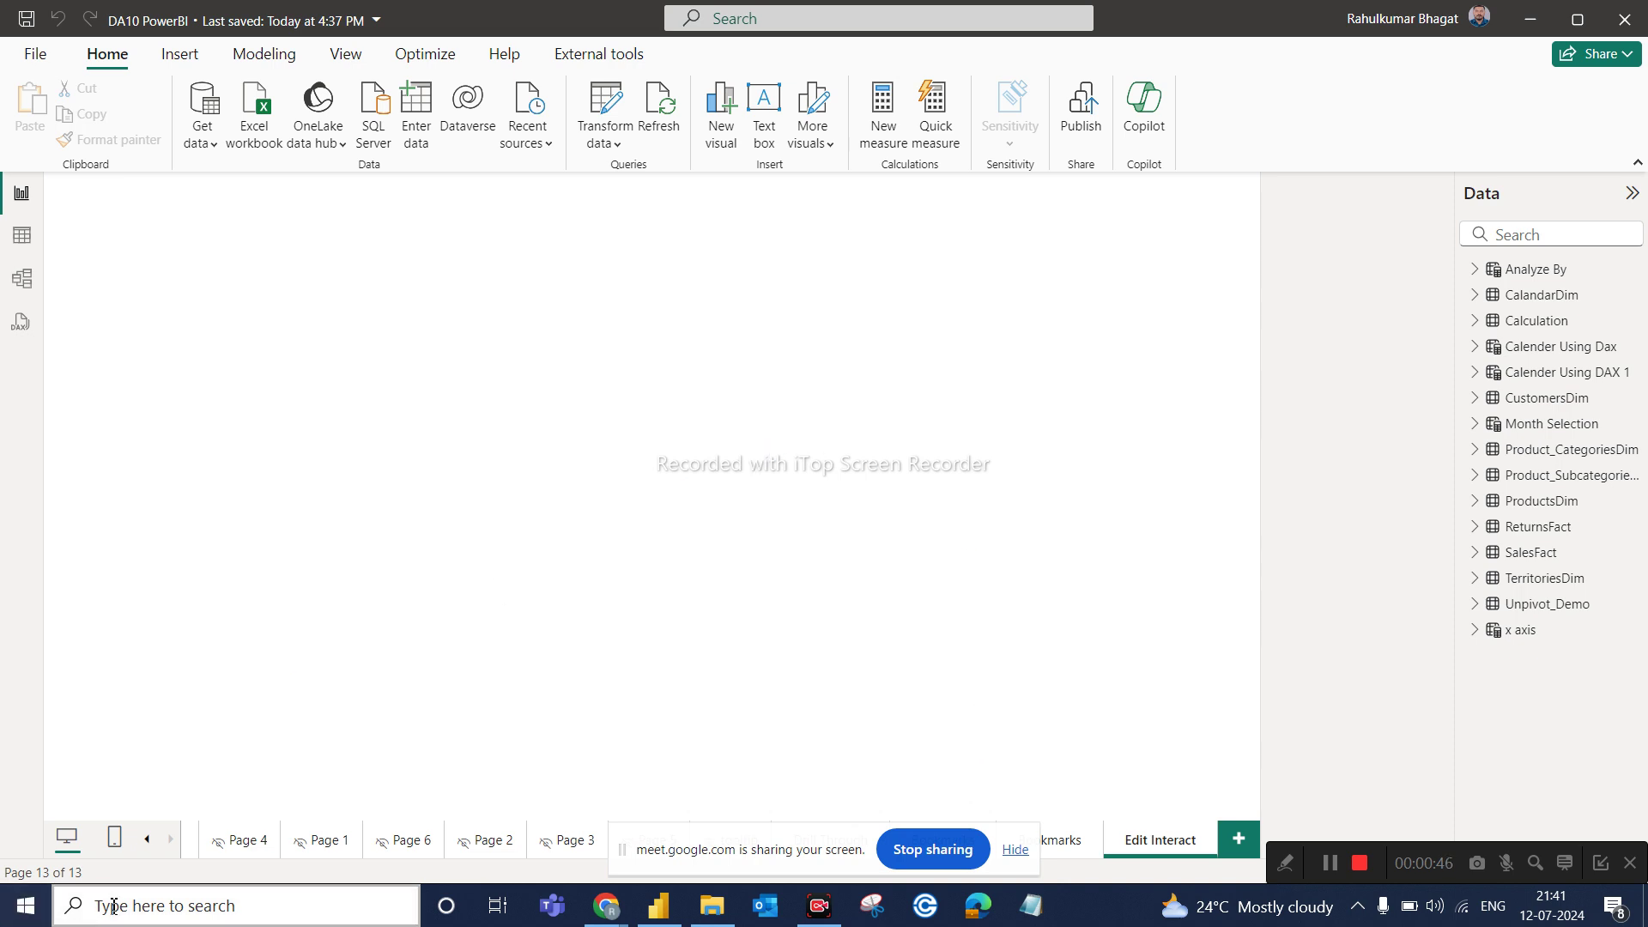
Scroll the page tabs back to the start and switch to the Exe Summary page.
{"action": "left_click", "coordinate": [150, 841]}
{"action": "left_click", "coordinate": [151, 841]}
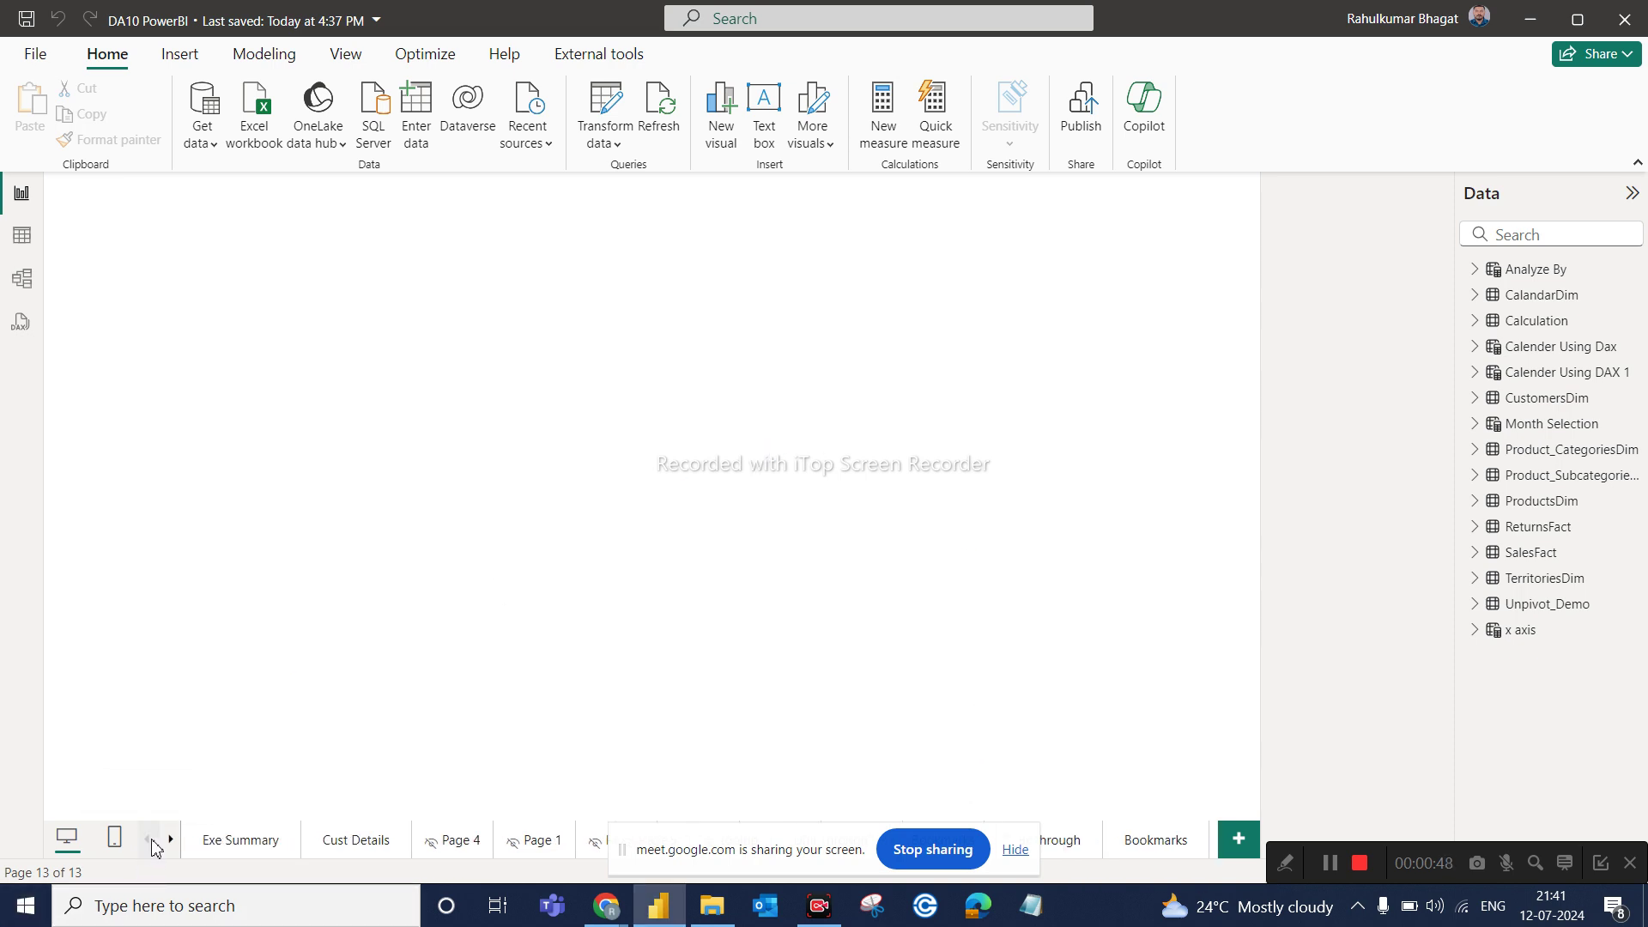
{"action": "left_click", "coordinate": [225, 843]}
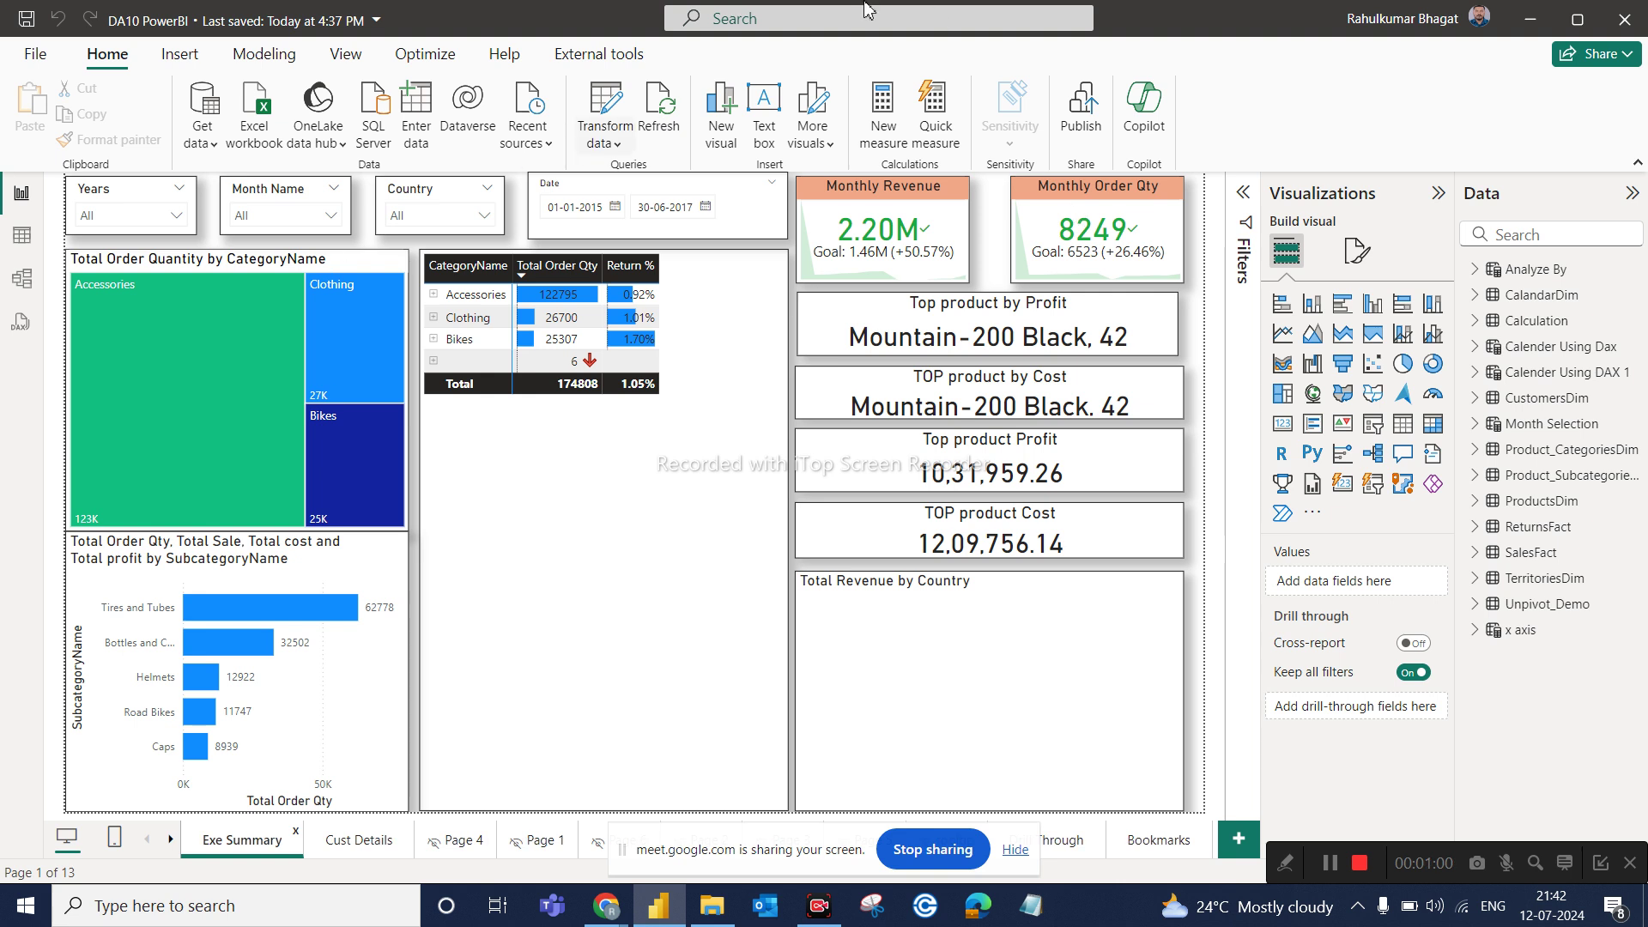
{"action": "left_click", "coordinate": [670, 117]}
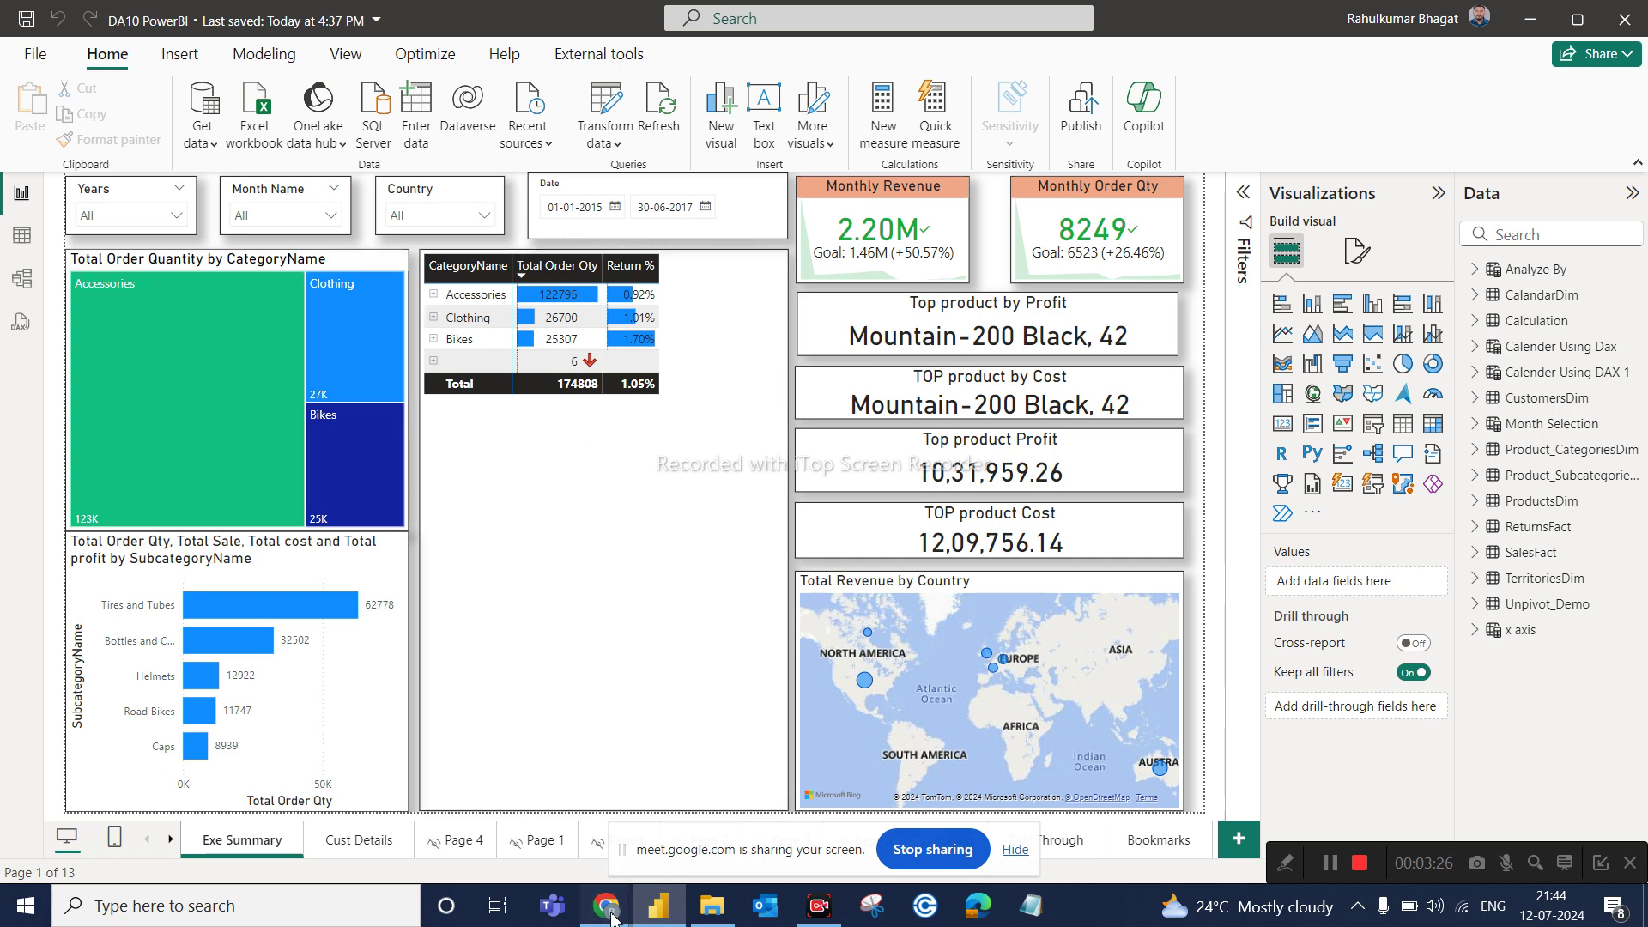
Bring Chrome forward, open a new tab and start entering the app.powerbi.com address.
{"action": "mouse_move", "coordinate": [606, 905]}
{"action": "left_click", "coordinate": [543, 837]}
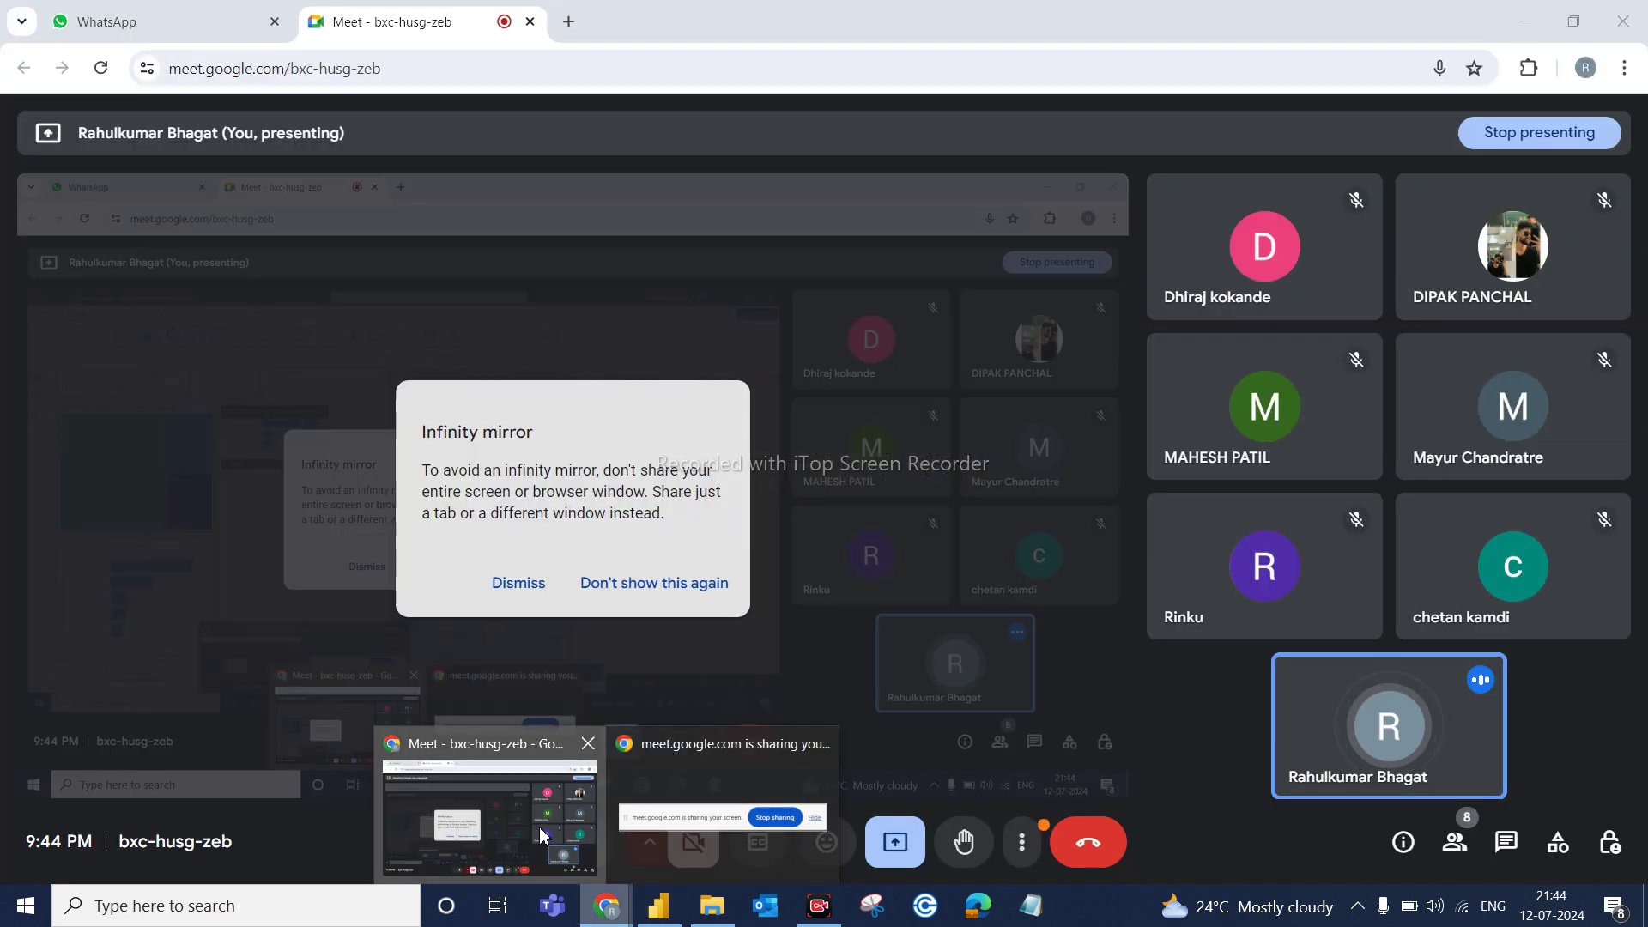
{"action": "left_click", "coordinate": [569, 21]}
{"action": "left_click", "coordinate": [552, 65]}
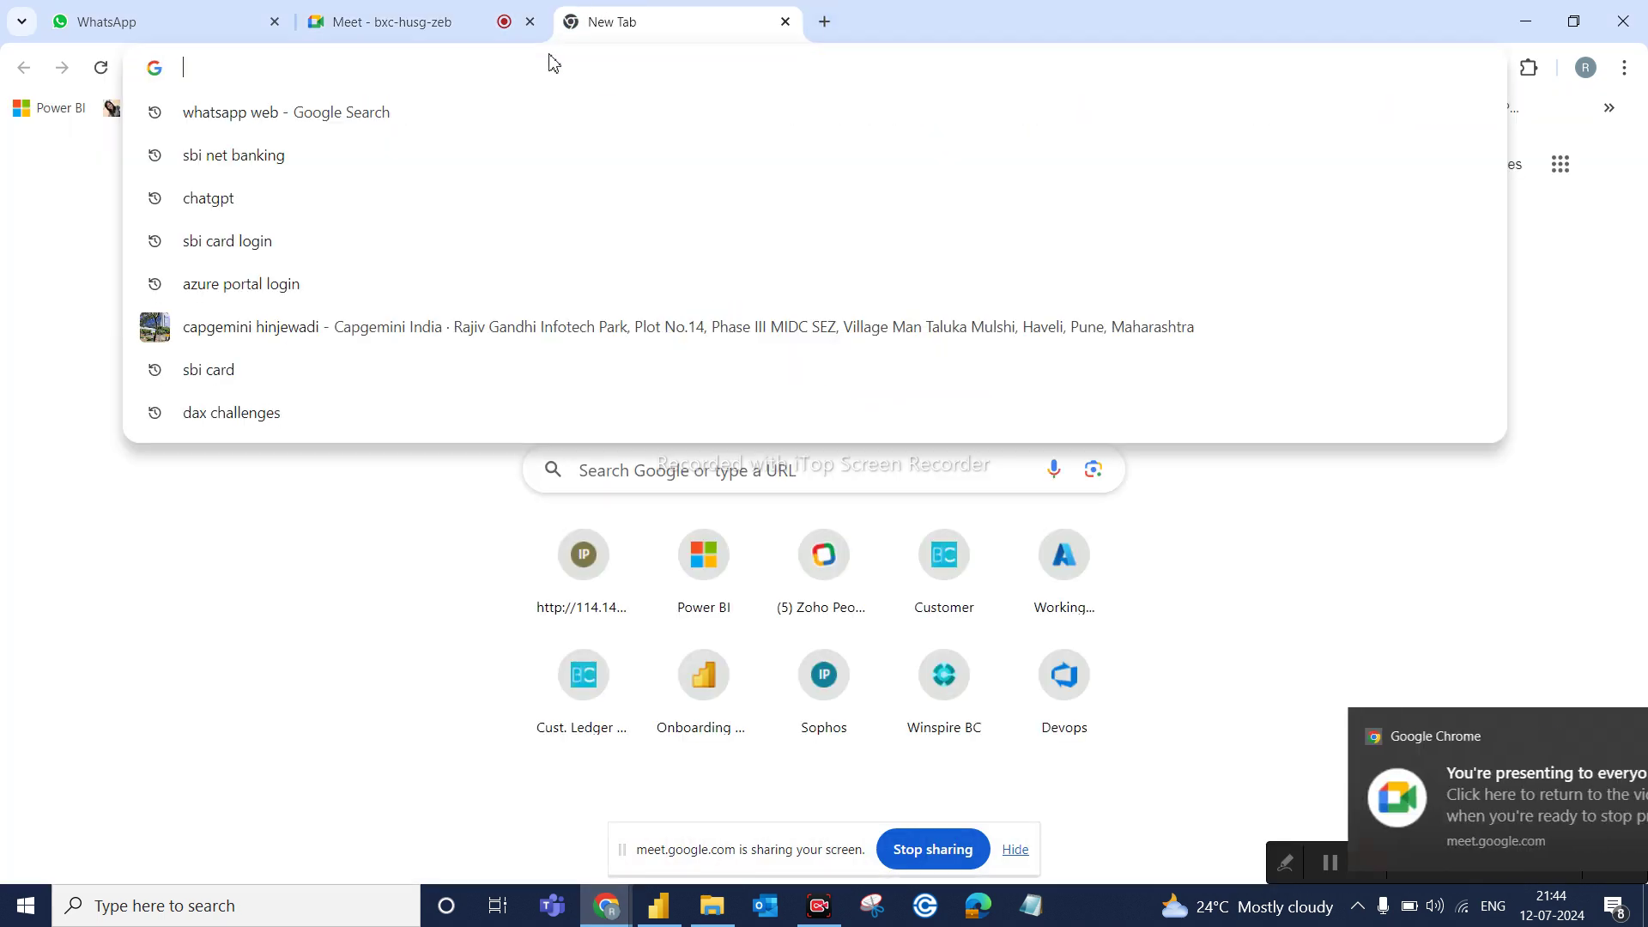
{"action": "type", "text": "app"}
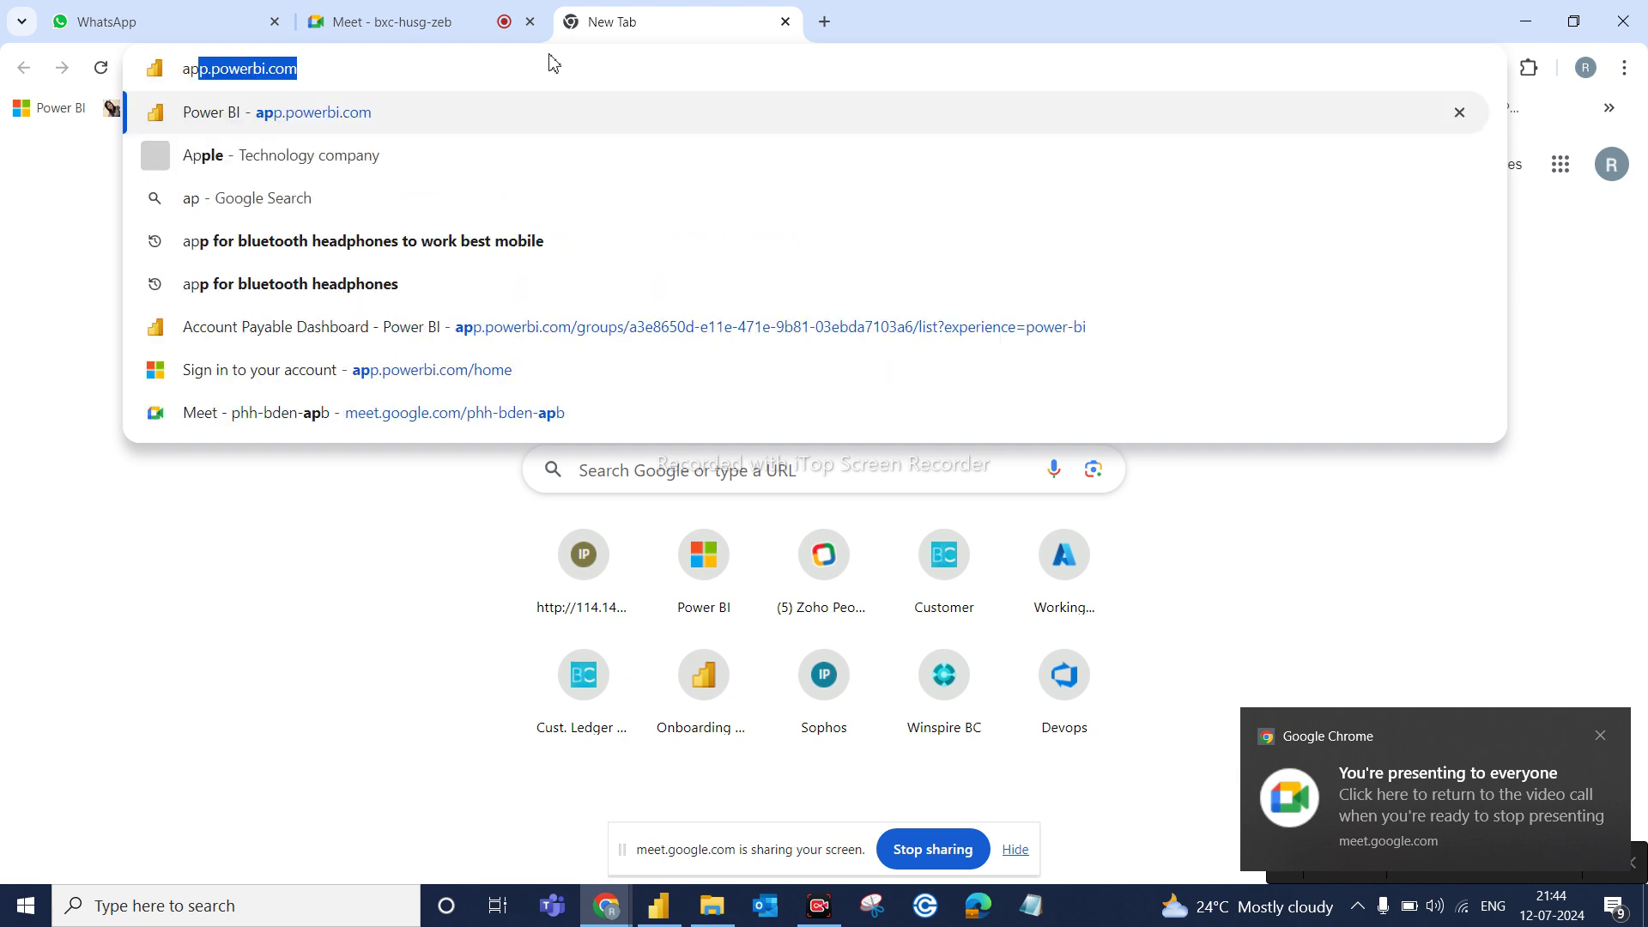
Admit the waiting participant to the Meet call, then load app.powerbi.com.
{"action": "left_click", "coordinate": [1425, 768]}
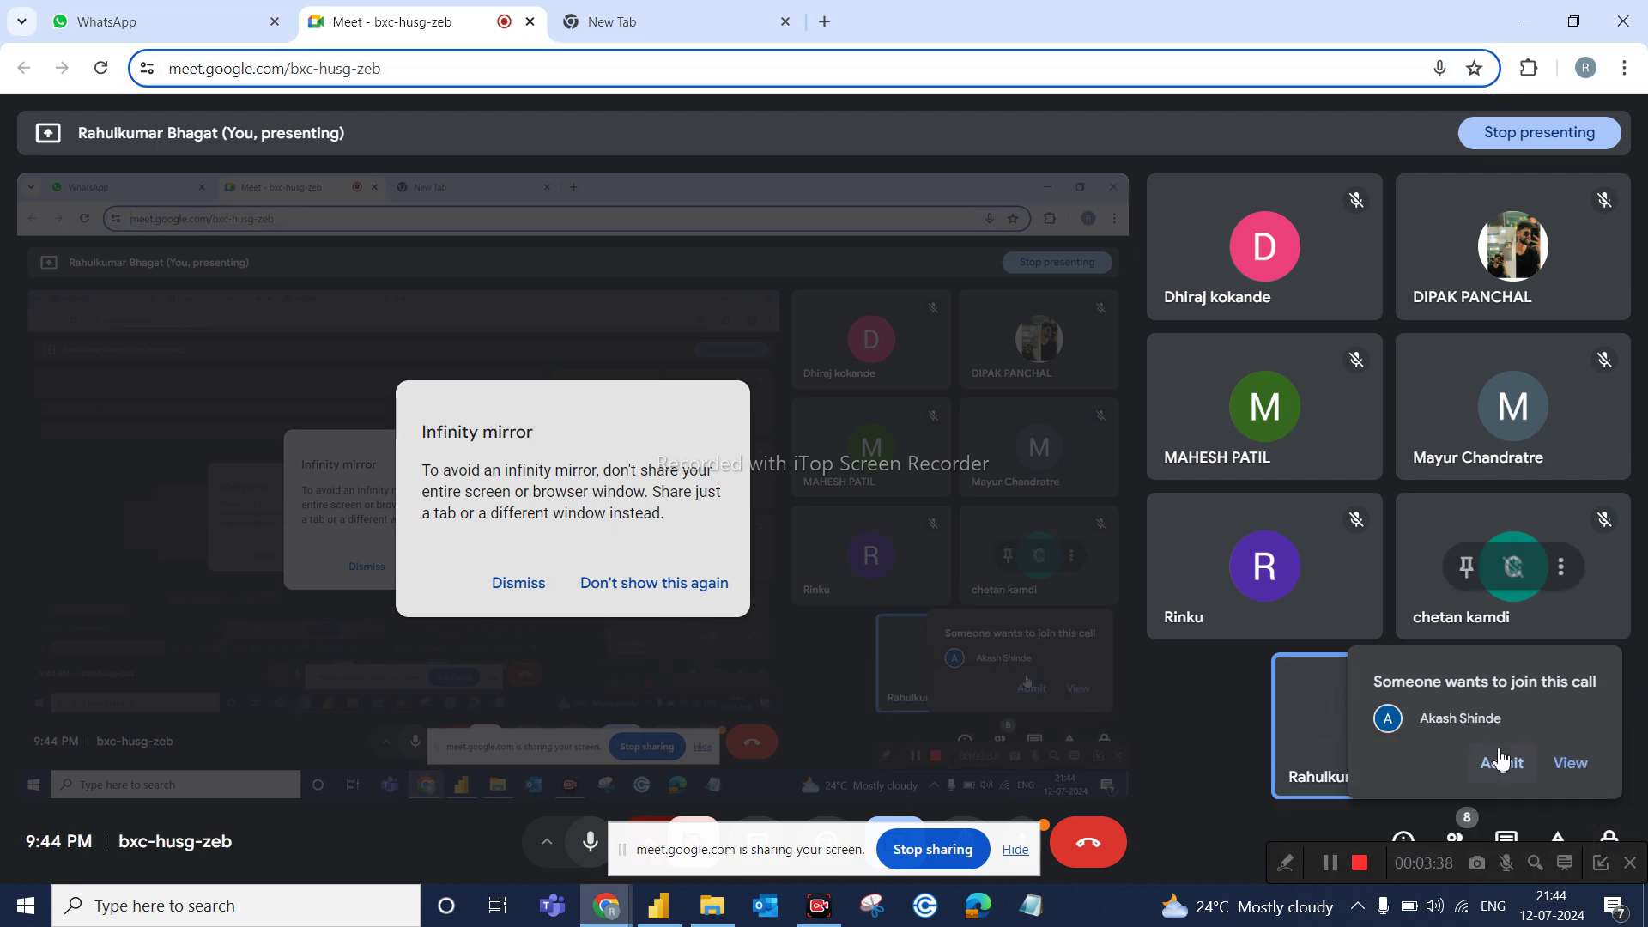
{"action": "left_click", "coordinate": [1498, 761]}
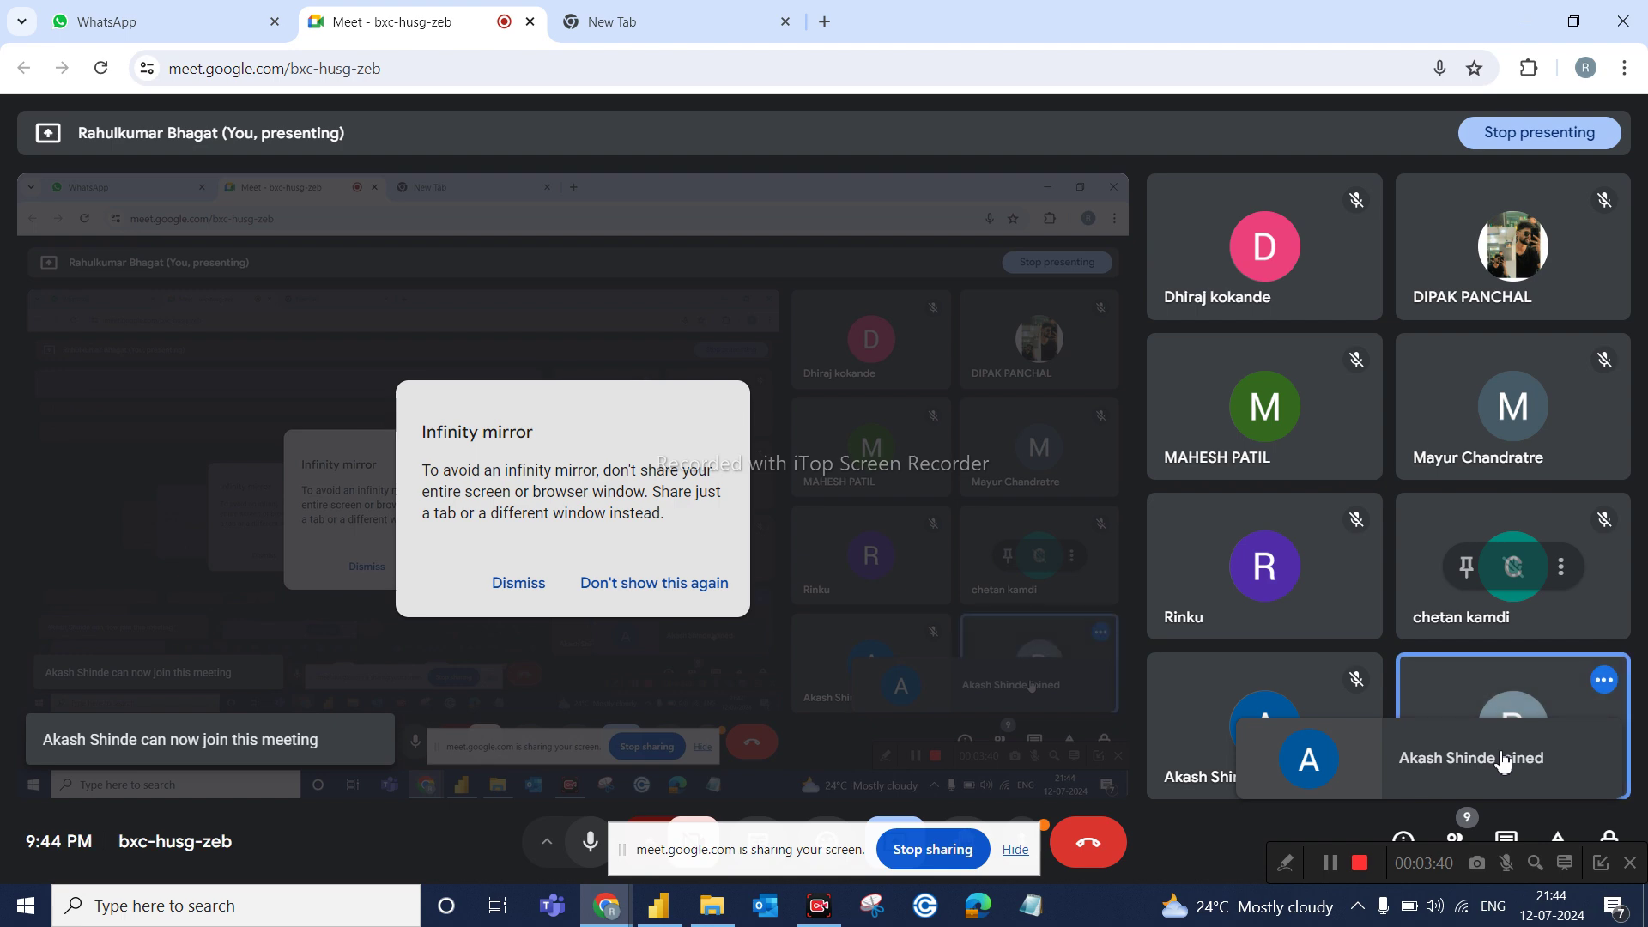
{"action": "left_click", "coordinate": [638, 39]}
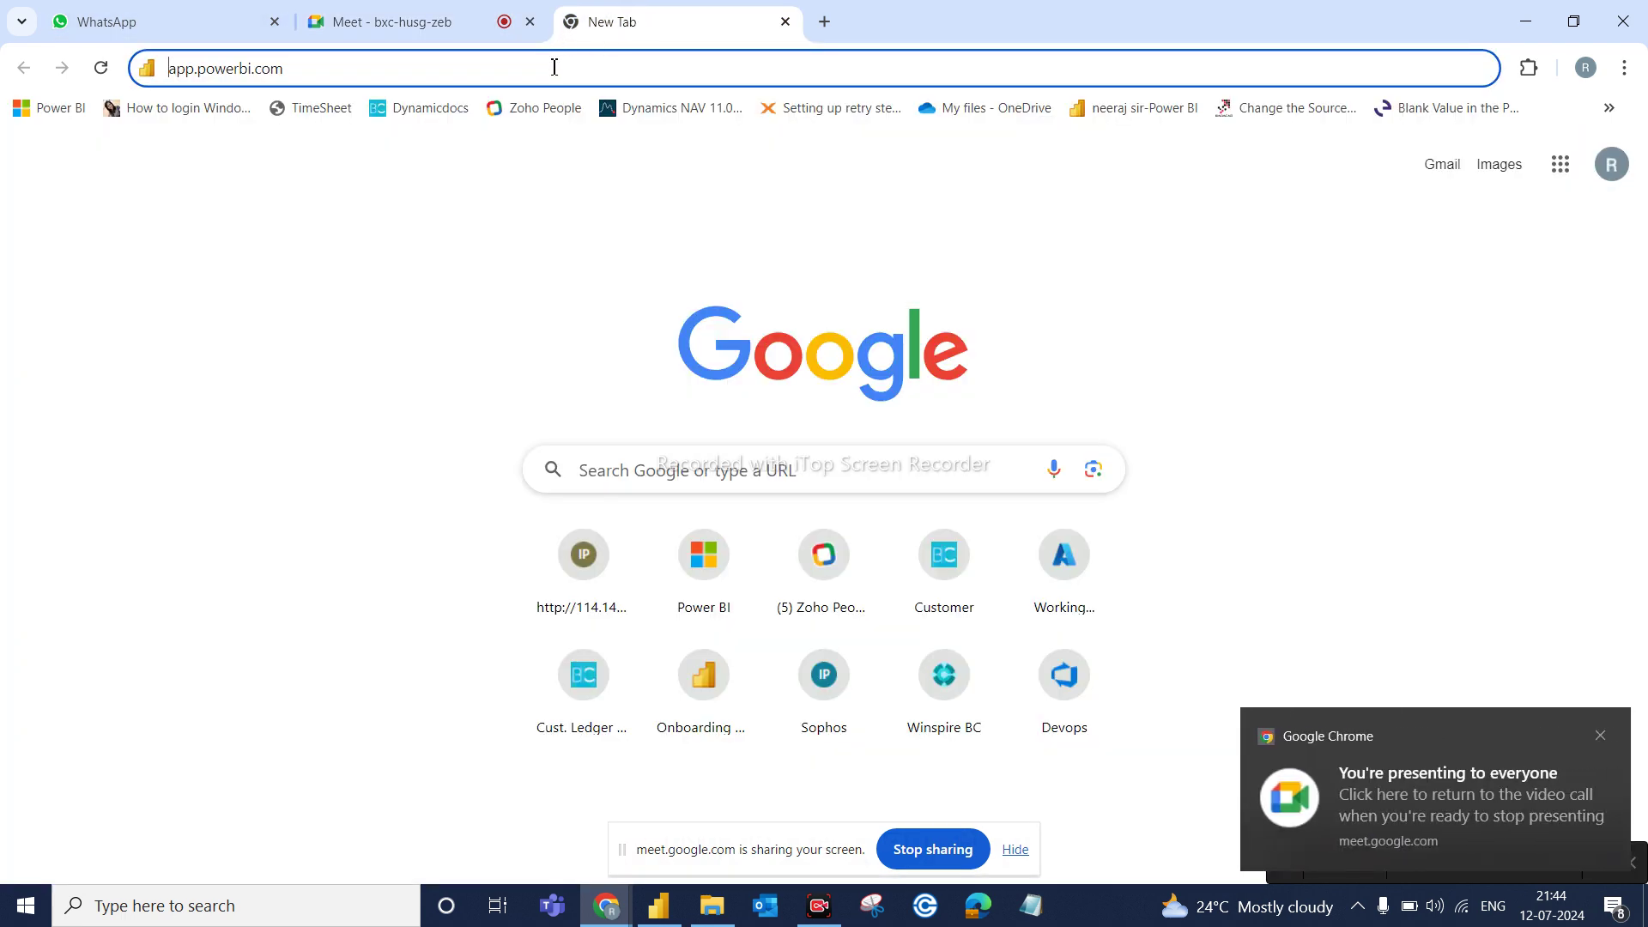
{"action": "key", "text": "Return"}
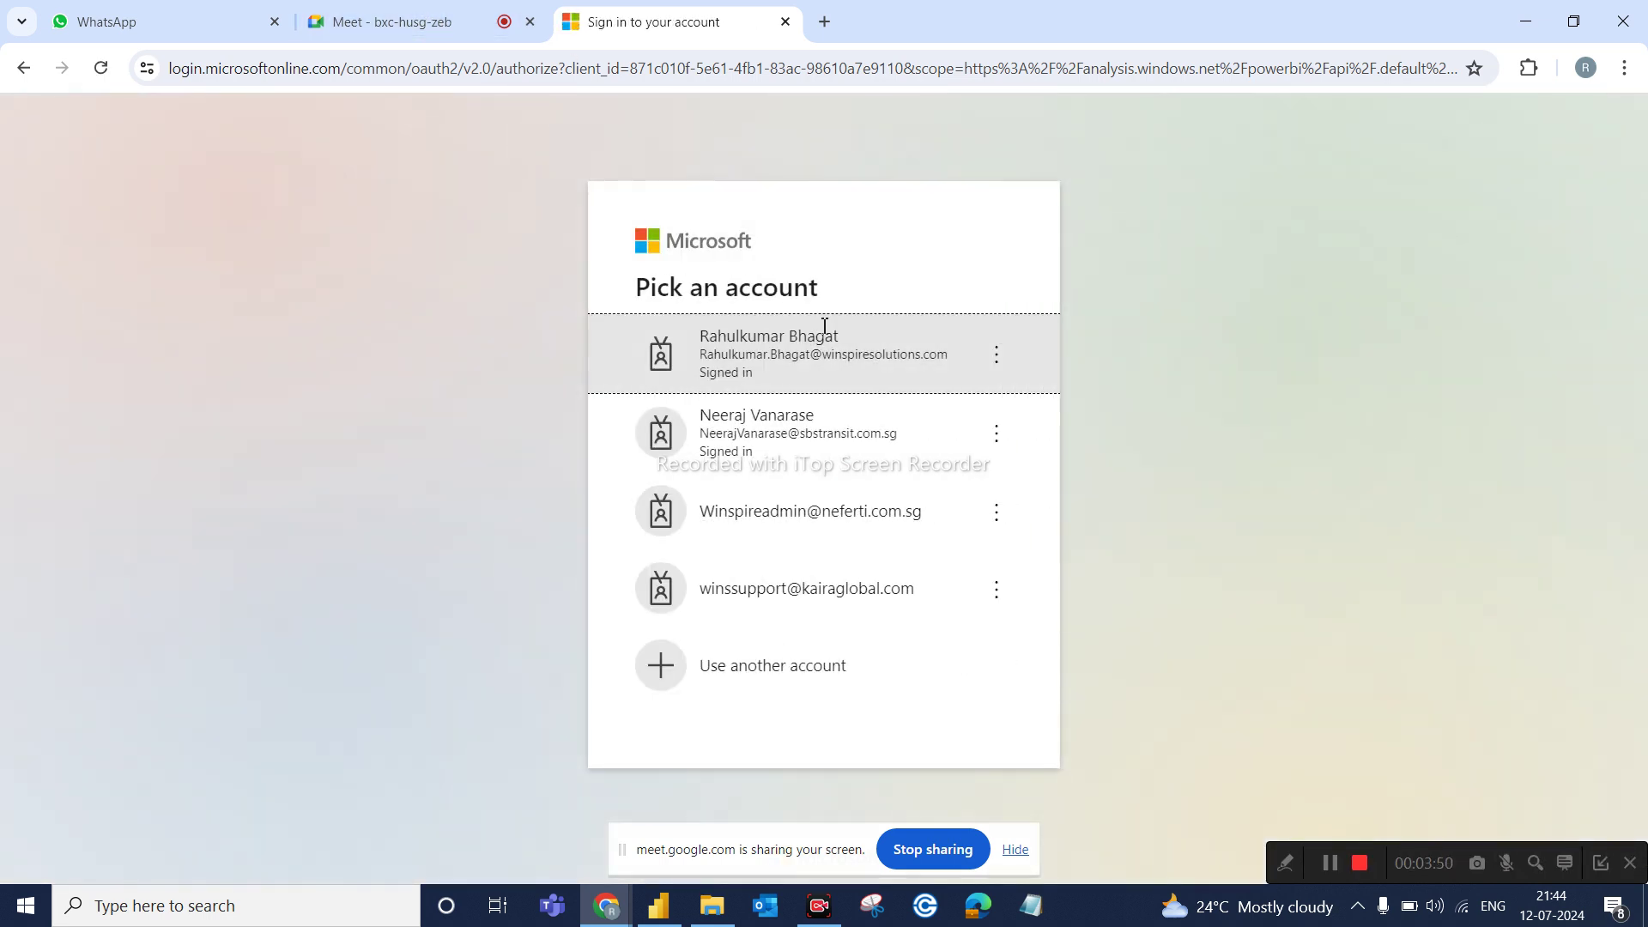
Choose the work account to sign in, then open Pre-Sales from the Workspaces list.
{"action": "left_click", "coordinate": [841, 365]}
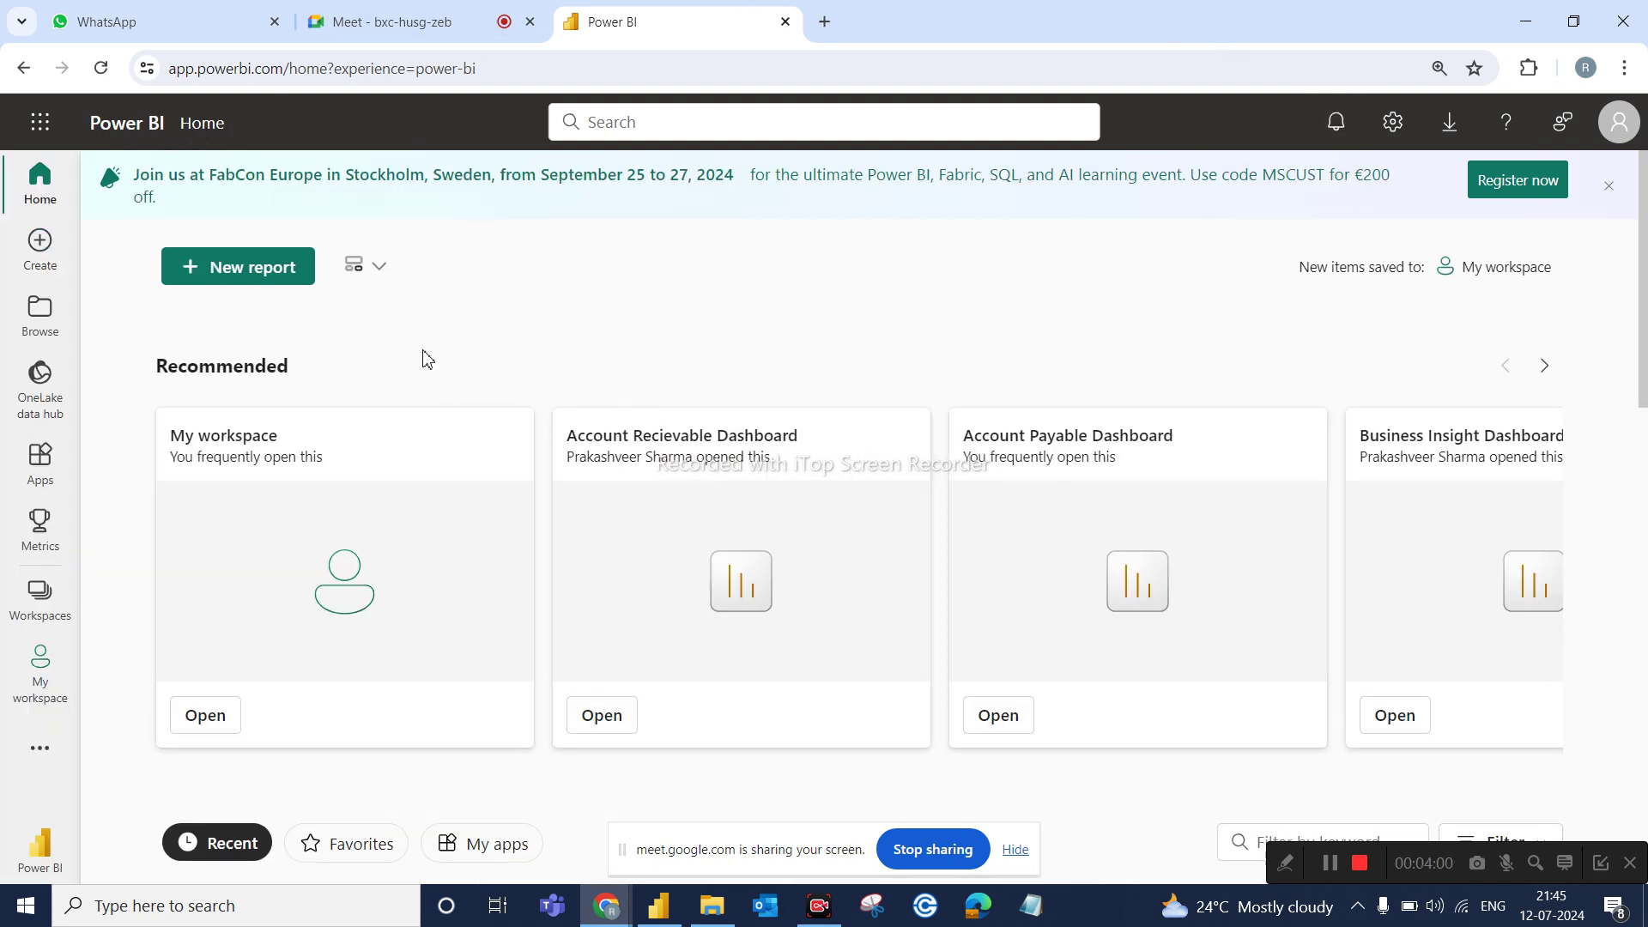
{"action": "left_click", "coordinate": [59, 608]}
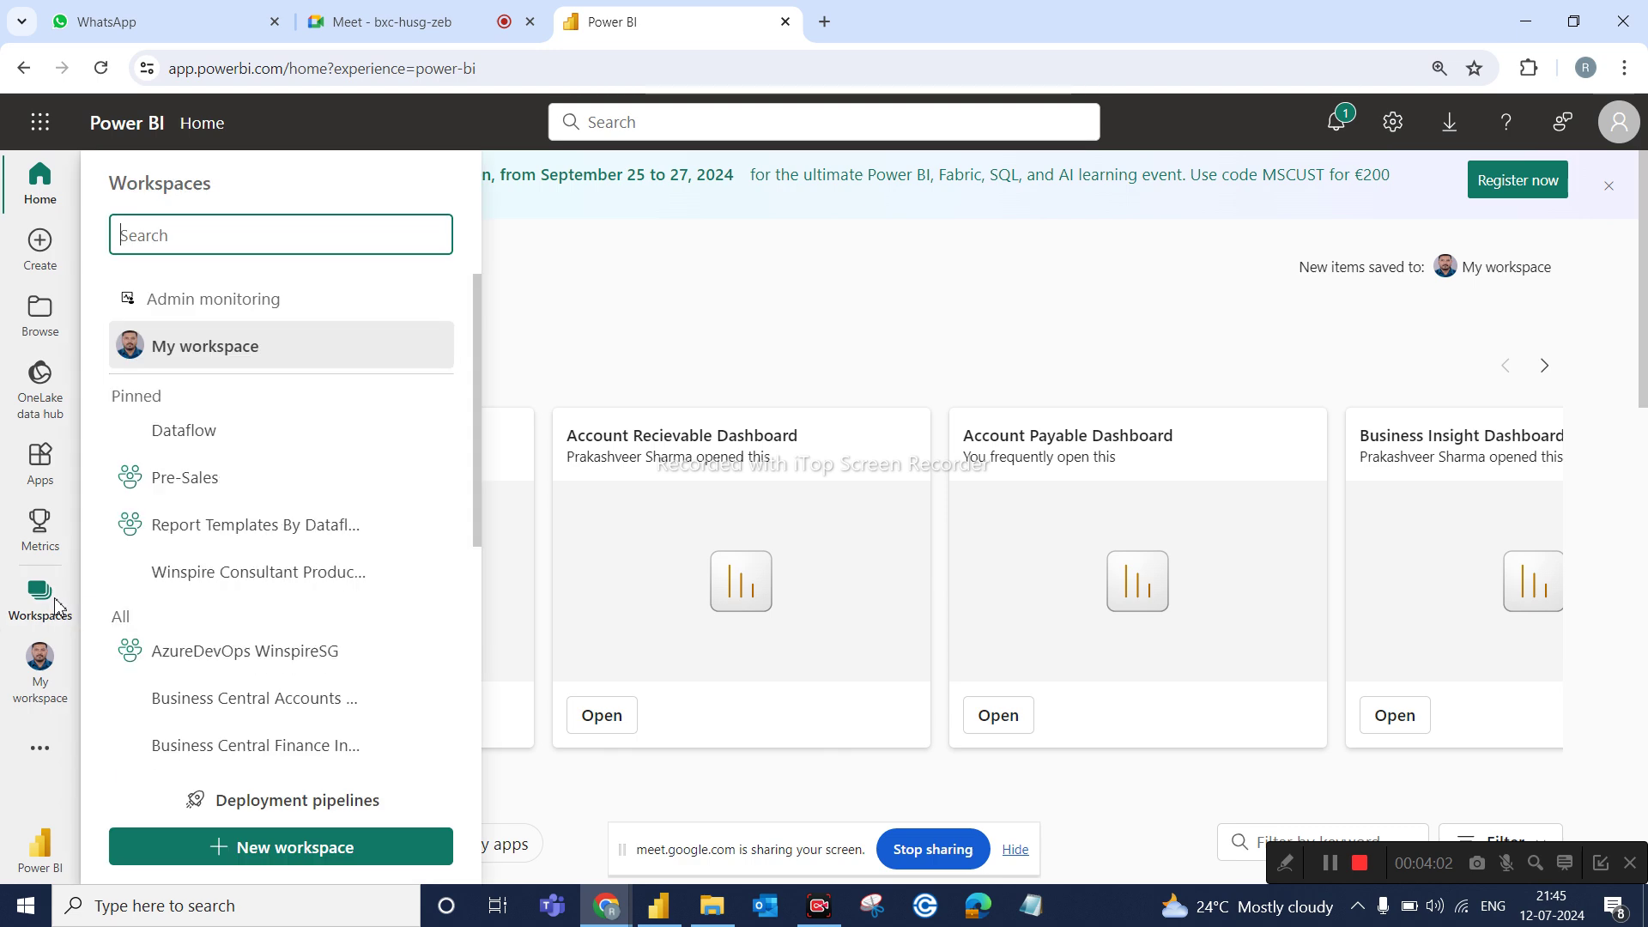
{"action": "scroll", "coordinate": [229, 577], "scroll_direction": "down", "scroll_amount": 3}
{"action": "scroll", "coordinate": [229, 577], "scroll_direction": "down", "scroll_amount": 2}
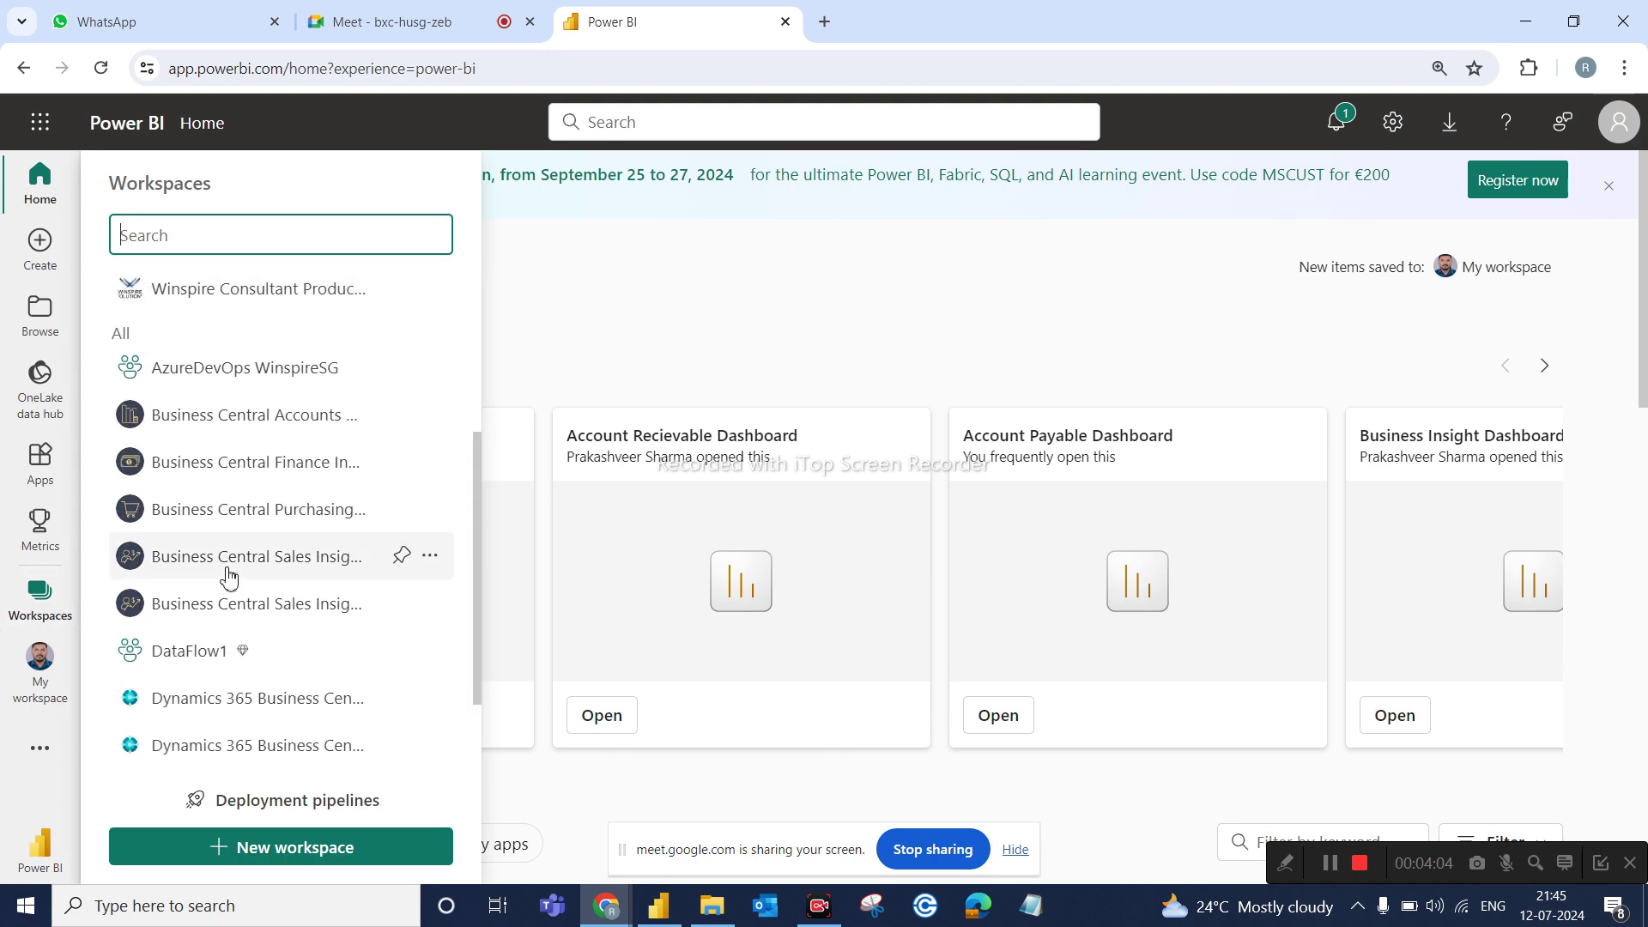
{"action": "scroll", "coordinate": [229, 577], "scroll_direction": "up", "scroll_amount": 4}
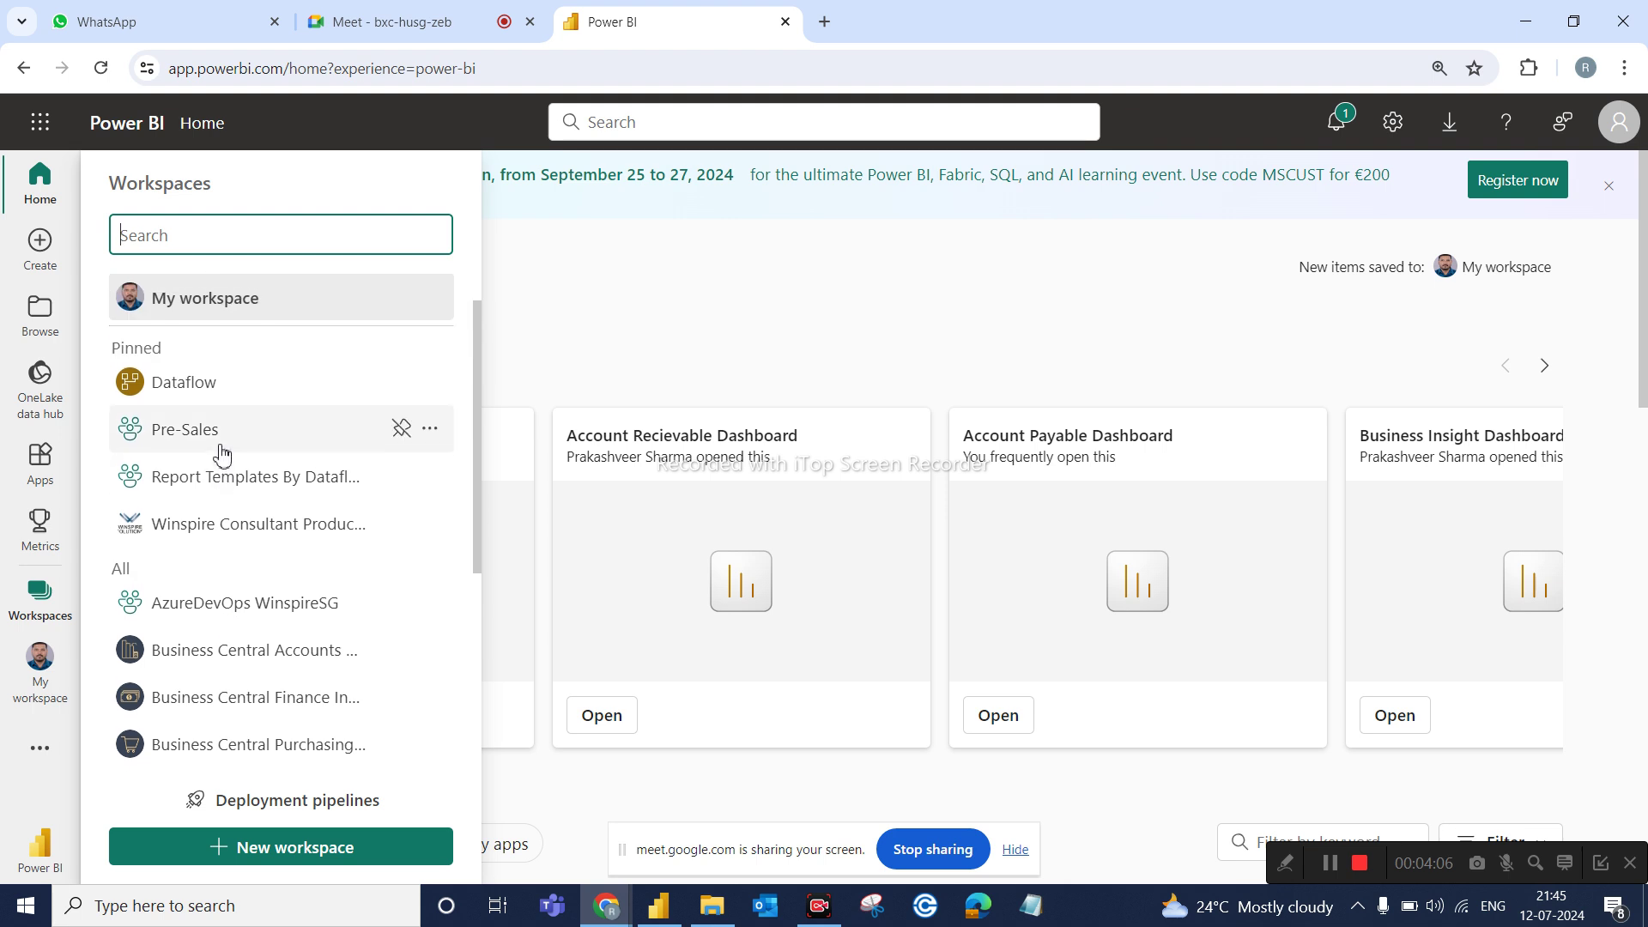
{"action": "left_click", "coordinate": [220, 450]}
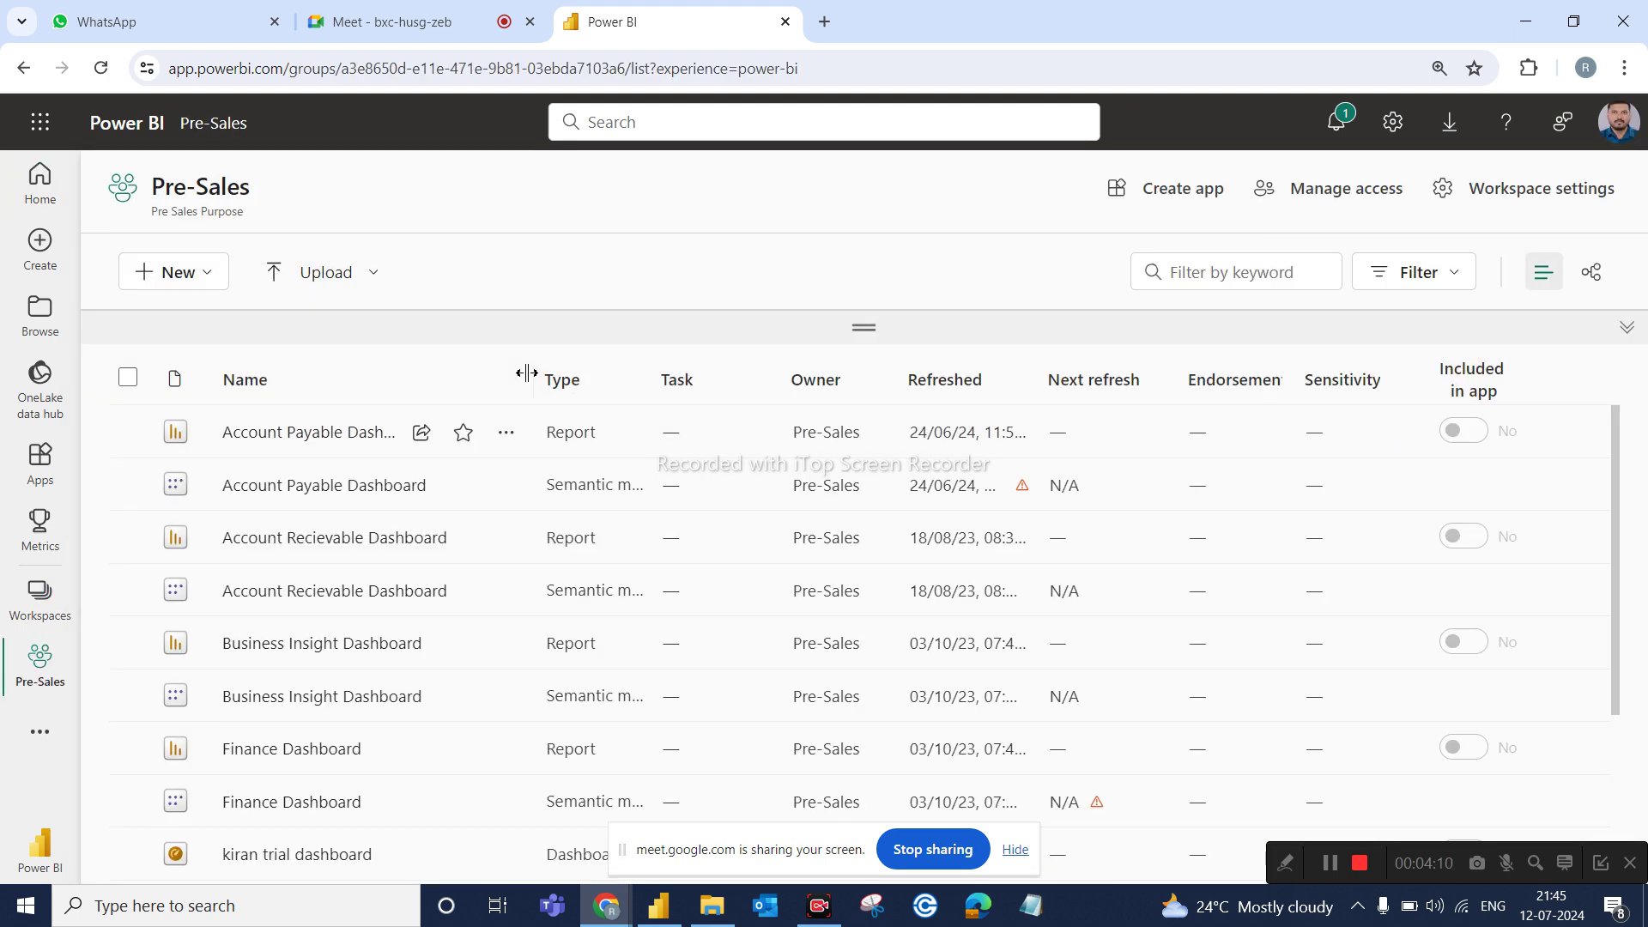
Open the Account Recievable Dashboard report from the Pre-Sales item list.
{"action": "scroll", "coordinate": [449, 769], "scroll_direction": "down", "scroll_amount": 3}
{"action": "scroll", "coordinate": [449, 769], "scroll_direction": "up", "scroll_amount": 3}
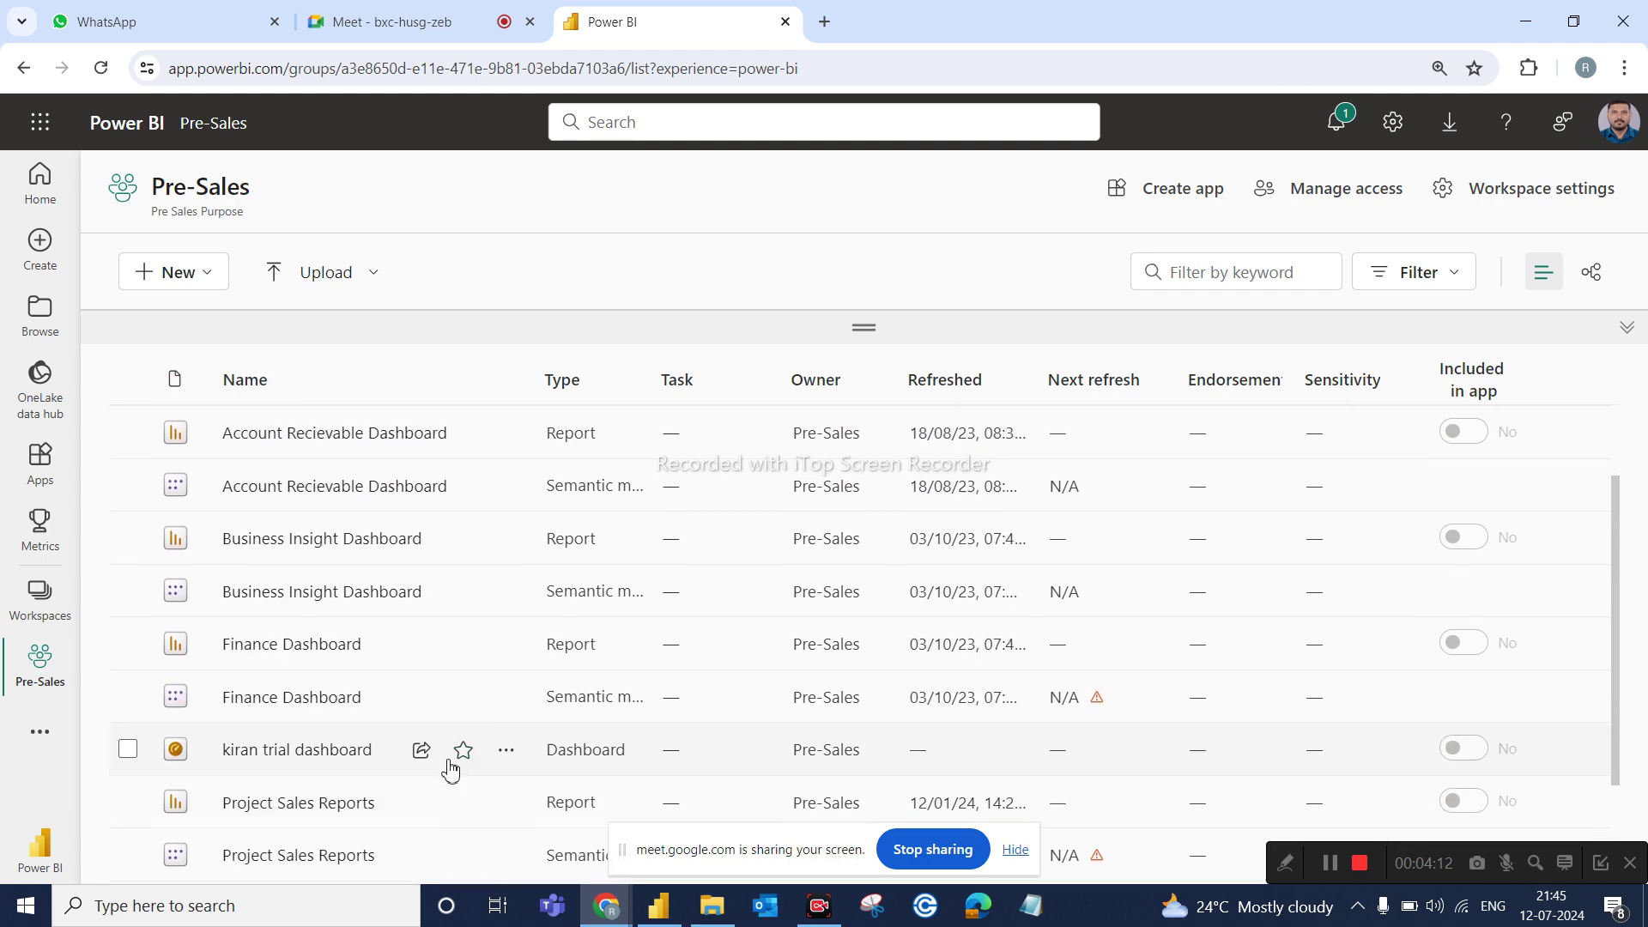
{"action": "left_click", "coordinate": [322, 497]}
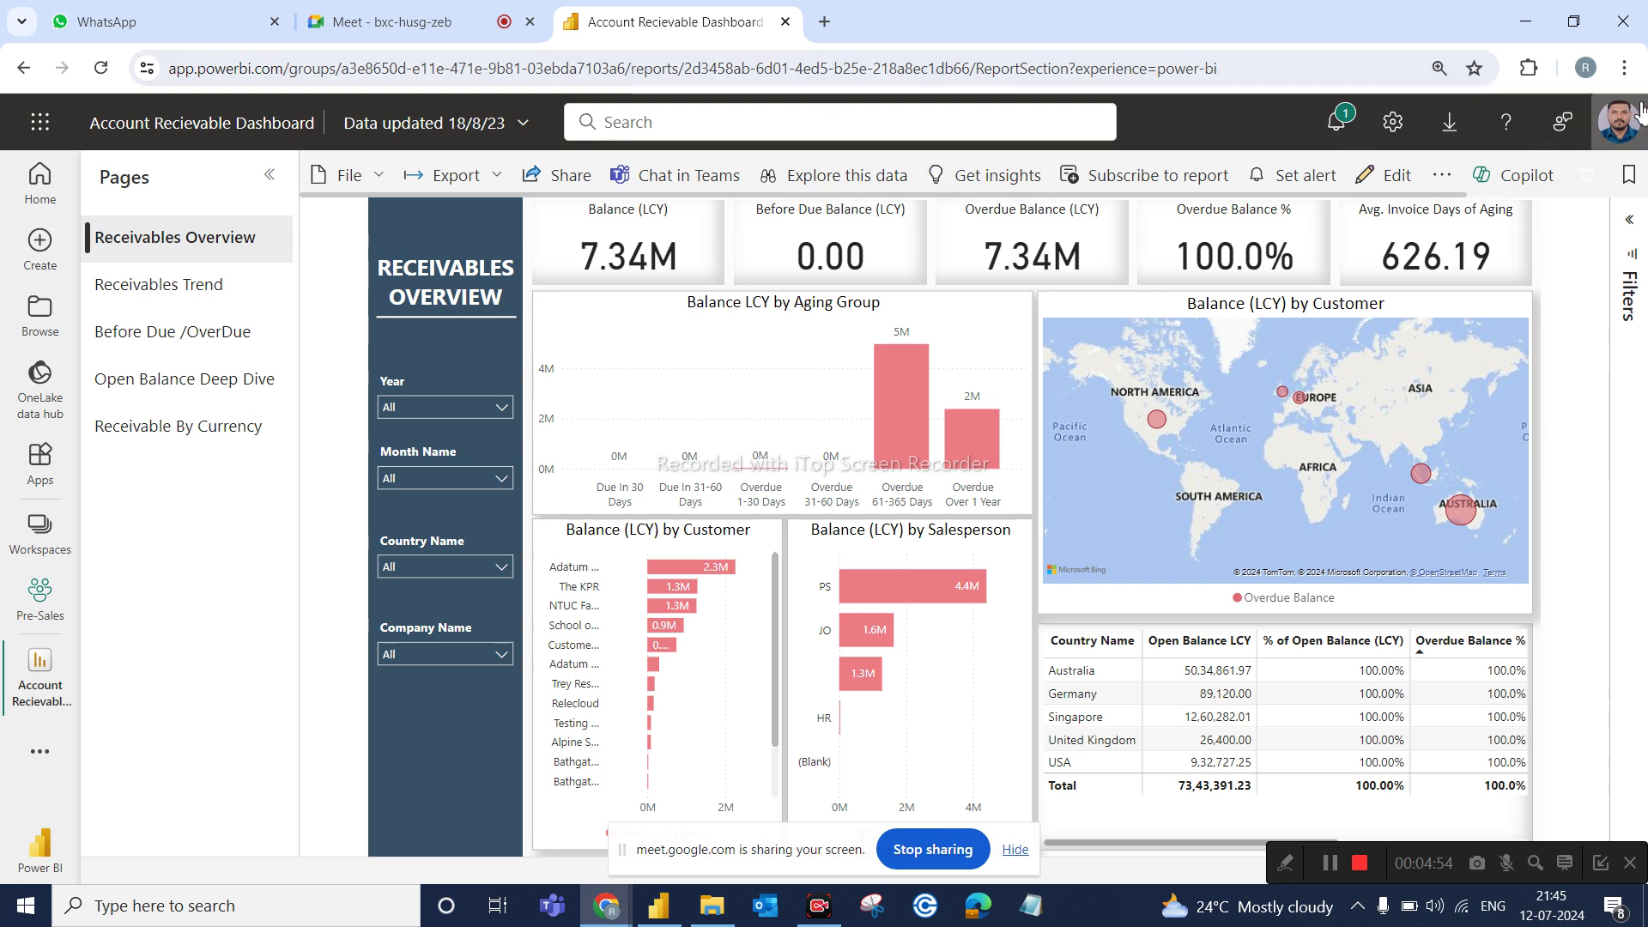
Check the account profile's Pro licence, close it, and bring up Chrome's main menu.
{"action": "left_click", "coordinate": [1621, 138]}
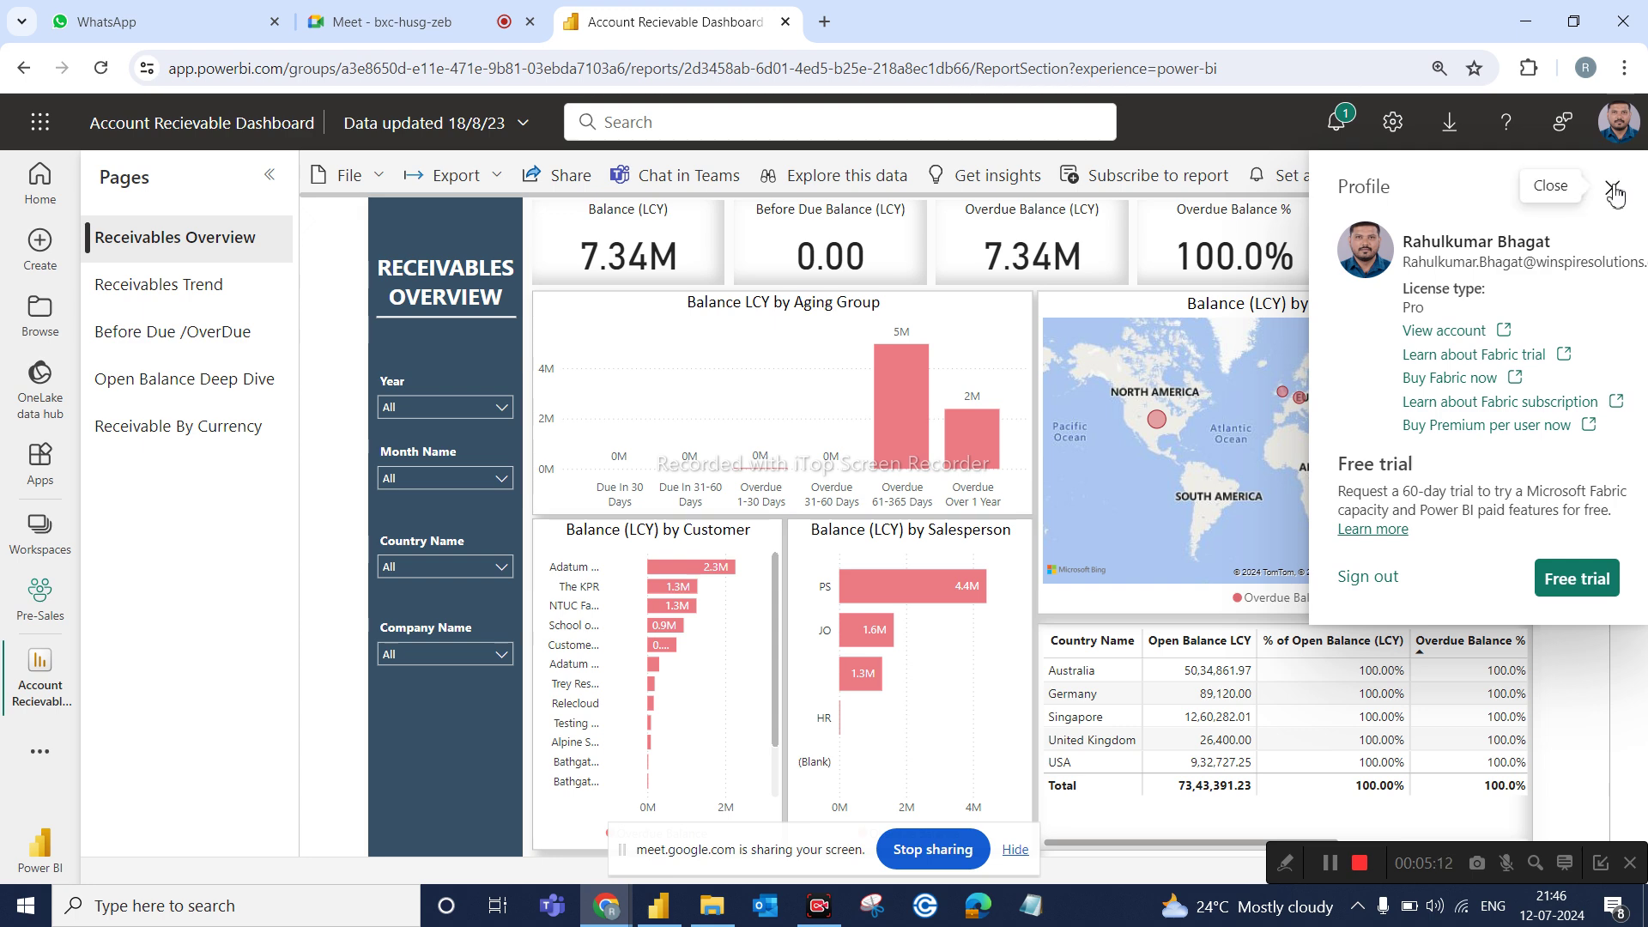
{"action": "left_click", "coordinate": [1614, 191]}
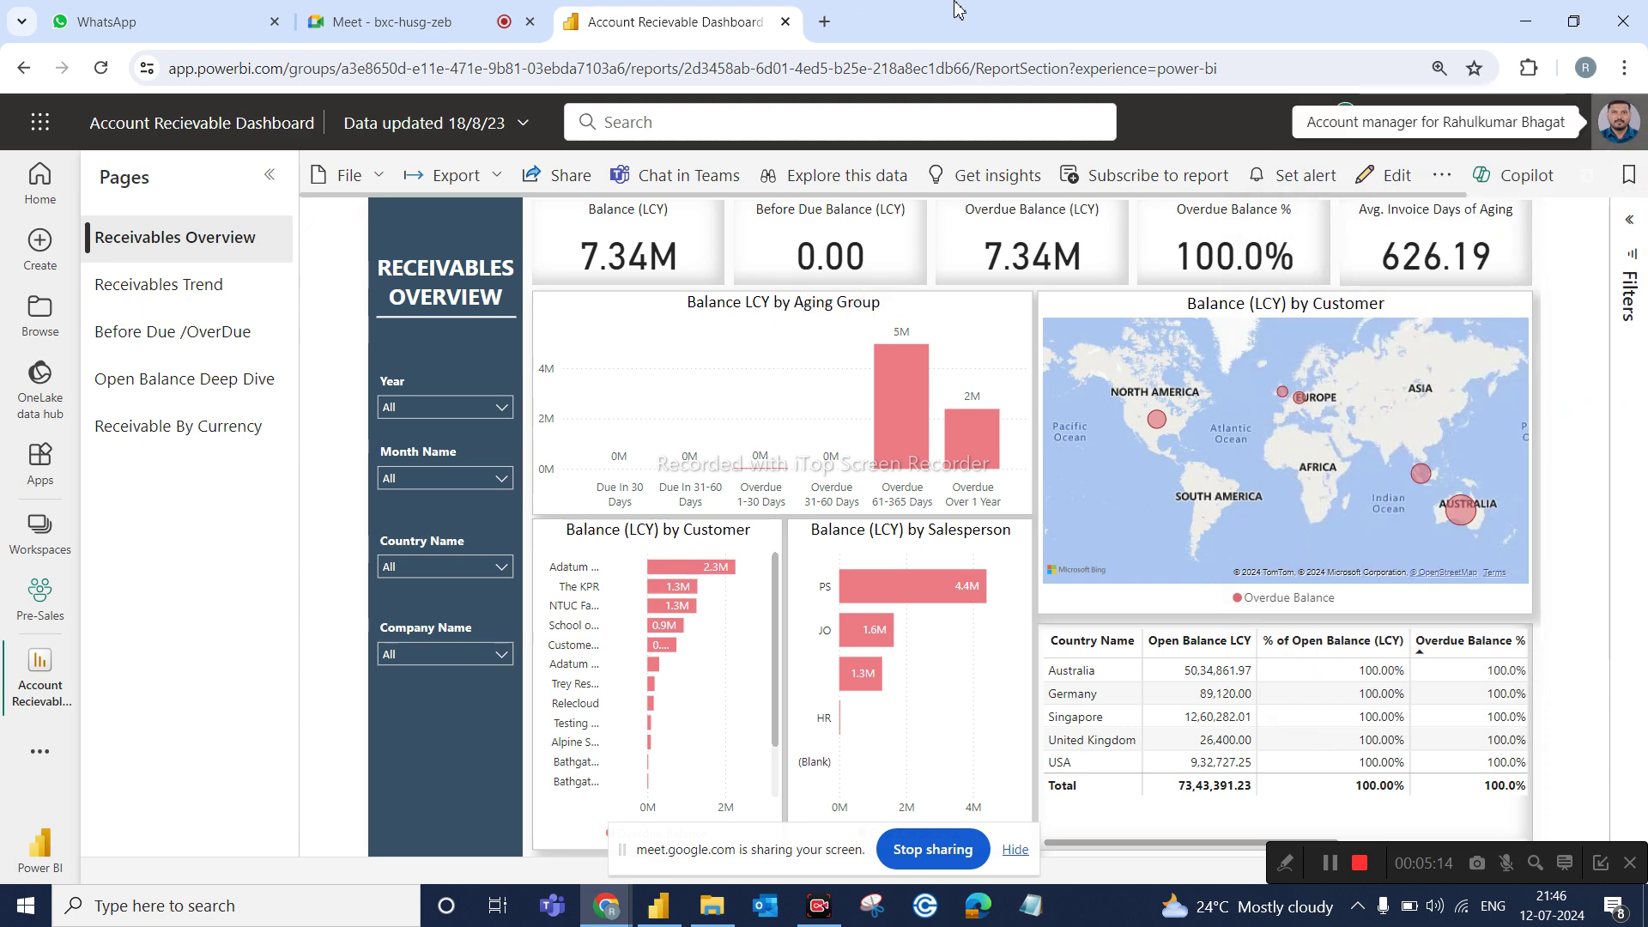
{"action": "left_click", "coordinate": [1624, 69]}
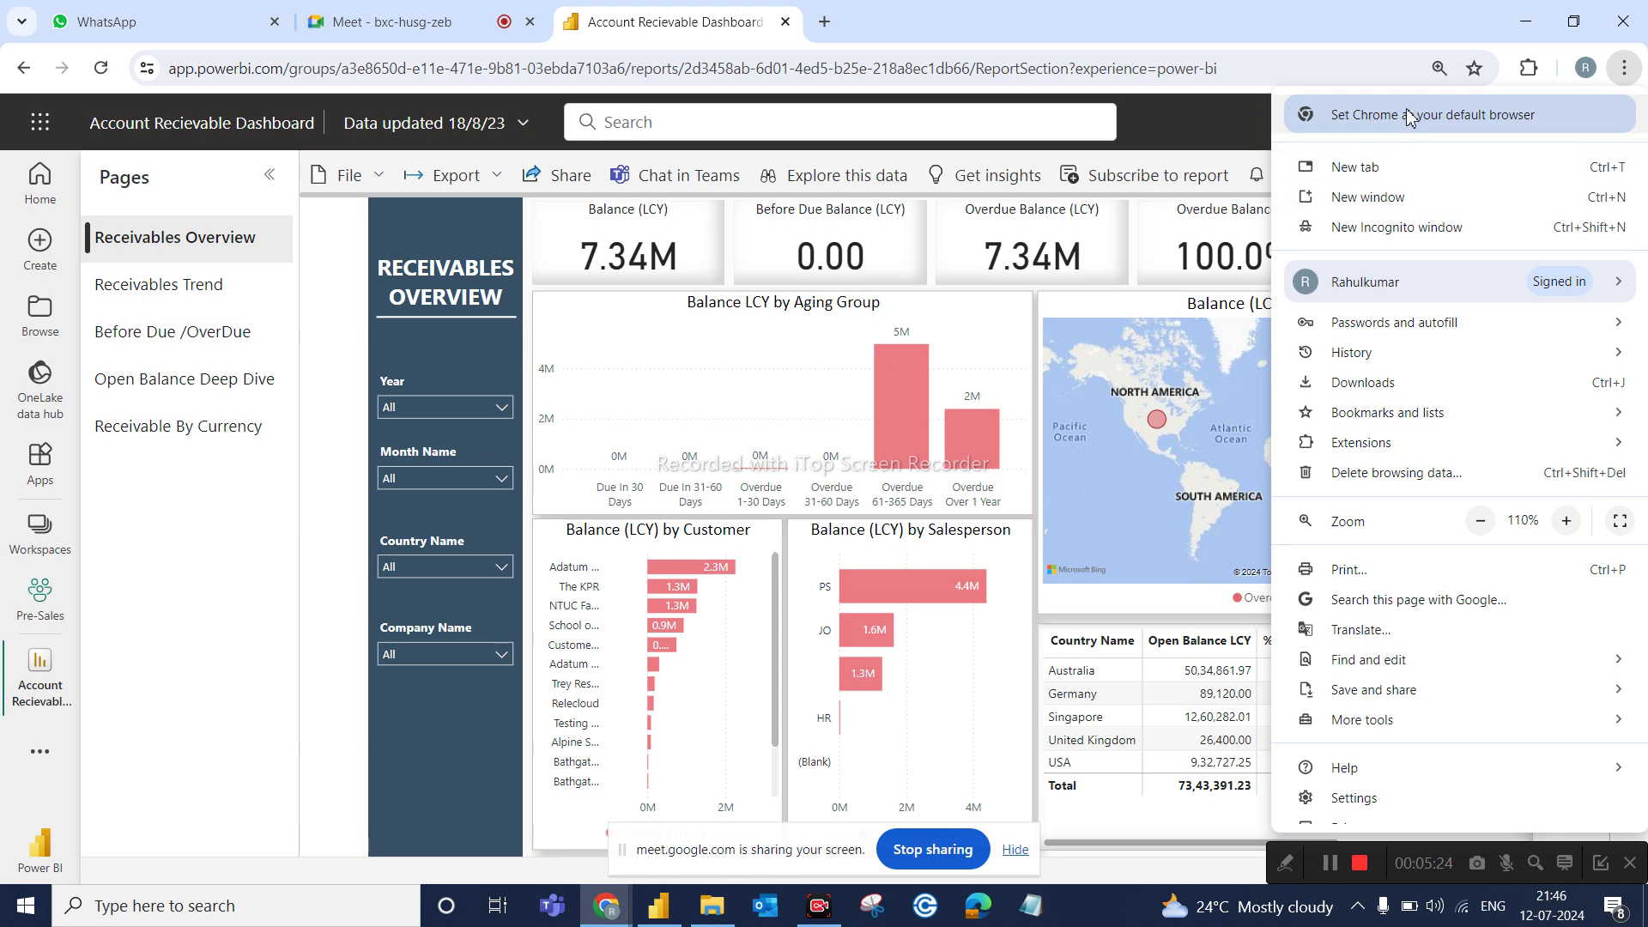
Open a new incognito window and try loading temp-mail.org there.
{"action": "left_click", "coordinate": [1368, 230]}
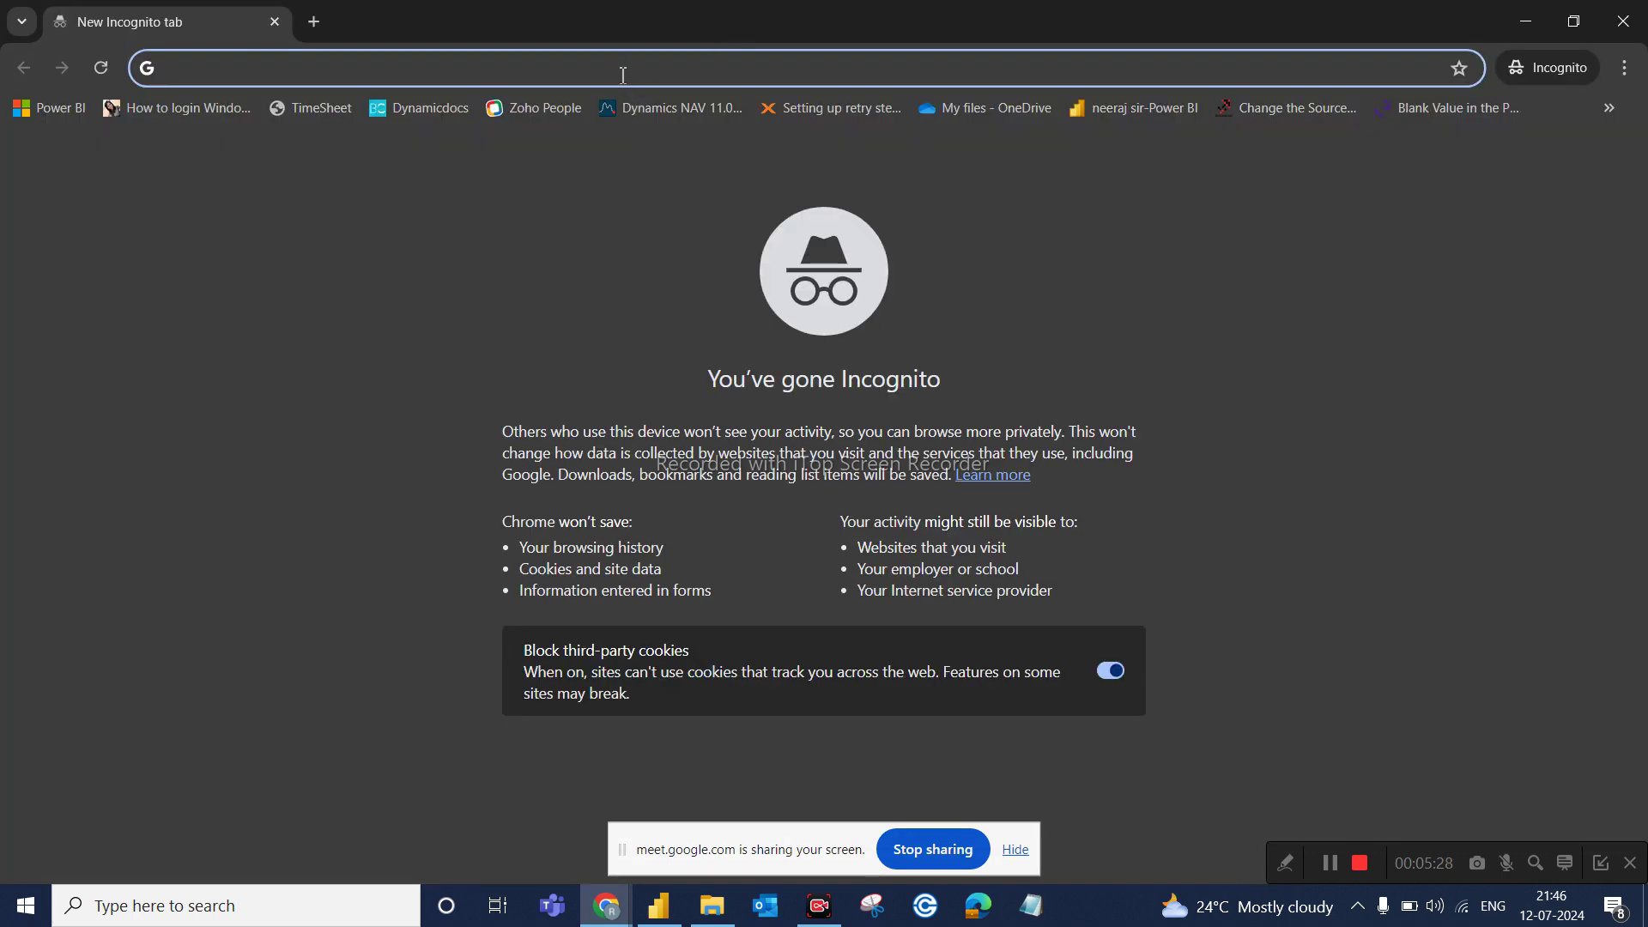
{"action": "type", "text": "temp-mail.org"}
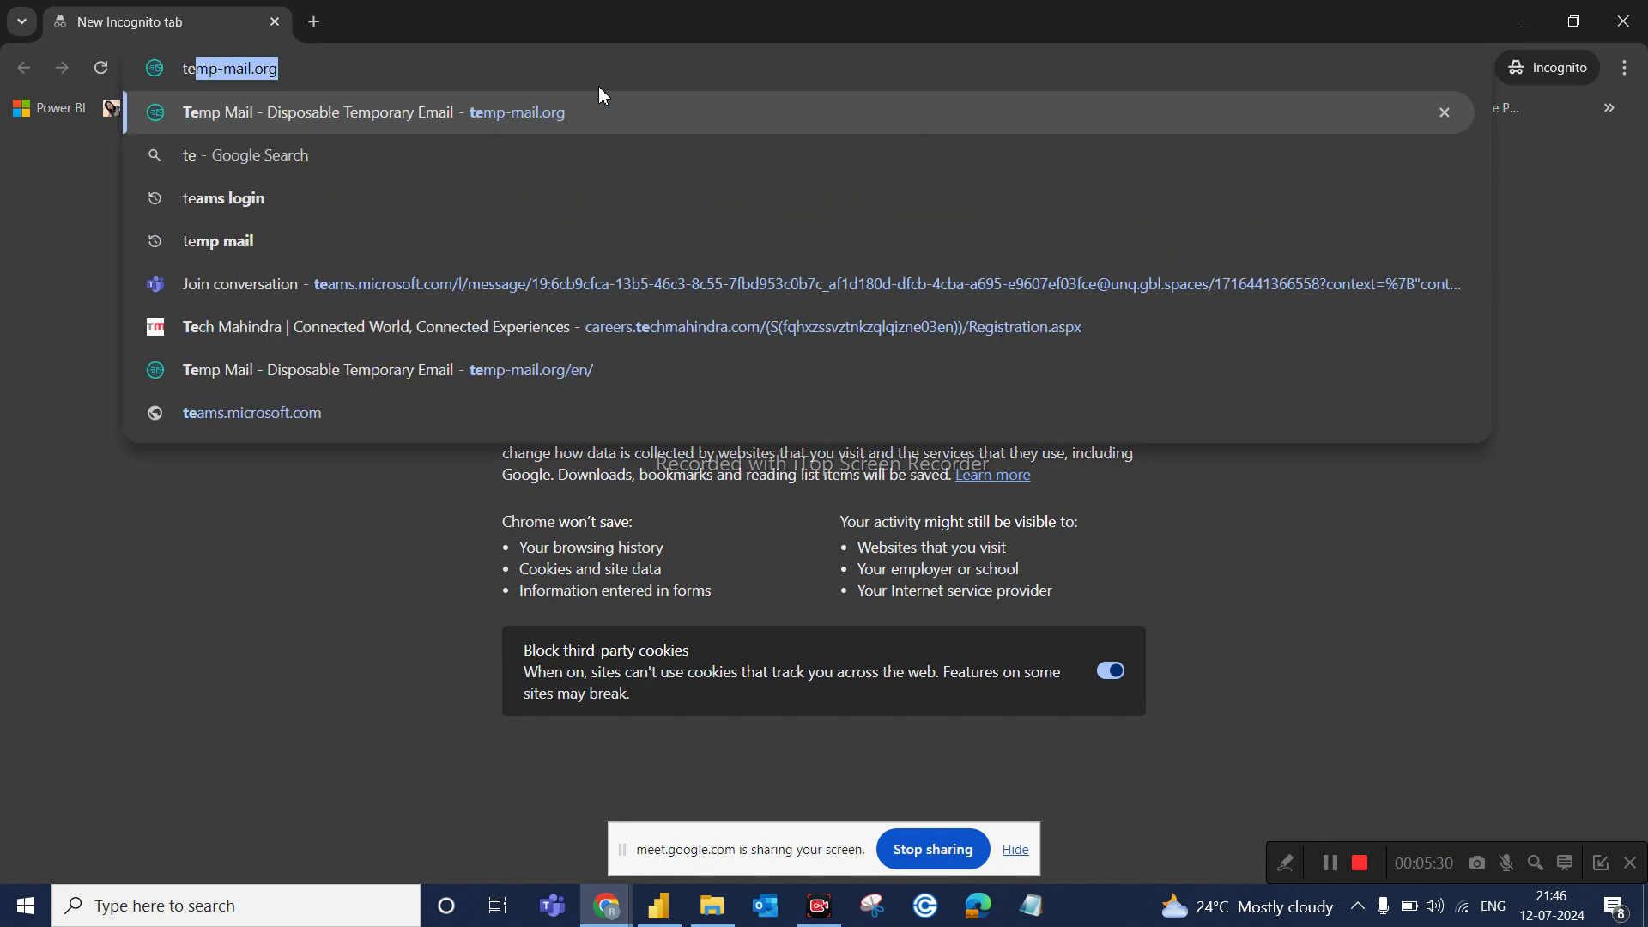
{"action": "key", "text": "Return"}
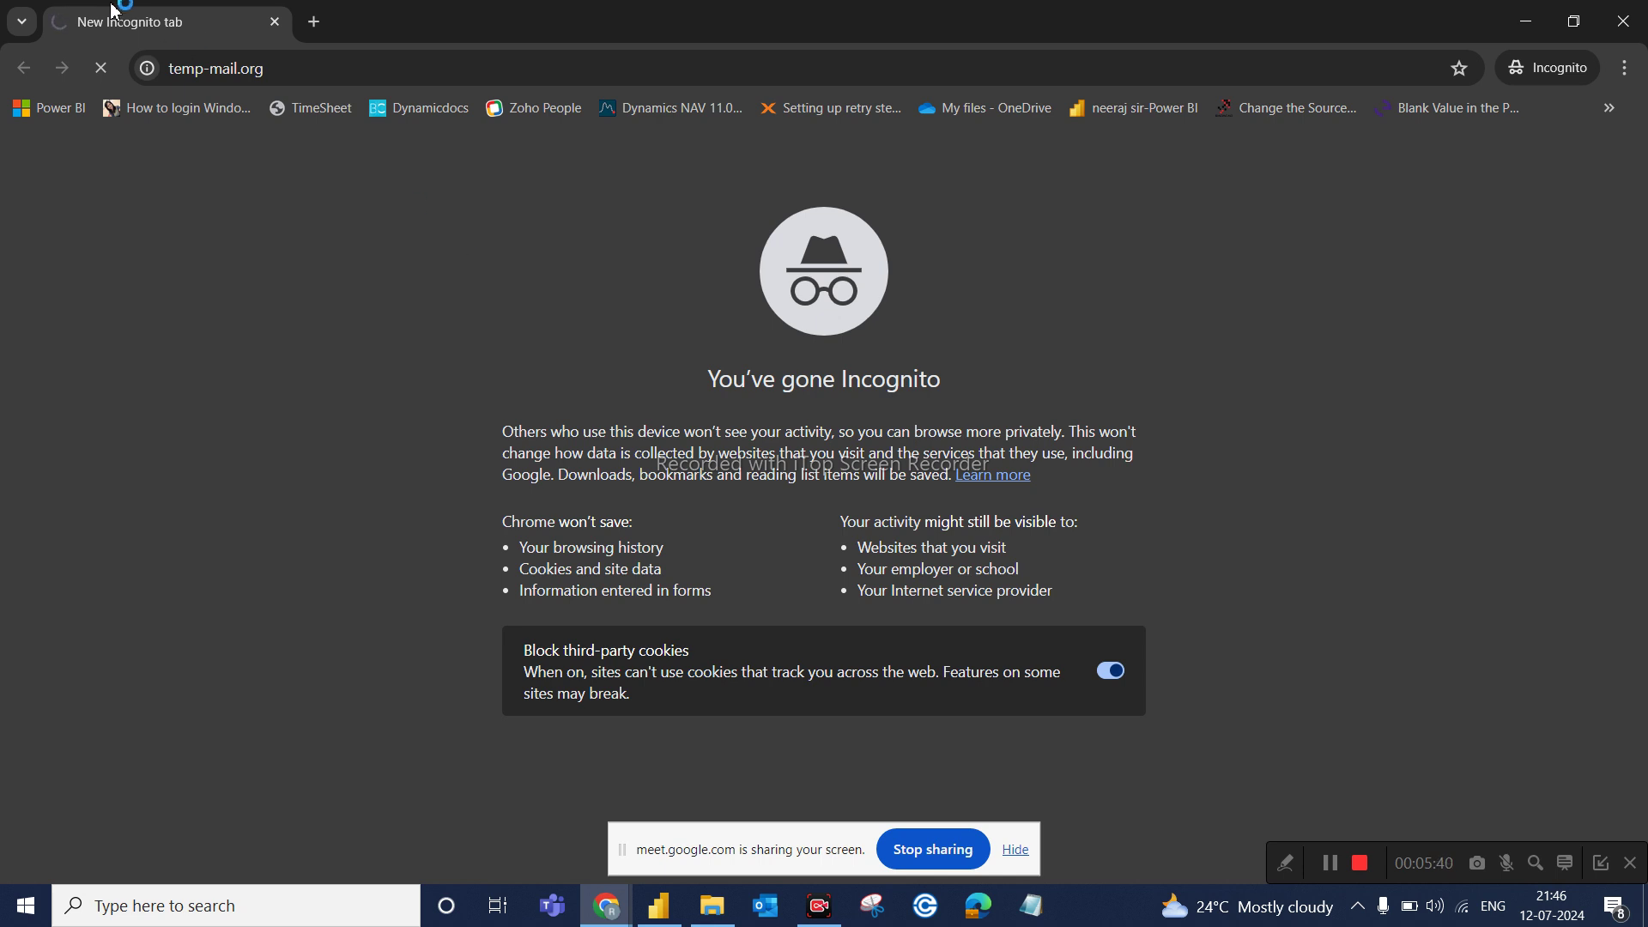
{"action": "left_click", "coordinate": [304, 68]}
{"action": "double_click", "coordinate": [305, 68]}
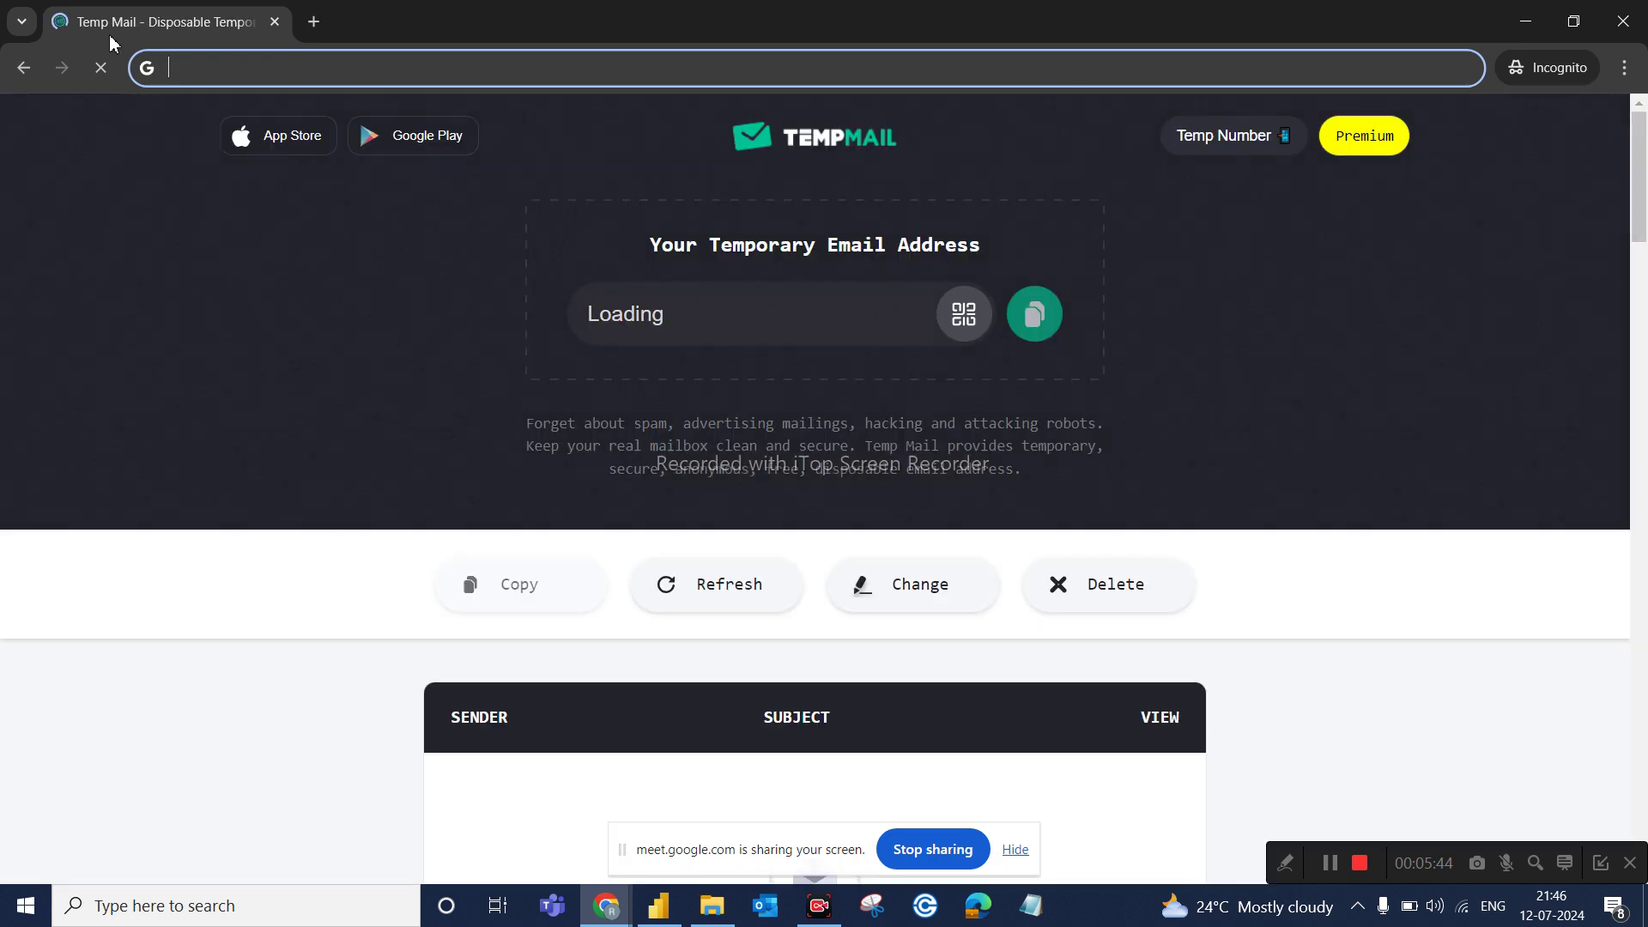
{"action": "left_click", "coordinate": [24, 68]}
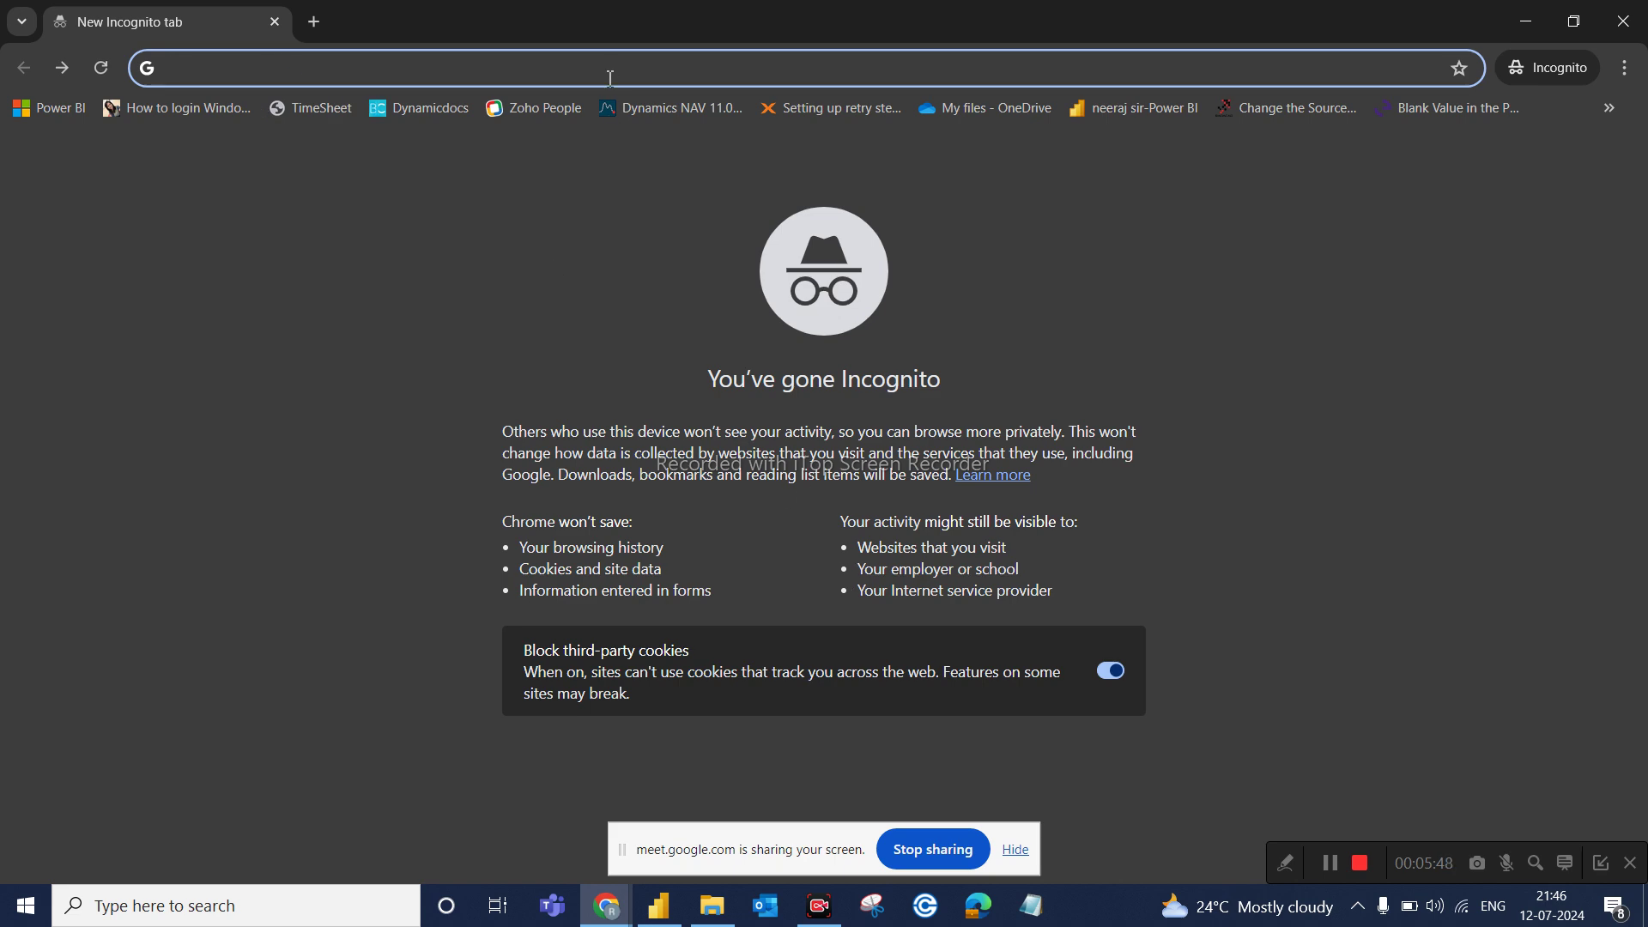
Navigate the private tab to google.com.
{"action": "type", "text": "gg"}
{"action": "key", "text": "BackSpace"}
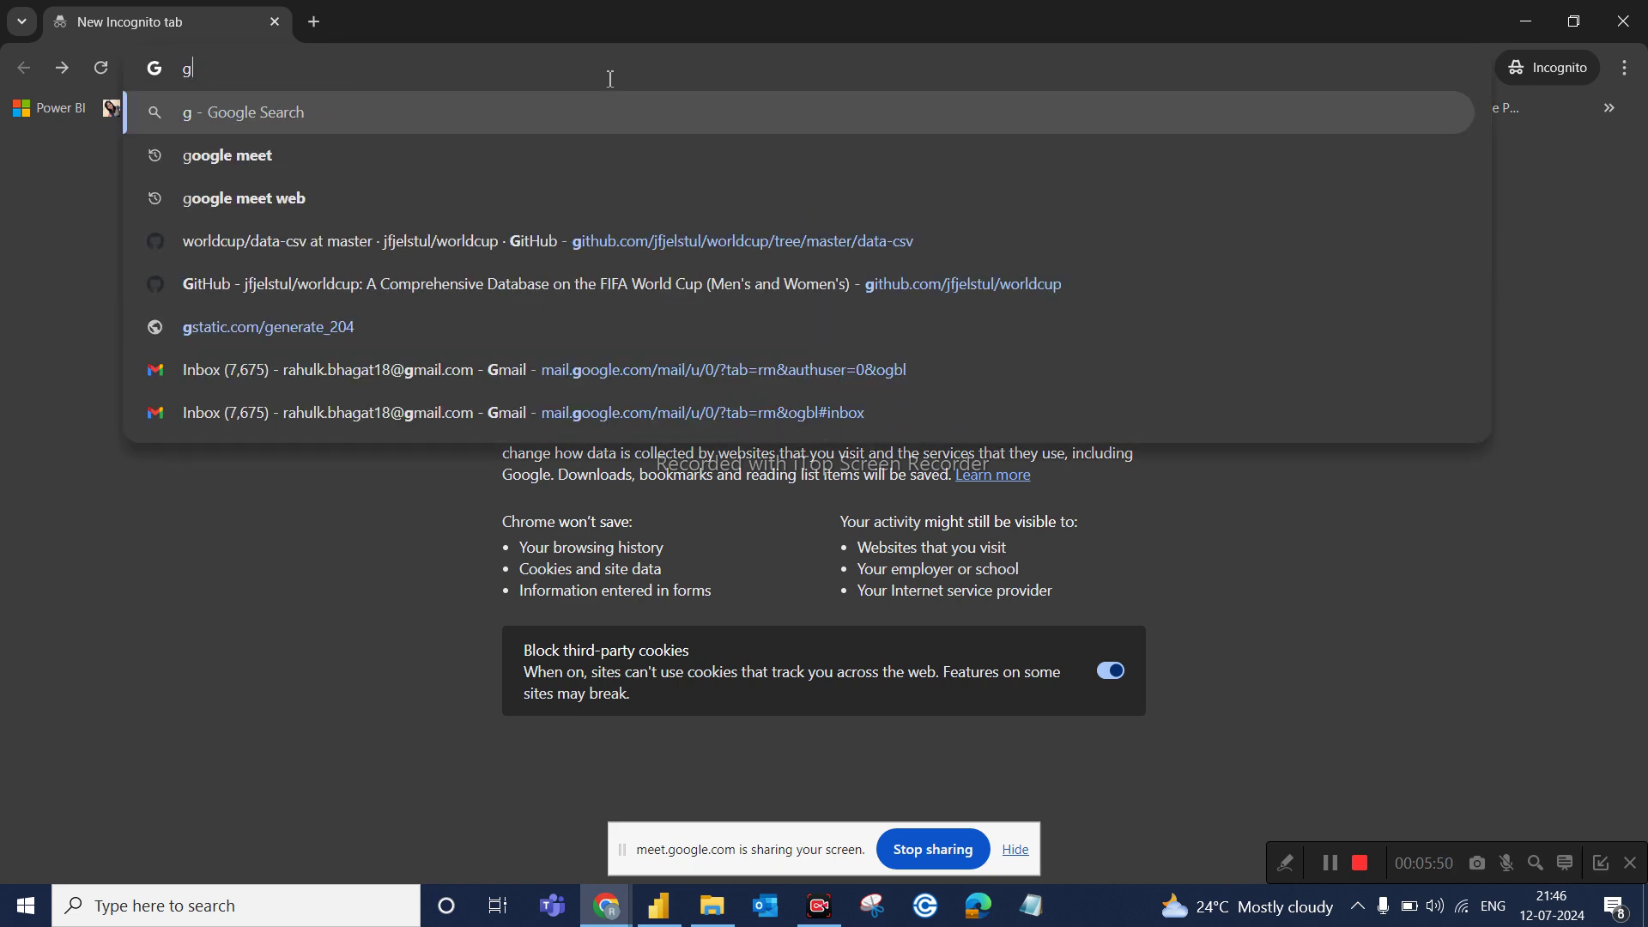
{"action": "type", "text": "og"}
{"action": "key", "text": "BackSpace"}
{"action": "type", "text": "g"}
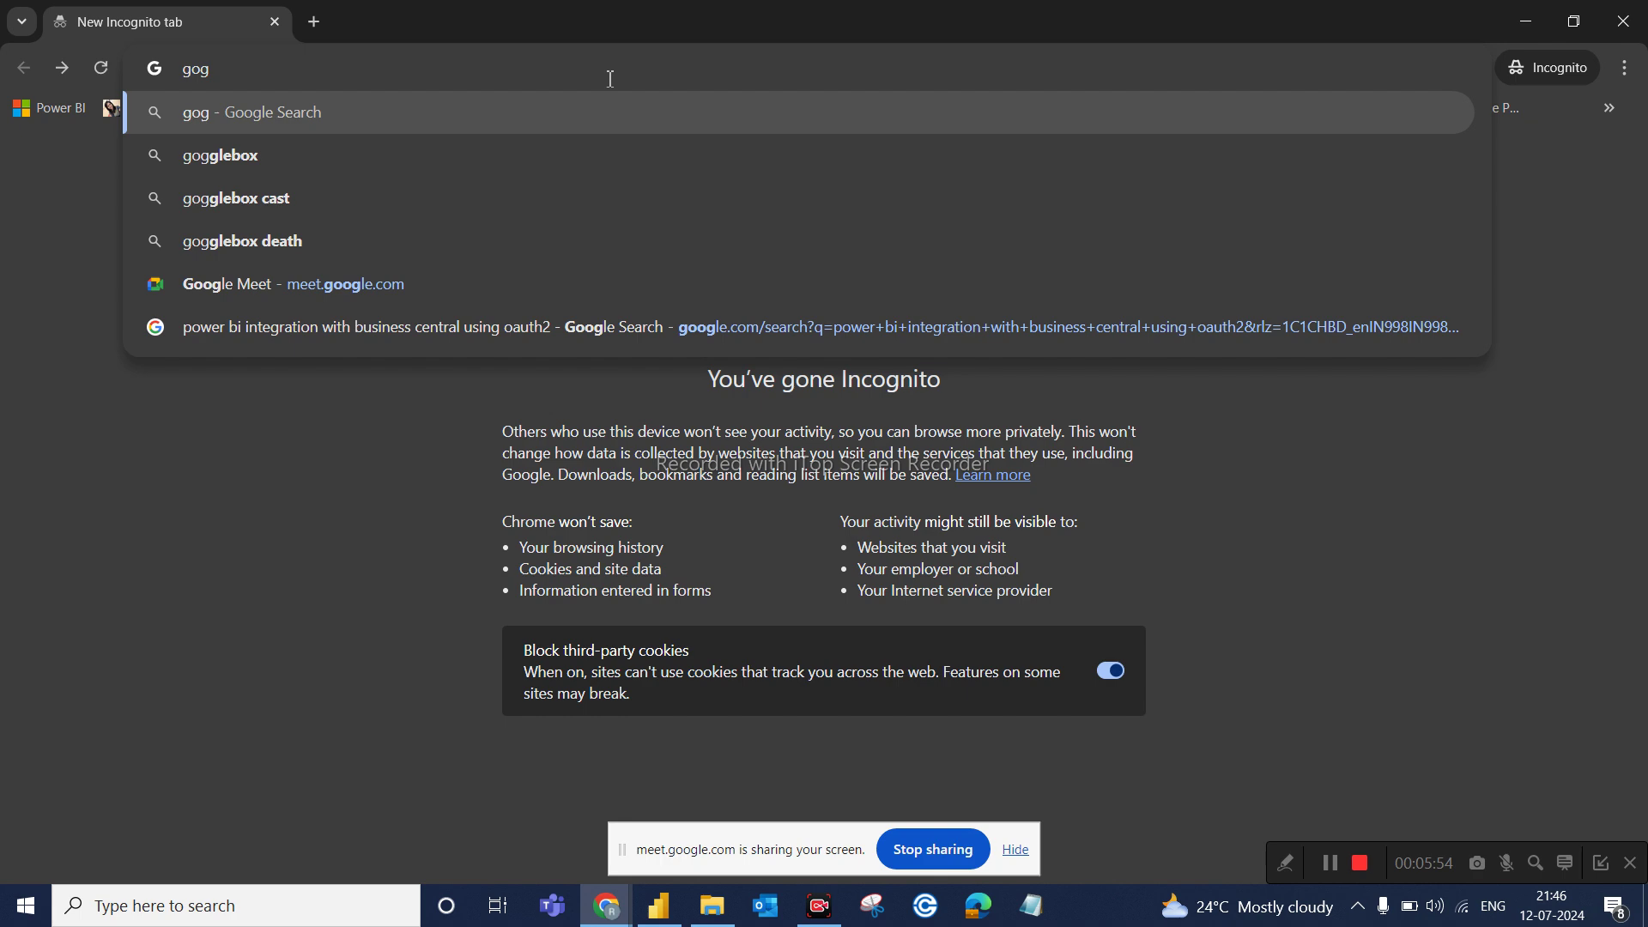
{"action": "key", "text": "BackSpace"}
{"action": "type", "text": "oglr"}
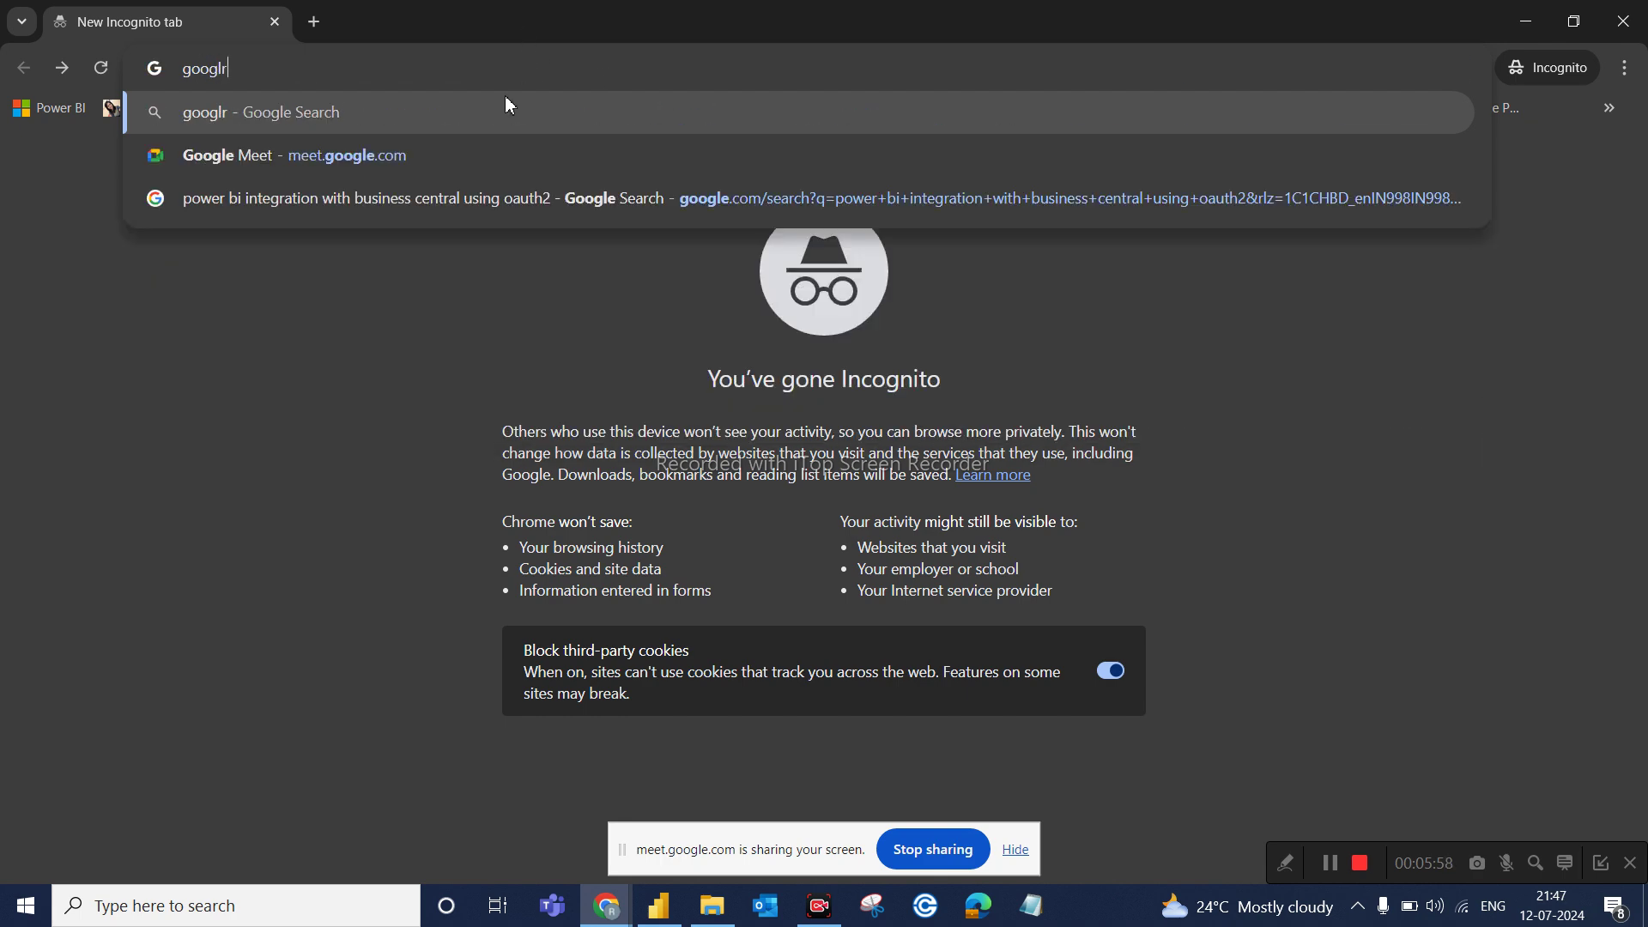
{"action": "key", "text": "BackSpace"}
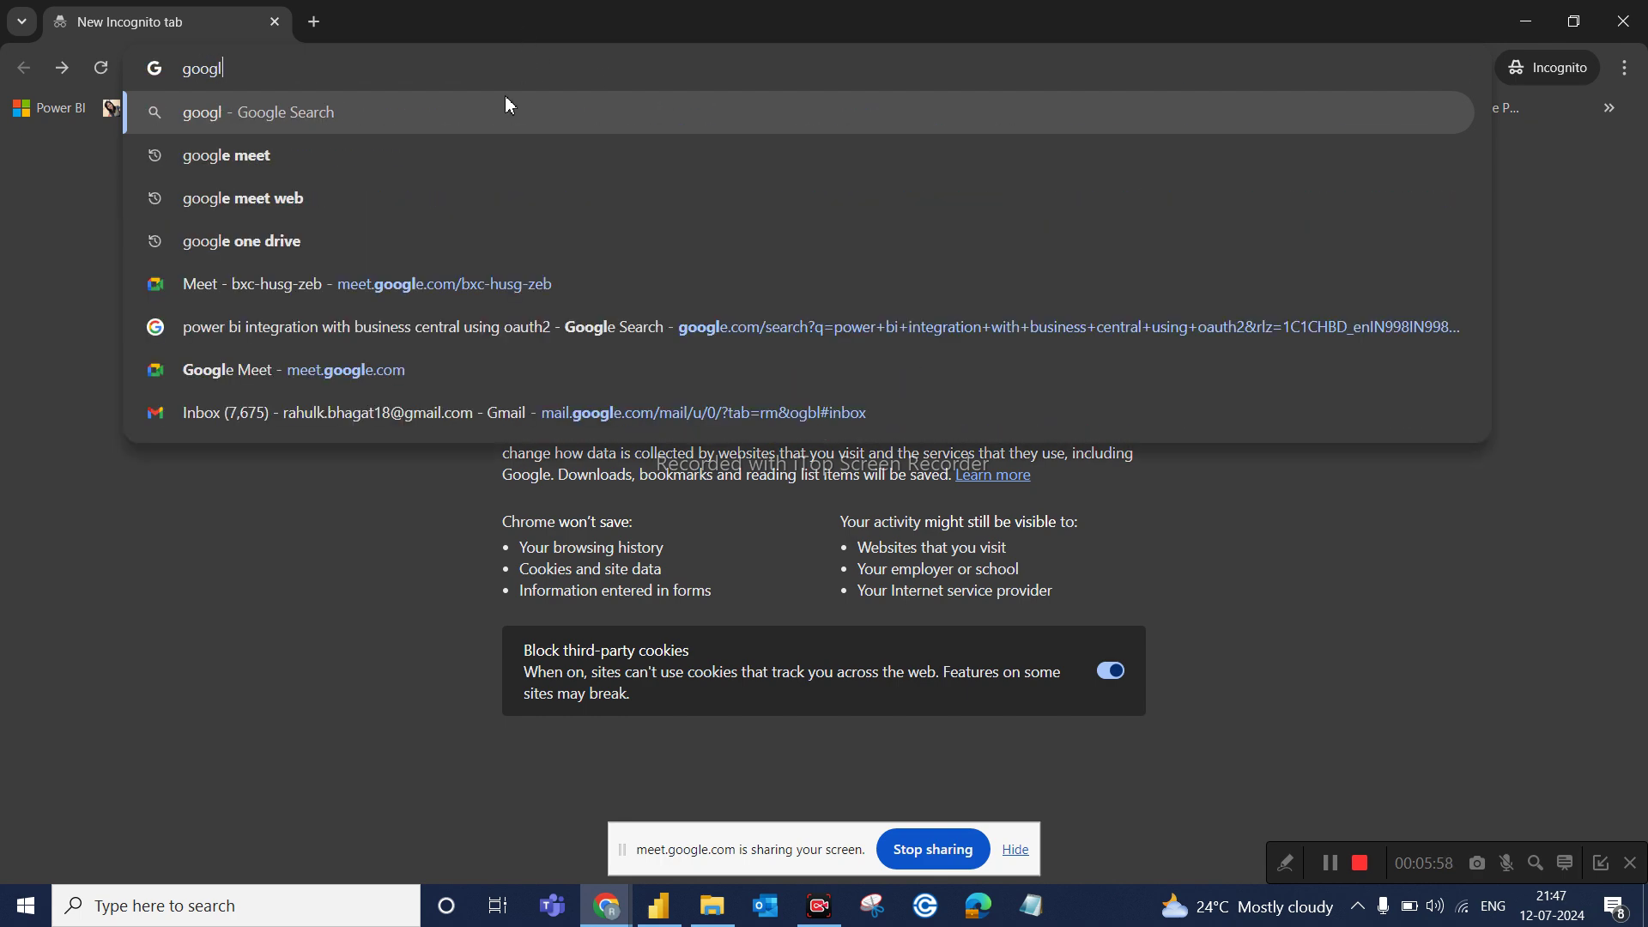
{"action": "type", "text": "e.com"}
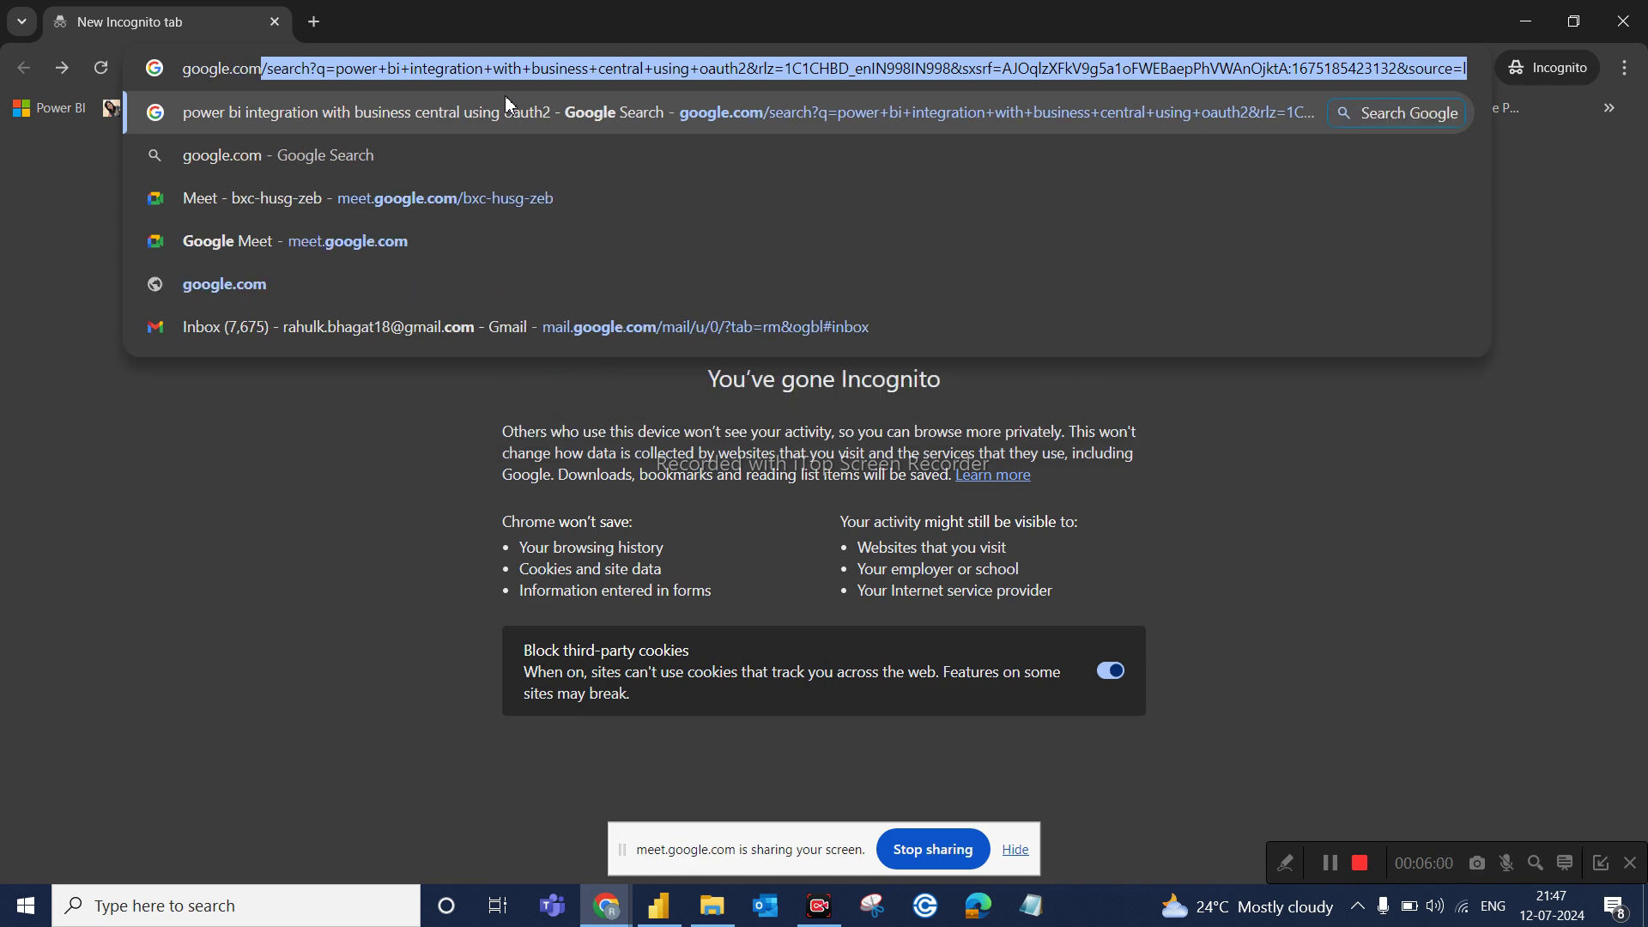
{"action": "left_click", "coordinate": [236, 296]}
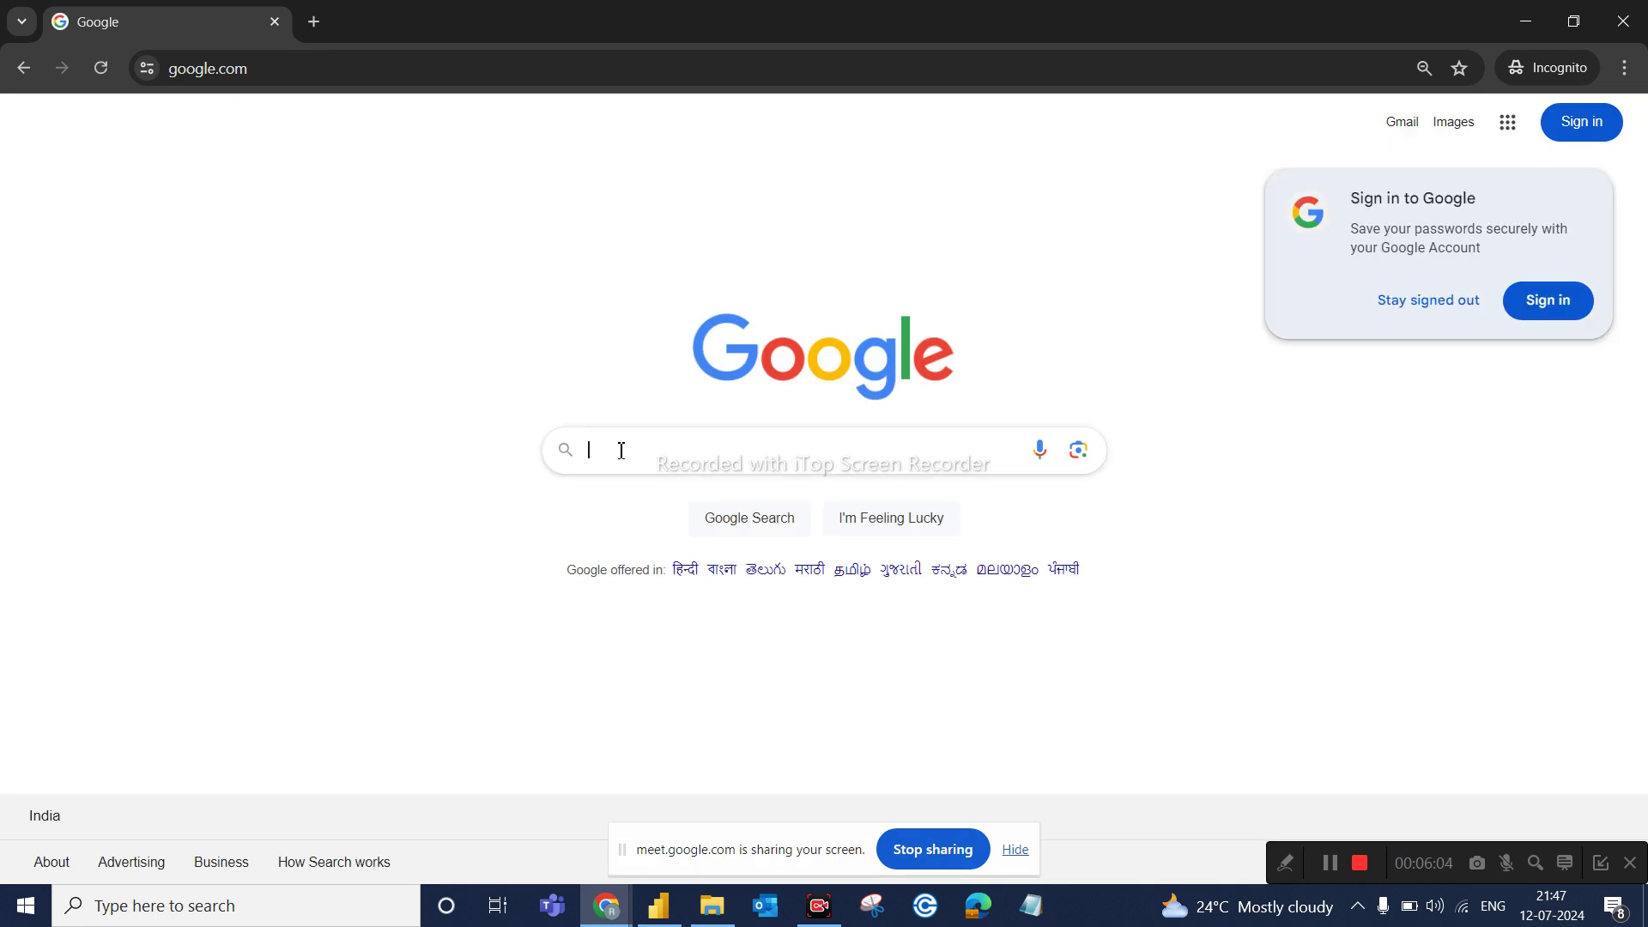
Search Google for 'temp email' and open the 'Temp Mail - Disposable Temporary Email' result.
{"action": "left_click", "coordinate": [621, 450]}
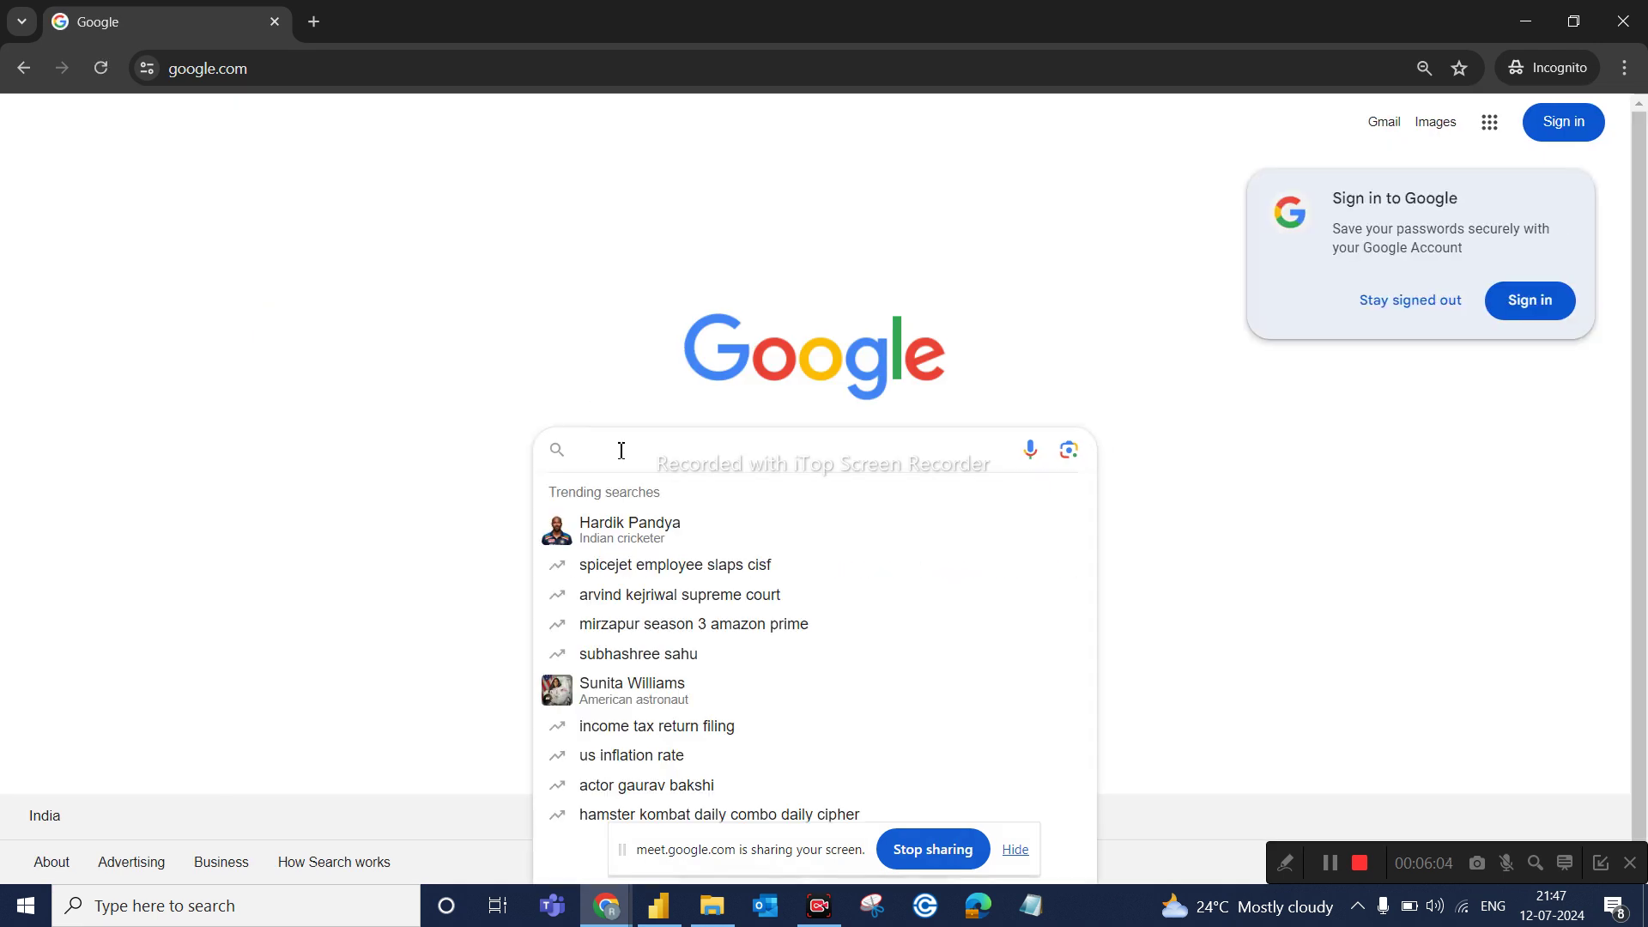
{"action": "type", "text": "temp"}
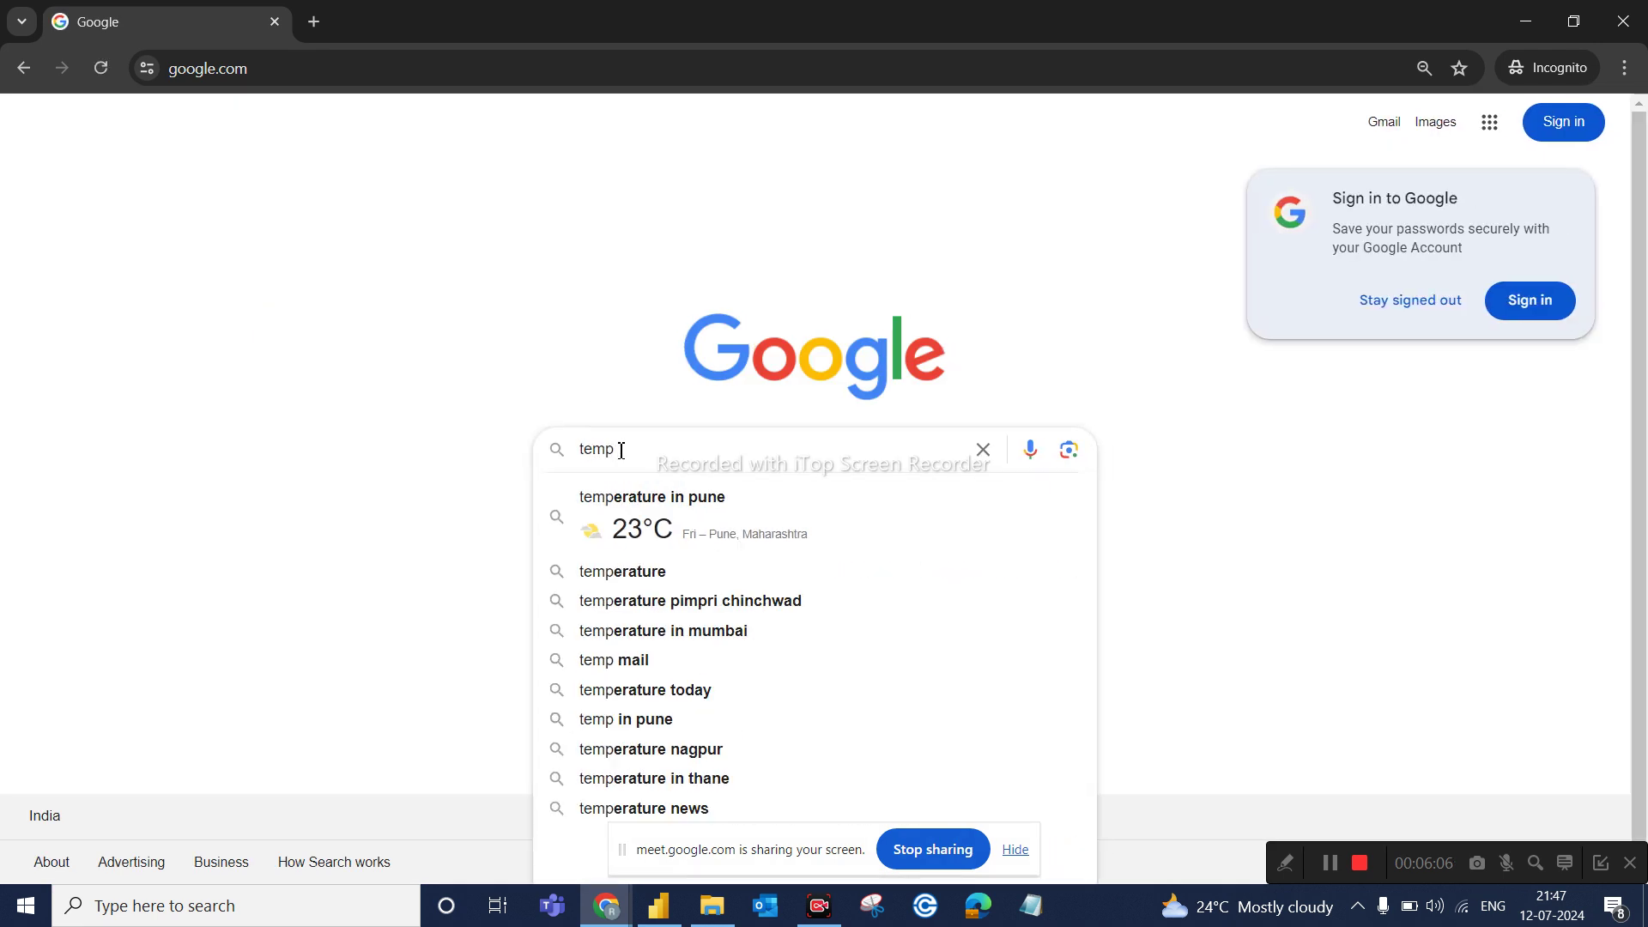
{"action": "type", "text": " ems"}
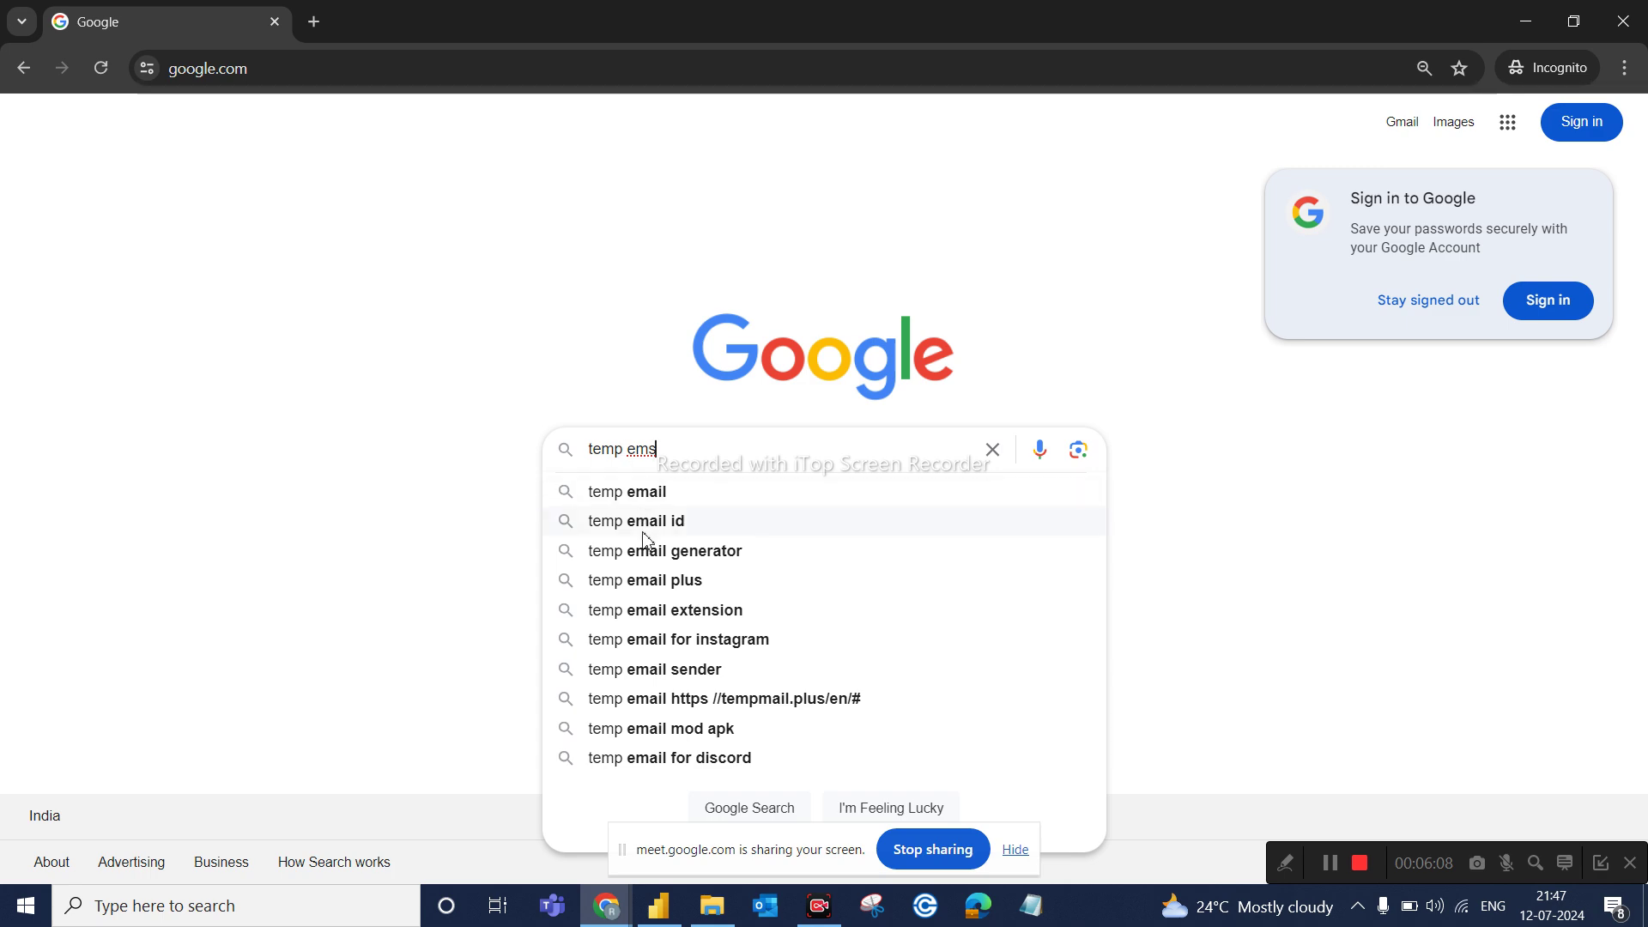
{"action": "left_click", "coordinate": [654, 495]}
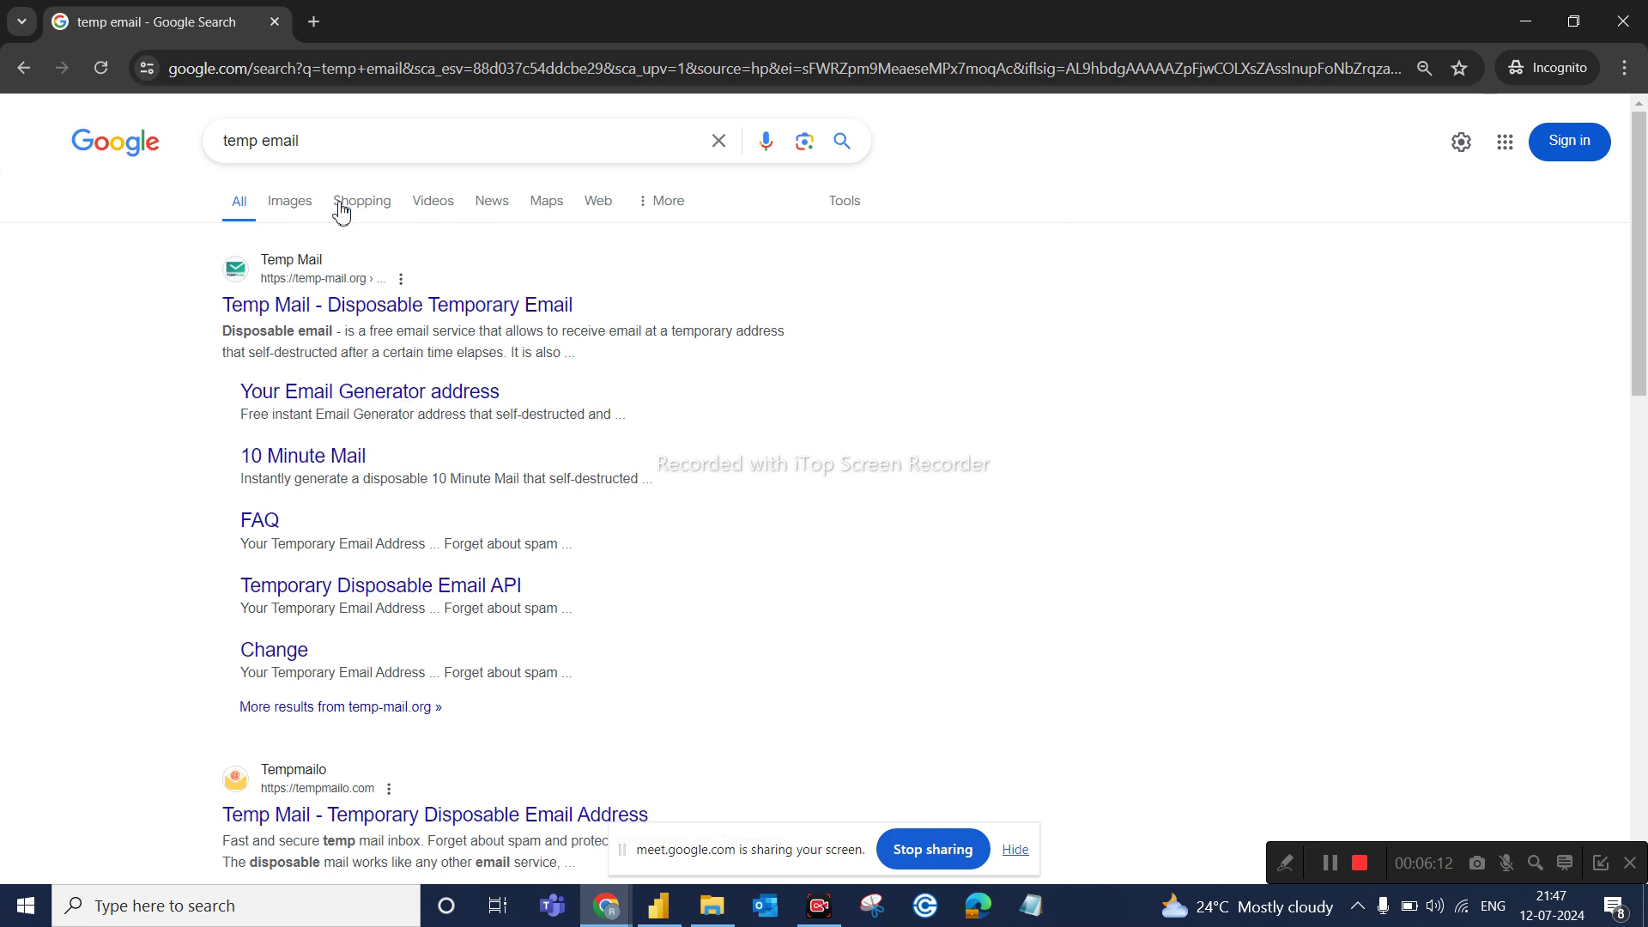
{"action": "left_click", "coordinate": [301, 309]}
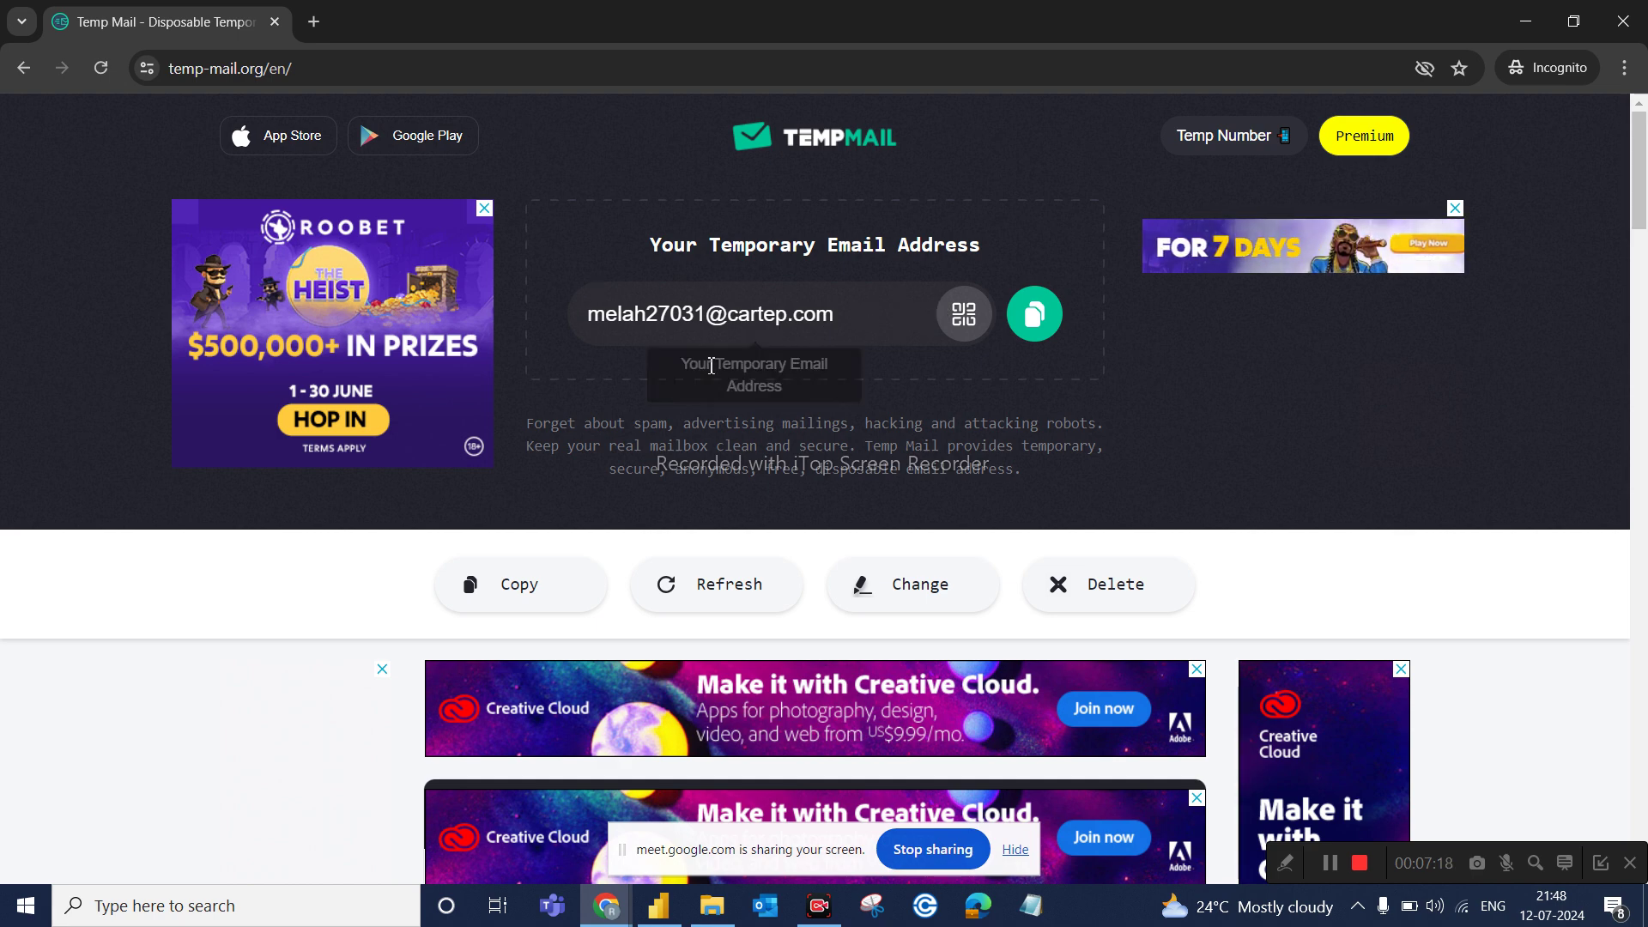
Scroll down to confirm the Temp Mail inbox is empty, then back up to the address.
{"action": "scroll", "coordinate": [654, 348], "scroll_direction": "down", "scroll_amount": 5}
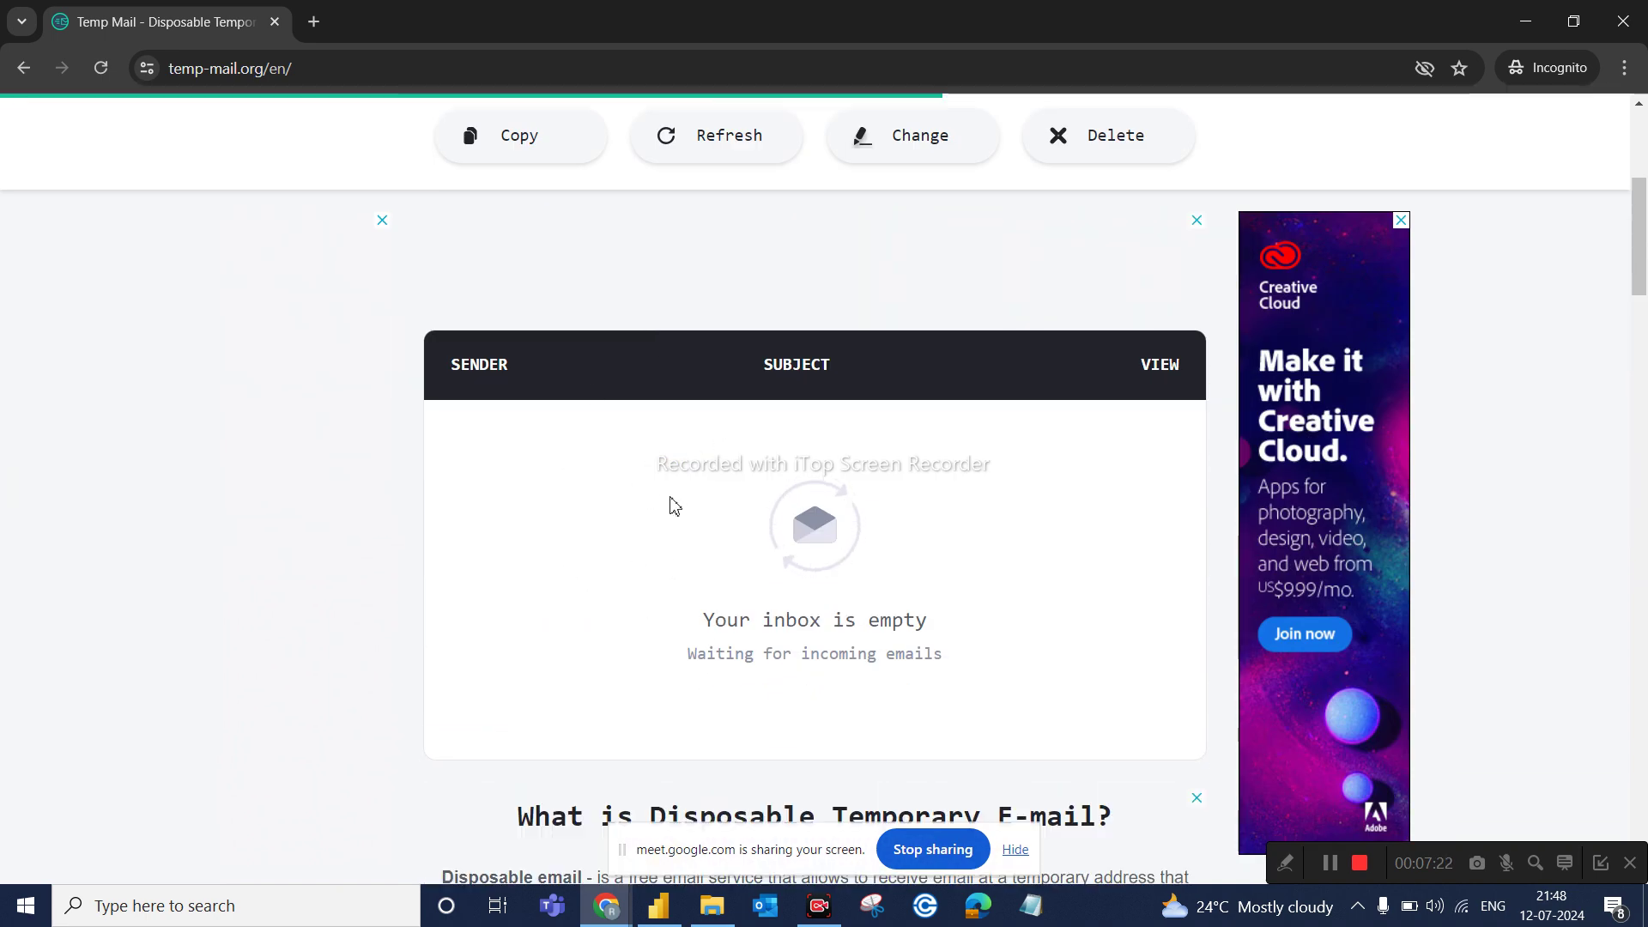
{"action": "scroll", "coordinate": [673, 504], "scroll_direction": "up", "scroll_amount": 2}
{"action": "scroll", "coordinate": [703, 408], "scroll_direction": "up", "scroll_amount": 3}
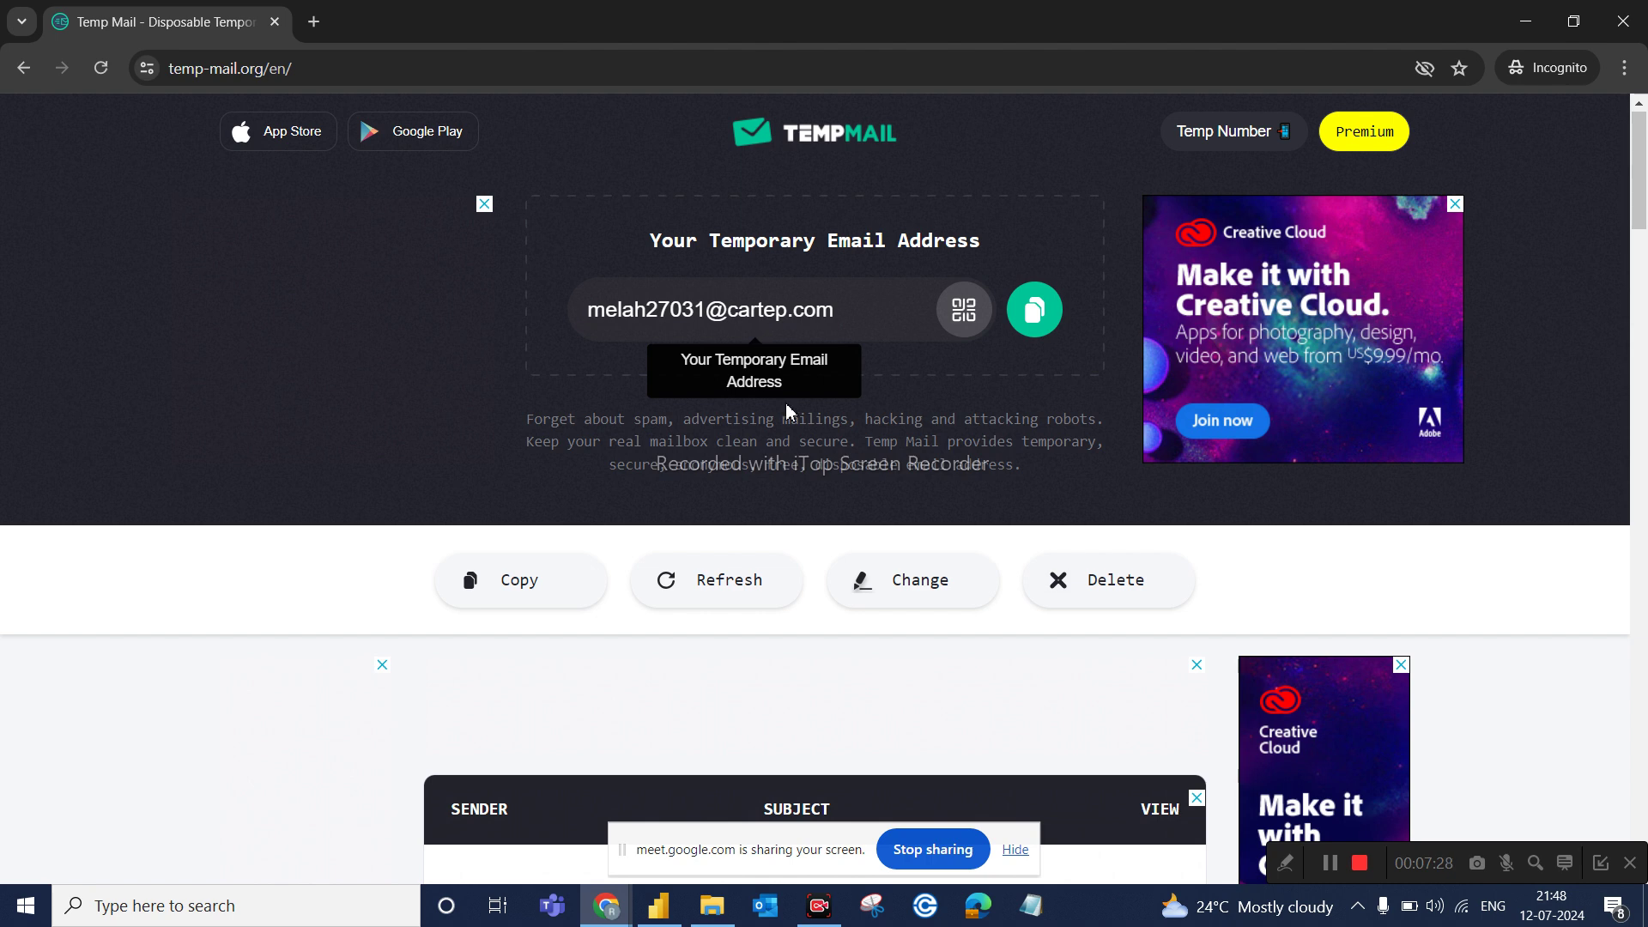
{"action": "scroll", "coordinate": [698, 652], "scroll_direction": "down", "scroll_amount": 3}
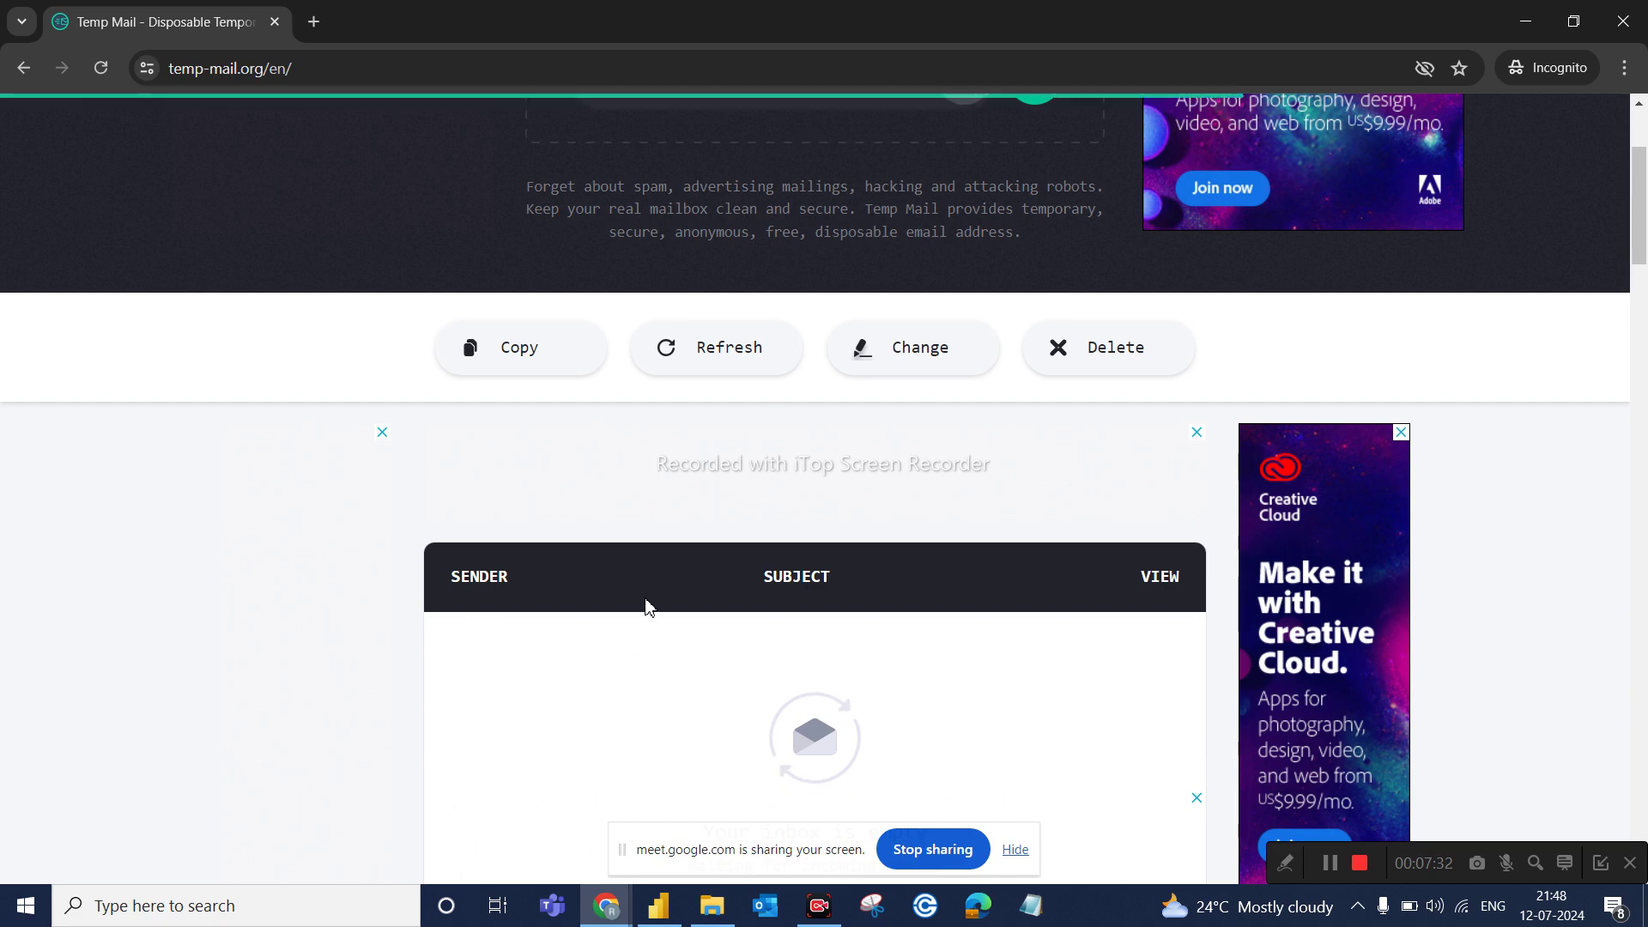
{"action": "scroll", "coordinate": [662, 490], "scroll_direction": "up", "scroll_amount": 3}
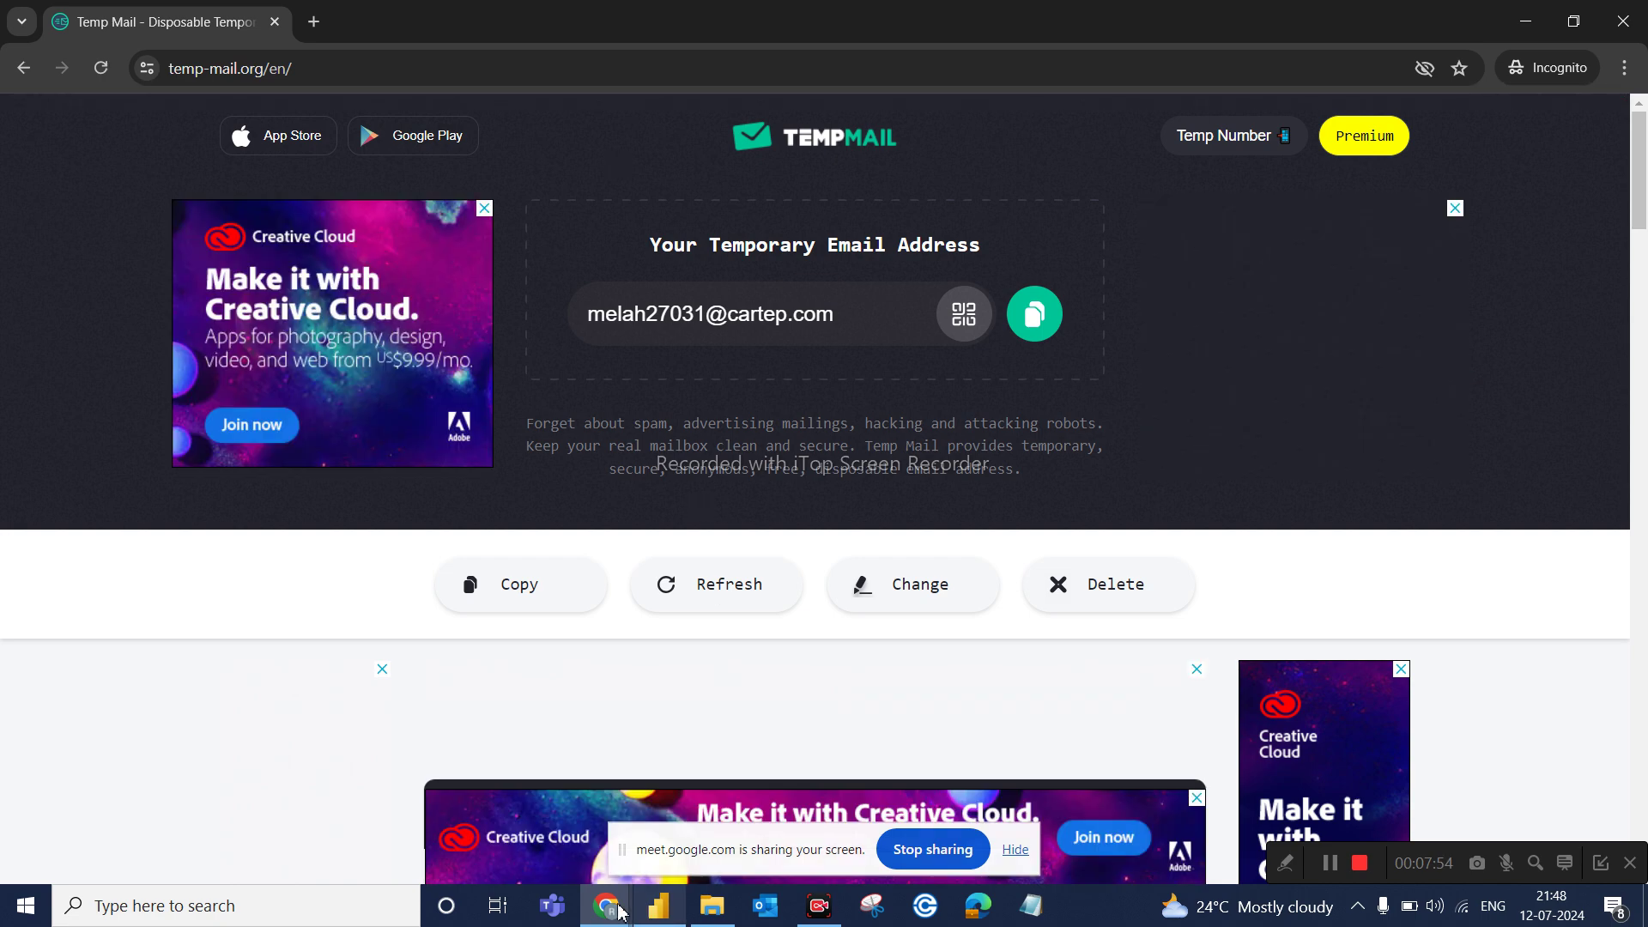
{"action": "mouse_move", "coordinate": [606, 905]}
{"action": "mouse_move", "coordinate": [514, 793]}
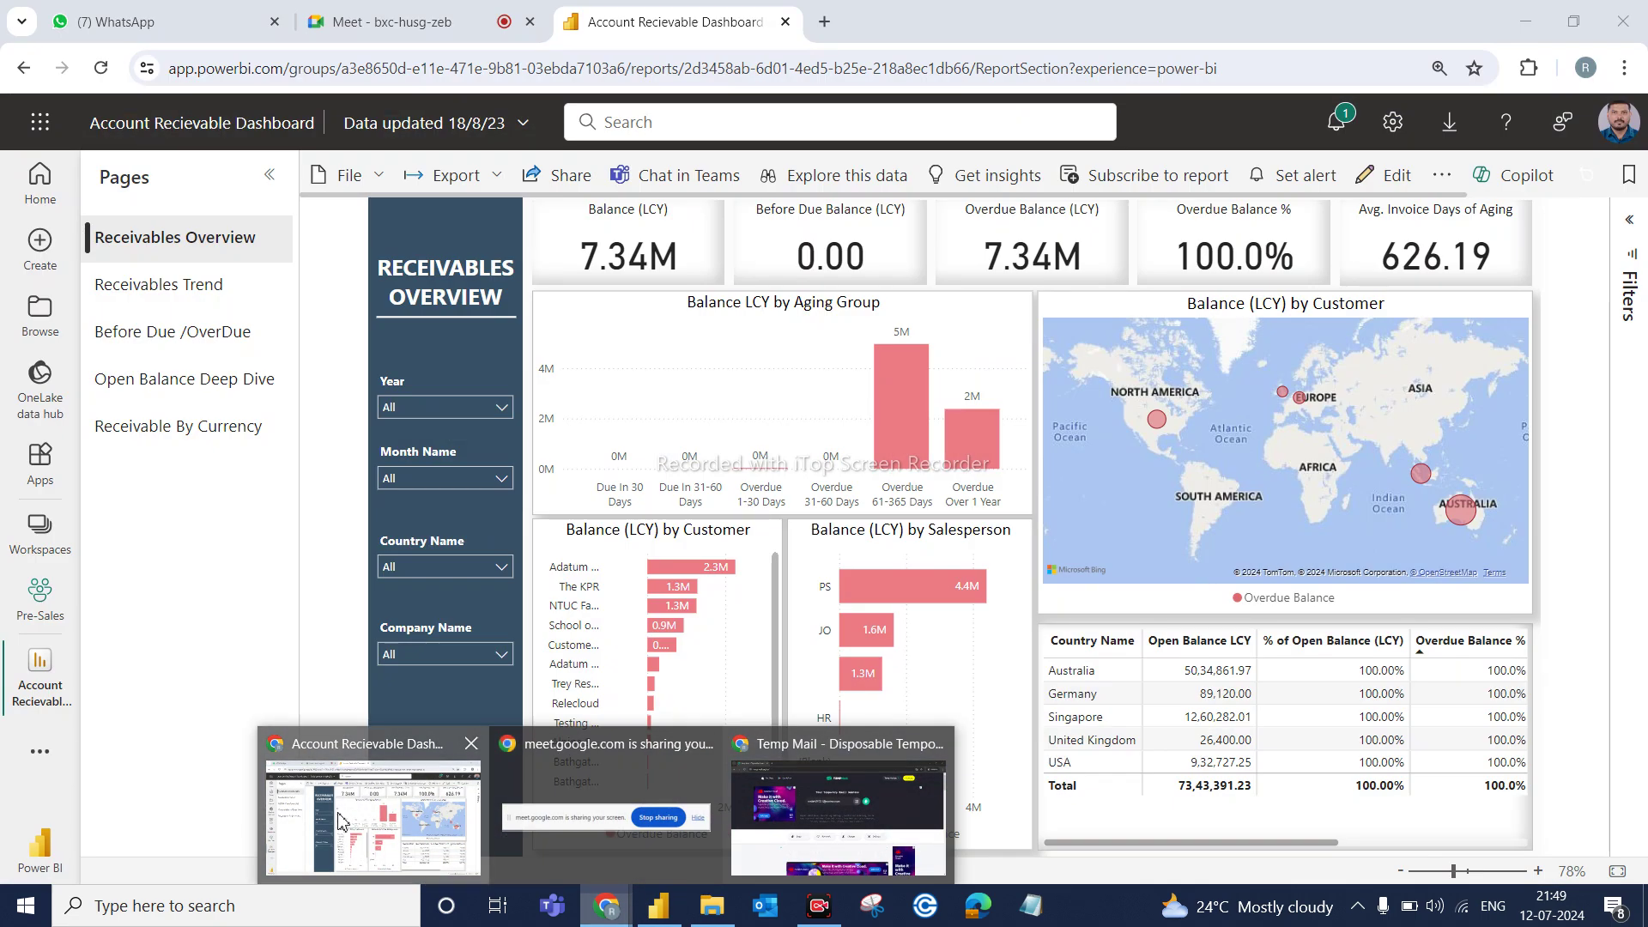
{"action": "left_click", "coordinate": [550, 798]}
{"action": "left_click", "coordinate": [394, 26]}
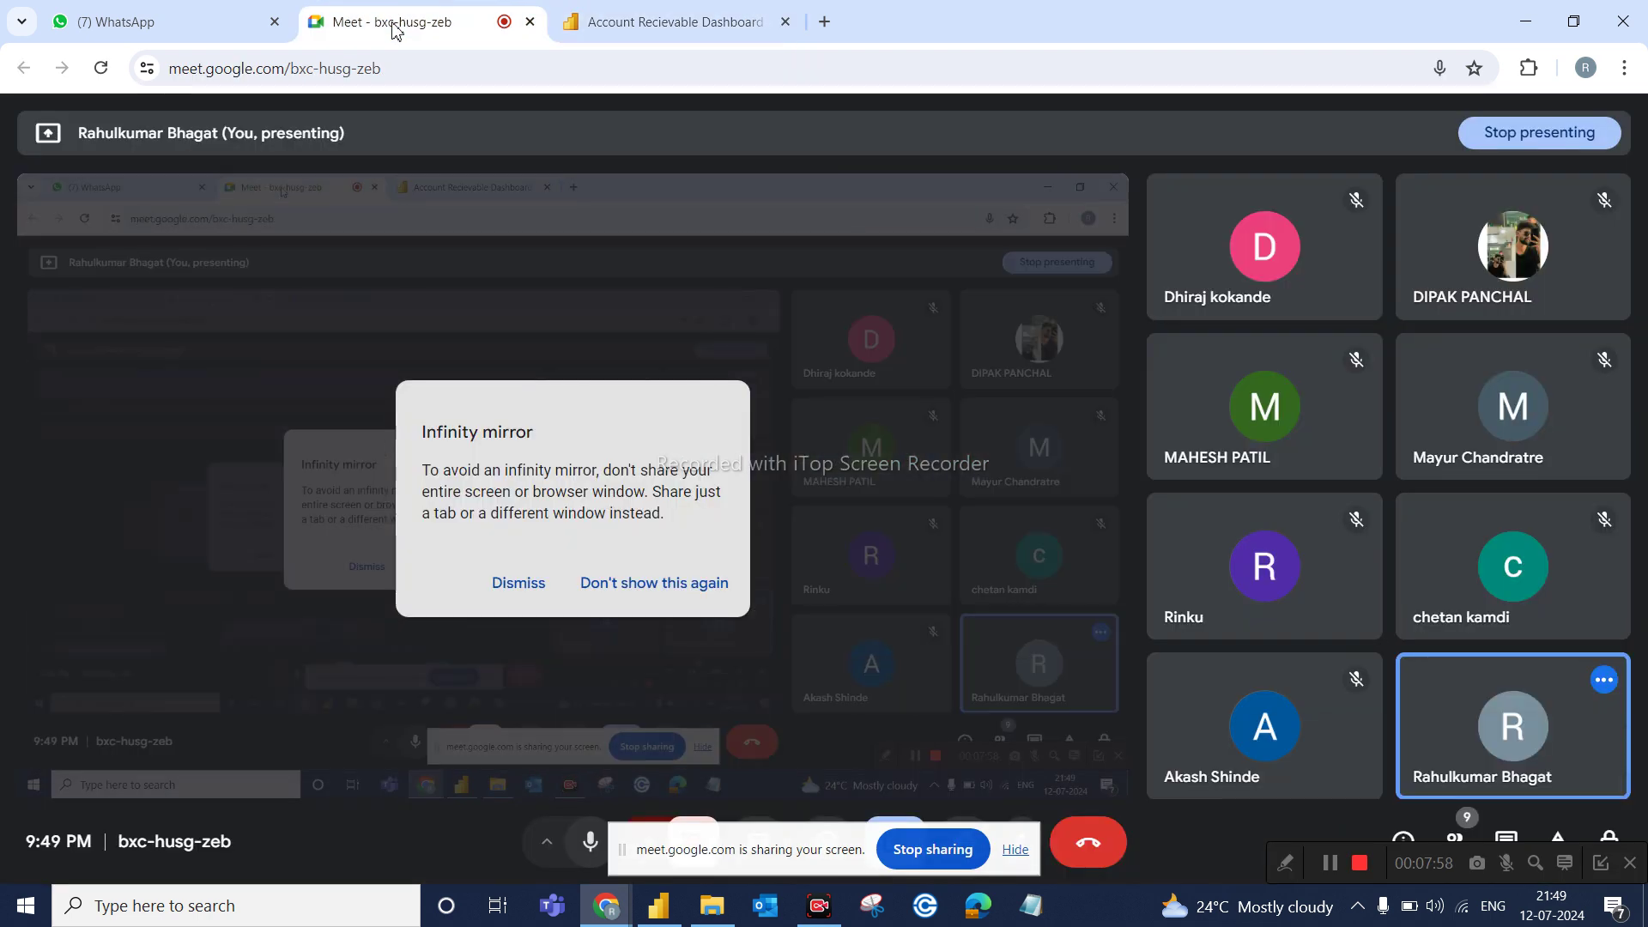
{"action": "mouse_move", "coordinate": [1311, 407]}
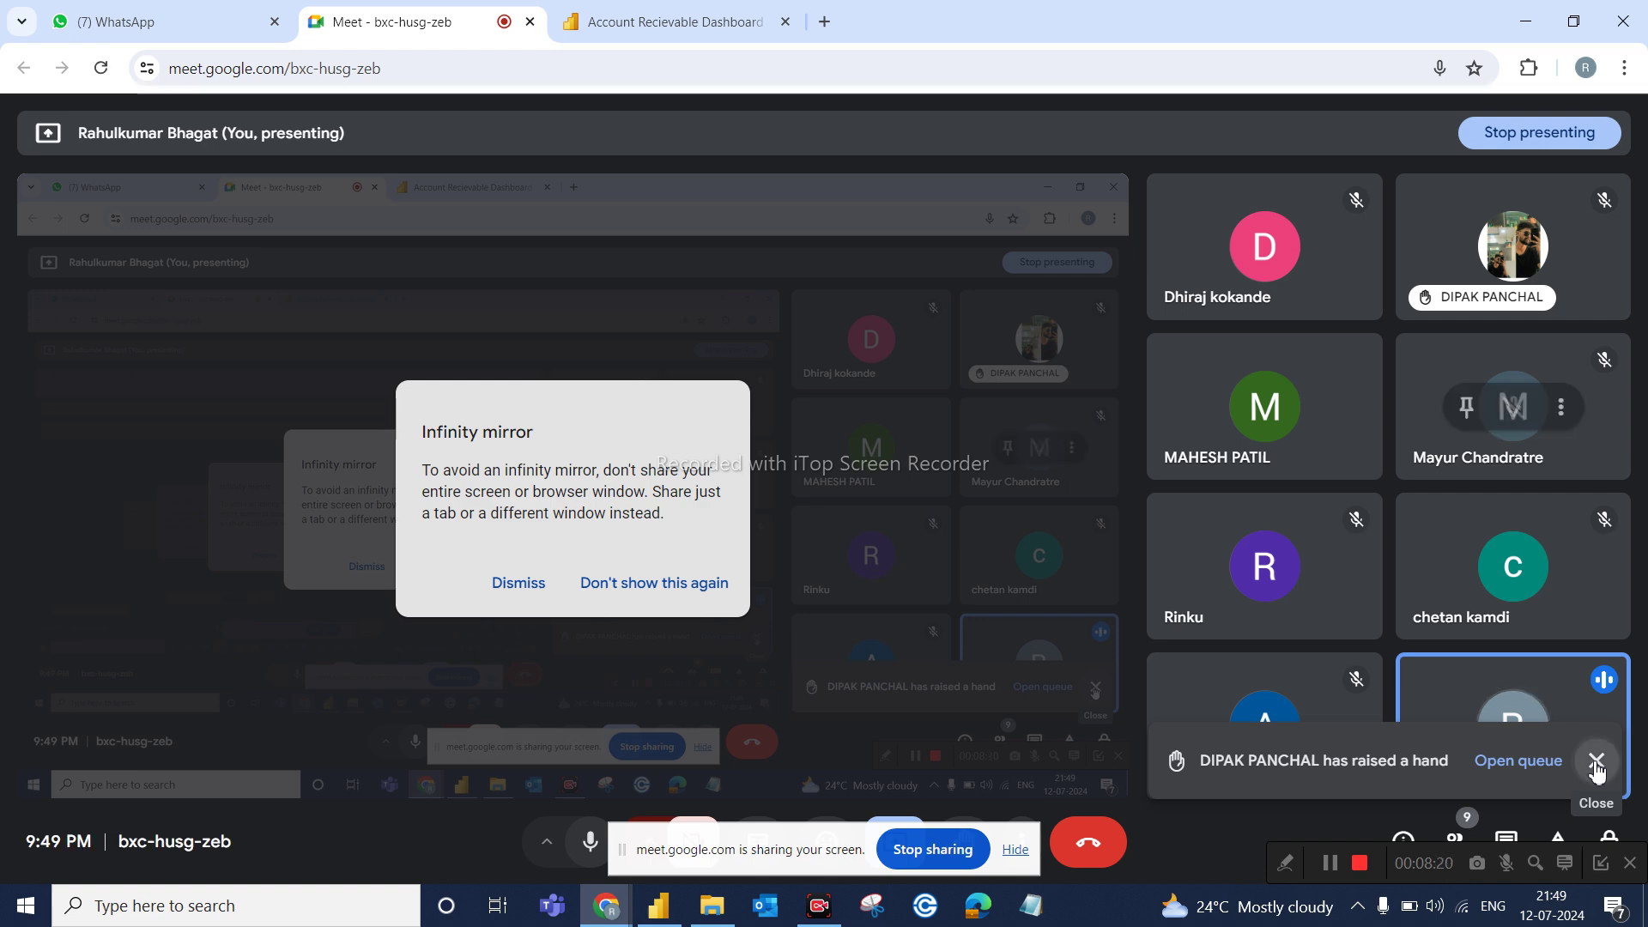
{"action": "left_click", "coordinate": [1597, 762]}
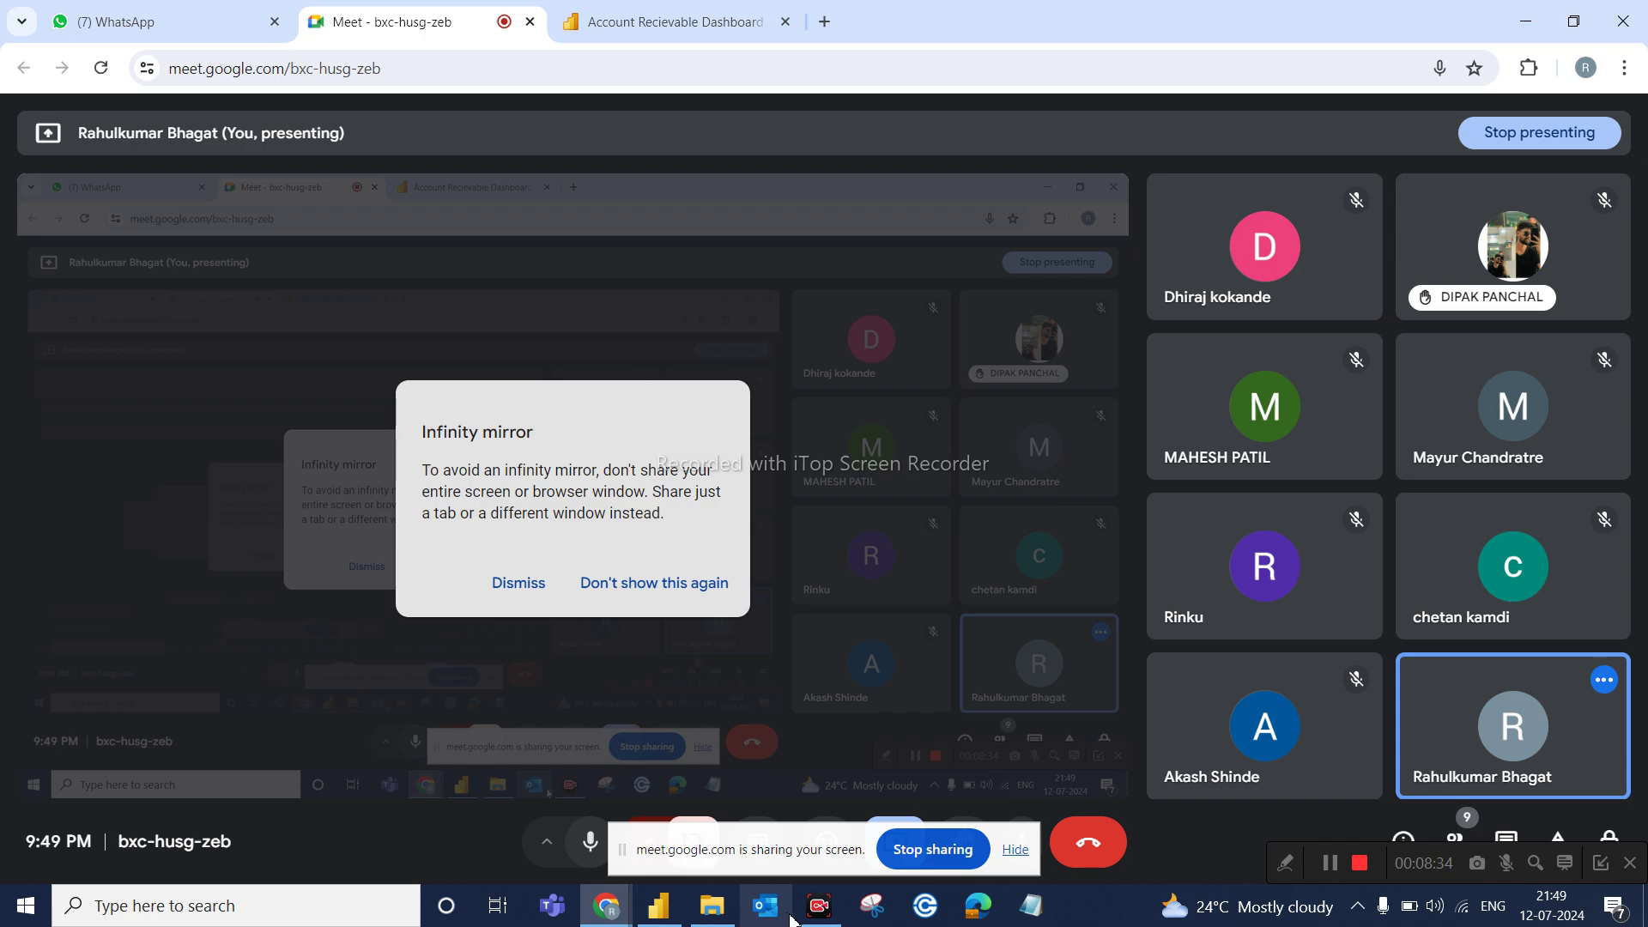
{"action": "mouse_move", "coordinate": [806, 923]}
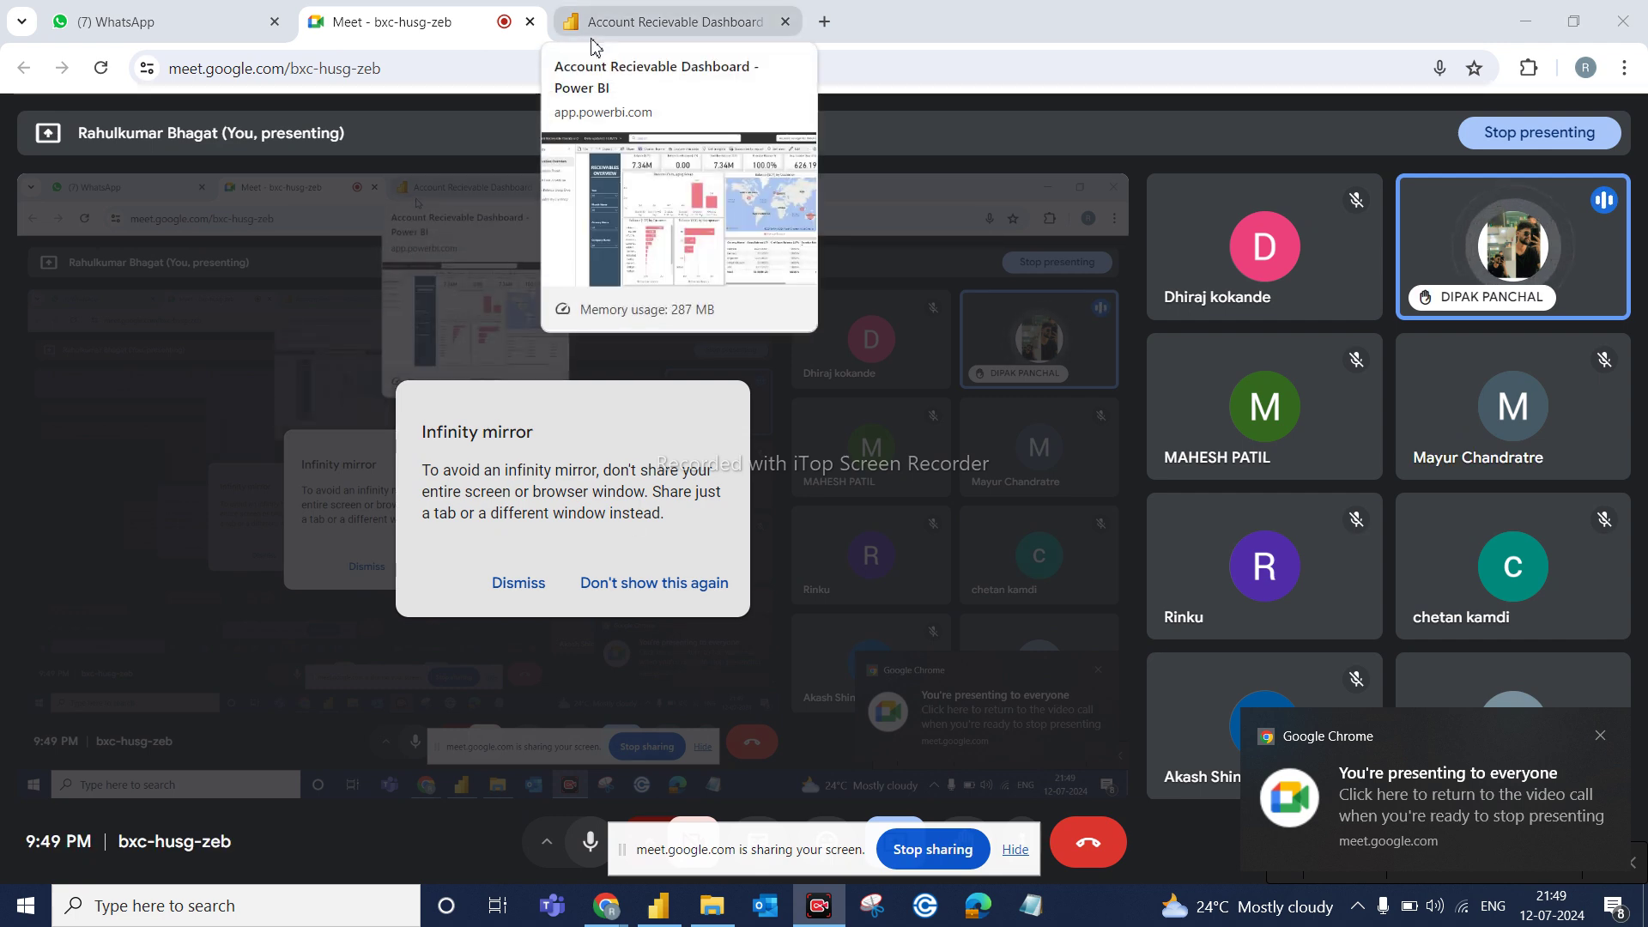
{"action": "mouse_move", "coordinate": [592, 921]}
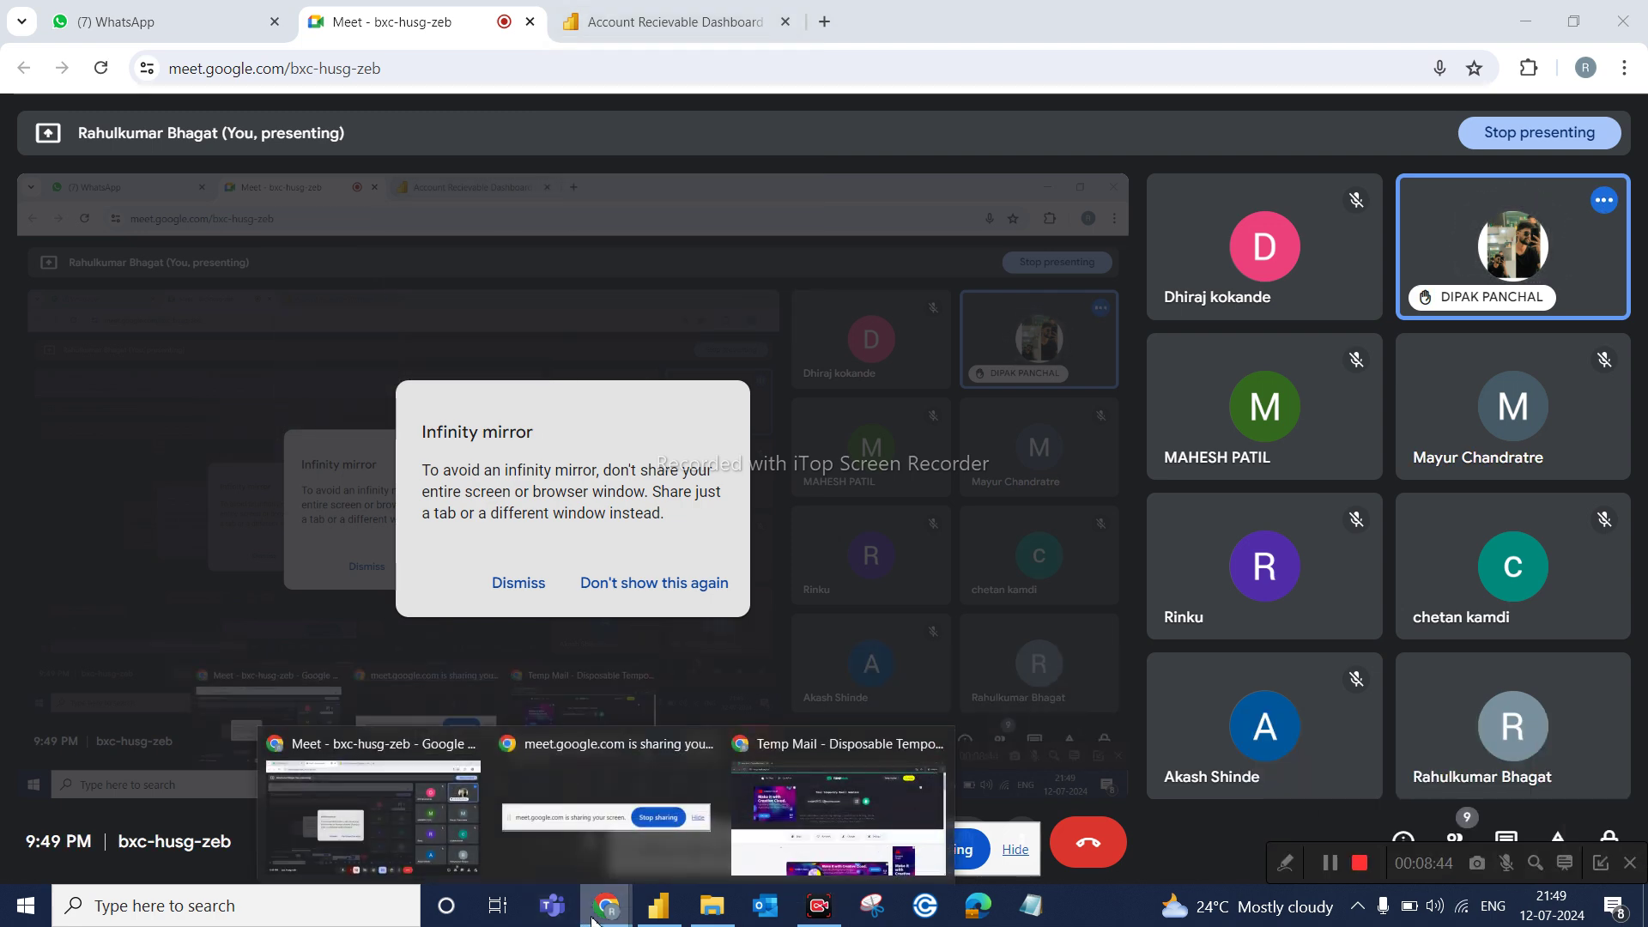
{"action": "left_click", "coordinate": [791, 814]}
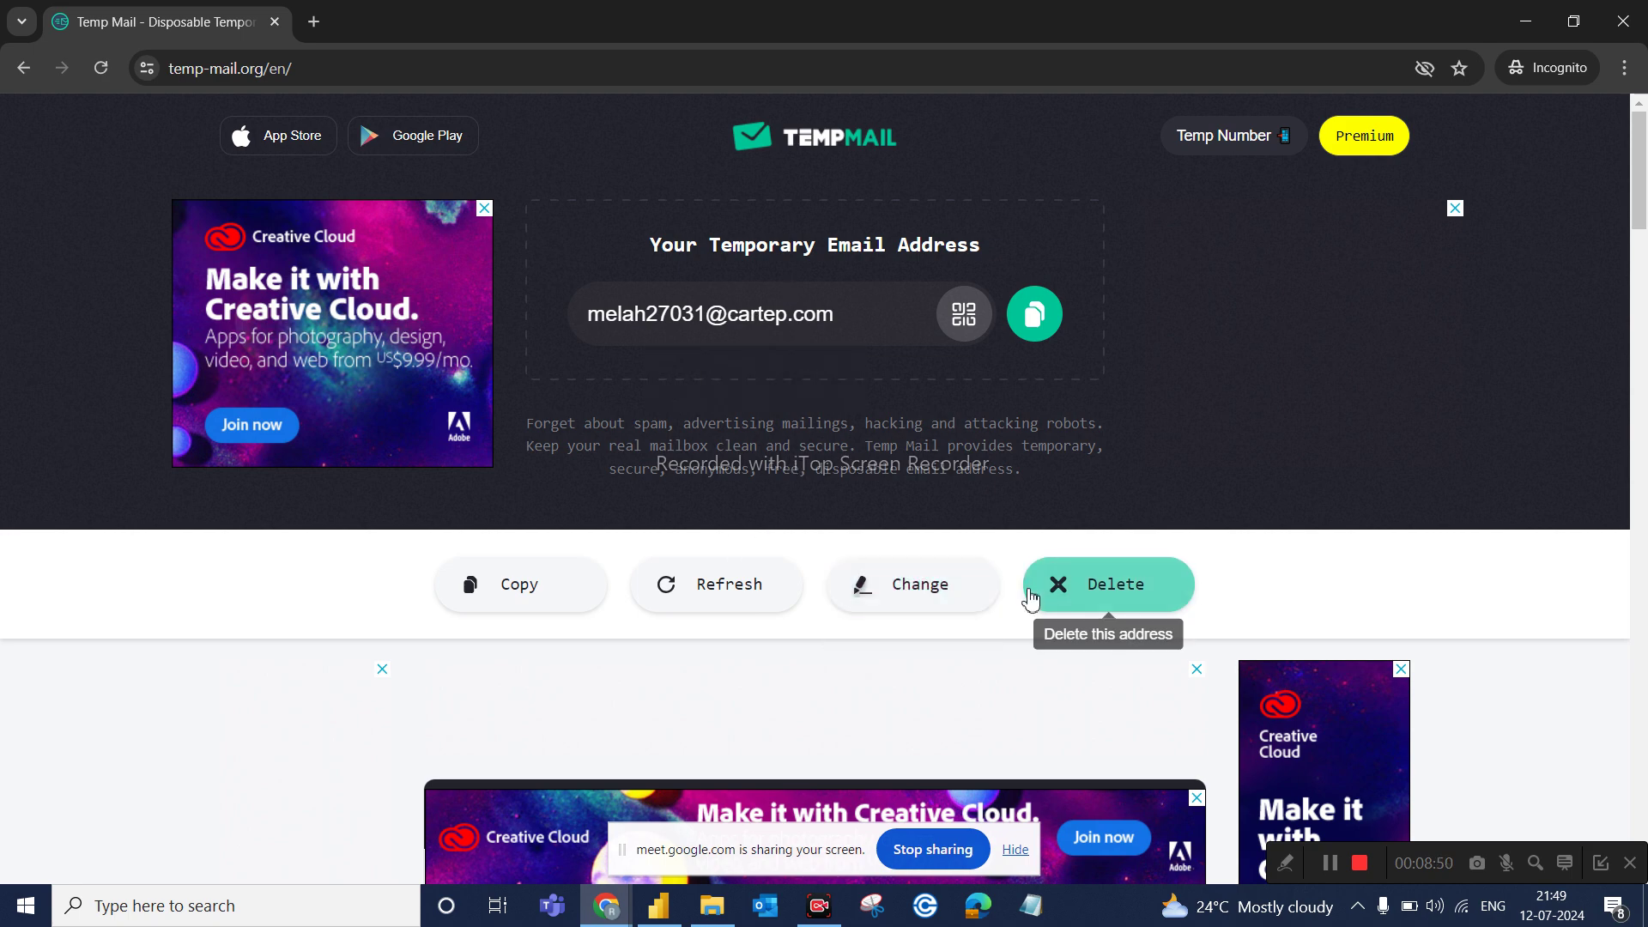
Delete the current Temp Mail address via Change so a new one generates.
{"action": "left_click", "coordinate": [961, 594]}
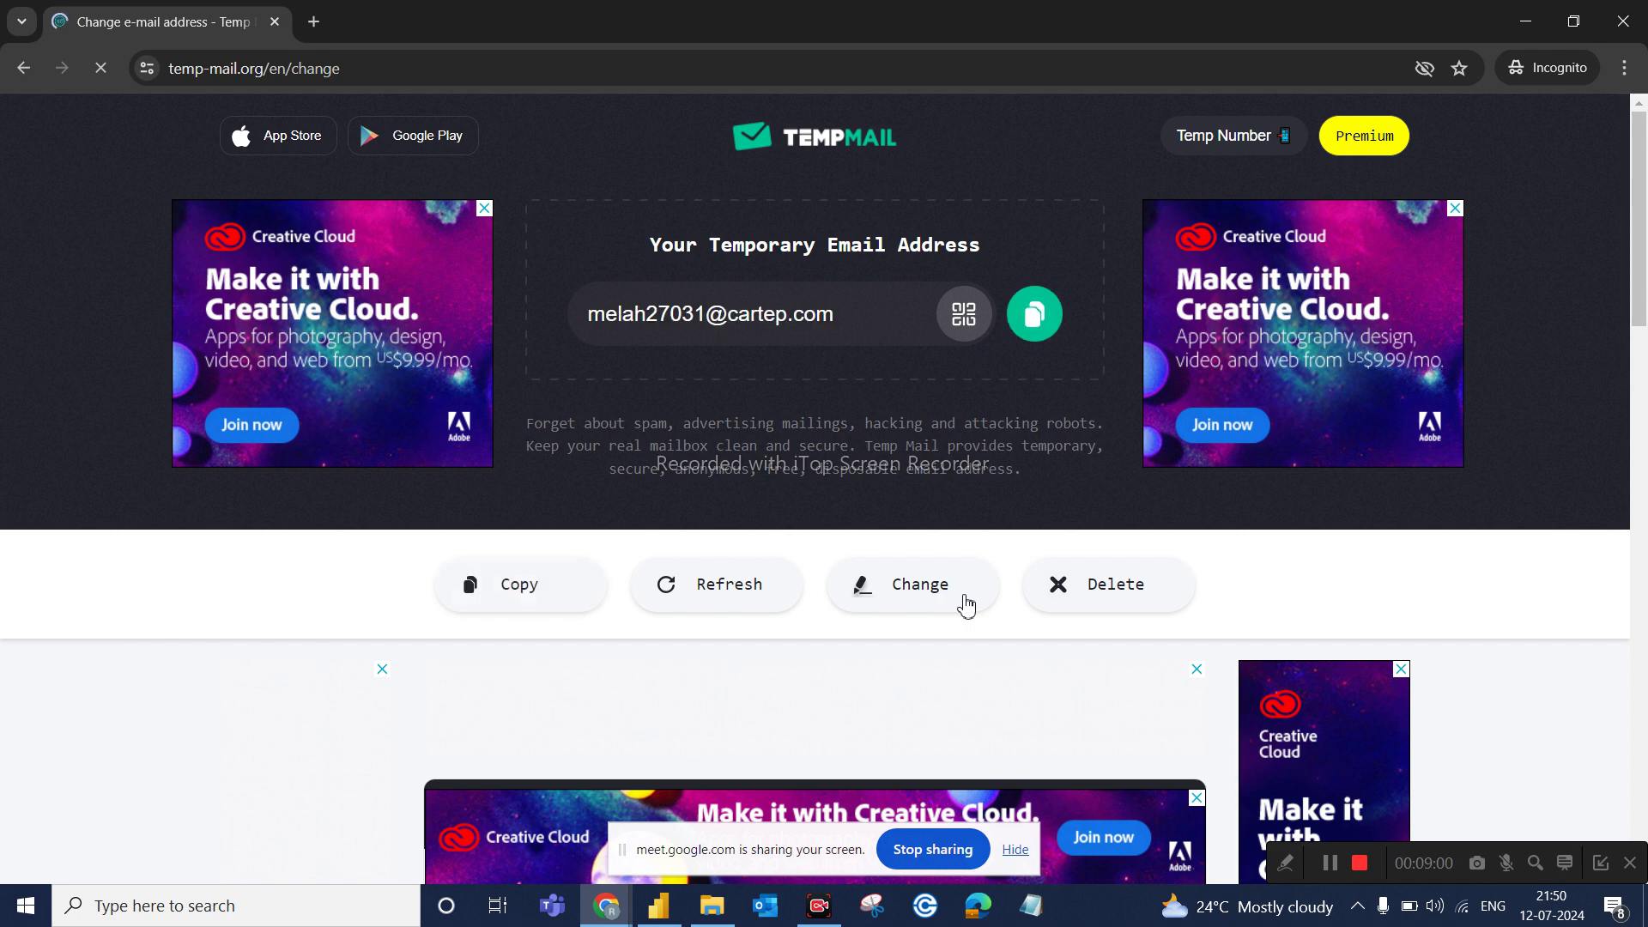
{"action": "left_click", "coordinate": [1043, 589]}
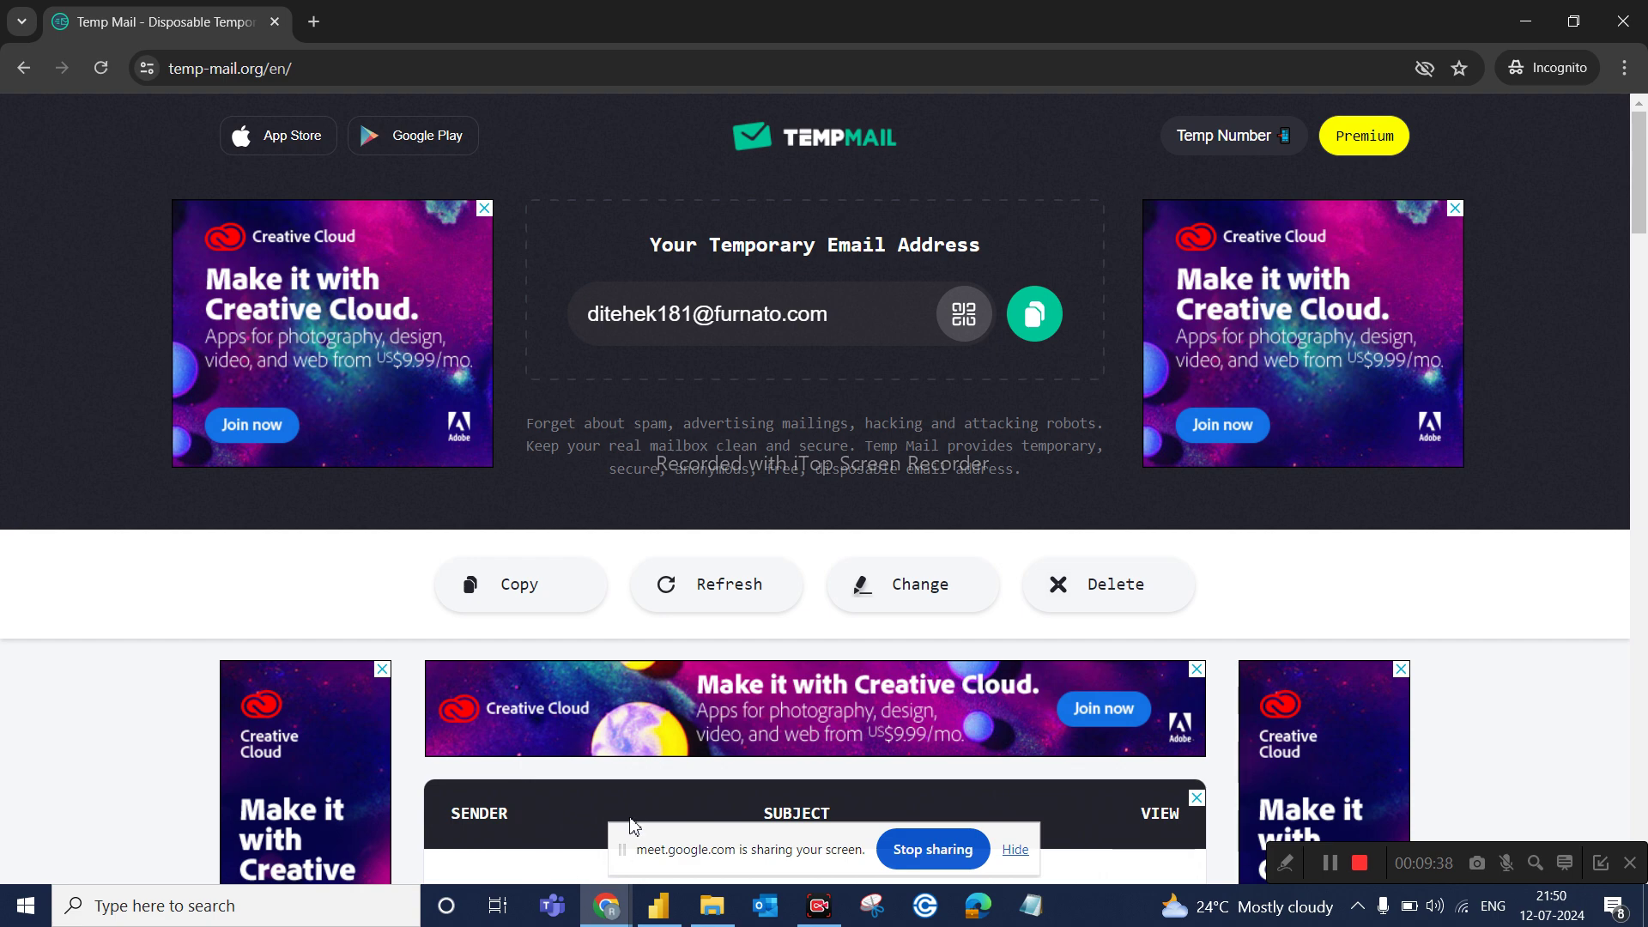
{"action": "left_click", "coordinate": [608, 917]}
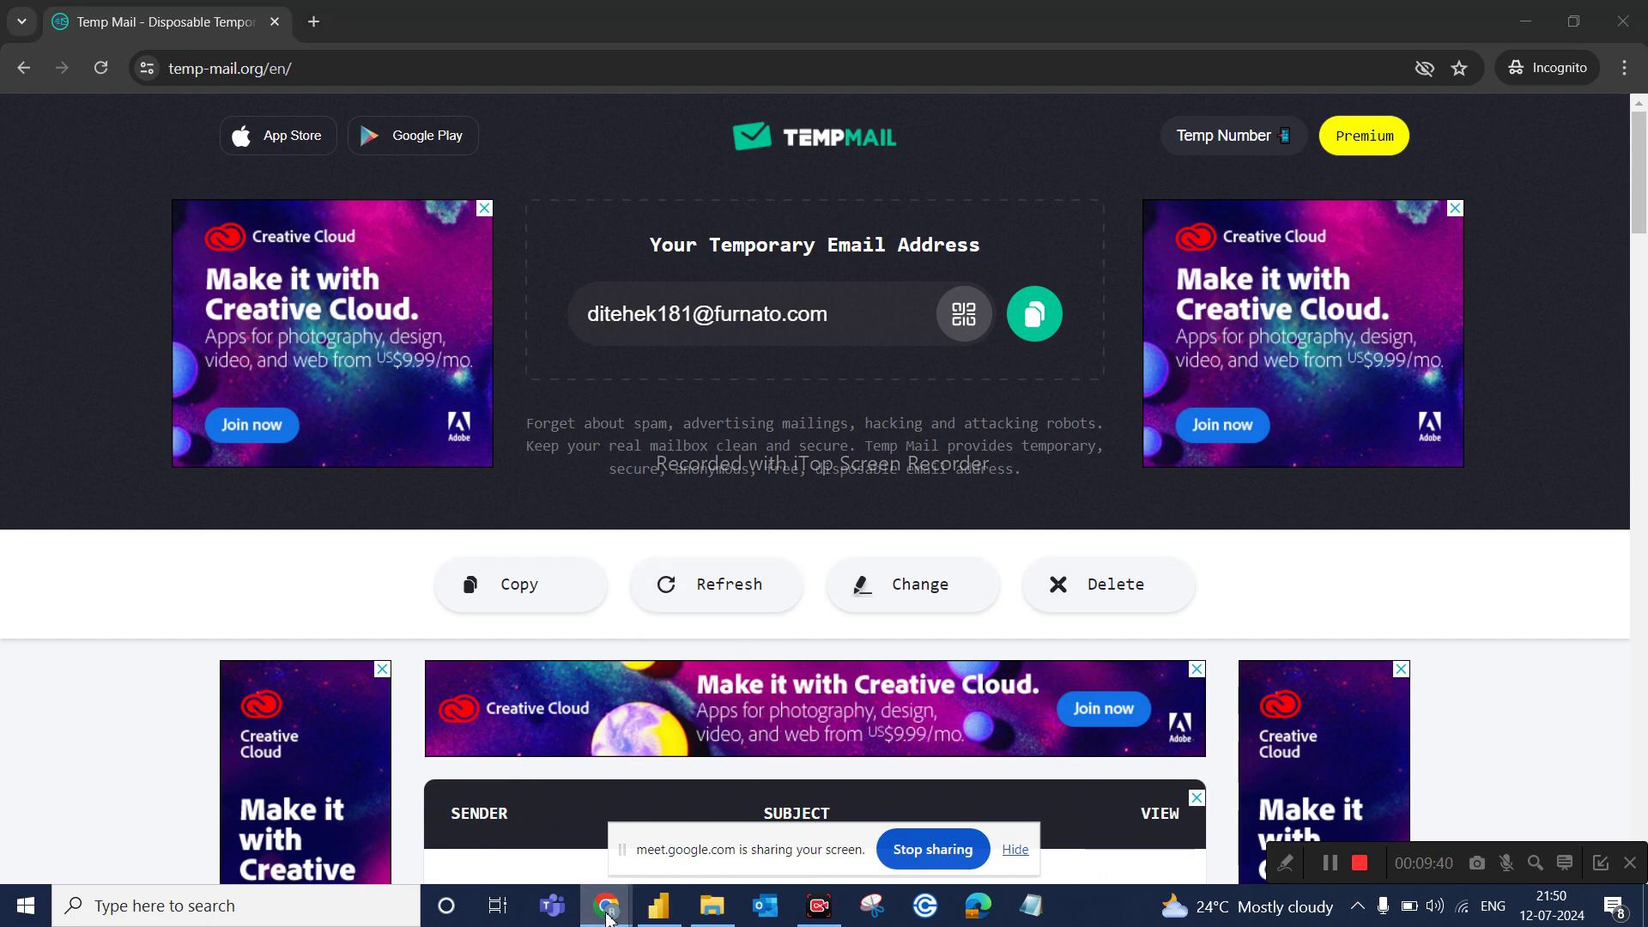
{"action": "left_click", "coordinate": [375, 816]}
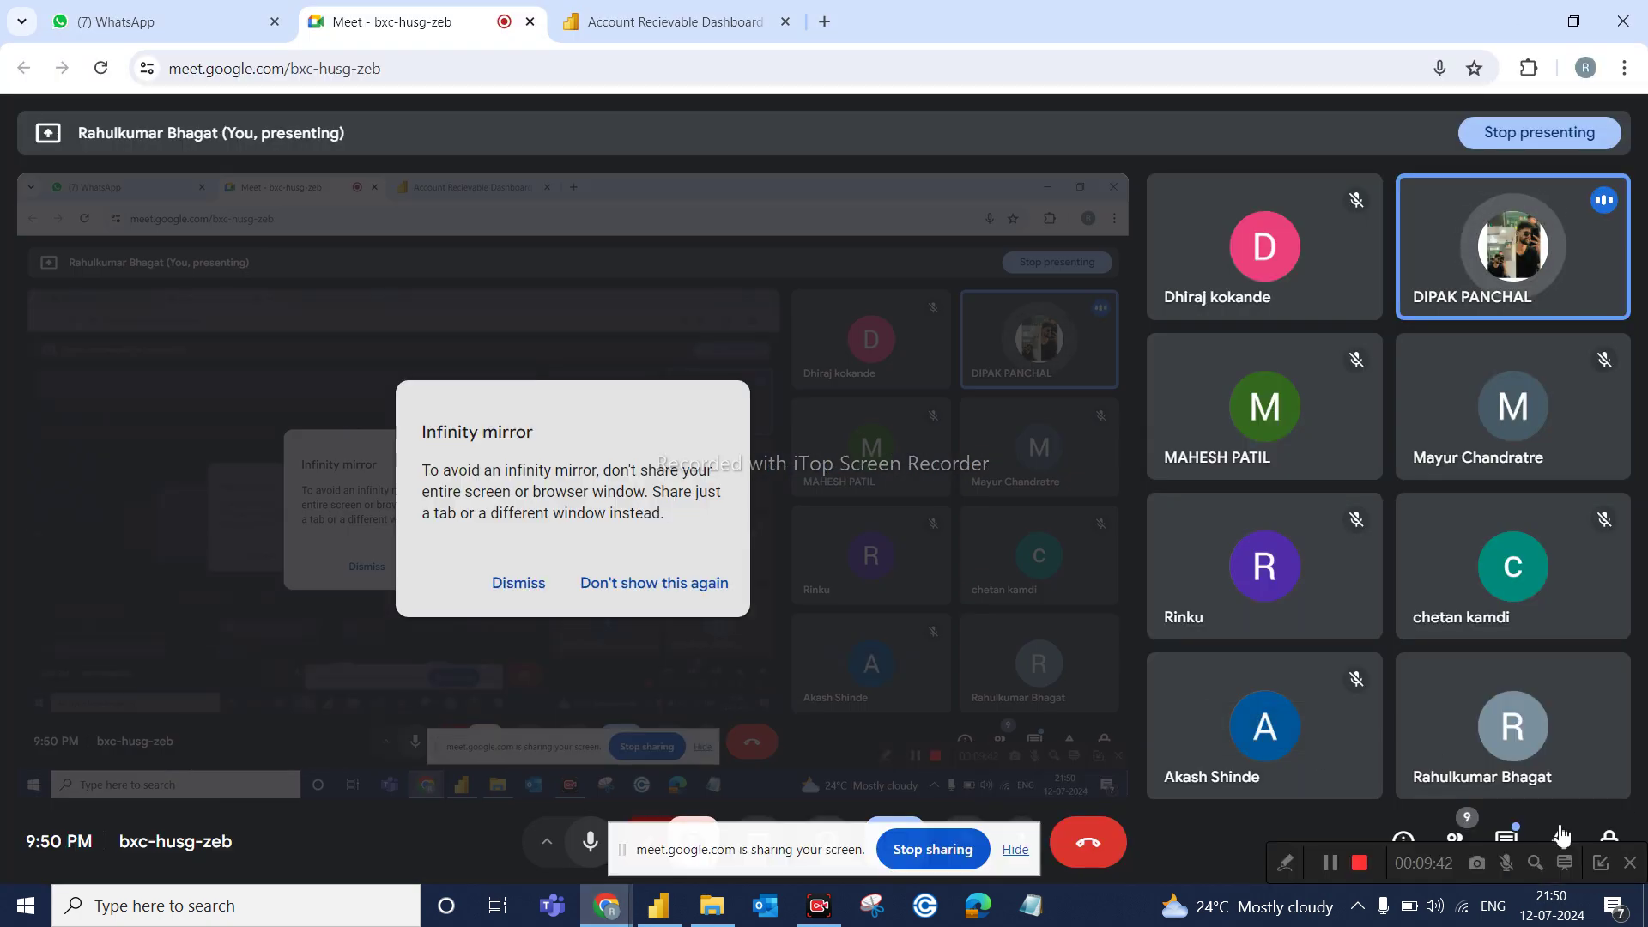
{"action": "left_click", "coordinate": [1506, 839]}
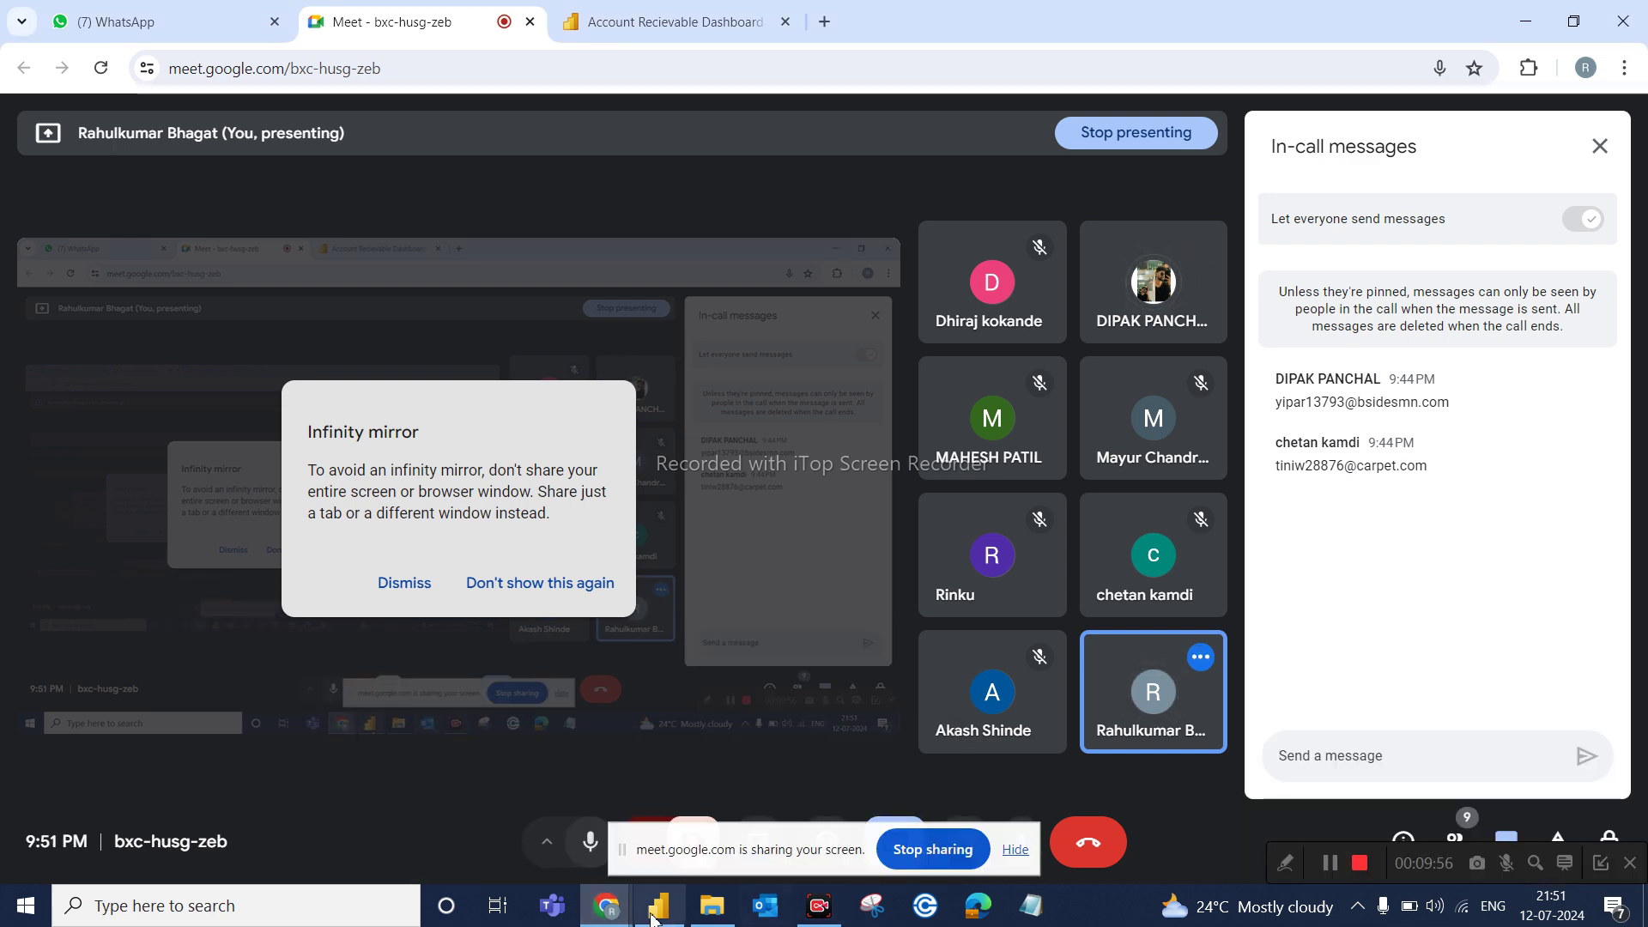
{"action": "mouse_move", "coordinate": [606, 905]}
{"action": "left_click", "coordinate": [766, 824]}
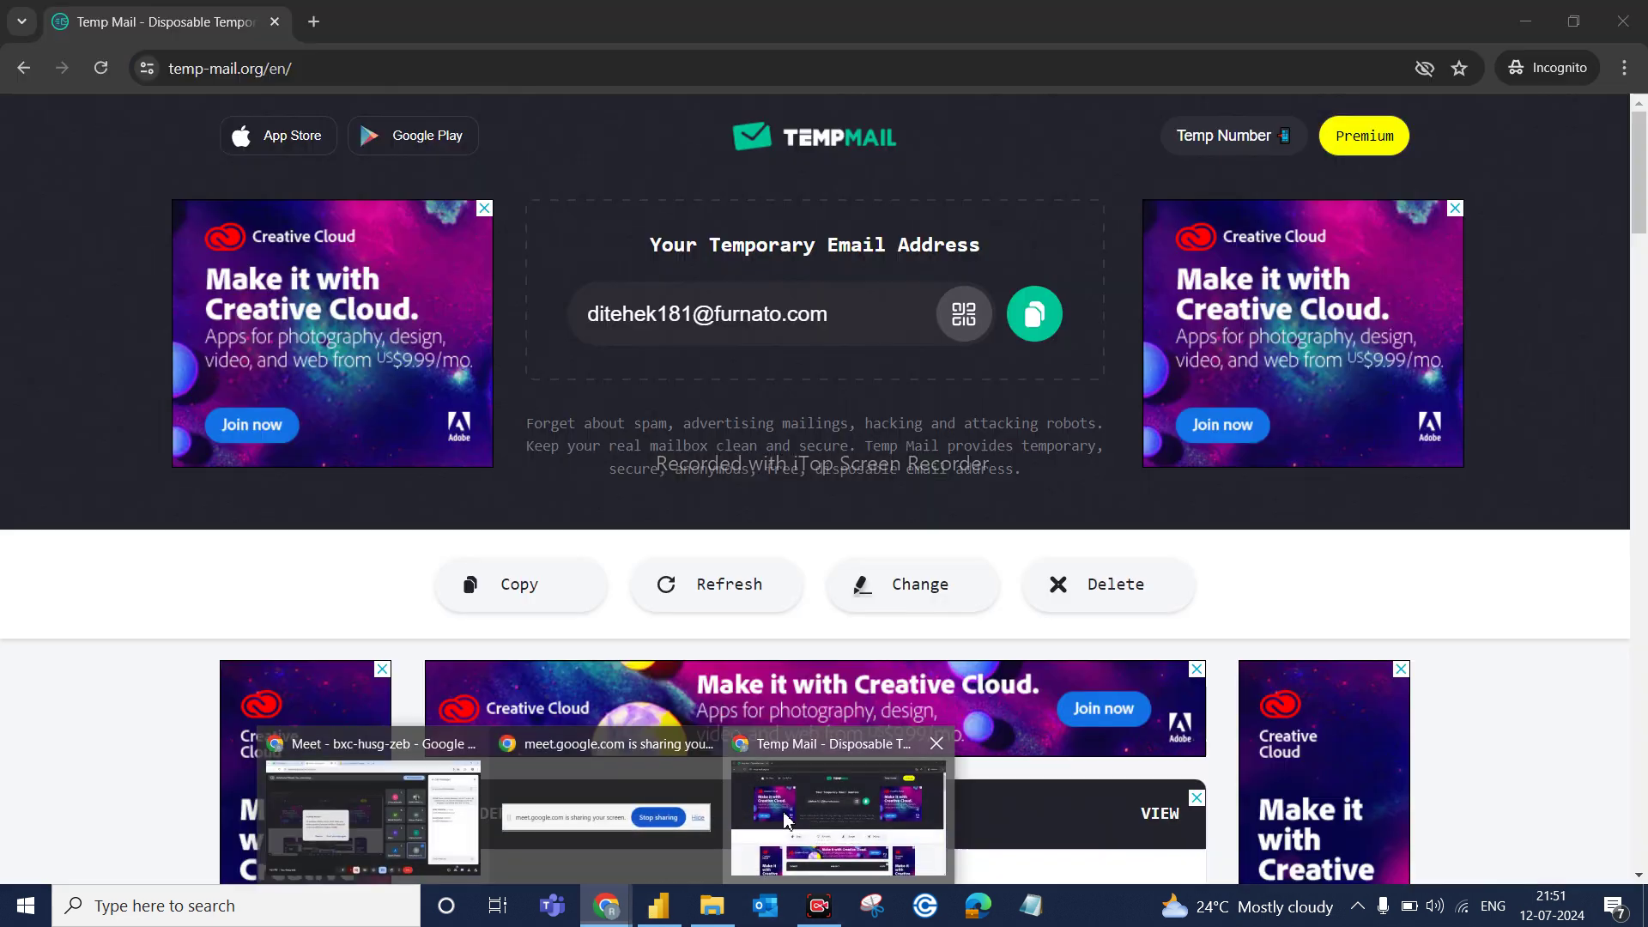
Delete the address twice for a fresh one, copy it, and open a new incognito tab.
{"action": "left_click", "coordinate": [1127, 612]}
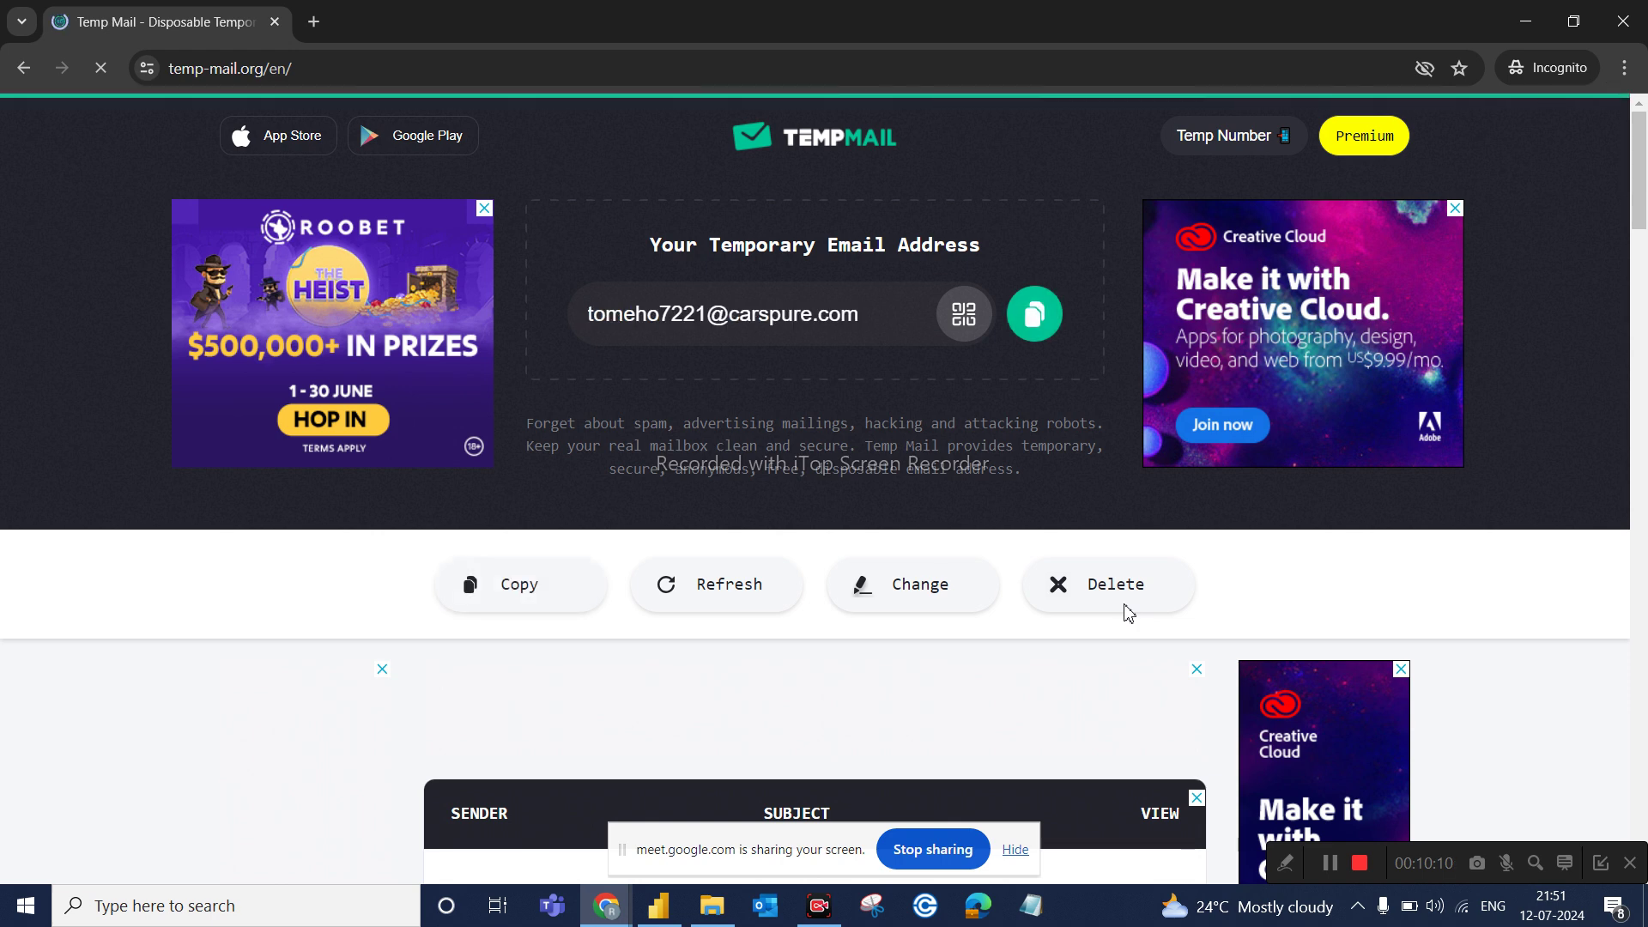
{"action": "left_click", "coordinate": [1123, 601]}
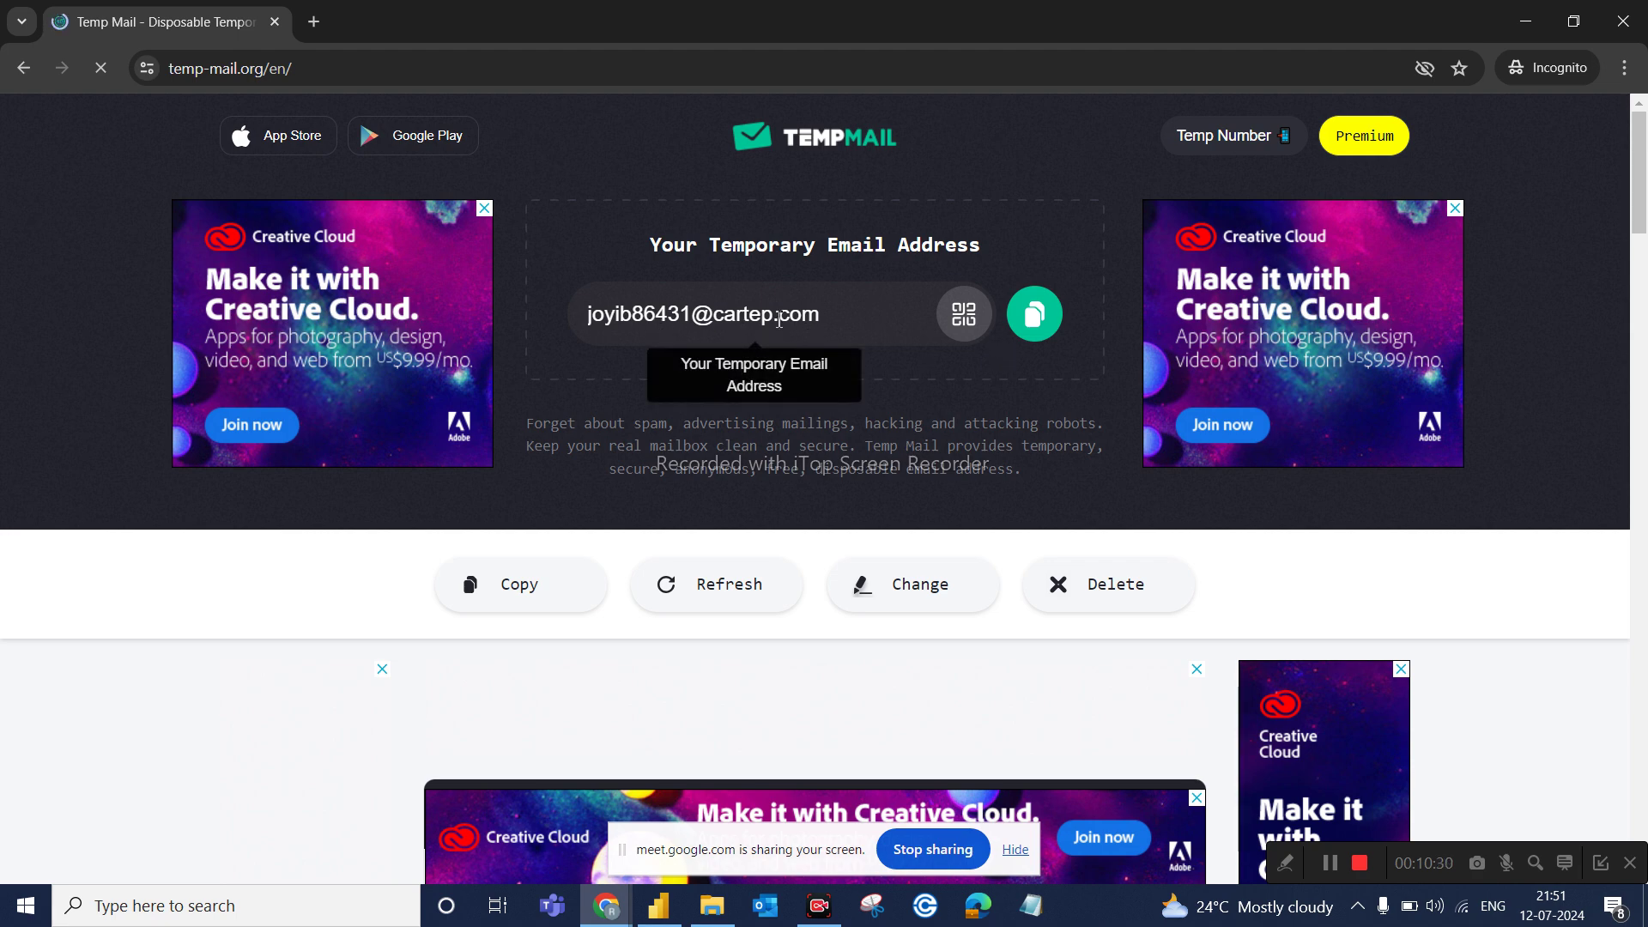
{"action": "left_click", "coordinate": [1033, 328]}
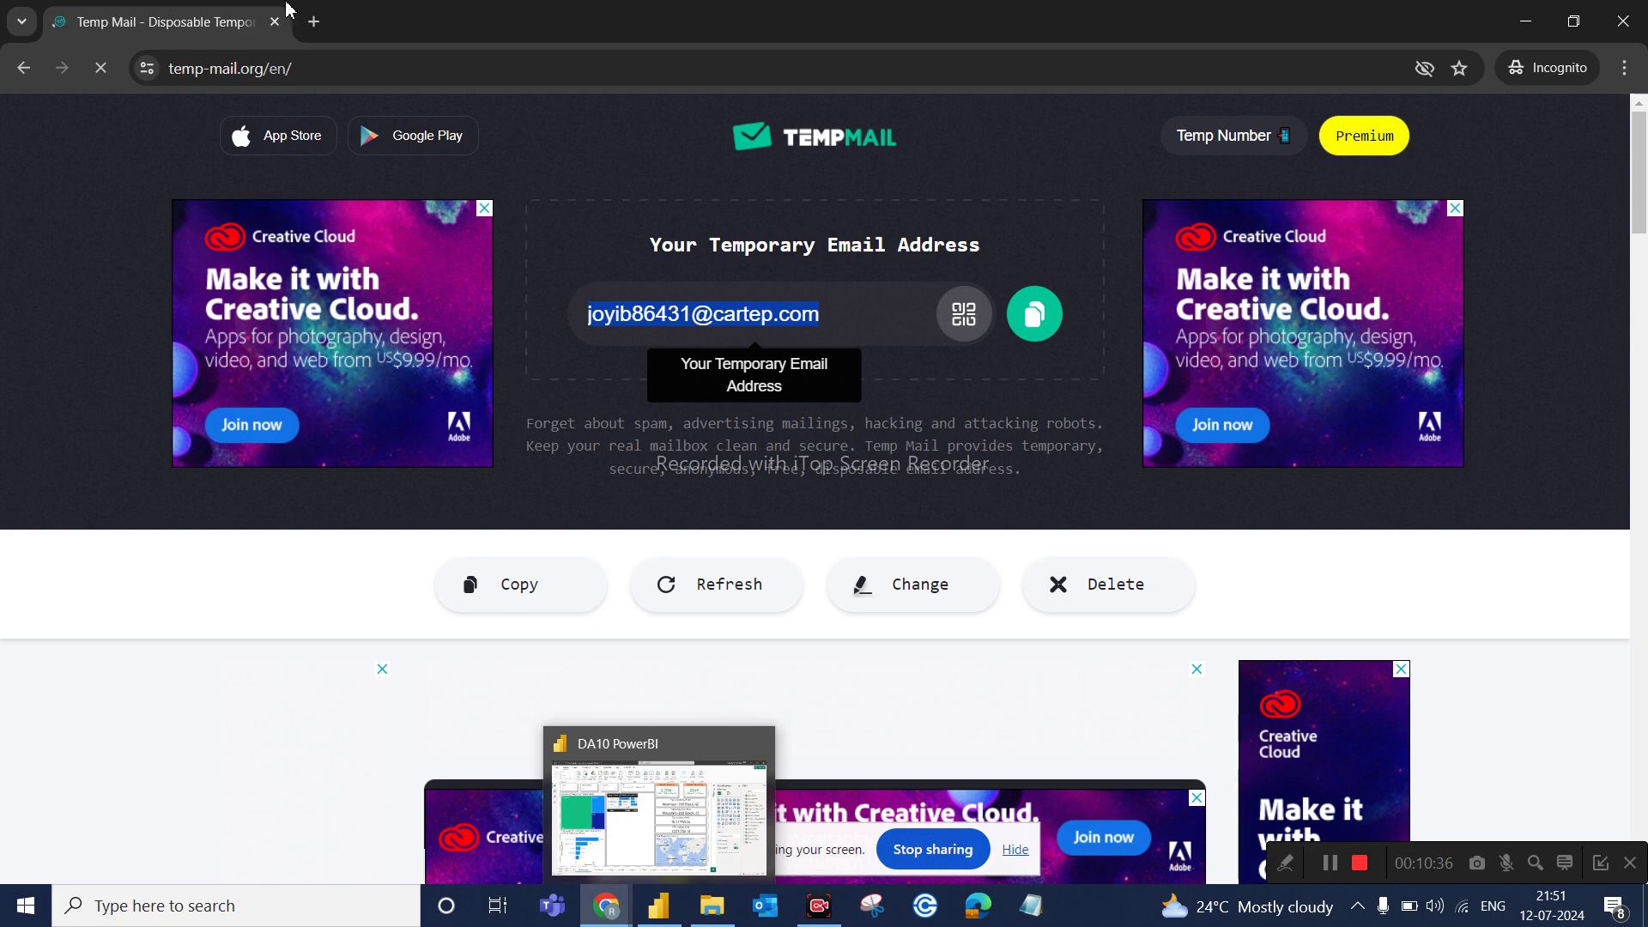
{"action": "left_click", "coordinate": [322, 32]}
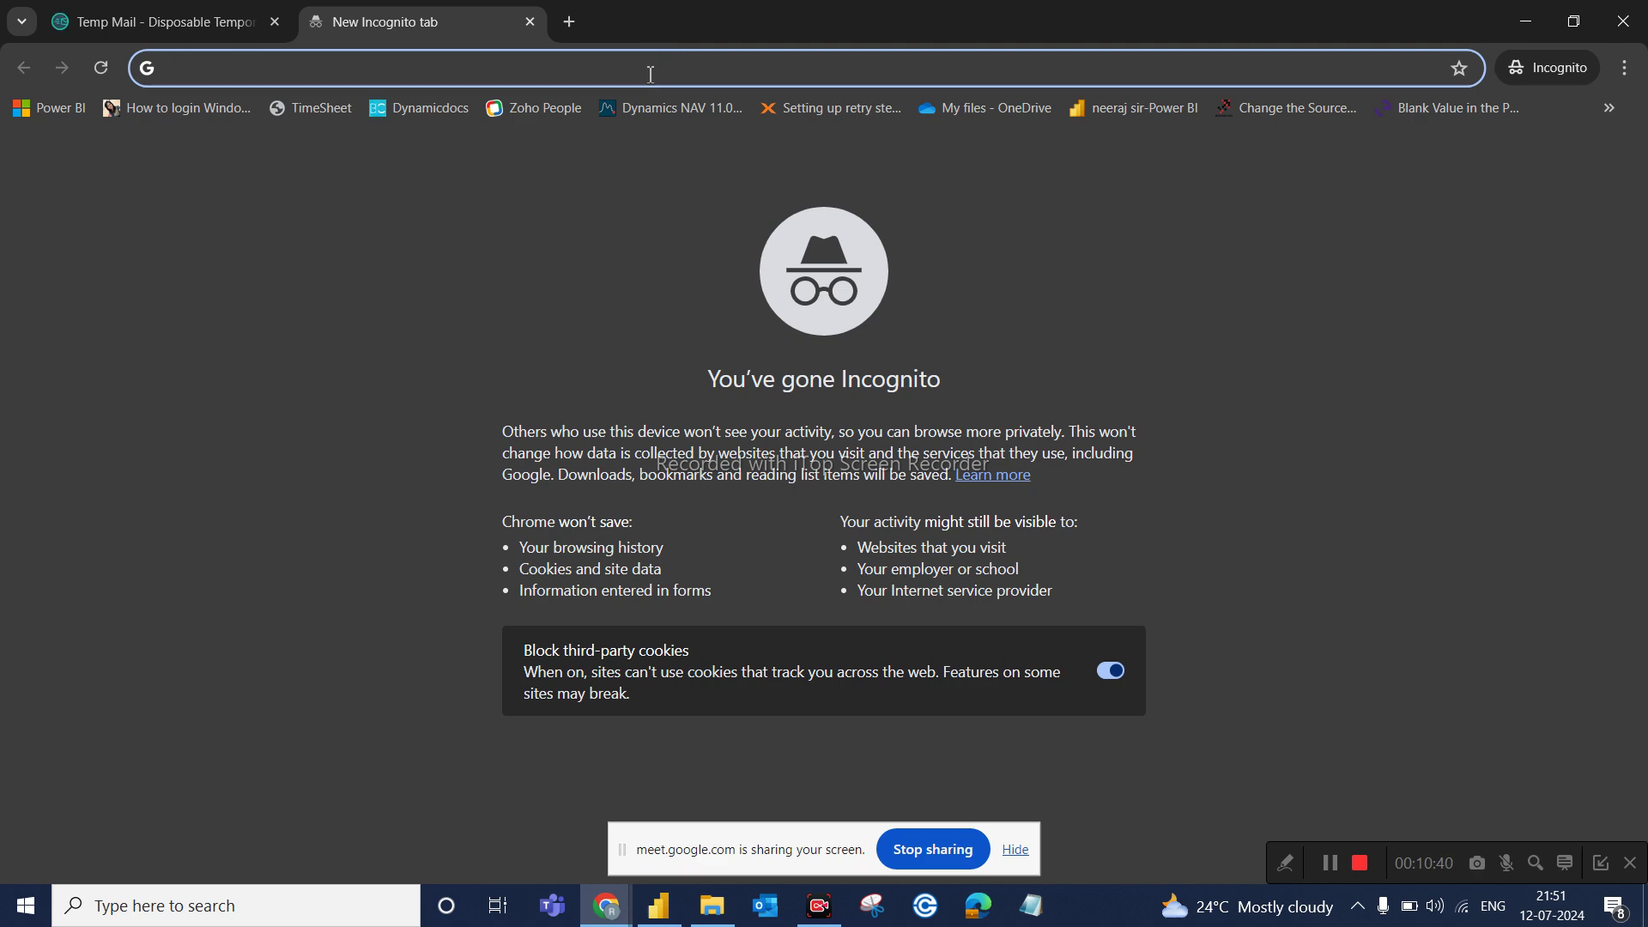
Load app.powerbi.com in the new tab to reach the Power BI email sign-up page.
{"action": "type", "text": "app.powerbi.com"}
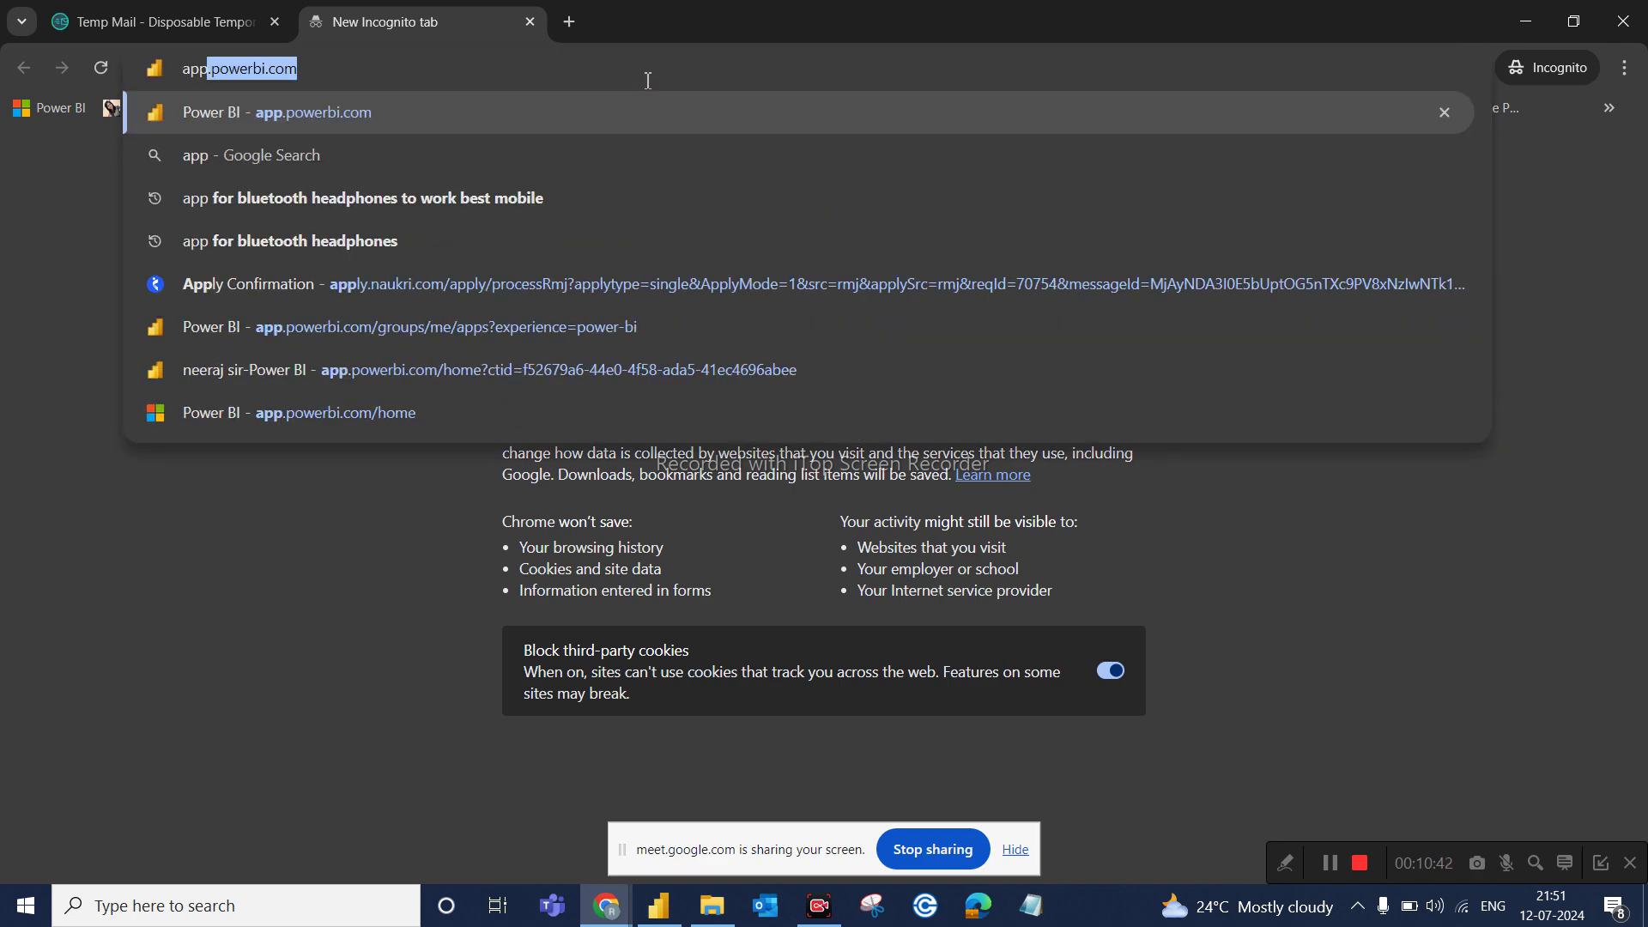
{"action": "key", "text": "Return"}
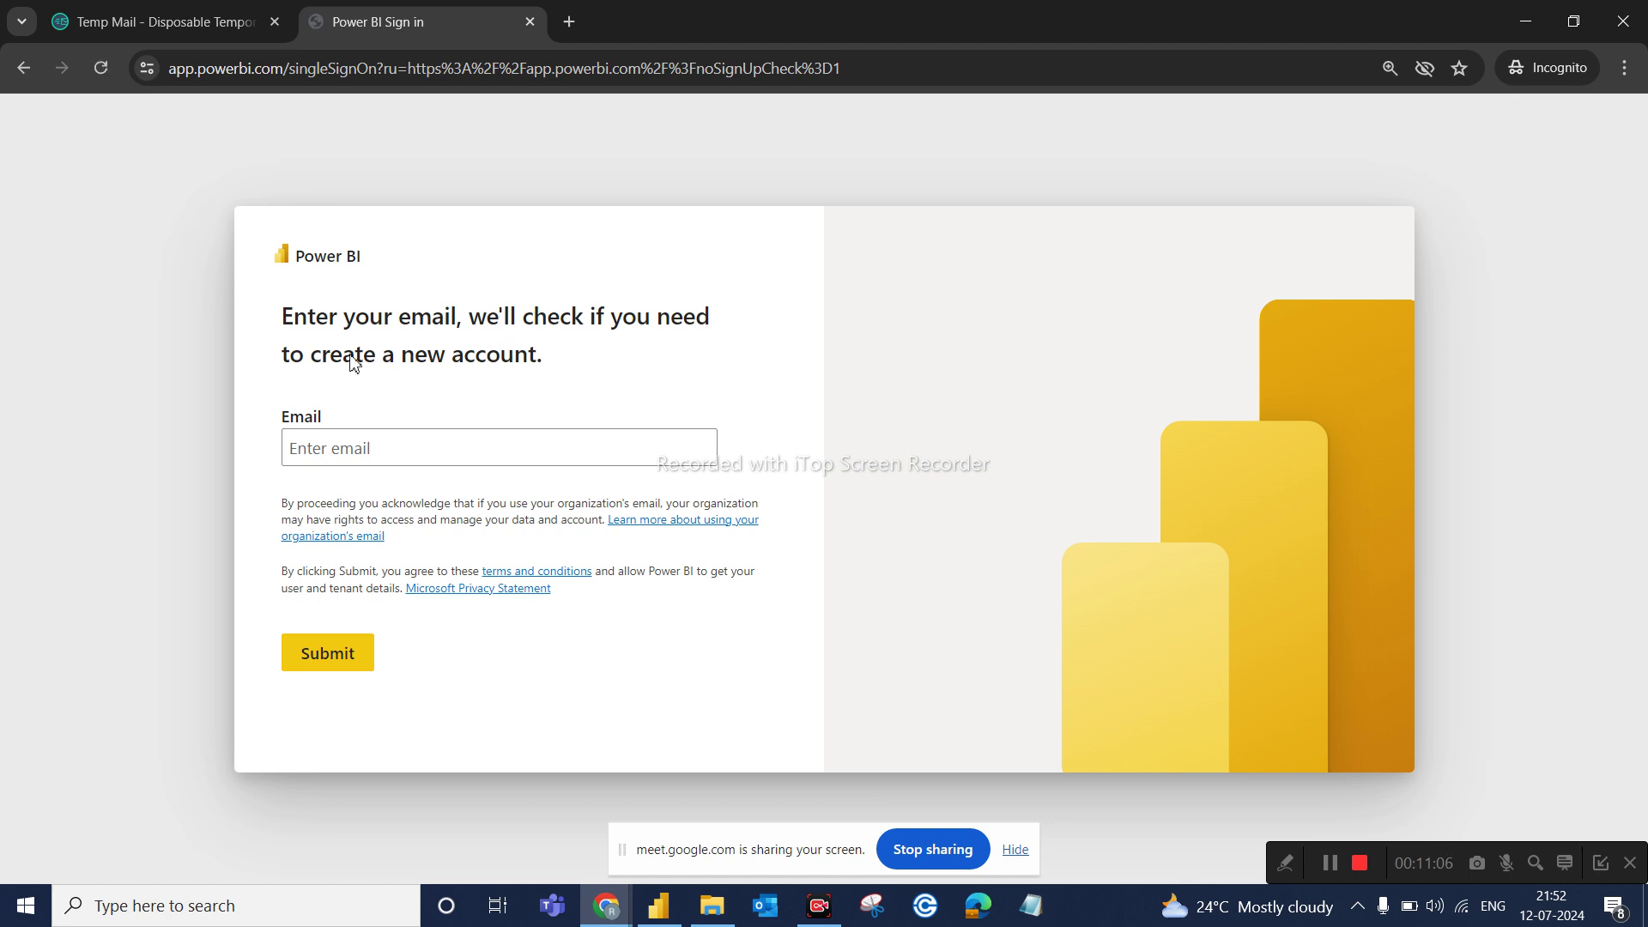
Paste the copied temporary e-mail into the Power BI sign-in Email field and submit it.
{"action": "left_click", "coordinate": [386, 440]}
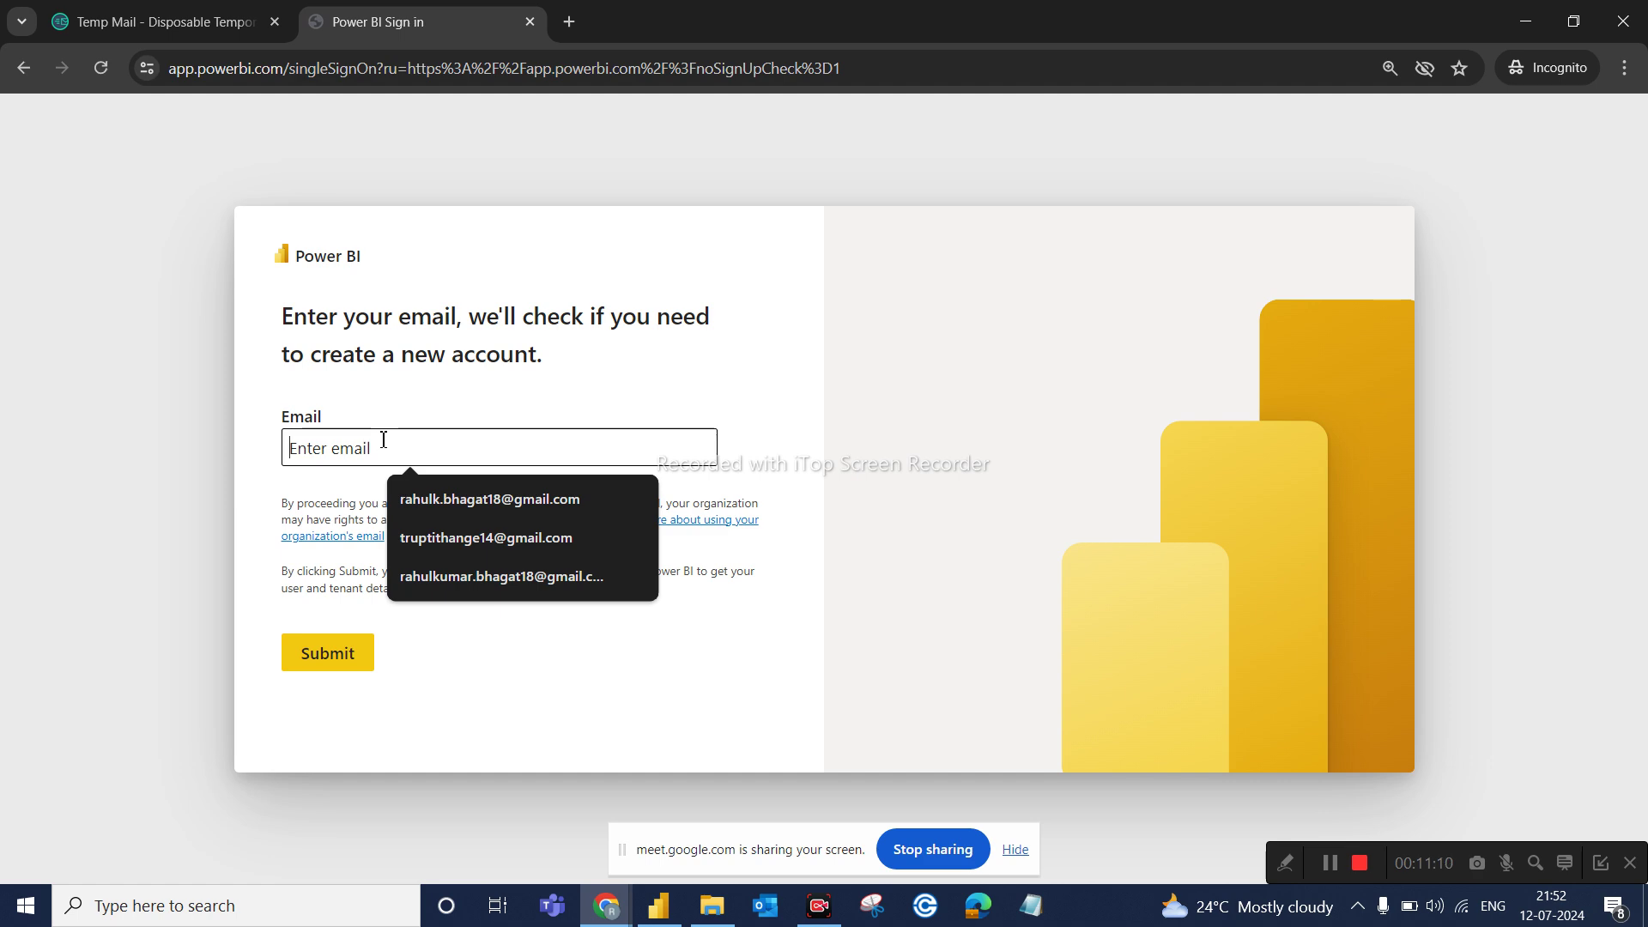
{"action": "key", "text": "ctrl+v"}
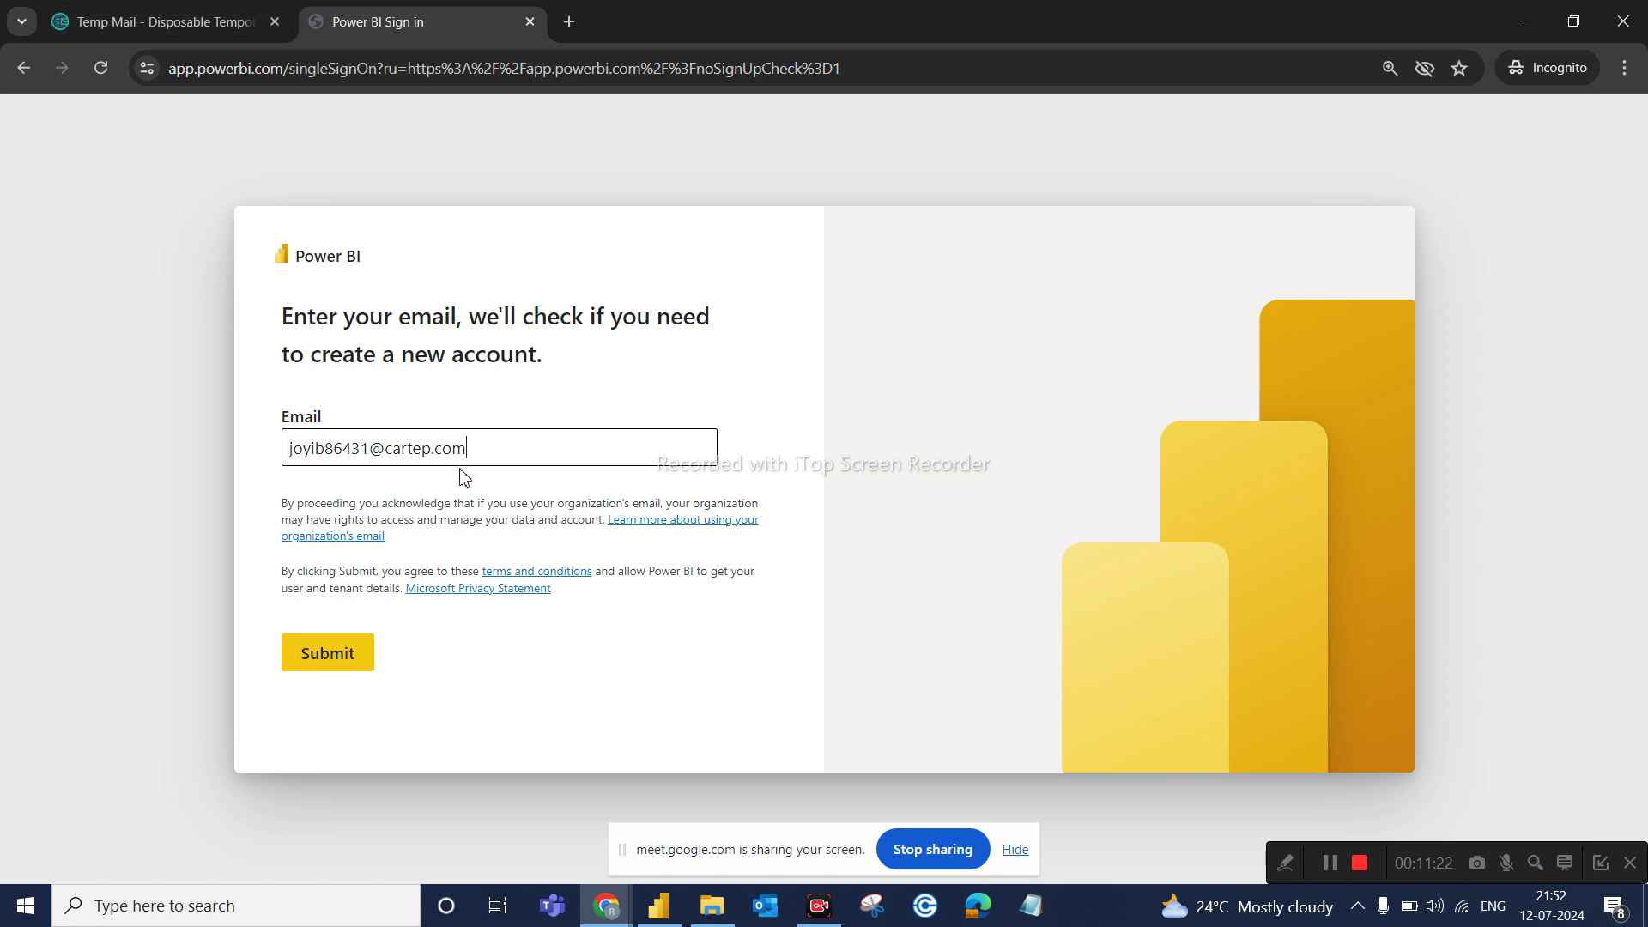
{"action": "left_click", "coordinate": [339, 657]}
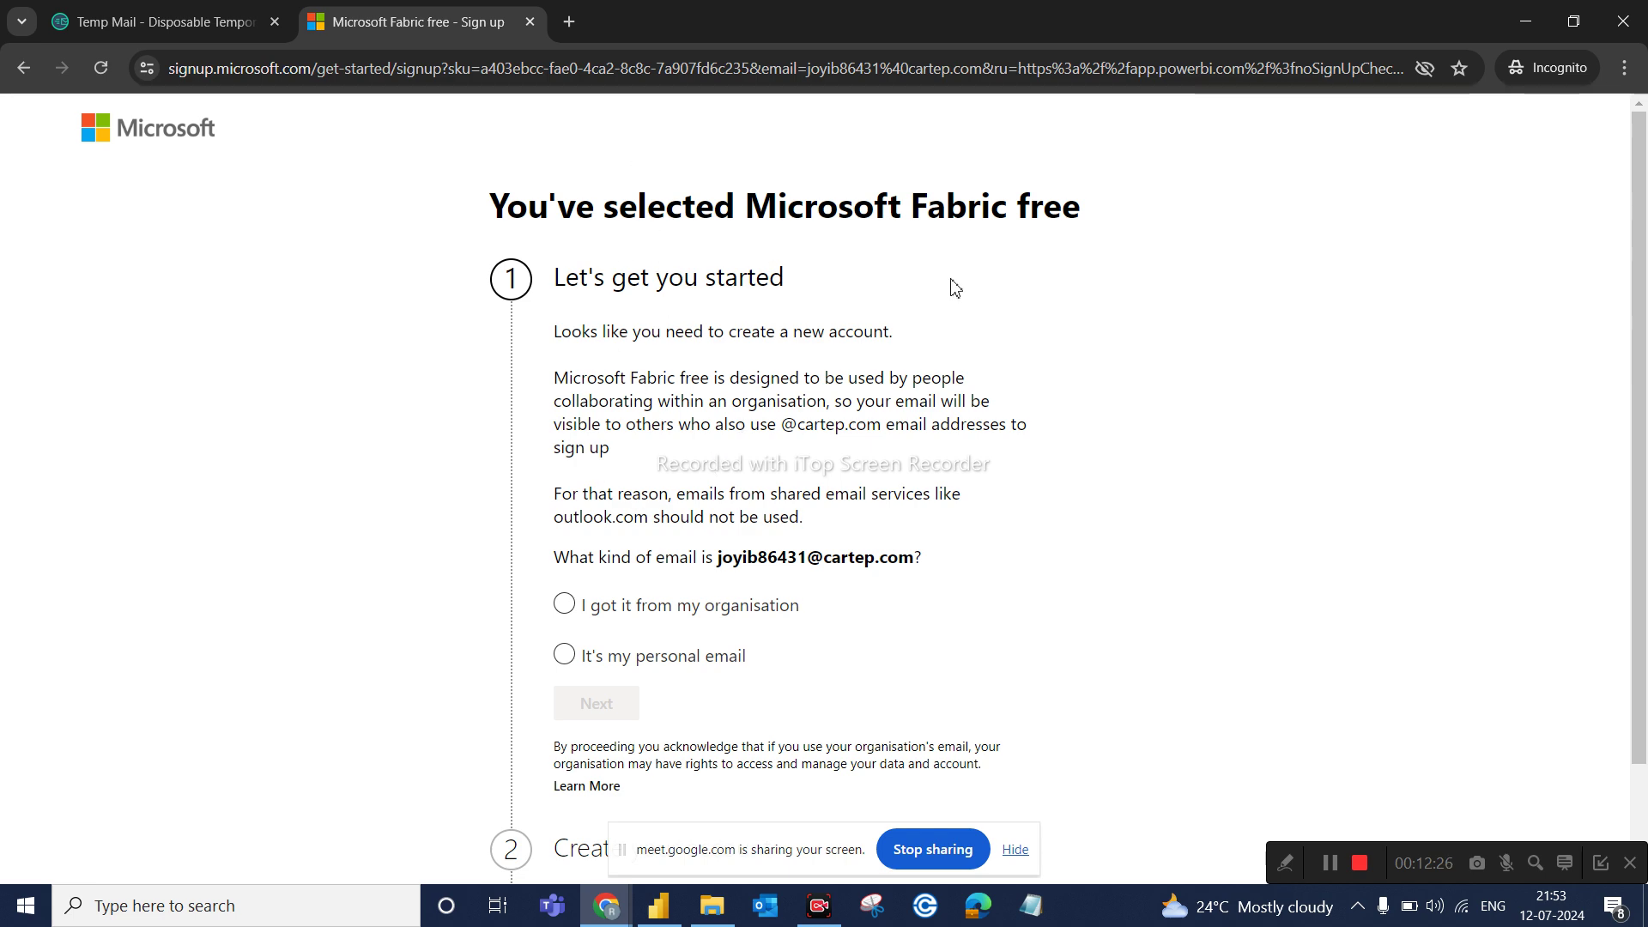
Mark the e-mail as 'I got it from my organisation' and continue to account creation.
{"action": "scroll", "coordinate": [728, 481], "scroll_direction": "down", "scroll_amount": 2}
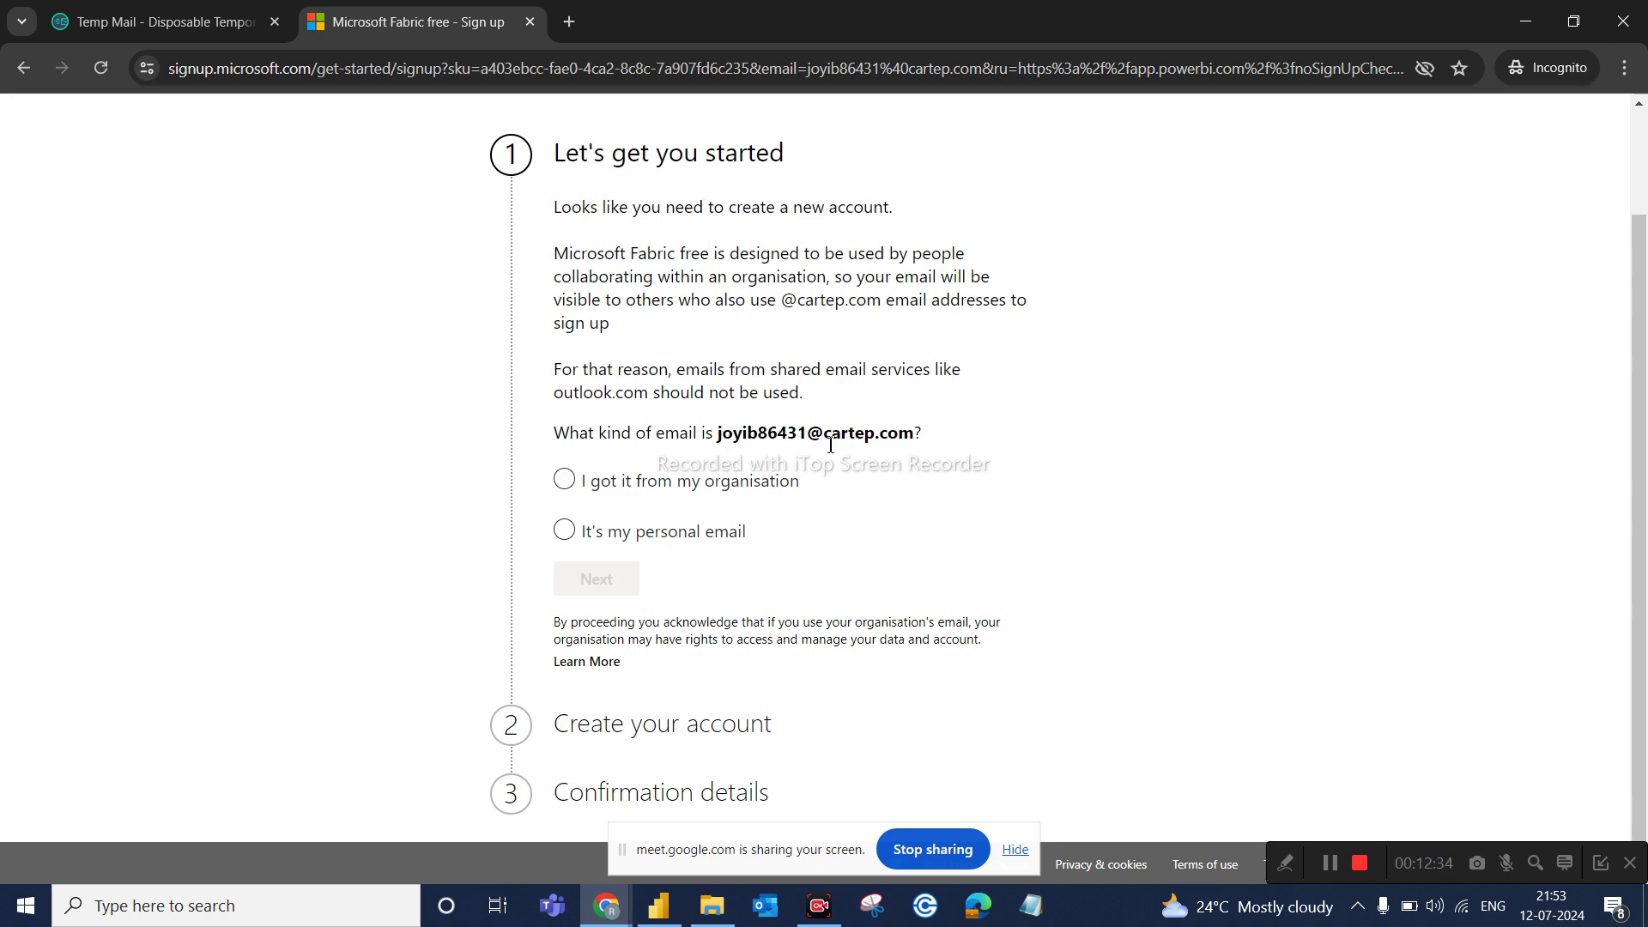
{"action": "left_click", "coordinate": [564, 479]}
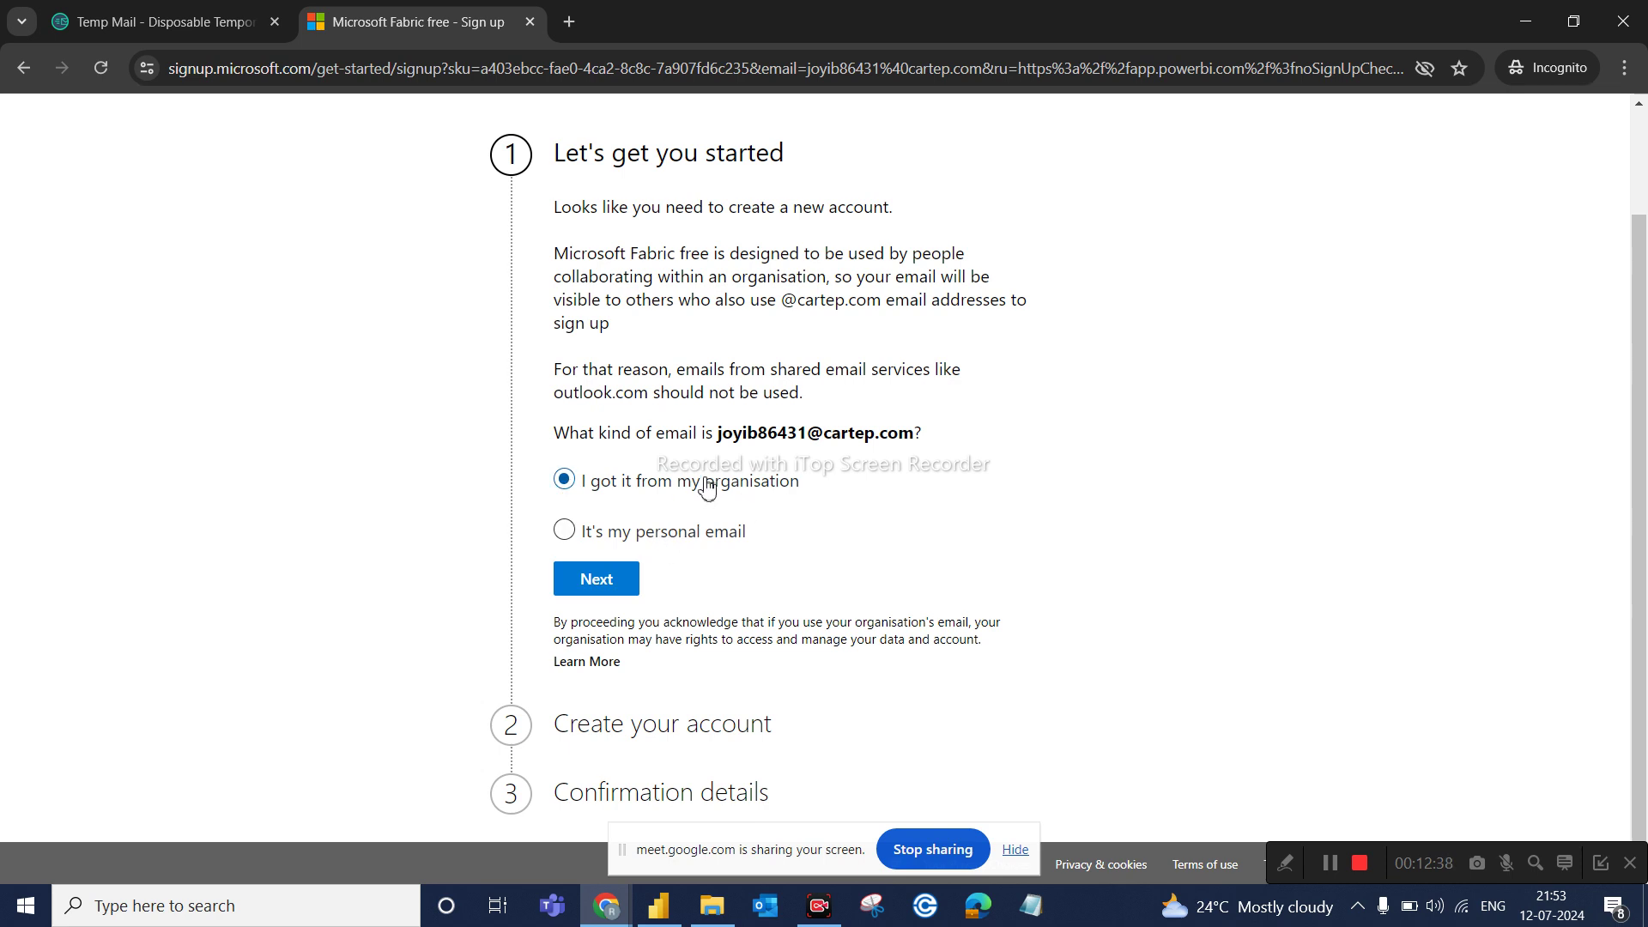
{"action": "left_click", "coordinate": [599, 581]}
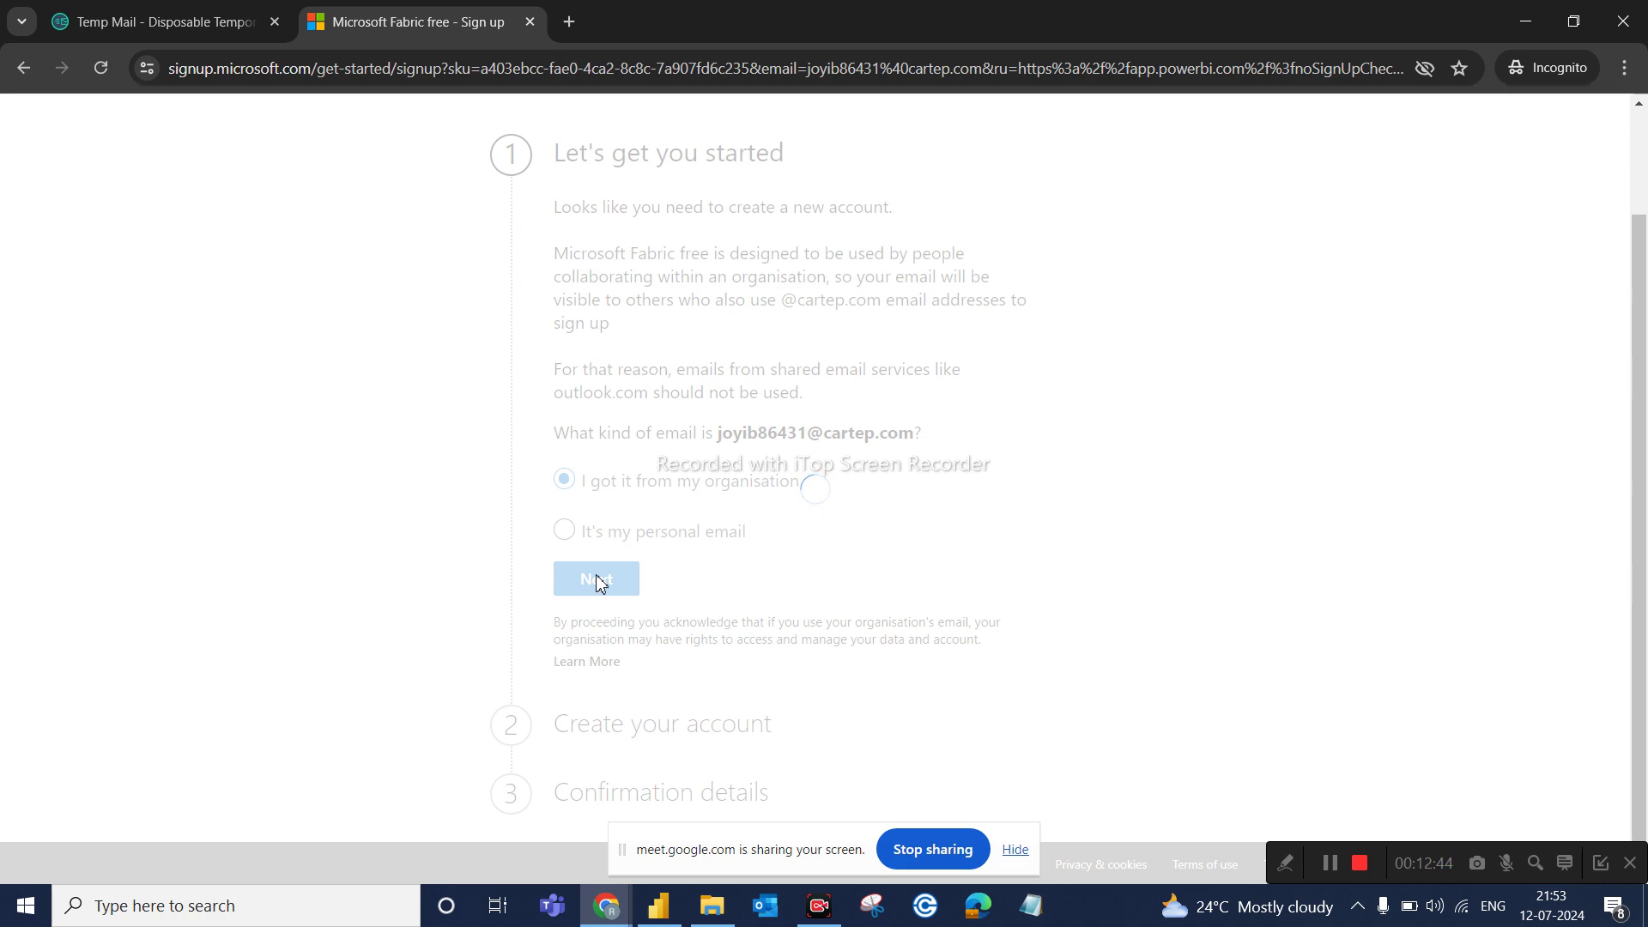
Enter the account holder's first name and surname in the sign-up form.
{"action": "left_click", "coordinate": [658, 313]}
{"action": "type", "text": "Ra"}
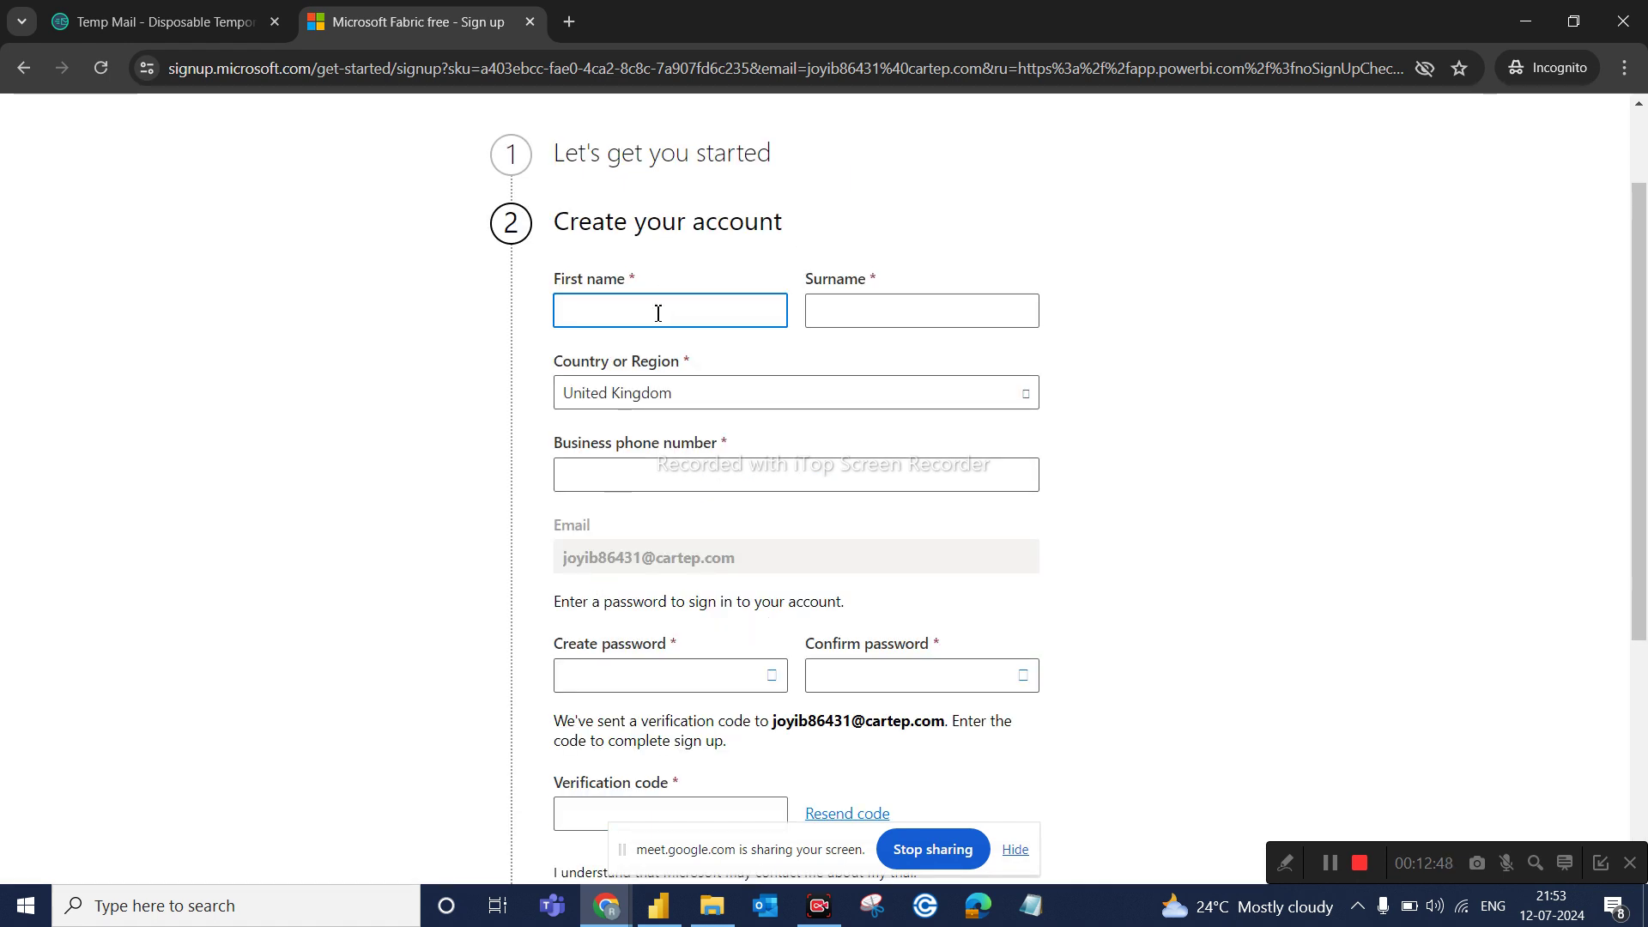
{"action": "type", "text": "hulk"}
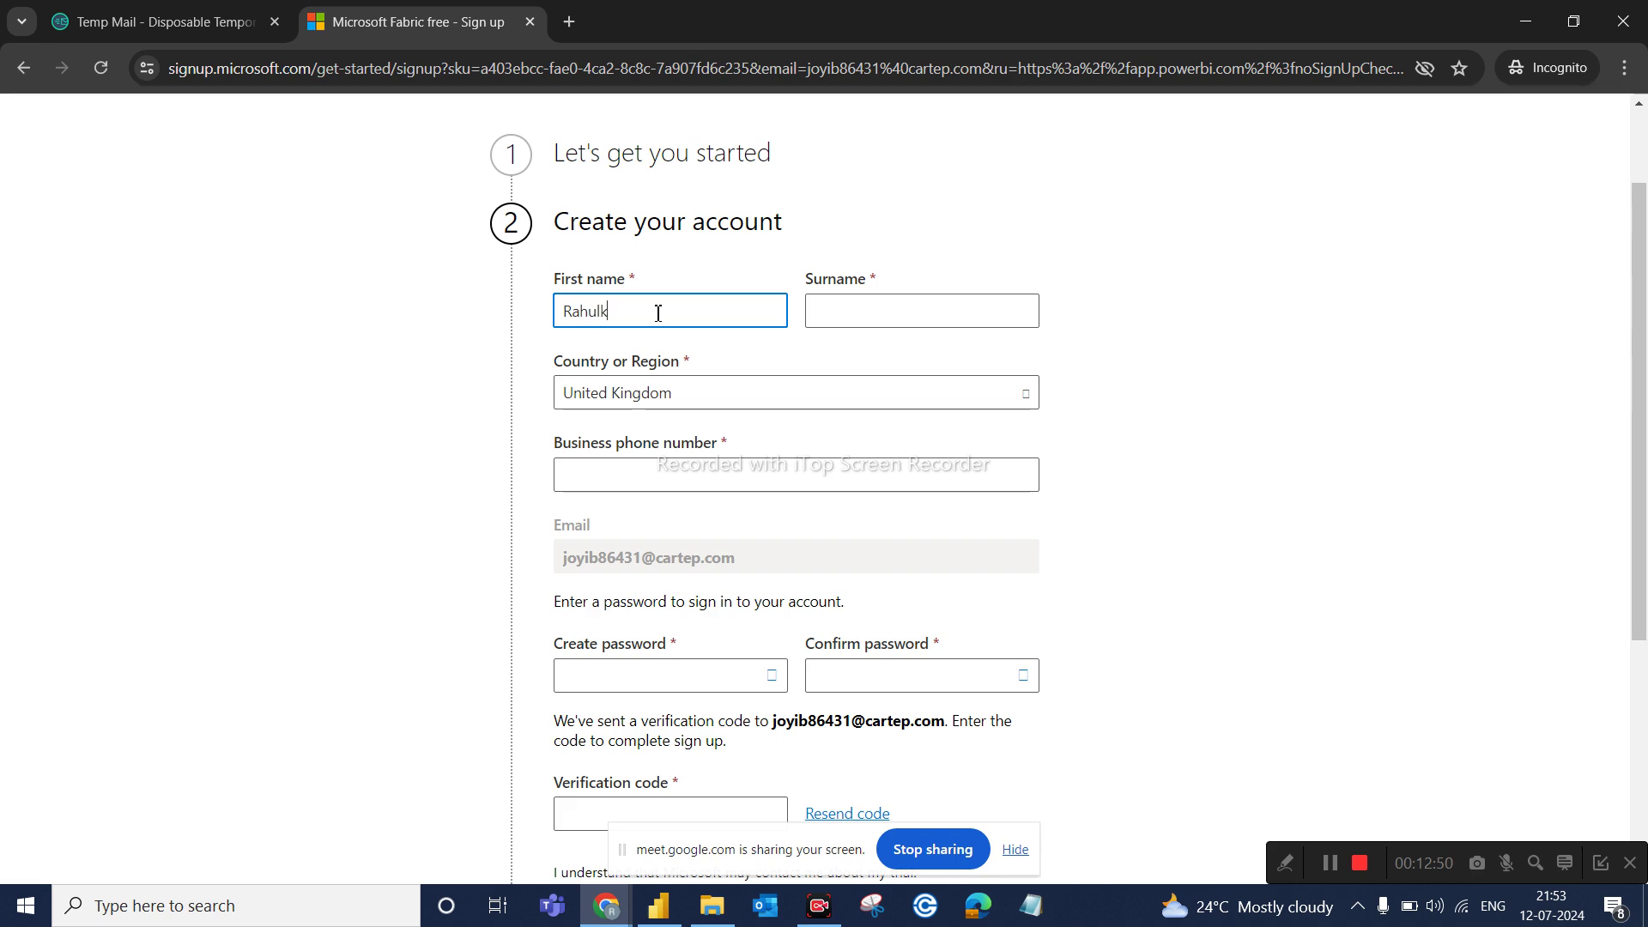
{"action": "key", "text": "BackSpace"}
{"action": "left_click", "coordinate": [847, 311]}
{"action": "type", "text": "k"}
Set Country or Region to India.
{"action": "left_click", "coordinate": [745, 393]}
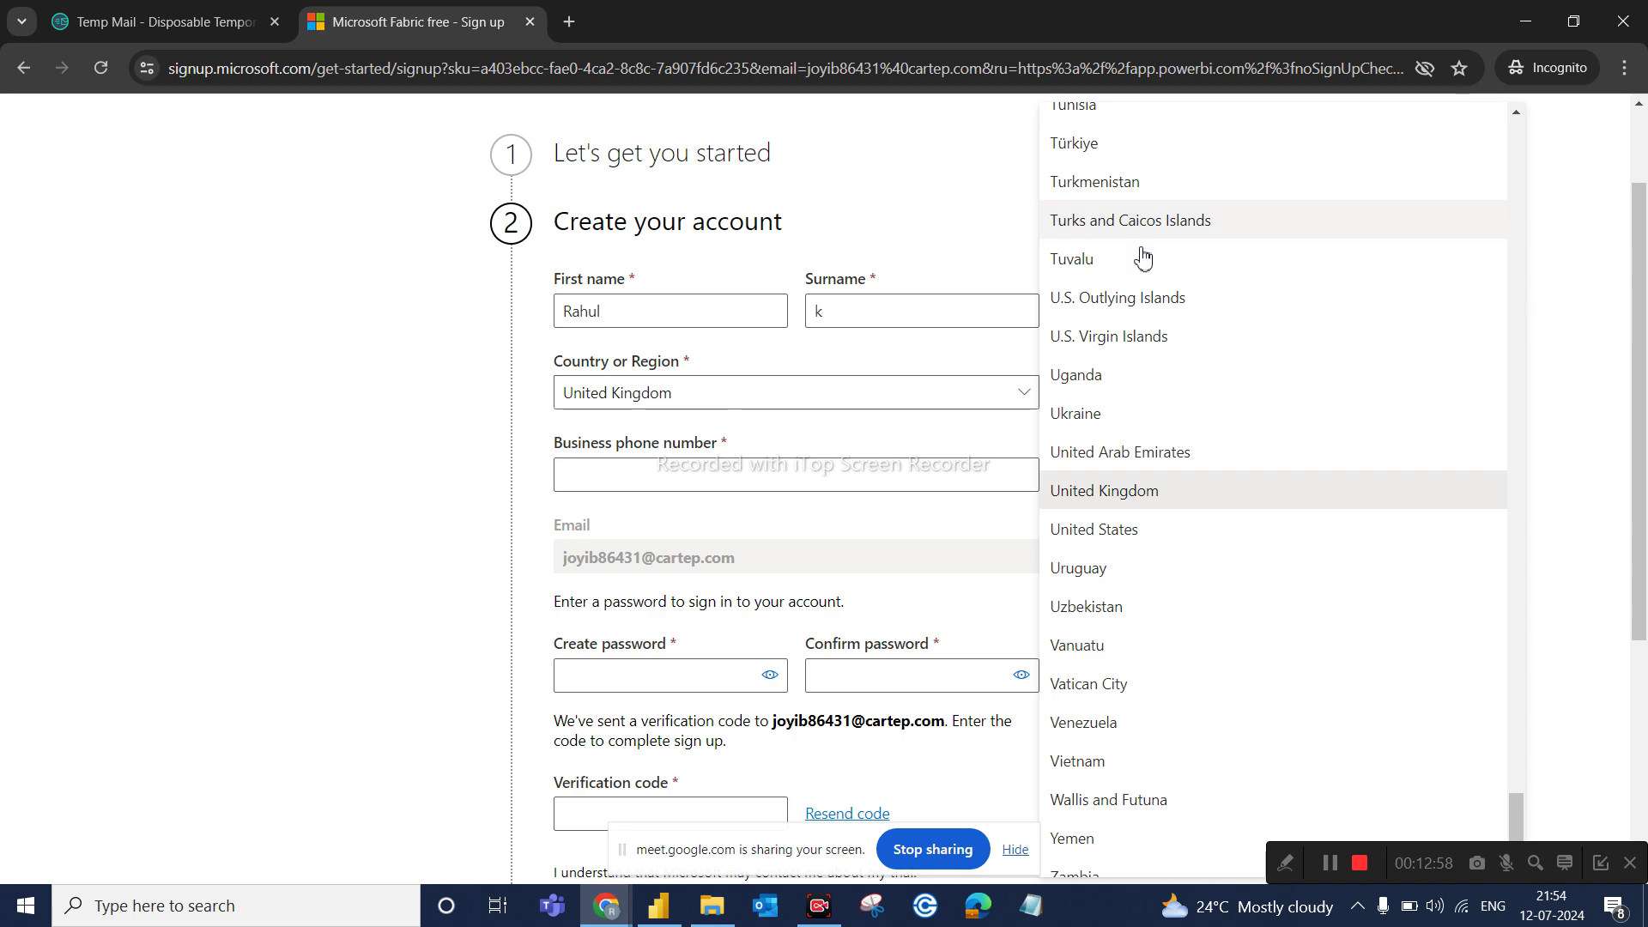
{"action": "scroll", "coordinate": [1213, 449], "scroll_direction": "down", "scroll_amount": 7}
{"action": "scroll", "coordinate": [1214, 449], "scroll_direction": "up", "scroll_amount": 8}
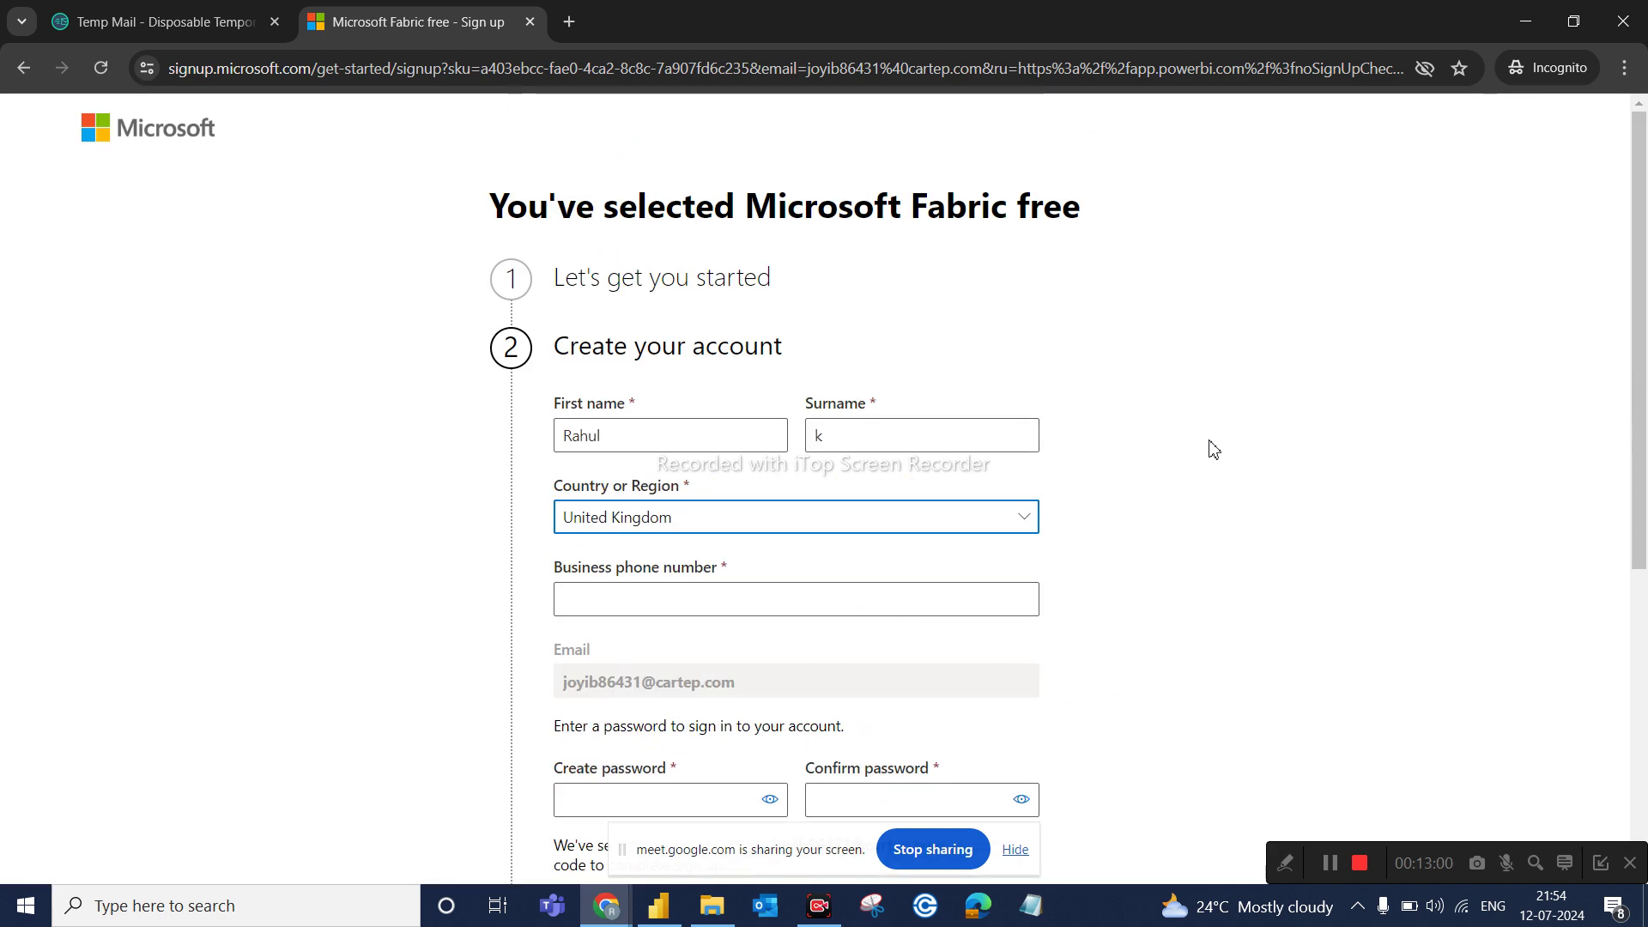
{"action": "left_click", "coordinate": [951, 536]}
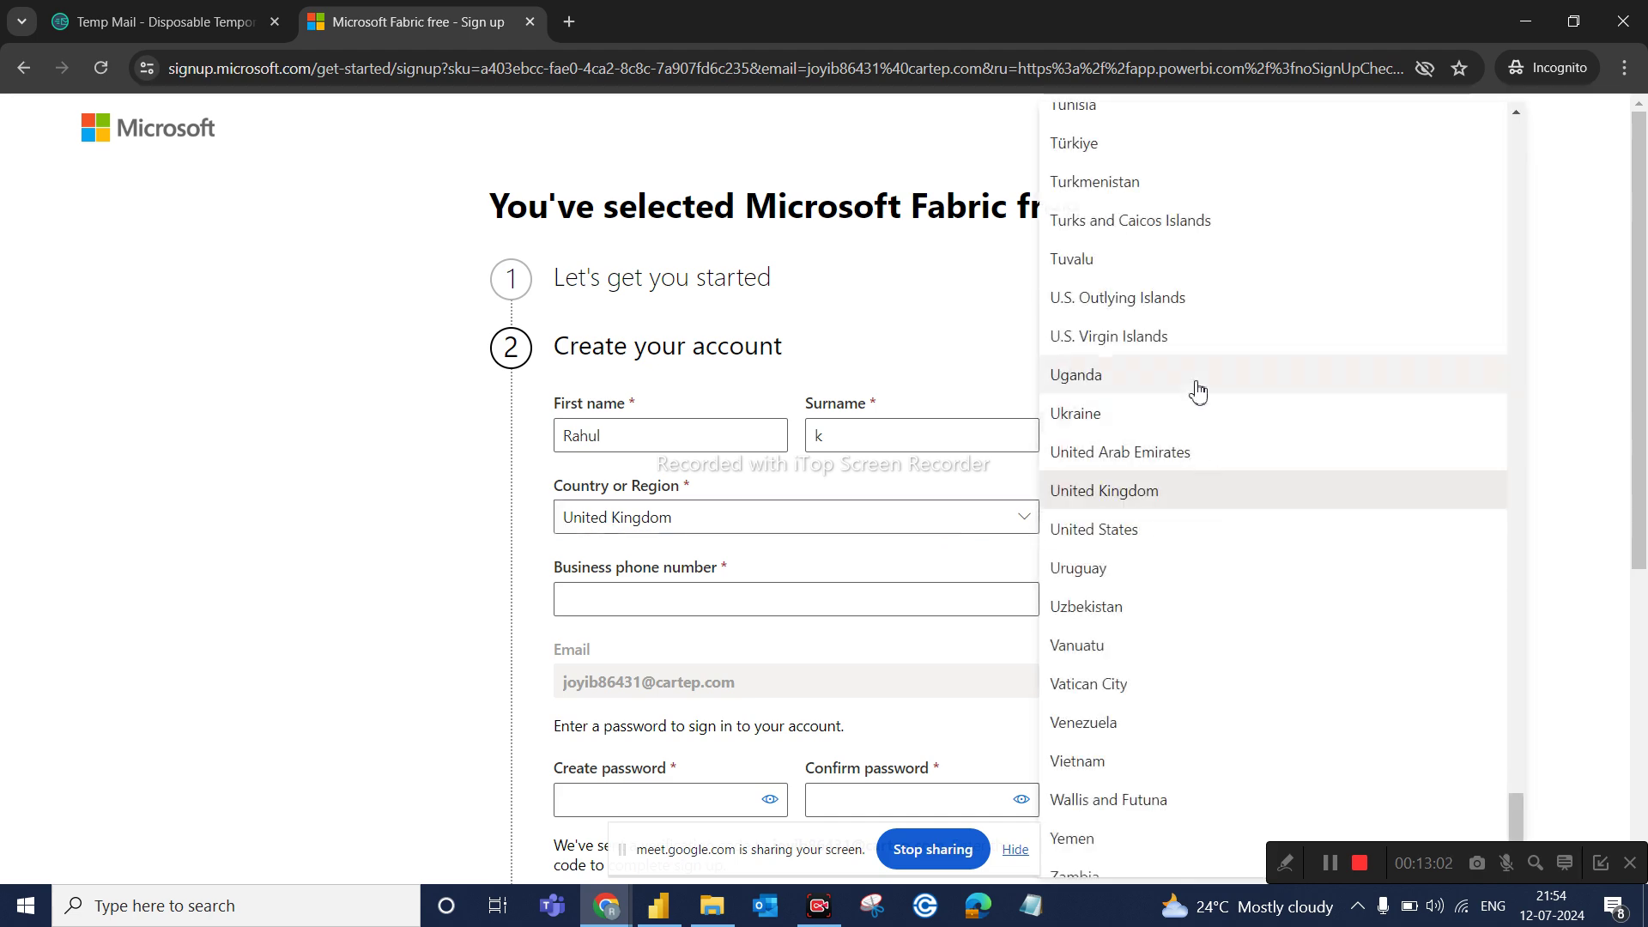
{"action": "scroll", "coordinate": [1198, 392], "scroll_direction": "up", "scroll_amount": 9}
{"action": "scroll", "coordinate": [1198, 391], "scroll_direction": "up", "scroll_amount": 18}
{"action": "scroll", "coordinate": [1198, 391], "scroll_direction": "up", "scroll_amount": 20}
{"action": "scroll", "coordinate": [1198, 392], "scroll_direction": "up", "scroll_amount": 20}
{"action": "scroll", "coordinate": [1198, 392], "scroll_direction": "down", "scroll_amount": 10}
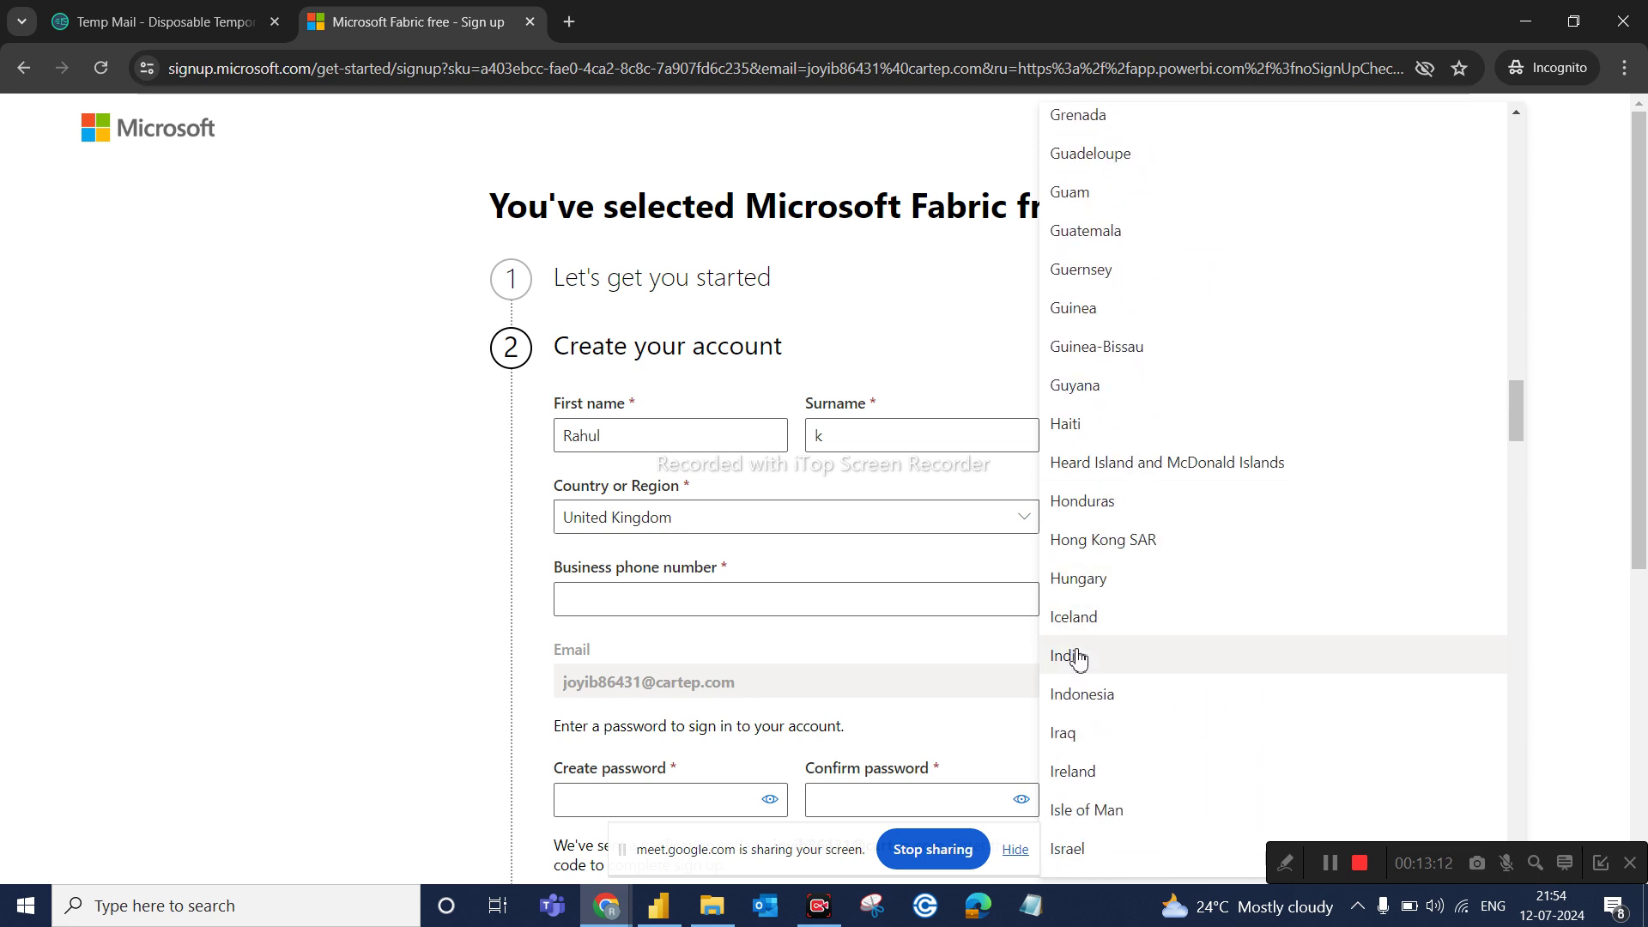
{"action": "left_click", "coordinate": [1078, 656]}
Enter the business phone number, then type and confirm the new account password.
{"action": "left_click", "coordinate": [626, 605]}
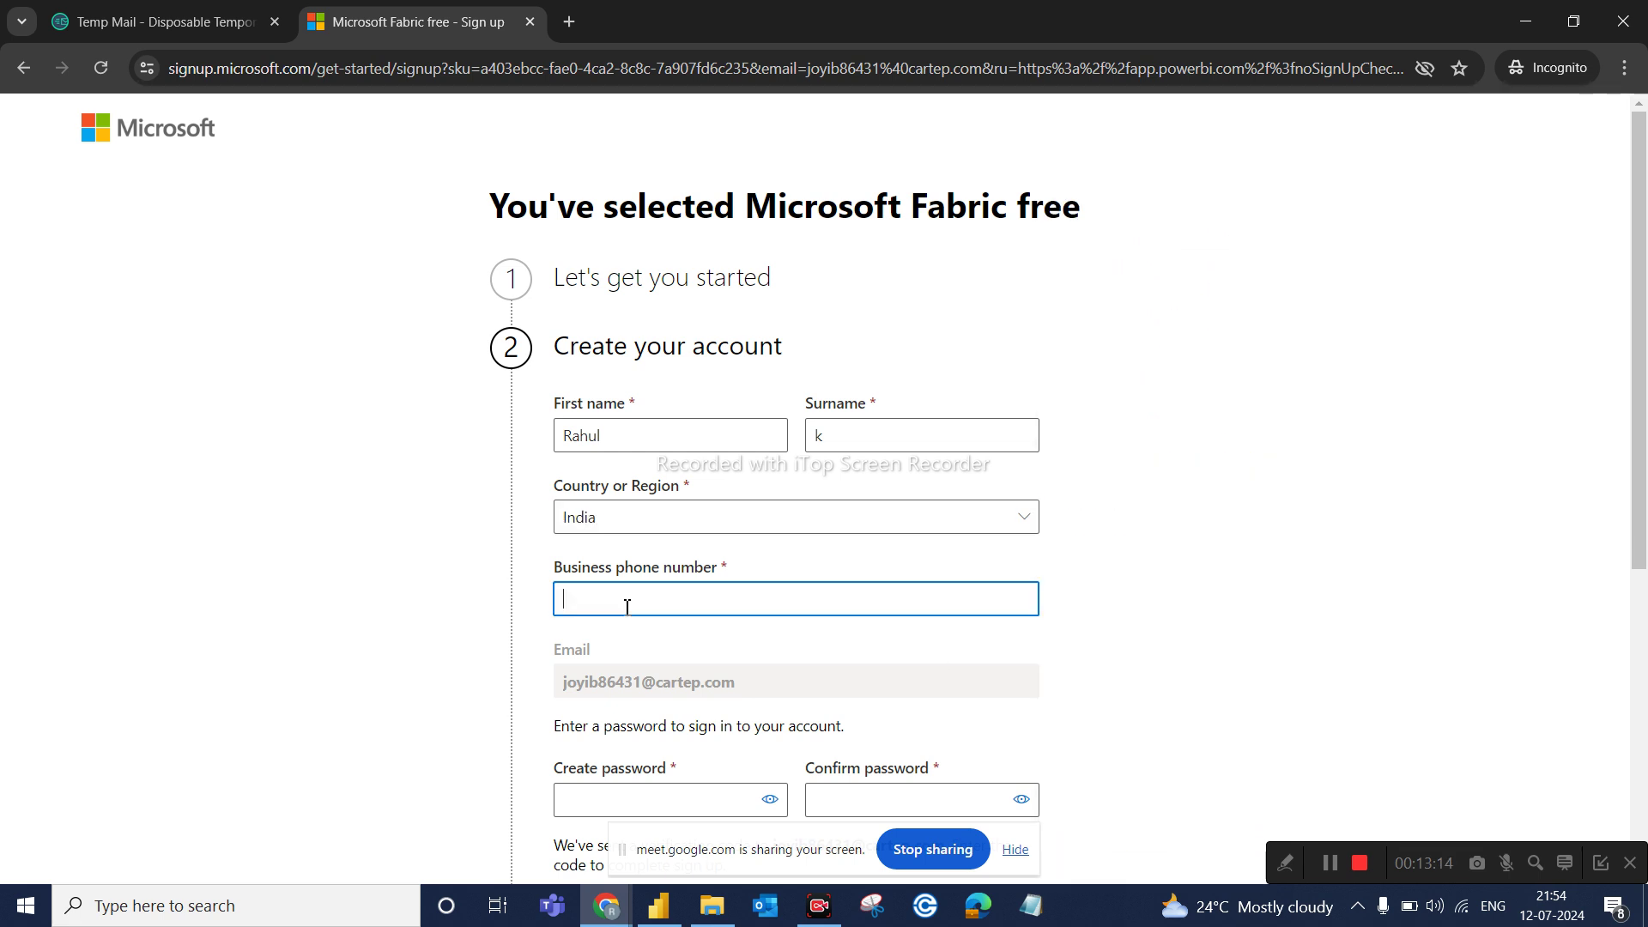
{"action": "type", "text": "0123456789"}
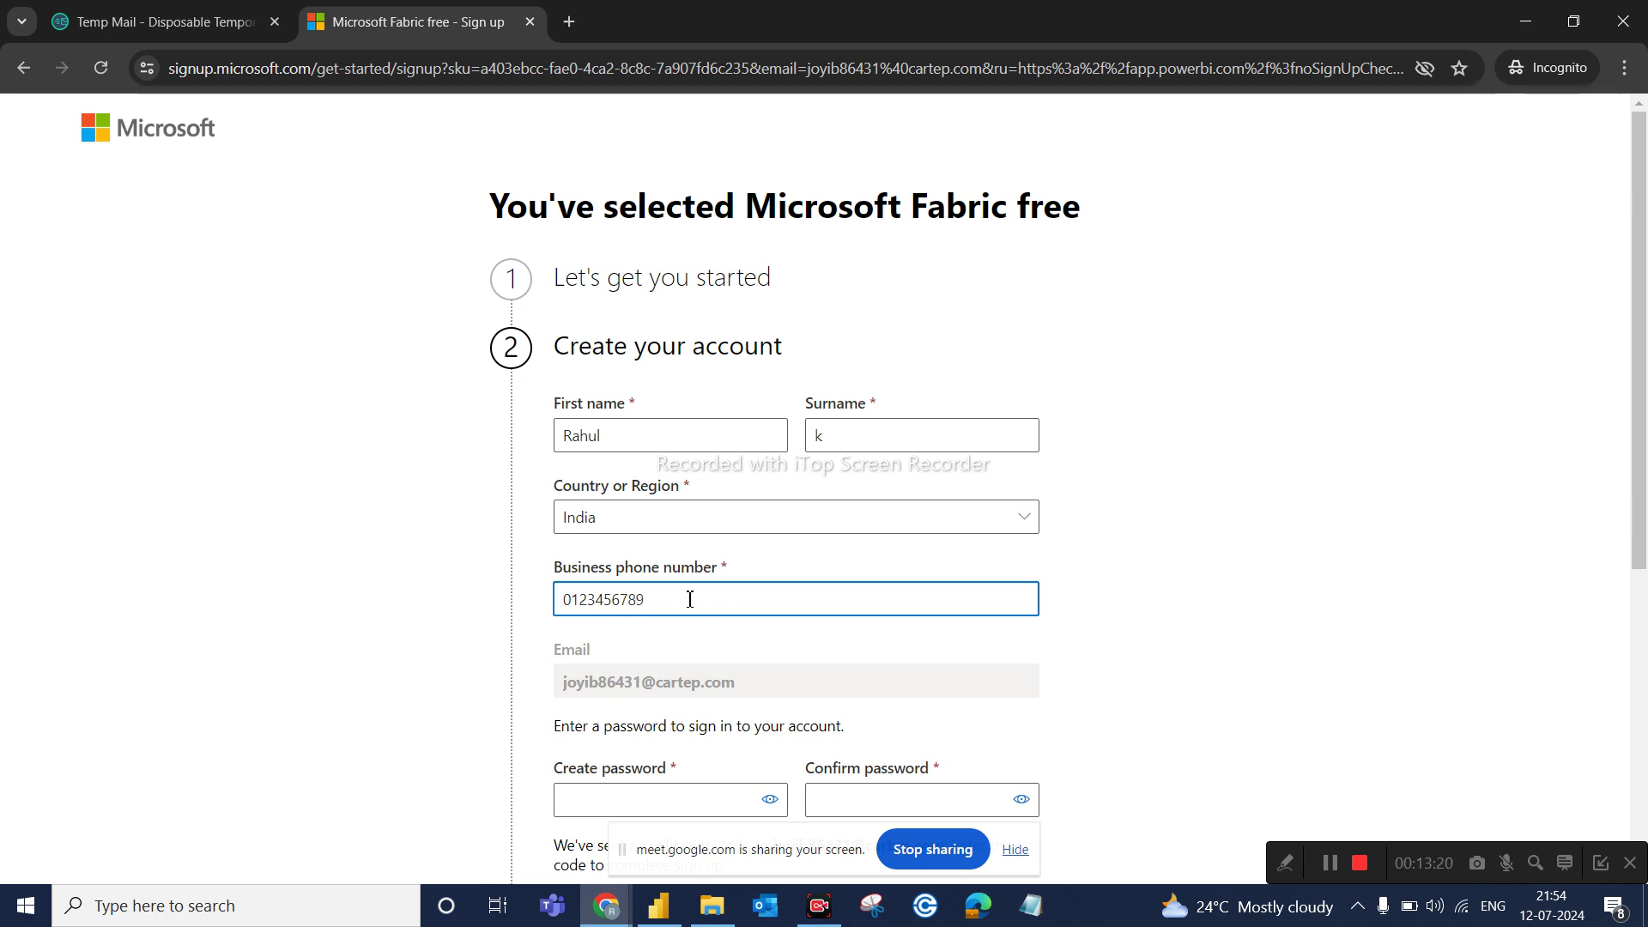
{"action": "scroll", "coordinate": [704, 597], "scroll_direction": "down", "scroll_amount": 2}
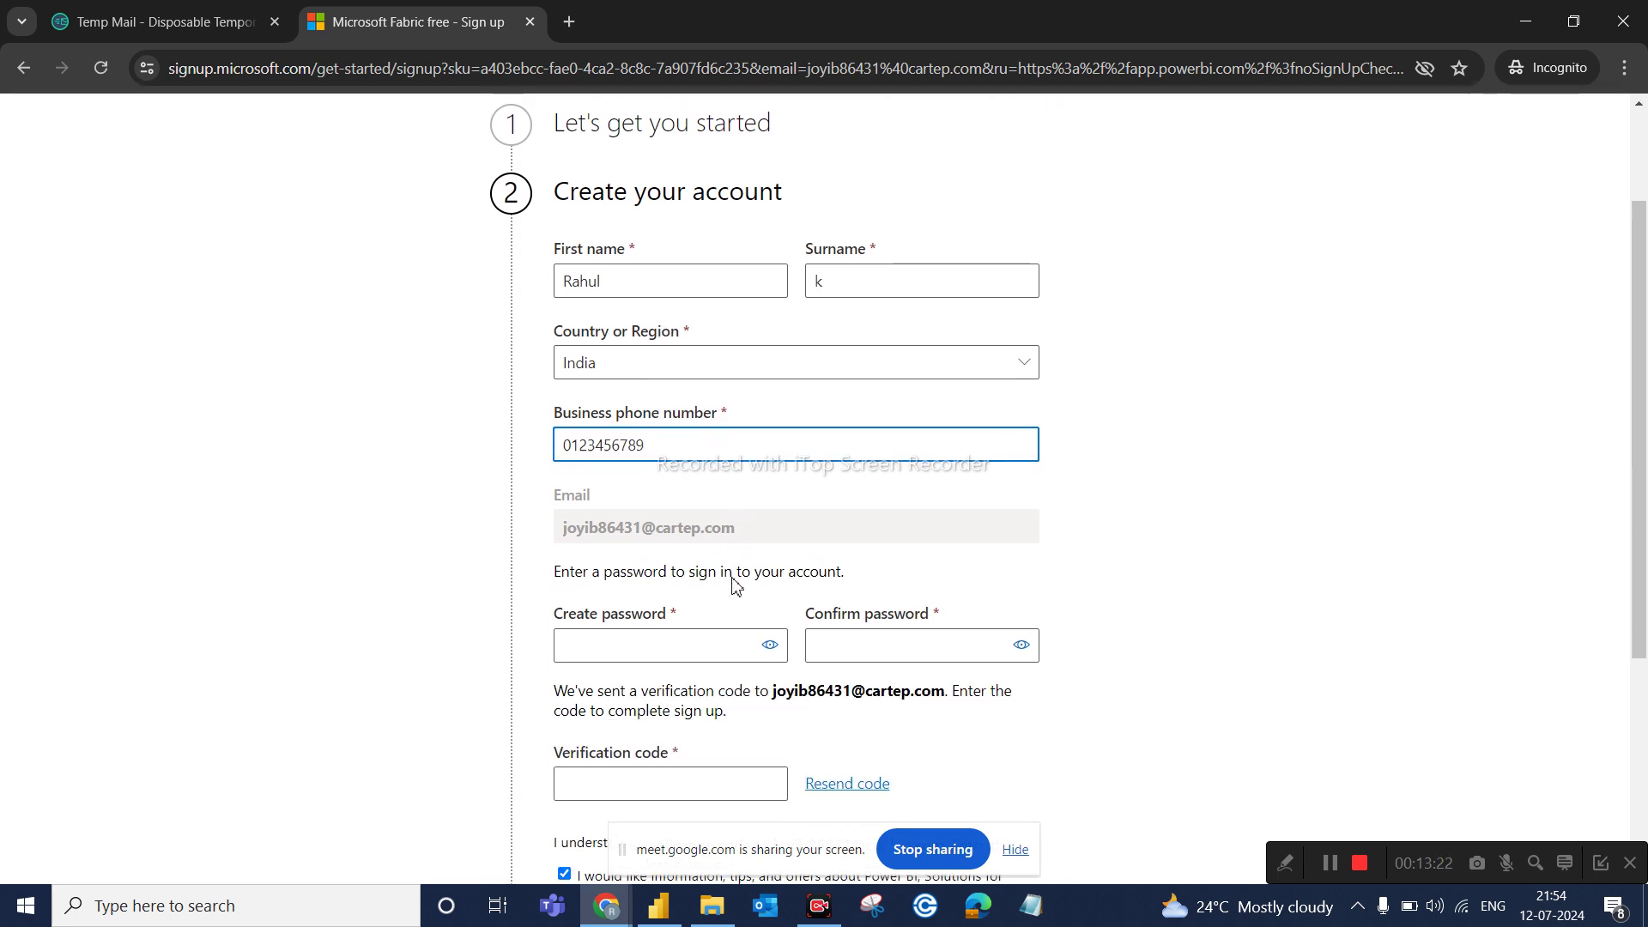
{"action": "left_click", "coordinate": [621, 654]}
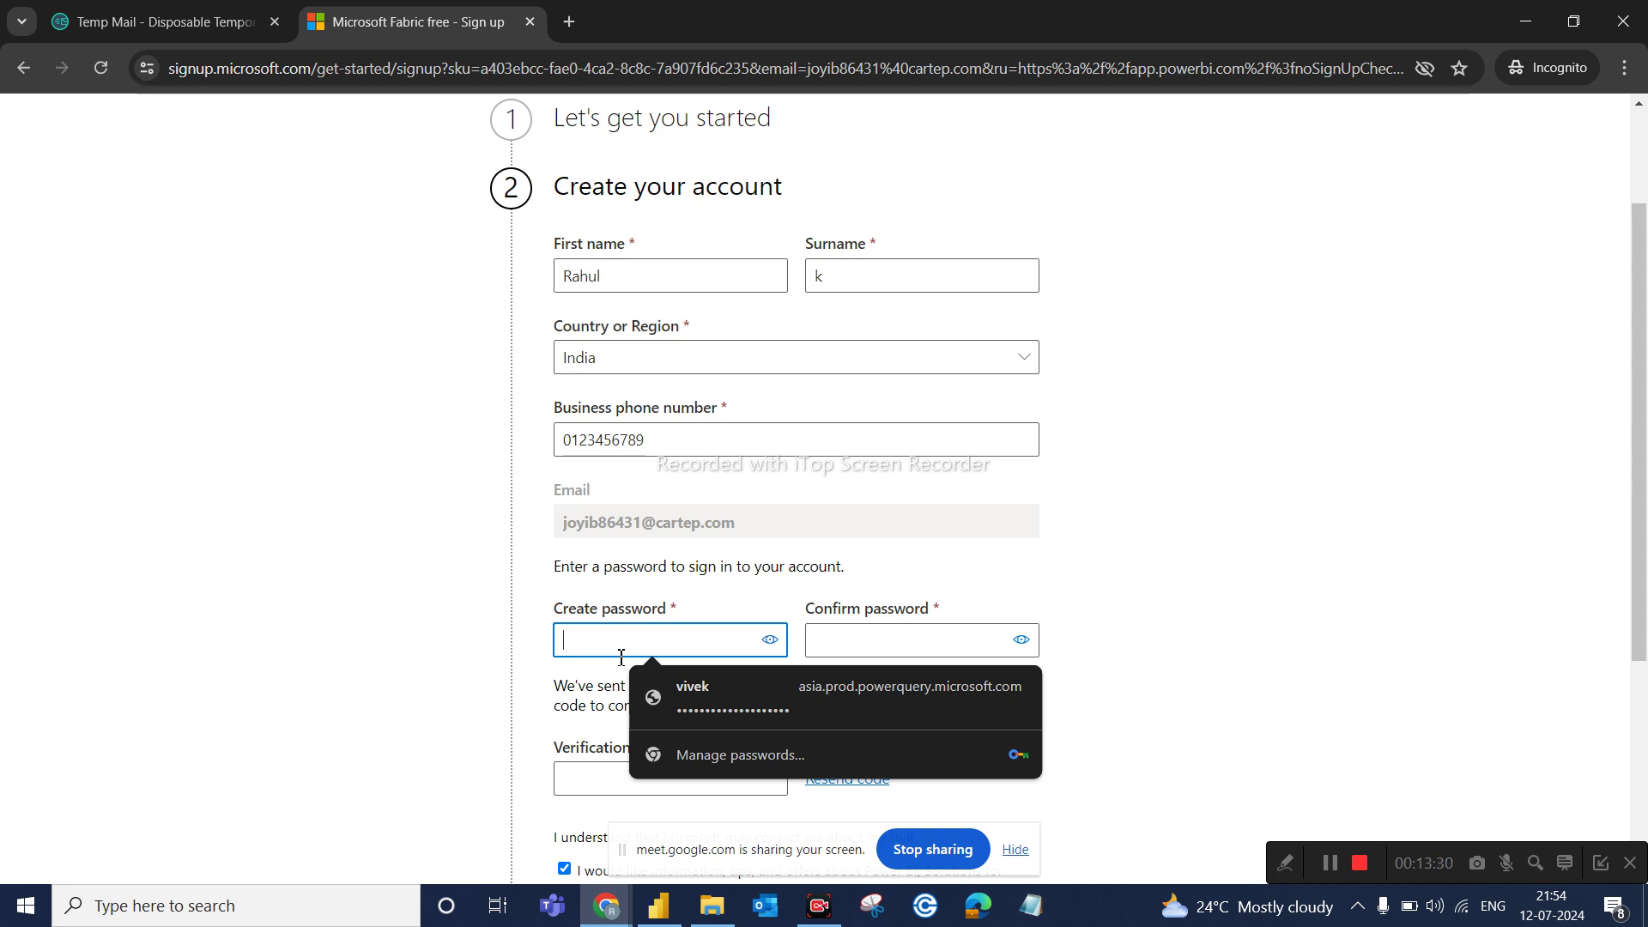
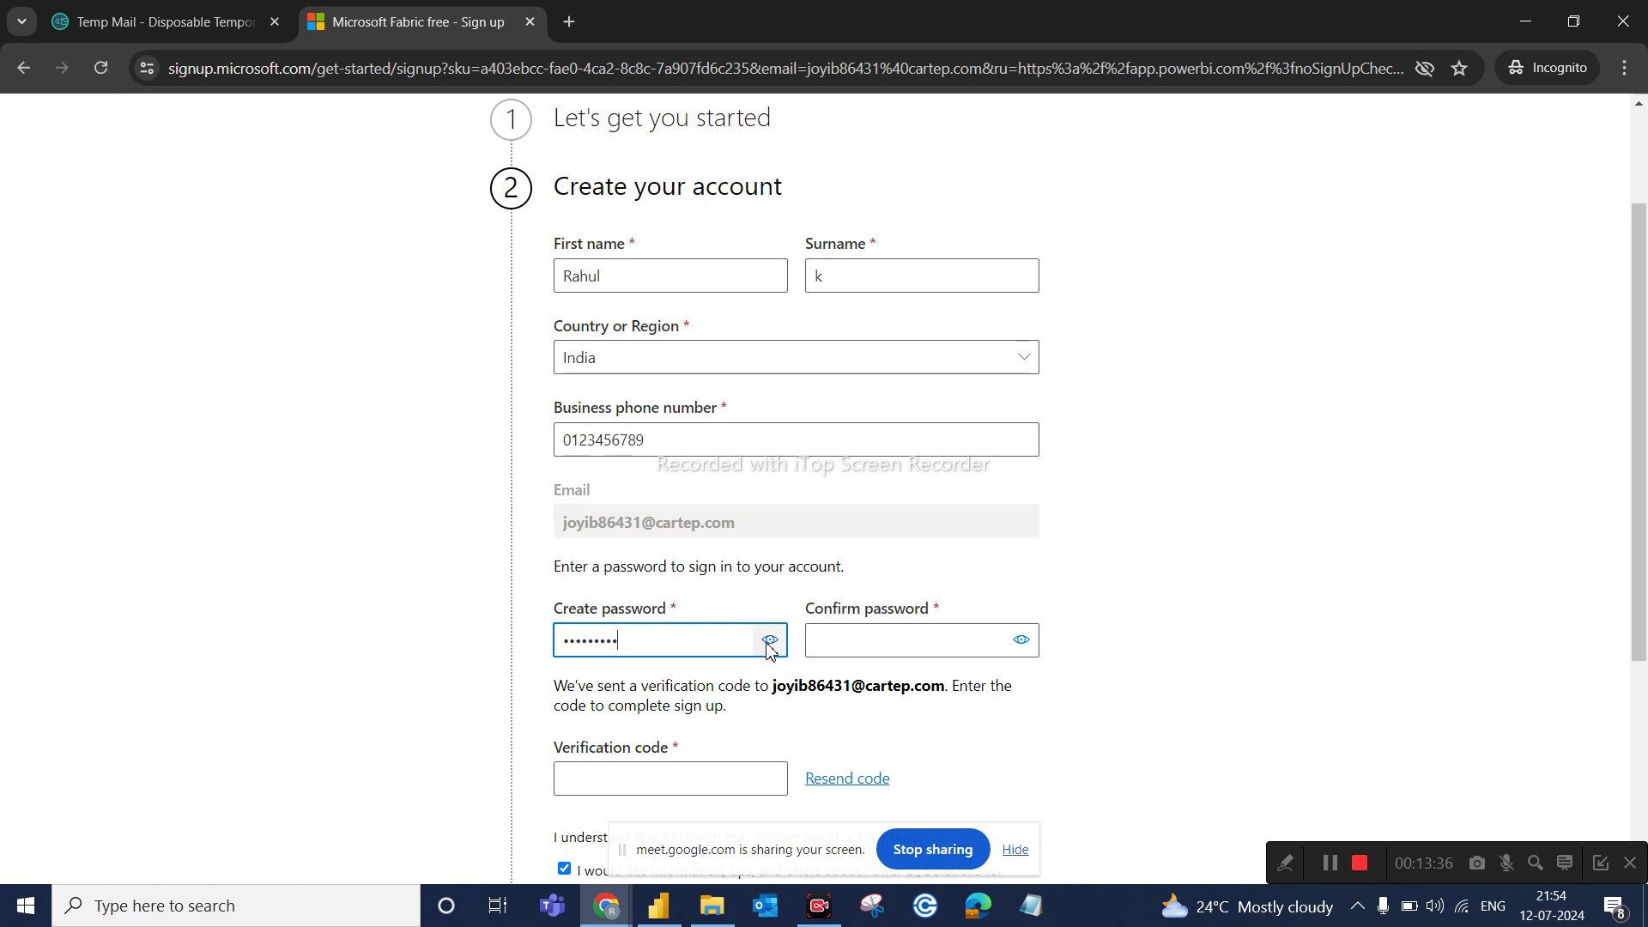
{"action": "left_click", "coordinate": [769, 642]}
{"action": "left_click", "coordinate": [769, 642]}
{"action": "left_click", "coordinate": [849, 647]}
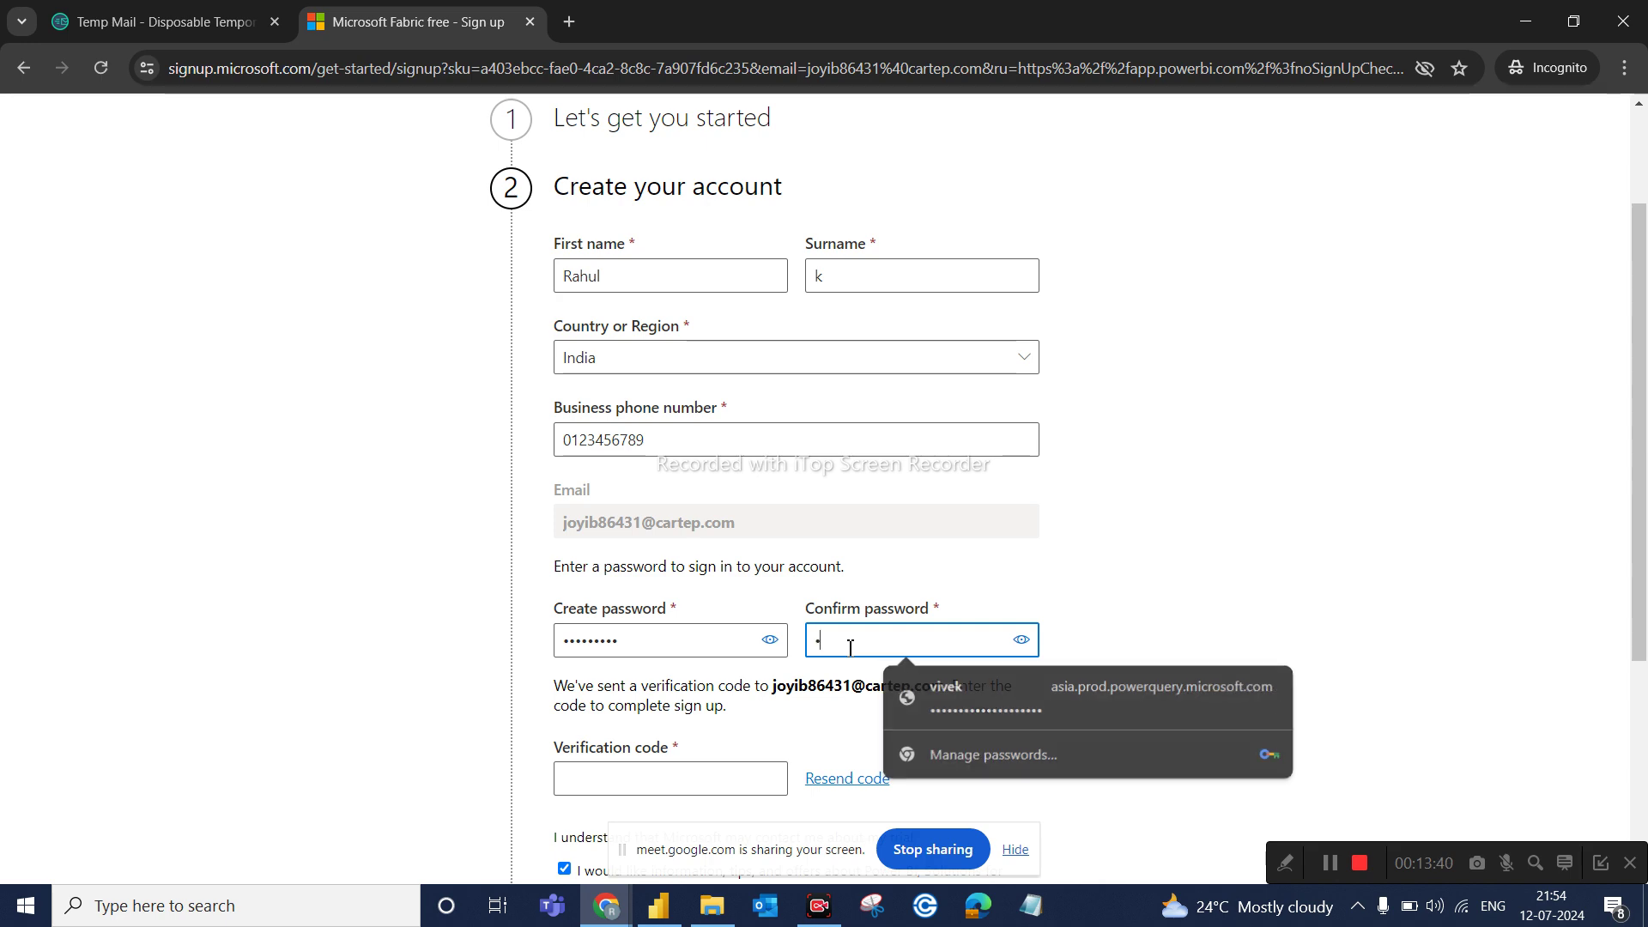
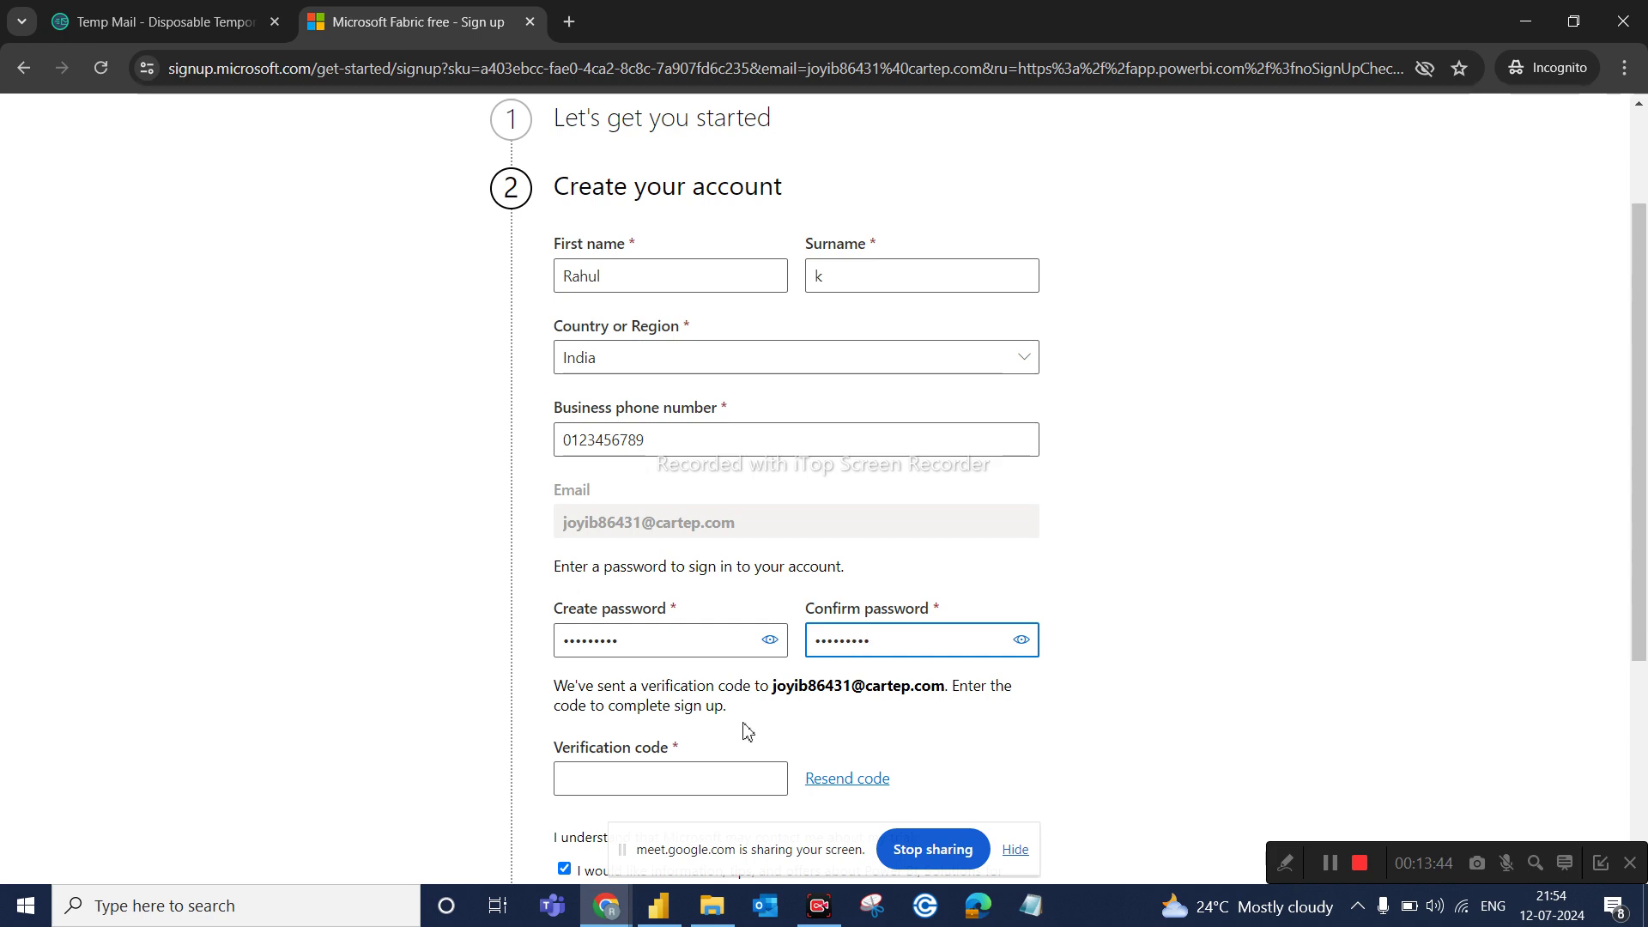
{"action": "left_click", "coordinate": [686, 778]}
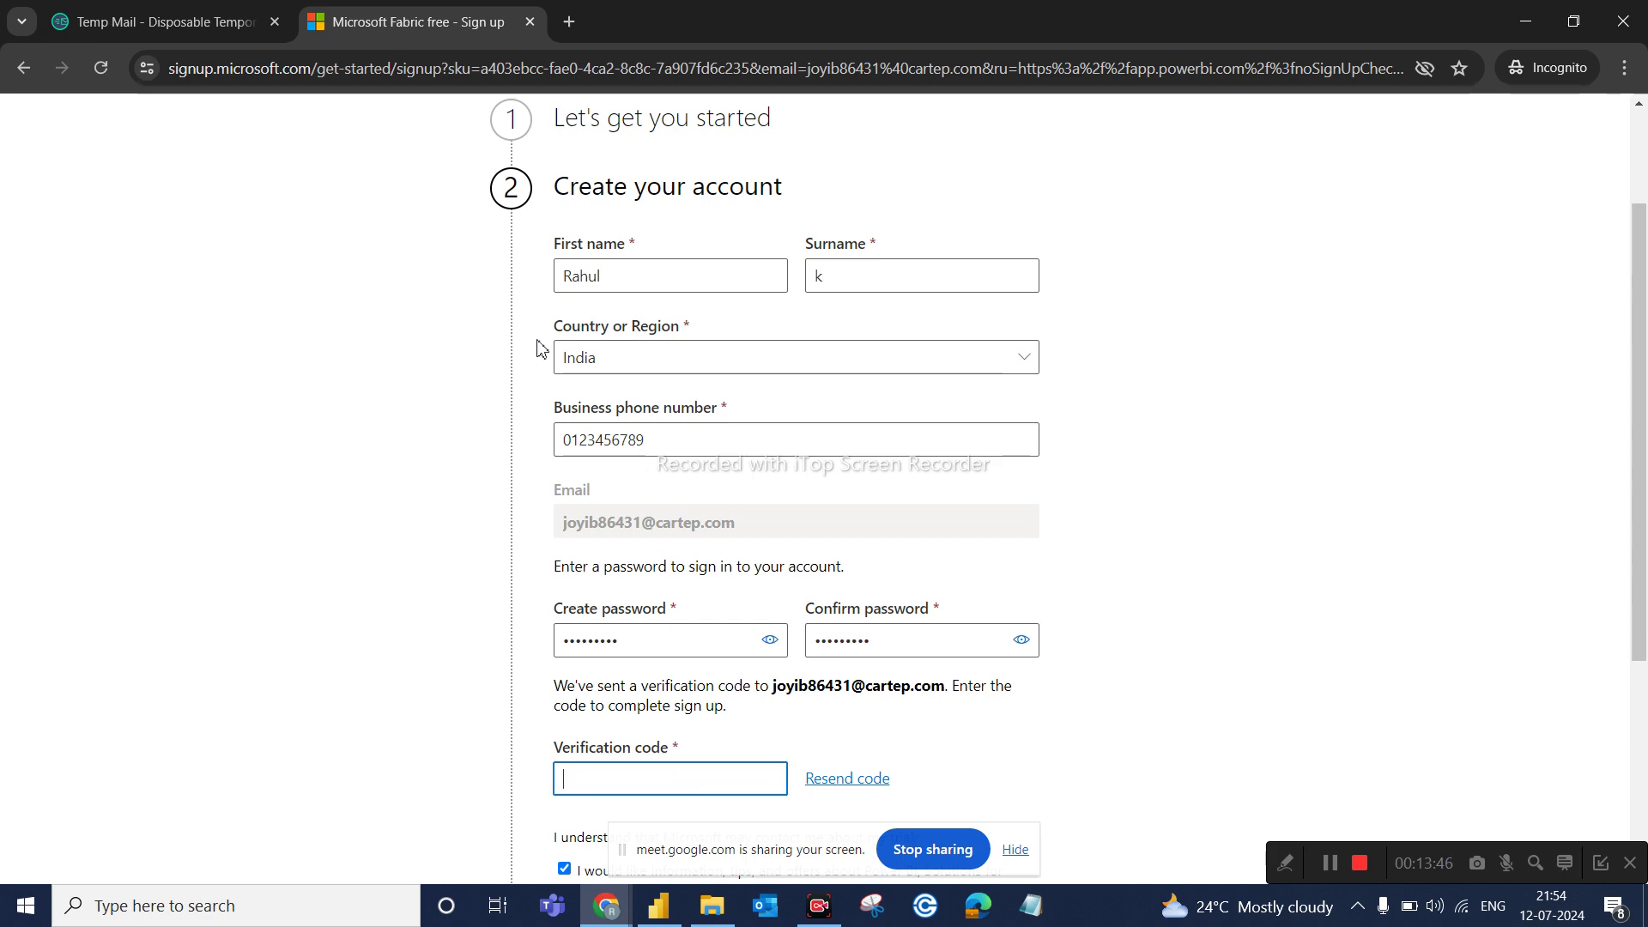
Copy the verification code from the Microsoft e-mail in Temp Mail into the Verification code field.
{"action": "left_click", "coordinate": [180, 26]}
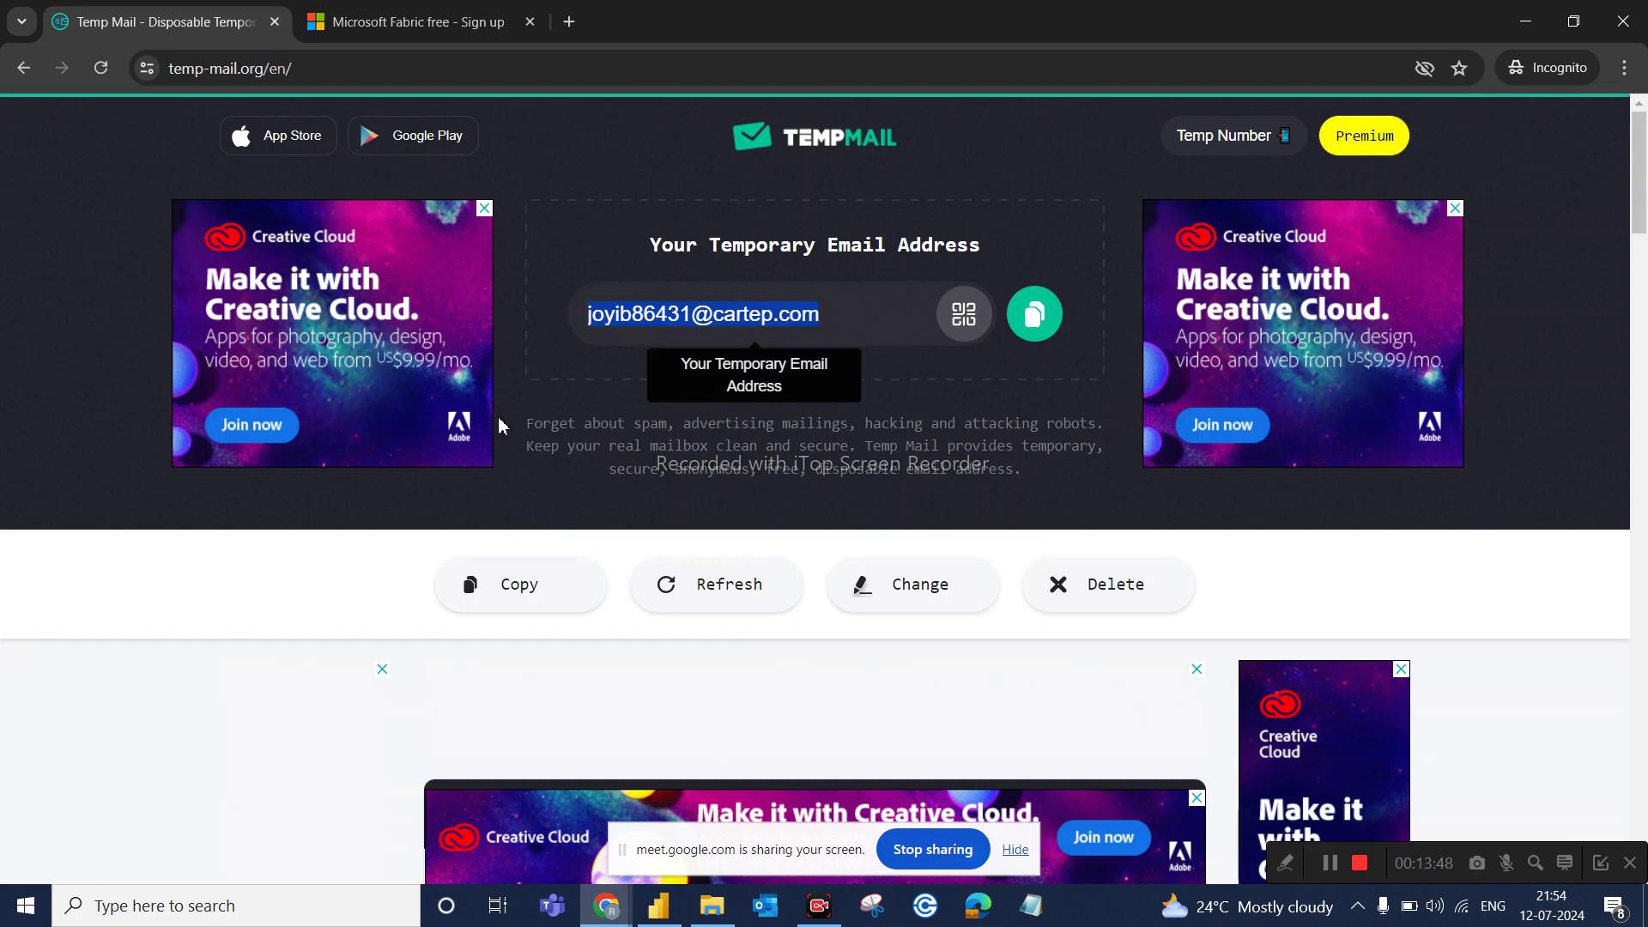
{"action": "scroll", "coordinate": [601, 559], "scroll_direction": "down", "scroll_amount": 4}
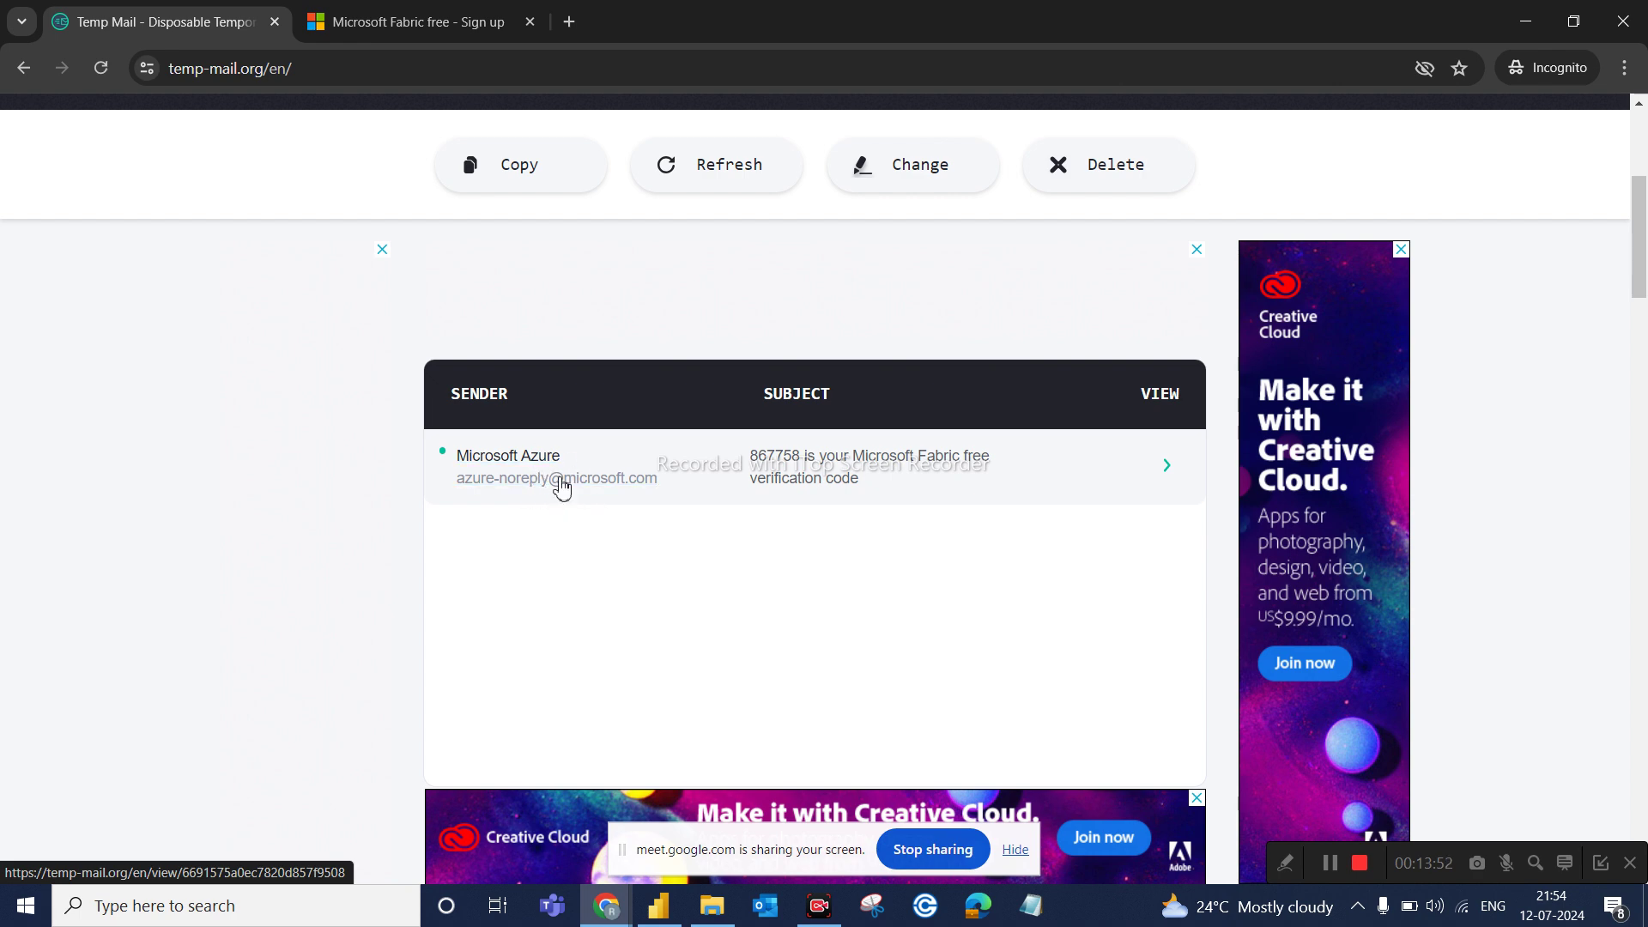
{"action": "left_click", "coordinate": [539, 488]}
{"action": "left_click", "coordinate": [459, 23]}
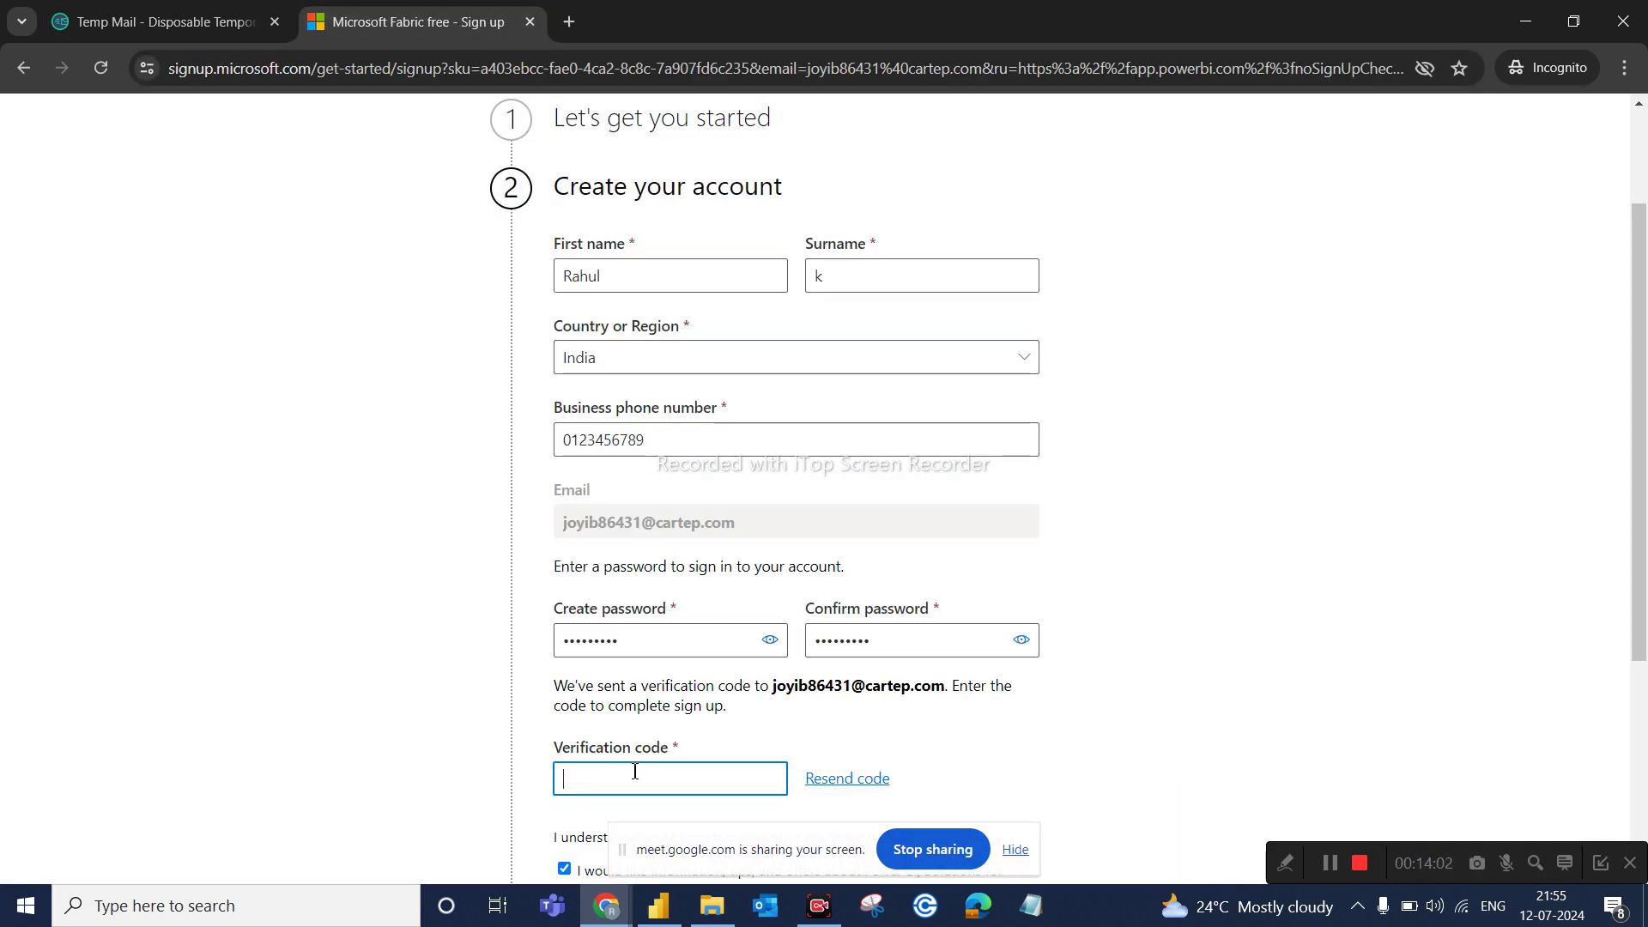
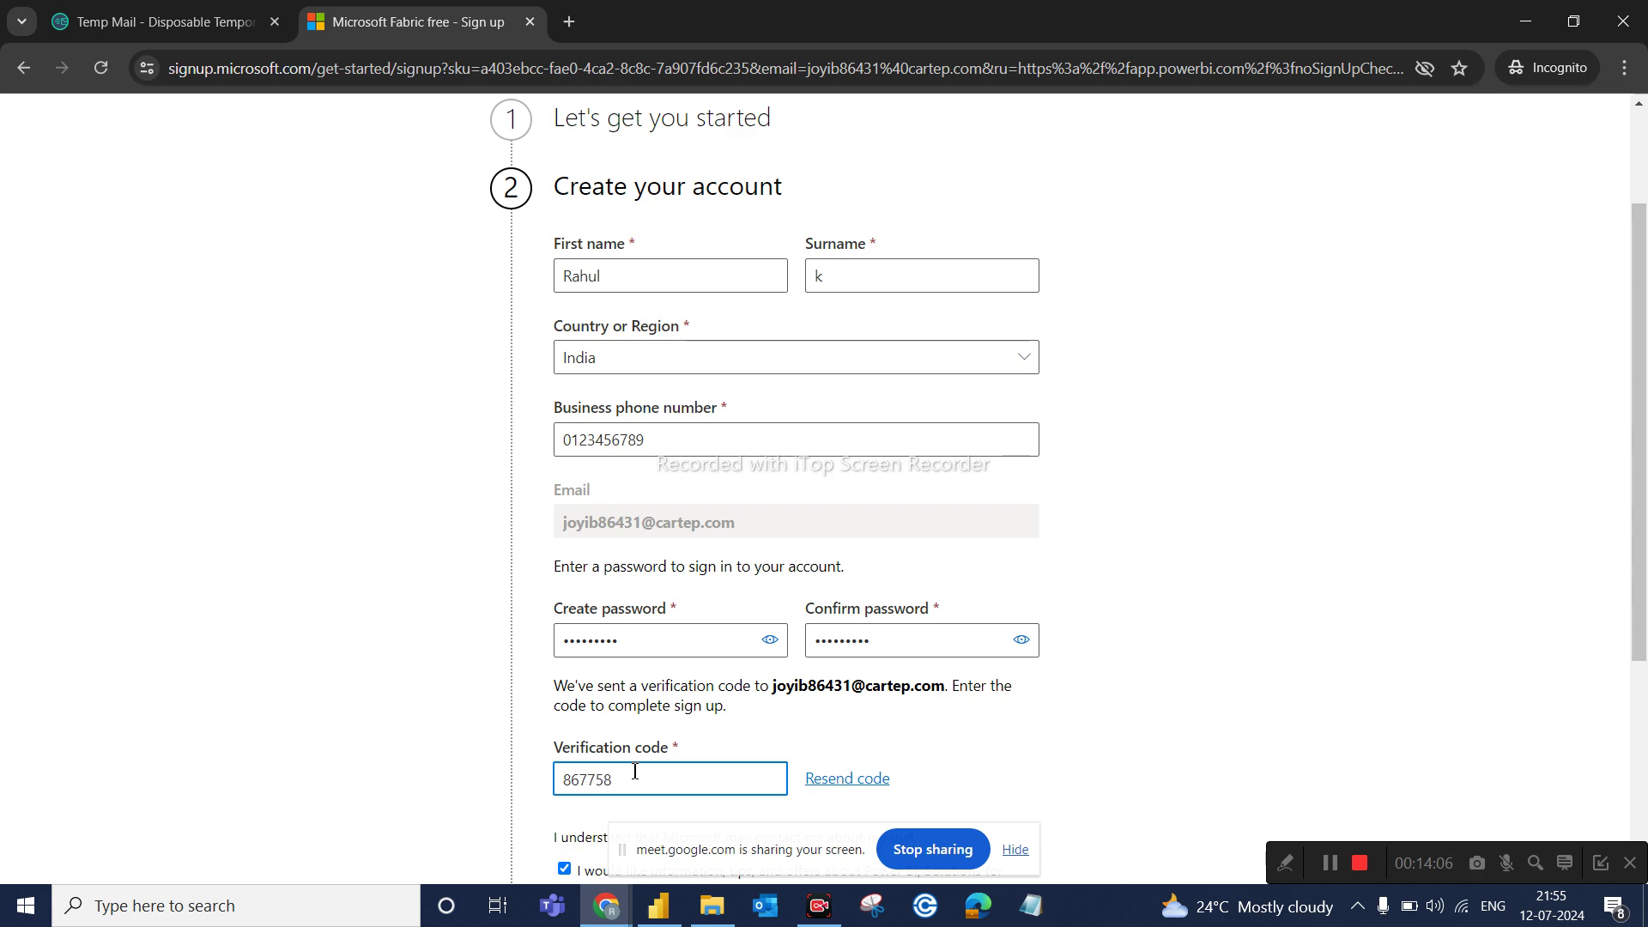
{"action": "left_click", "coordinate": [201, 24]}
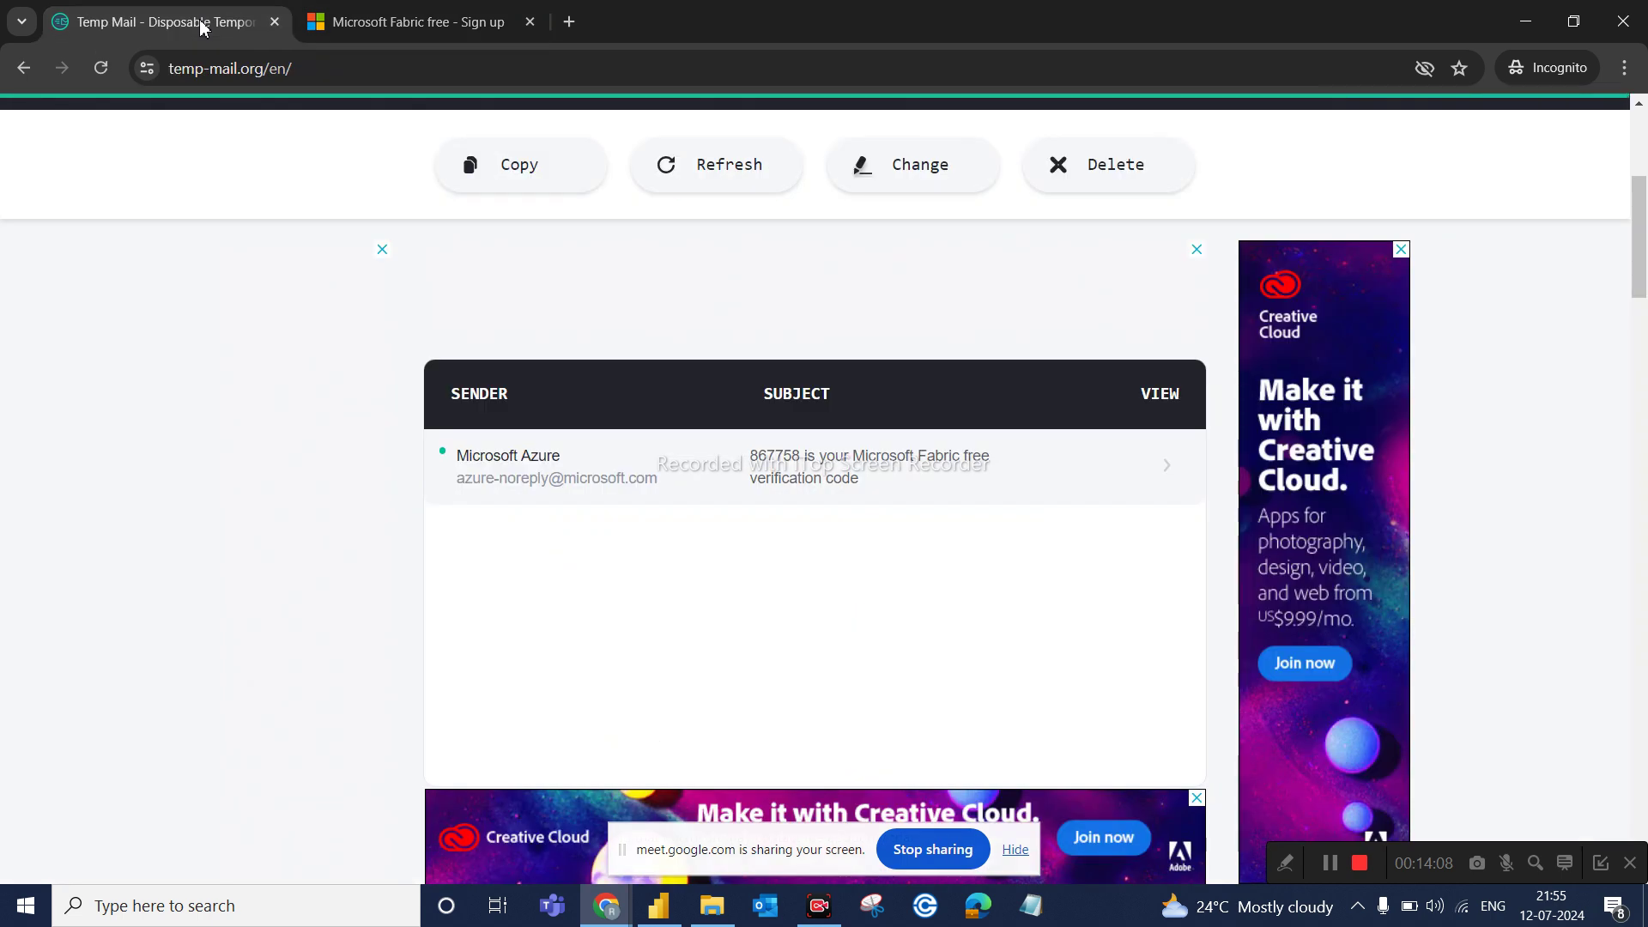
{"action": "left_click", "coordinate": [358, 21]}
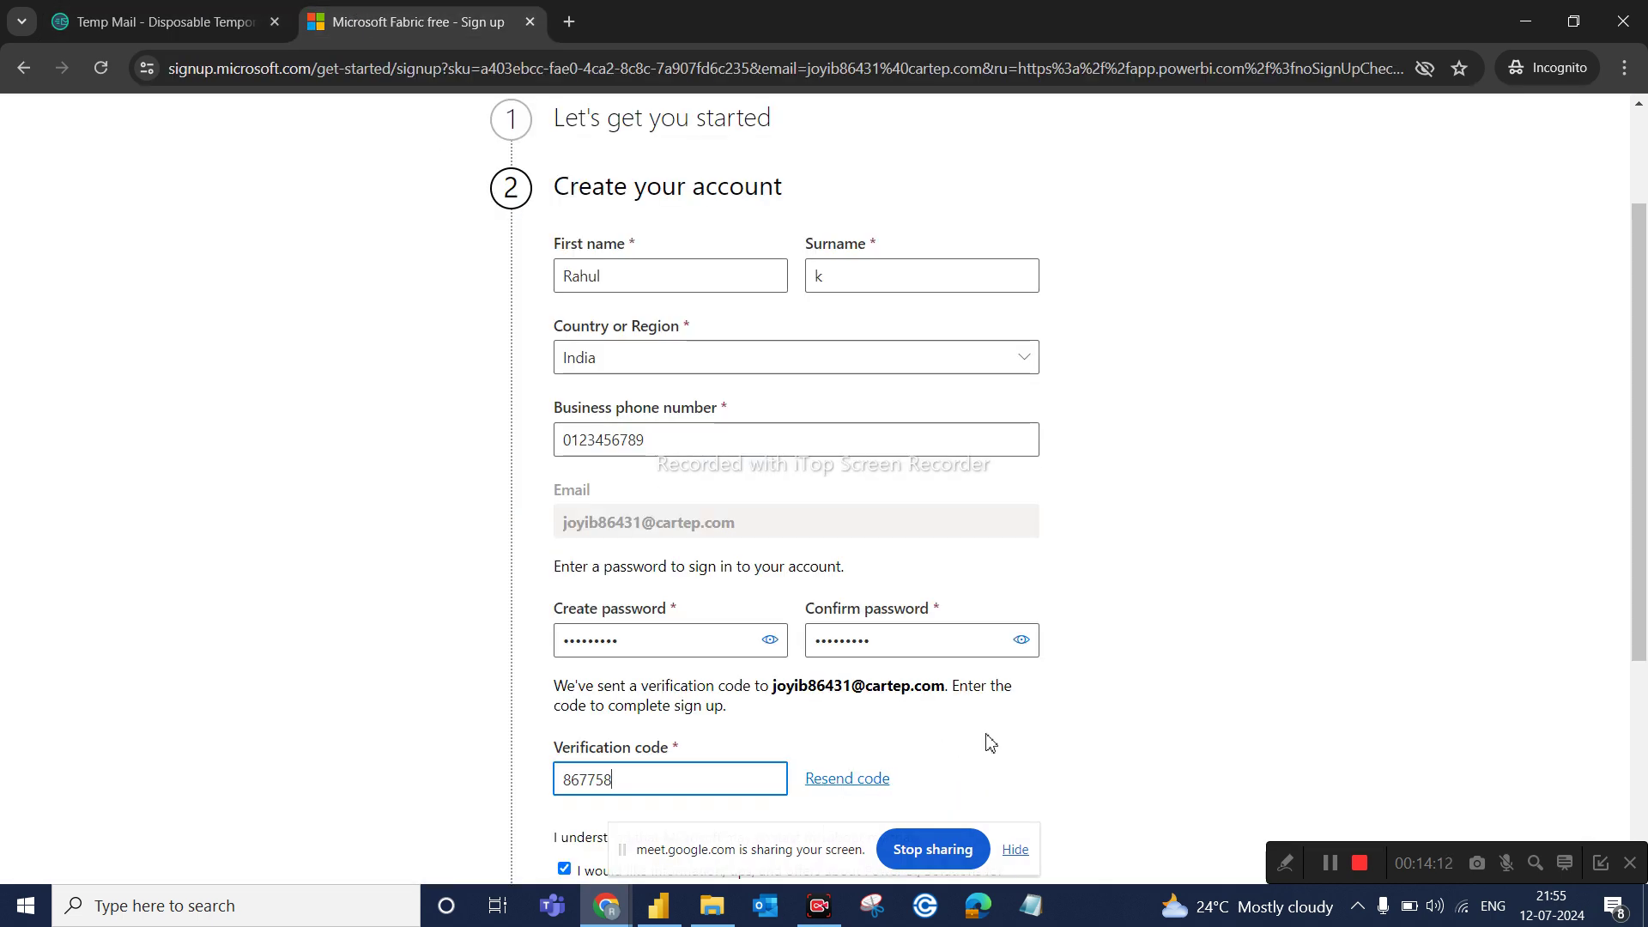
{"action": "scroll", "coordinate": [988, 736], "scroll_direction": "down", "scroll_amount": 4}
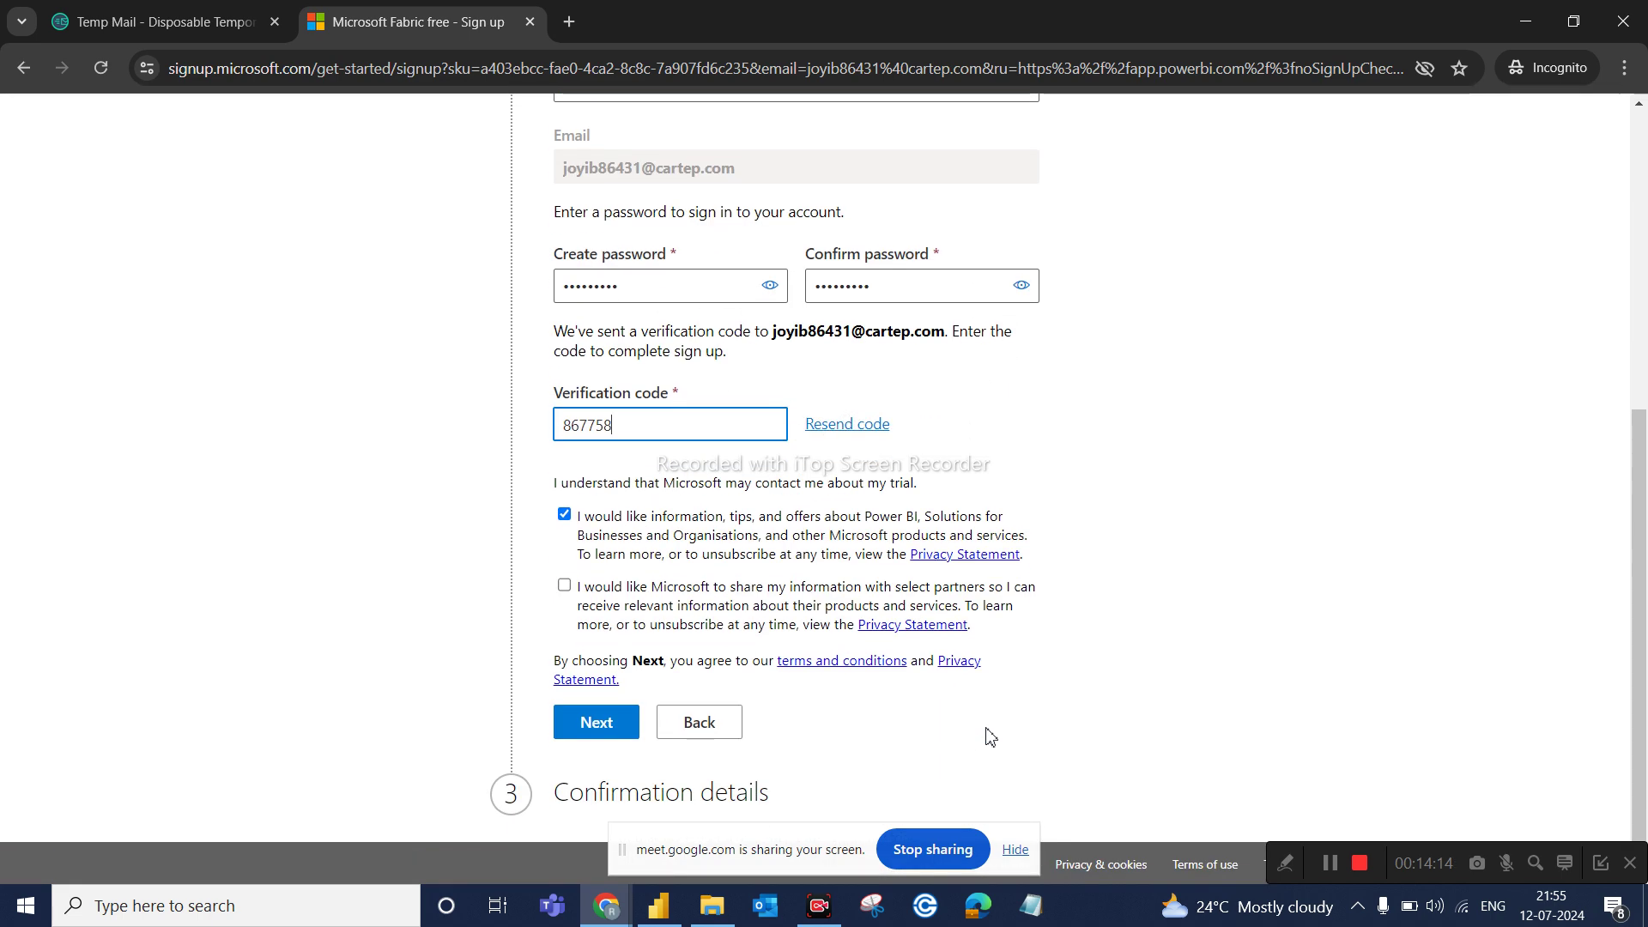
Submit the account details and wait for the 'Thanks for signing up for Microsoft Fabric free' confirmation.
{"action": "left_click", "coordinate": [617, 732]}
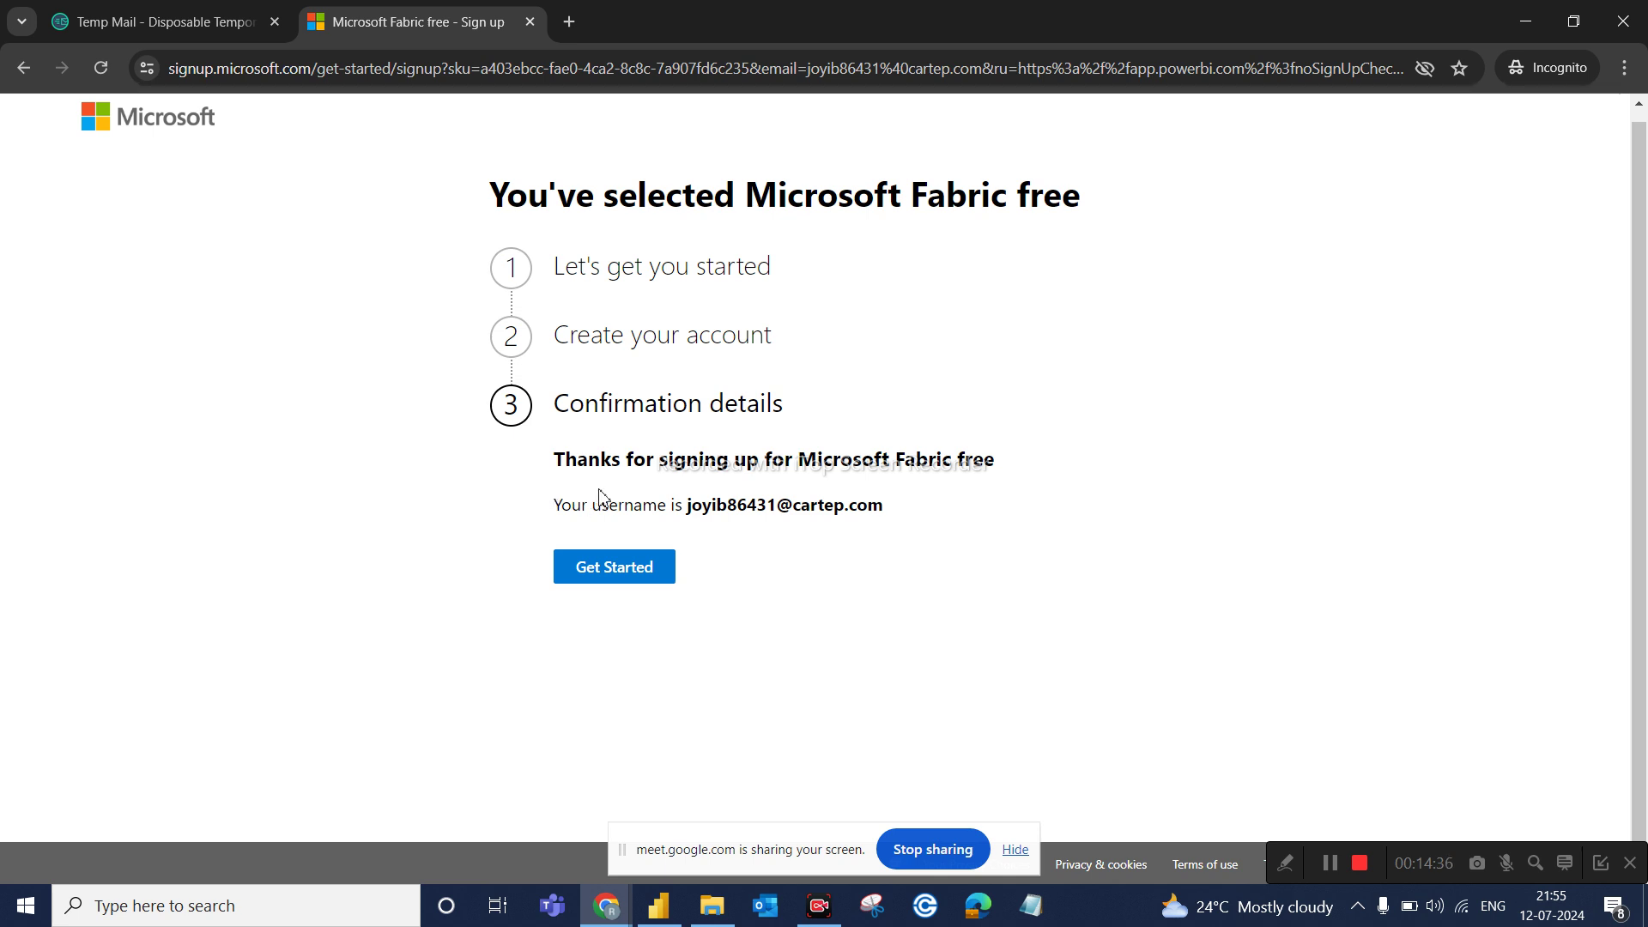
{"action": "left_click", "coordinate": [189, 19]}
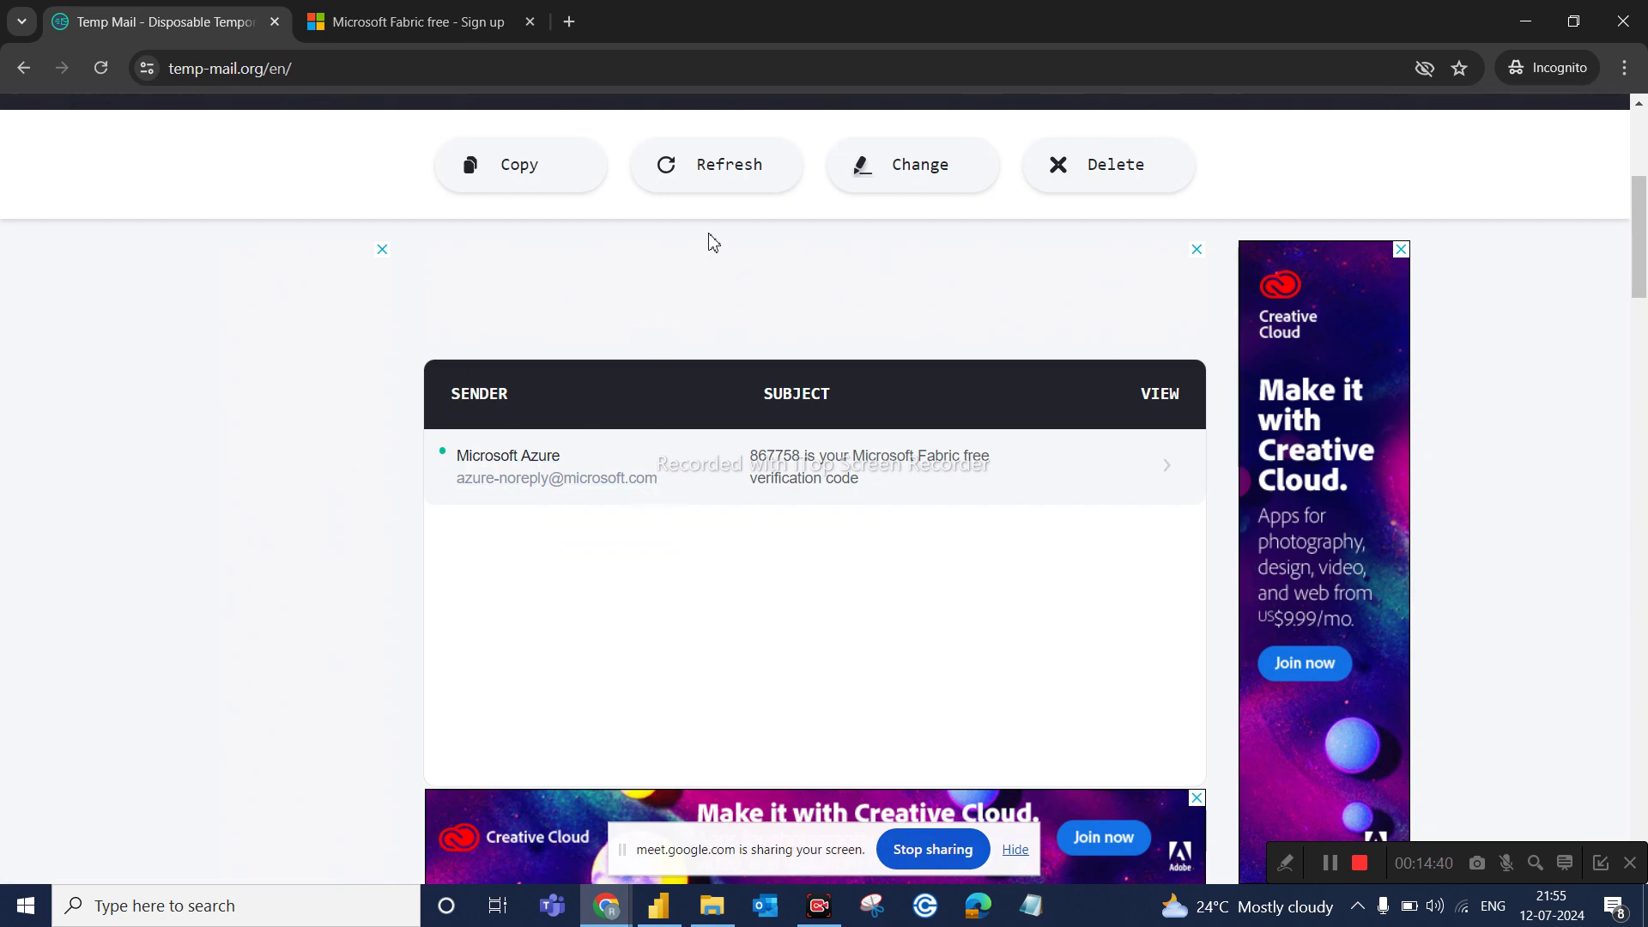
{"action": "scroll", "coordinate": [700, 249], "scroll_direction": "up", "scroll_amount": 5}
{"action": "scroll", "coordinate": [699, 249], "scroll_direction": "down", "scroll_amount": 3}
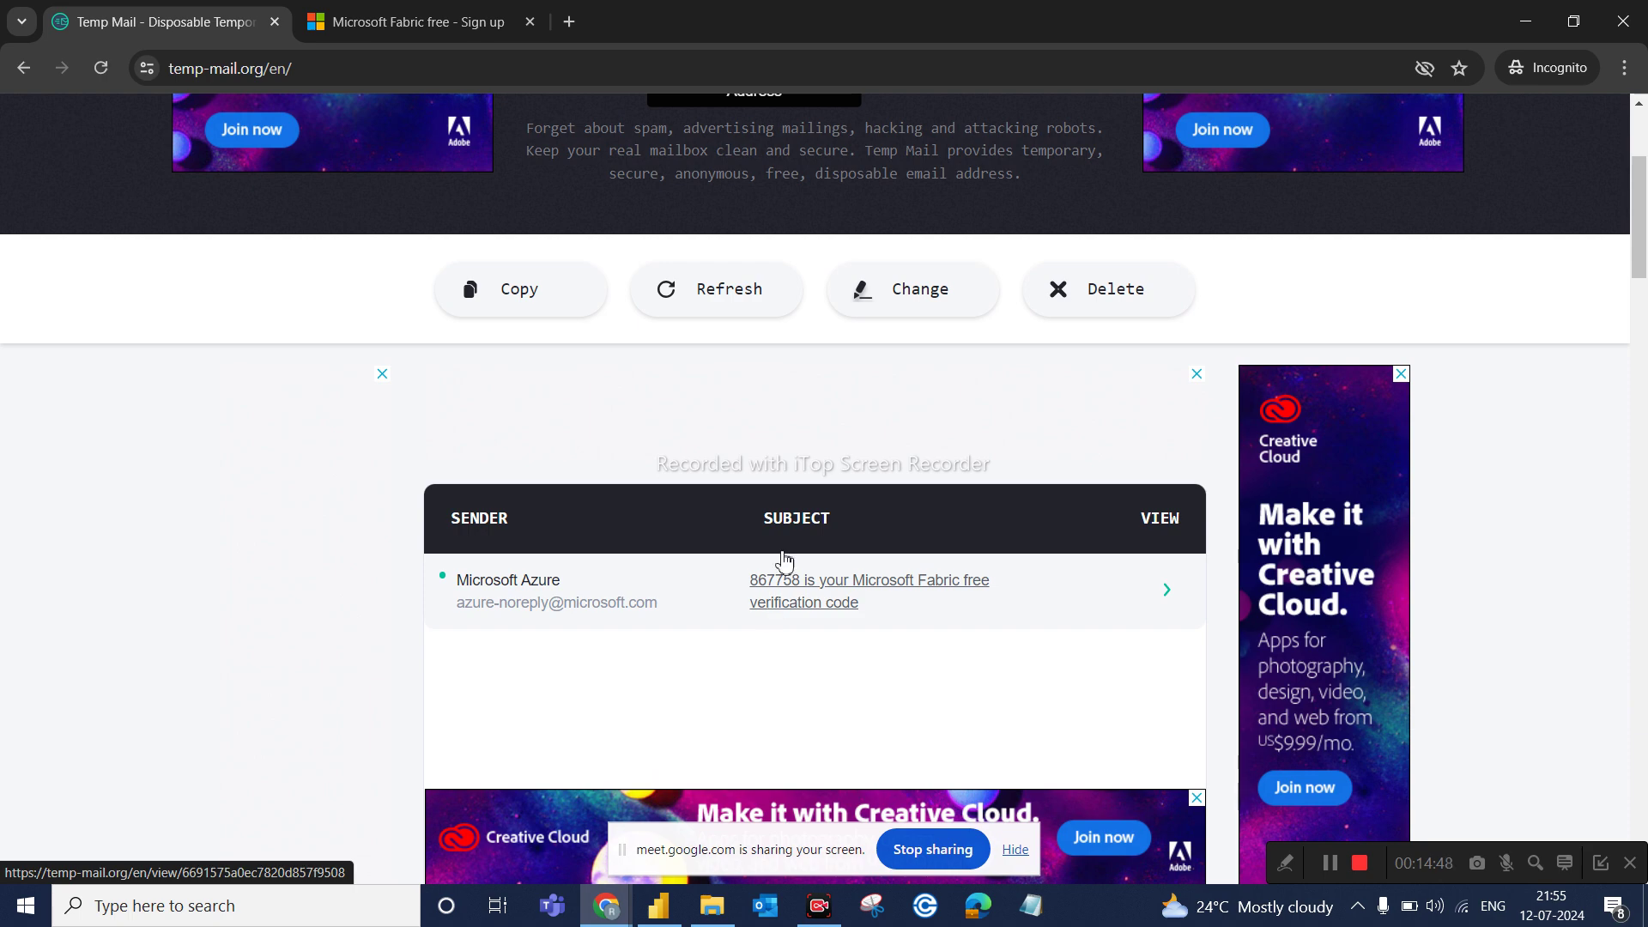
{"action": "left_click", "coordinate": [383, 22]}
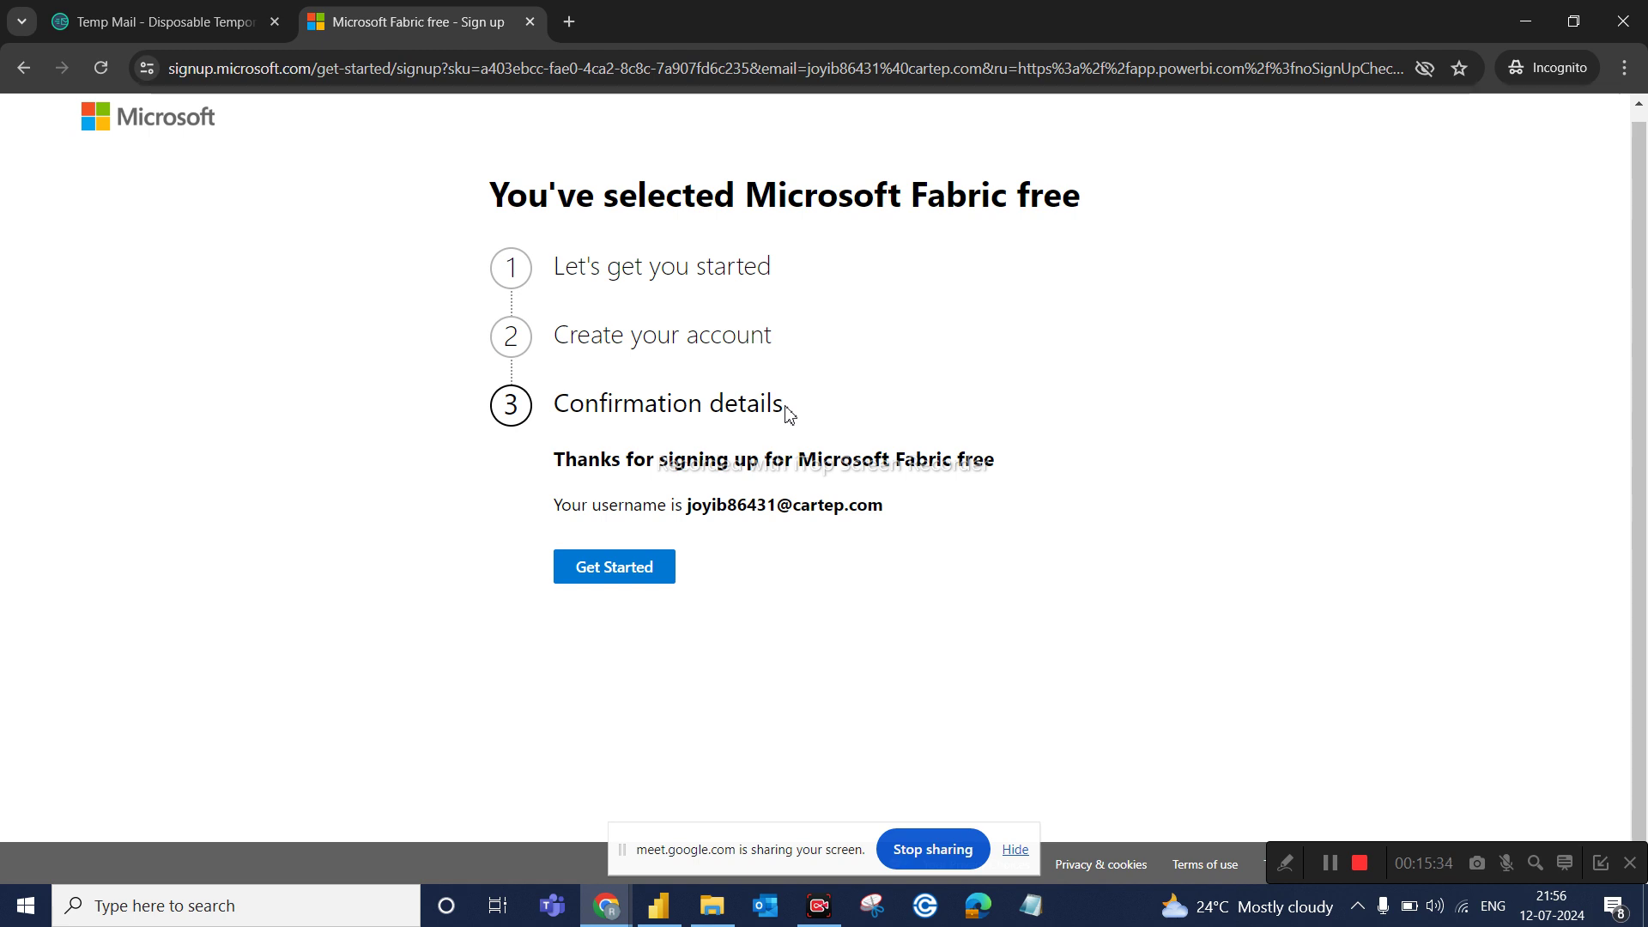
Sign in with the new account's e-mail and password, choose Ask later for security, and stay signed in.
{"action": "left_click", "coordinate": [626, 569]}
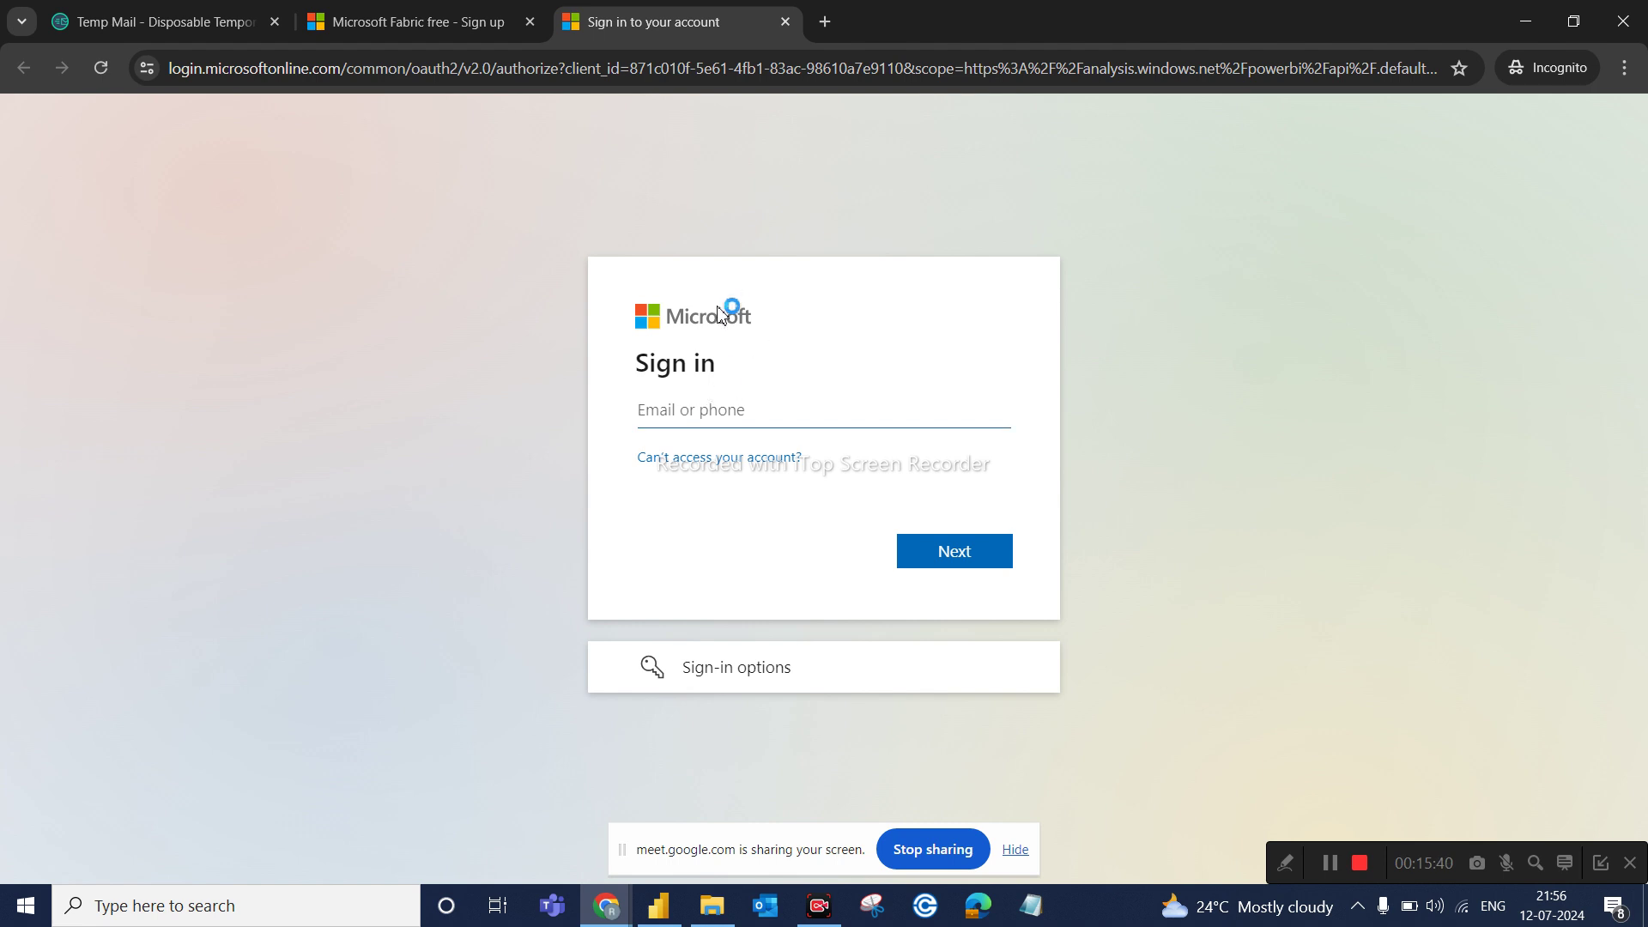
{"action": "left_click", "coordinate": [706, 426]}
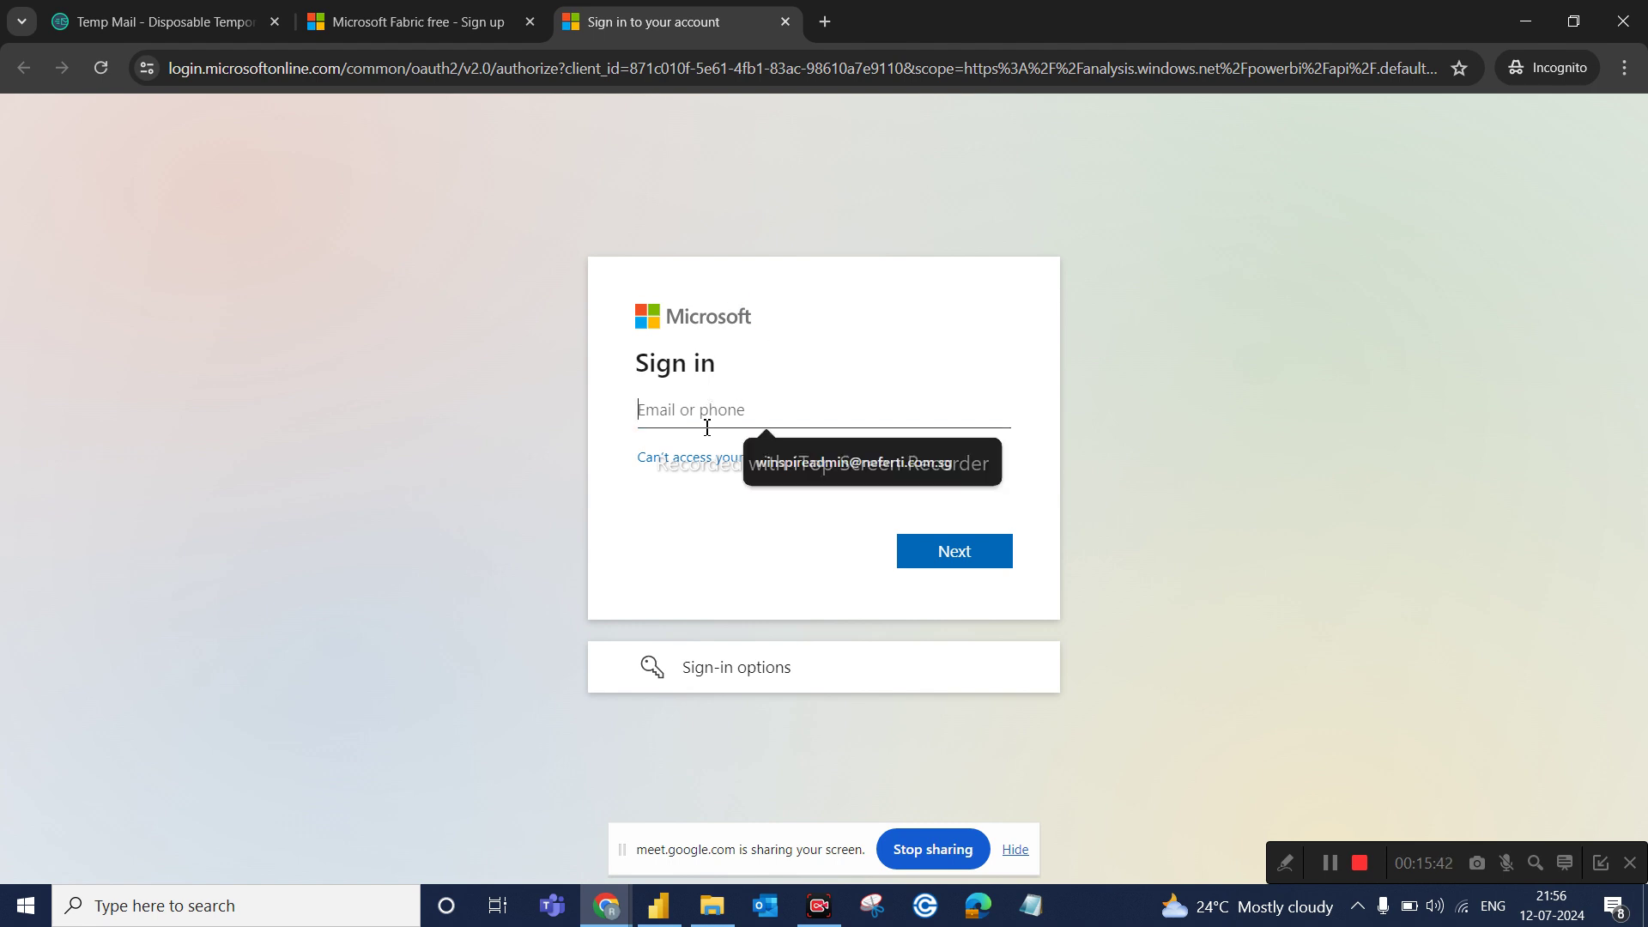
{"action": "key", "text": "ctrl+v"}
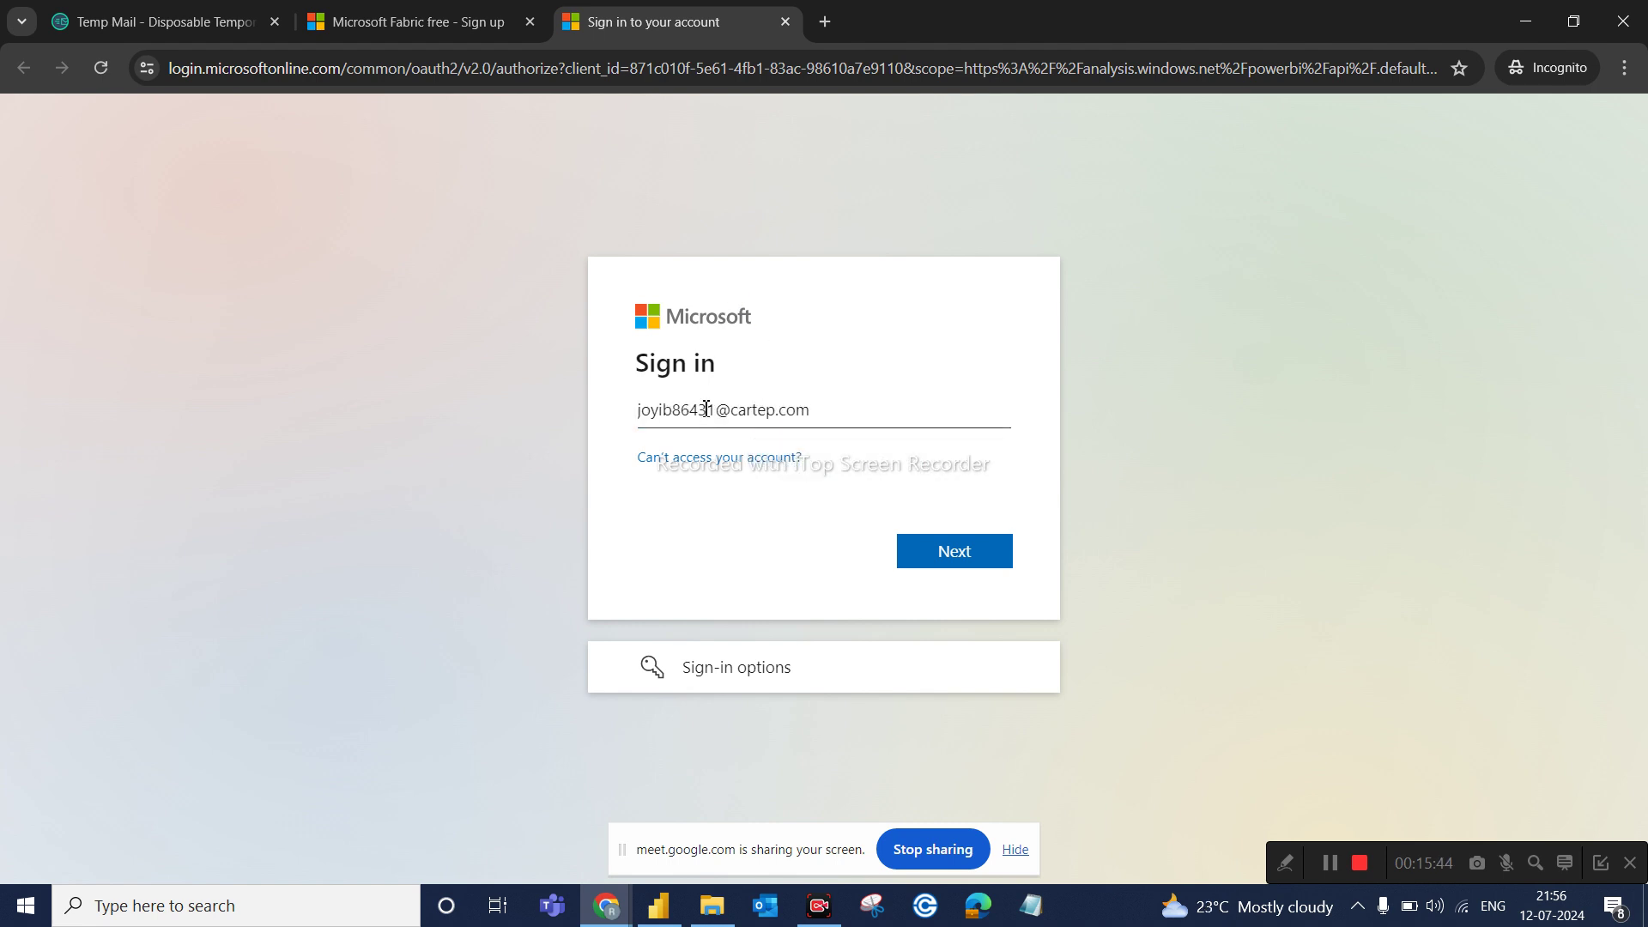
{"action": "left_click", "coordinate": [953, 559]}
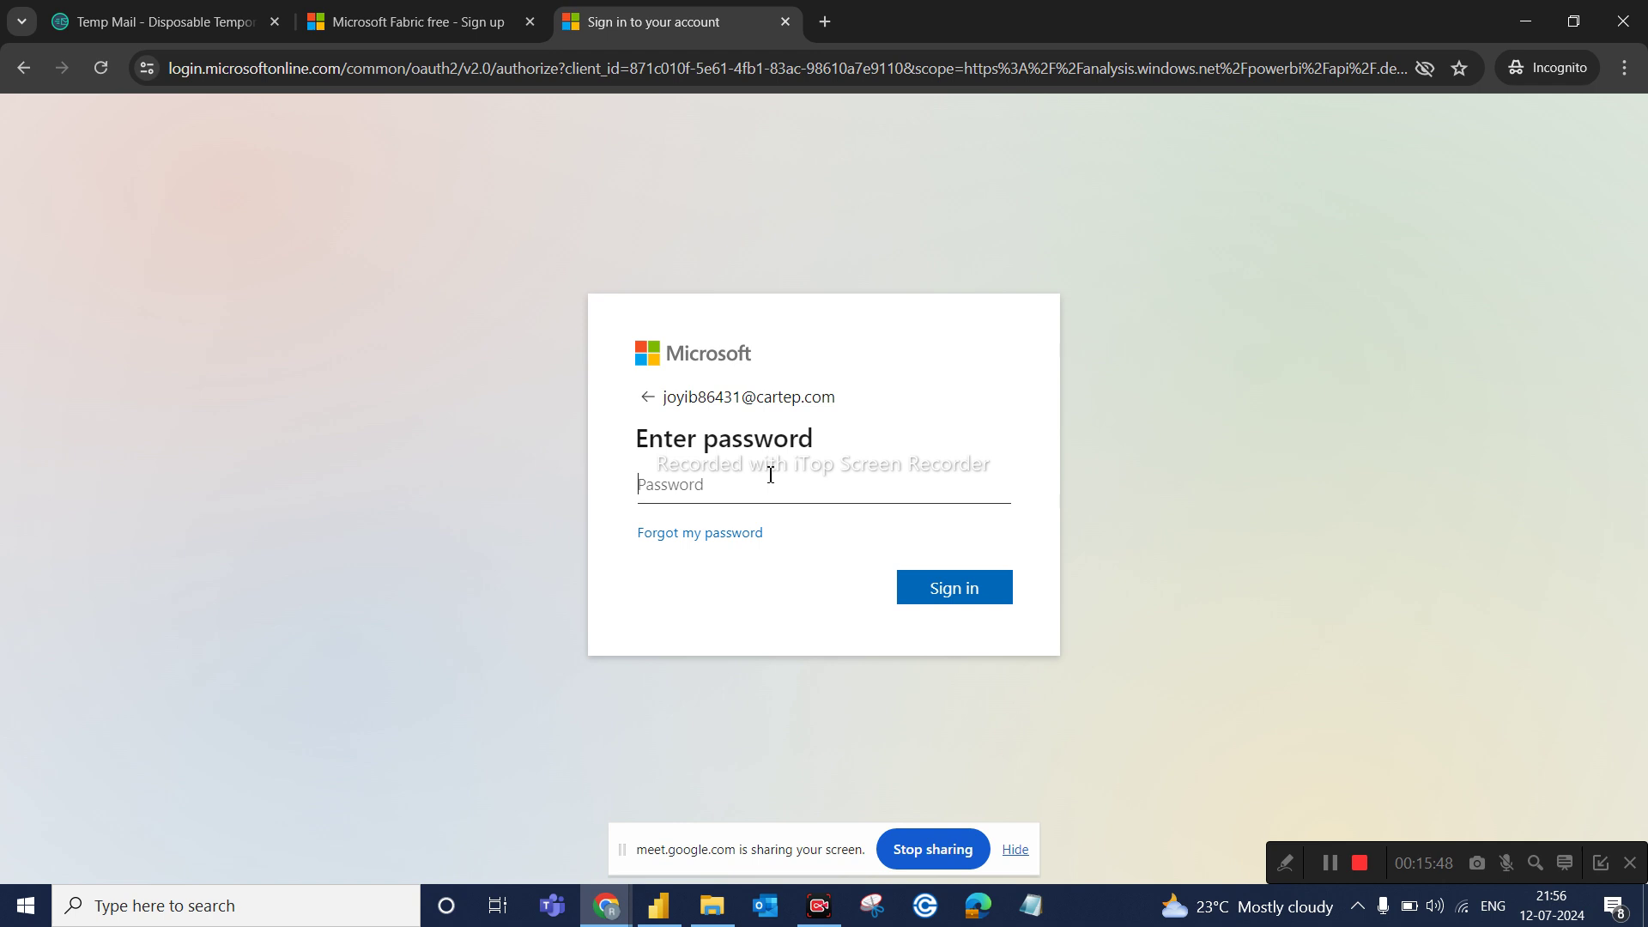
{"action": "type", "text": "•••••••••"}
{"action": "left_click", "coordinate": [964, 590]}
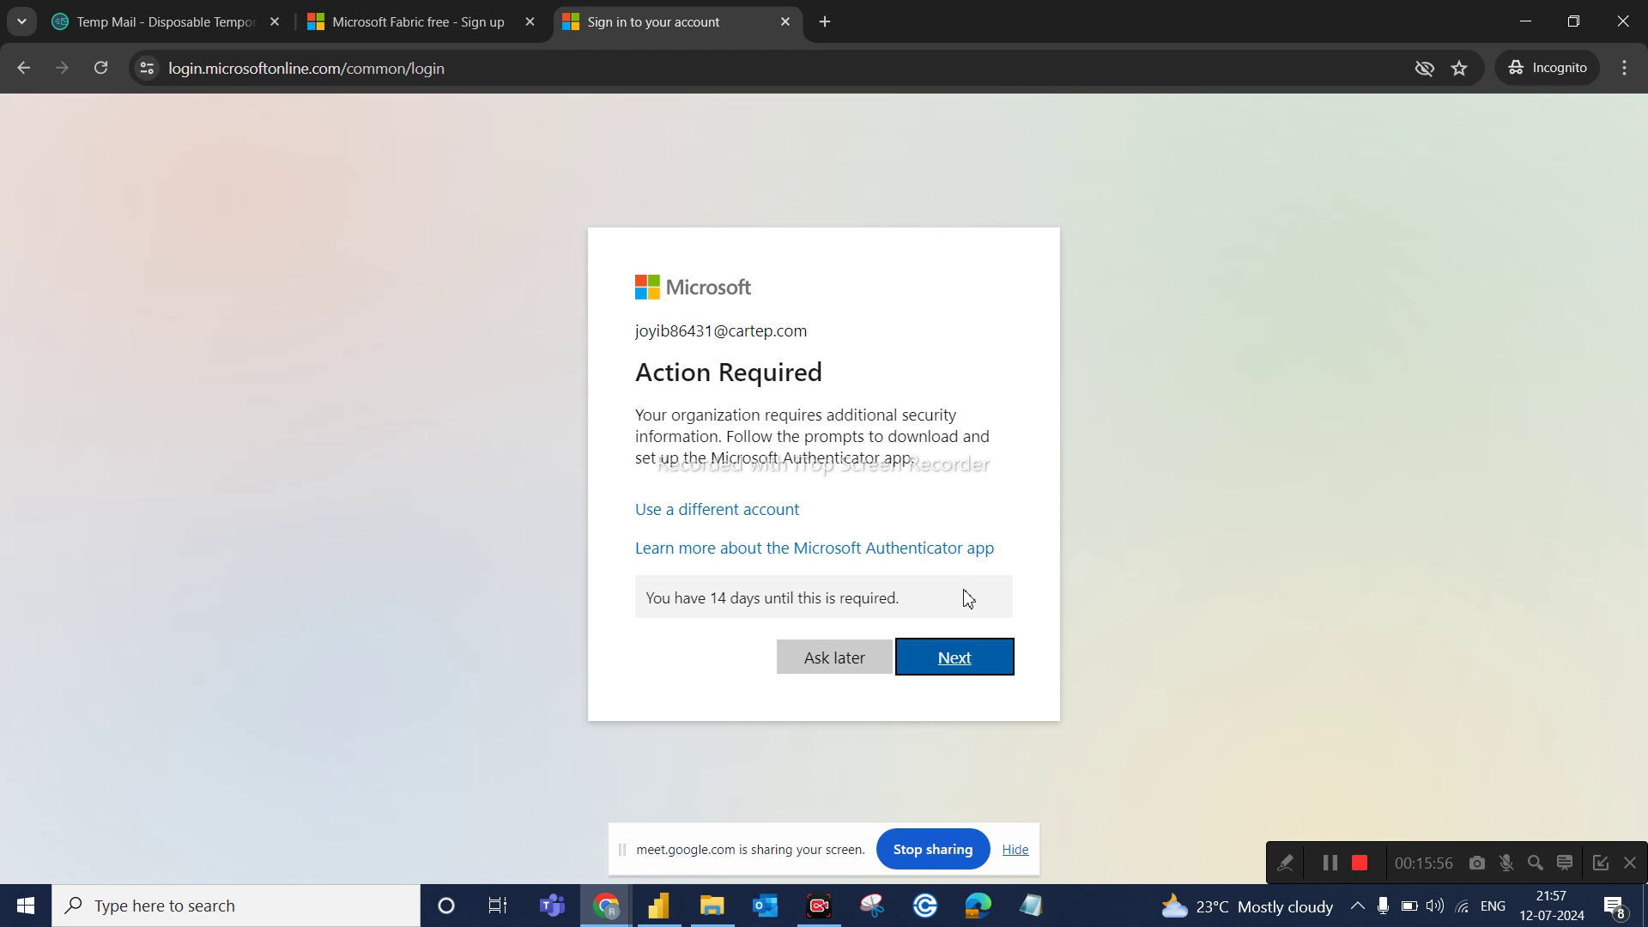
{"action": "left_click", "coordinate": [853, 668]}
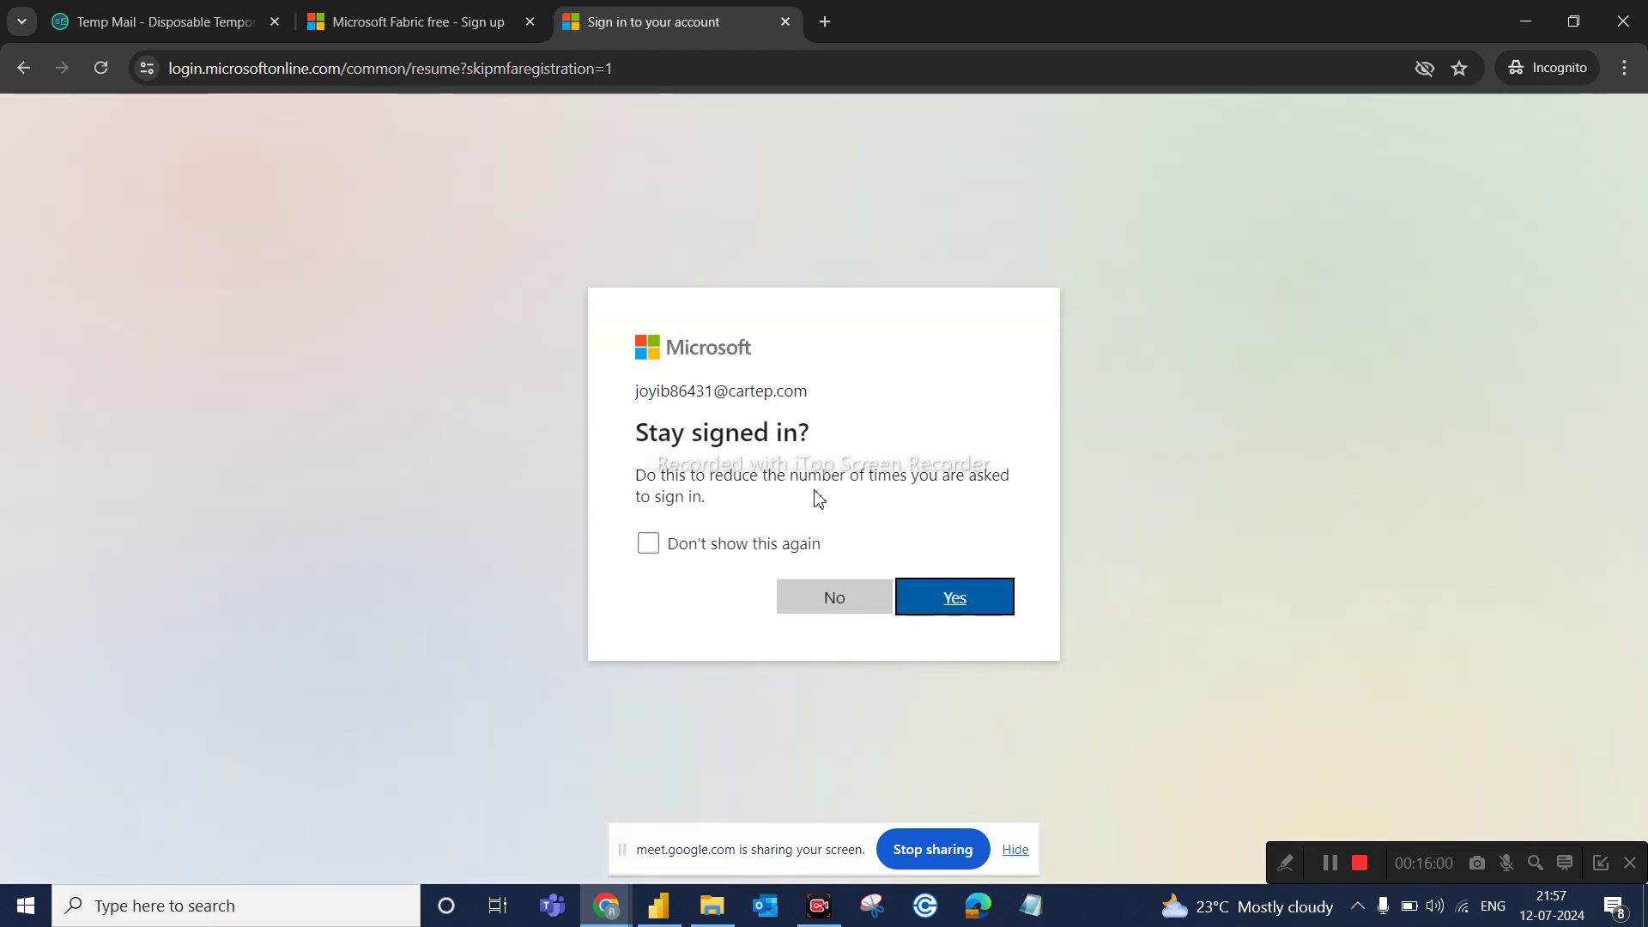
{"action": "left_click", "coordinate": [951, 598]}
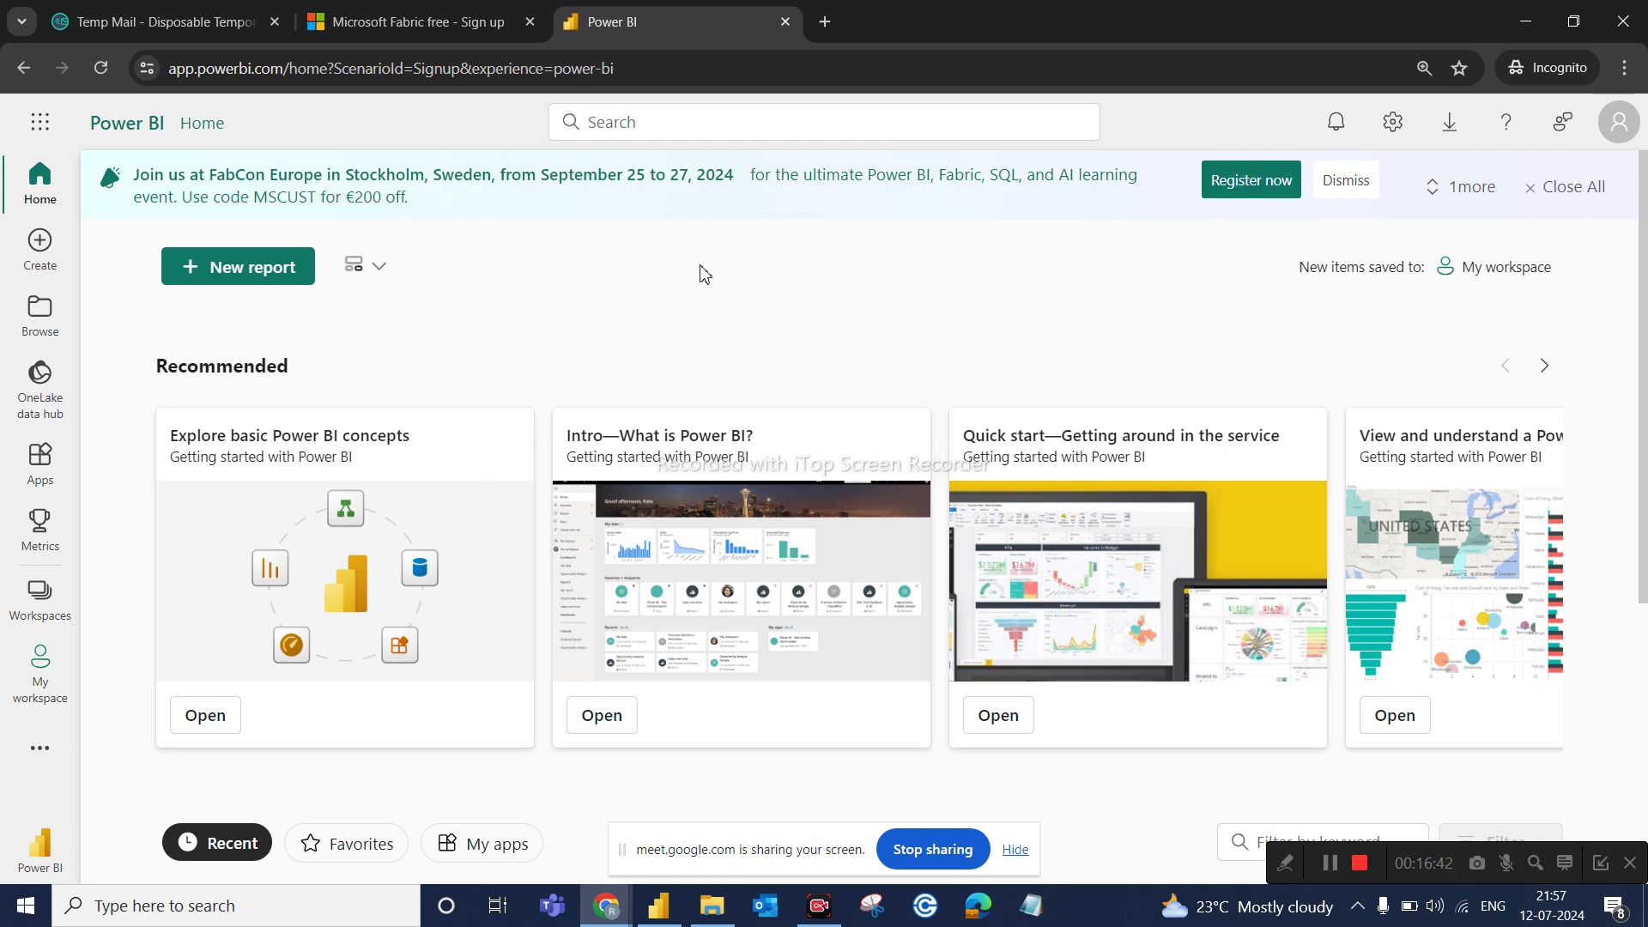
Dismiss the FabCon banner and close the Power BI app in Teams banner.
{"action": "left_click", "coordinate": [1335, 185]}
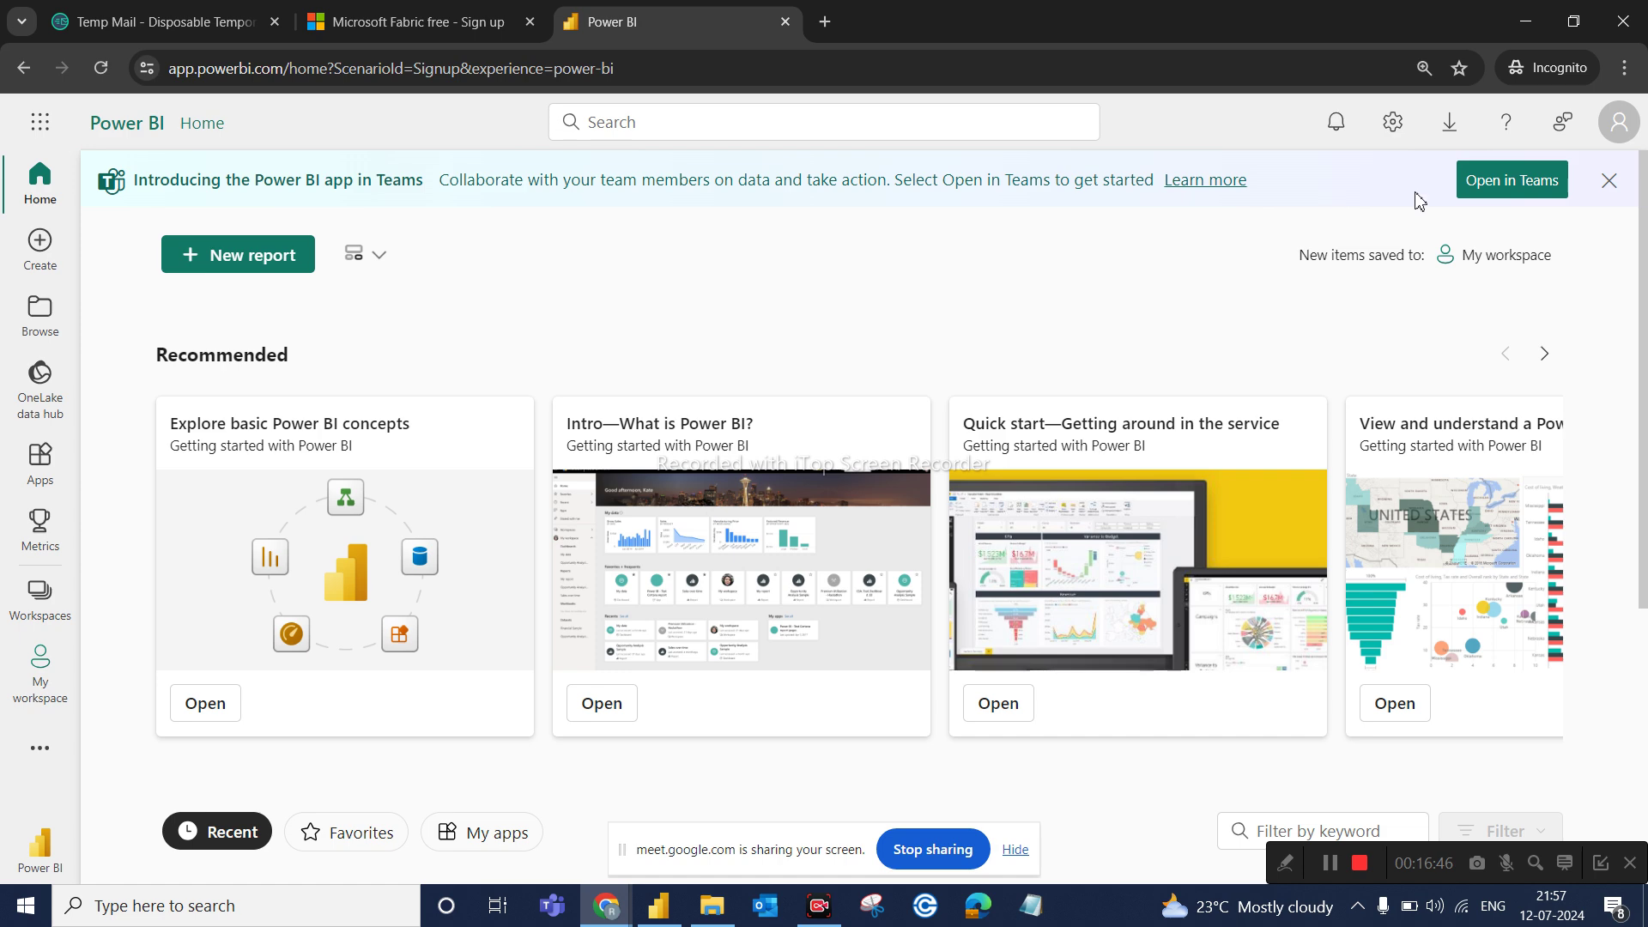
{"action": "left_click", "coordinate": [1609, 181]}
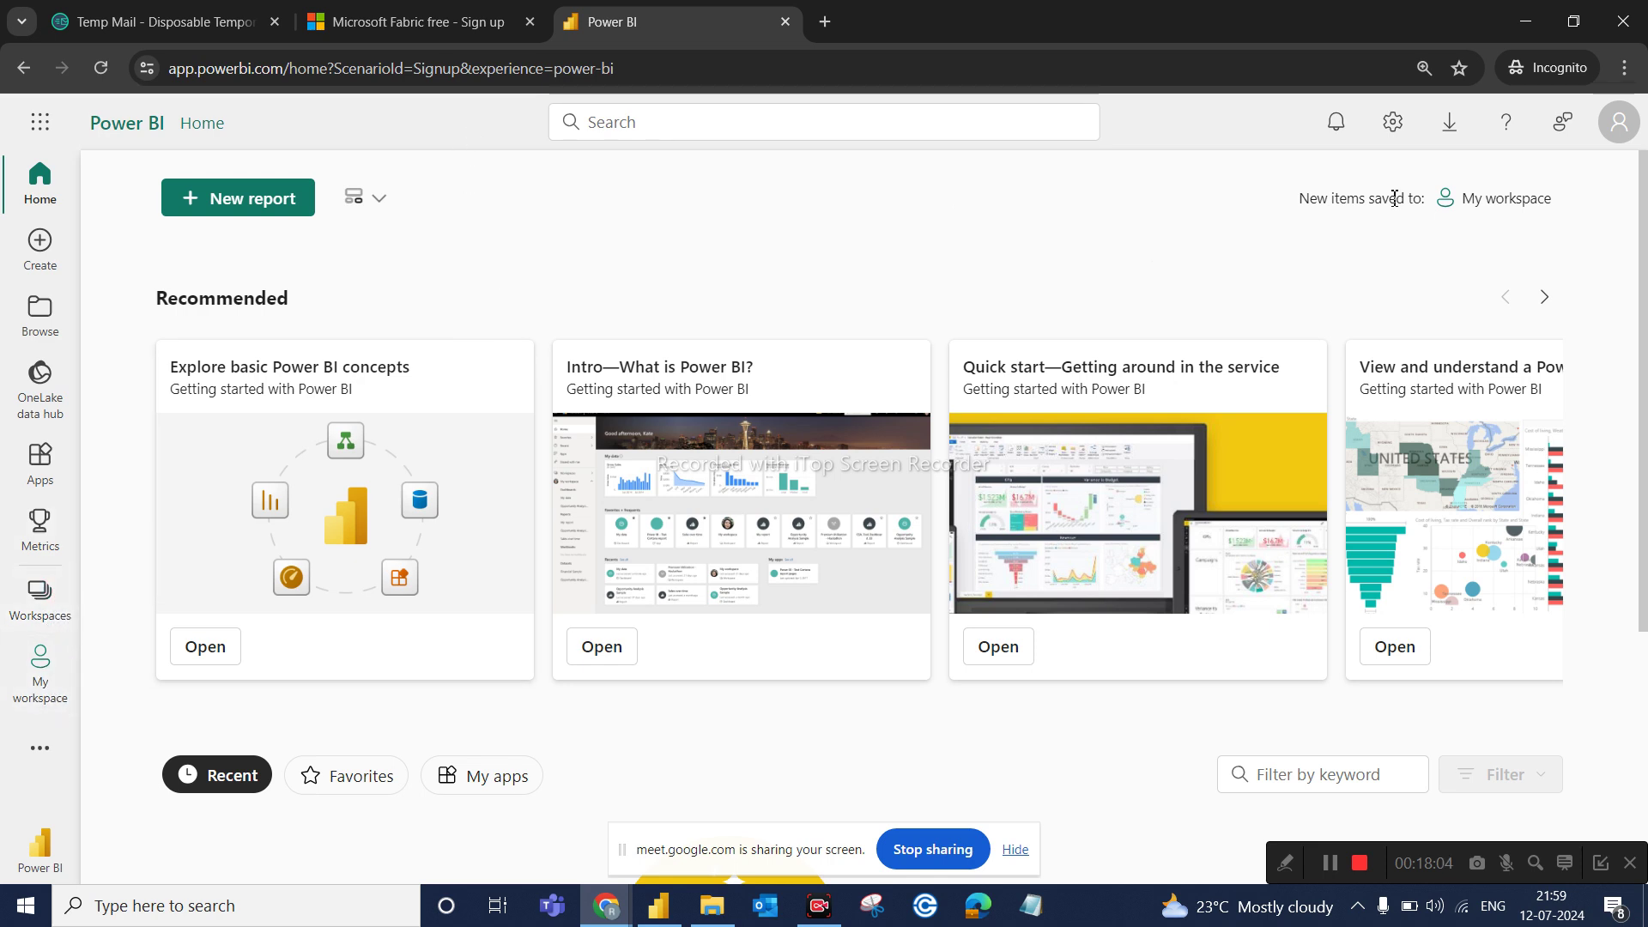
Open the profile panel to confirm the account's licence type is Free account.
{"action": "left_click", "coordinate": [1393, 122]}
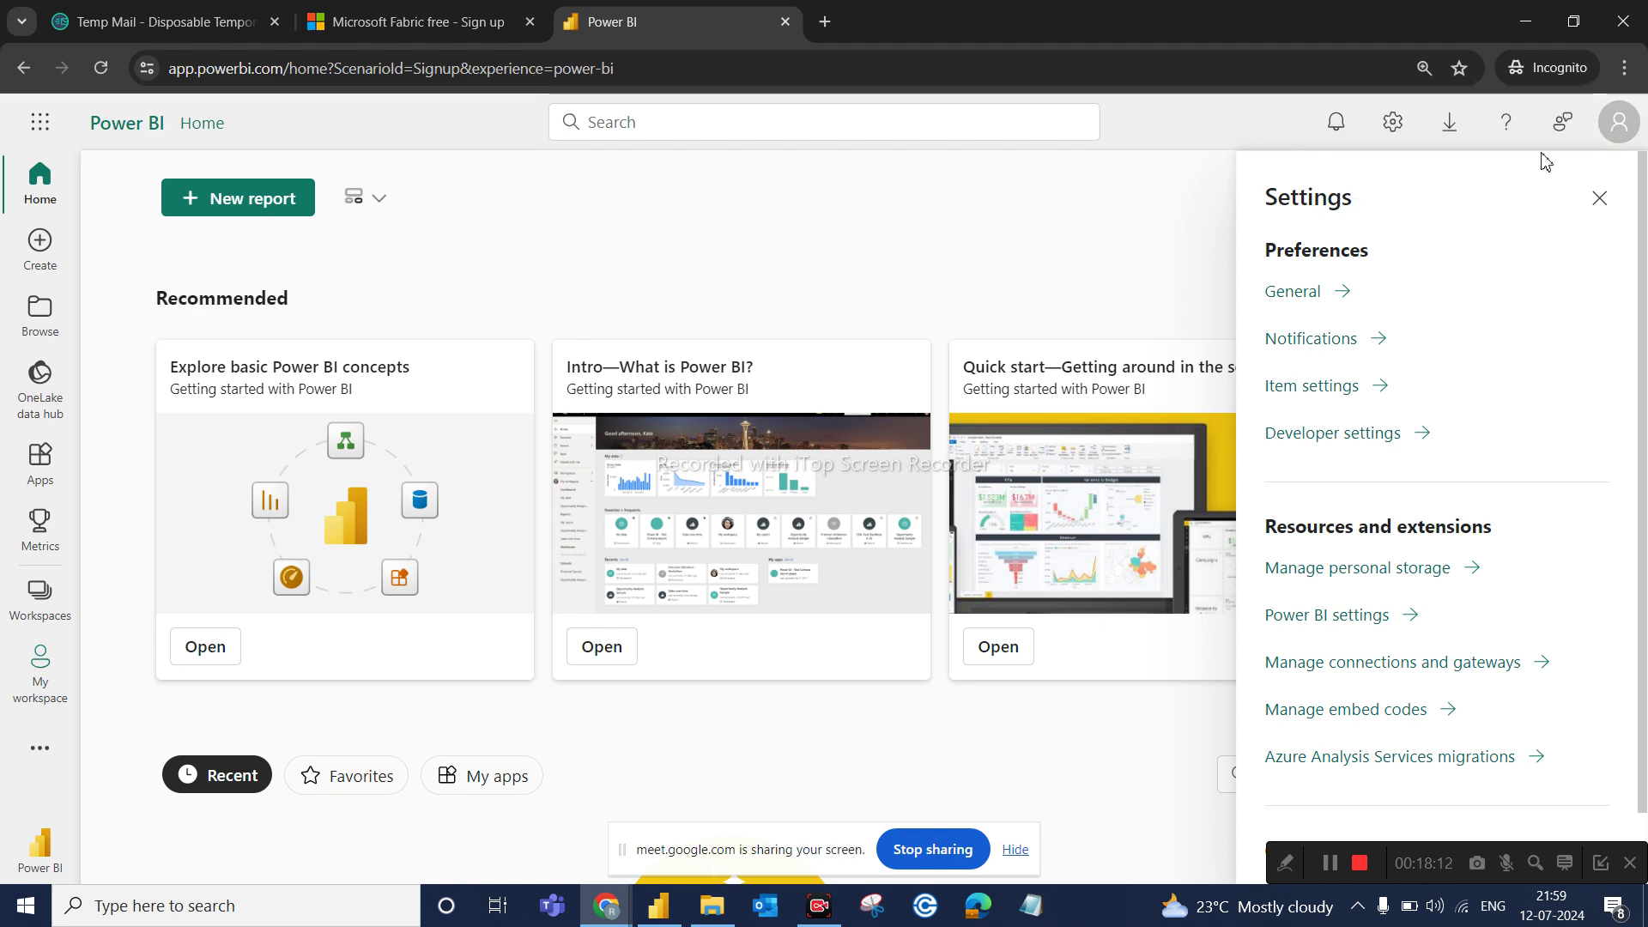
{"action": "left_click", "coordinate": [1599, 199]}
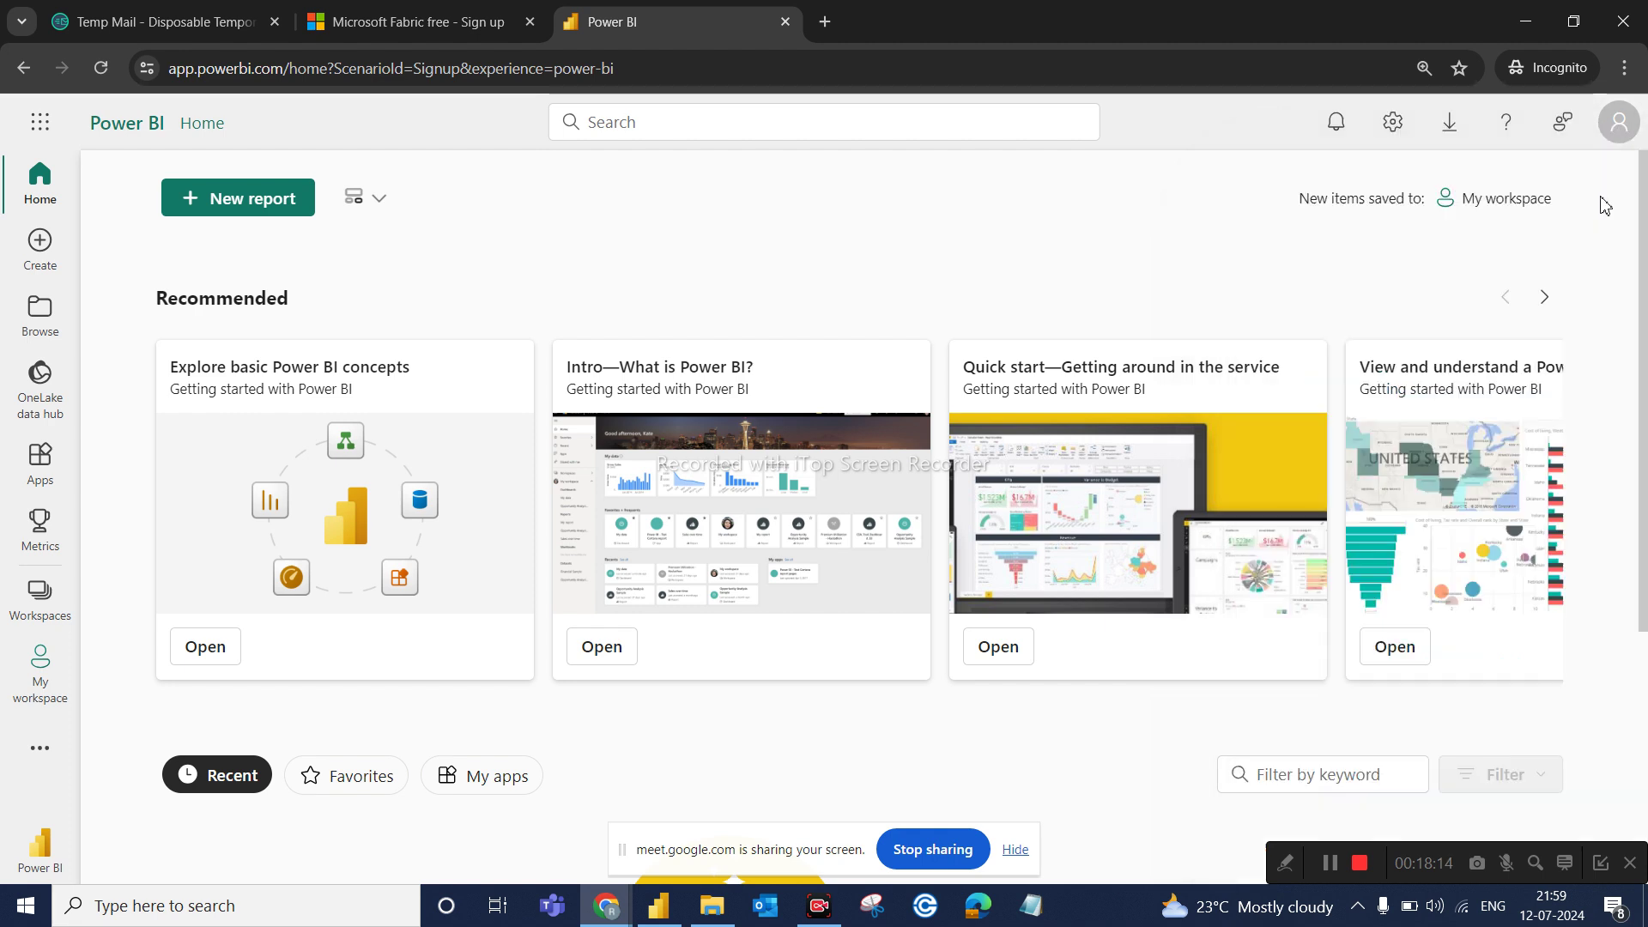
{"action": "left_click", "coordinate": [1625, 137]}
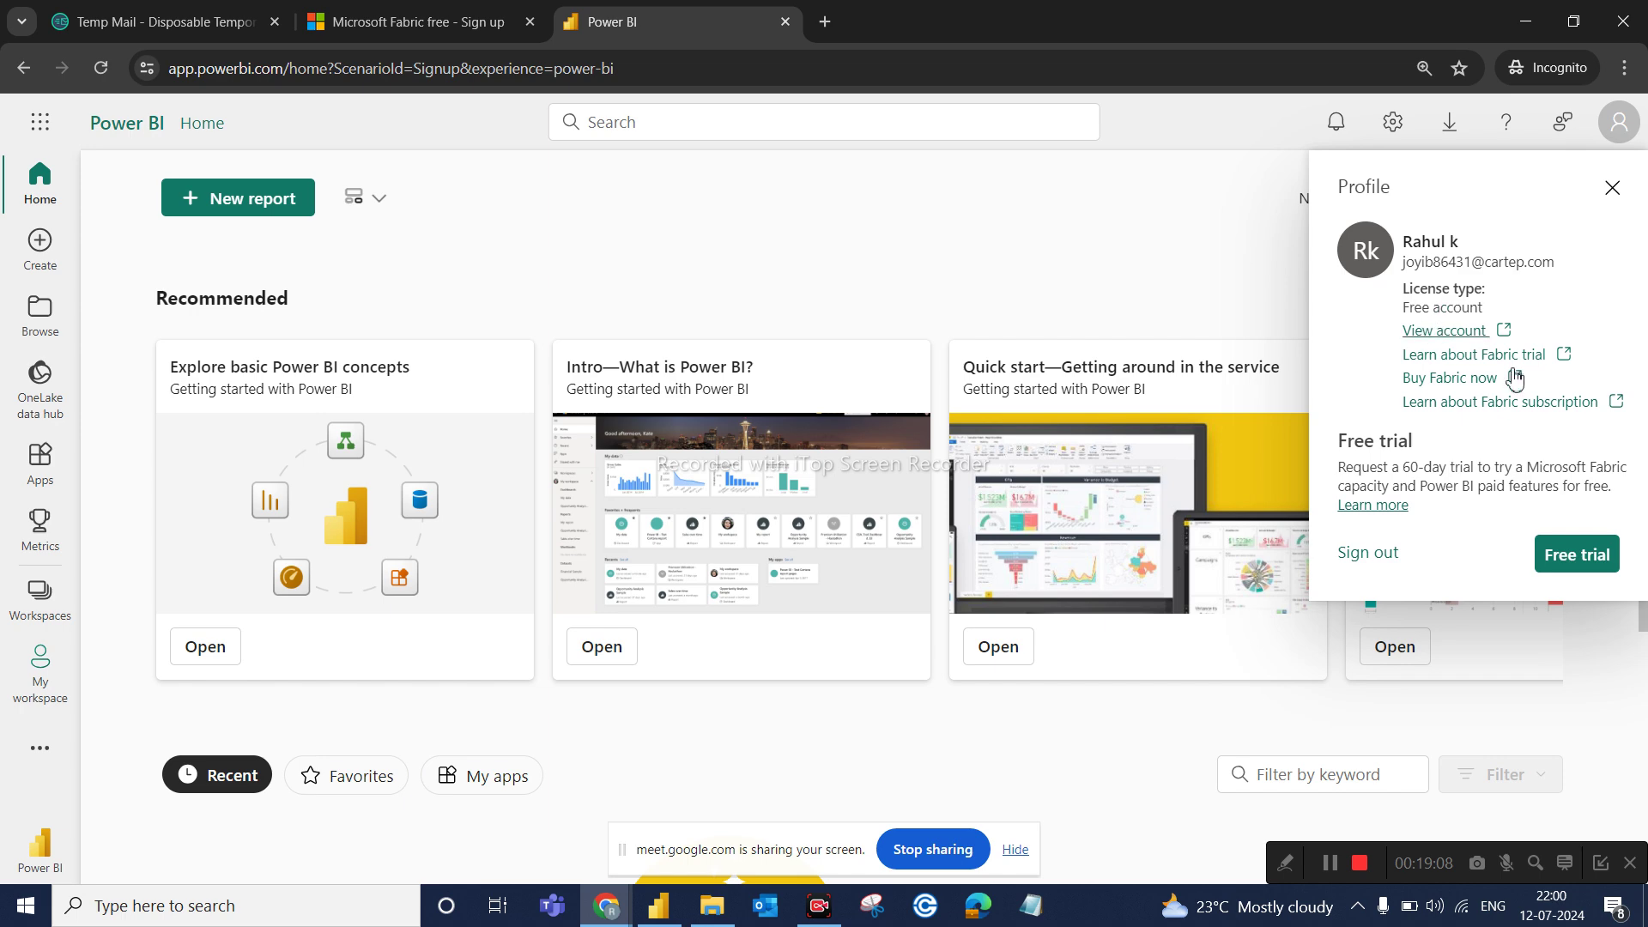
Start the free Microsoft Fabric trial and verify the profile shows 59 days left.
{"action": "left_click", "coordinate": [1576, 558]}
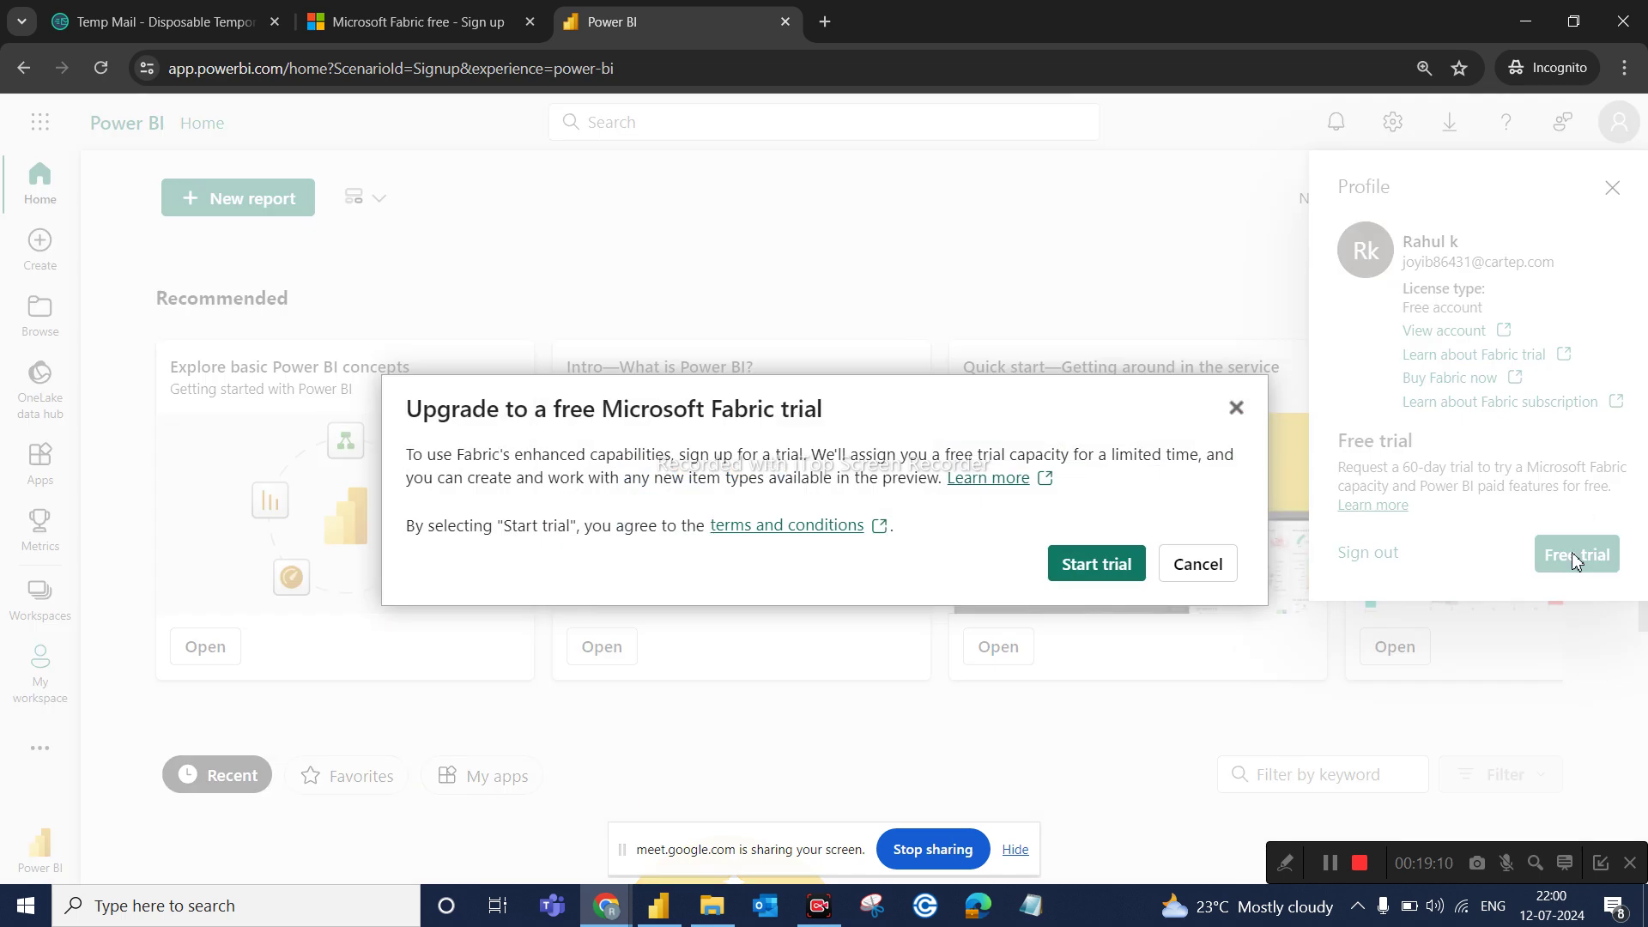
{"action": "left_click", "coordinate": [1131, 567]}
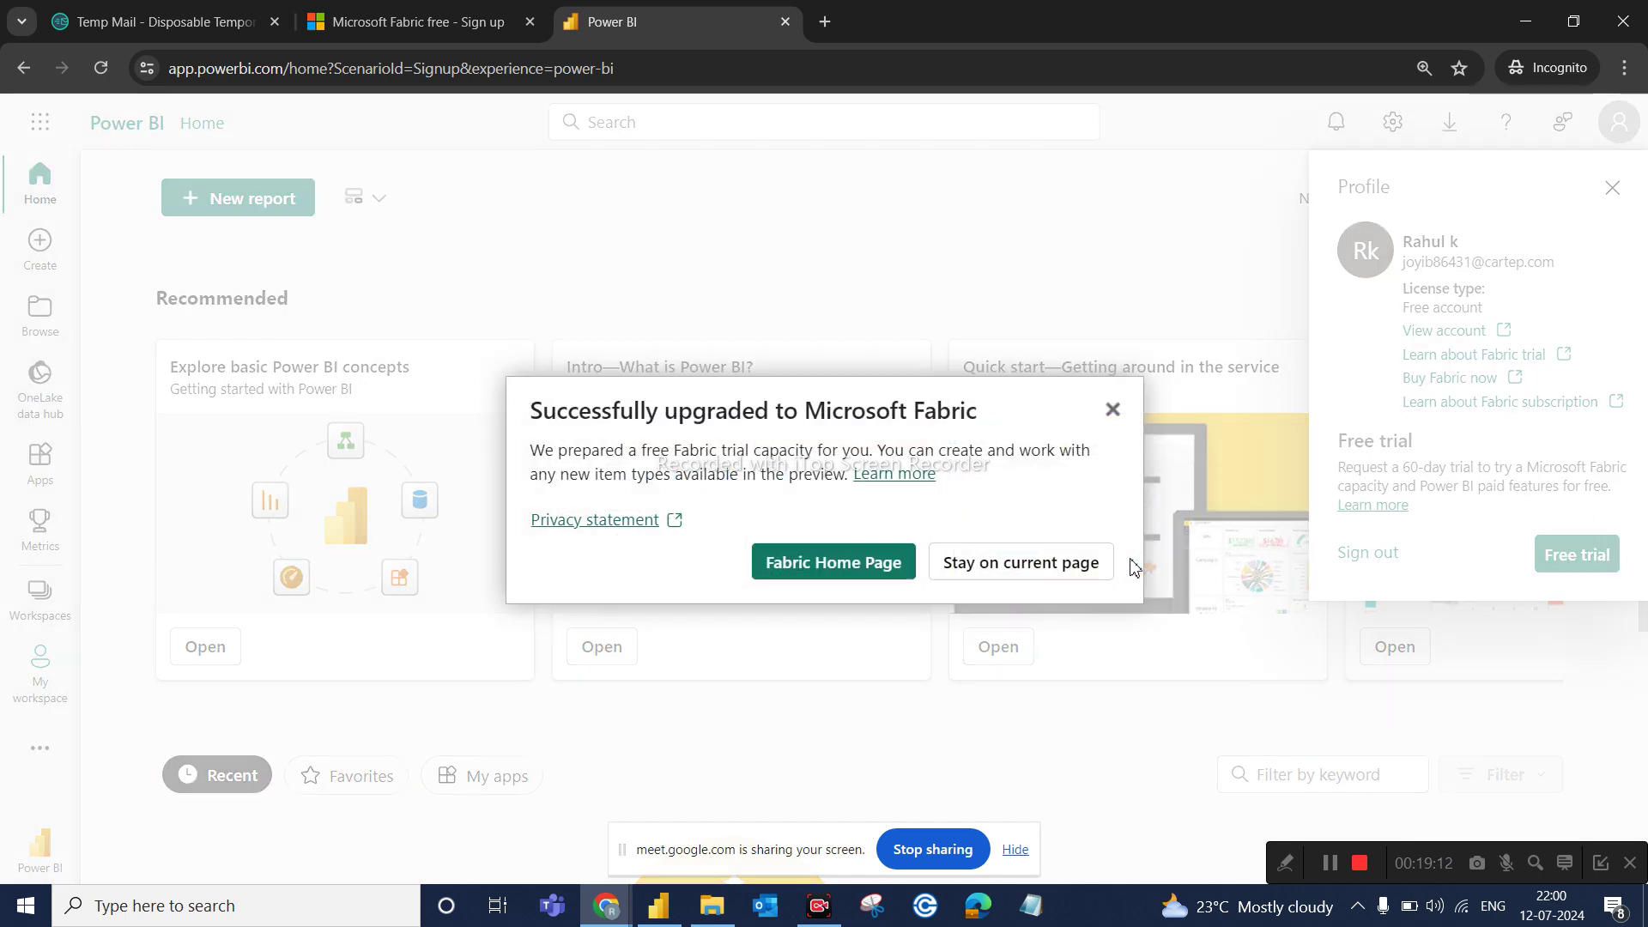
{"action": "left_click", "coordinate": [989, 567]}
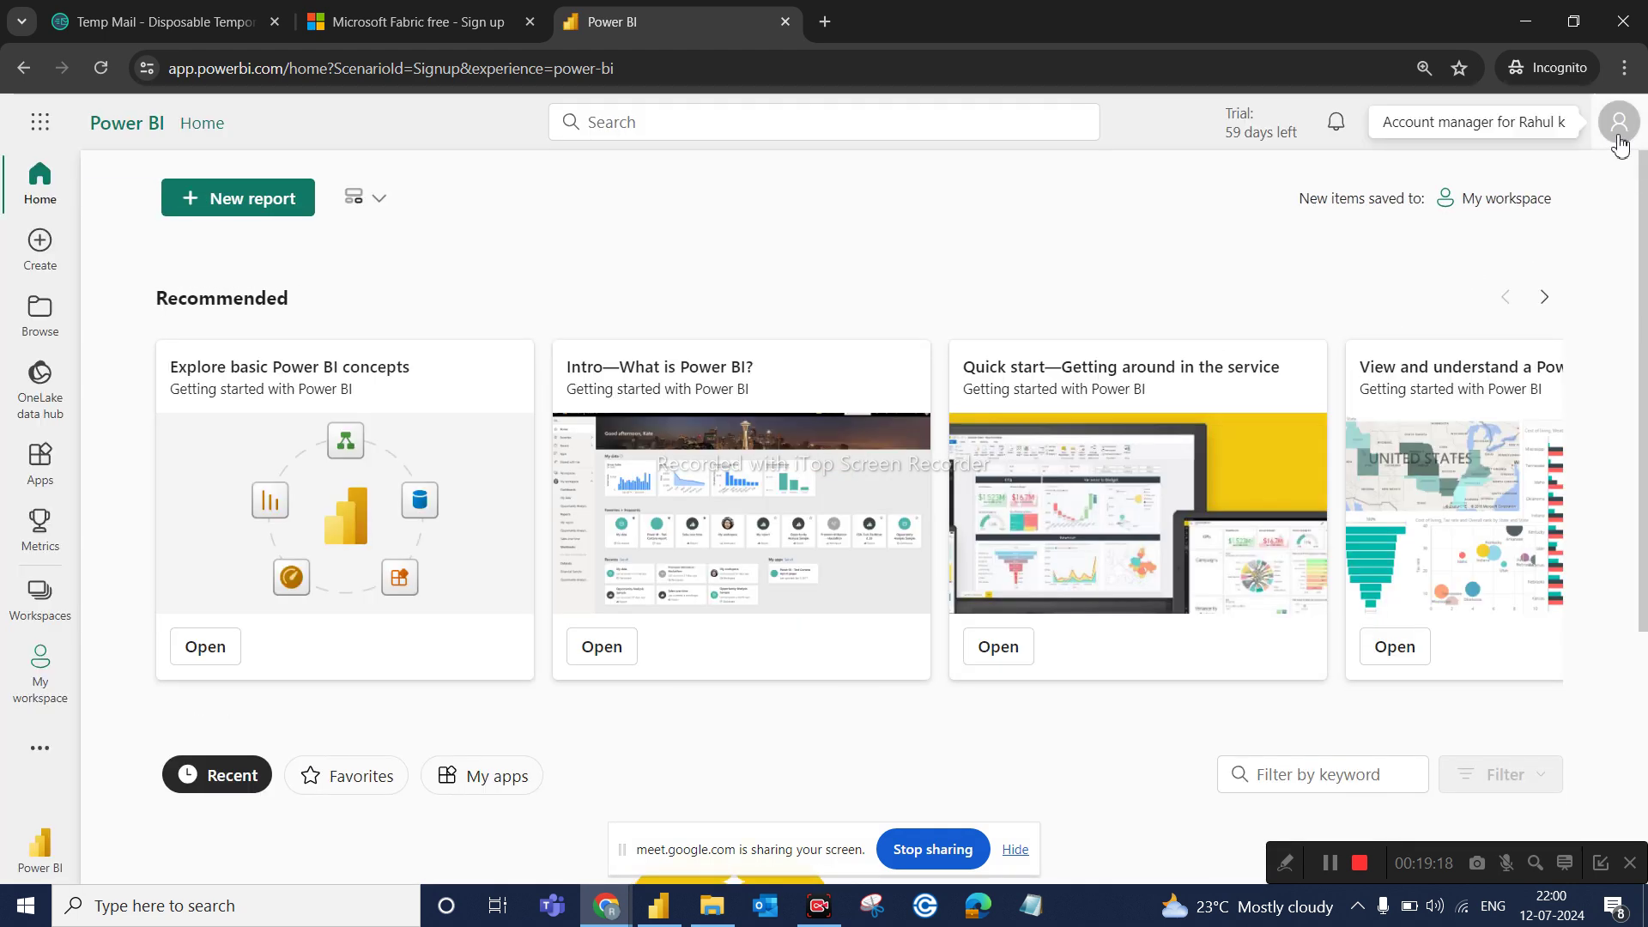
{"action": "left_click", "coordinate": [1619, 138]}
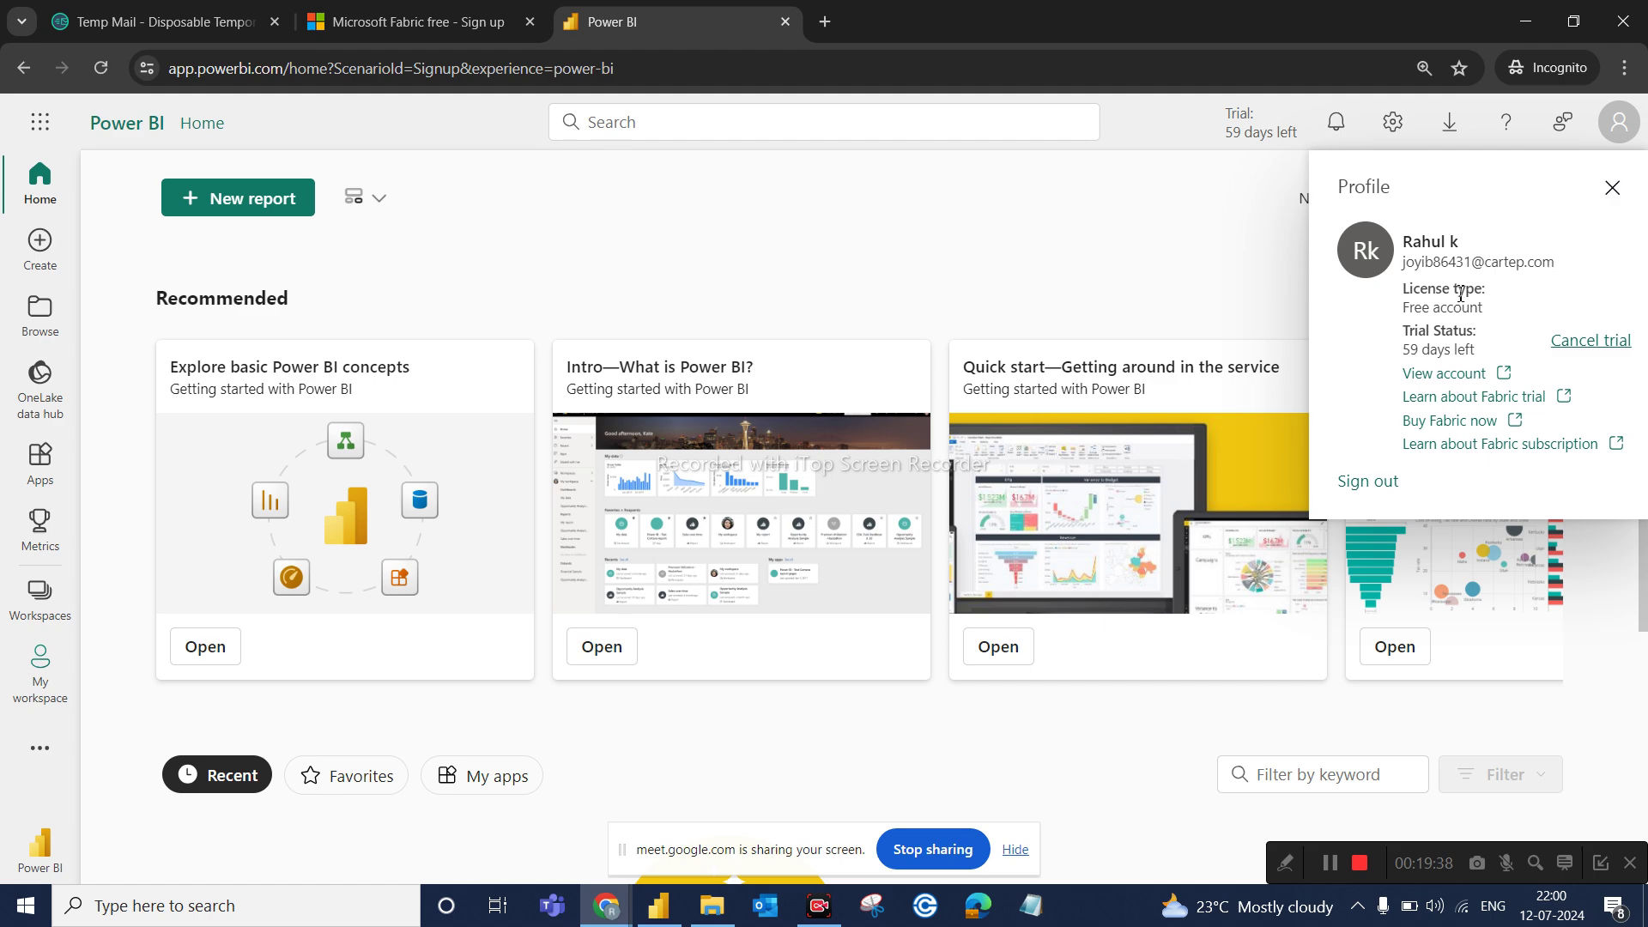
{"action": "left_click", "coordinate": [1612, 189]}
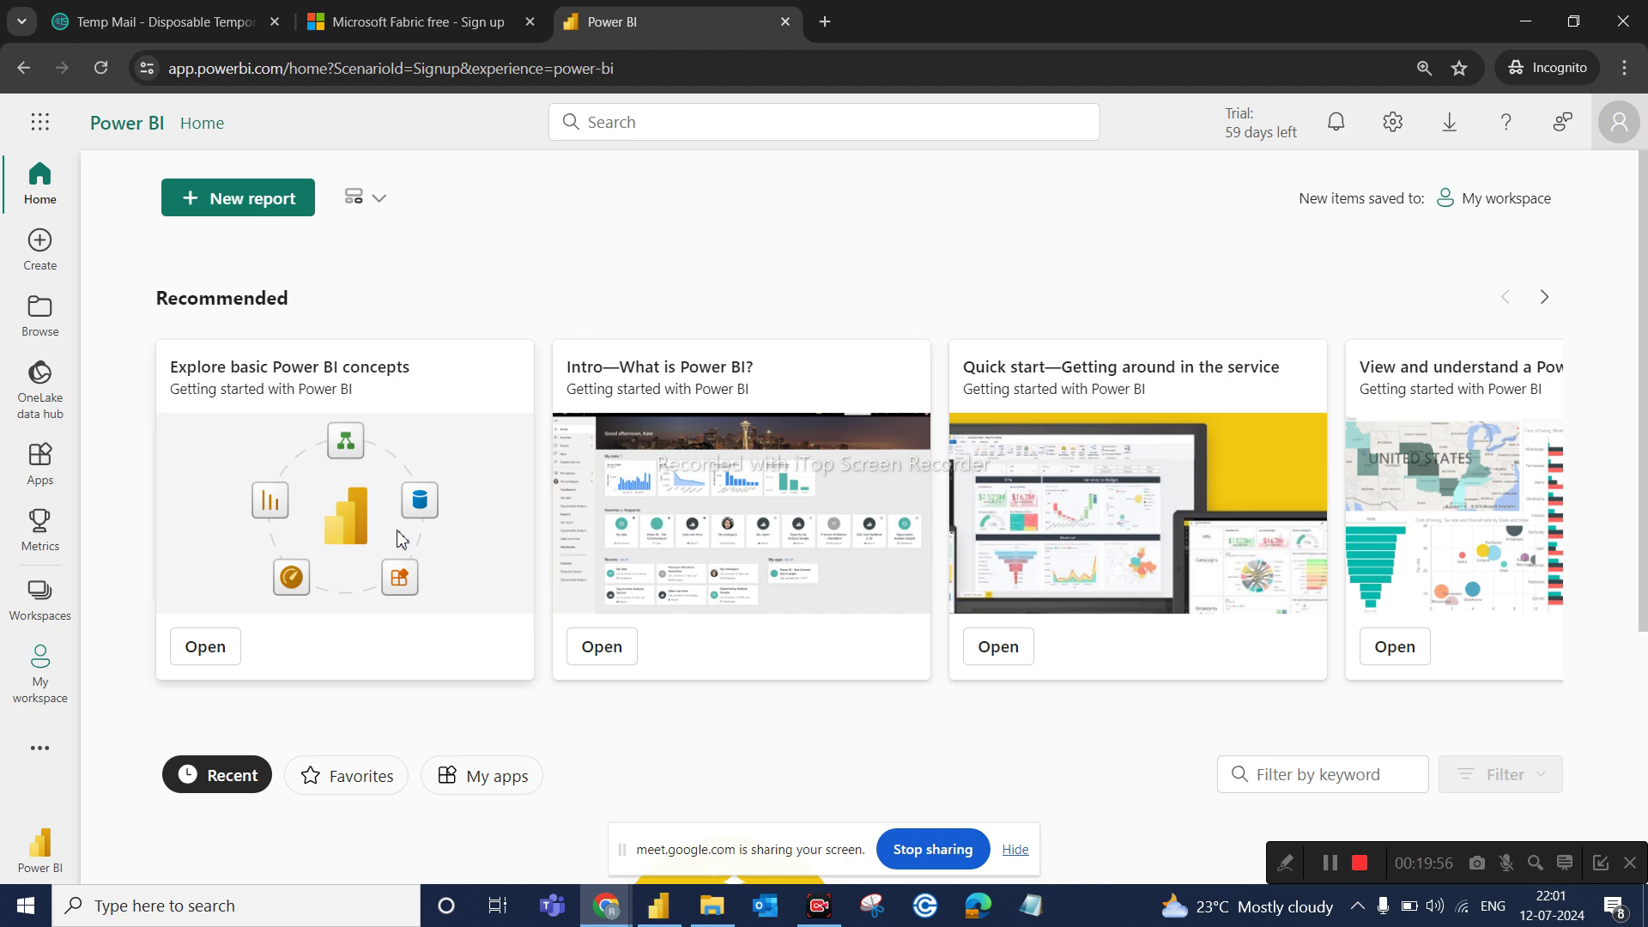
Create a new workspace named Rahultest from the Workspaces list and apply it.
{"action": "left_click", "coordinate": [45, 604]}
{"action": "left_click", "coordinate": [41, 601]}
{"action": "left_click", "coordinate": [40, 601]}
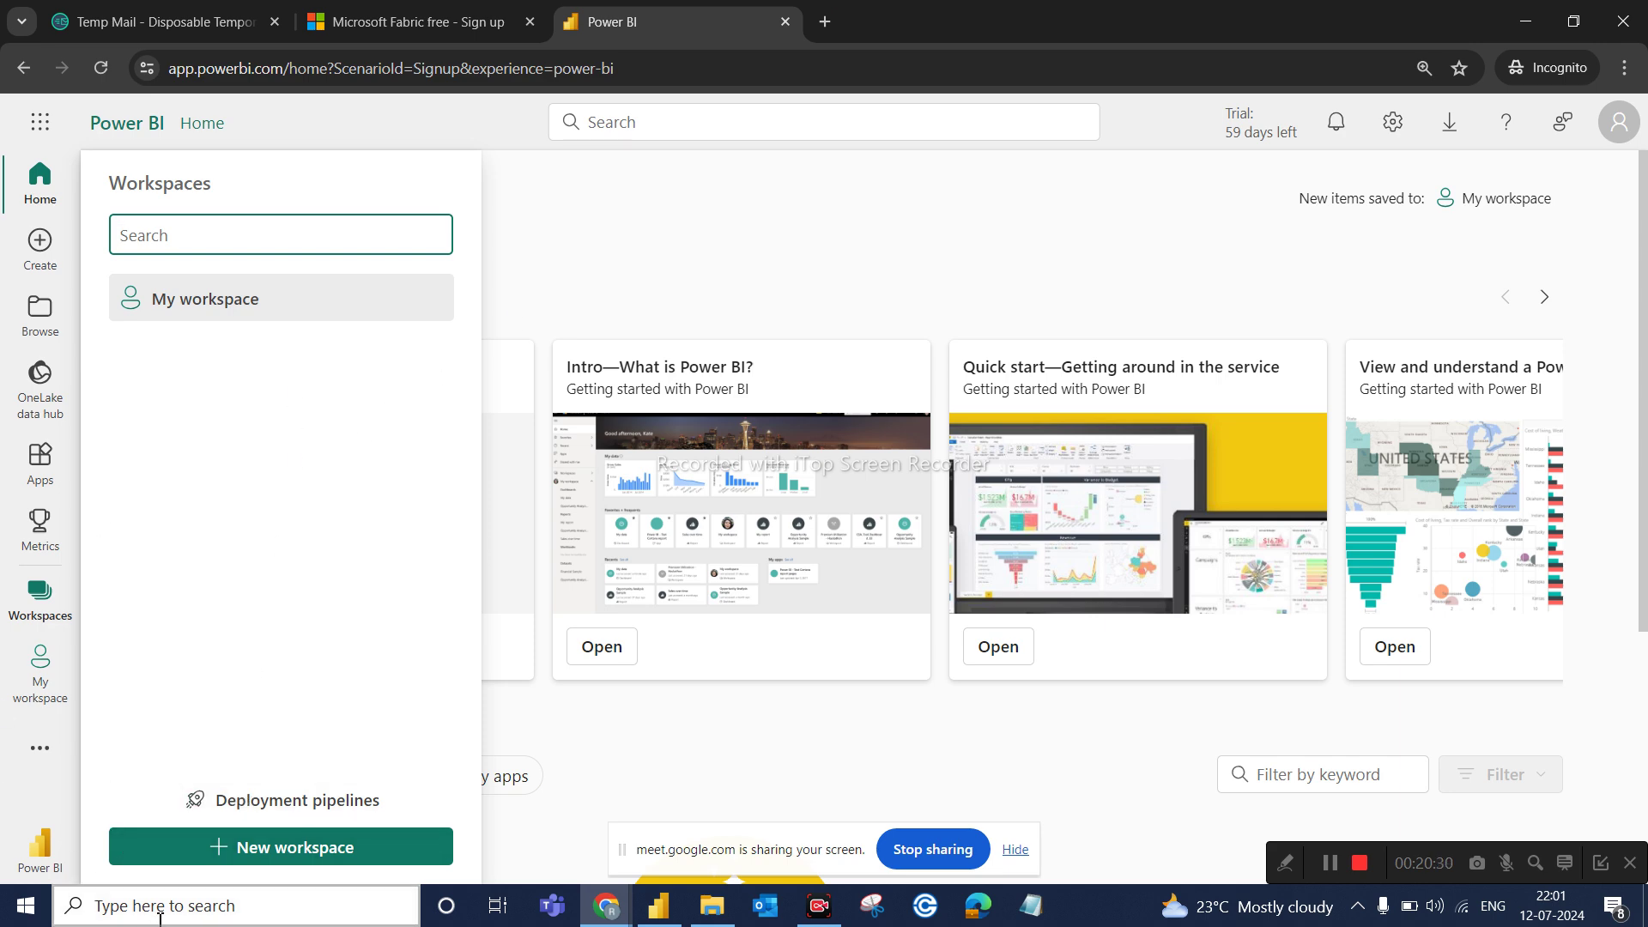
{"action": "left_click", "coordinate": [250, 847]}
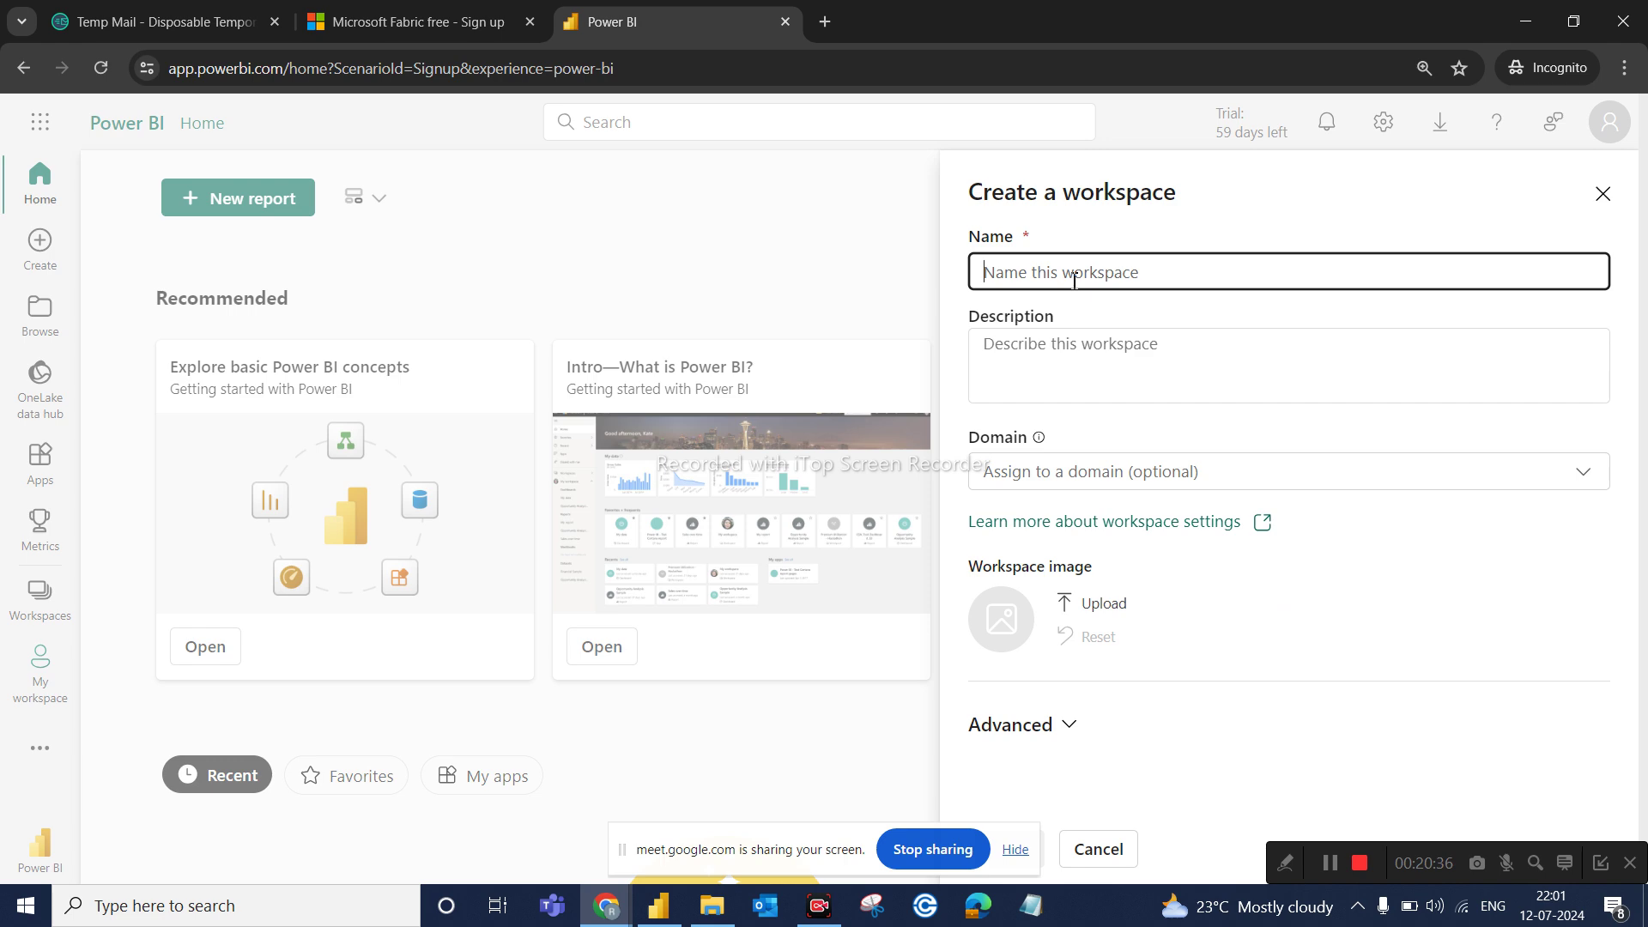
{"action": "type", "text": "Ra"}
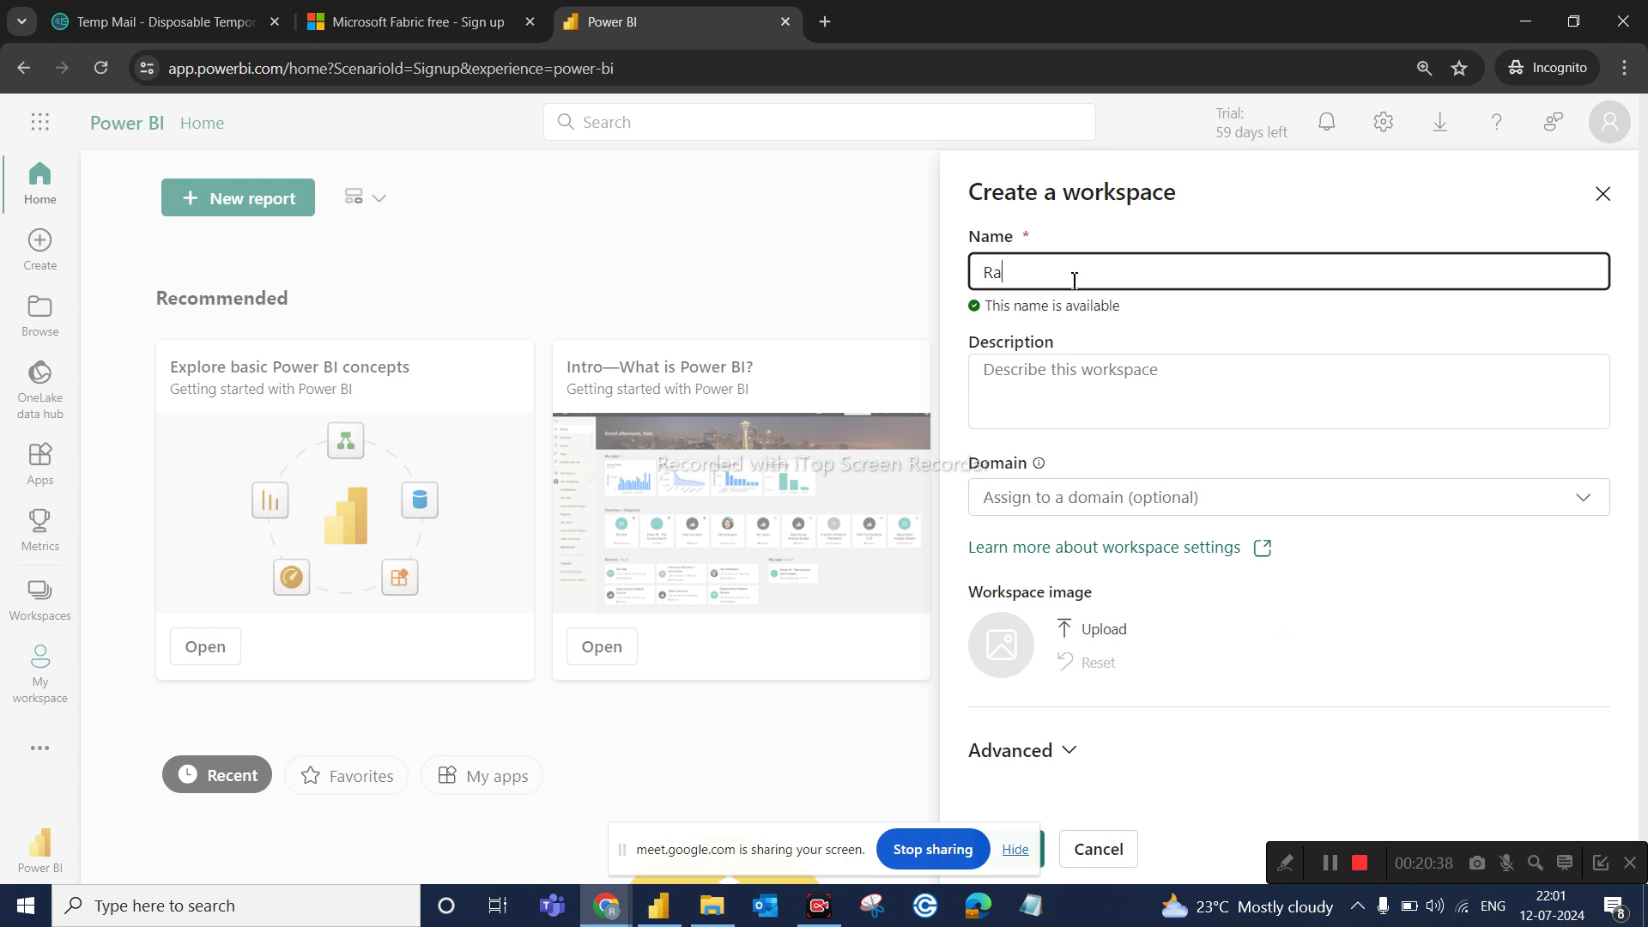
{"action": "type", "text": "hultest"}
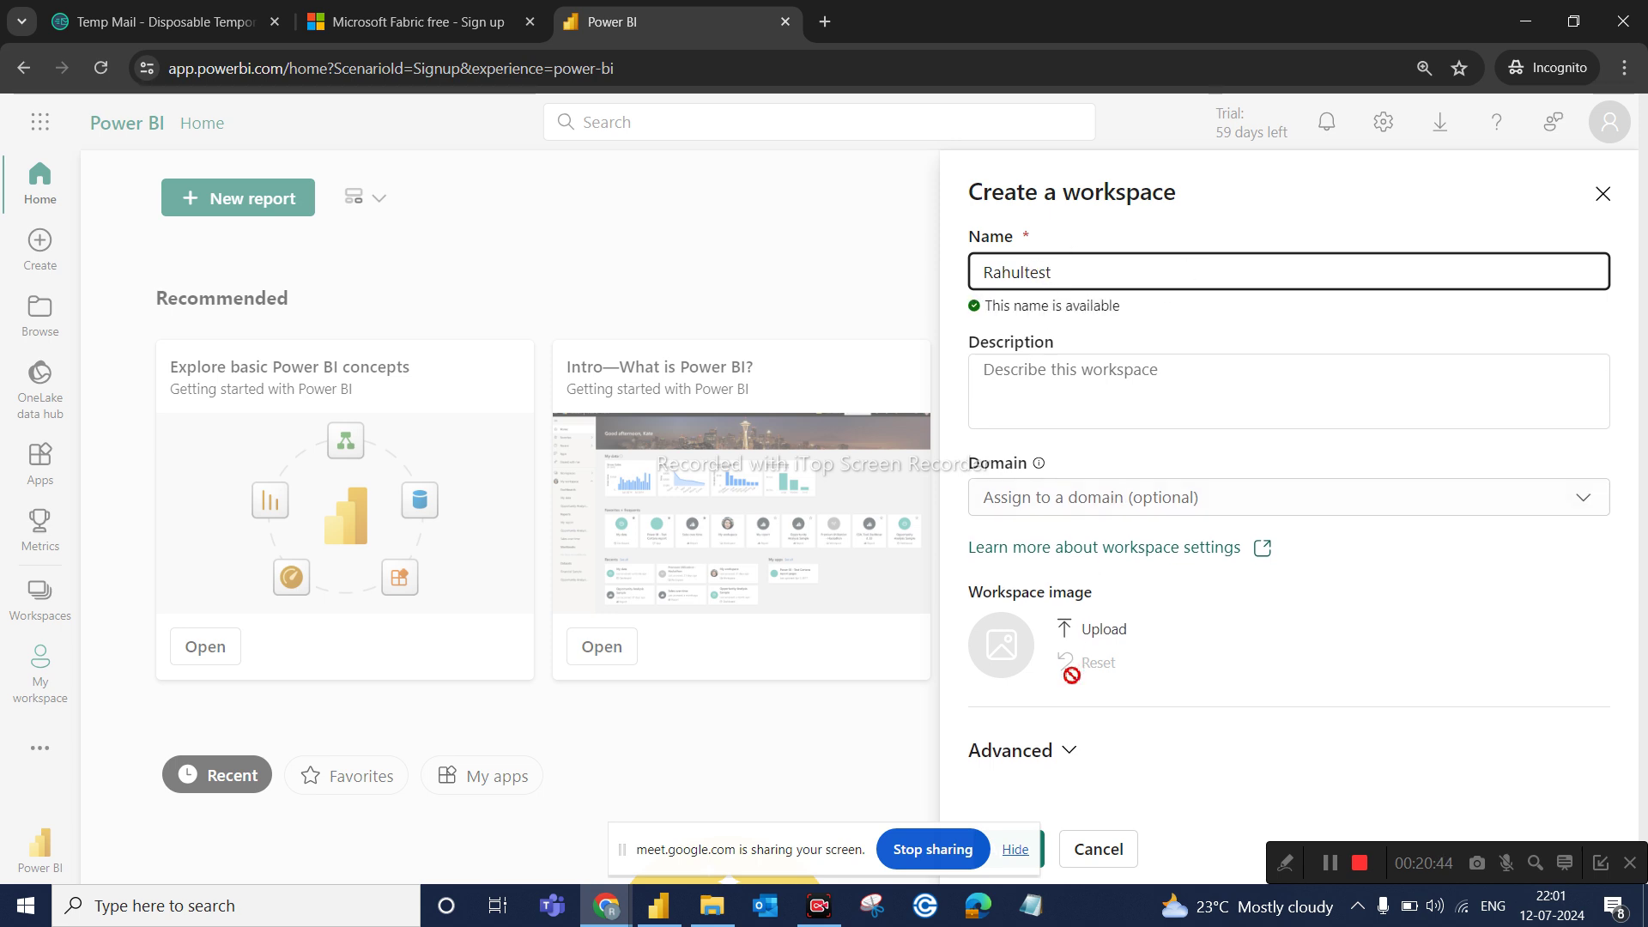
{"action": "left_click", "coordinate": [1010, 857]}
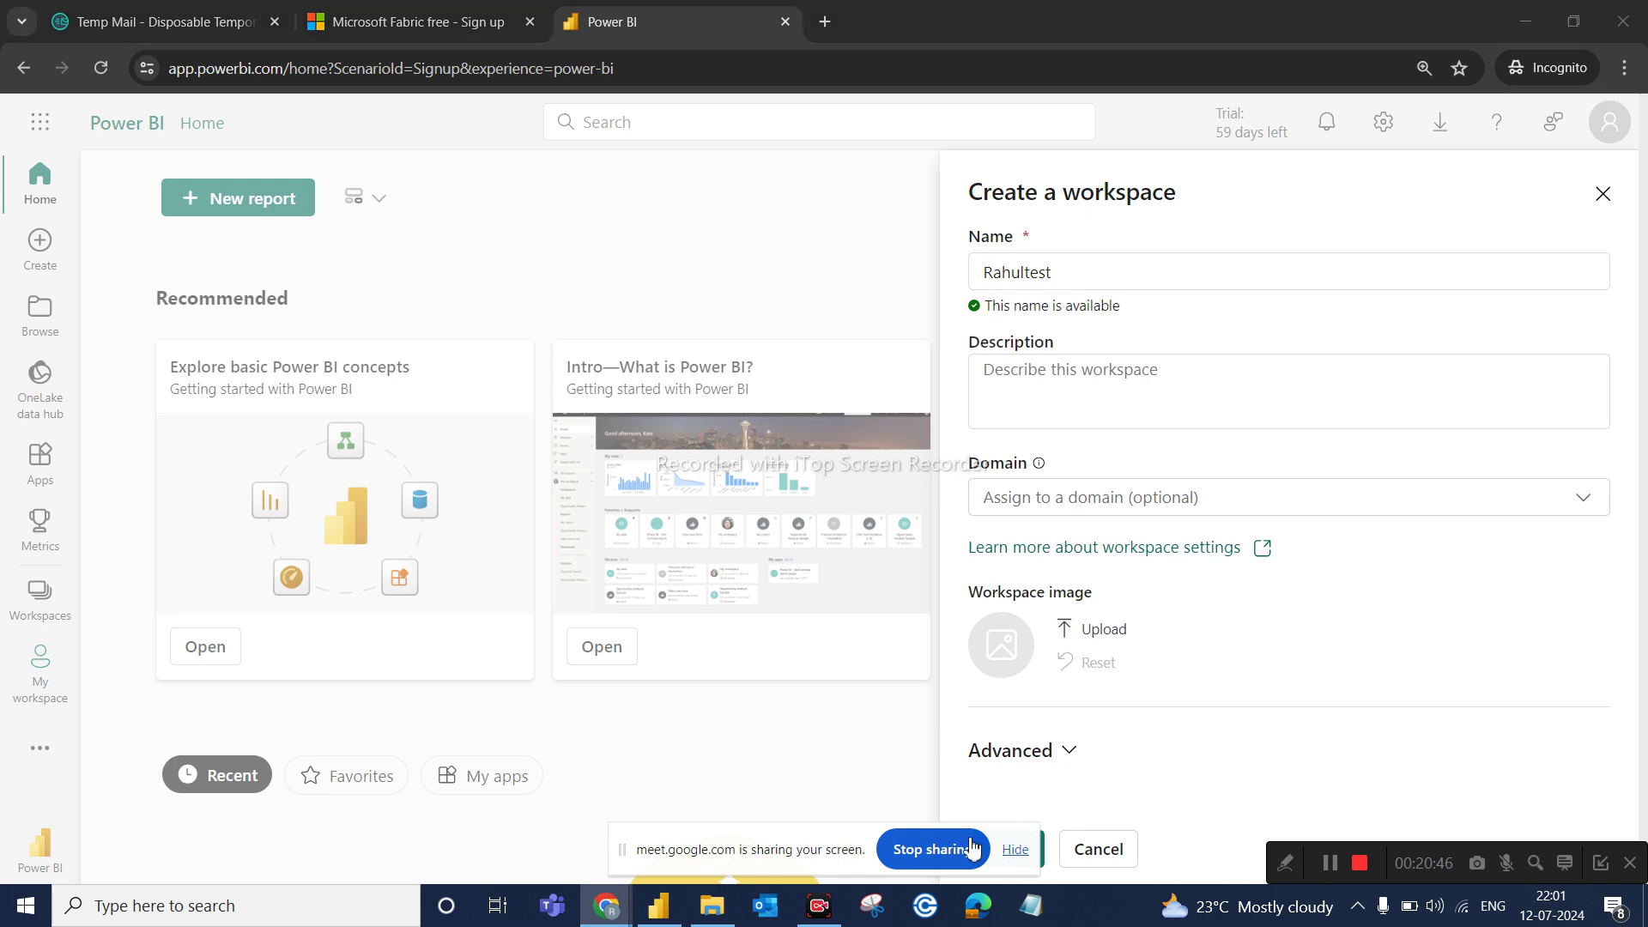
{"action": "left_click", "coordinate": [1014, 851]}
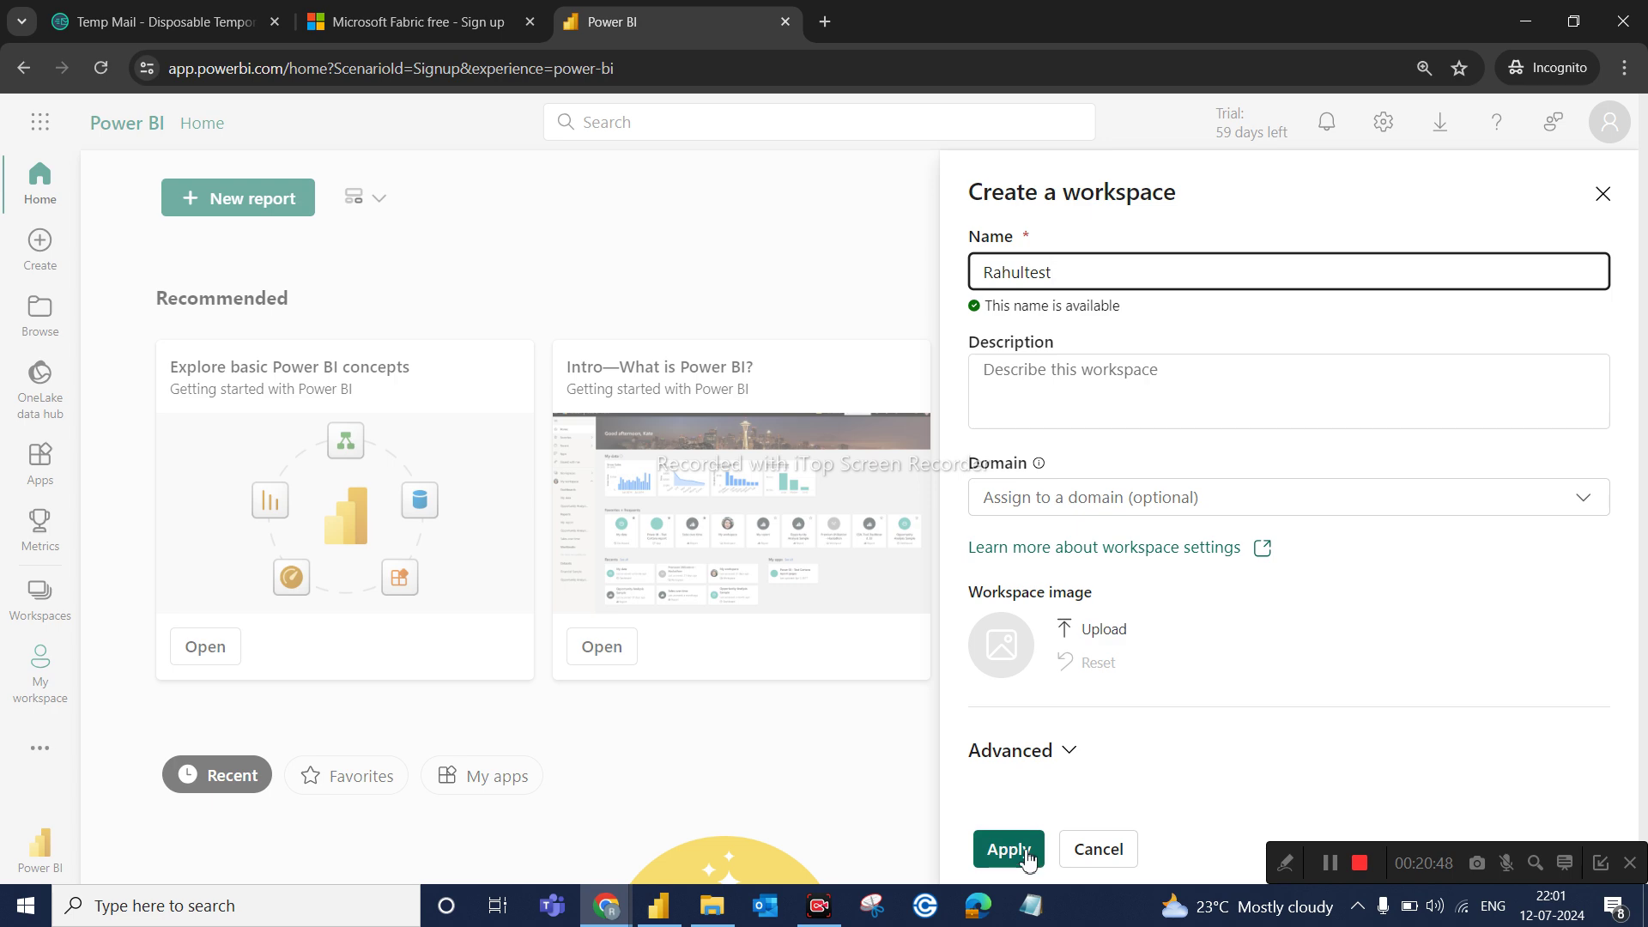
{"action": "left_click", "coordinate": [1009, 850]}
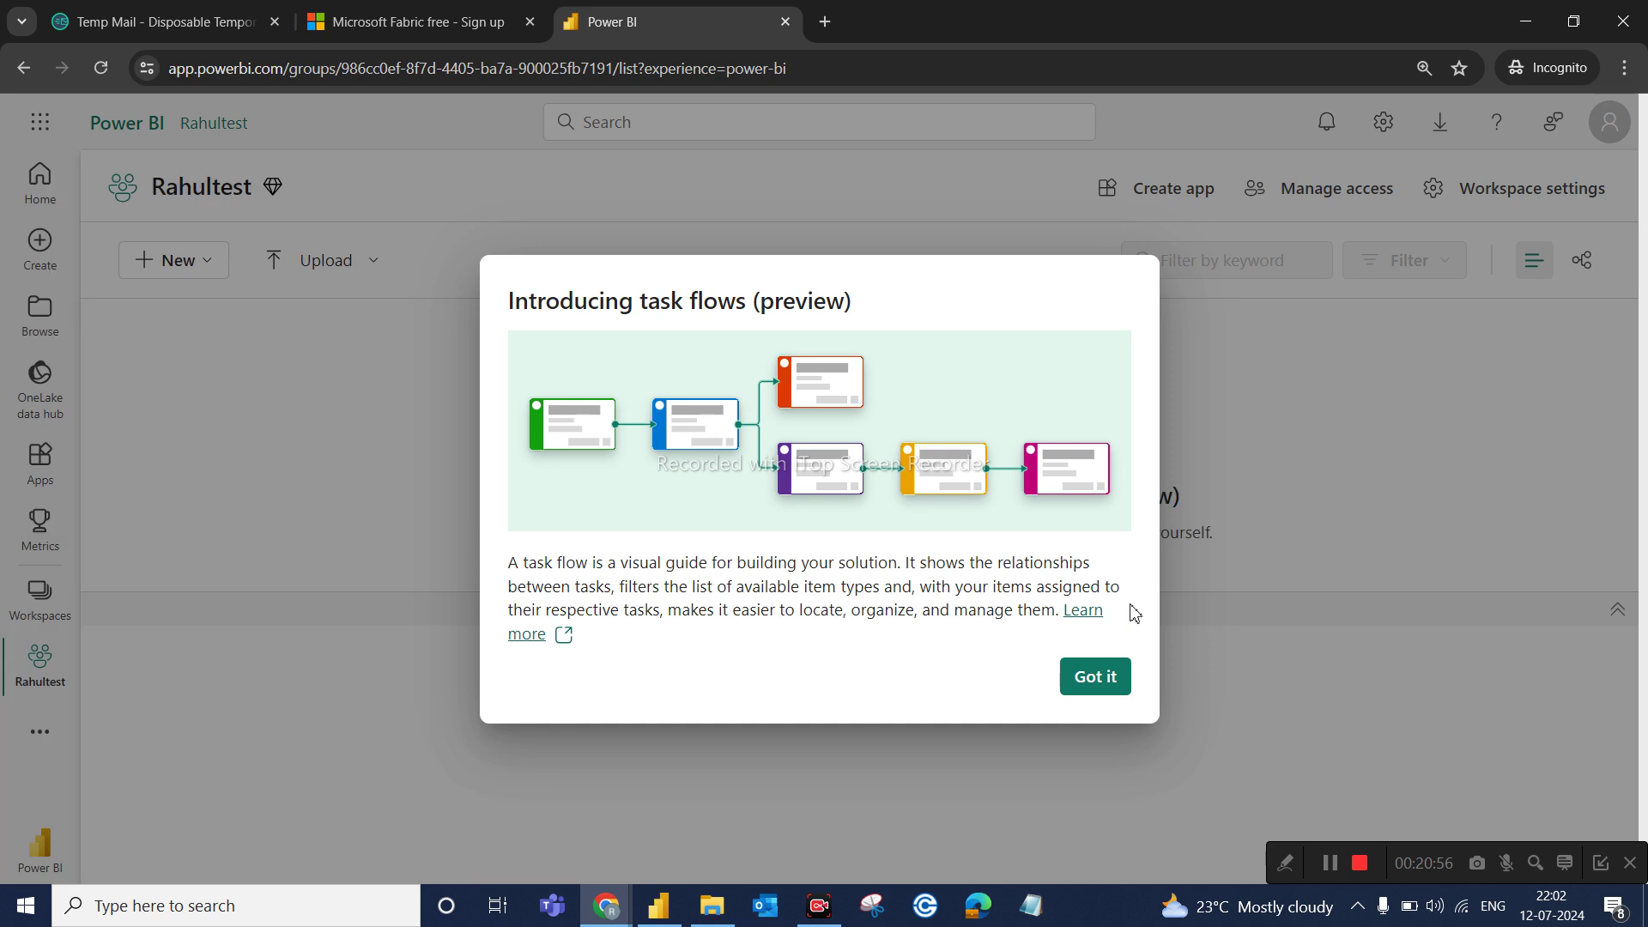
Dismiss the task flow prompts, reopen Rahultest from Workspaces and collapse its task flow area.
{"action": "left_click", "coordinate": [1090, 678]}
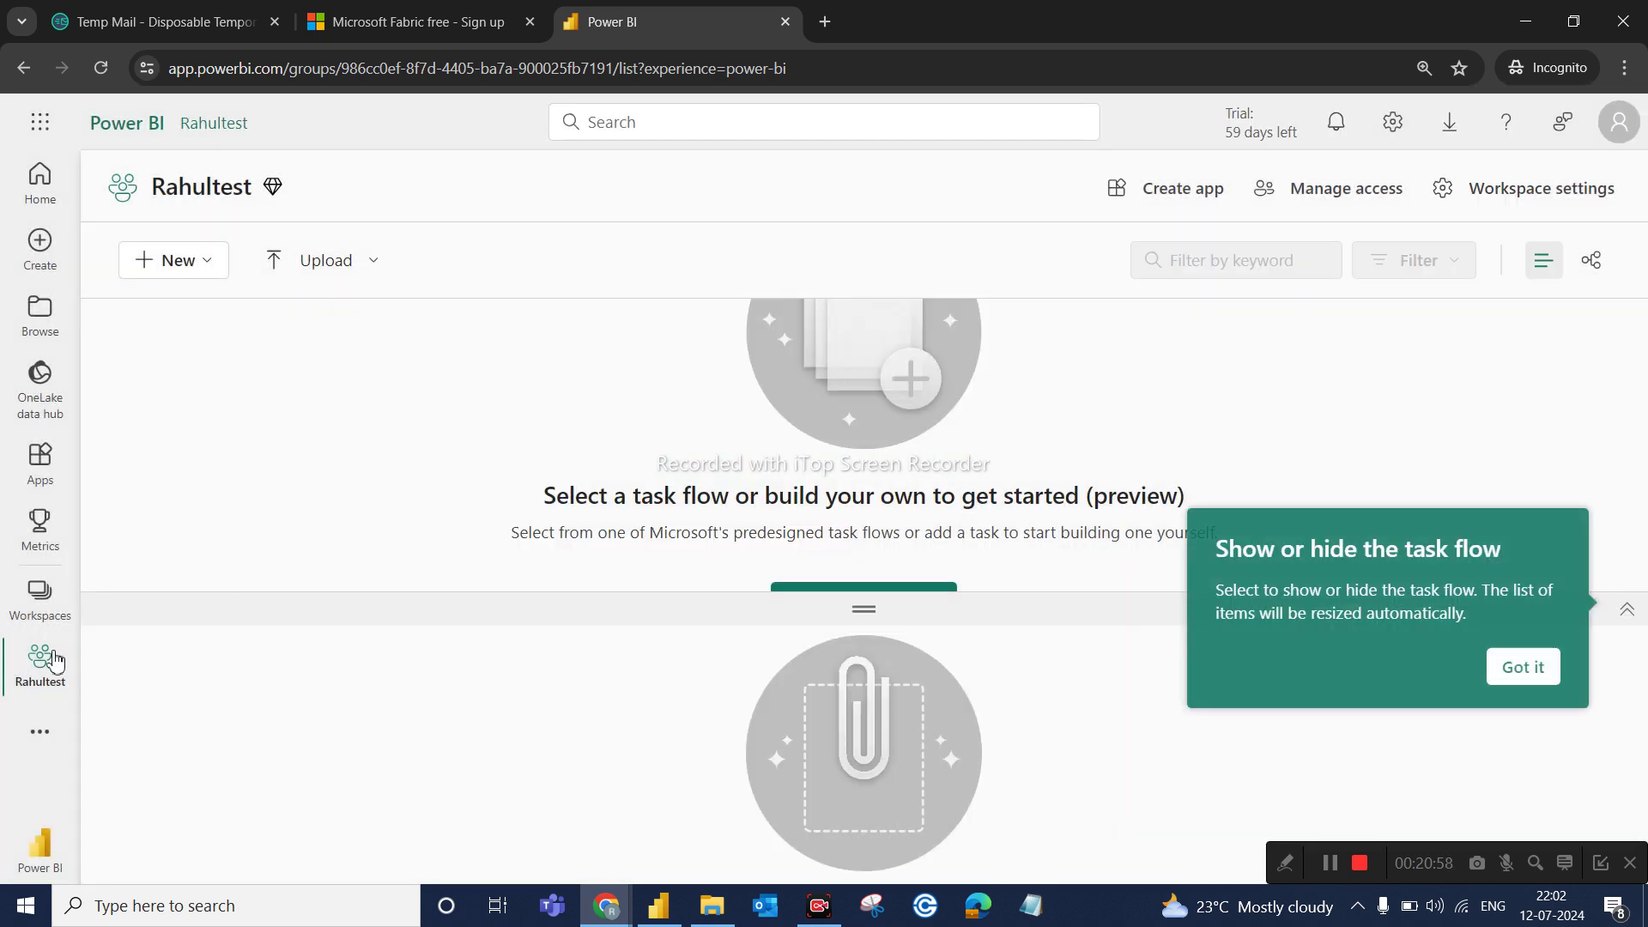
{"action": "left_click", "coordinate": [40, 621]}
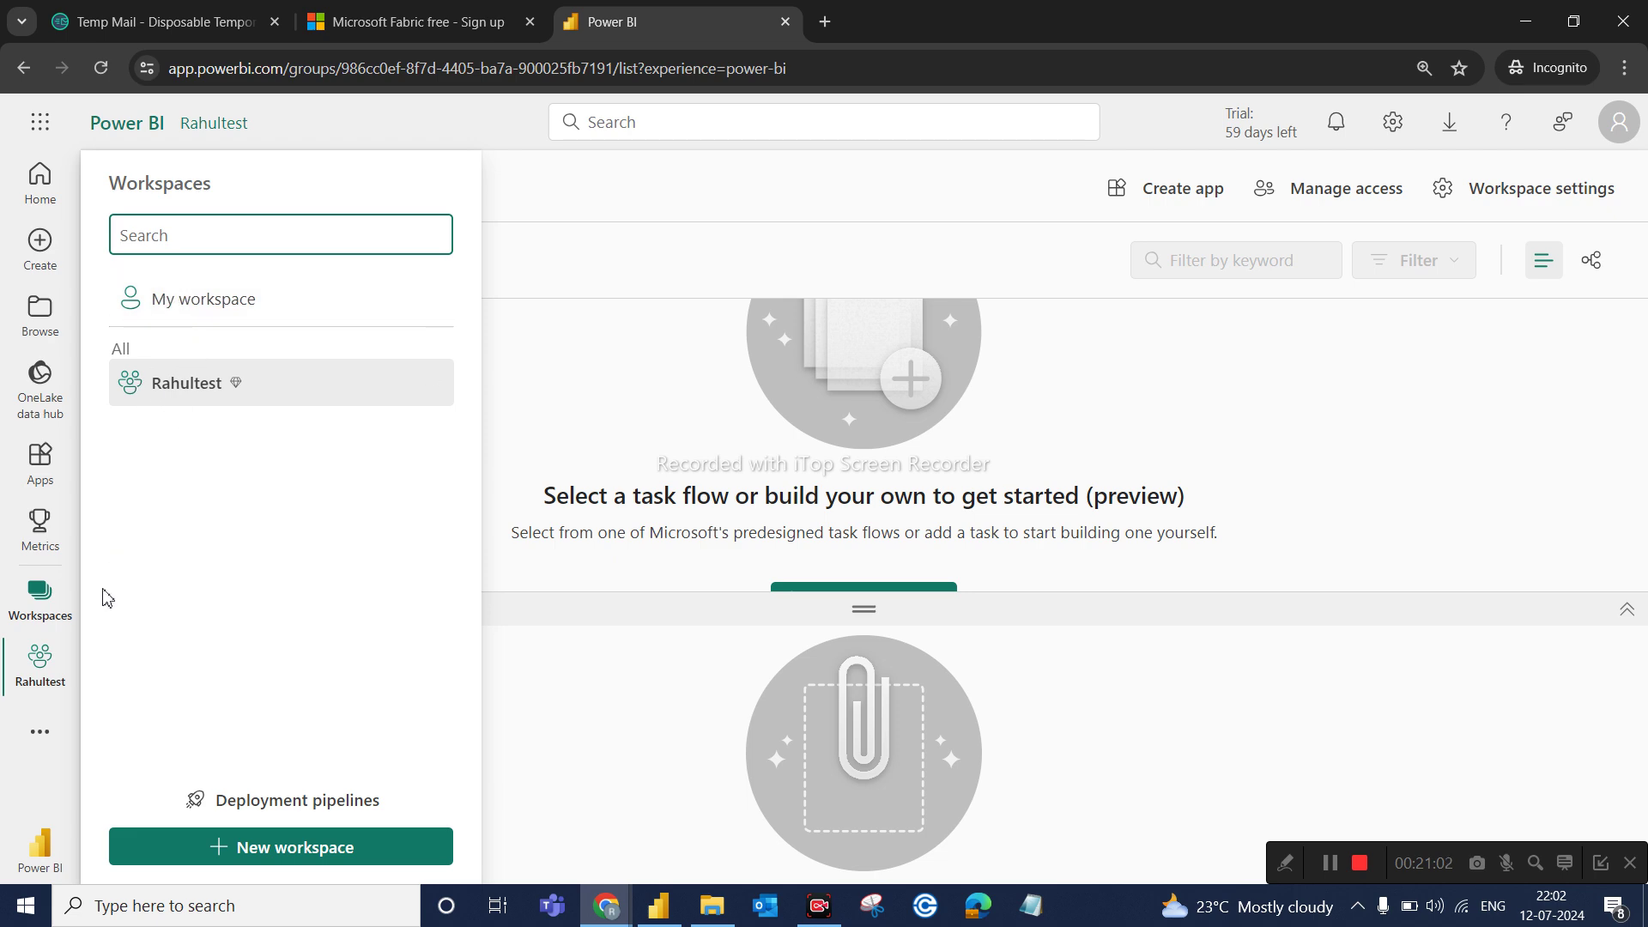
{"action": "left_click", "coordinate": [205, 394]}
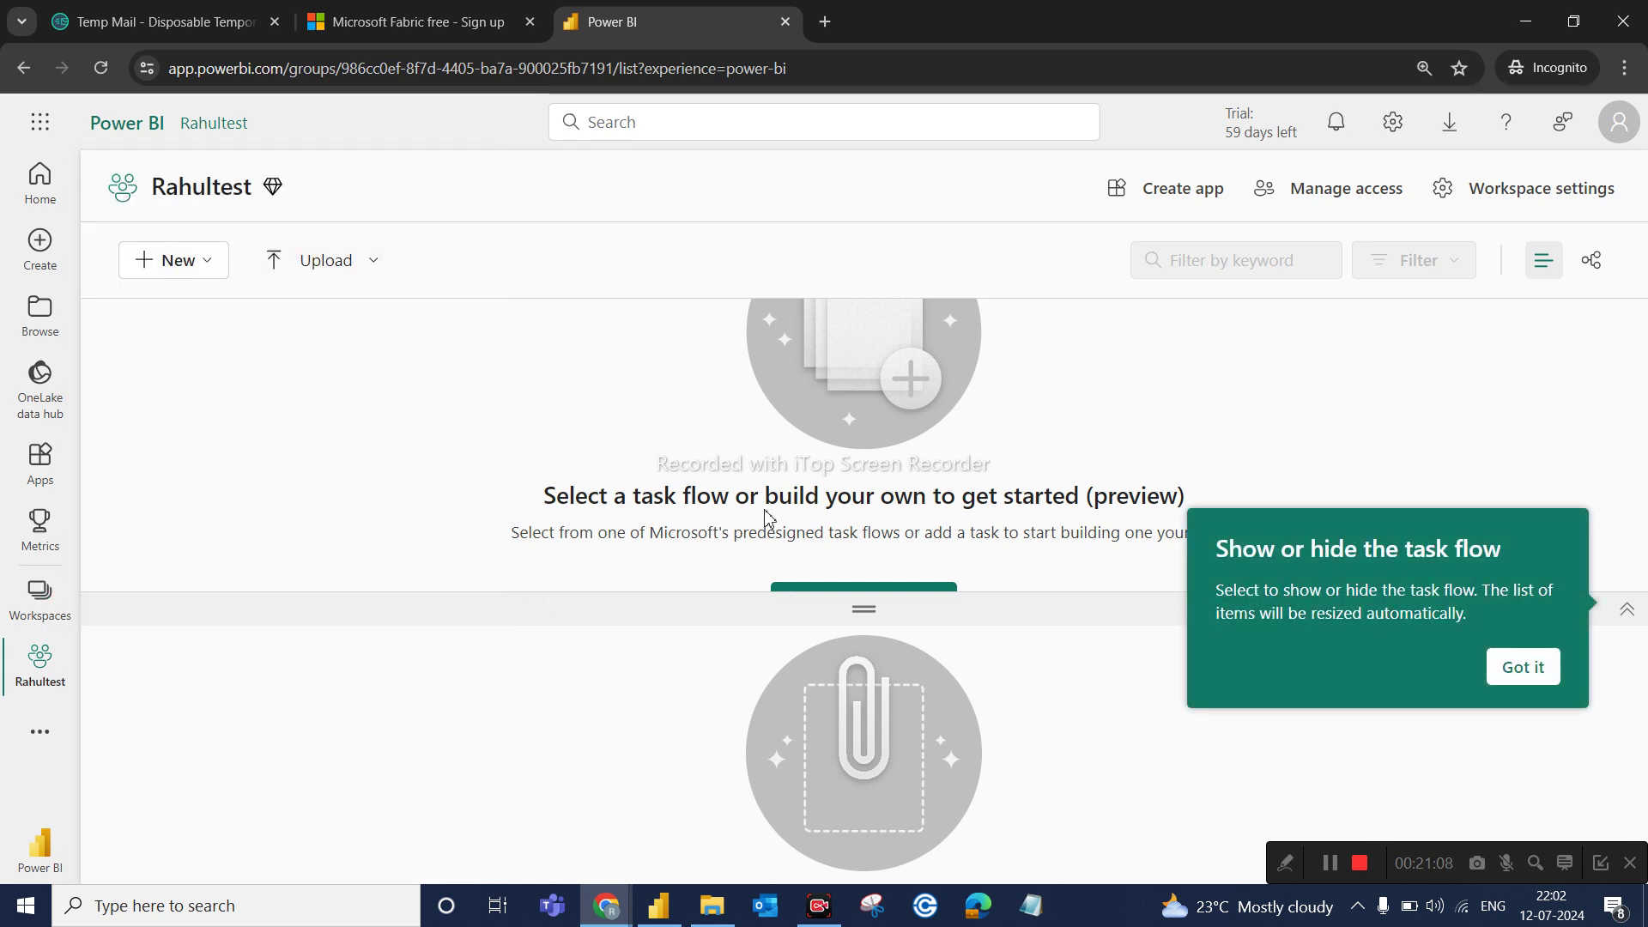
{"action": "left_click_drag", "start_coordinate": [863, 620], "coordinate": [834, 294]}
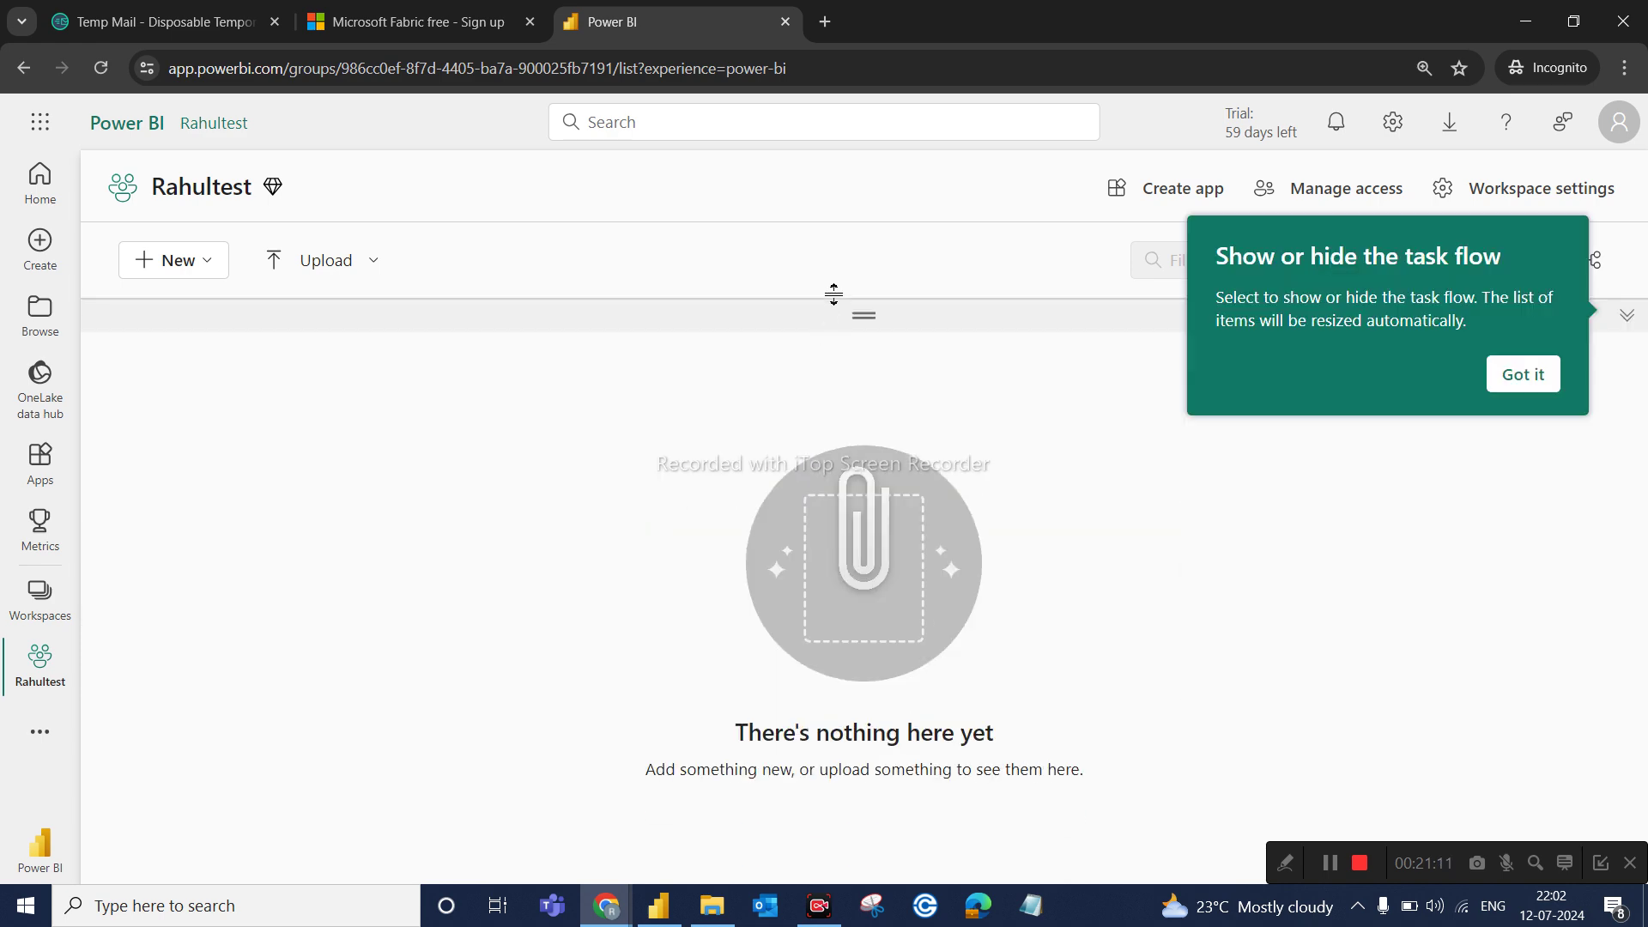
{"action": "left_click", "coordinate": [1521, 374]}
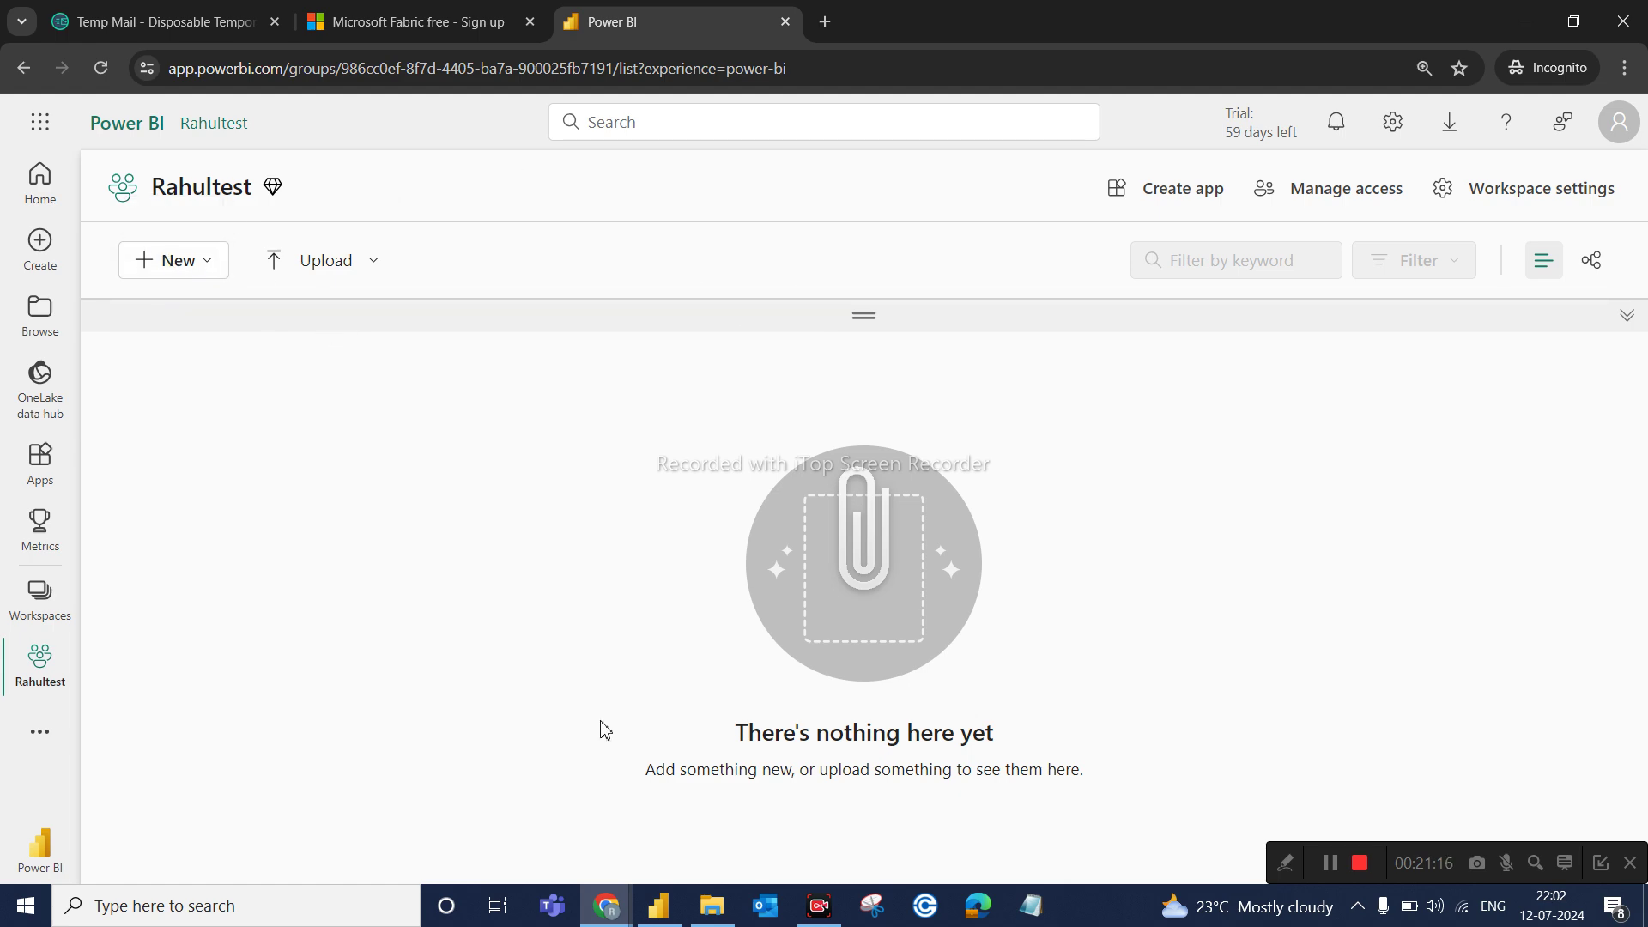
Back in Power BI Desktop, expand the category order quantity table to show subcategories.
{"action": "left_click", "coordinate": [658, 905]}
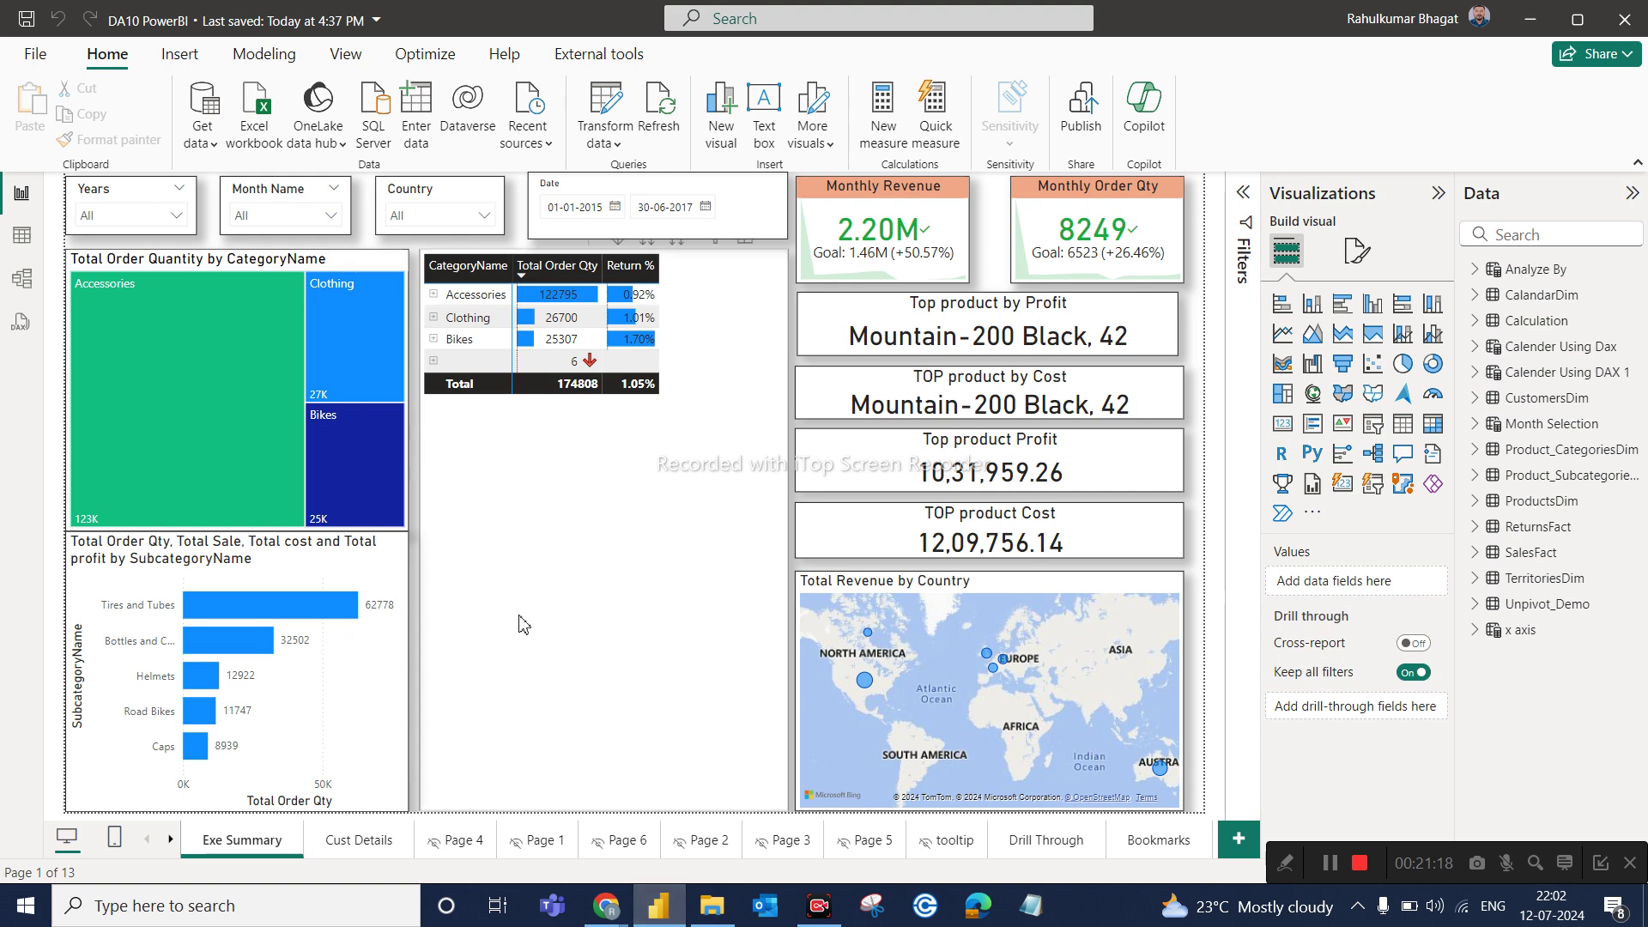
{"action": "left_click", "coordinate": [652, 485]}
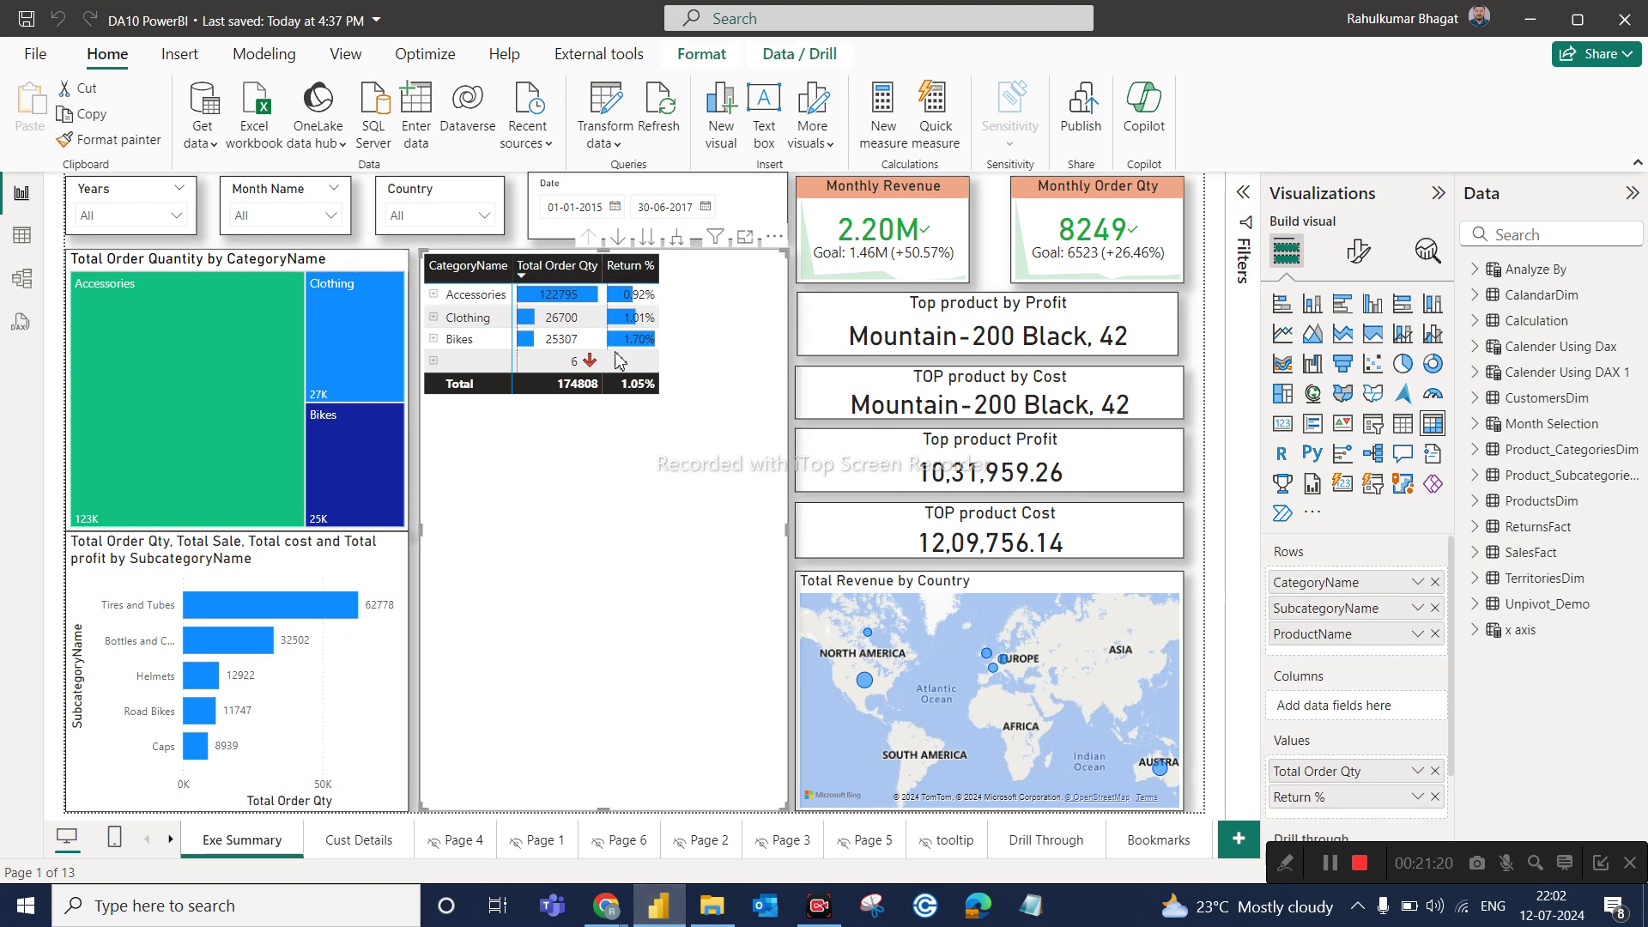
{"action": "left_click", "coordinate": [677, 247]}
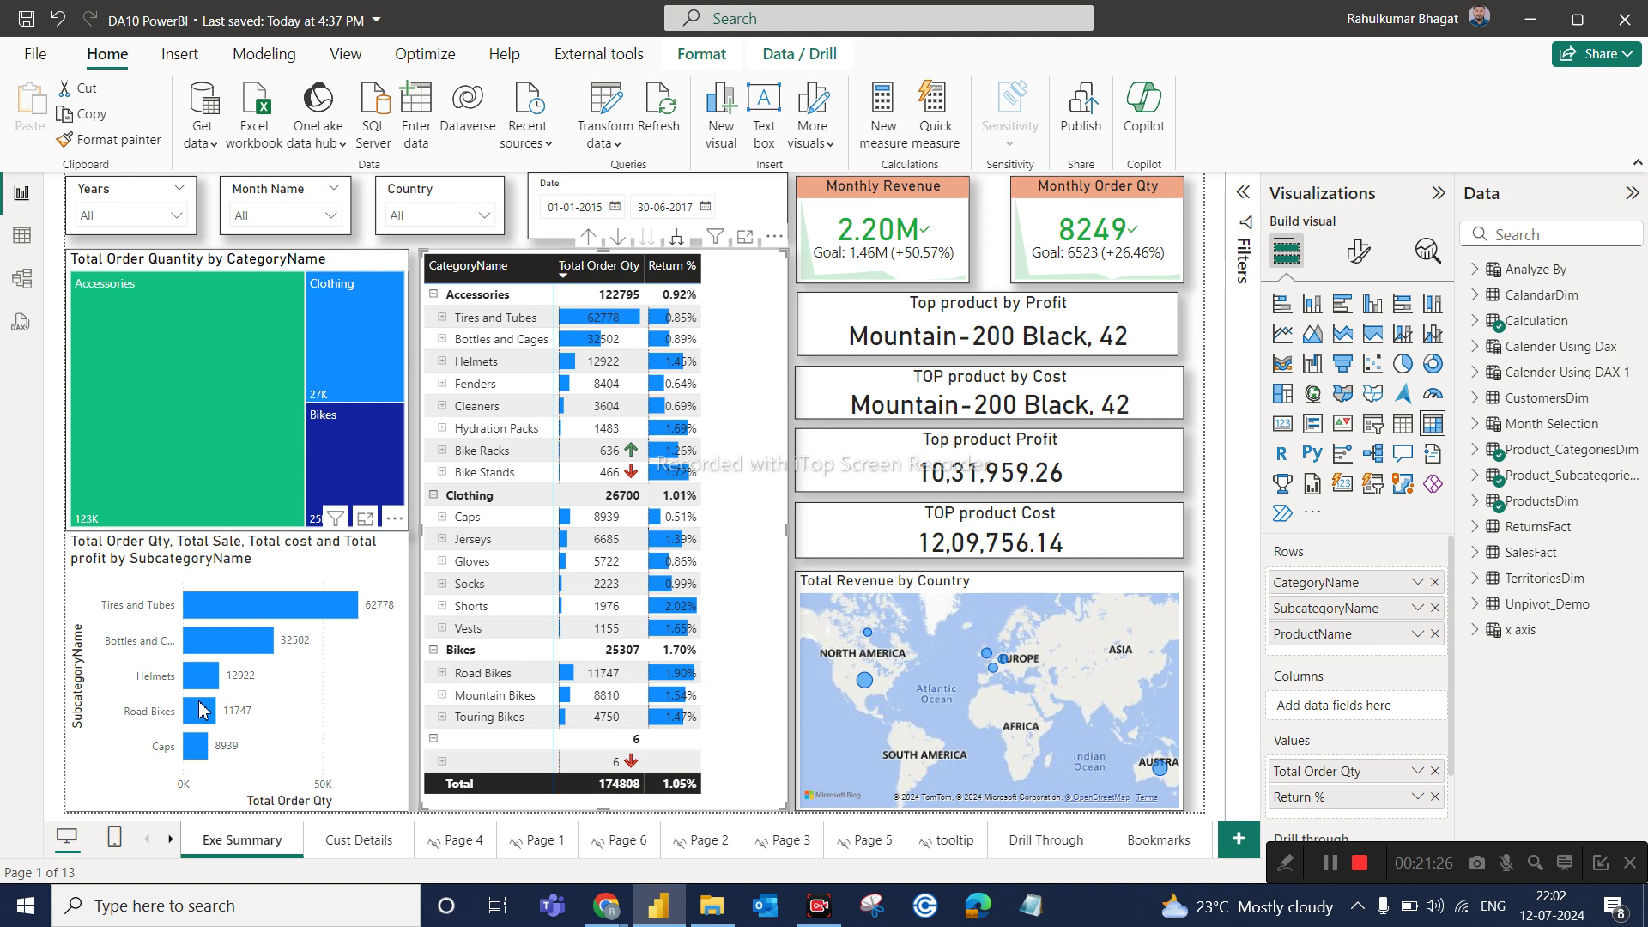
Look over the Cust Details page and its Years filter, then return to Exe Summary.
{"action": "mouse_move", "coordinate": [203, 709]}
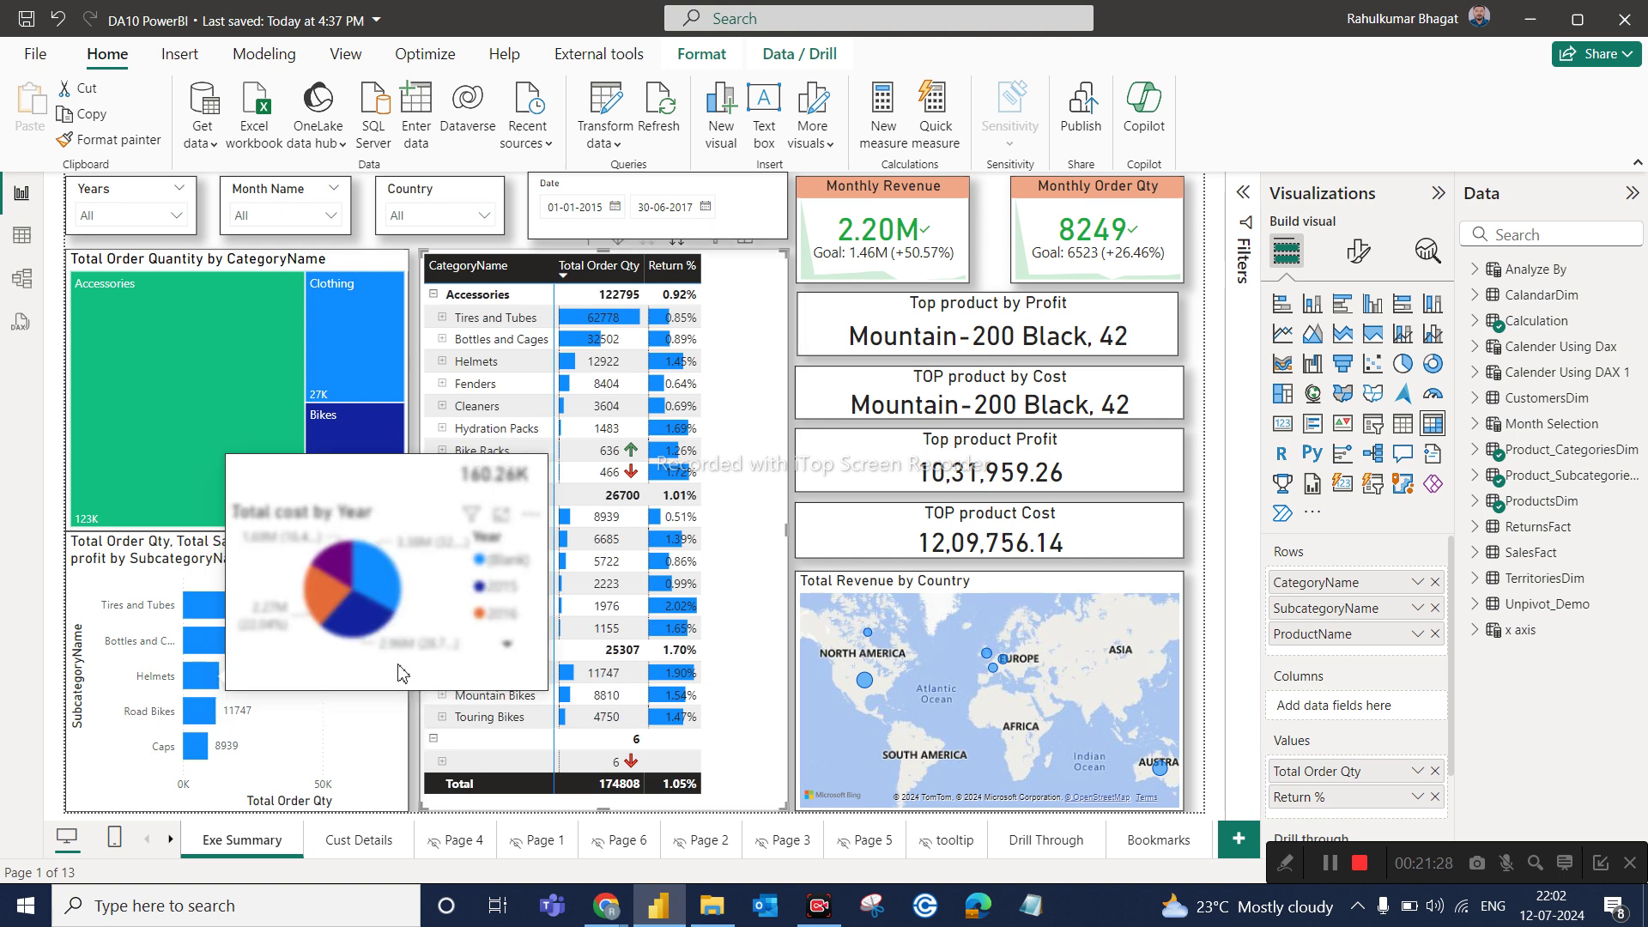
{"action": "left_click", "coordinate": [351, 846]}
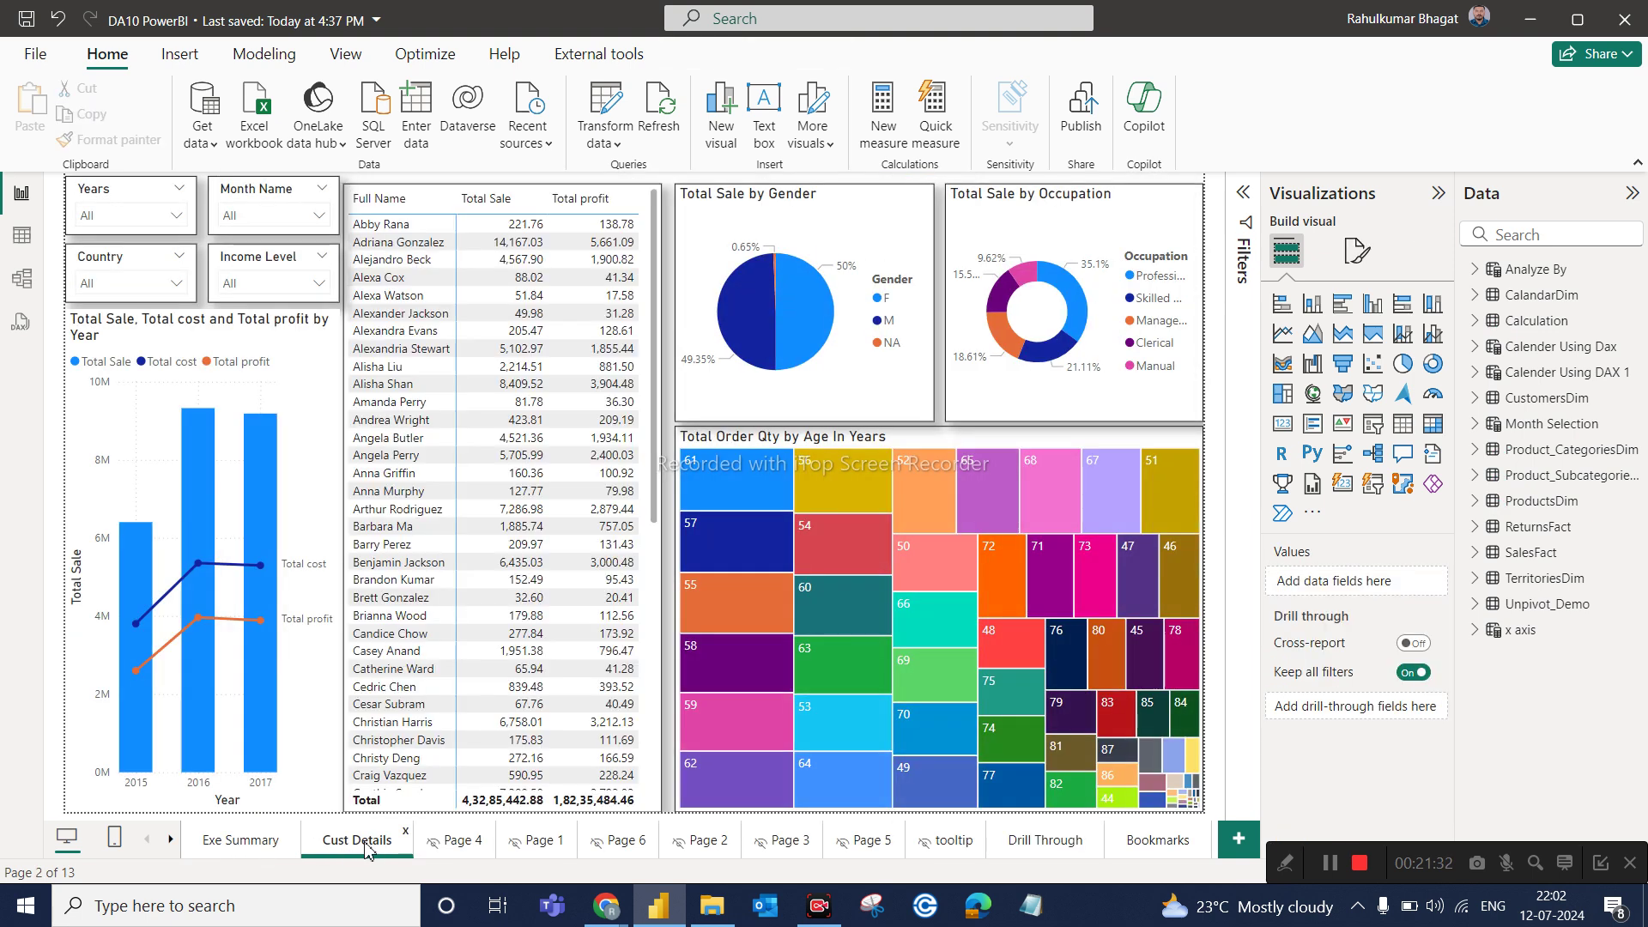
{"action": "left_click", "coordinate": [247, 848]}
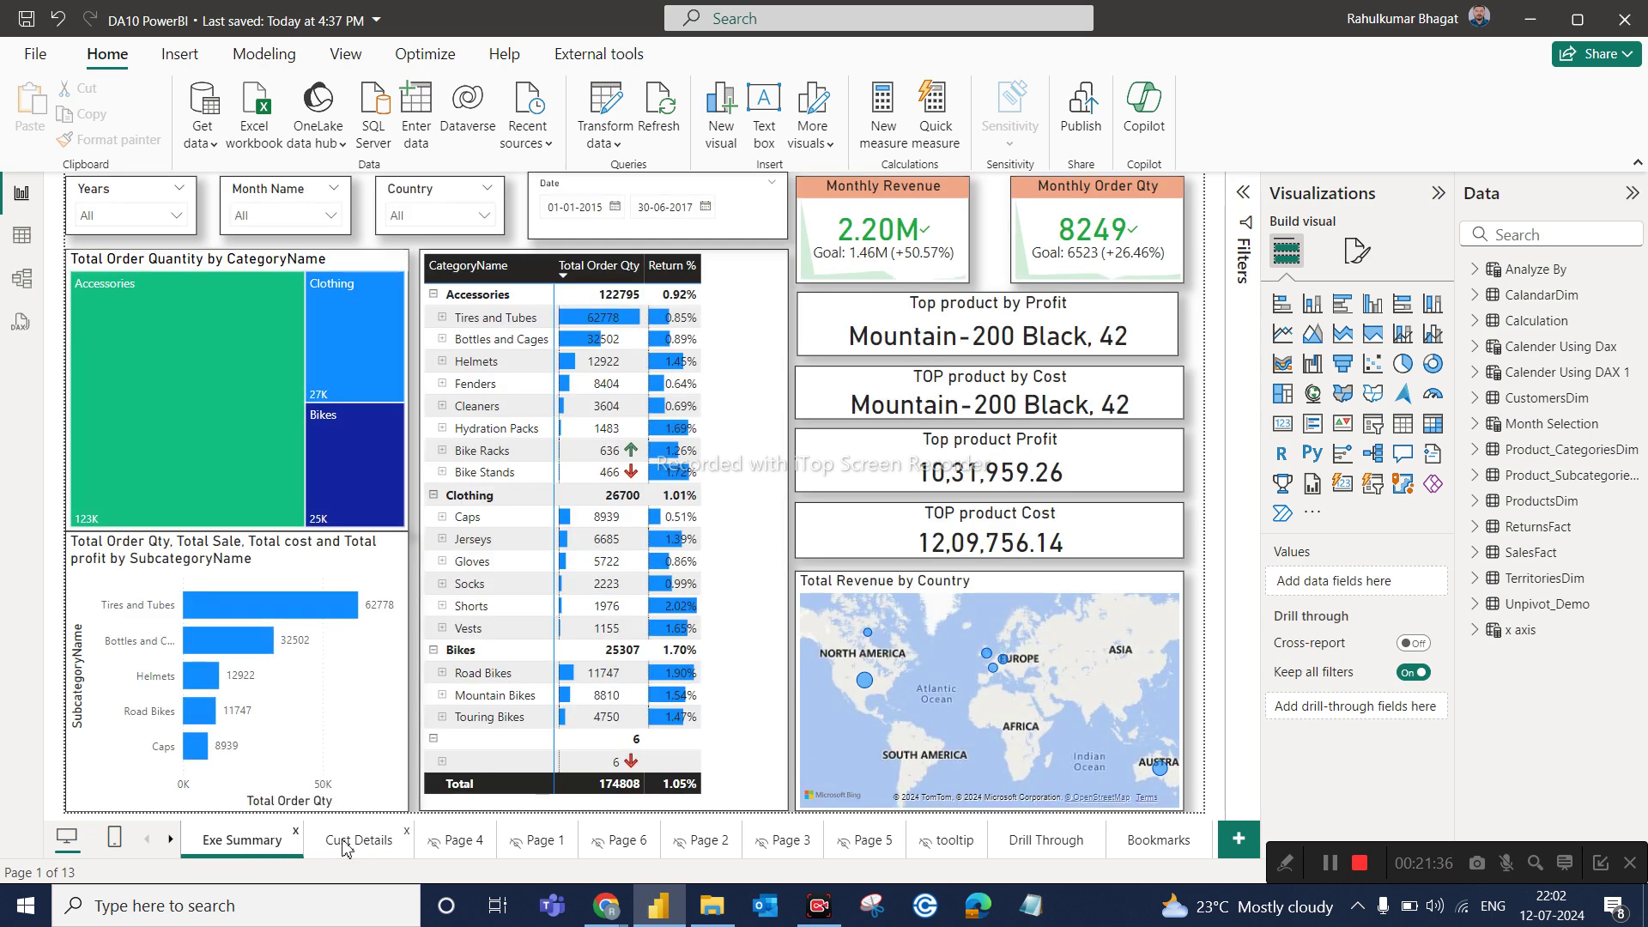
{"action": "left_click", "coordinate": [346, 845]}
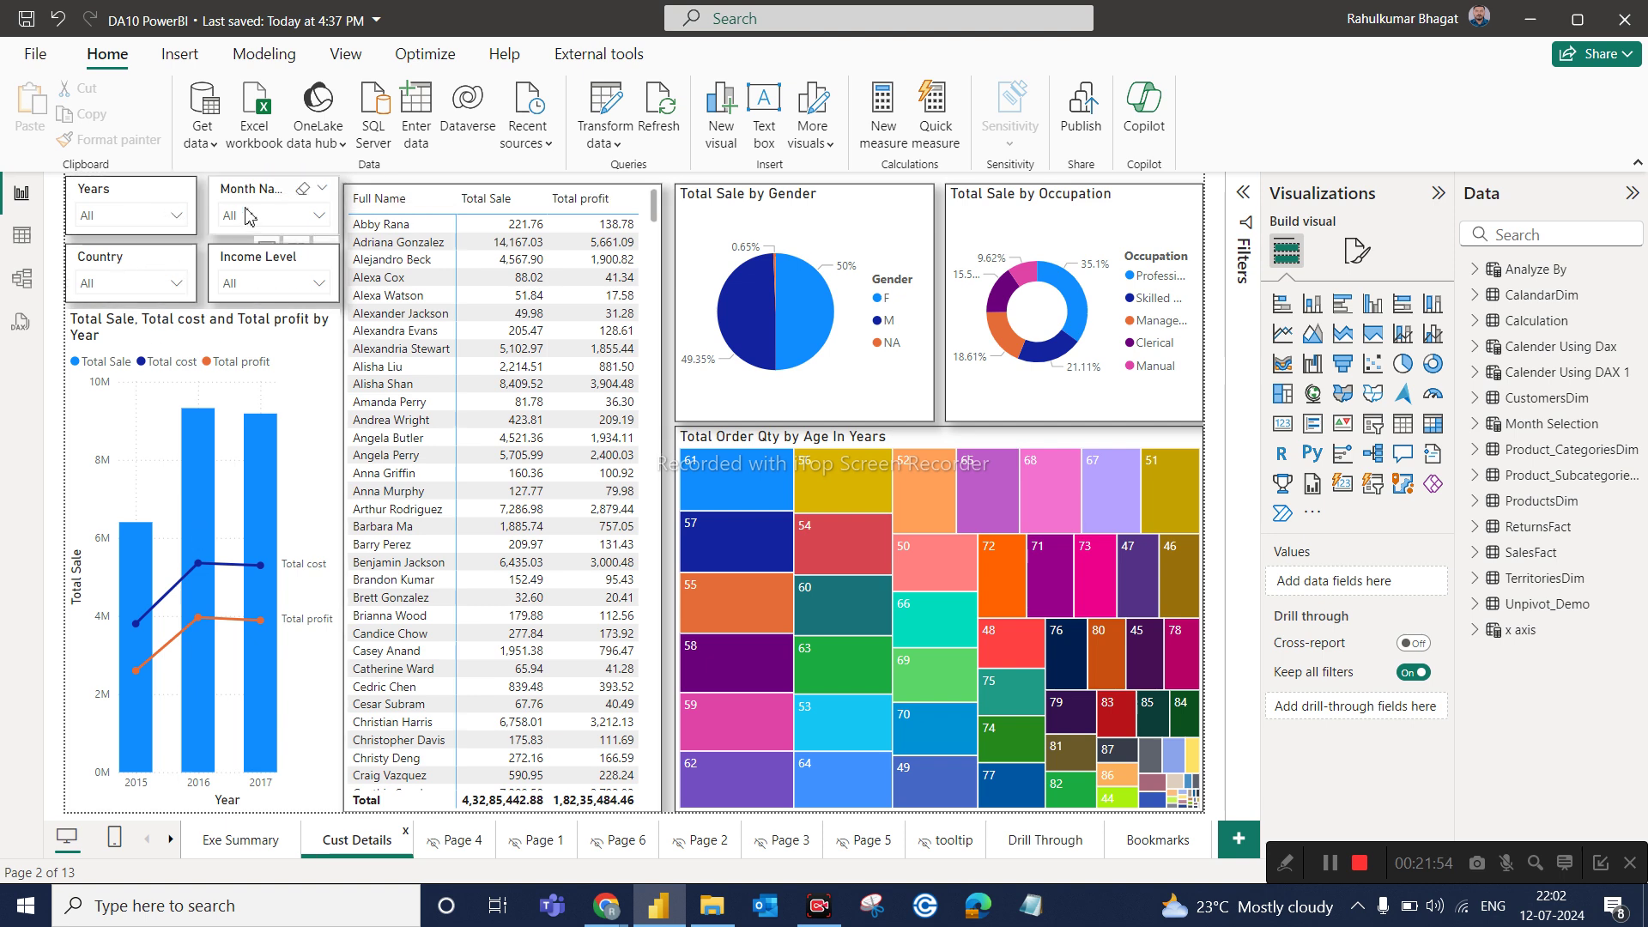
{"action": "left_click", "coordinate": [157, 222]}
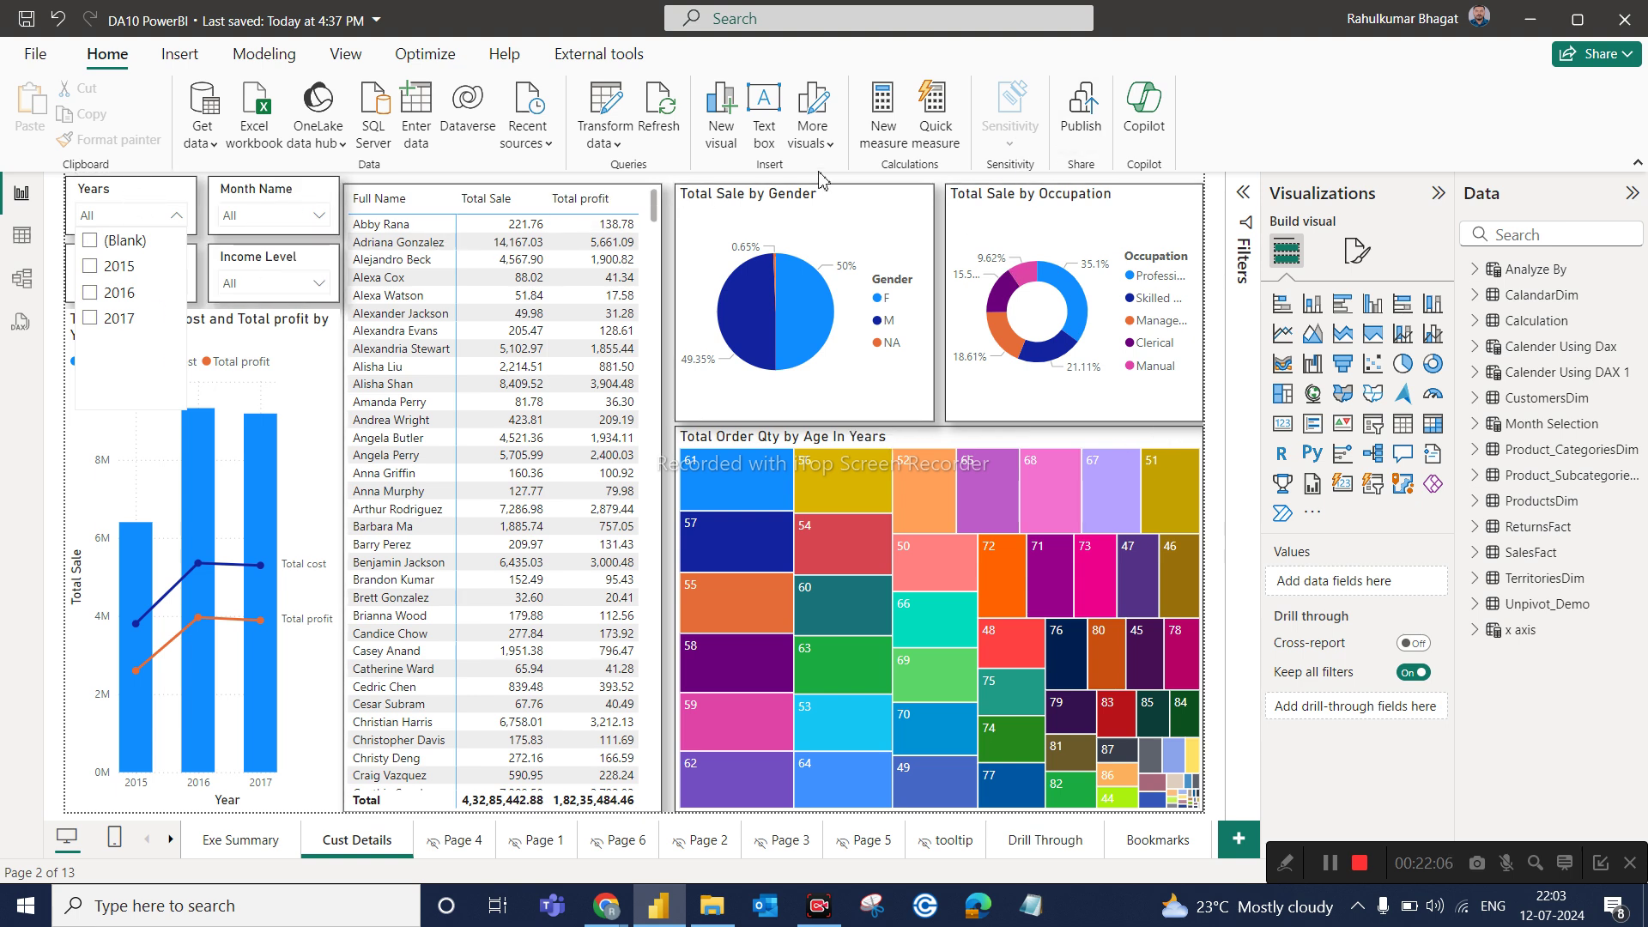
{"action": "left_click", "coordinate": [803, 247]}
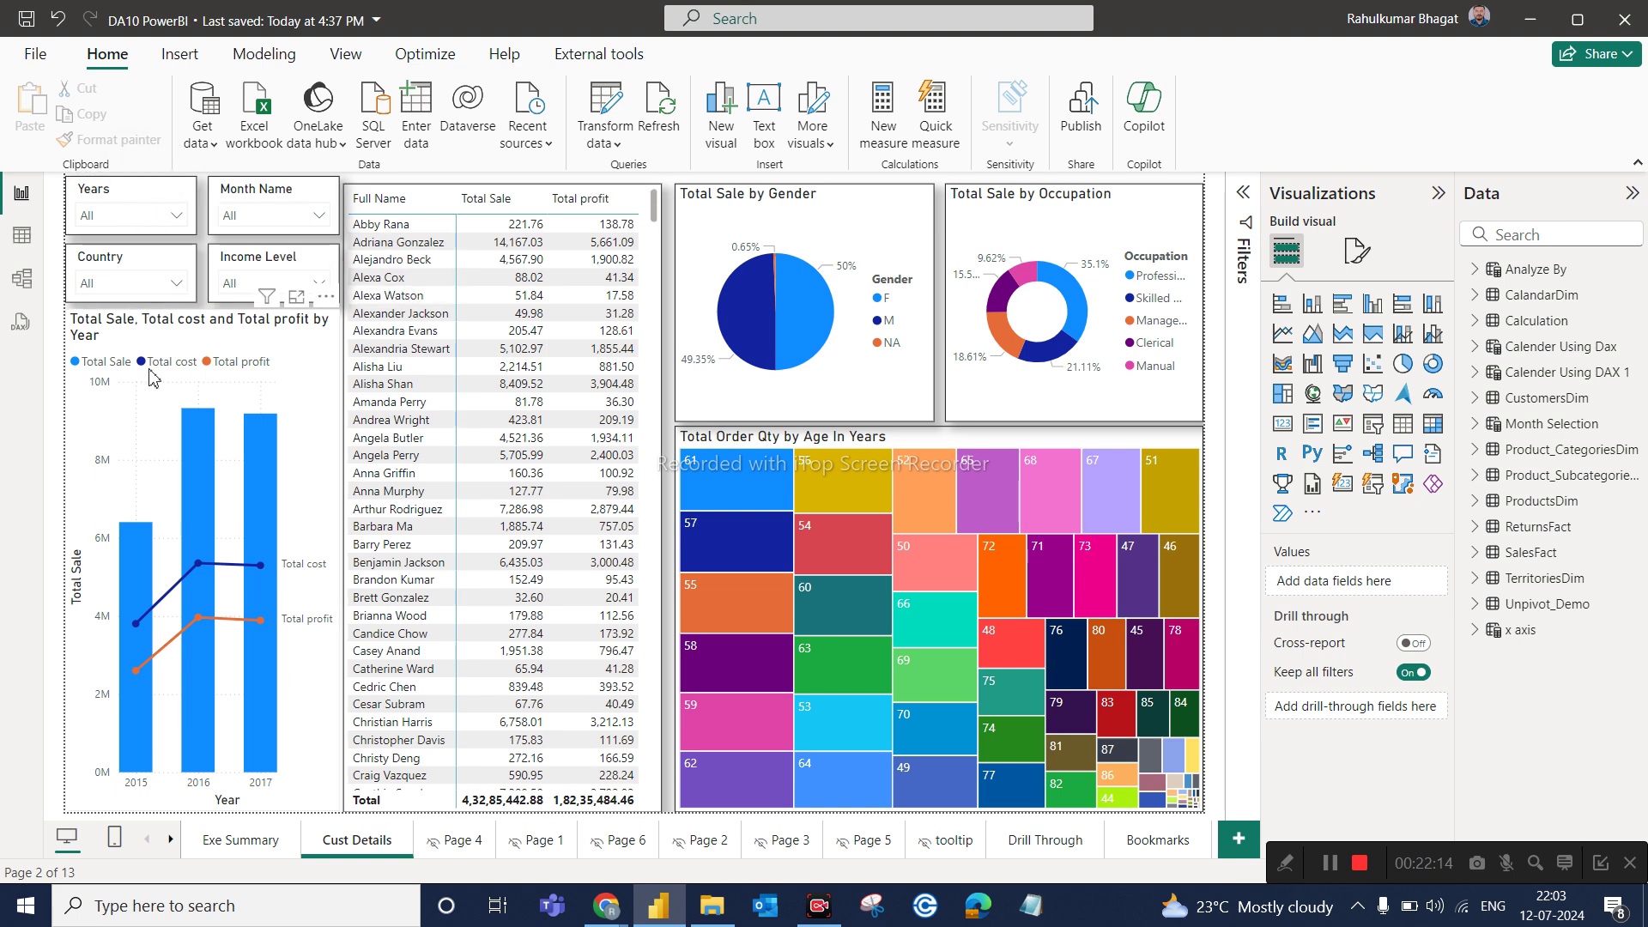
{"action": "left_click", "coordinate": [249, 845]}
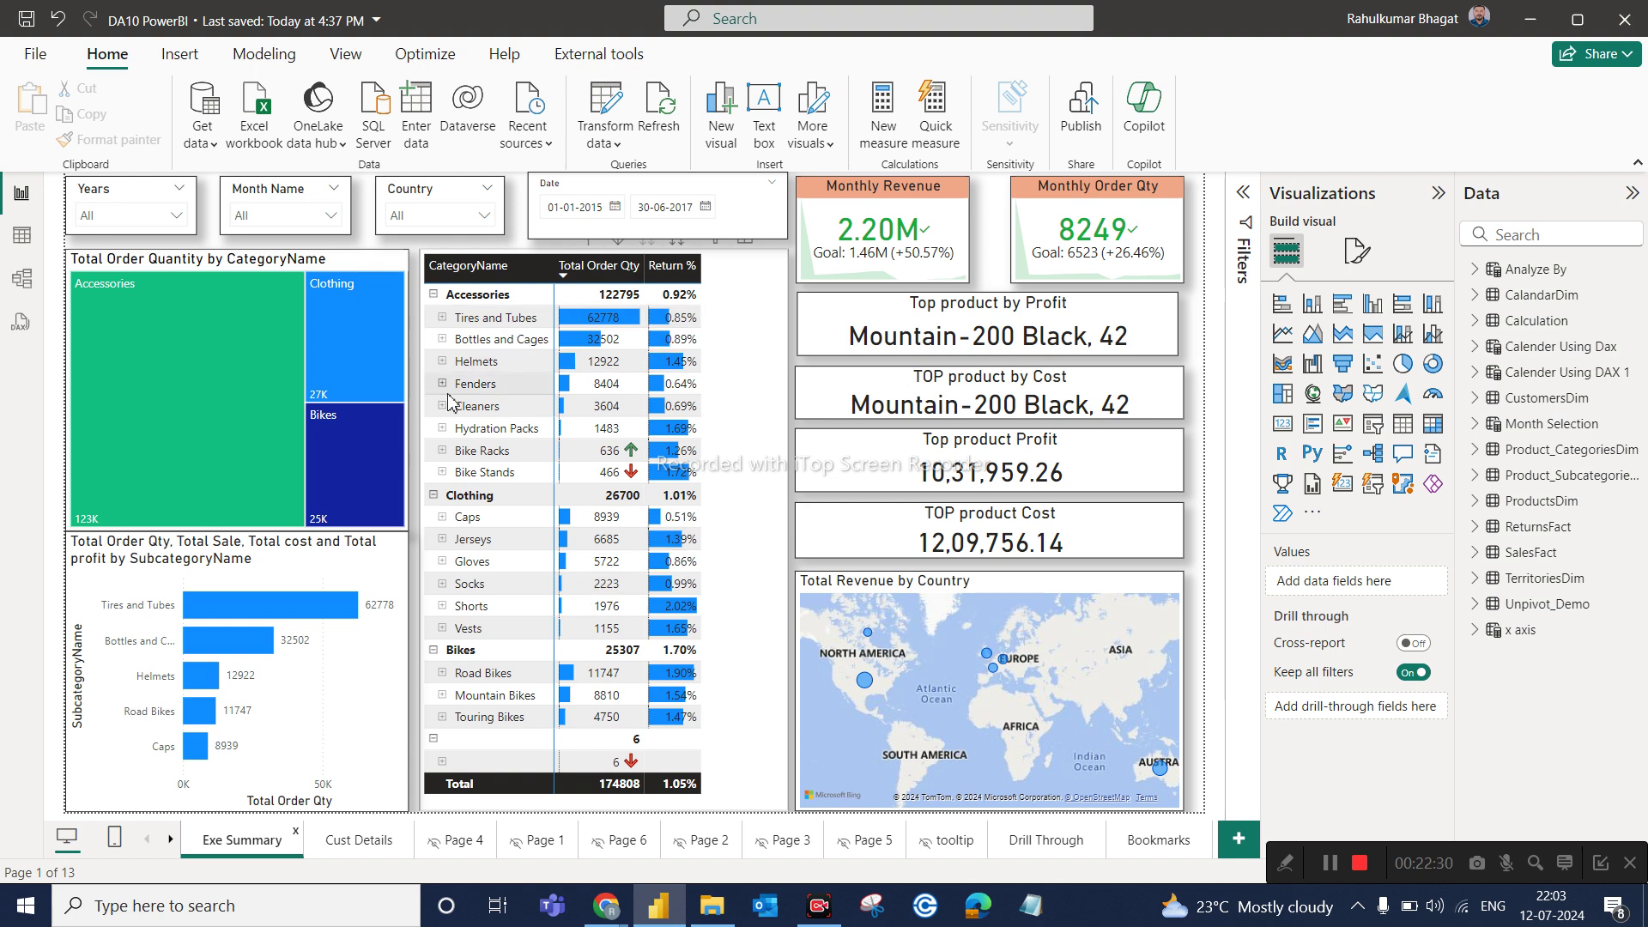
{"action": "left_click", "coordinate": [232, 837]}
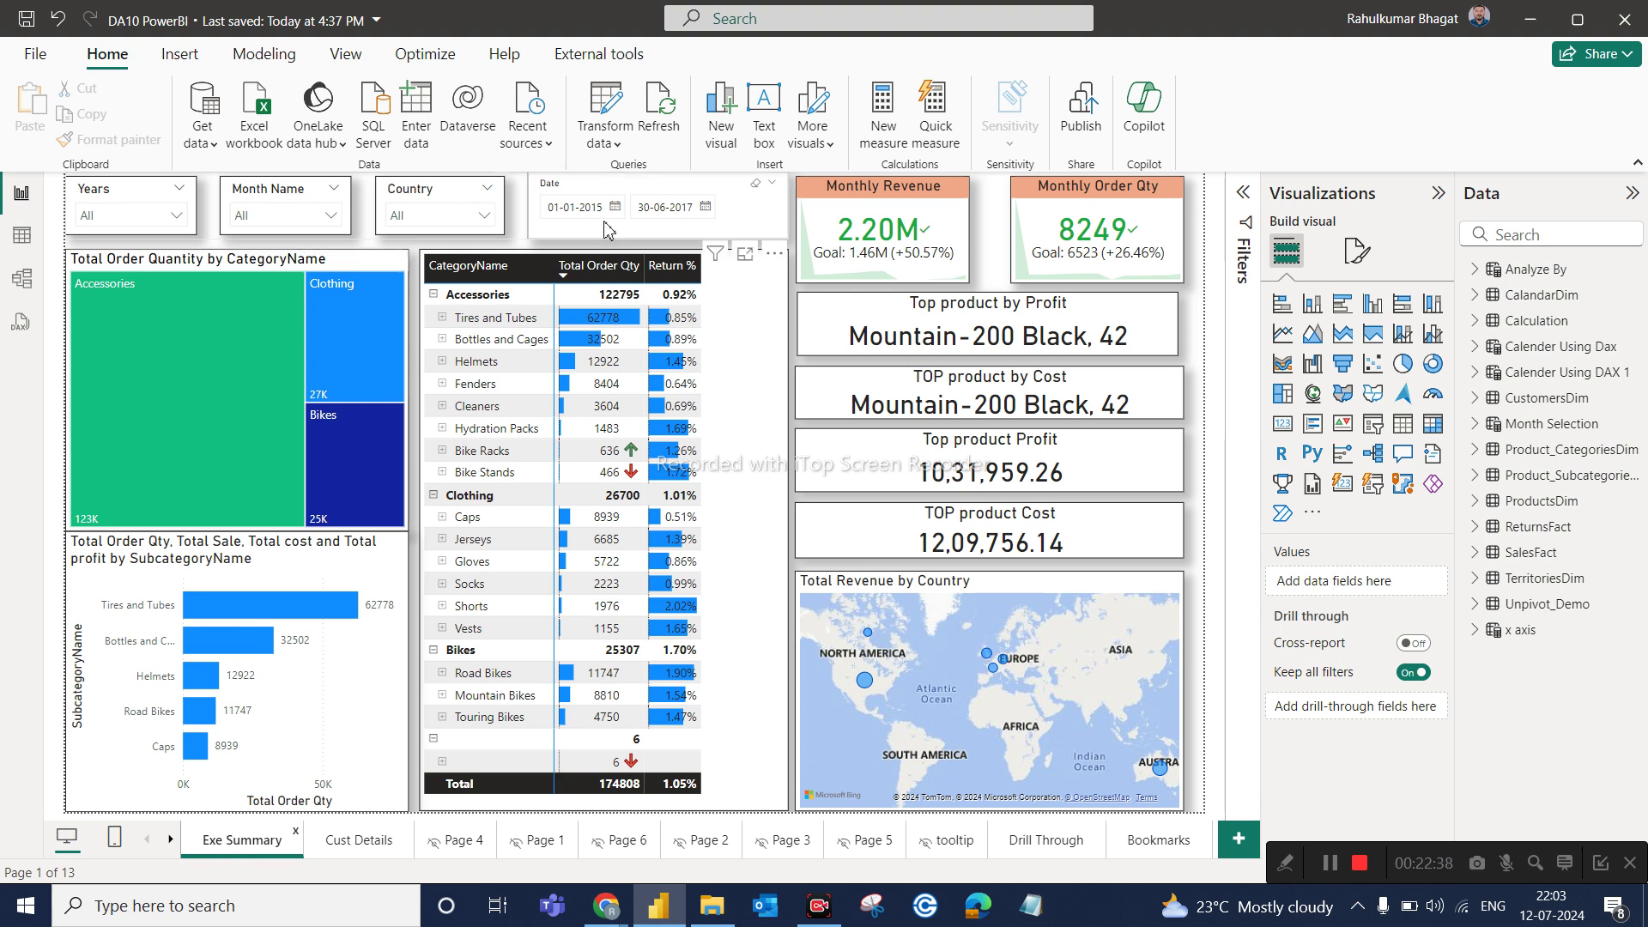
Save the report's pending changes from the Publish prompt, then close the destination dialog unpublished.
{"action": "left_click", "coordinate": [1078, 129]}
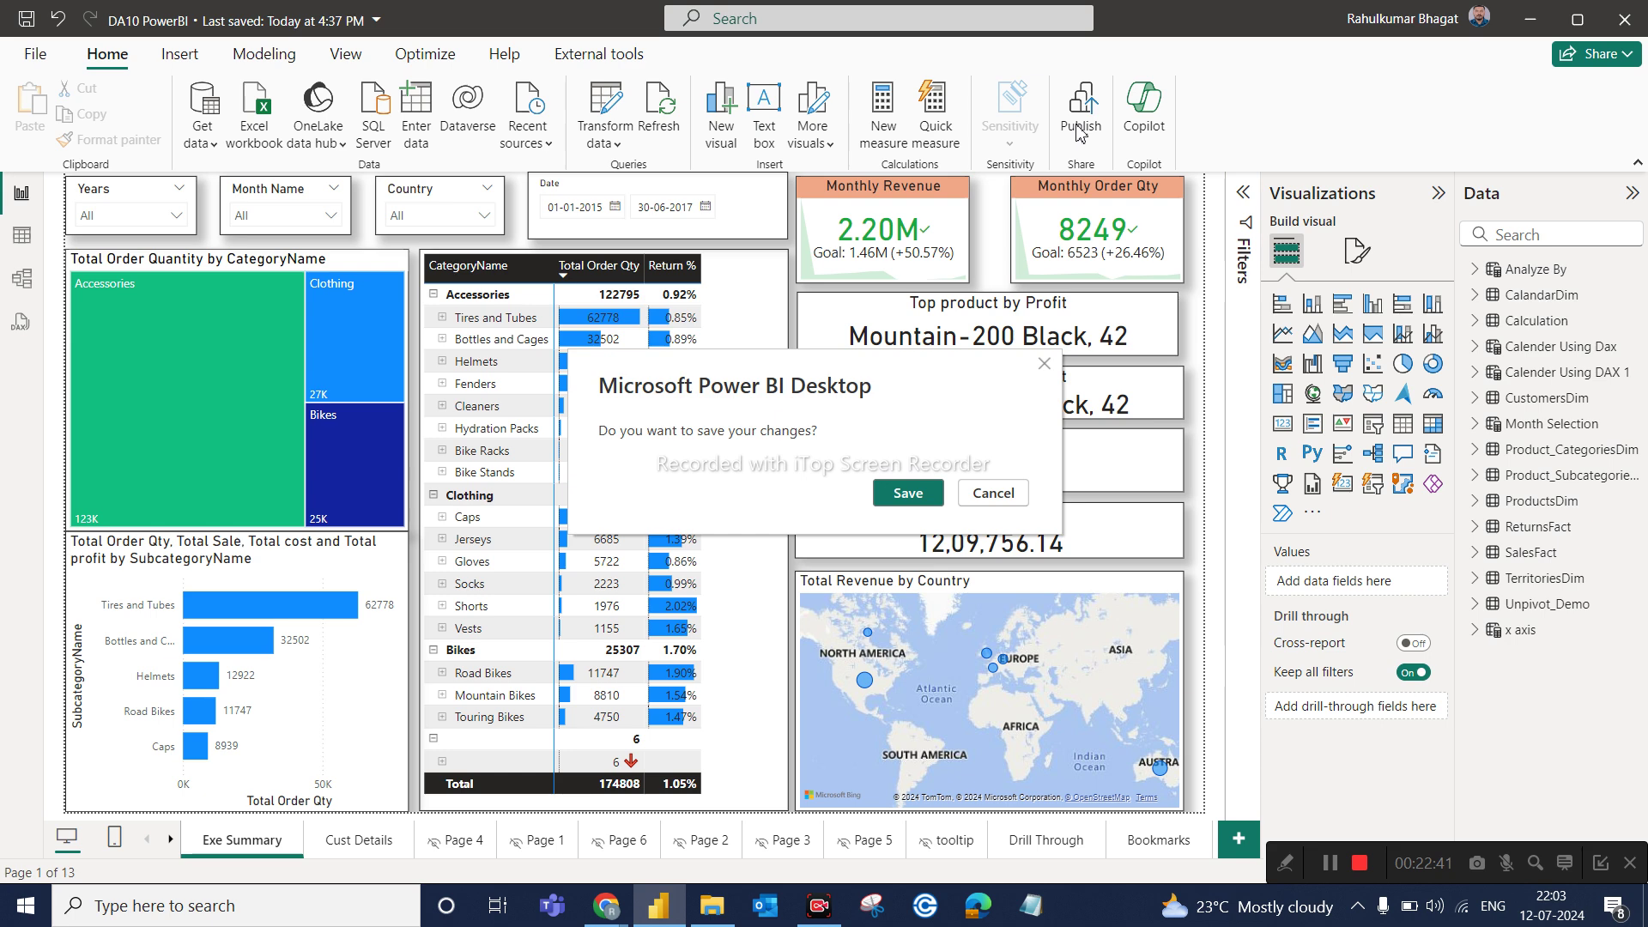
{"action": "left_click", "coordinate": [922, 495]}
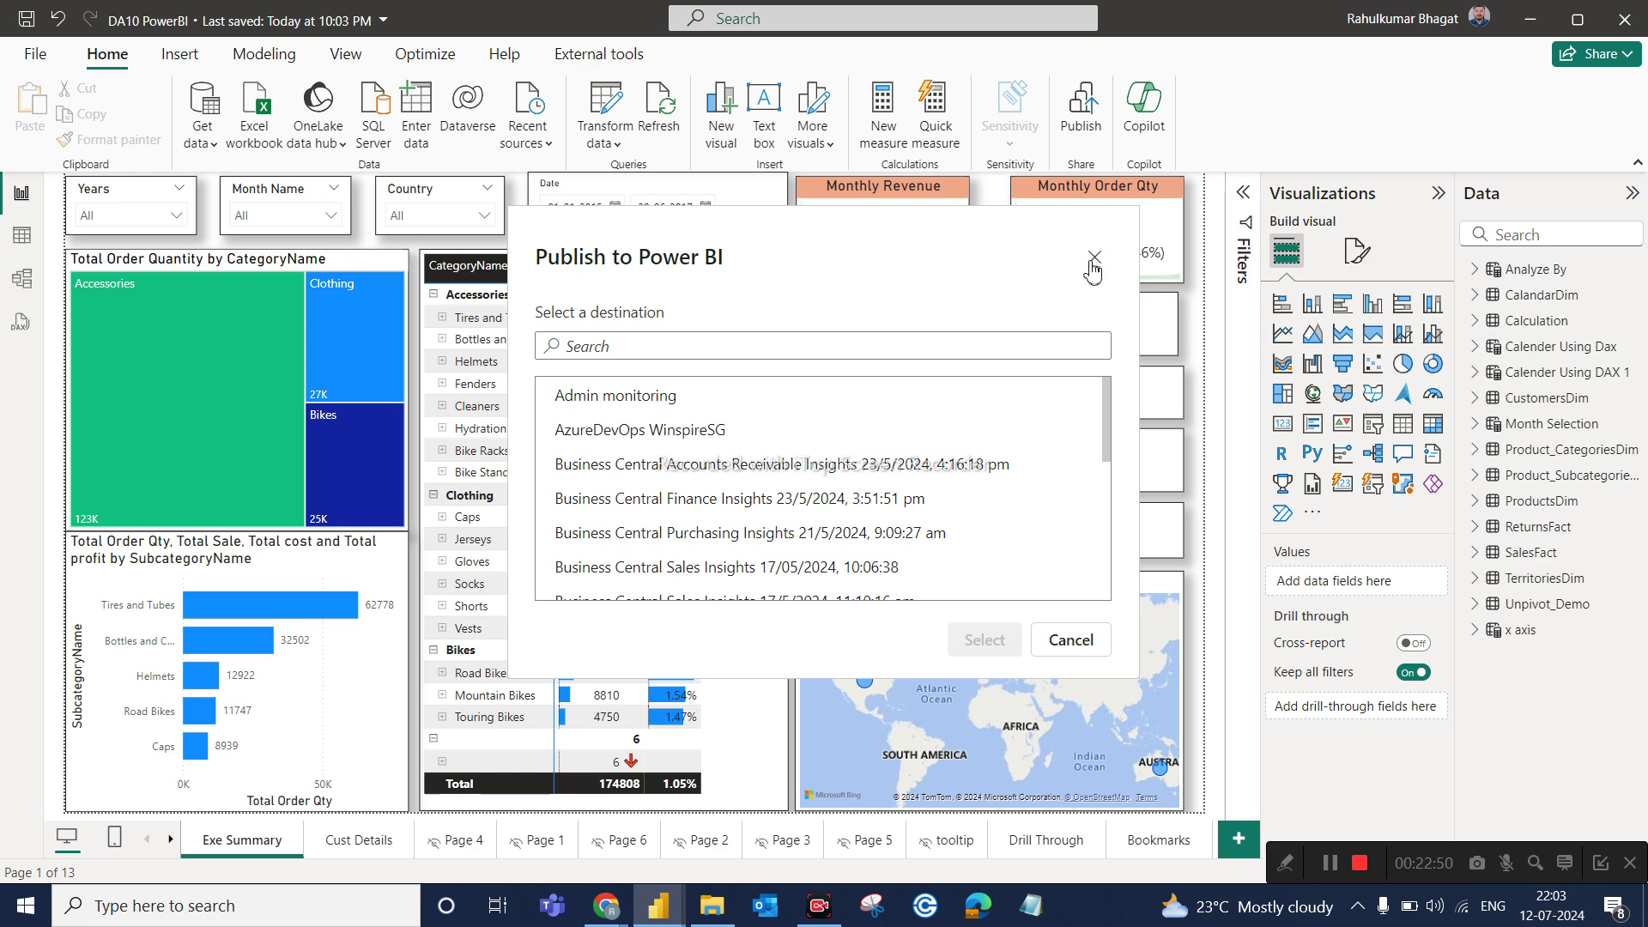
{"action": "scroll", "coordinate": [778, 482], "scroll_direction": "down", "scroll_amount": 3}
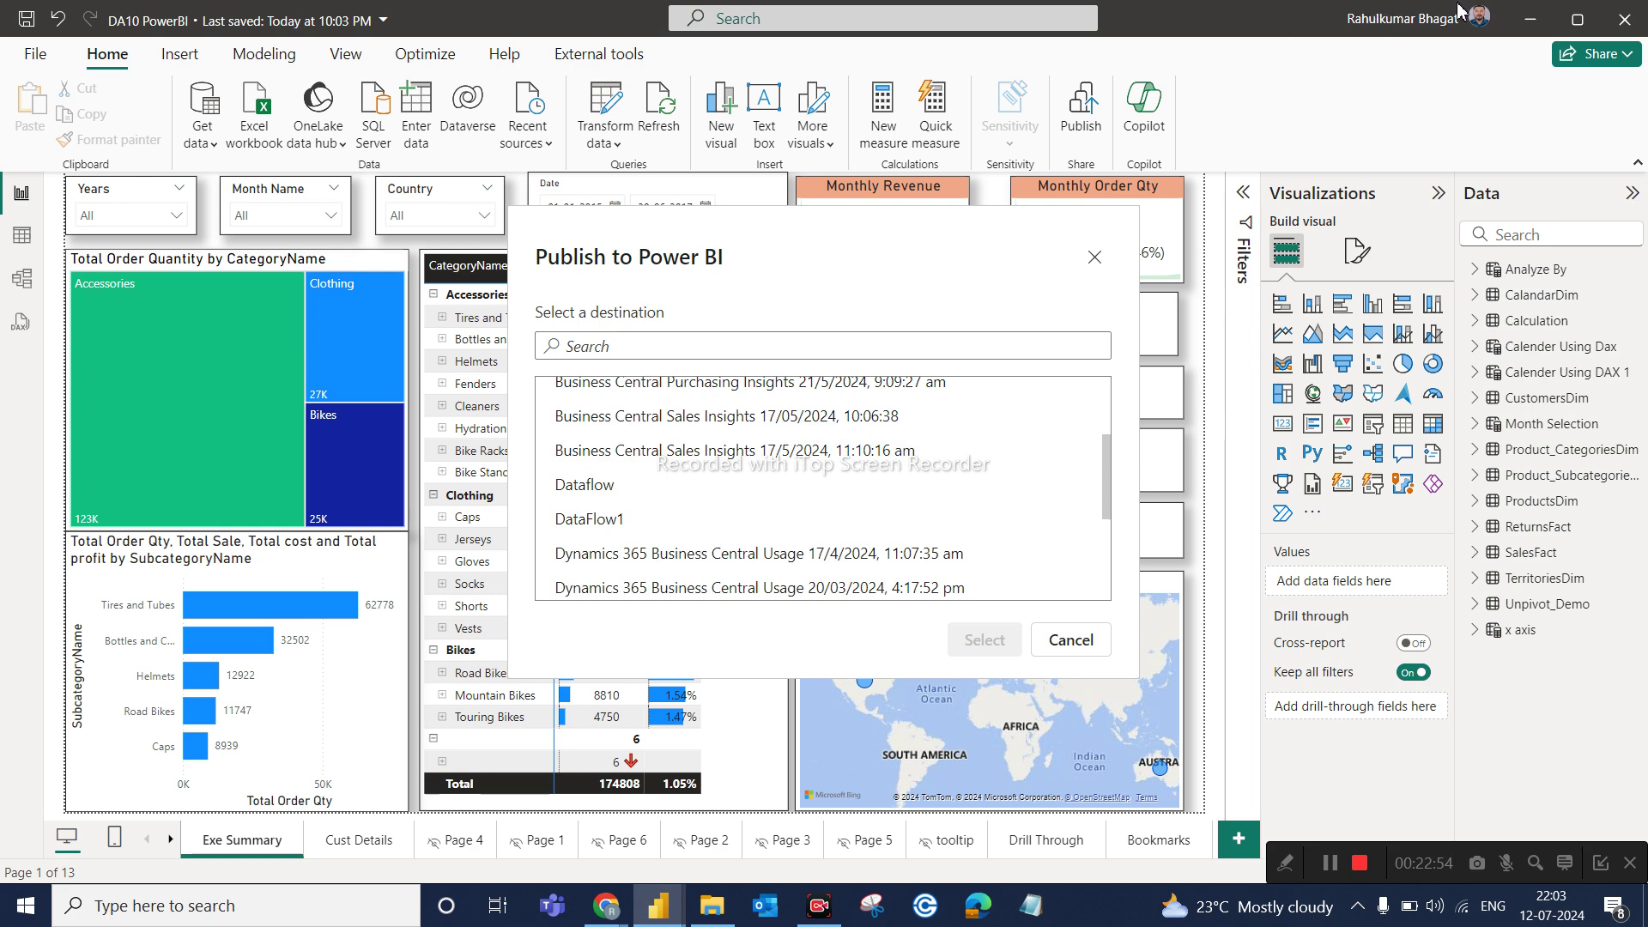
{"action": "left_click", "coordinate": [1094, 258]}
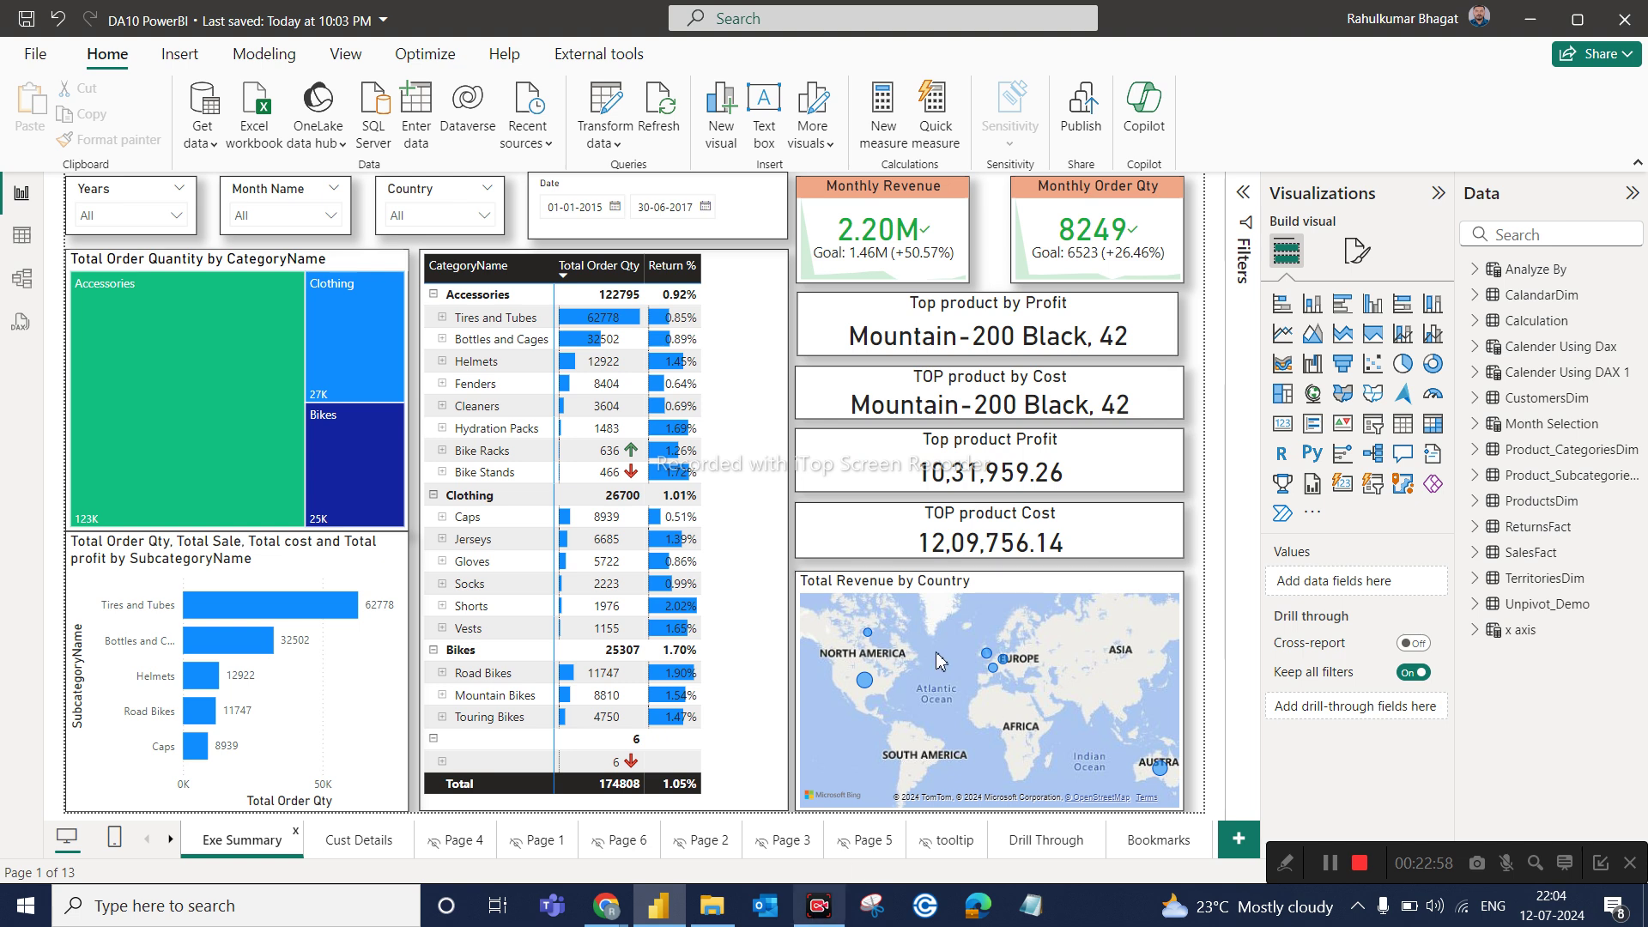
{"action": "left_click", "coordinate": [1480, 19]}
Start sign-in and replace the prefilled work e-mail with the other account's e-mail.
{"action": "key", "text": "Escape"}
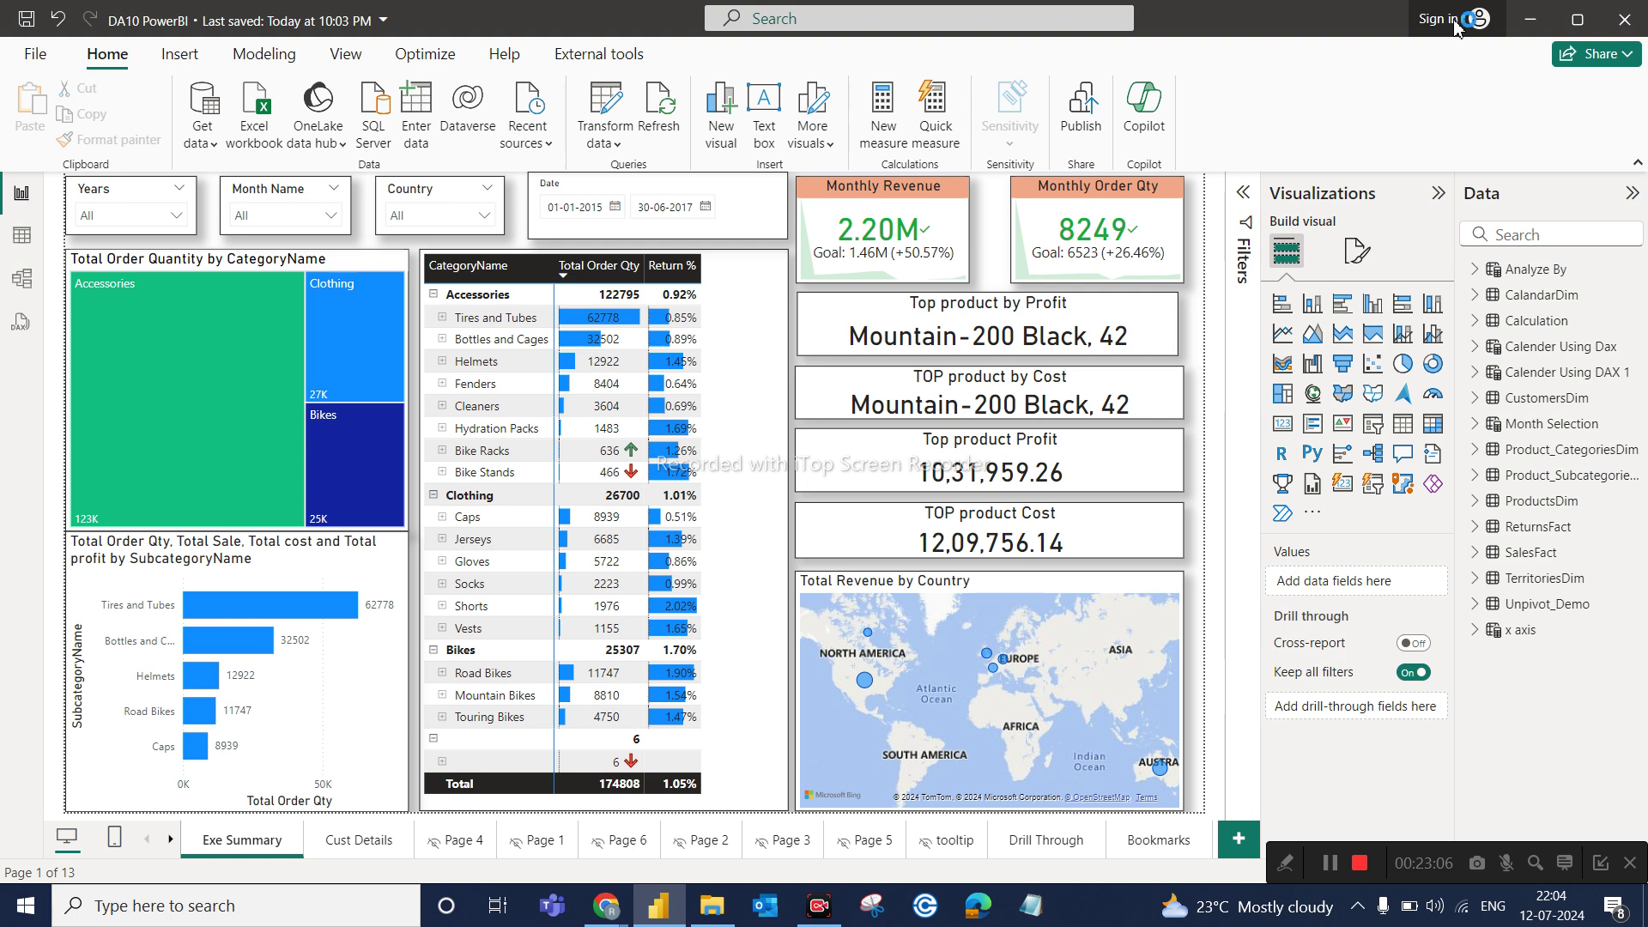
{"action": "left_click", "coordinate": [1456, 26]}
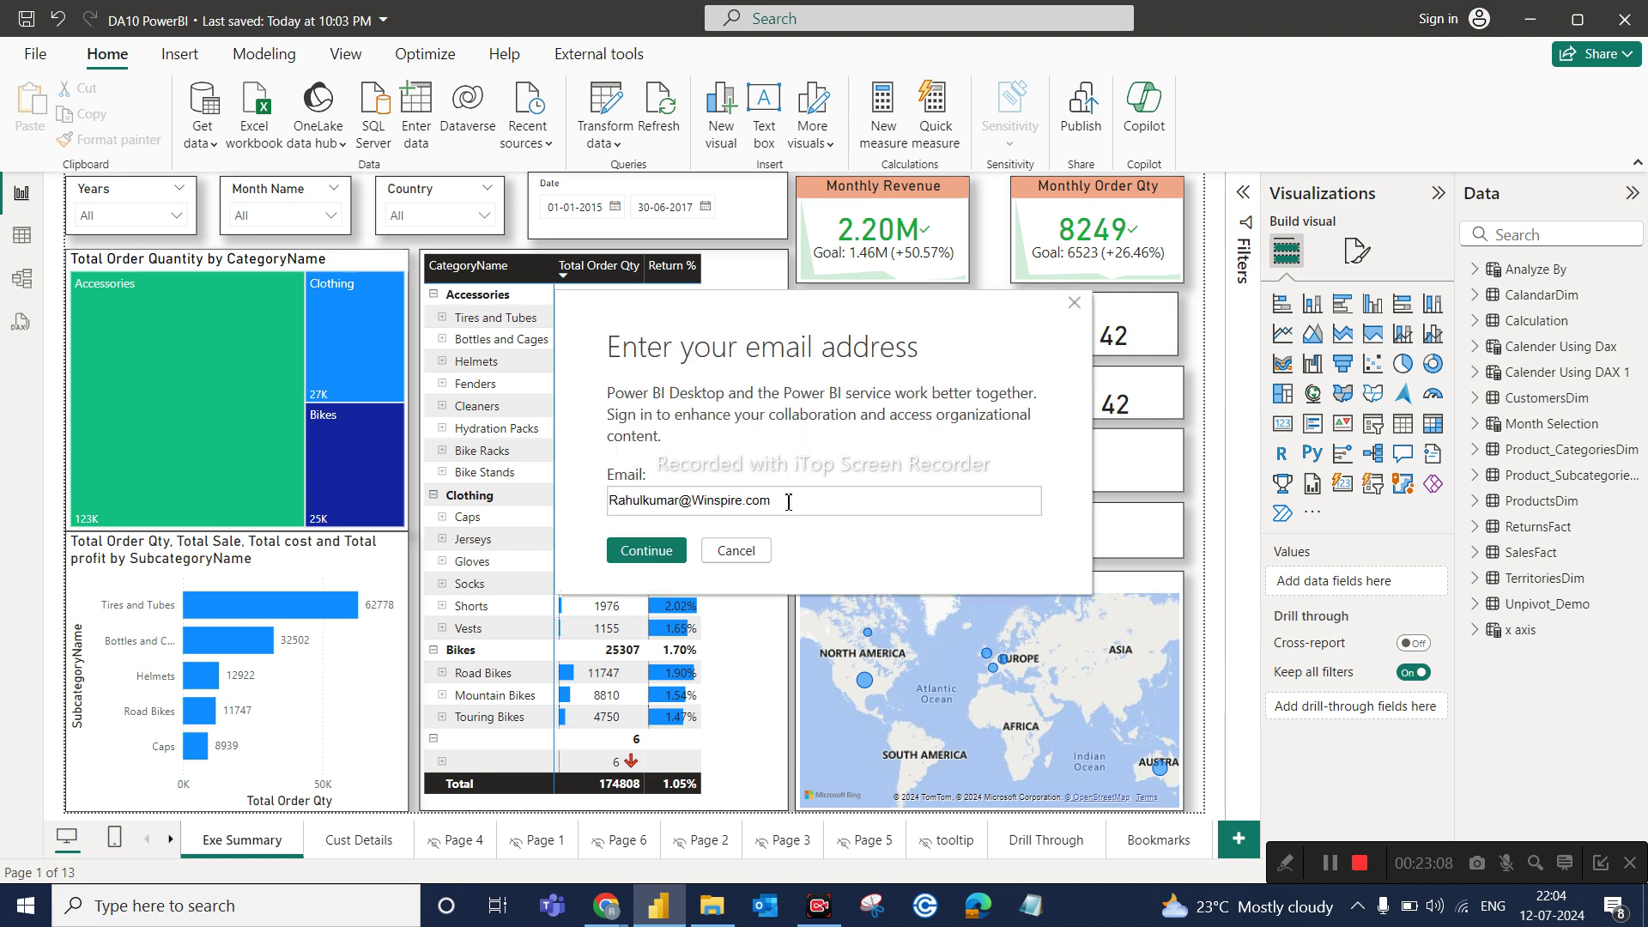
{"action": "key", "text": "ctrl+a"}
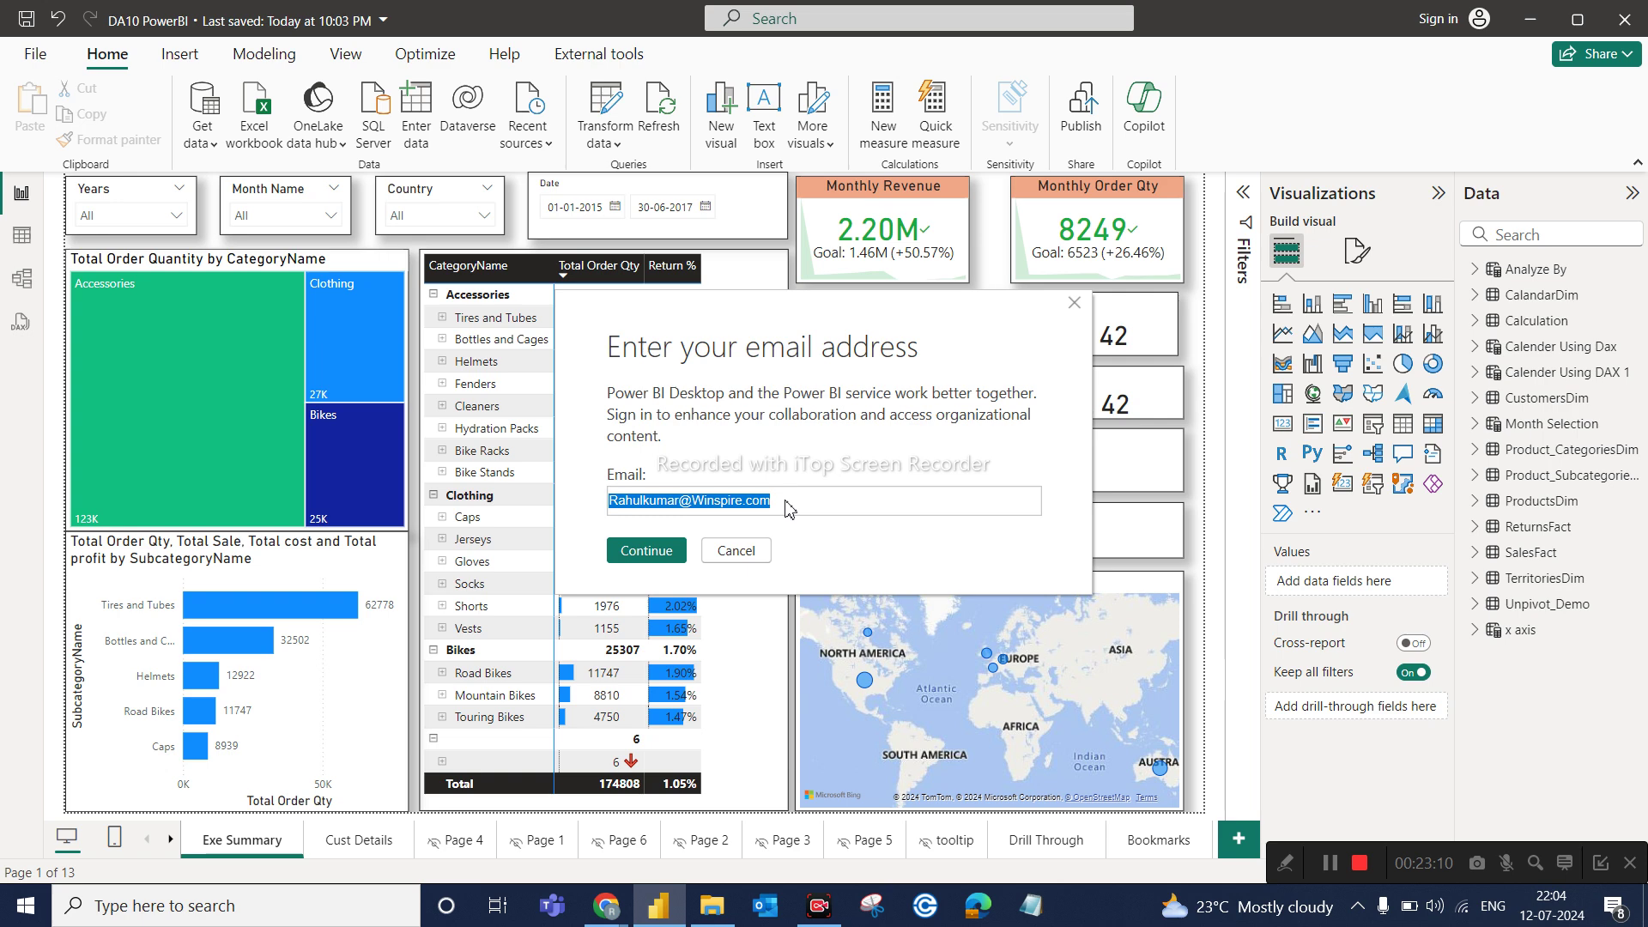
{"action": "key", "text": "BackSpace"}
{"action": "key", "text": "ctrl+v"}
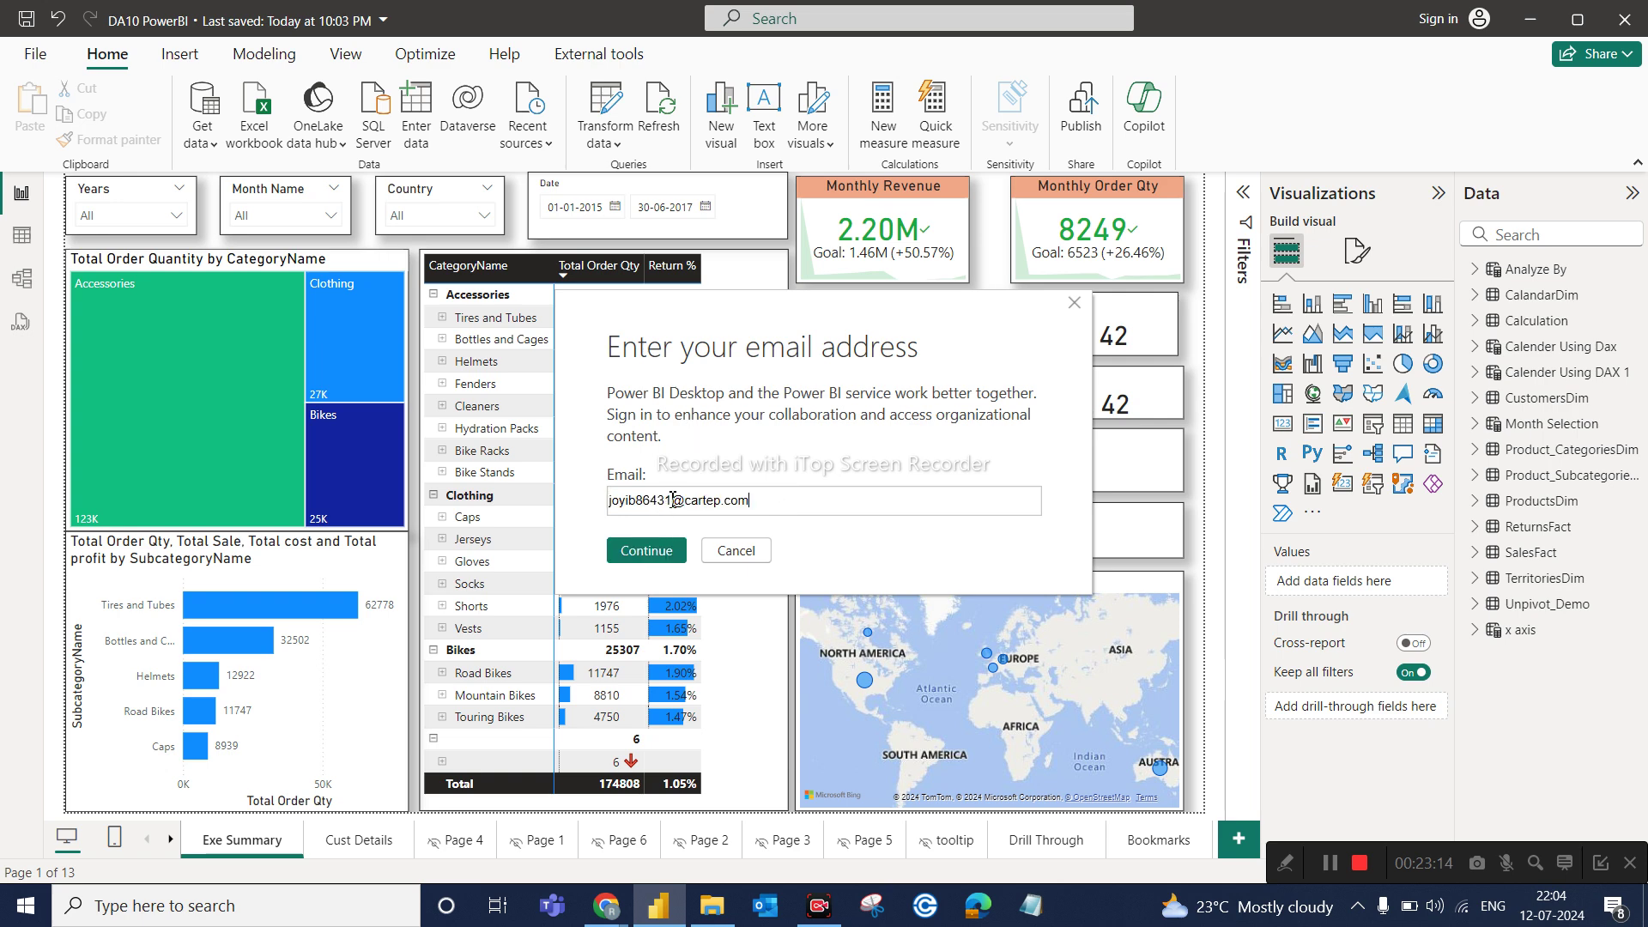
{"action": "left_click", "coordinate": [651, 553]}
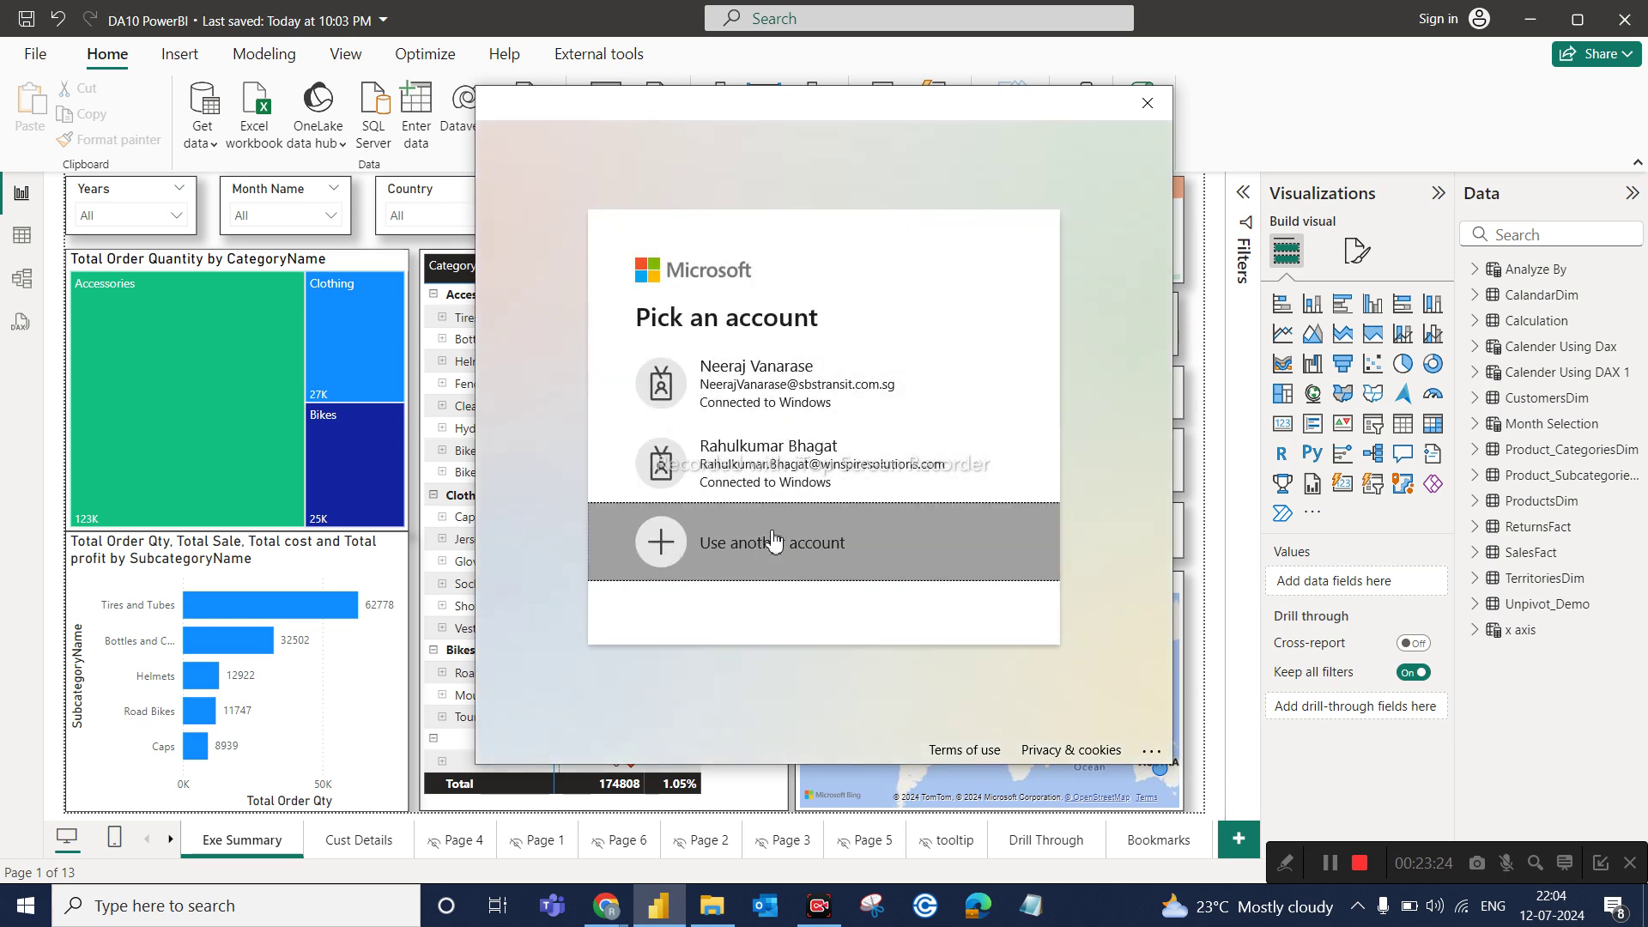
Use another account, enter its e-mail and password, and sign in to this app only.
{"action": "left_click", "coordinate": [769, 540]}
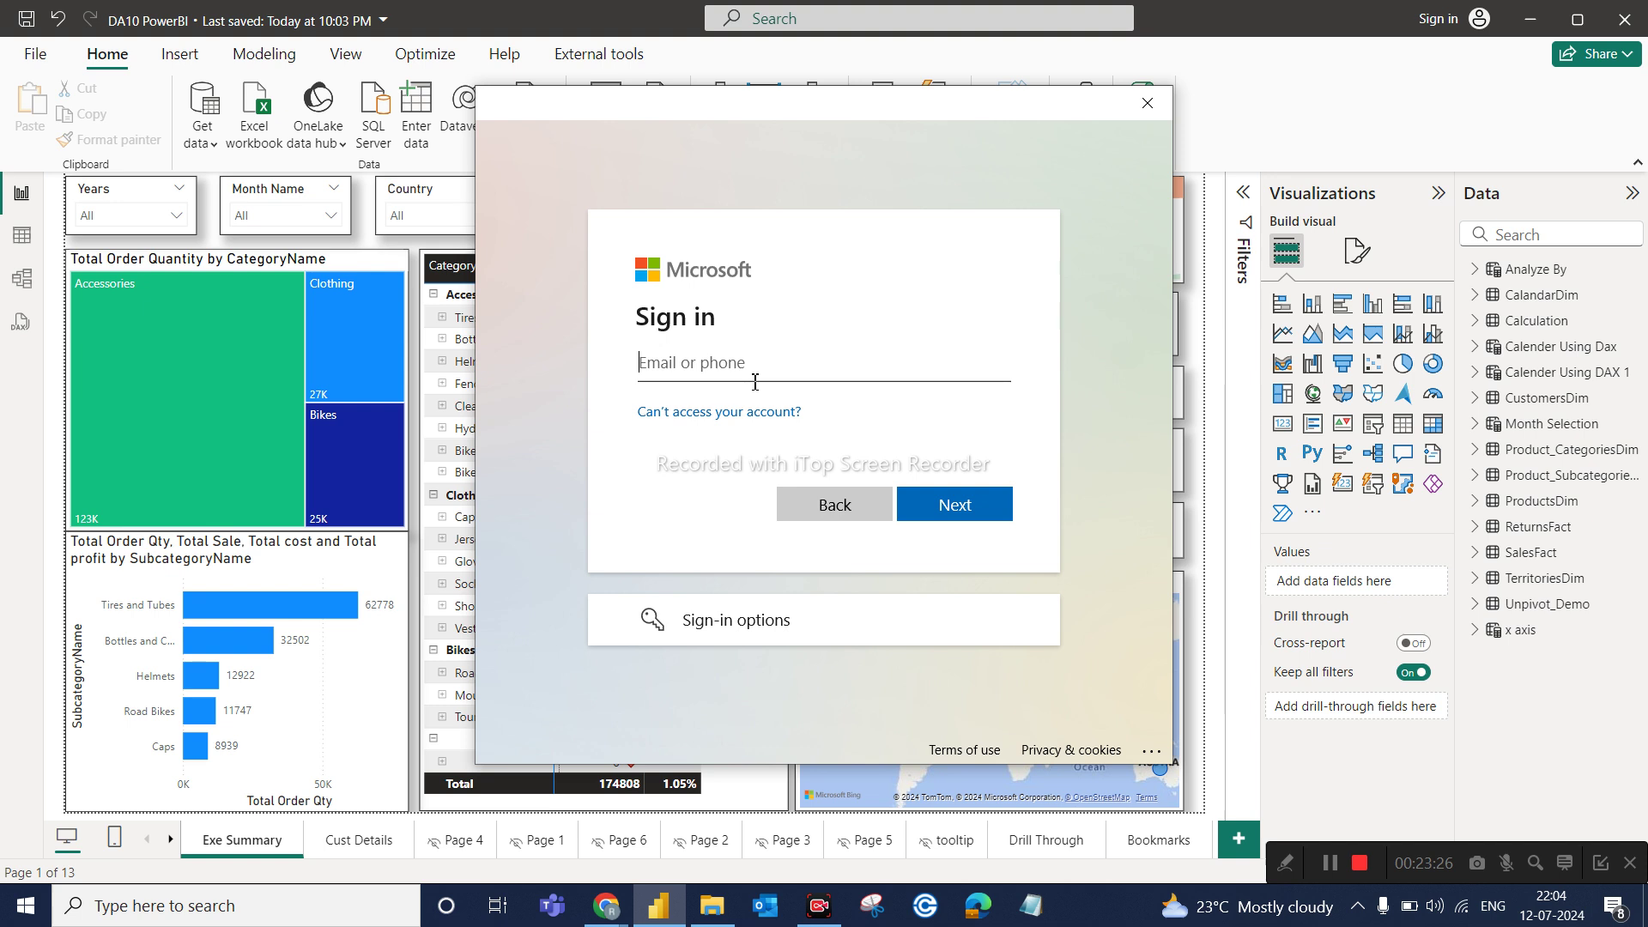
{"action": "key", "text": "ctrl+v"}
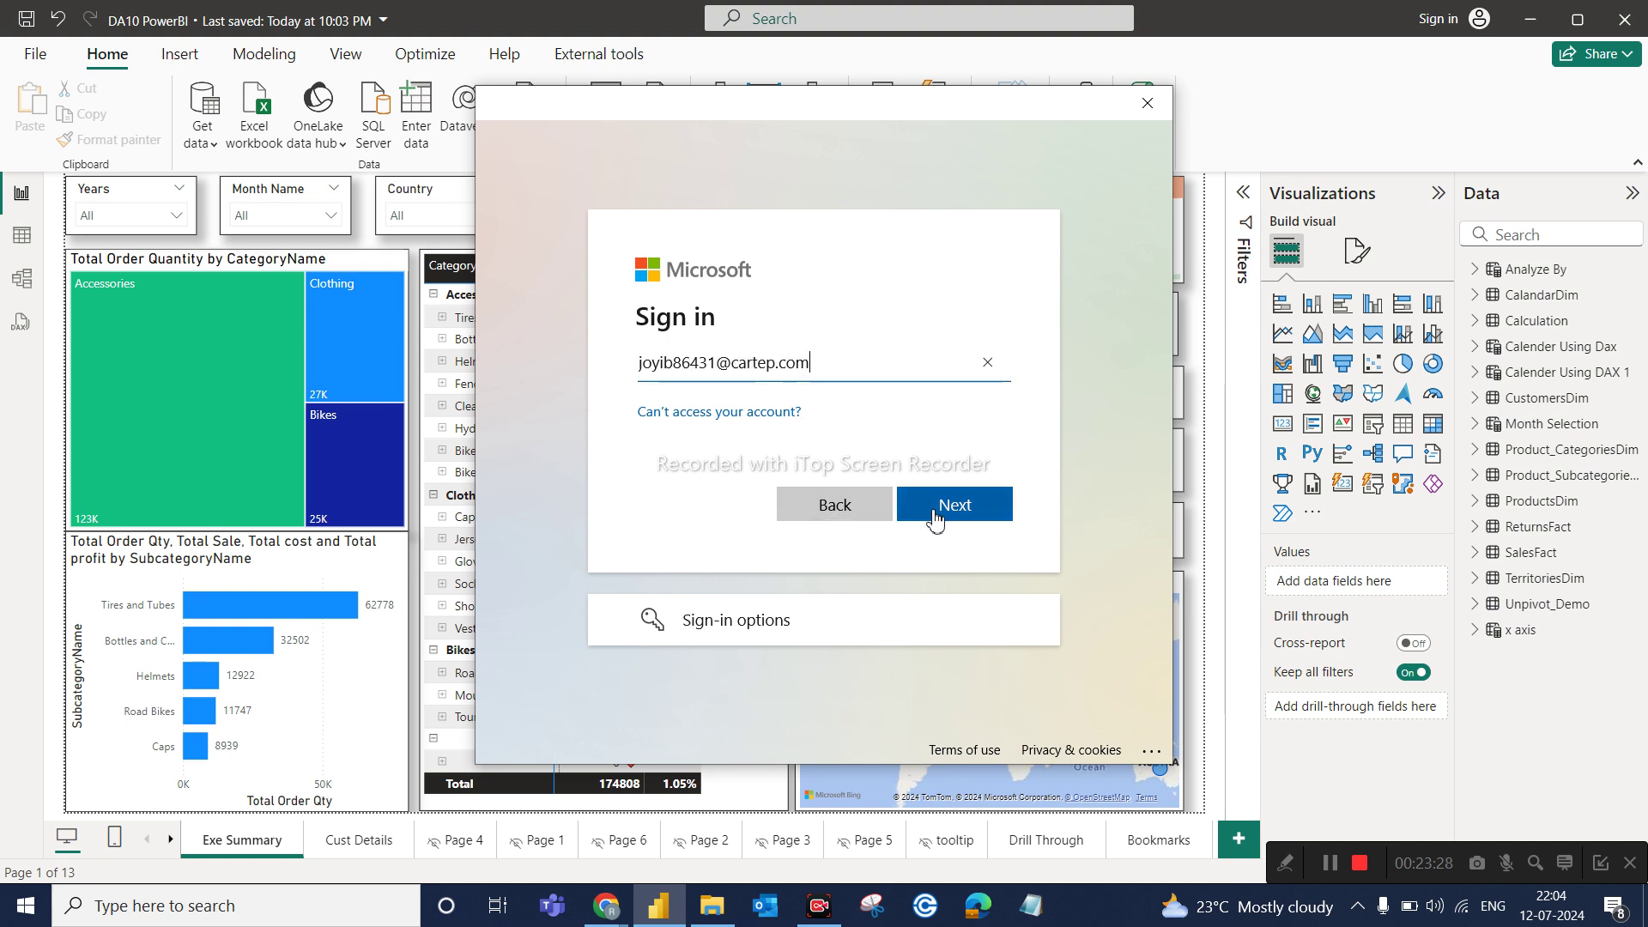
{"action": "left_click", "coordinate": [937, 515]}
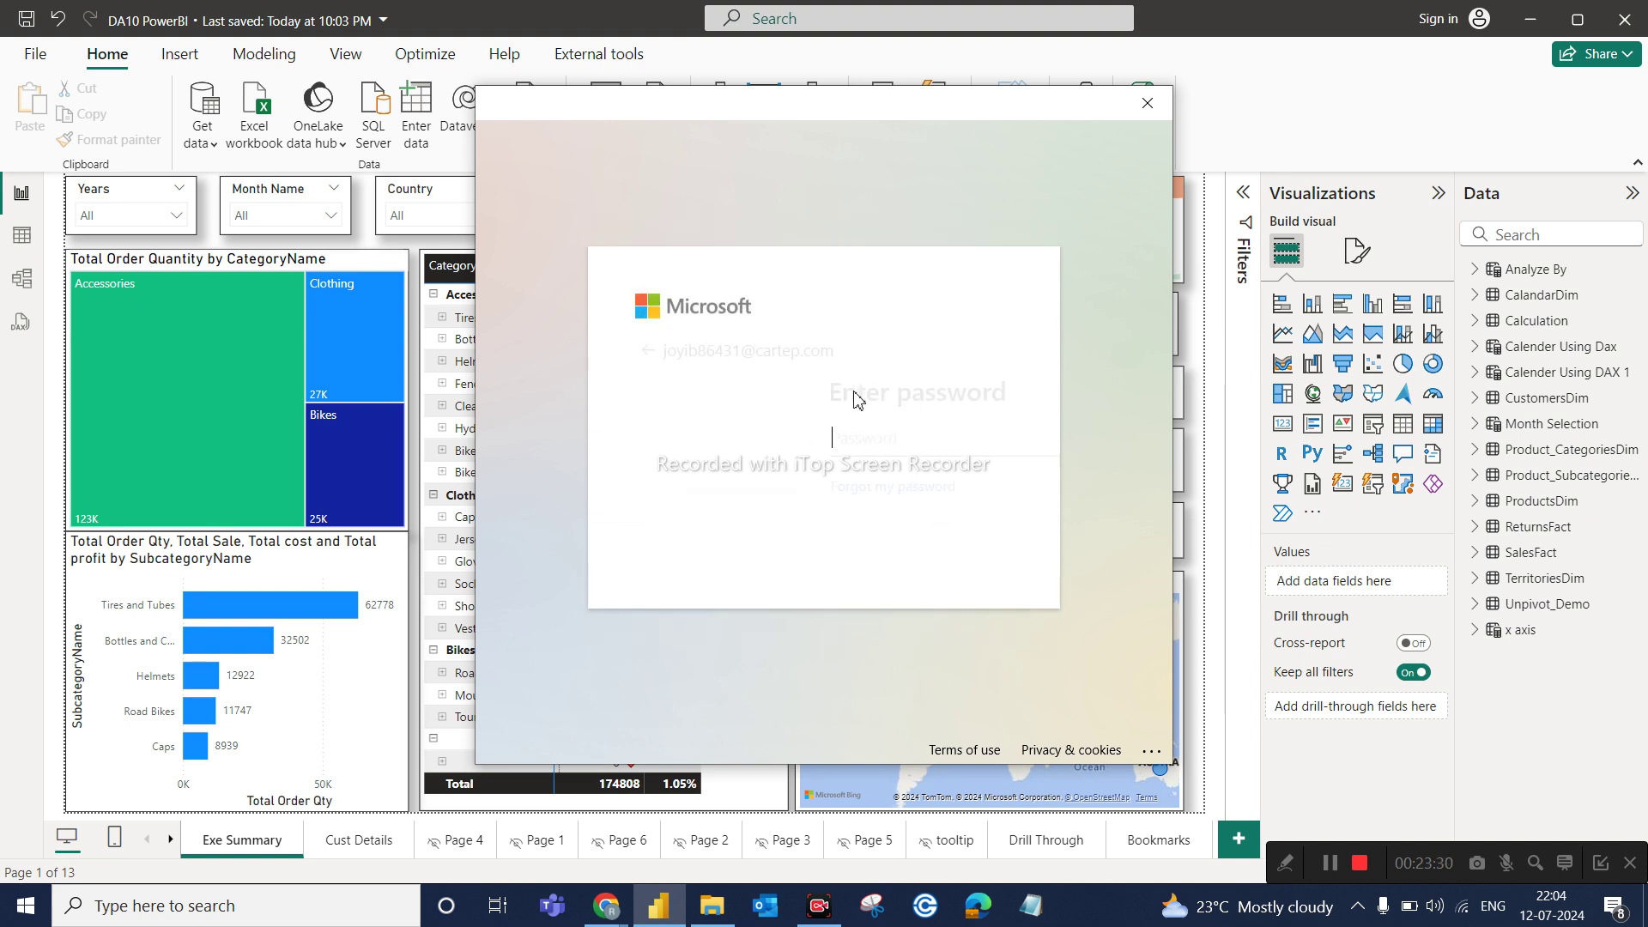
{"action": "type", "text": "•"}
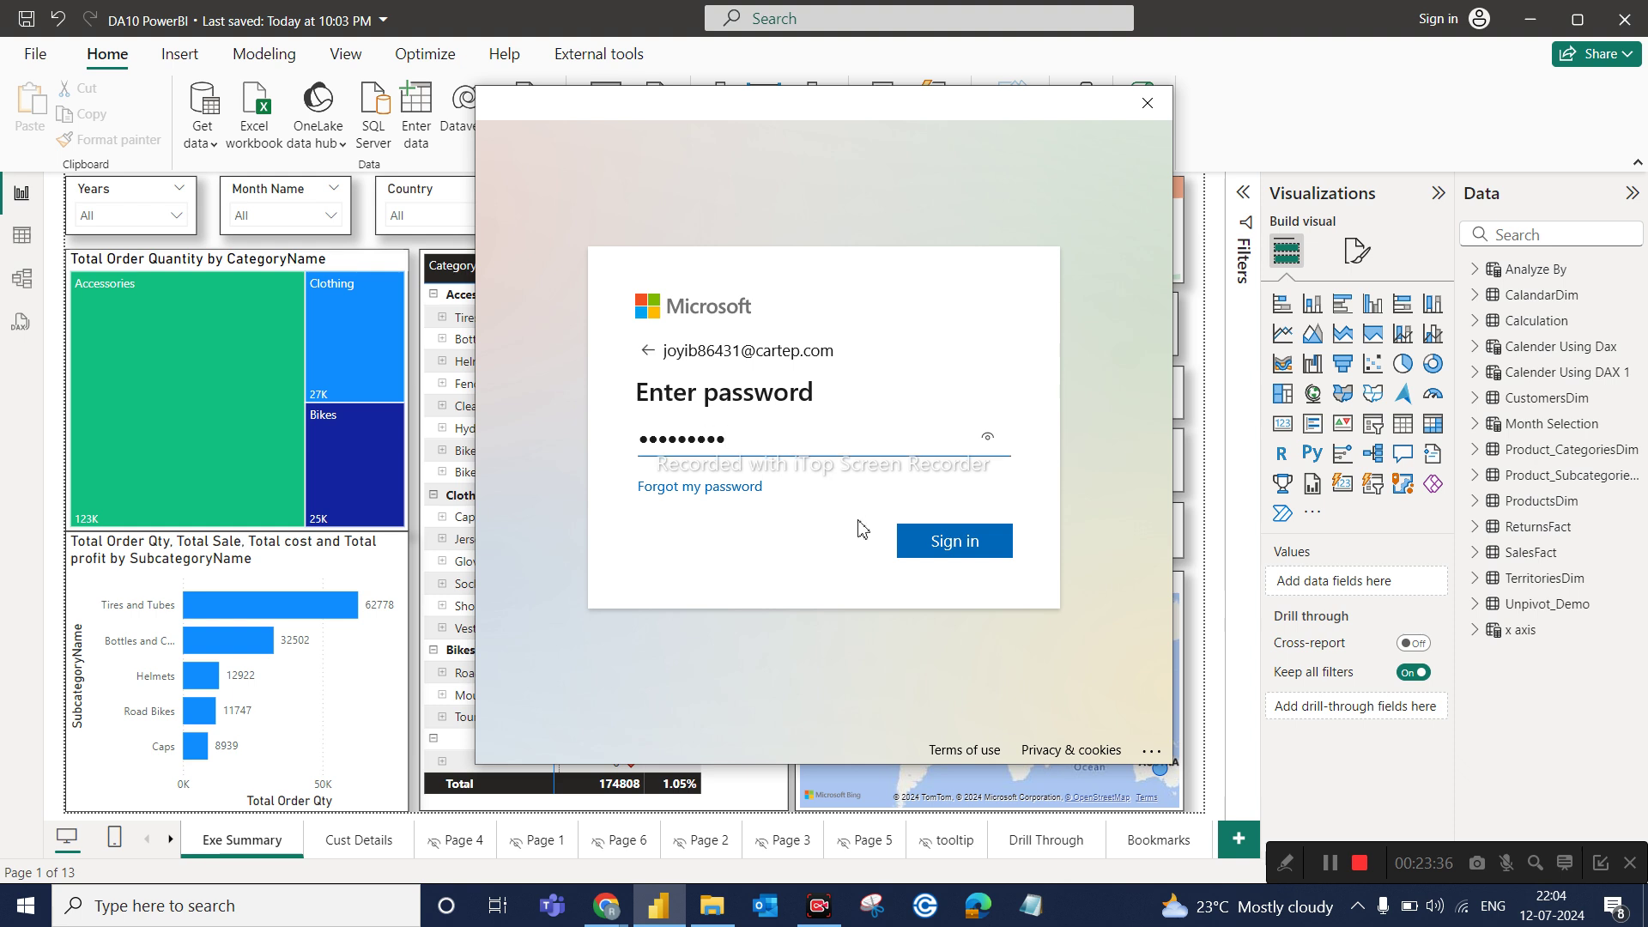
{"action": "left_click", "coordinate": [952, 541]}
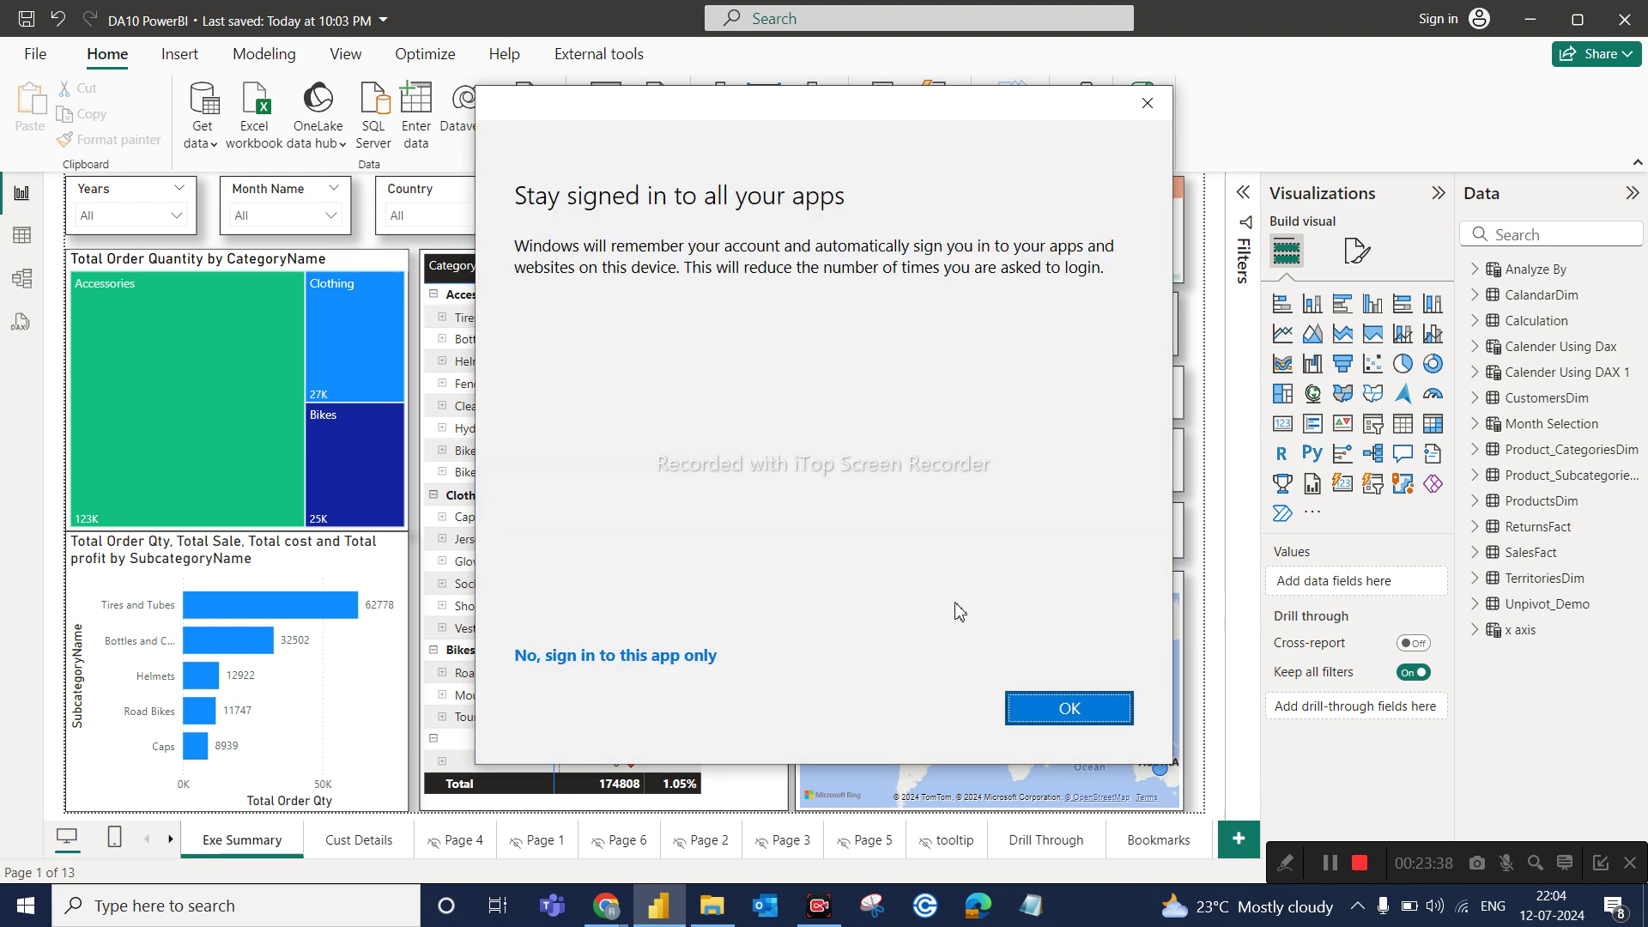
{"action": "left_click", "coordinate": [679, 662]}
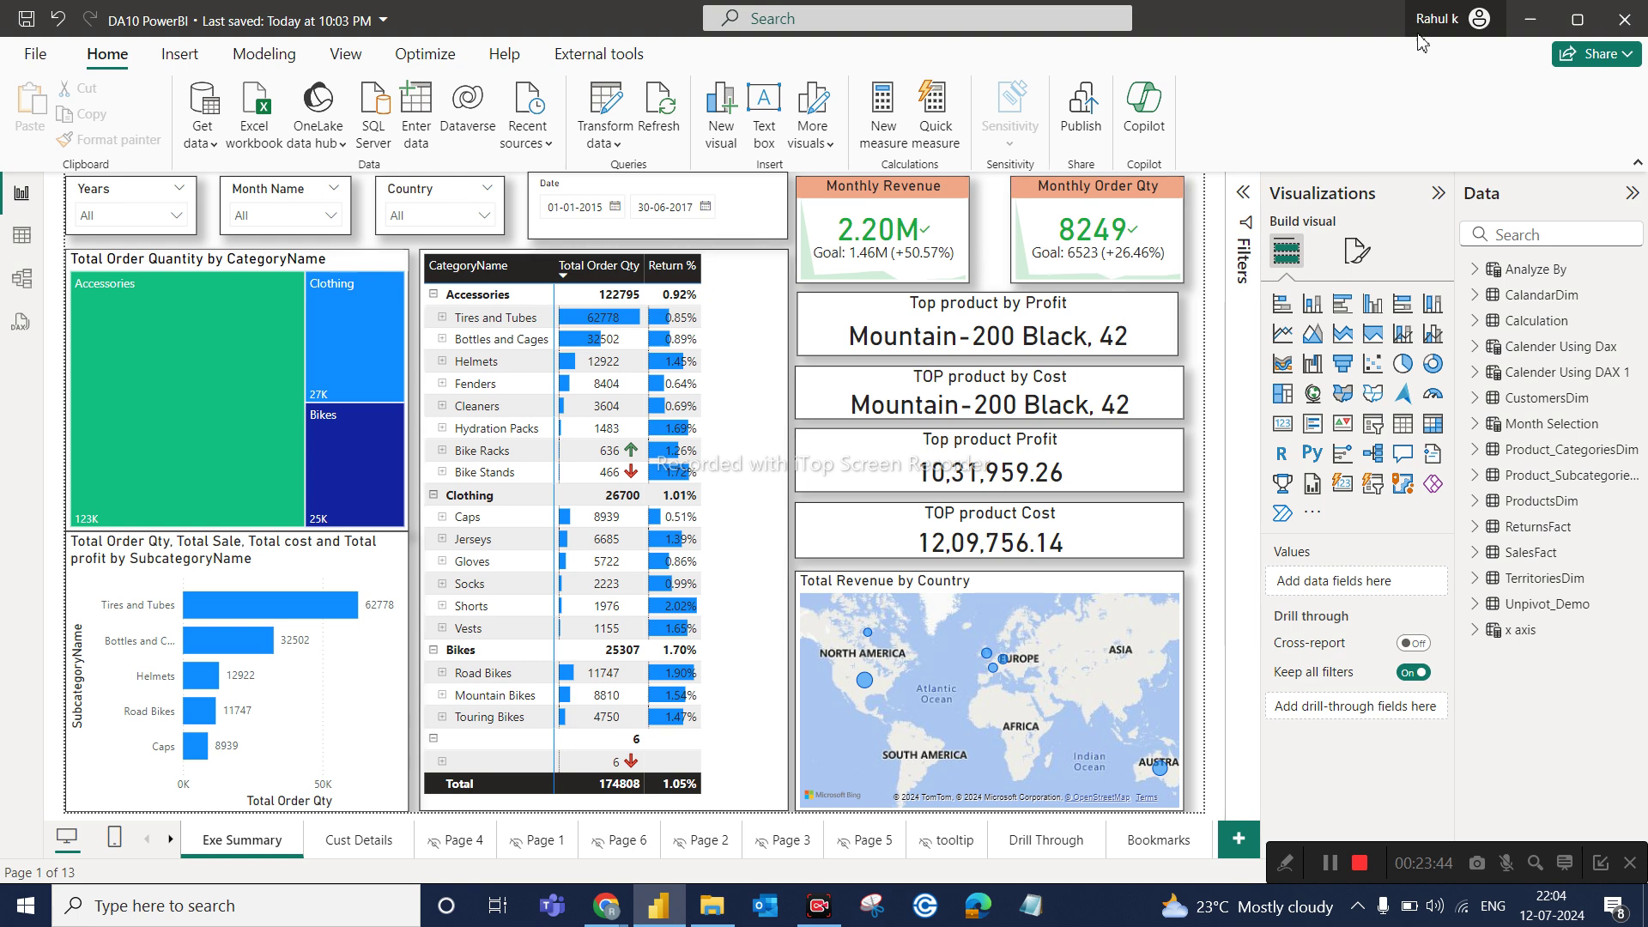
Verify the signed-in account, publish DA10 PowerBI to Rahultest, and dismiss the success message.
{"action": "left_click", "coordinate": [1483, 22]}
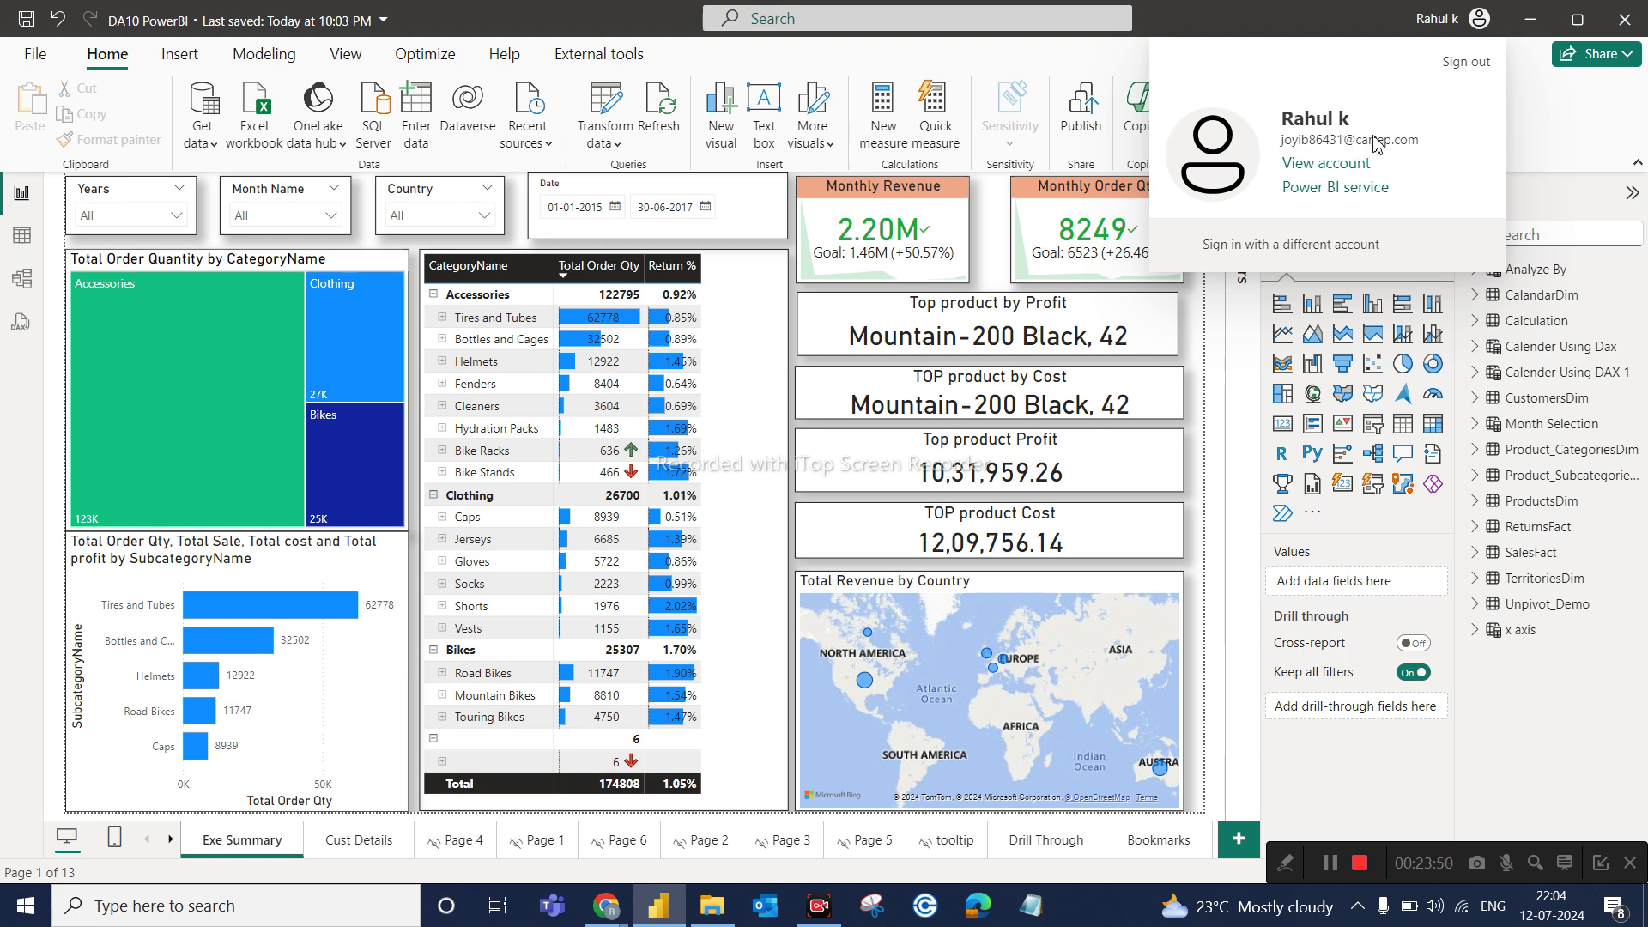
{"action": "left_click", "coordinate": [1523, 142]}
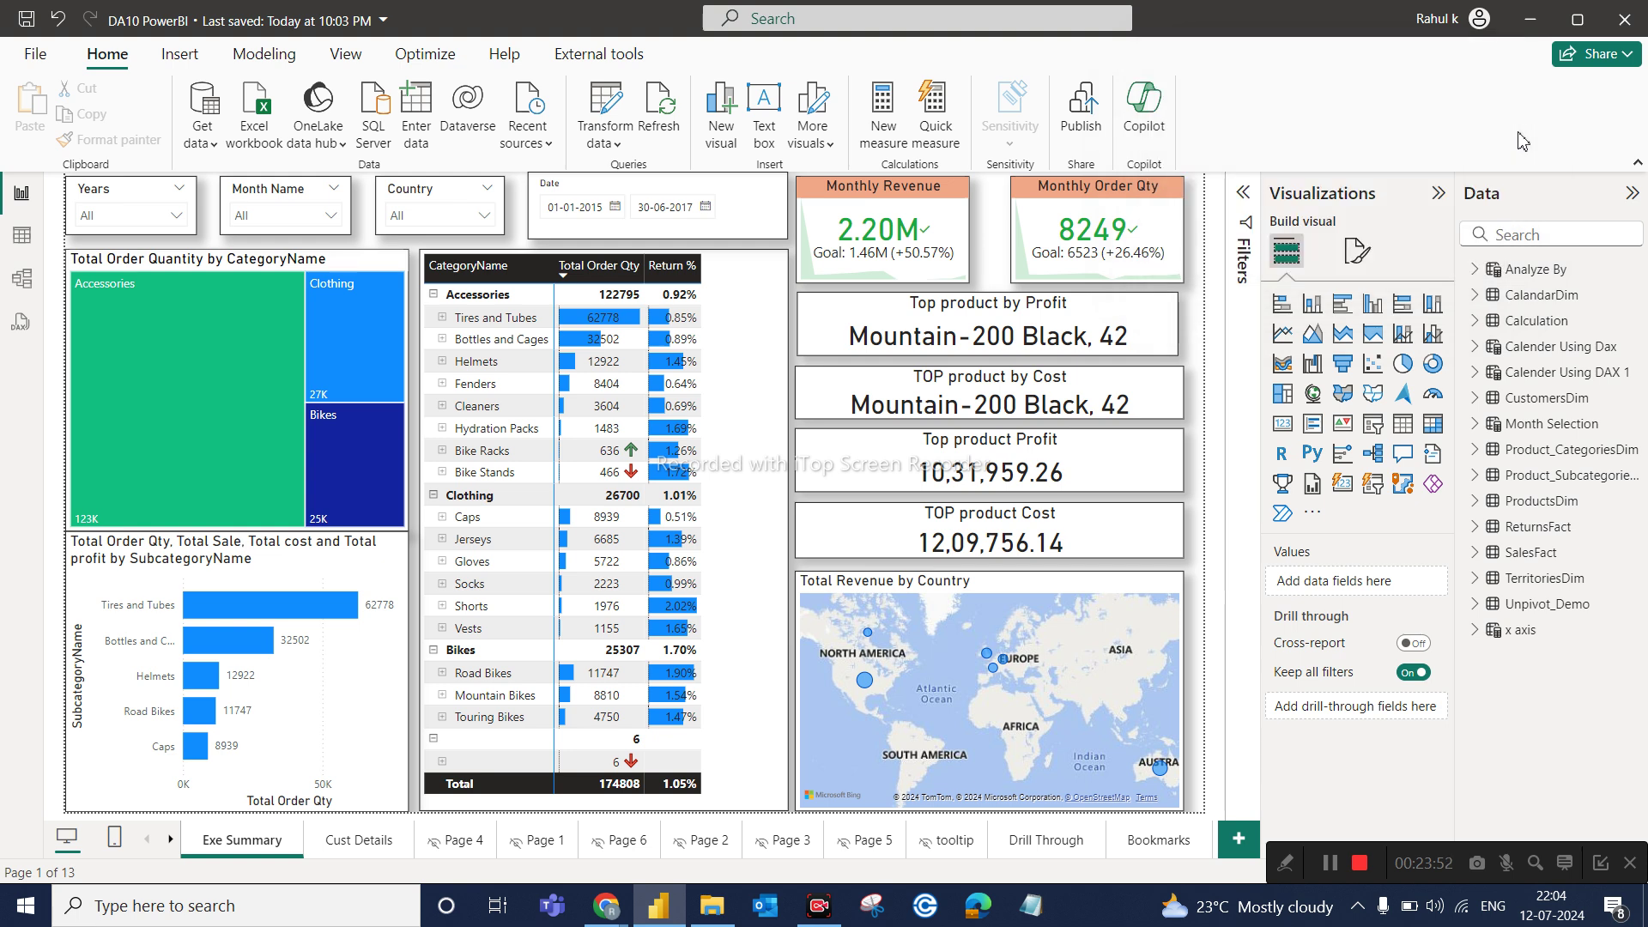
{"action": "left_click", "coordinate": [1081, 120]}
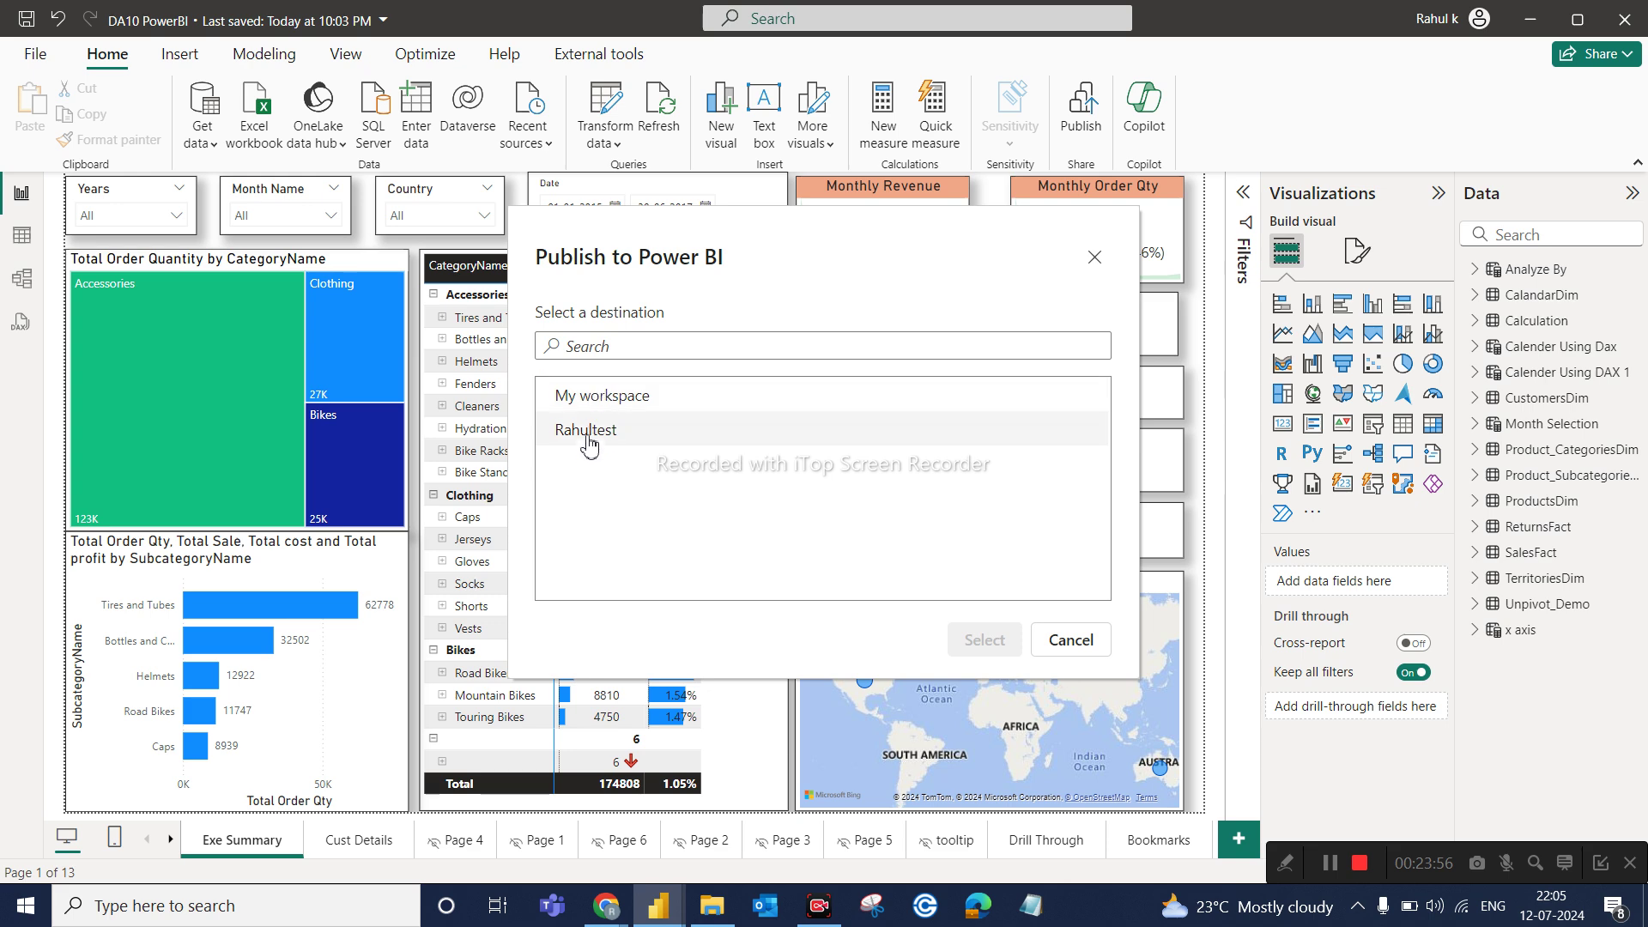
{"action": "left_click", "coordinate": [590, 436]}
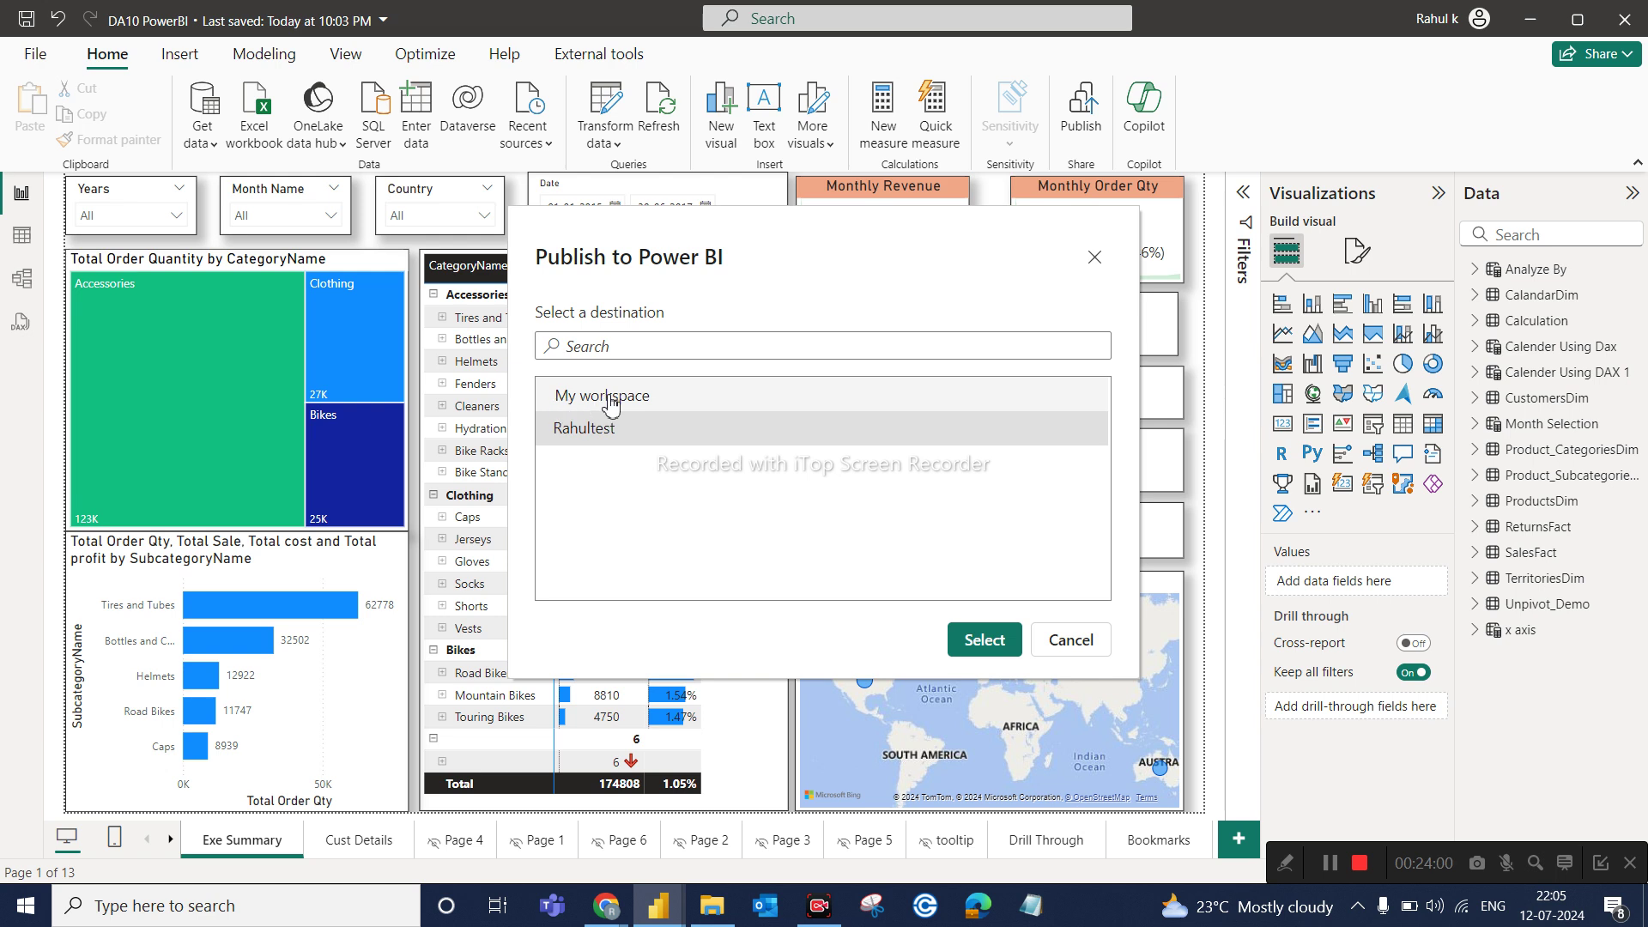
{"action": "left_click", "coordinate": [598, 402]}
{"action": "left_click", "coordinate": [590, 438]}
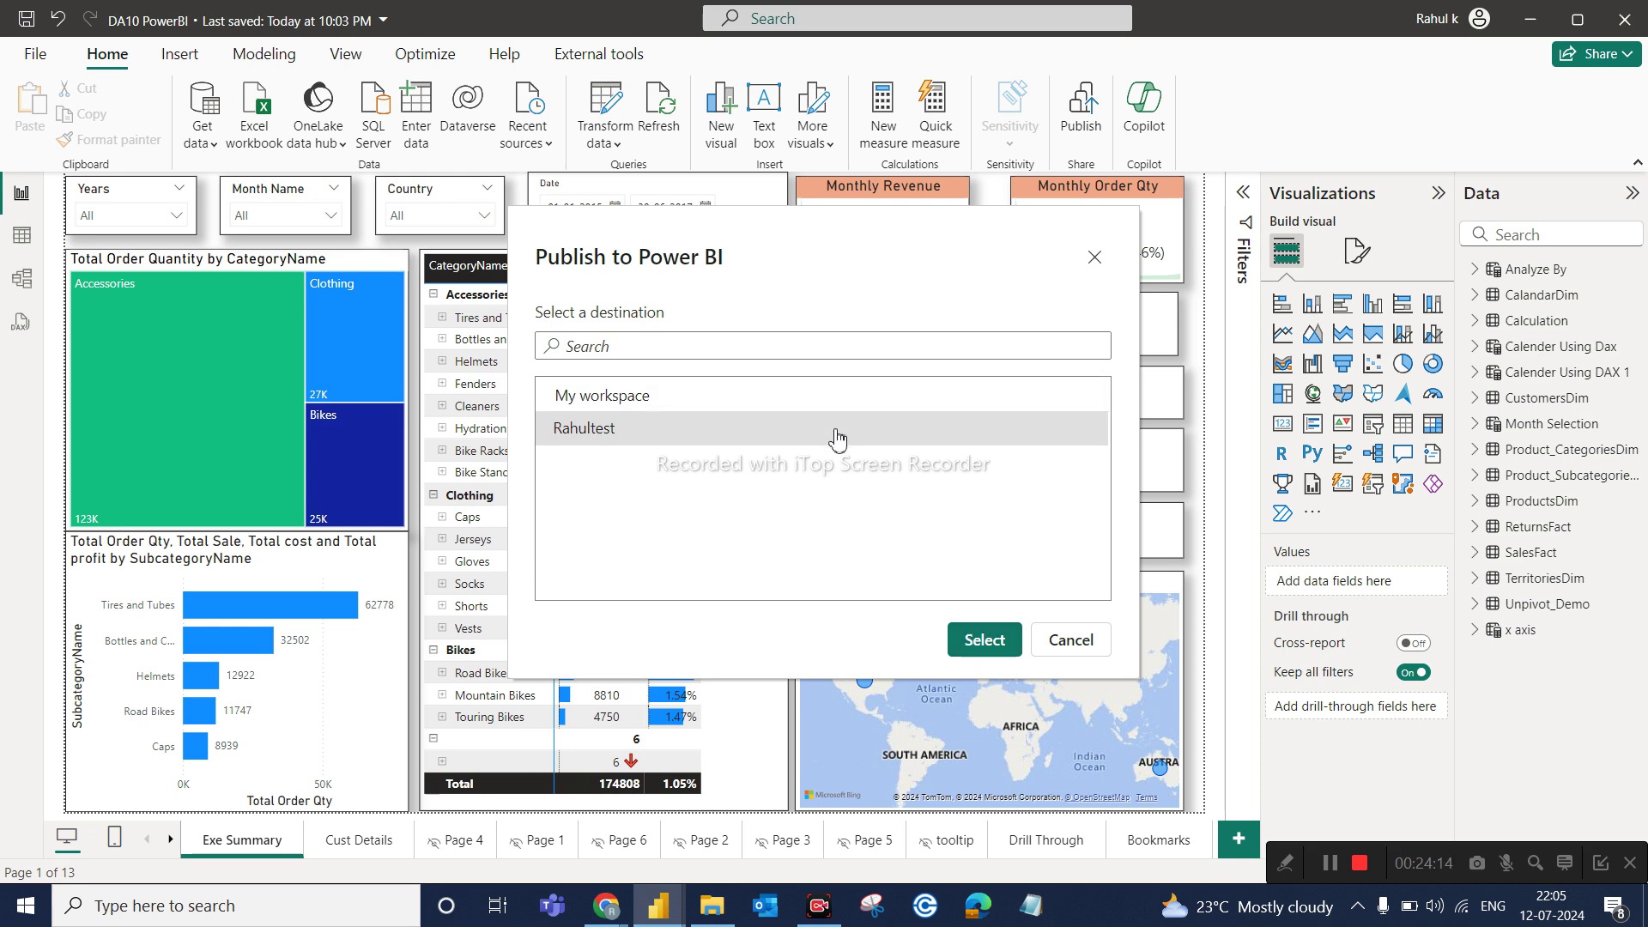
{"action": "left_click", "coordinate": [978, 650]}
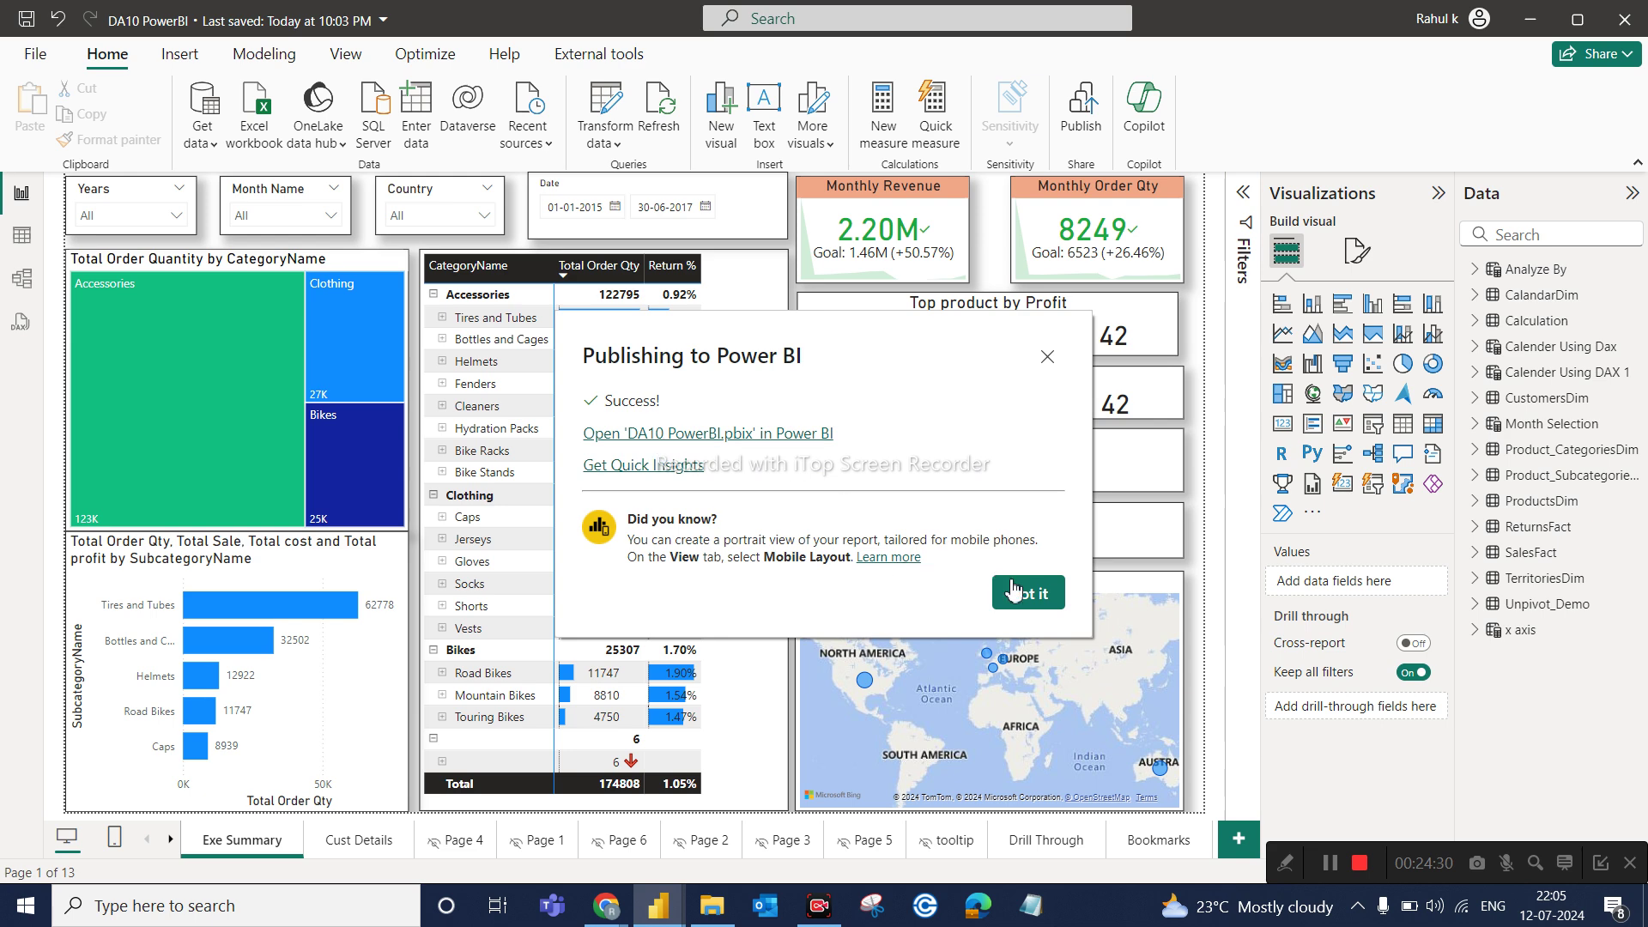
{"action": "left_click", "coordinate": [1015, 592]}
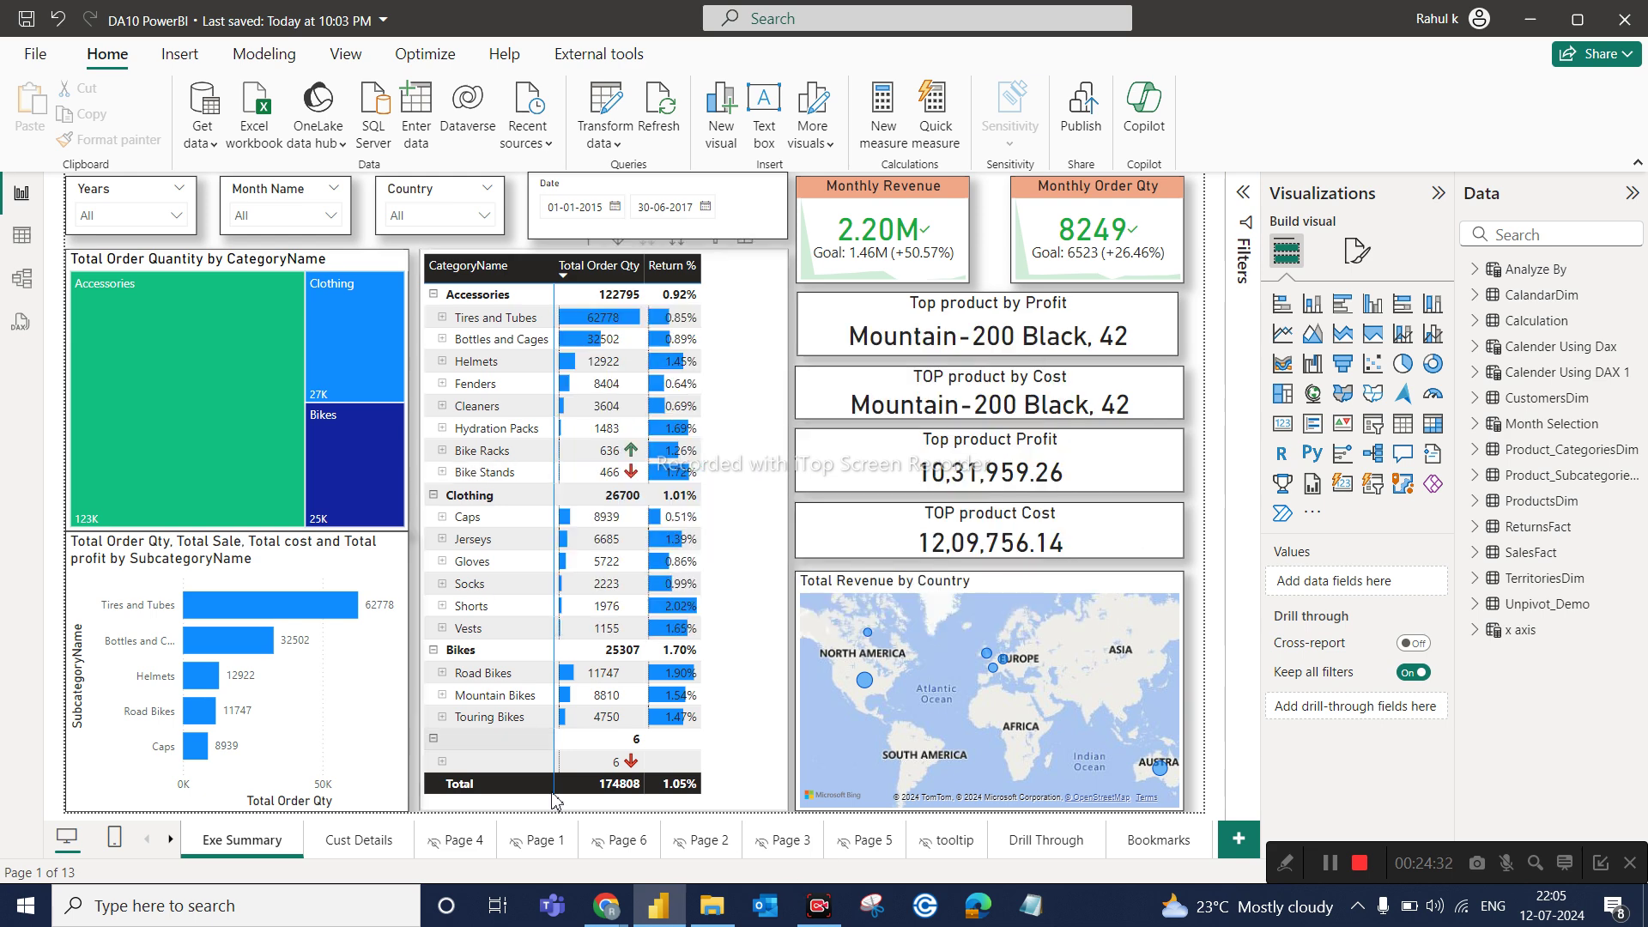
Bring Chrome's Rahultest workspace page forward and reload it.
{"action": "mouse_move", "coordinate": [606, 906]}
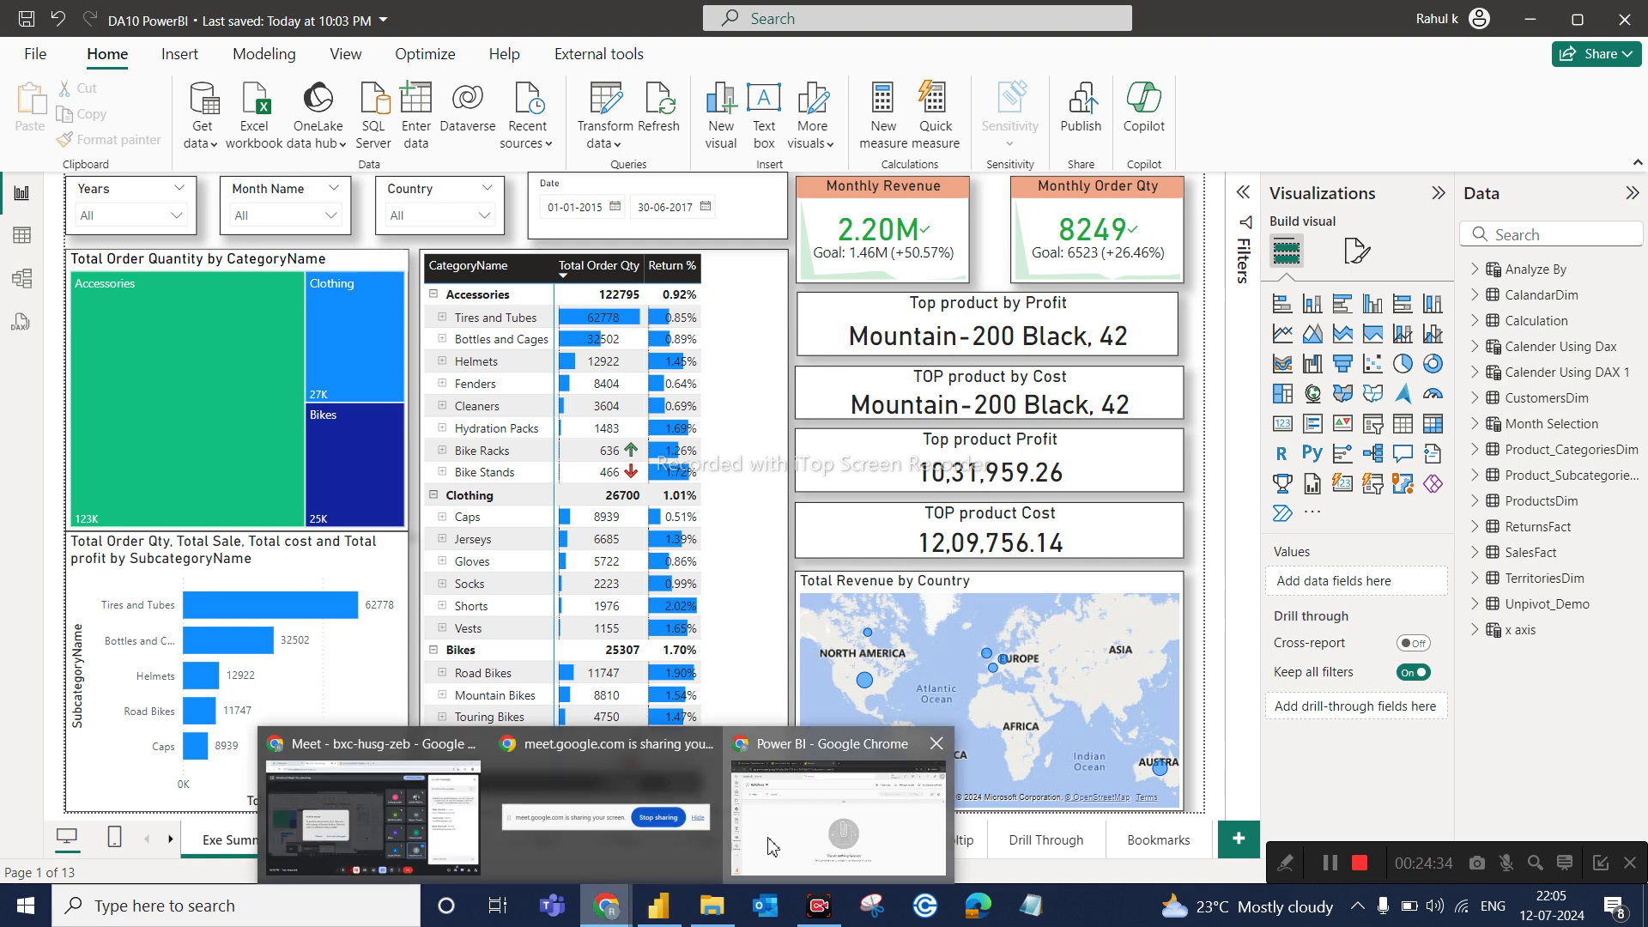
{"action": "left_click", "coordinate": [771, 846]}
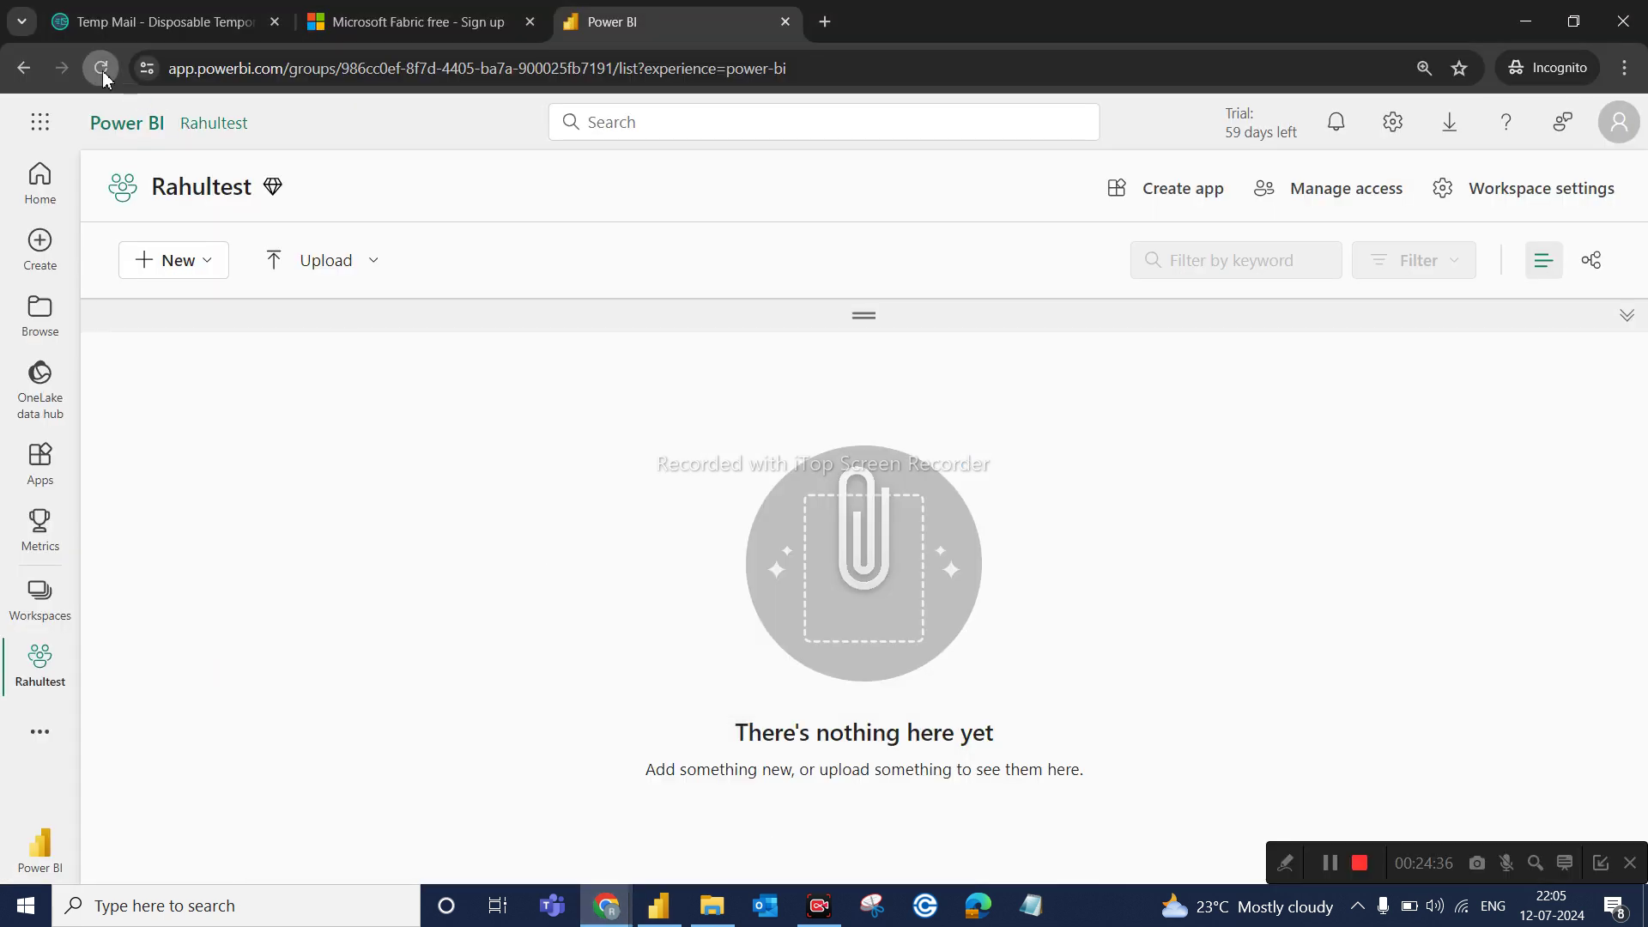
{"action": "left_click", "coordinate": [101, 68]}
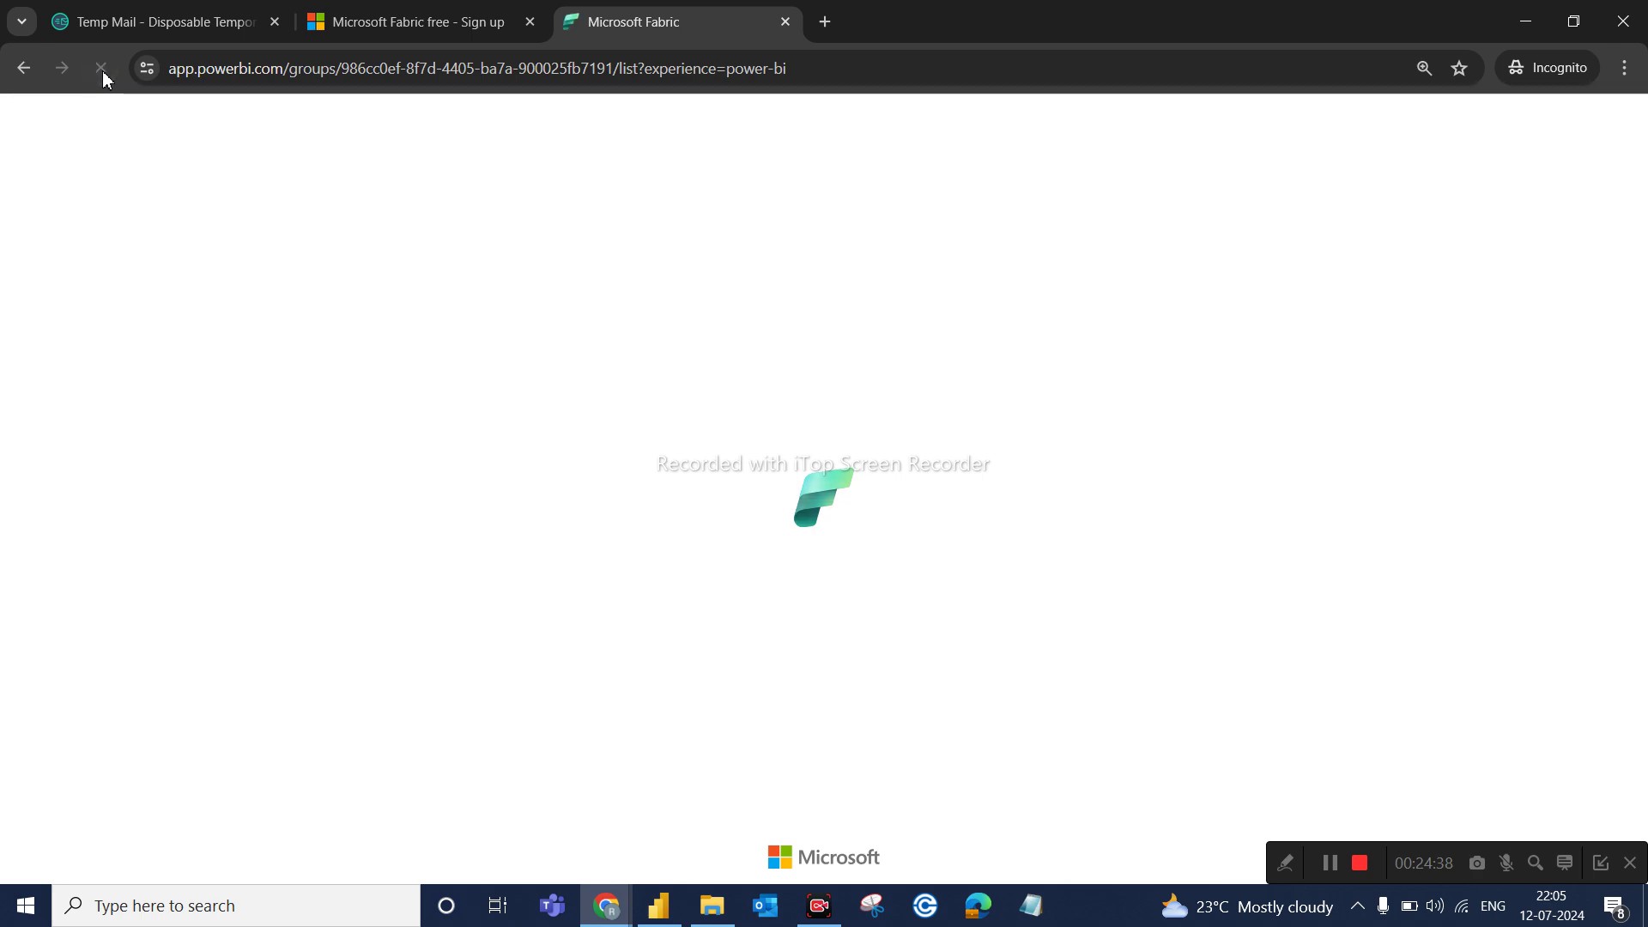
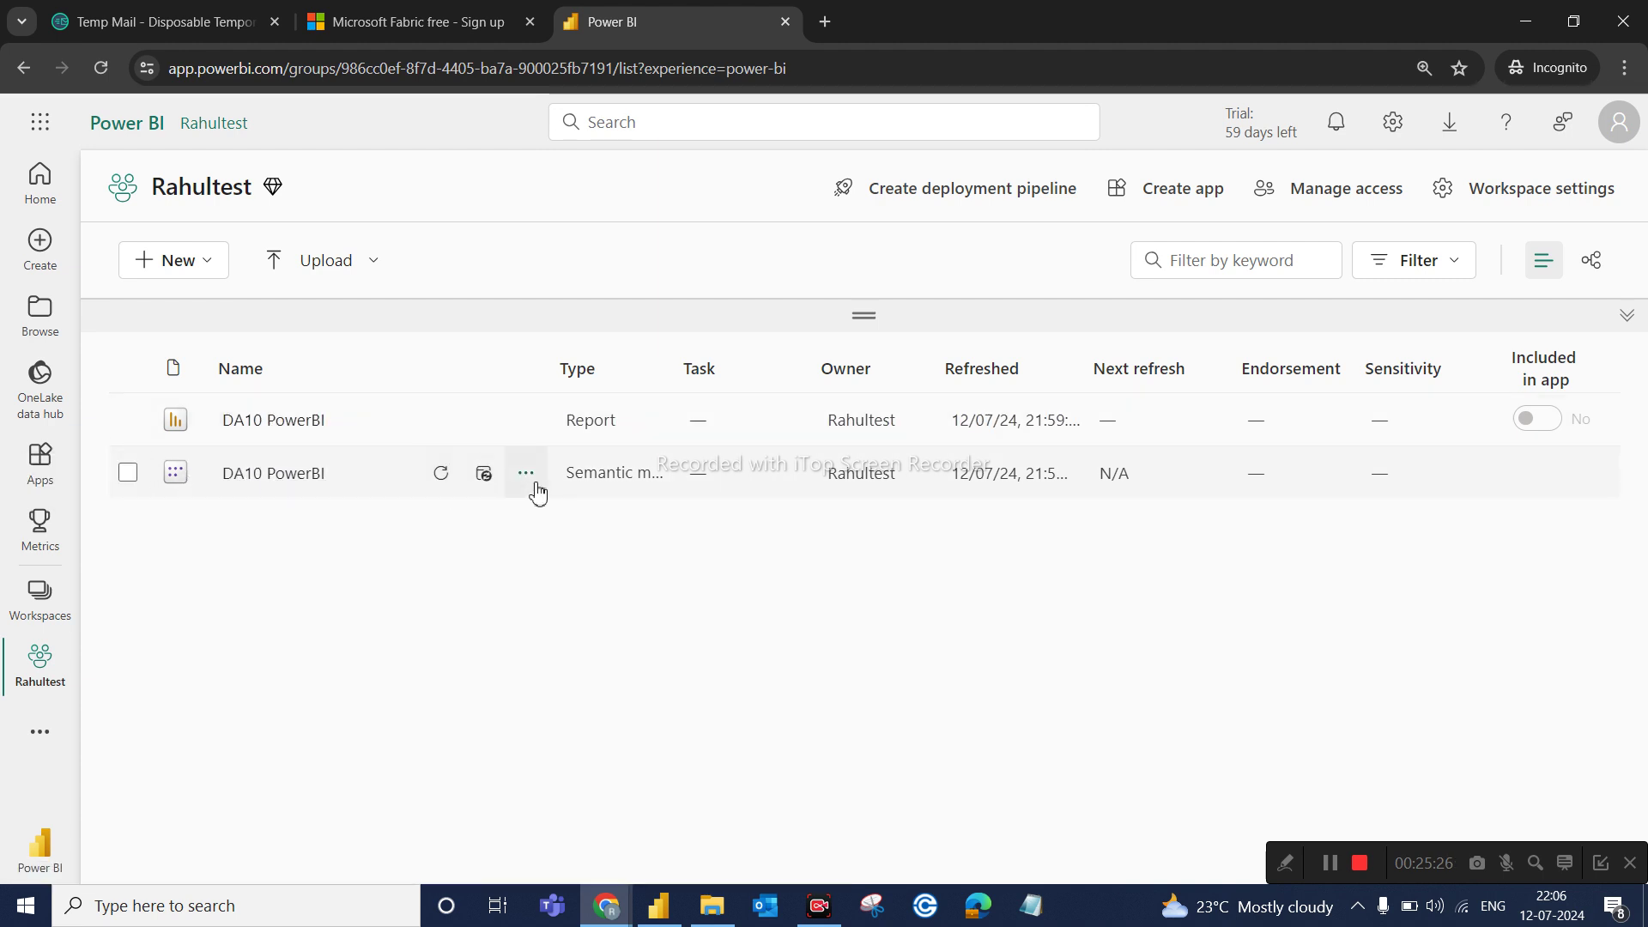
Open the DA10 PowerBI report from Rahultest, dismiss the tips, and bring up its Desktop copy.
{"action": "left_click", "coordinate": [281, 435]}
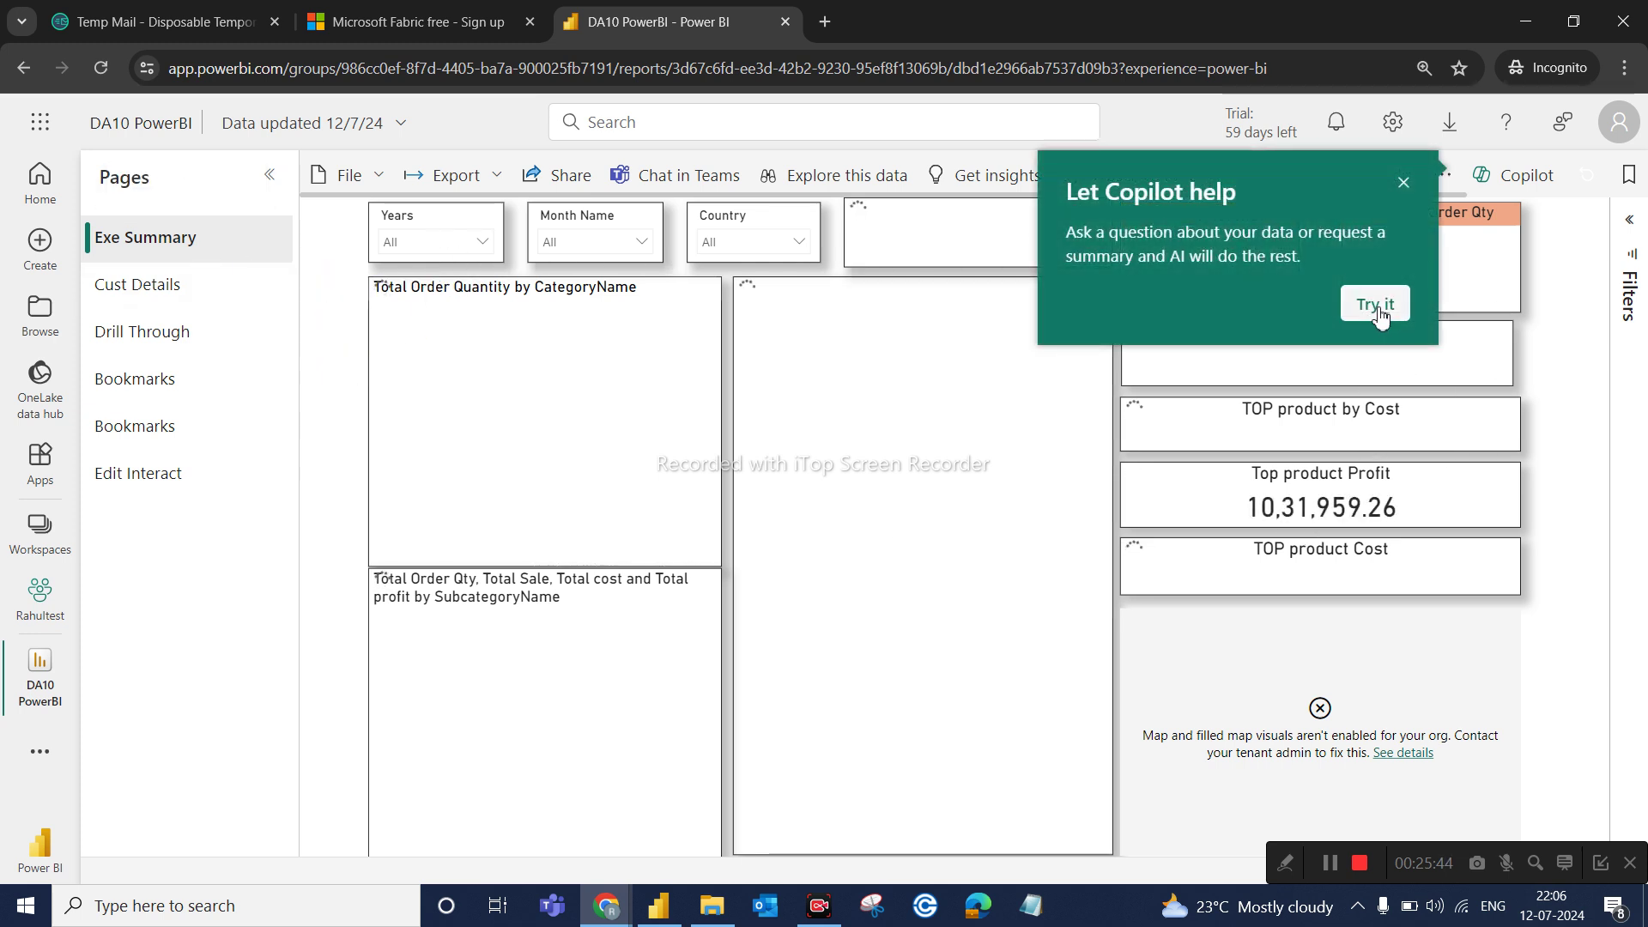
{"action": "left_click", "coordinate": [1404, 183]}
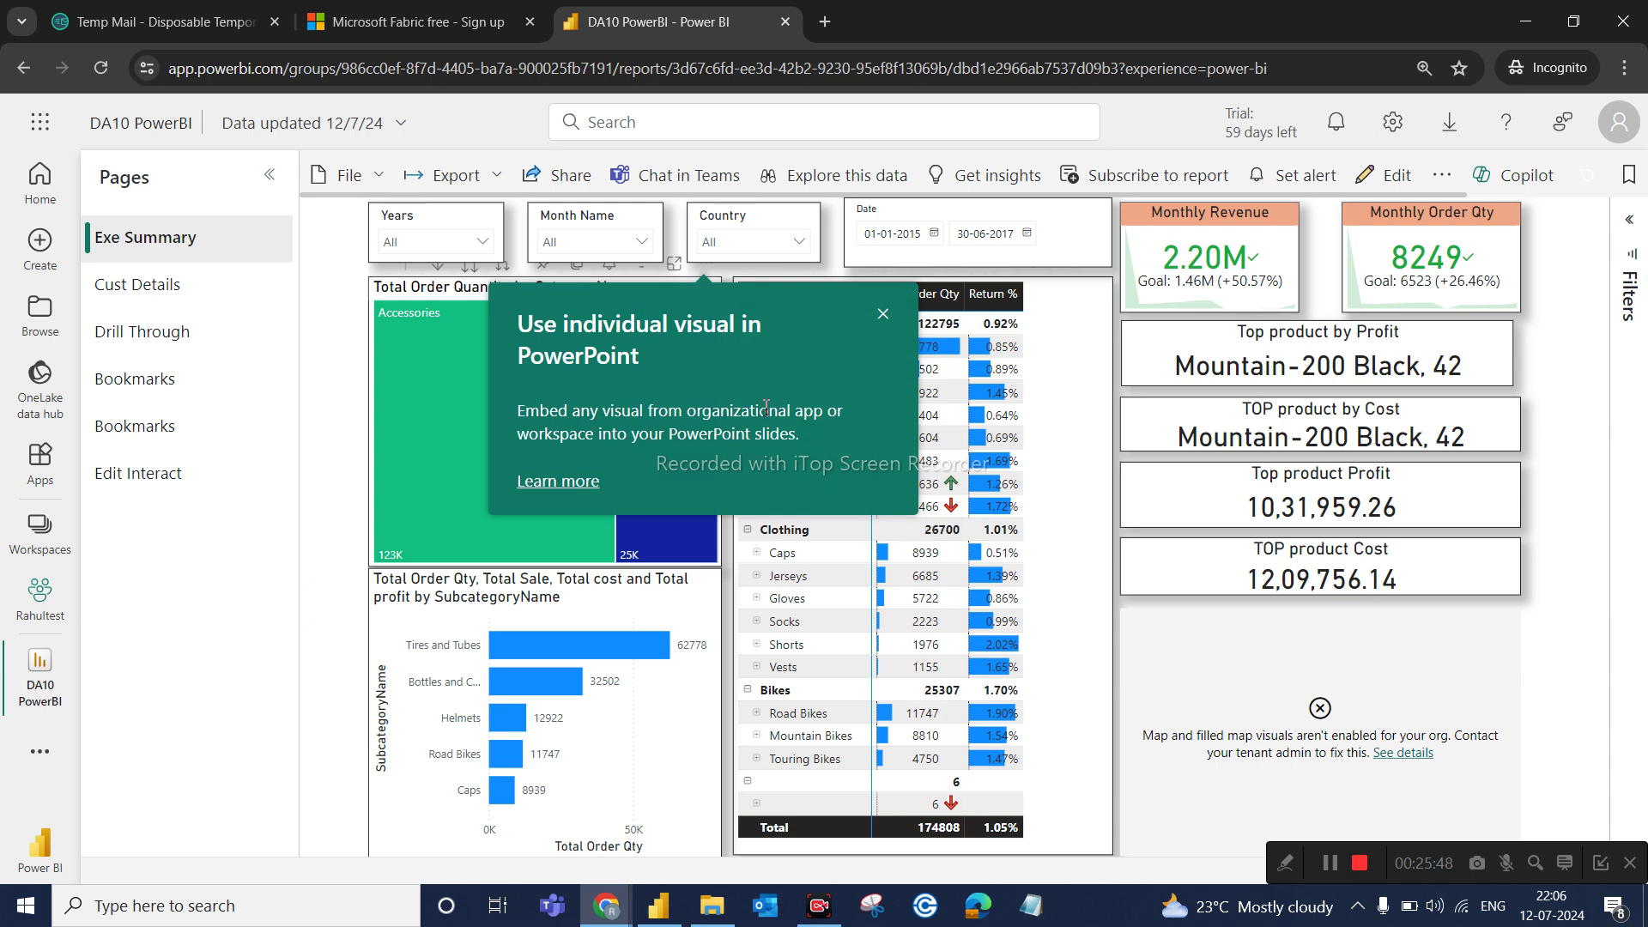
{"action": "left_click", "coordinate": [883, 314]}
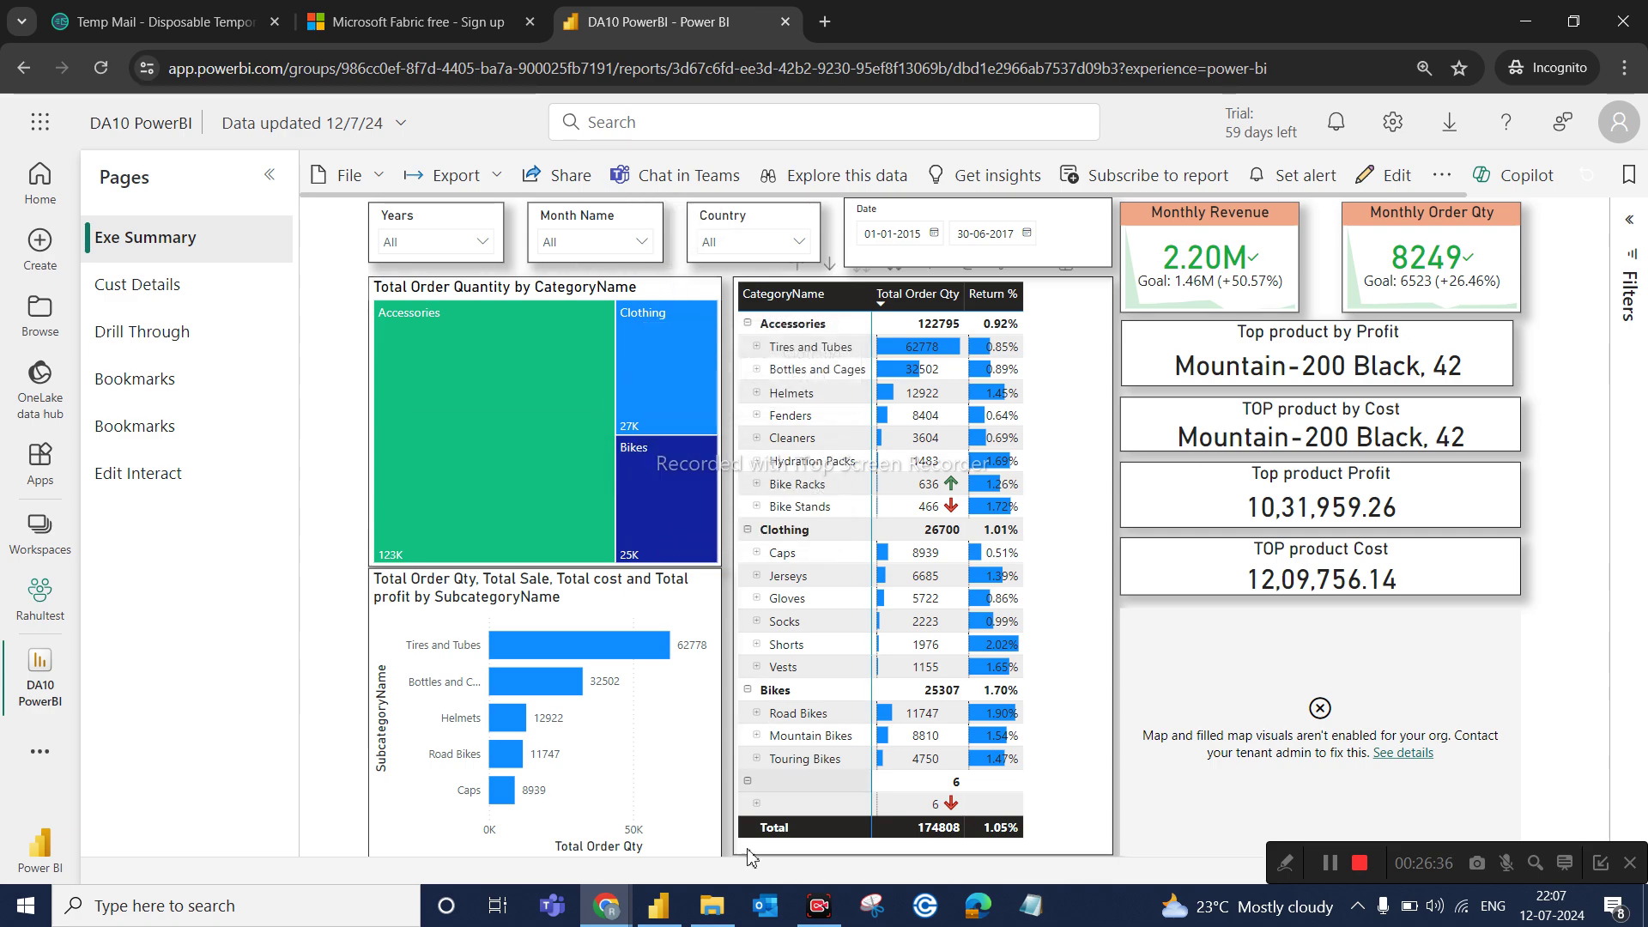
{"action": "left_click", "coordinate": [656, 914]}
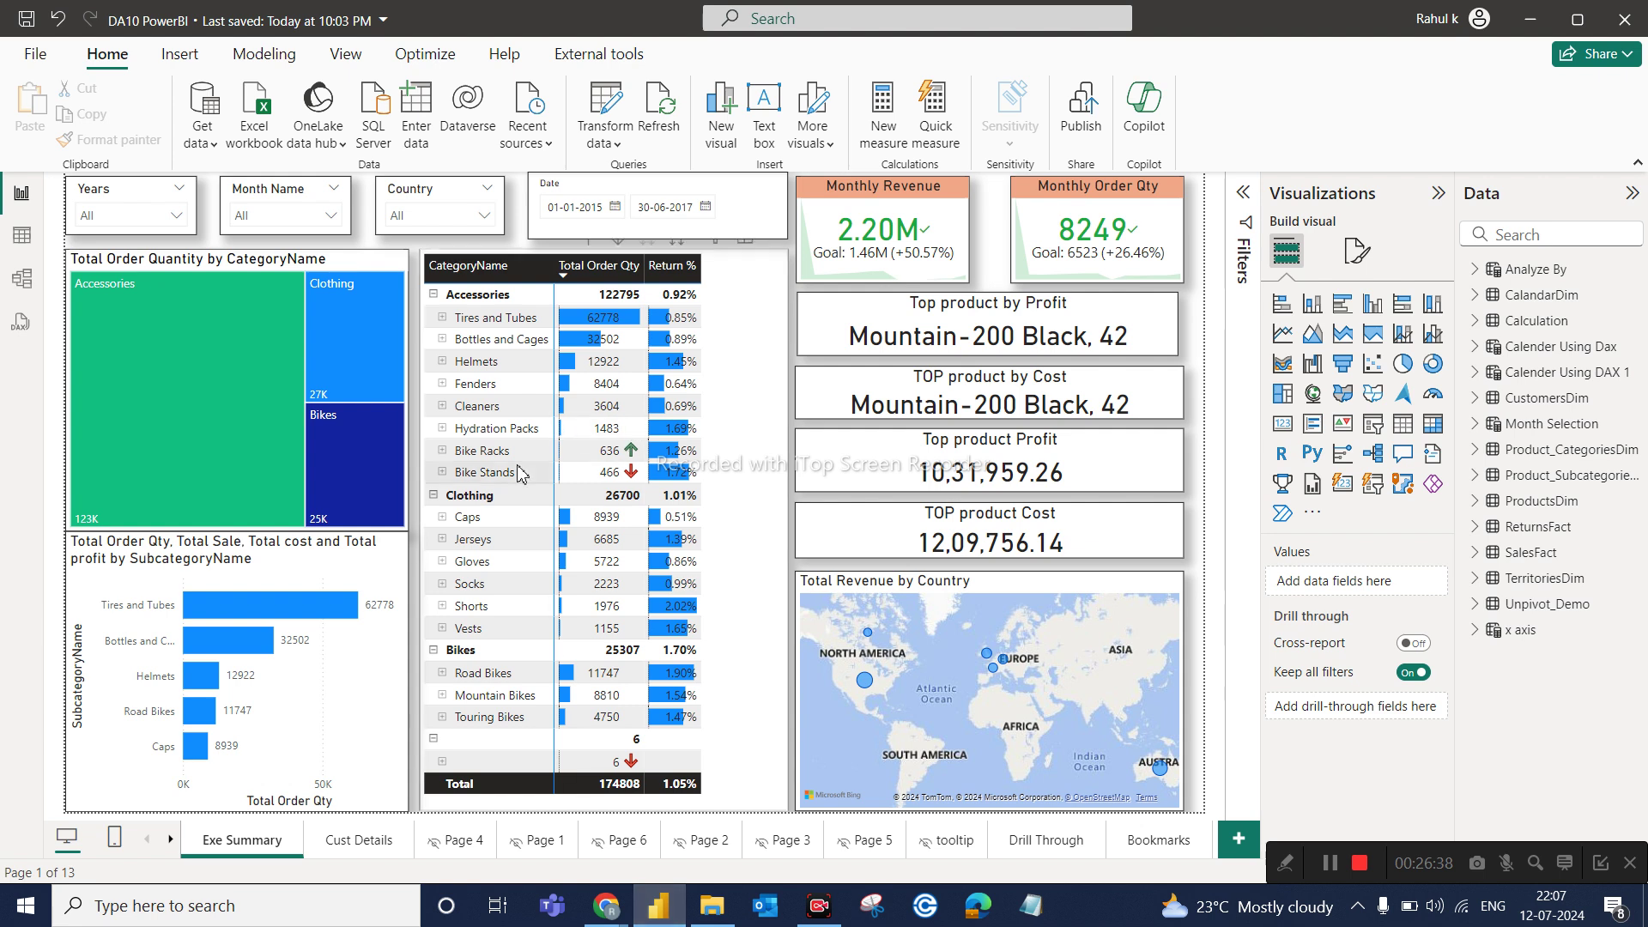
Save the Desktop report and compare it briefly with the web version.
{"action": "left_click", "coordinate": [20, 29]}
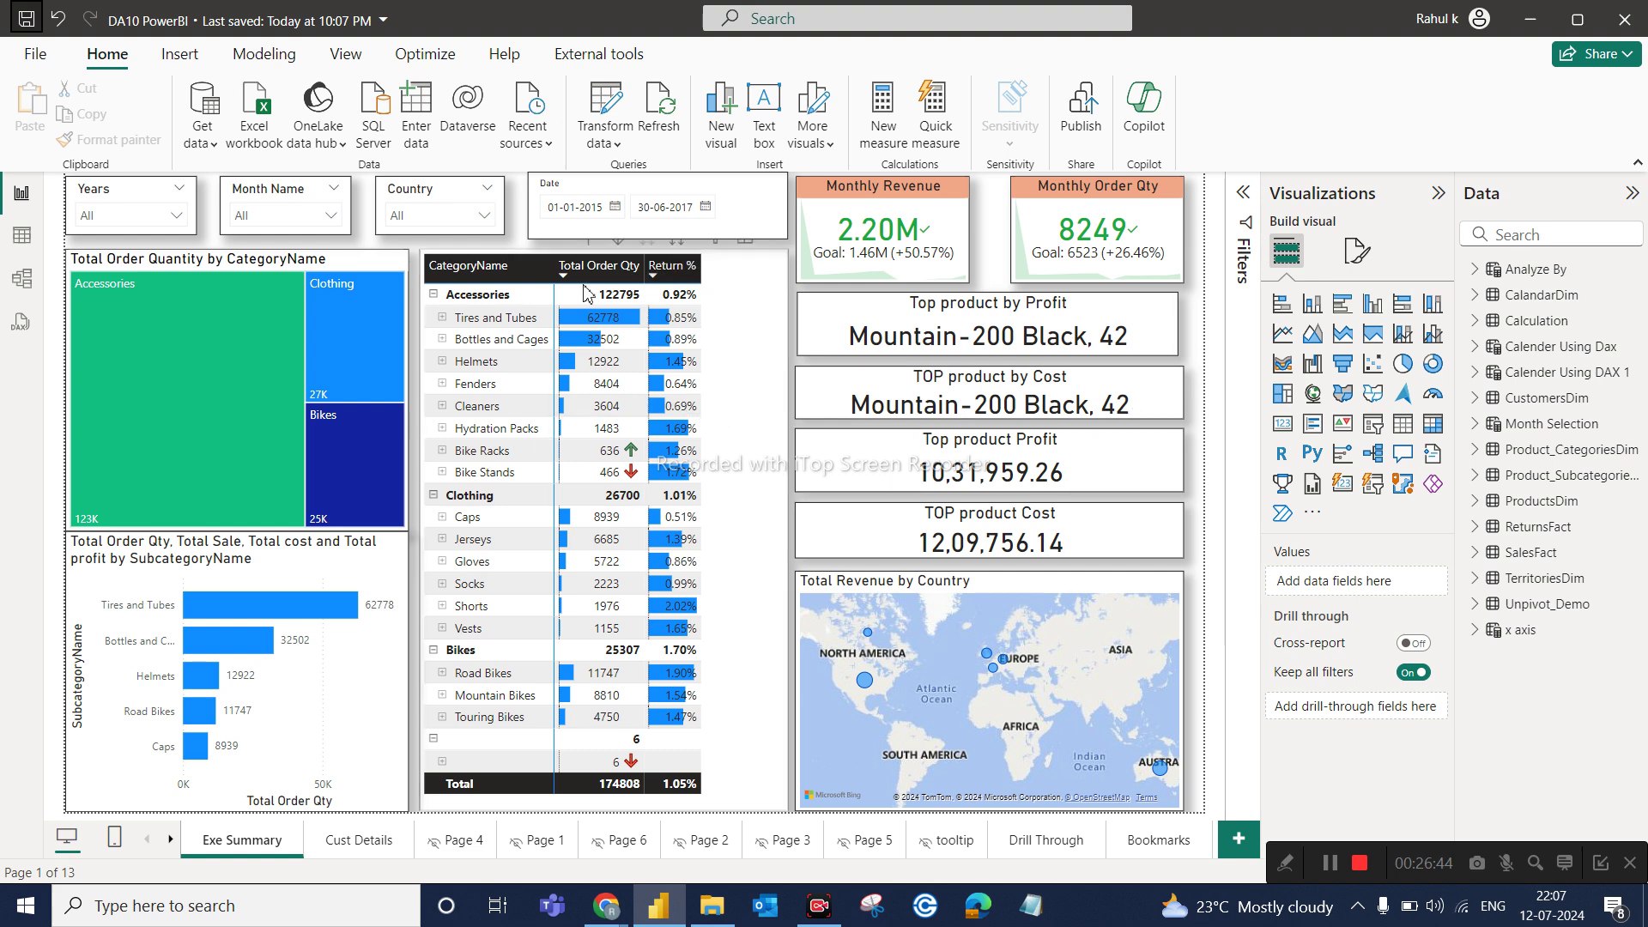
{"action": "left_click", "coordinate": [854, 203]}
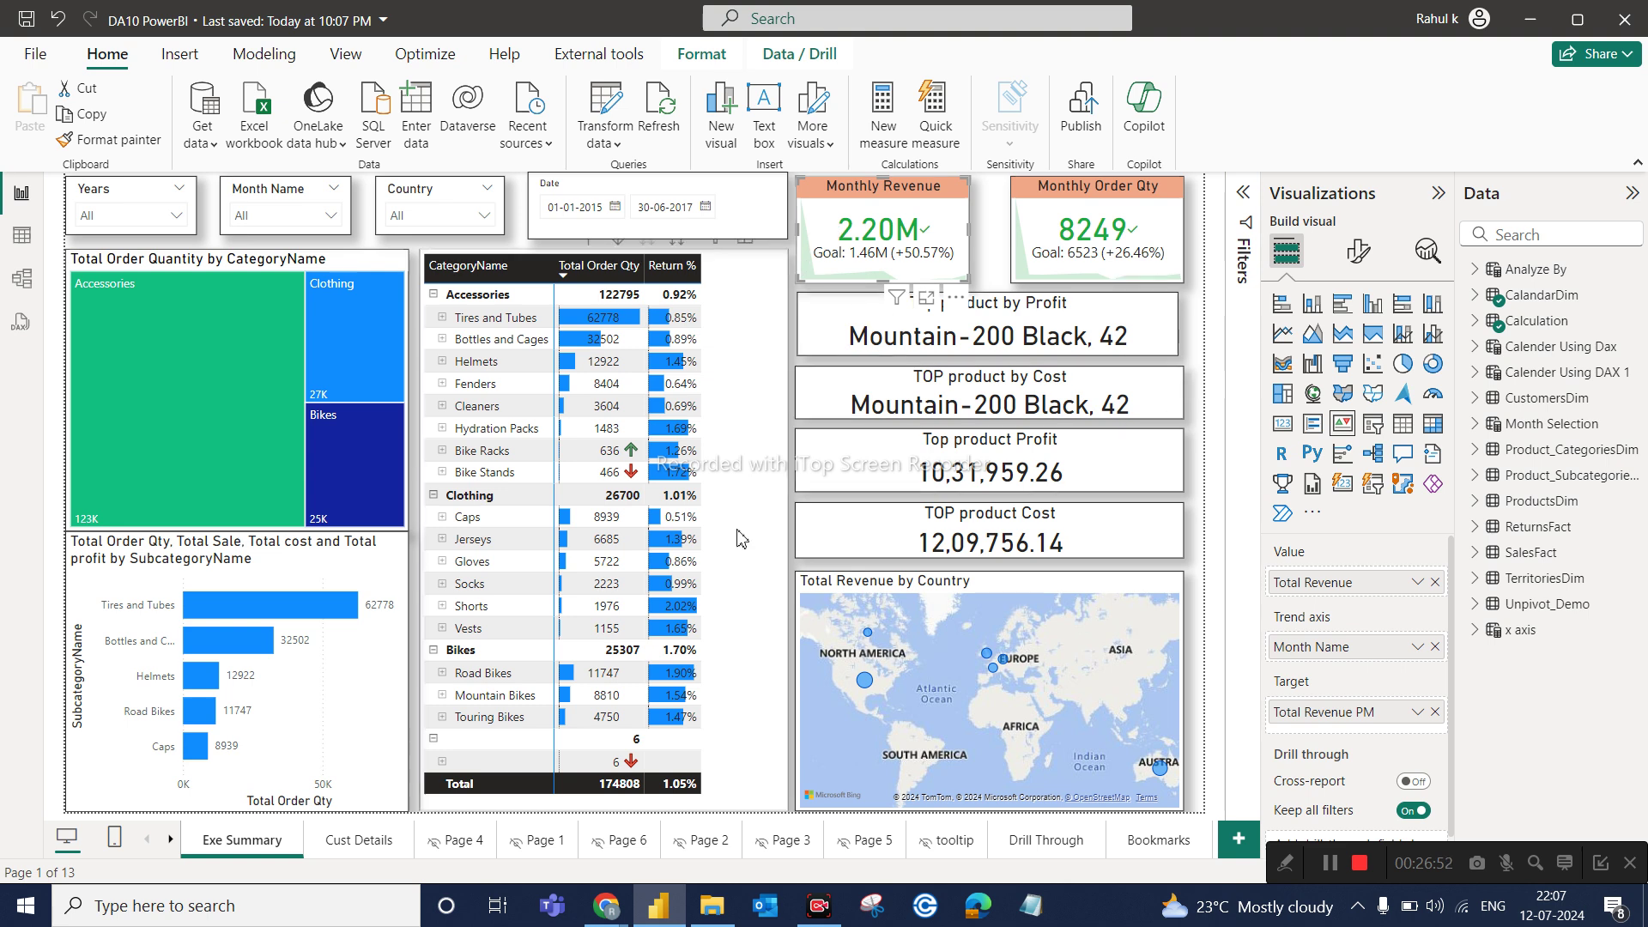
{"action": "left_click", "coordinate": [658, 906]}
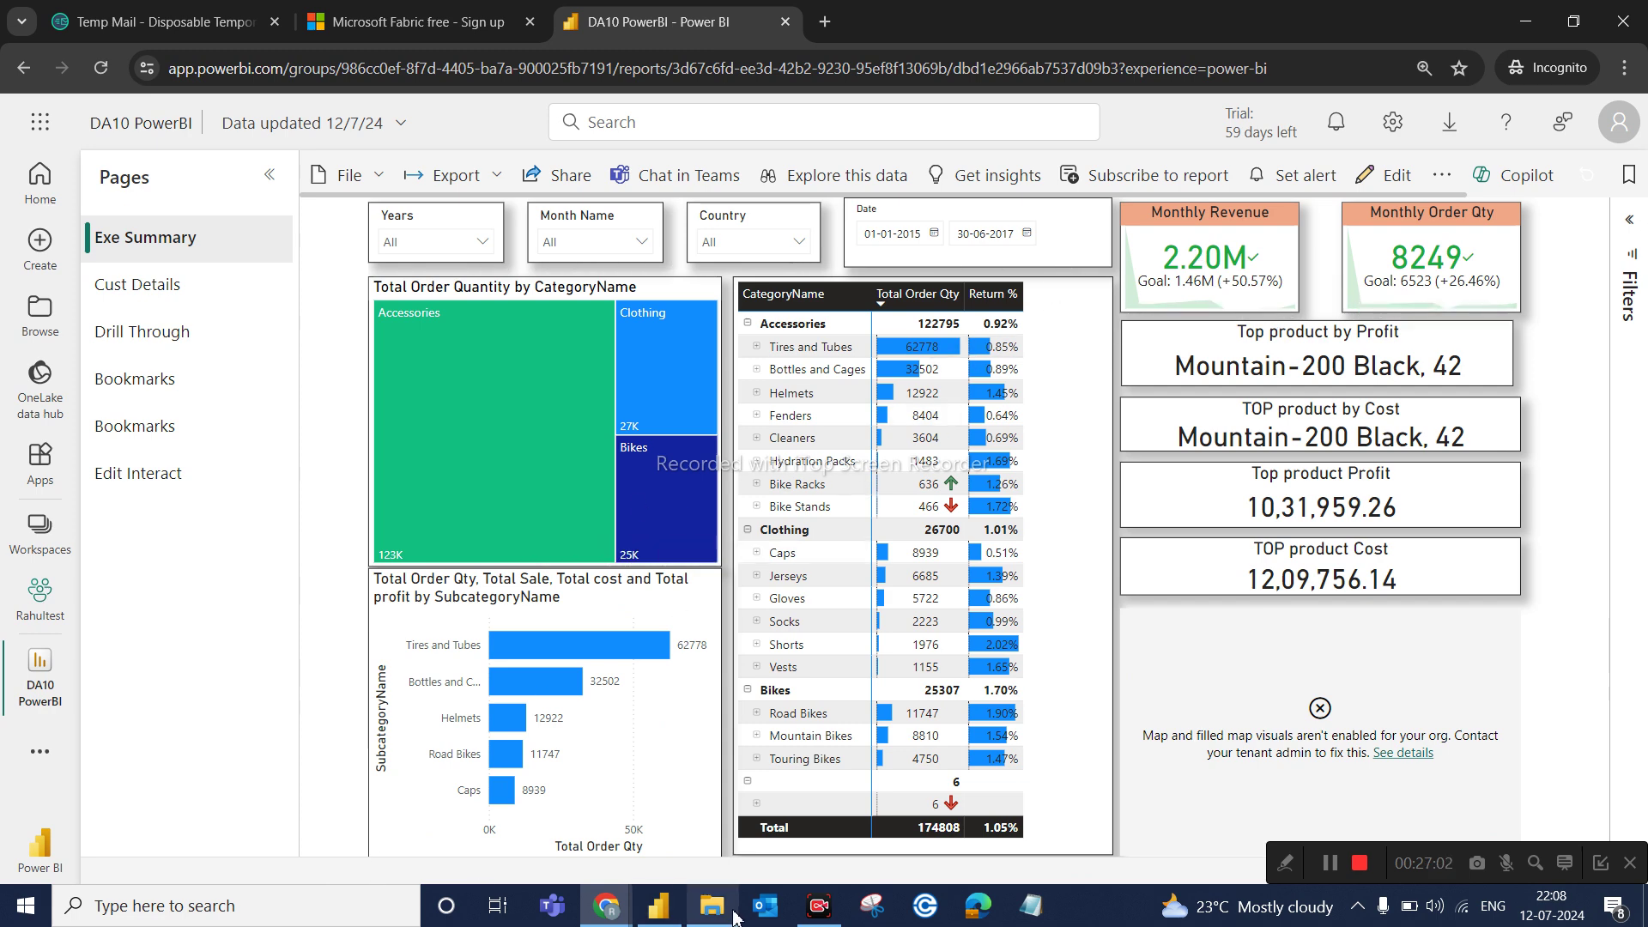
{"action": "mouse_move", "coordinate": [656, 916]}
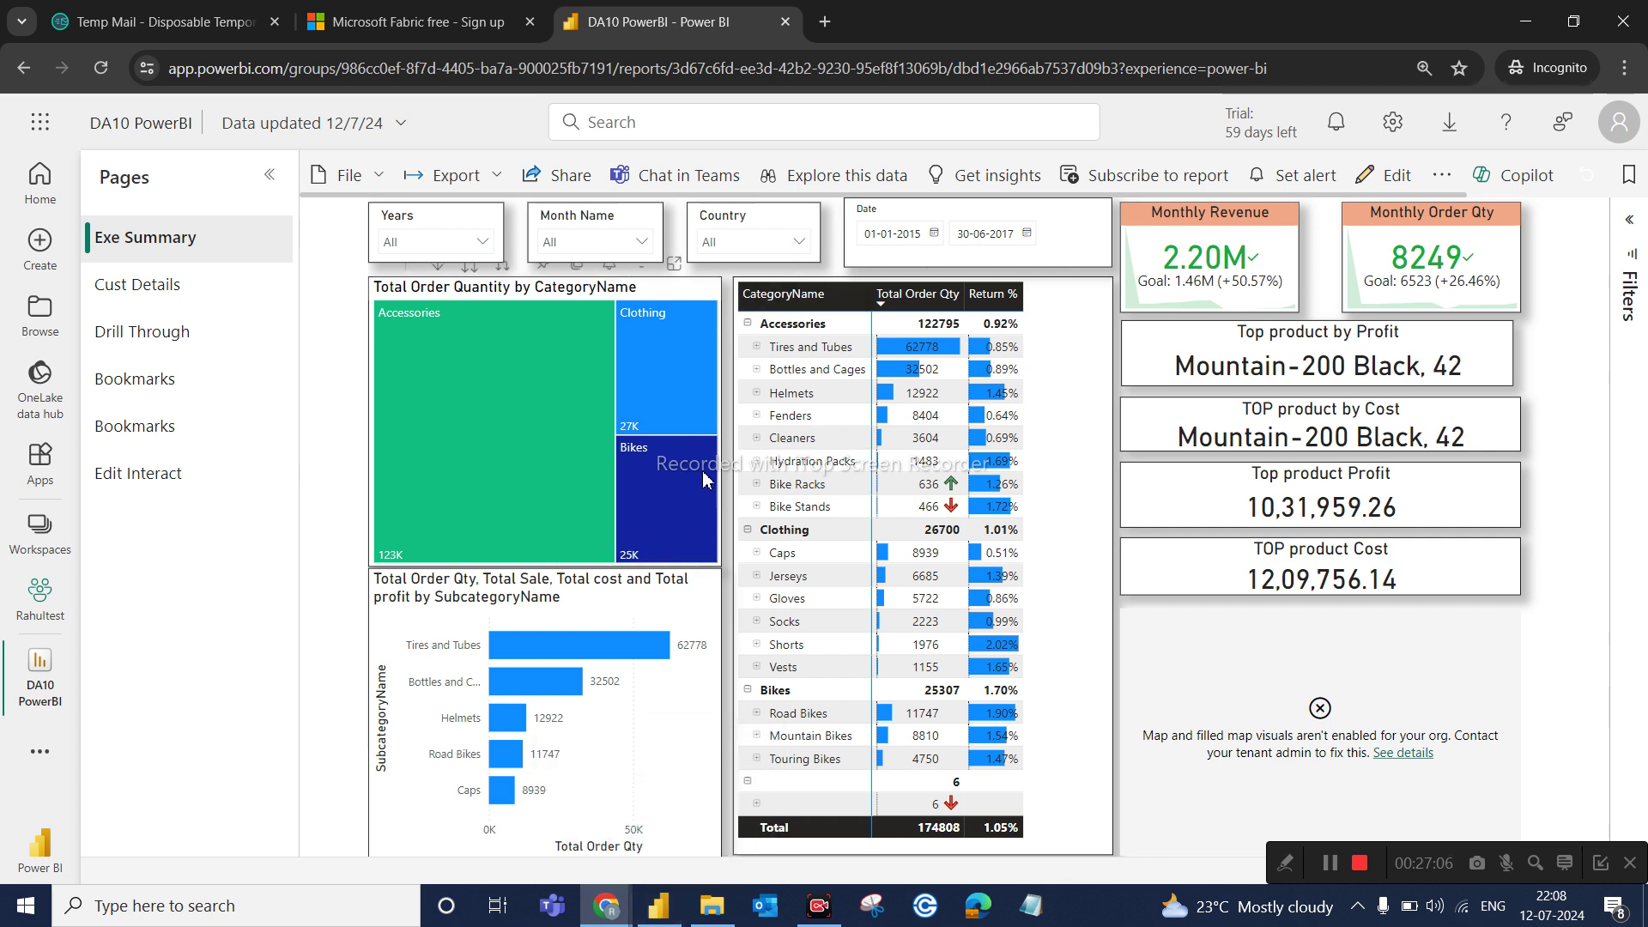
{"action": "mouse_move", "coordinate": [704, 479]}
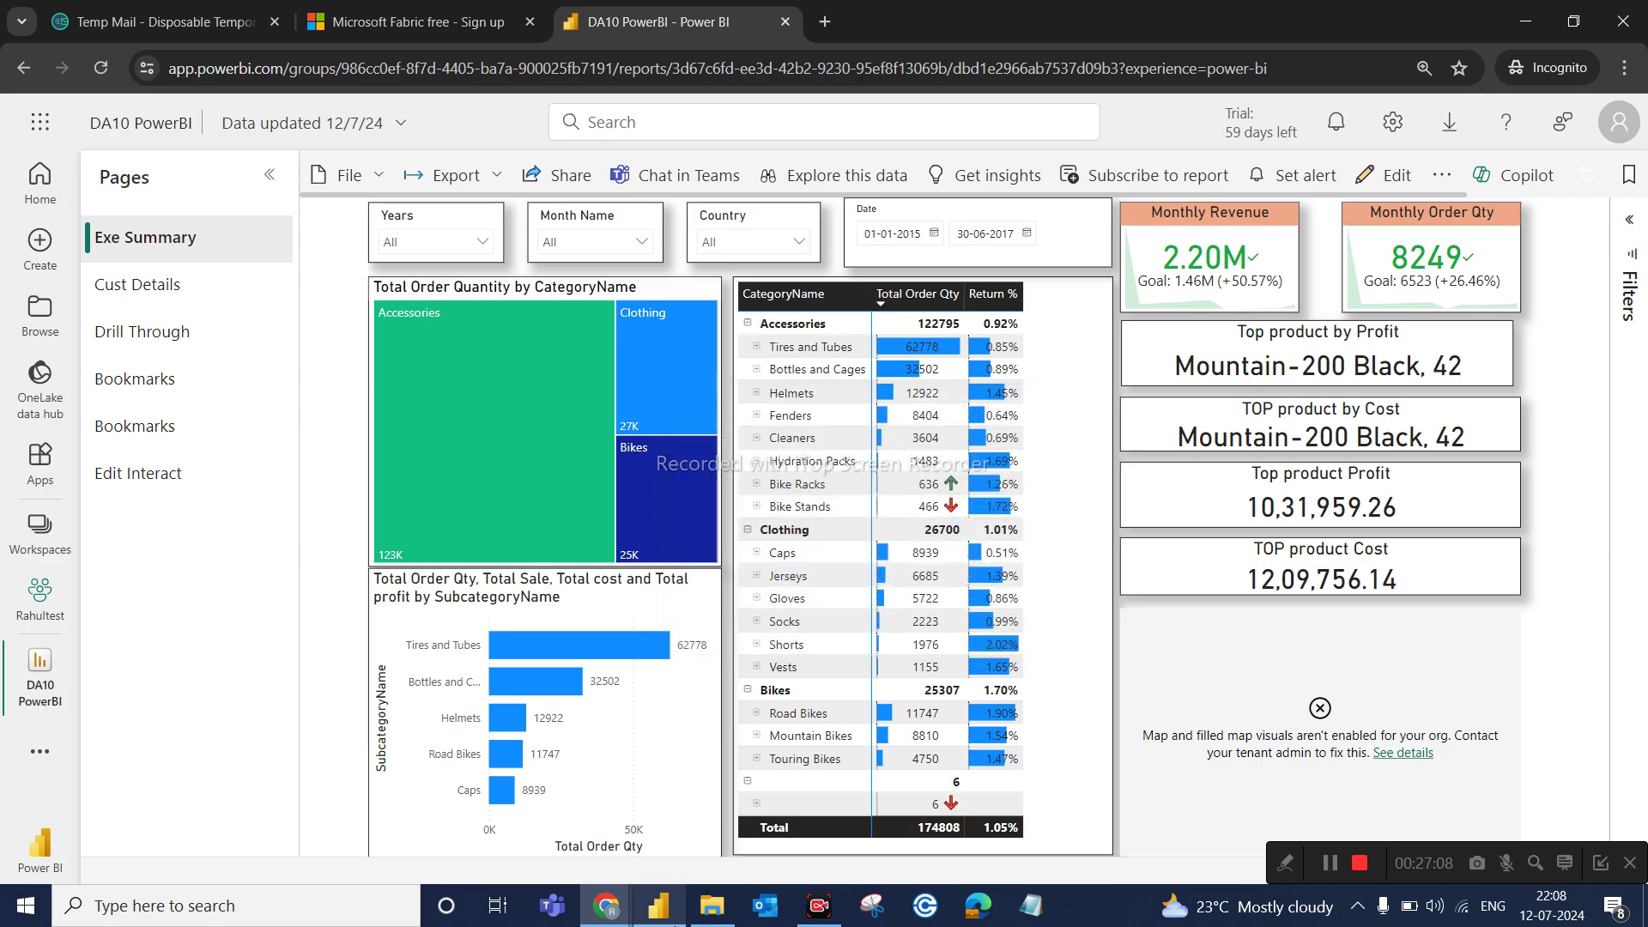
{"action": "left_click", "coordinate": [657, 905]}
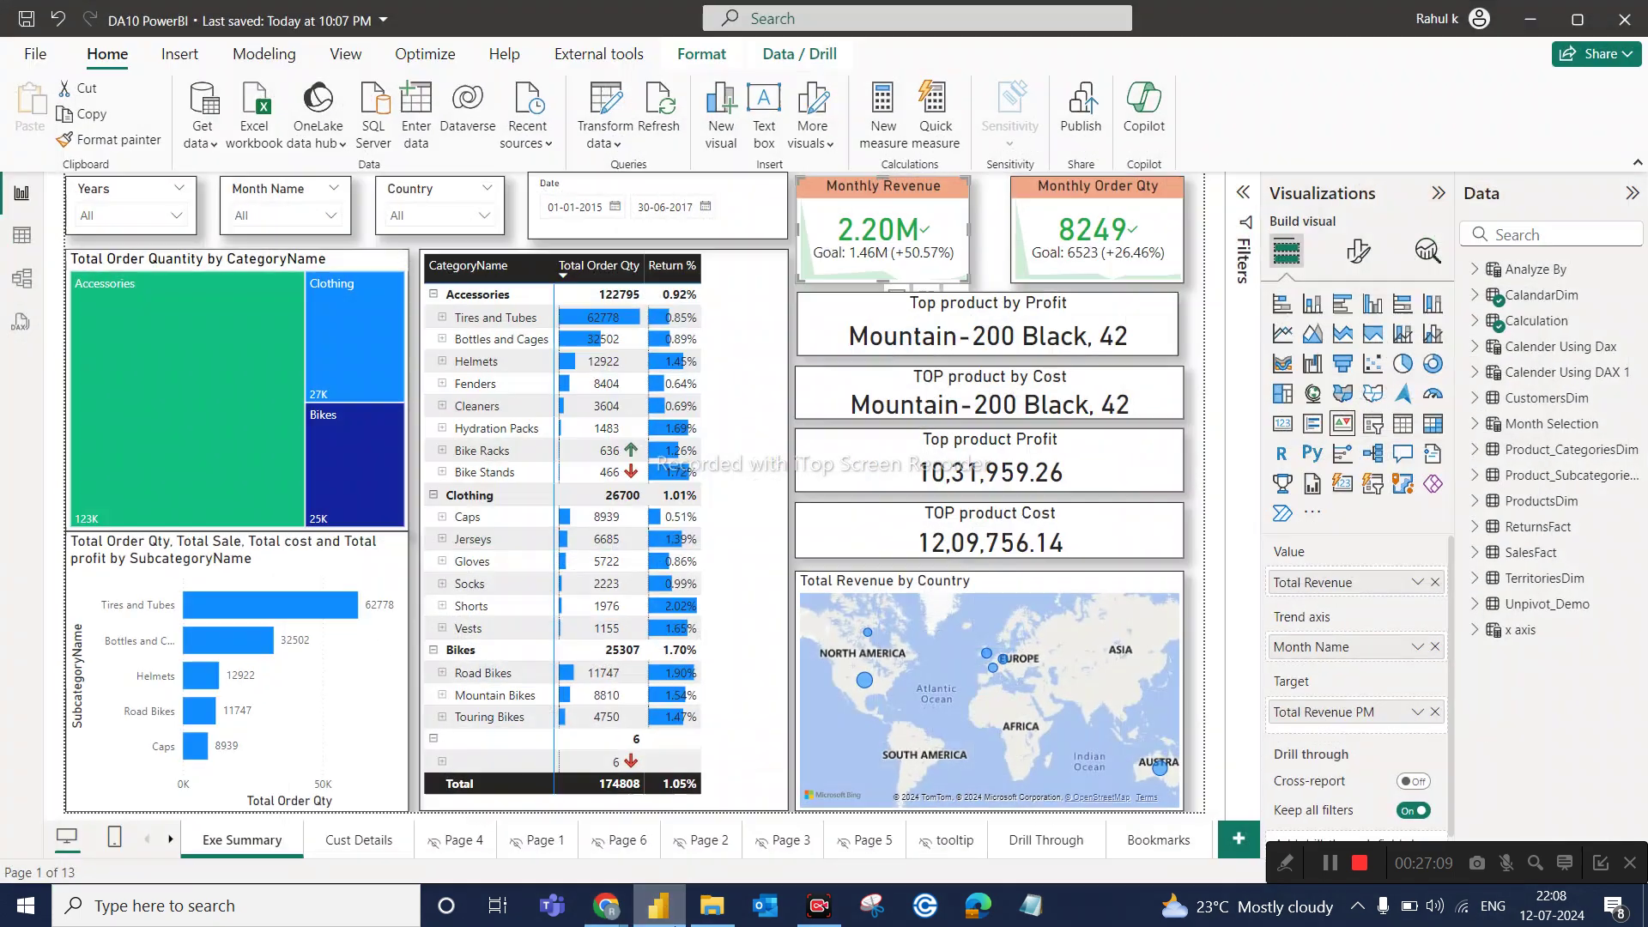
Delete 'Total ' from the treemap title, leaving Order Quantity by CategoryName, and save.
{"action": "left_click", "coordinate": [363, 268]}
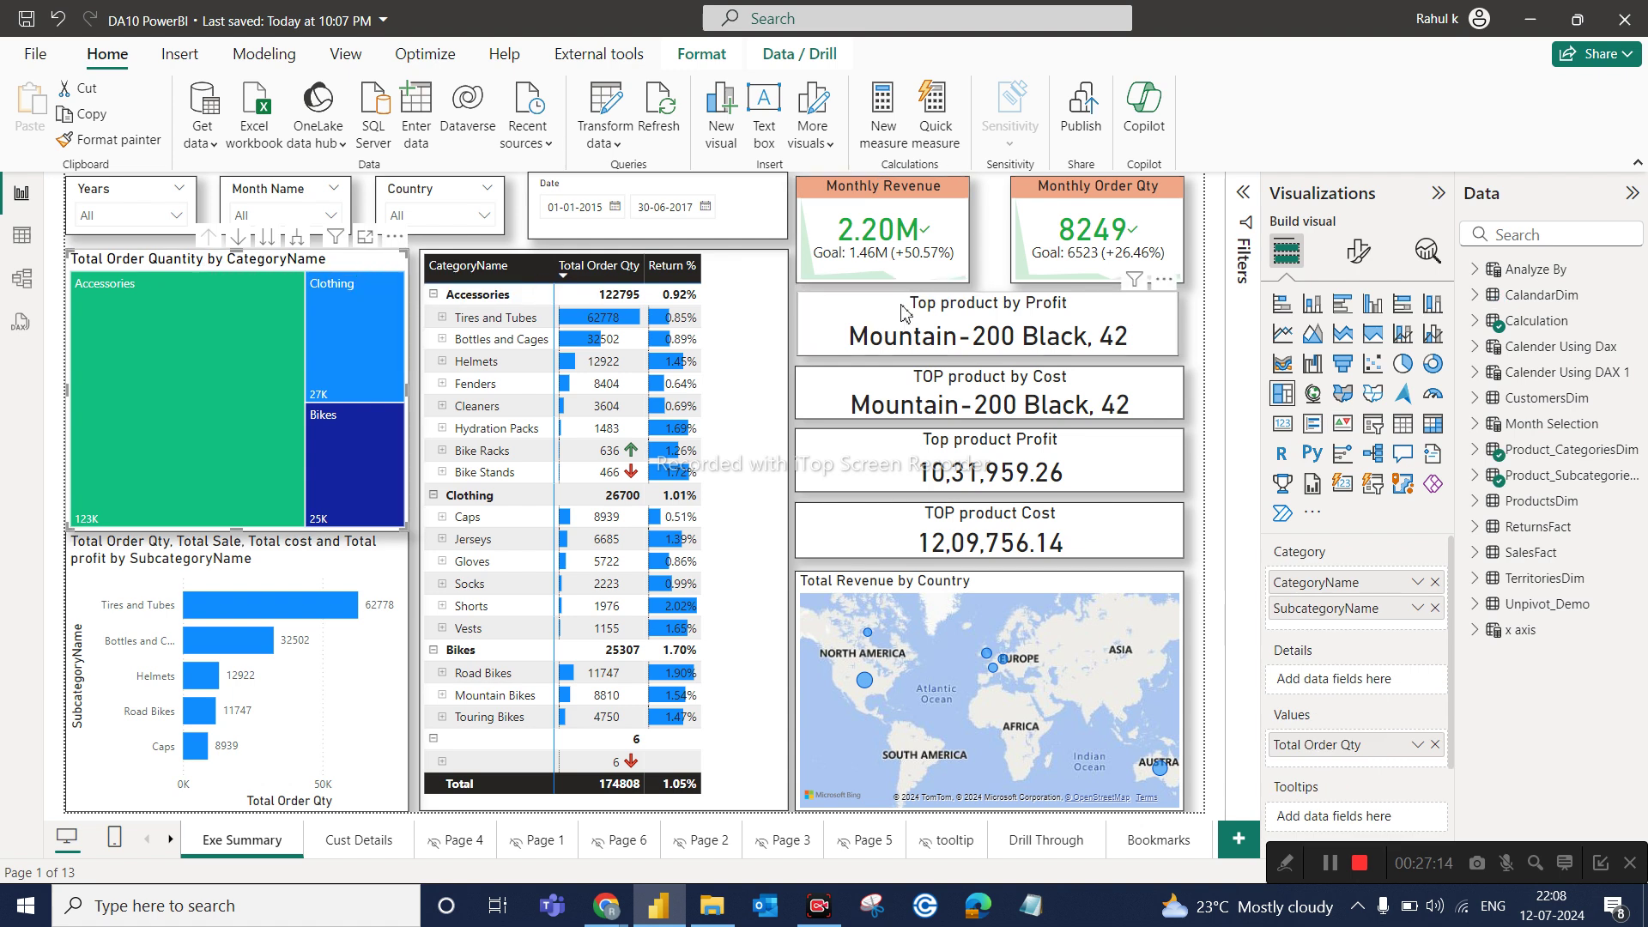
{"action": "left_click", "coordinate": [1360, 252]}
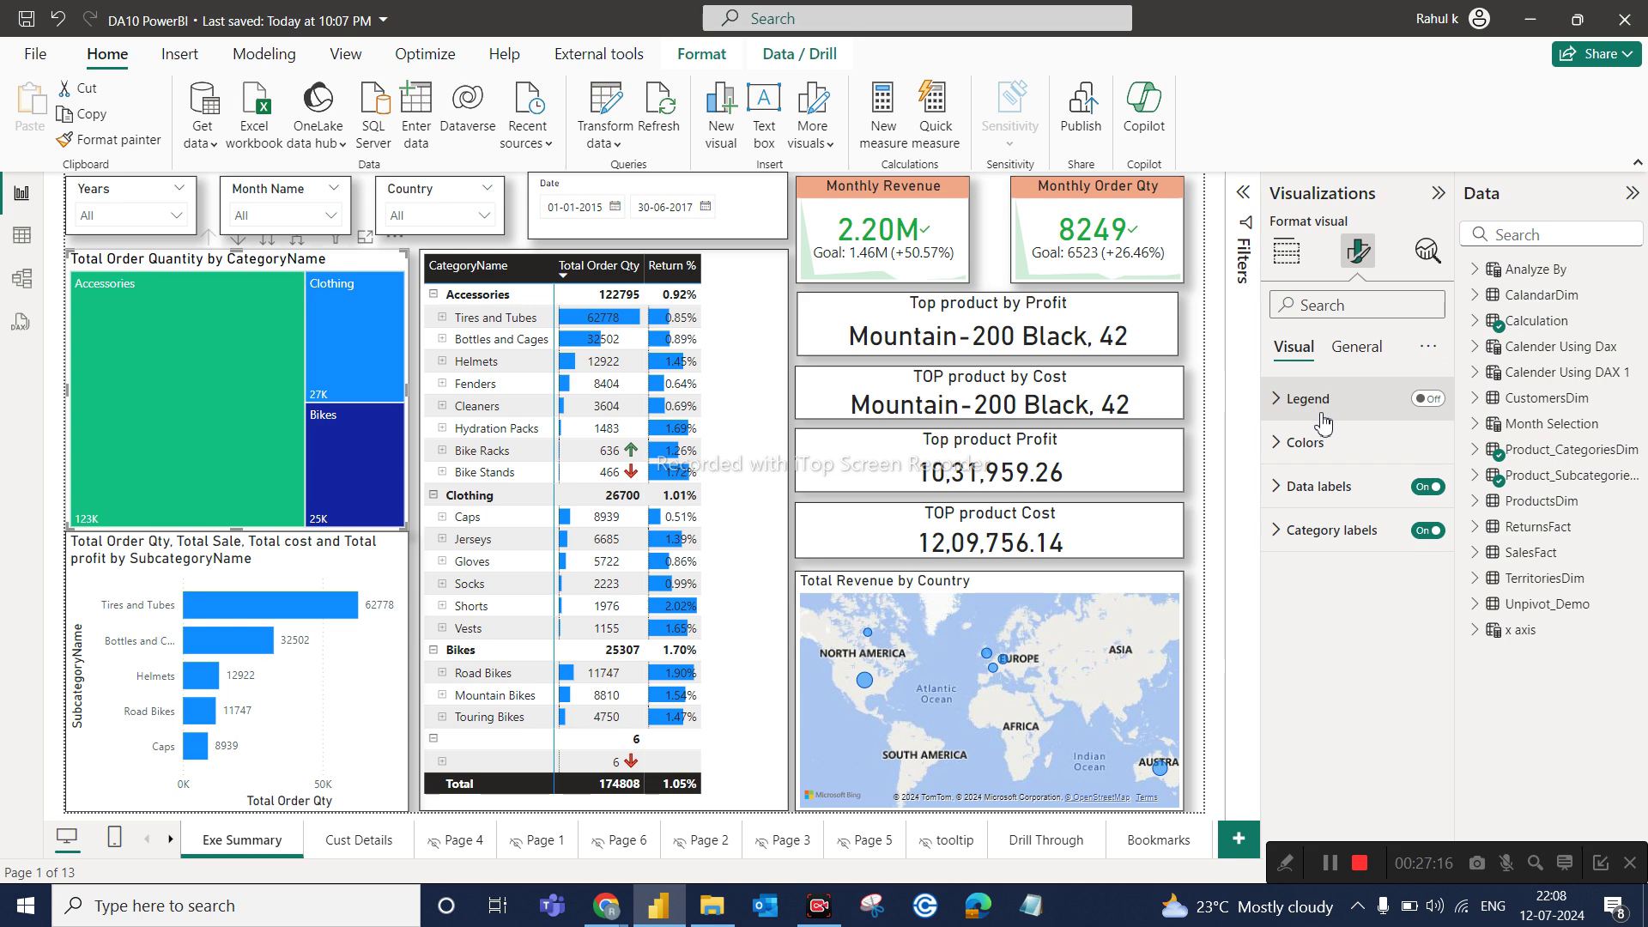
{"action": "left_click", "coordinate": [1356, 346]}
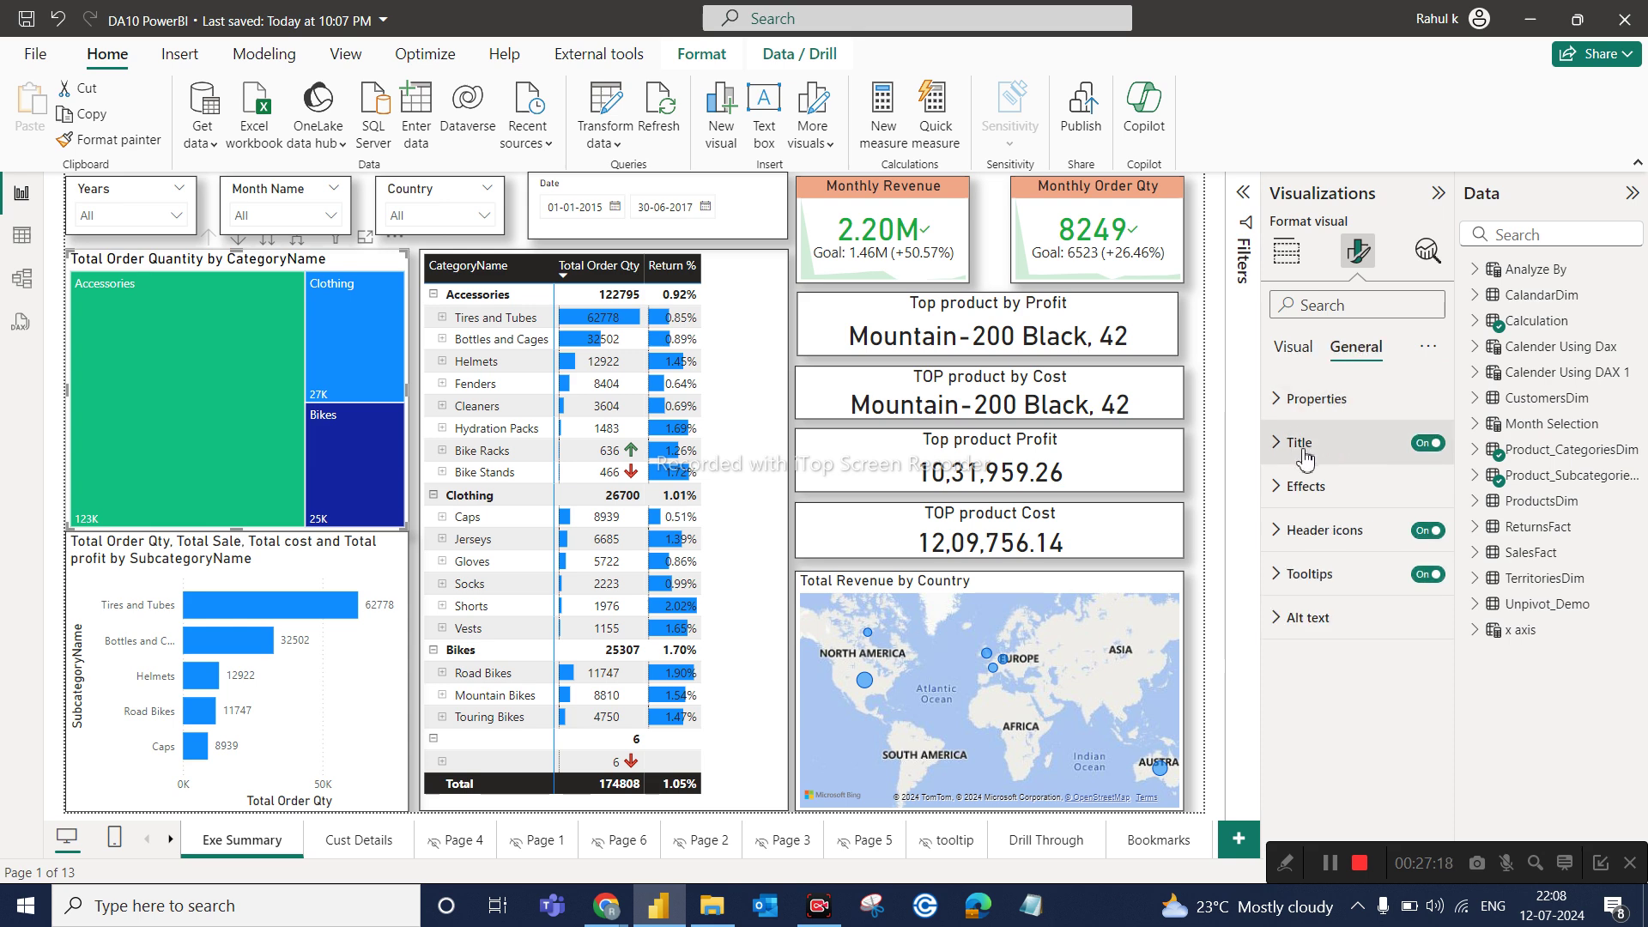
{"action": "left_click", "coordinate": [1305, 442]}
{"action": "left_click", "coordinate": [1371, 558]}
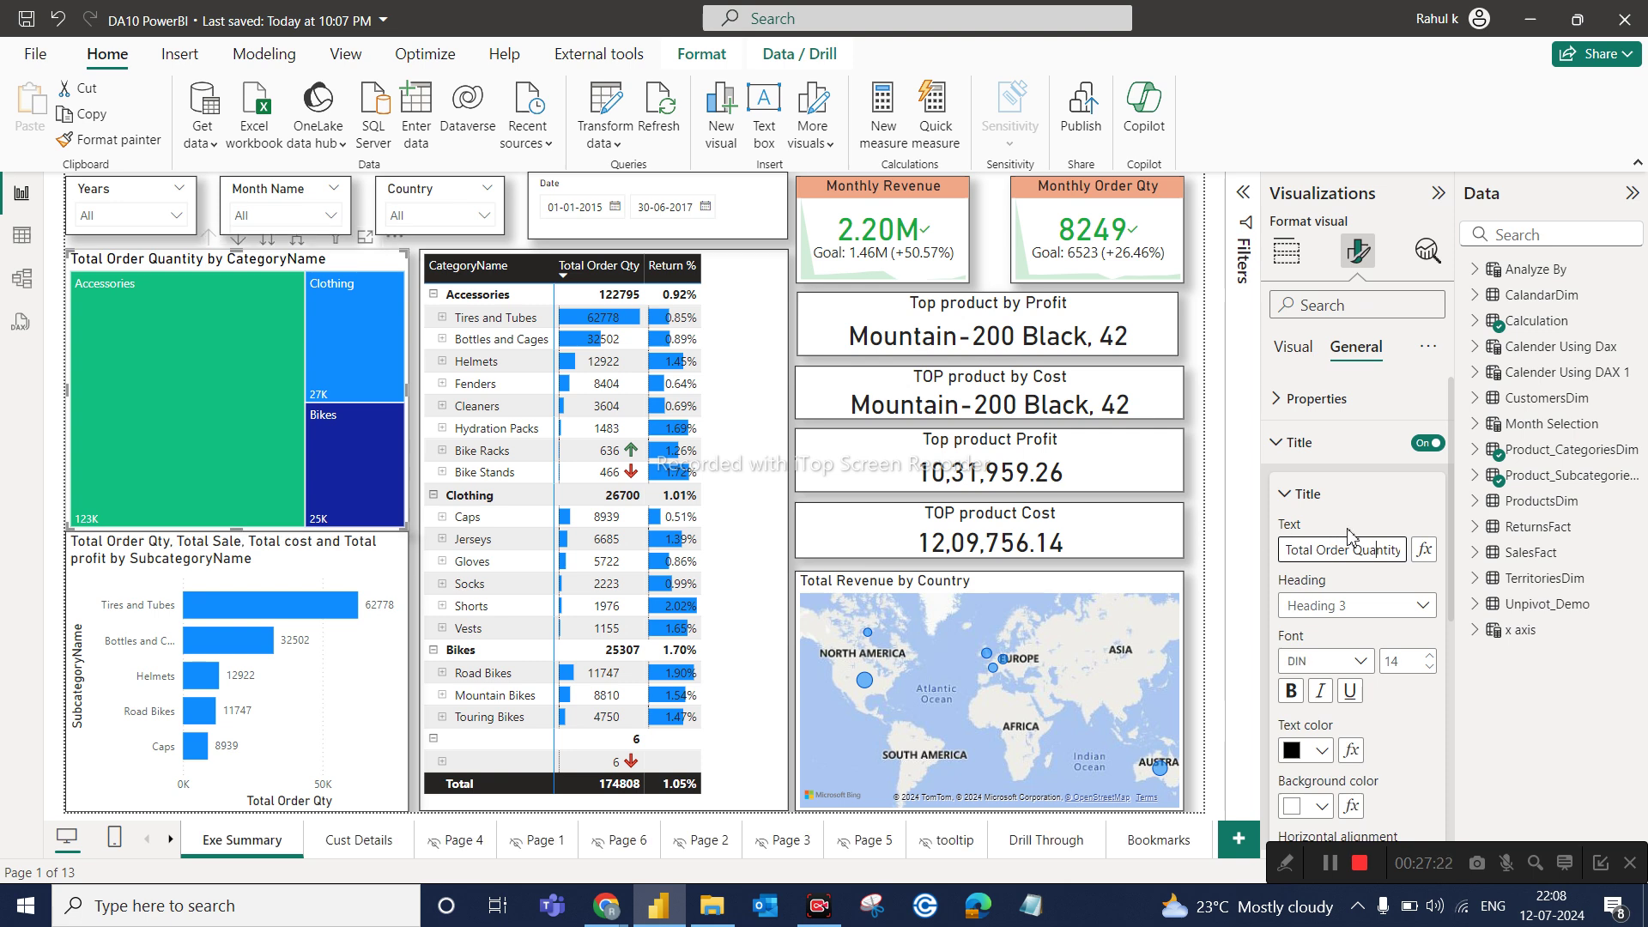
{"action": "left_click", "coordinate": [1322, 550]}
{"action": "key", "text": "BackSpace"}
{"action": "key", "text": "BackSpace"}
{"action": "key", "text": "BackSpace"}
{"action": "key", "text": "BackSpace"}
{"action": "key", "text": "BackSpace"}
{"action": "key", "text": "BackSpace"}
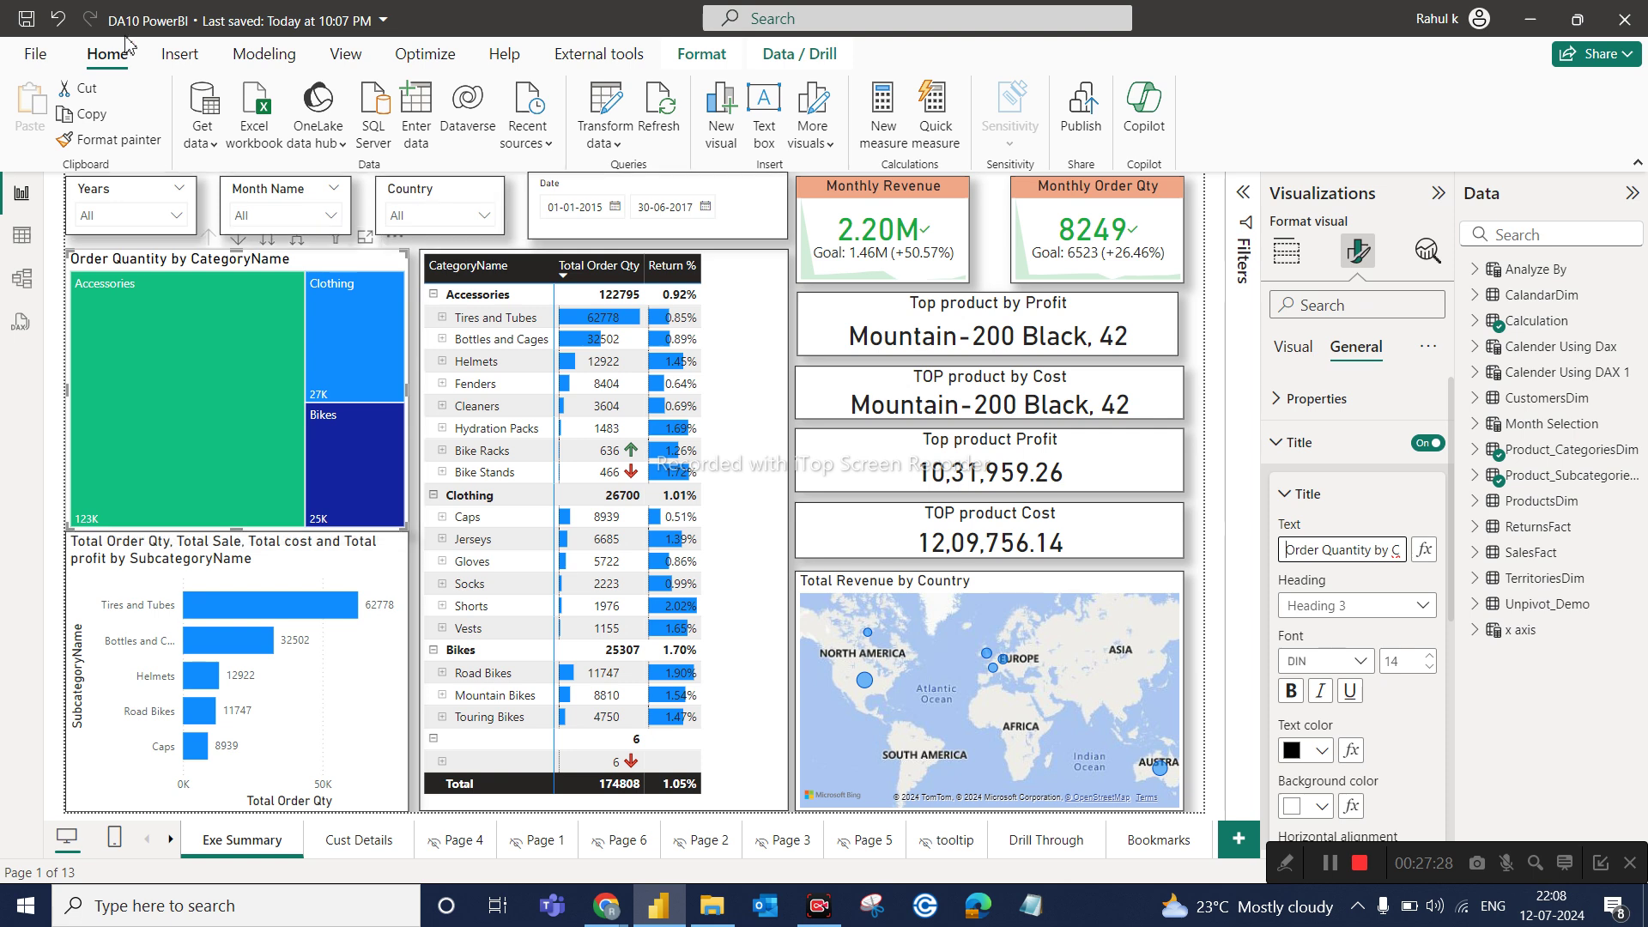
{"action": "left_click", "coordinate": [27, 19]}
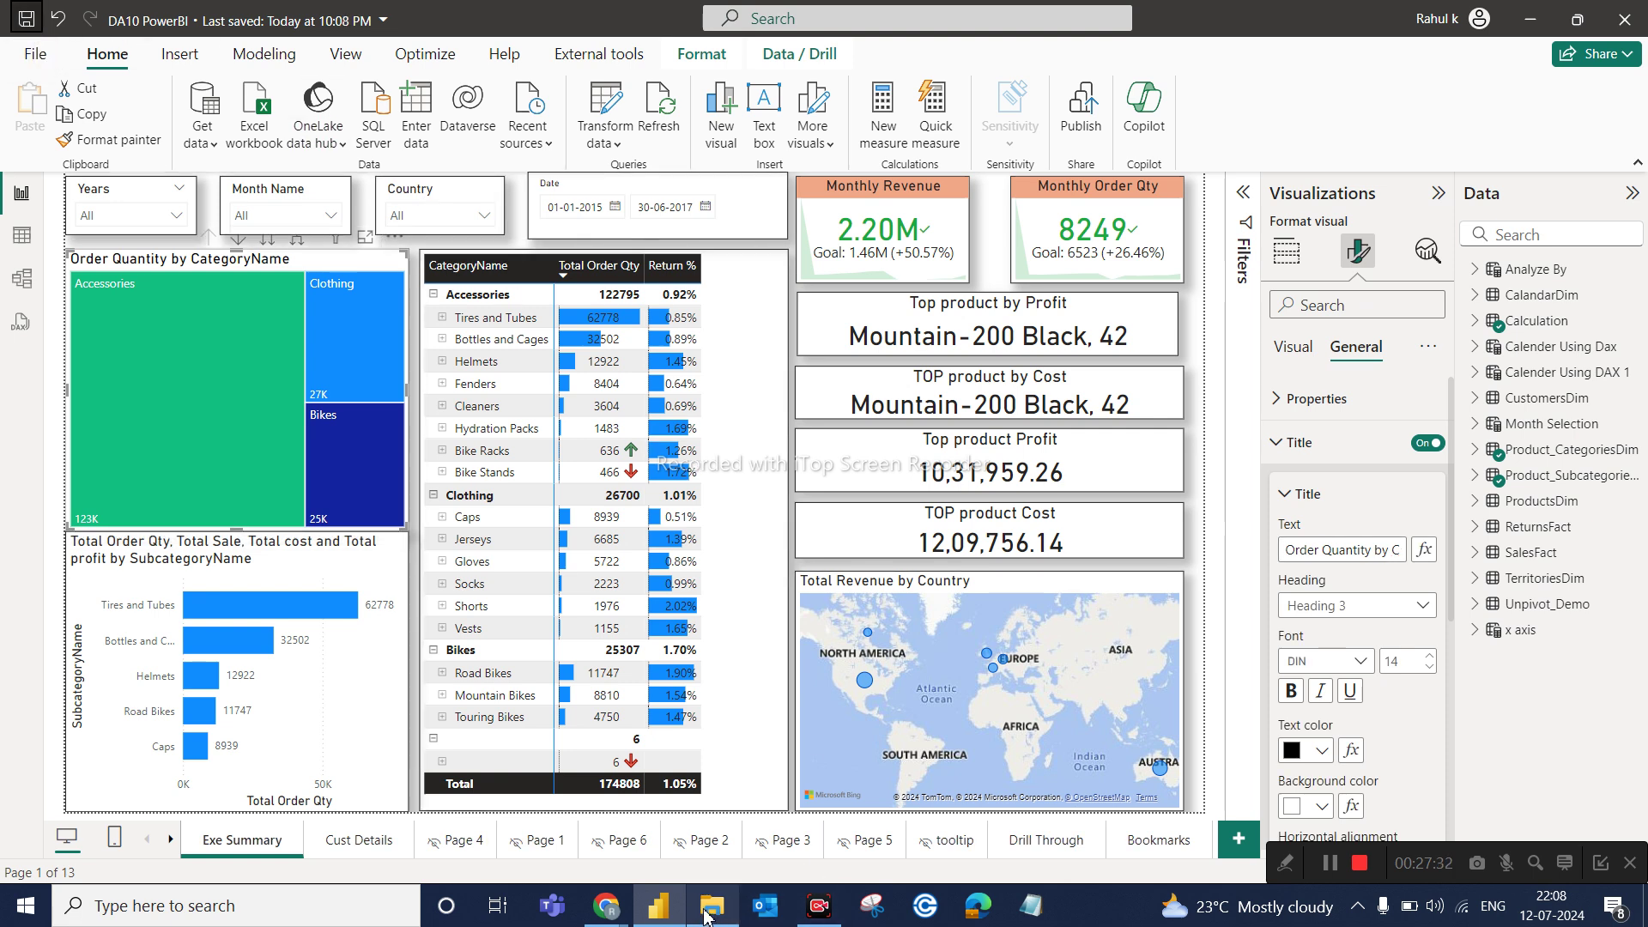
{"action": "left_click", "coordinate": [642, 920]}
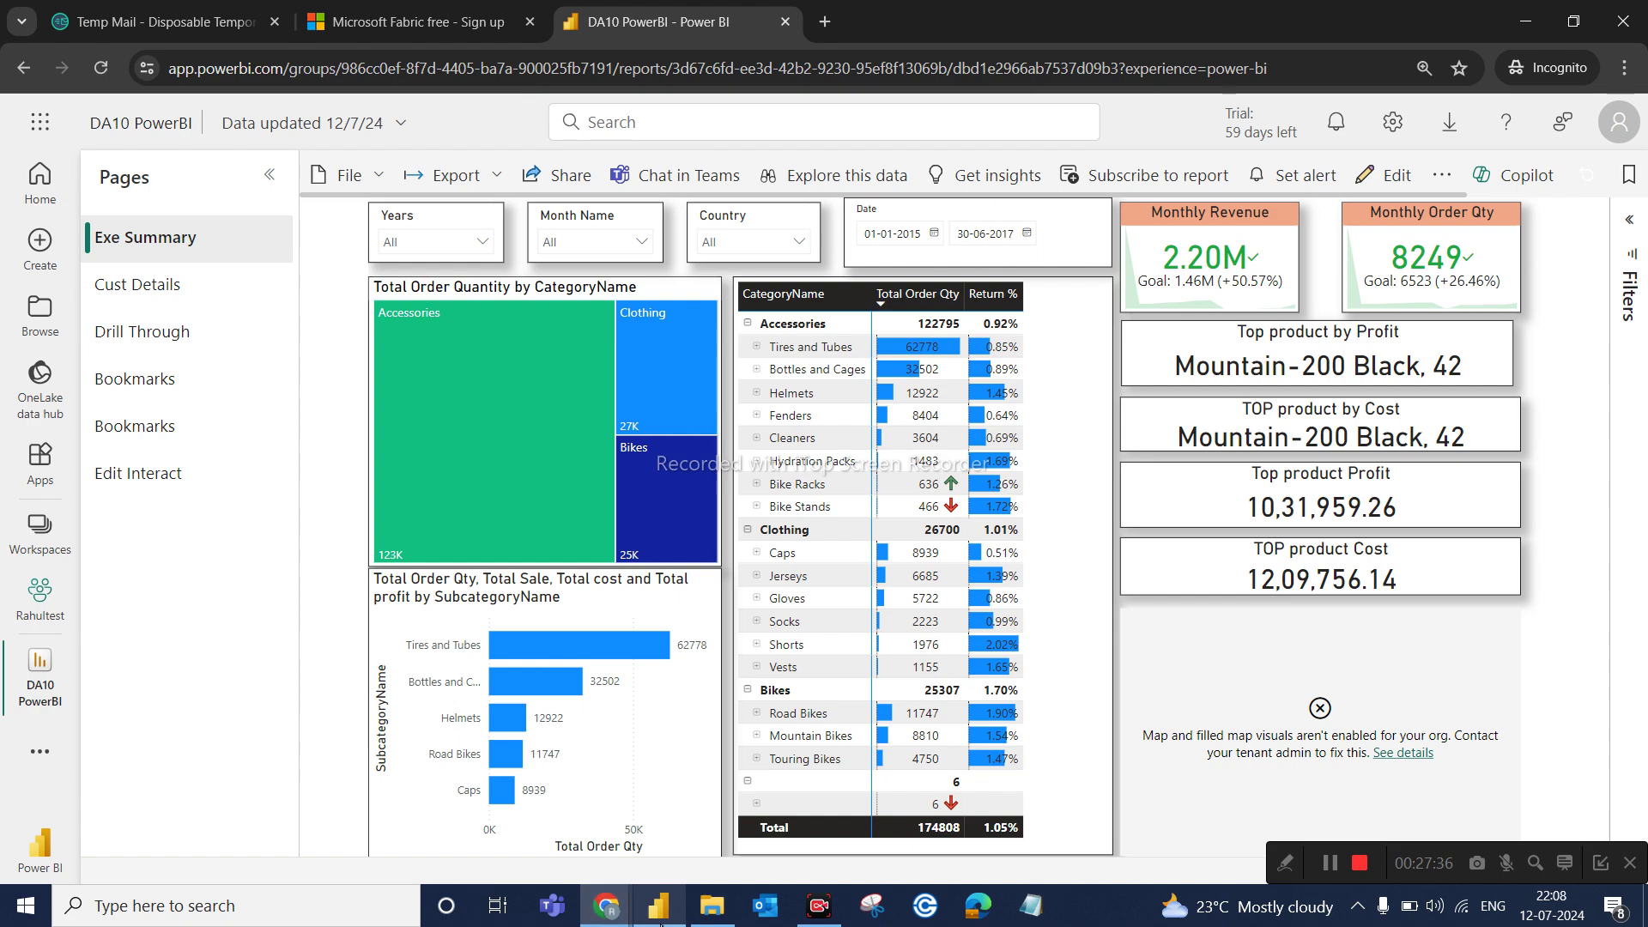
Publish DA10 PowerBI to Rahultest, replacing the existing semantic model.
{"action": "left_click", "coordinate": [657, 916]}
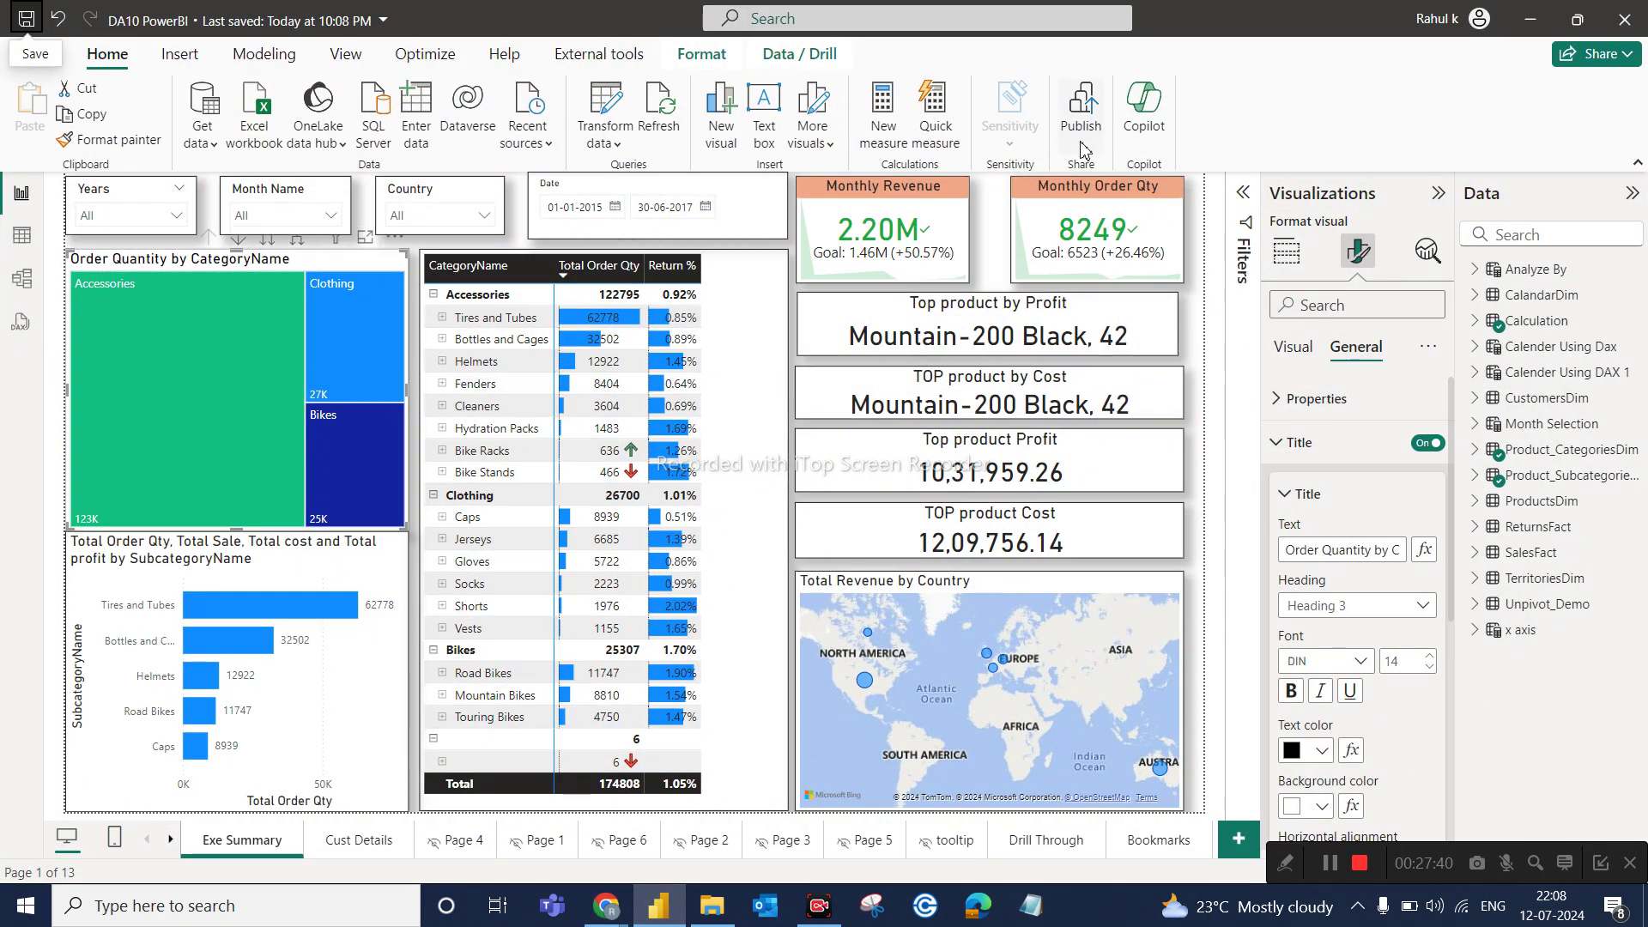
{"action": "left_click", "coordinate": [1083, 116]}
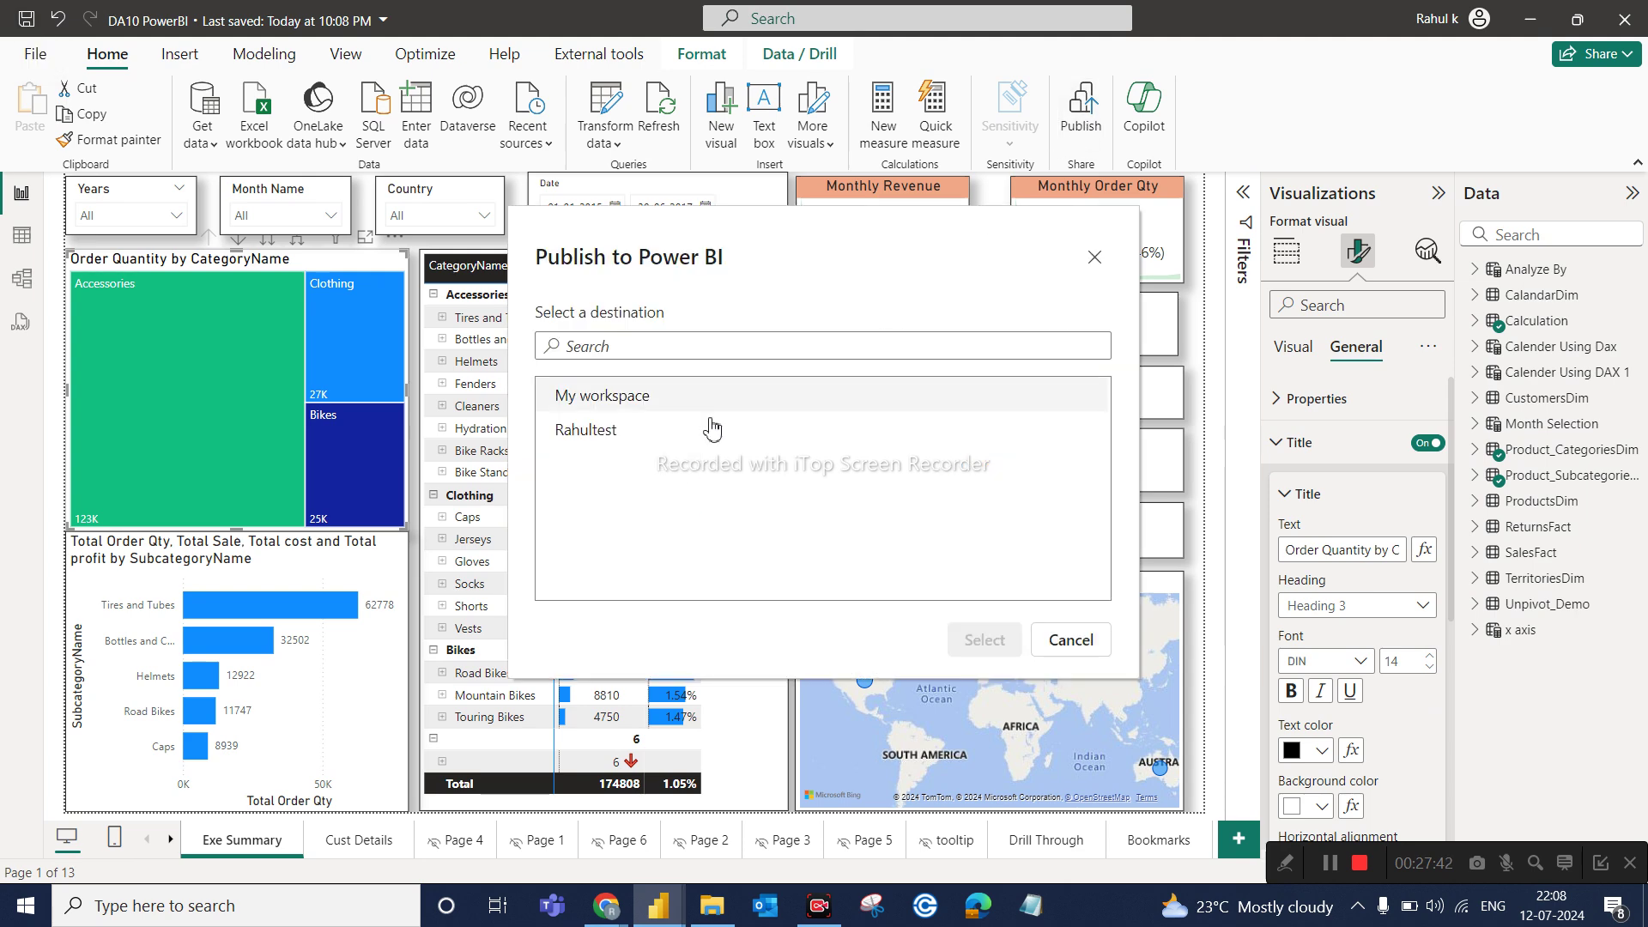
{"action": "left_click", "coordinate": [635, 429]}
{"action": "left_click", "coordinate": [994, 640]}
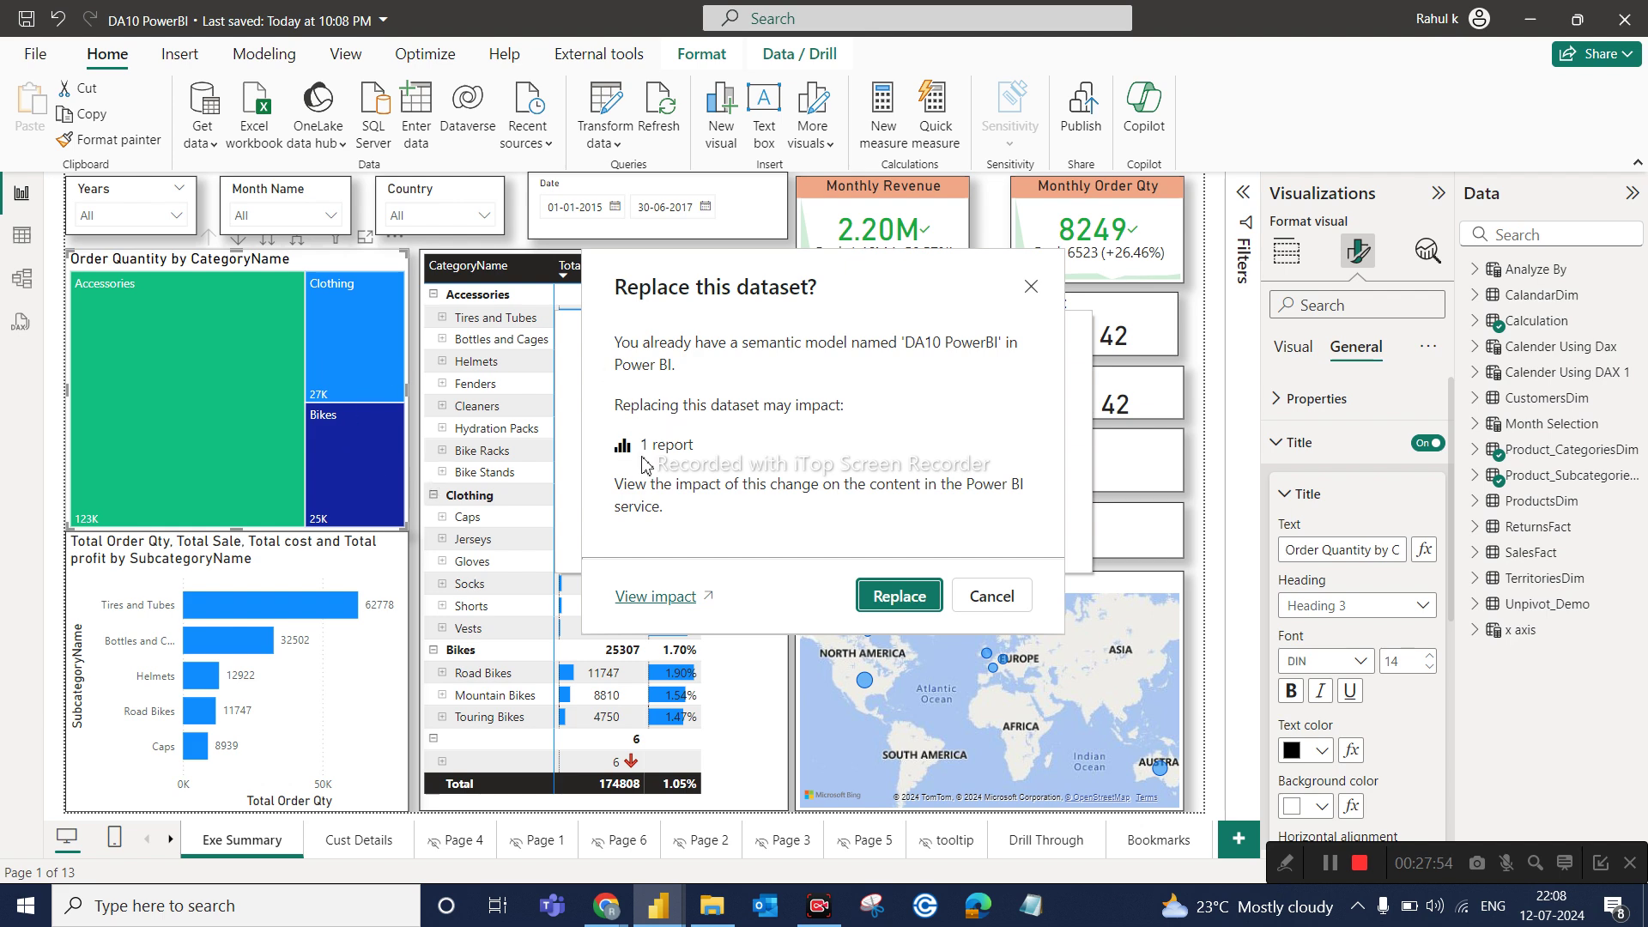
{"action": "left_click", "coordinate": [873, 587]}
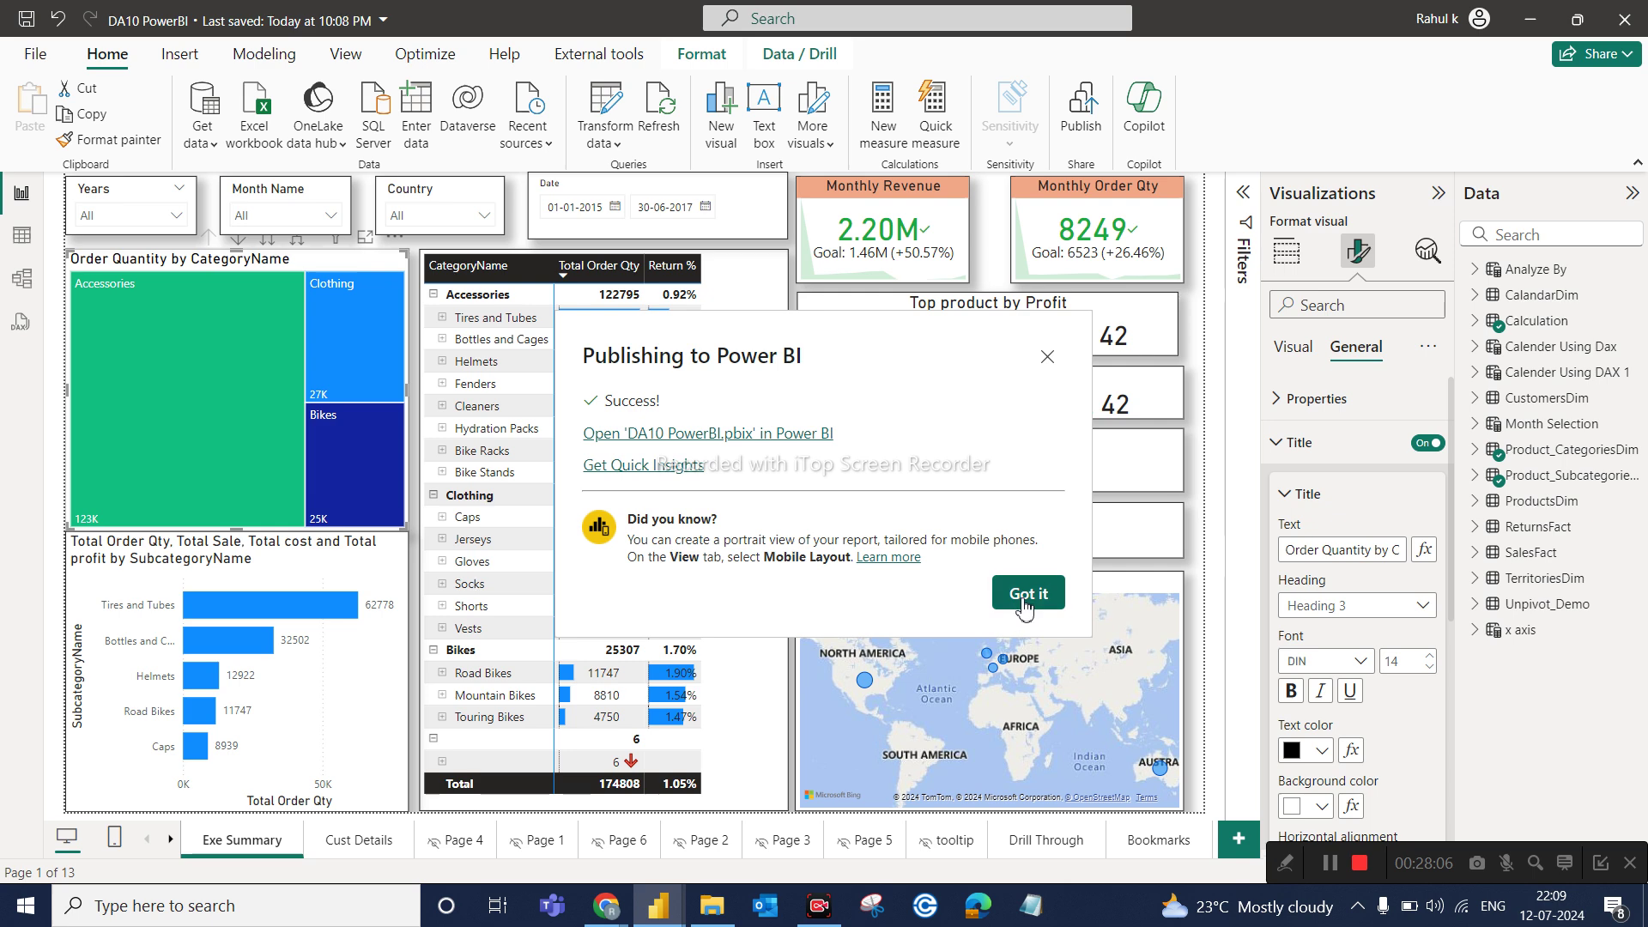
{"action": "left_click", "coordinate": [1028, 592]}
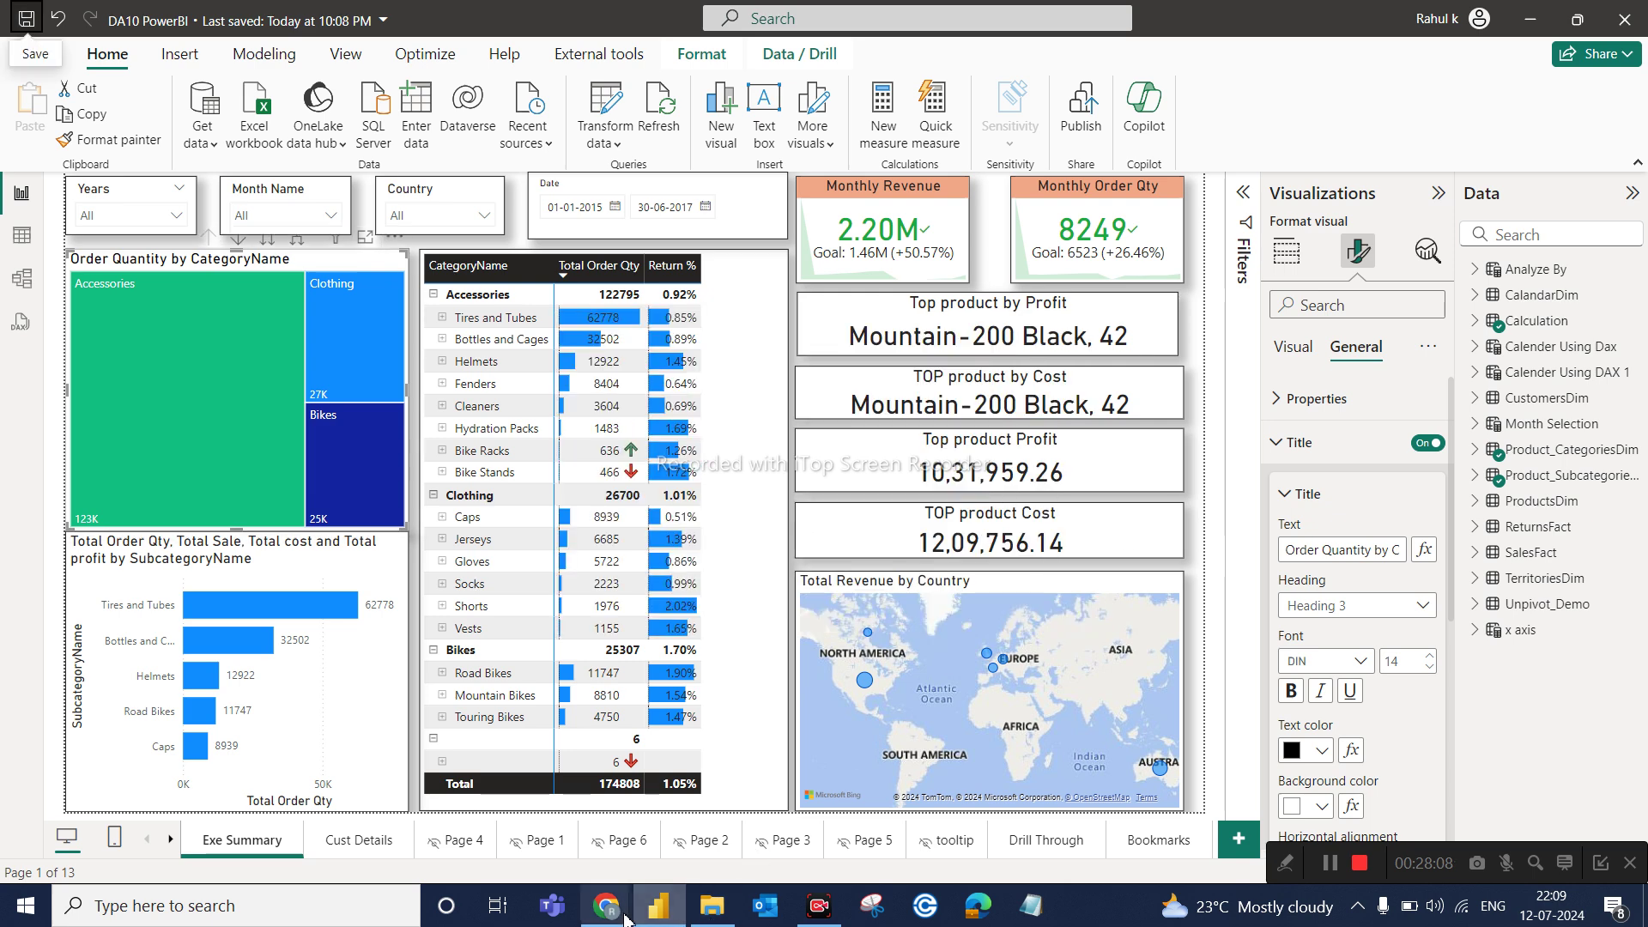
{"action": "mouse_move", "coordinate": [606, 906]}
{"action": "left_click", "coordinate": [769, 826]}
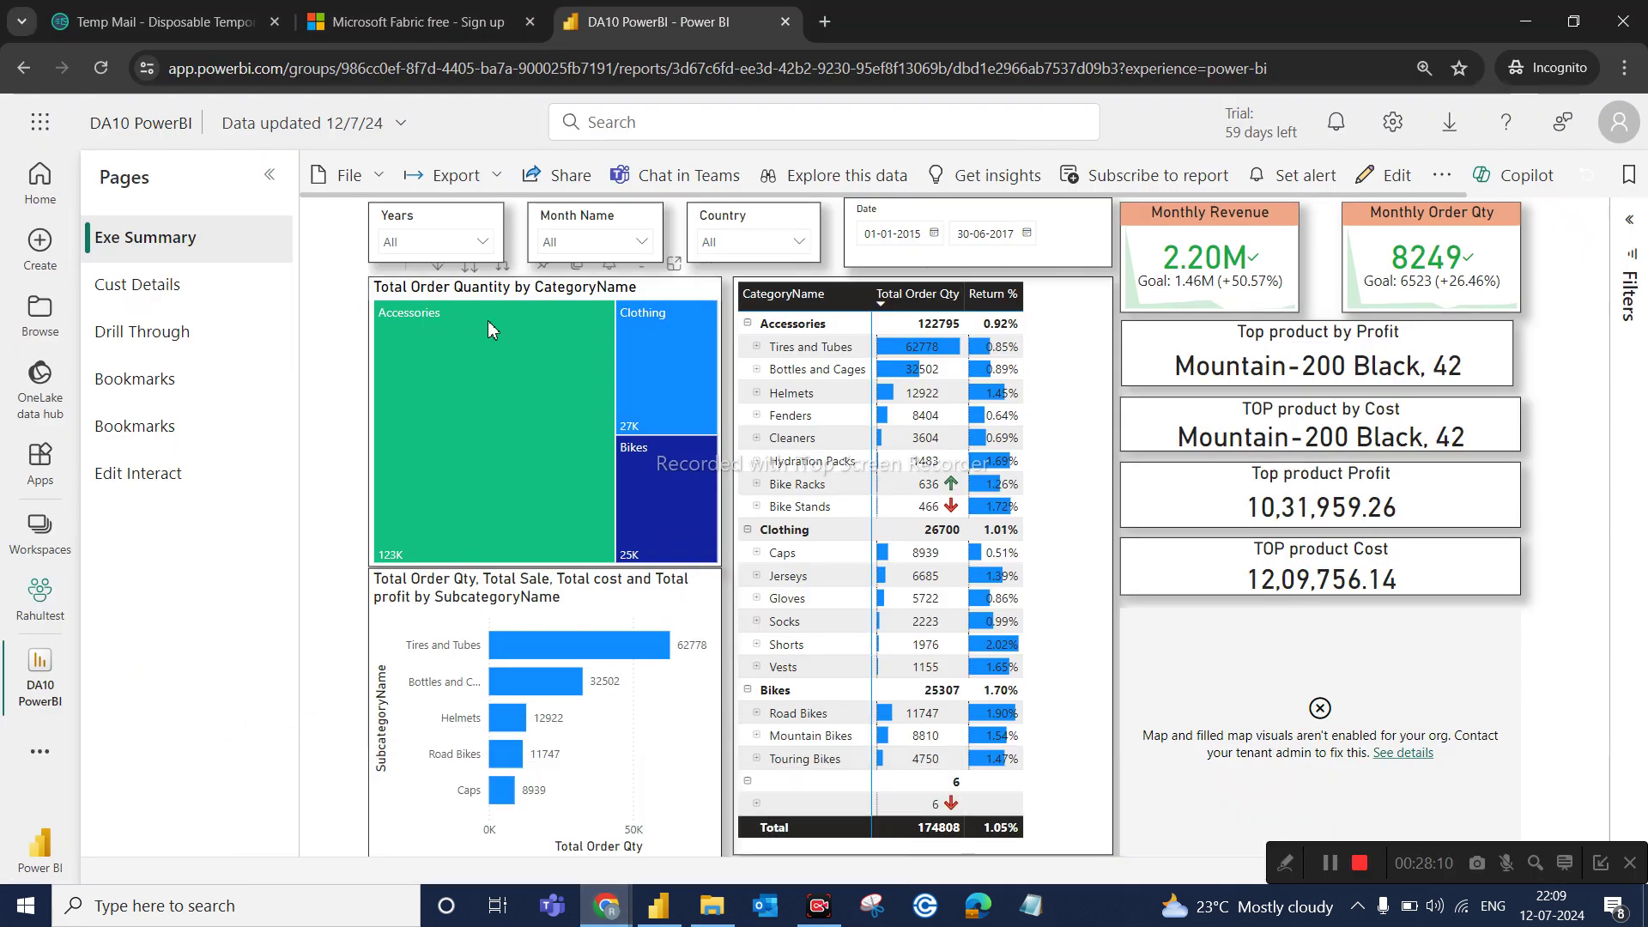
Reload the web report so the treemap displays the Order Quantity by CategoryName title.
{"action": "left_click", "coordinate": [101, 69]}
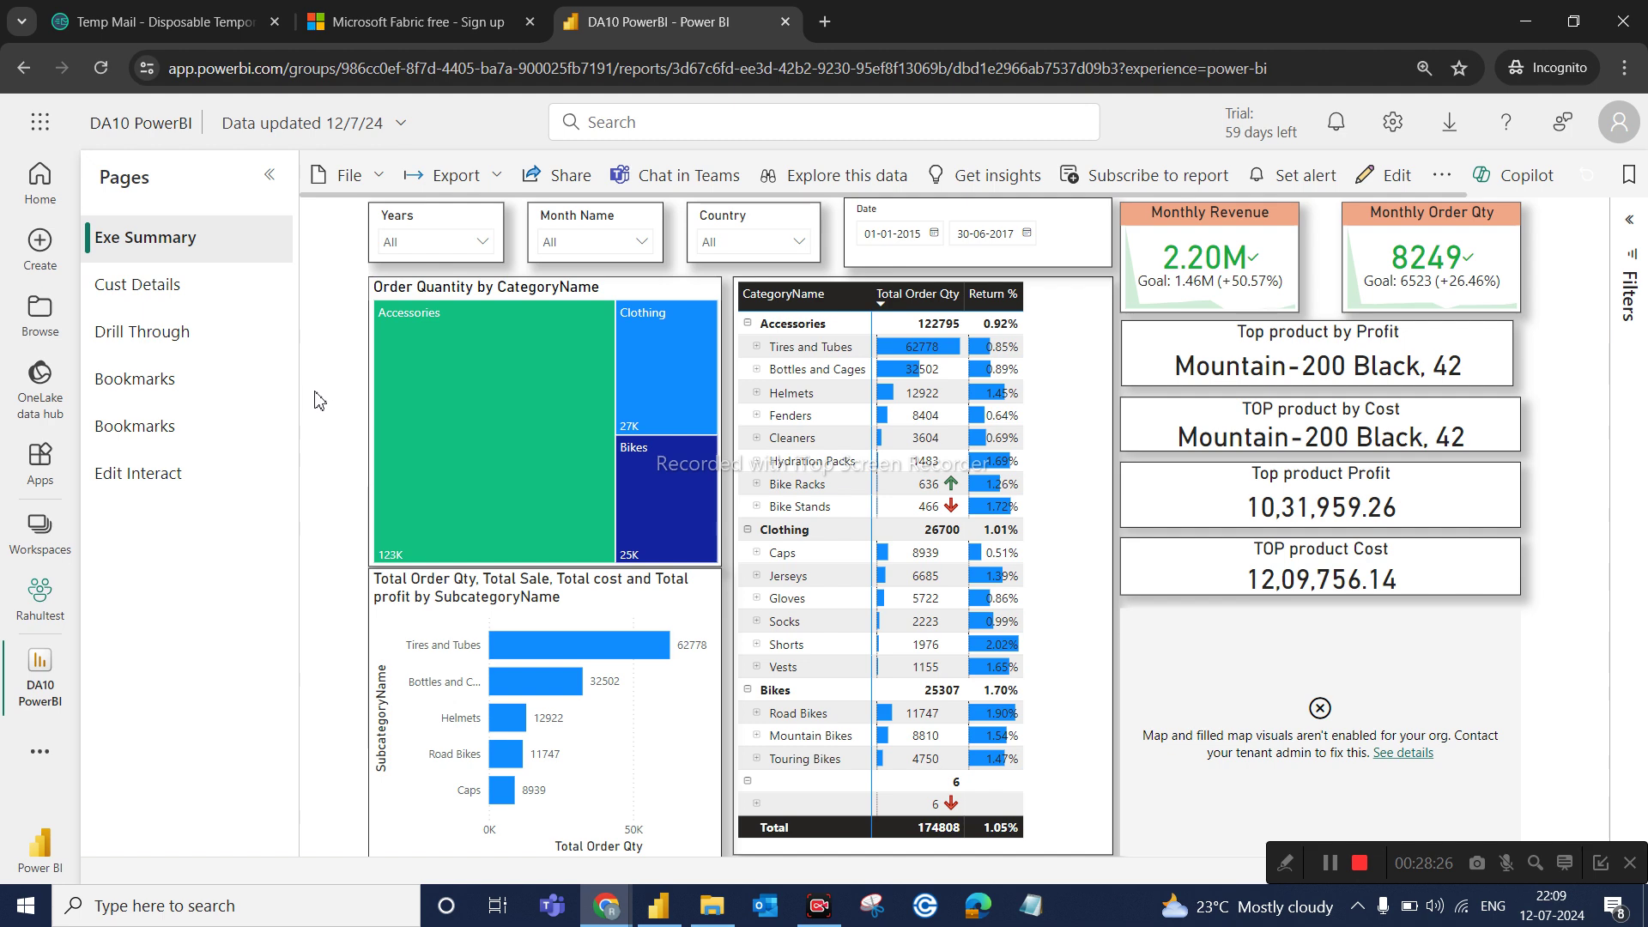
{"action": "mouse_move", "coordinate": [659, 908]}
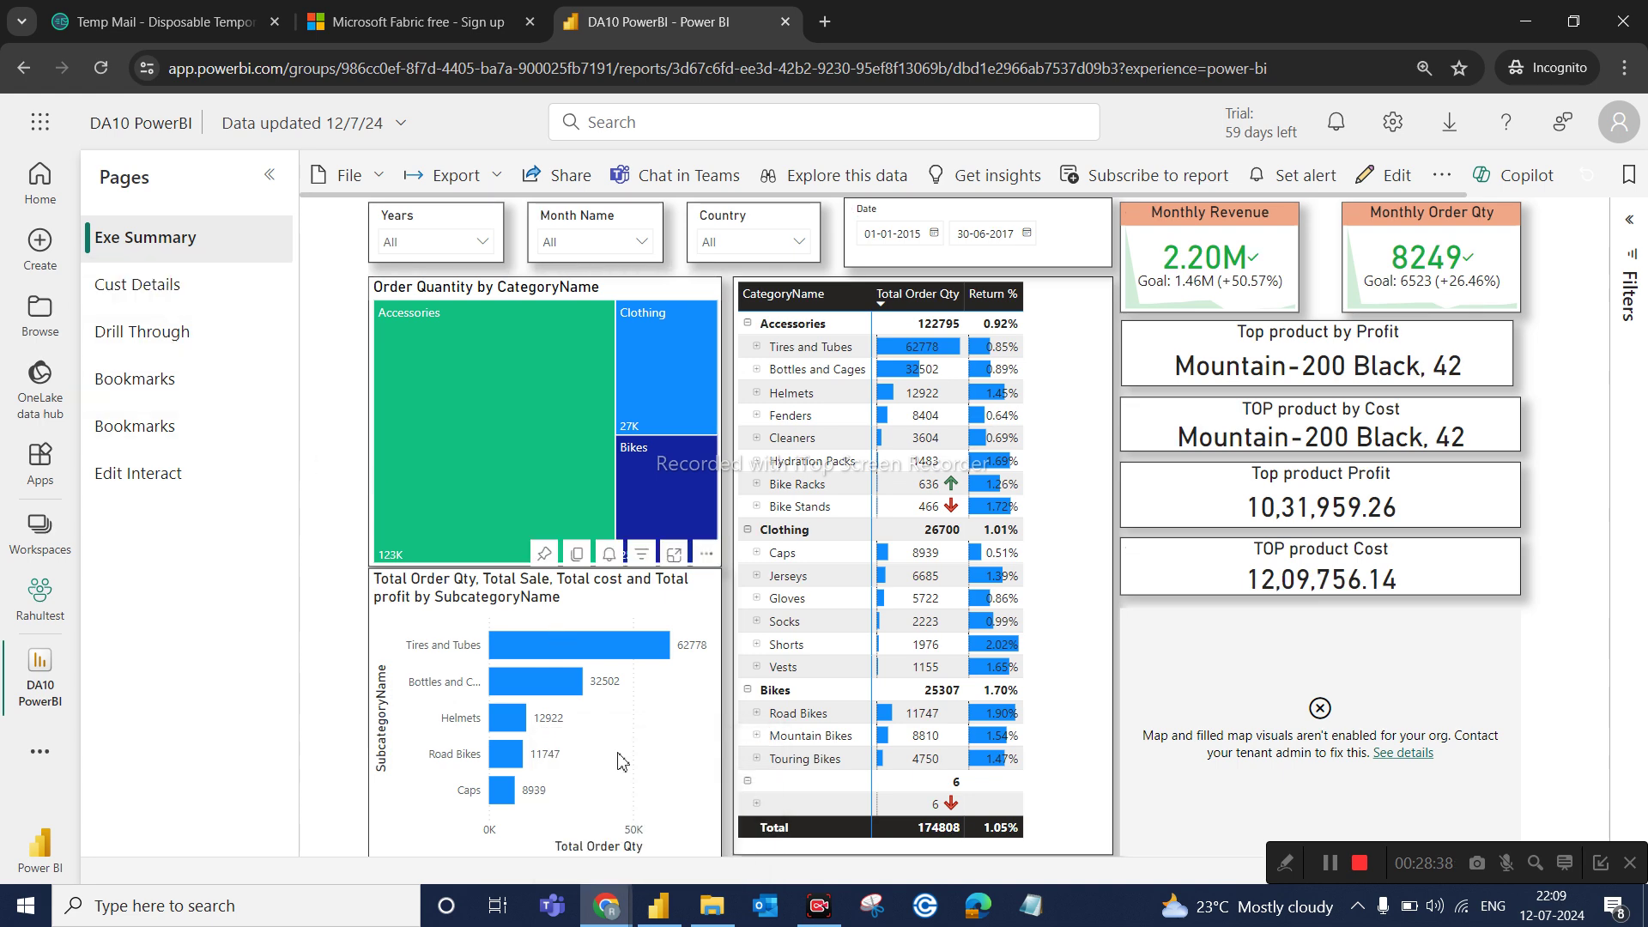
{"action": "left_click", "coordinate": [665, 909]}
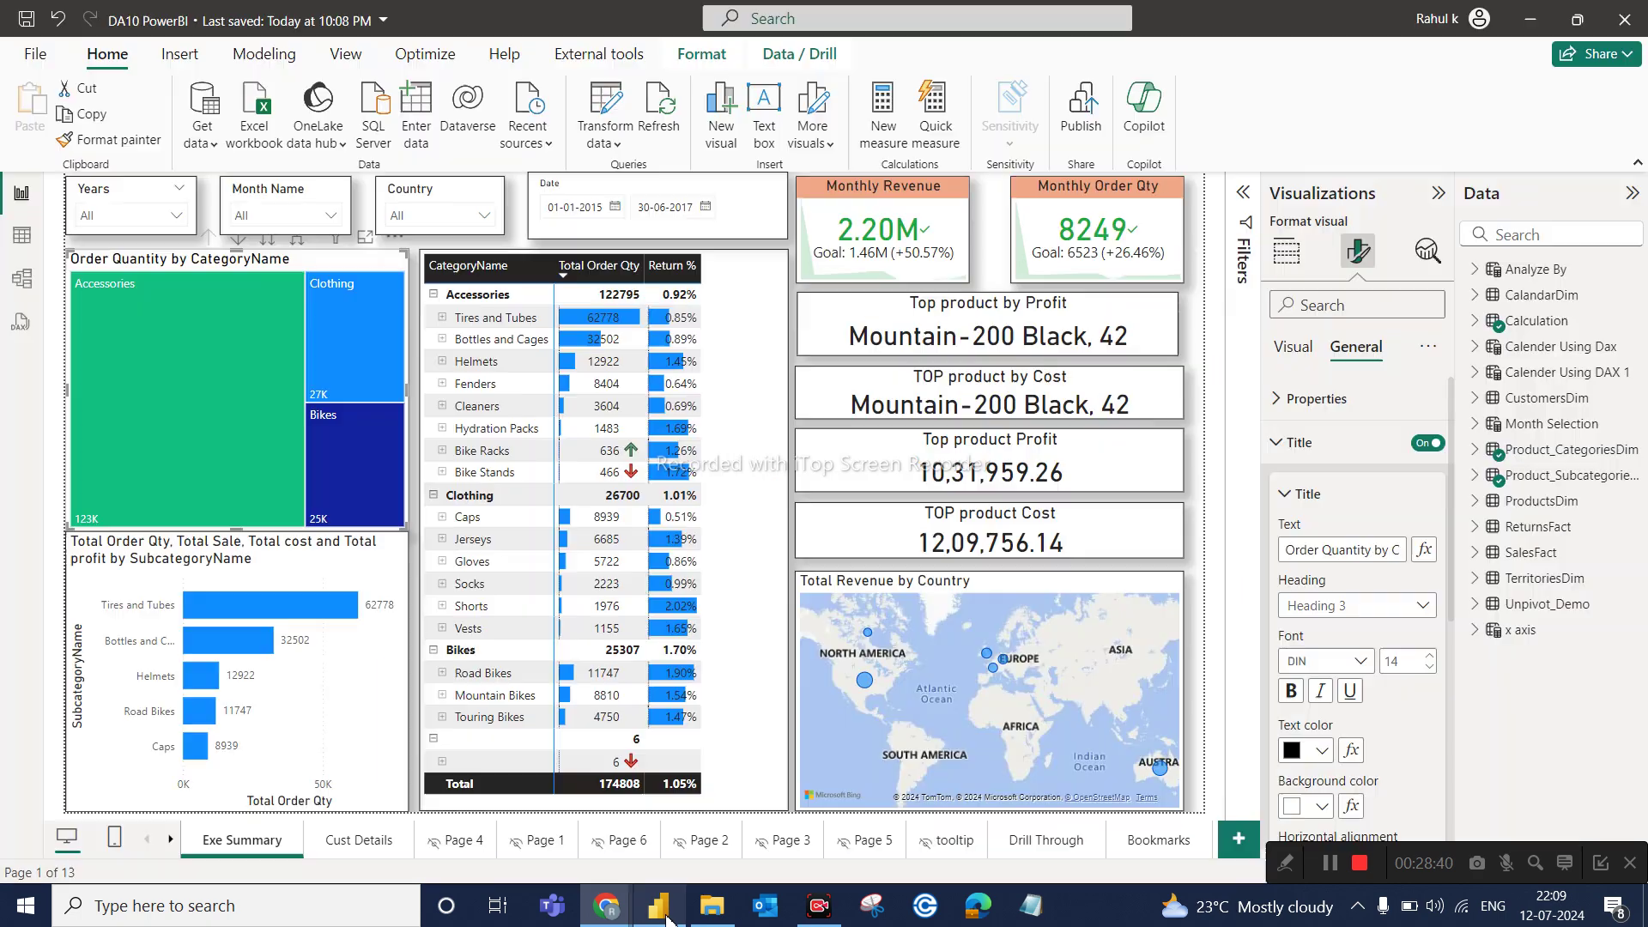
{"action": "left_click", "coordinate": [661, 908]}
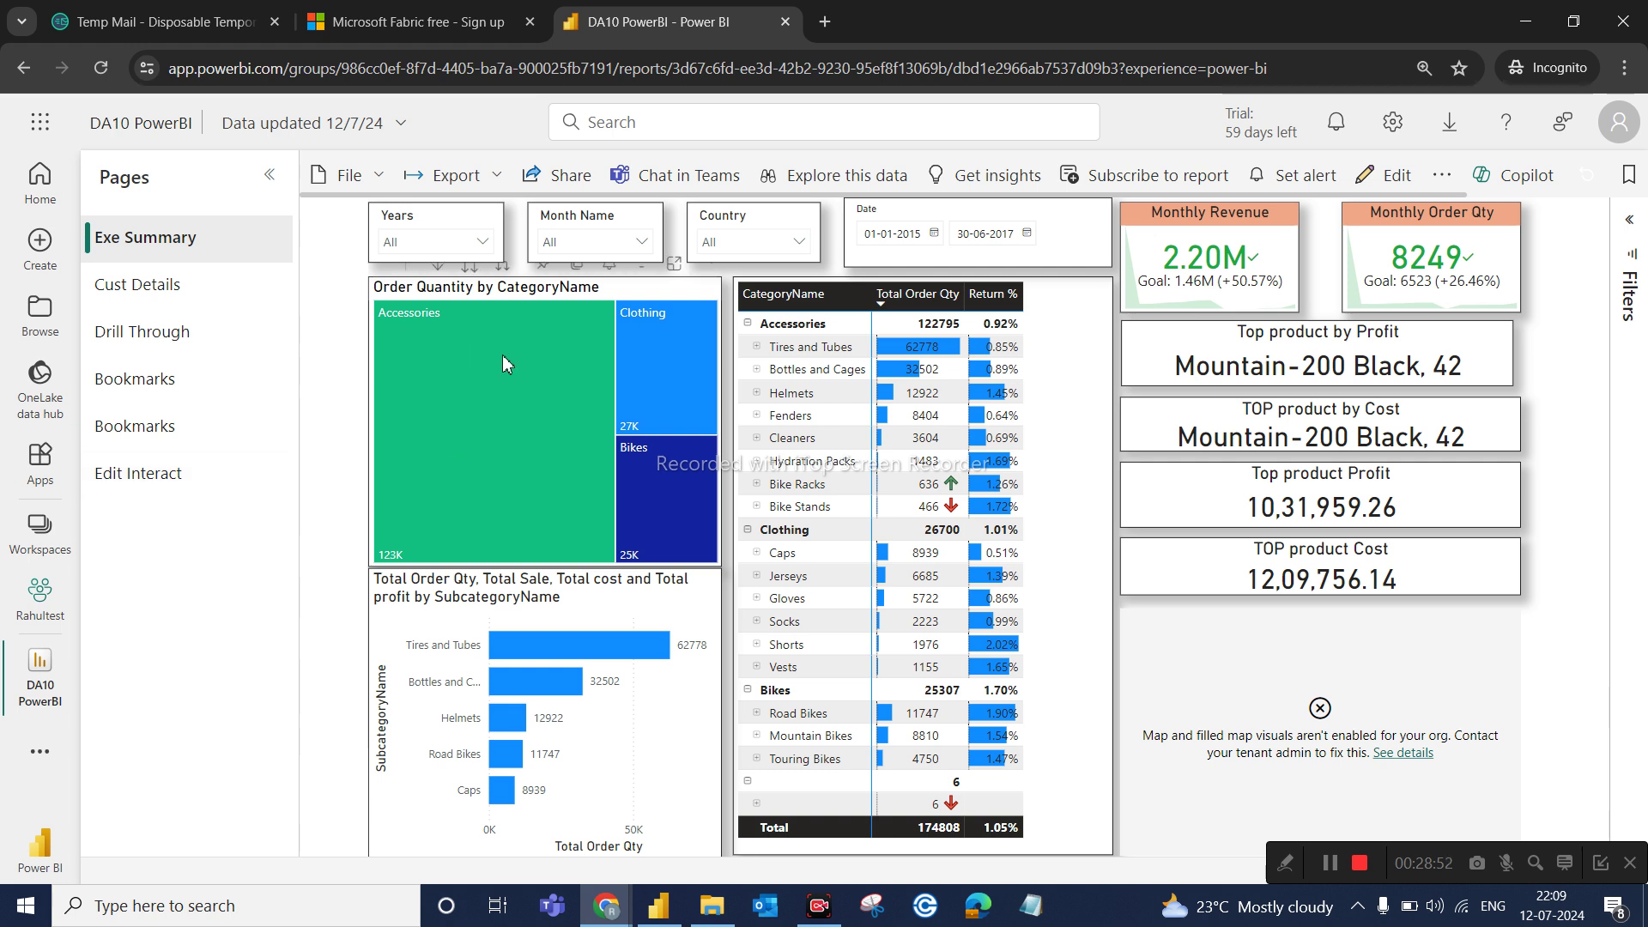
{"action": "mouse_move", "coordinate": [504, 356]}
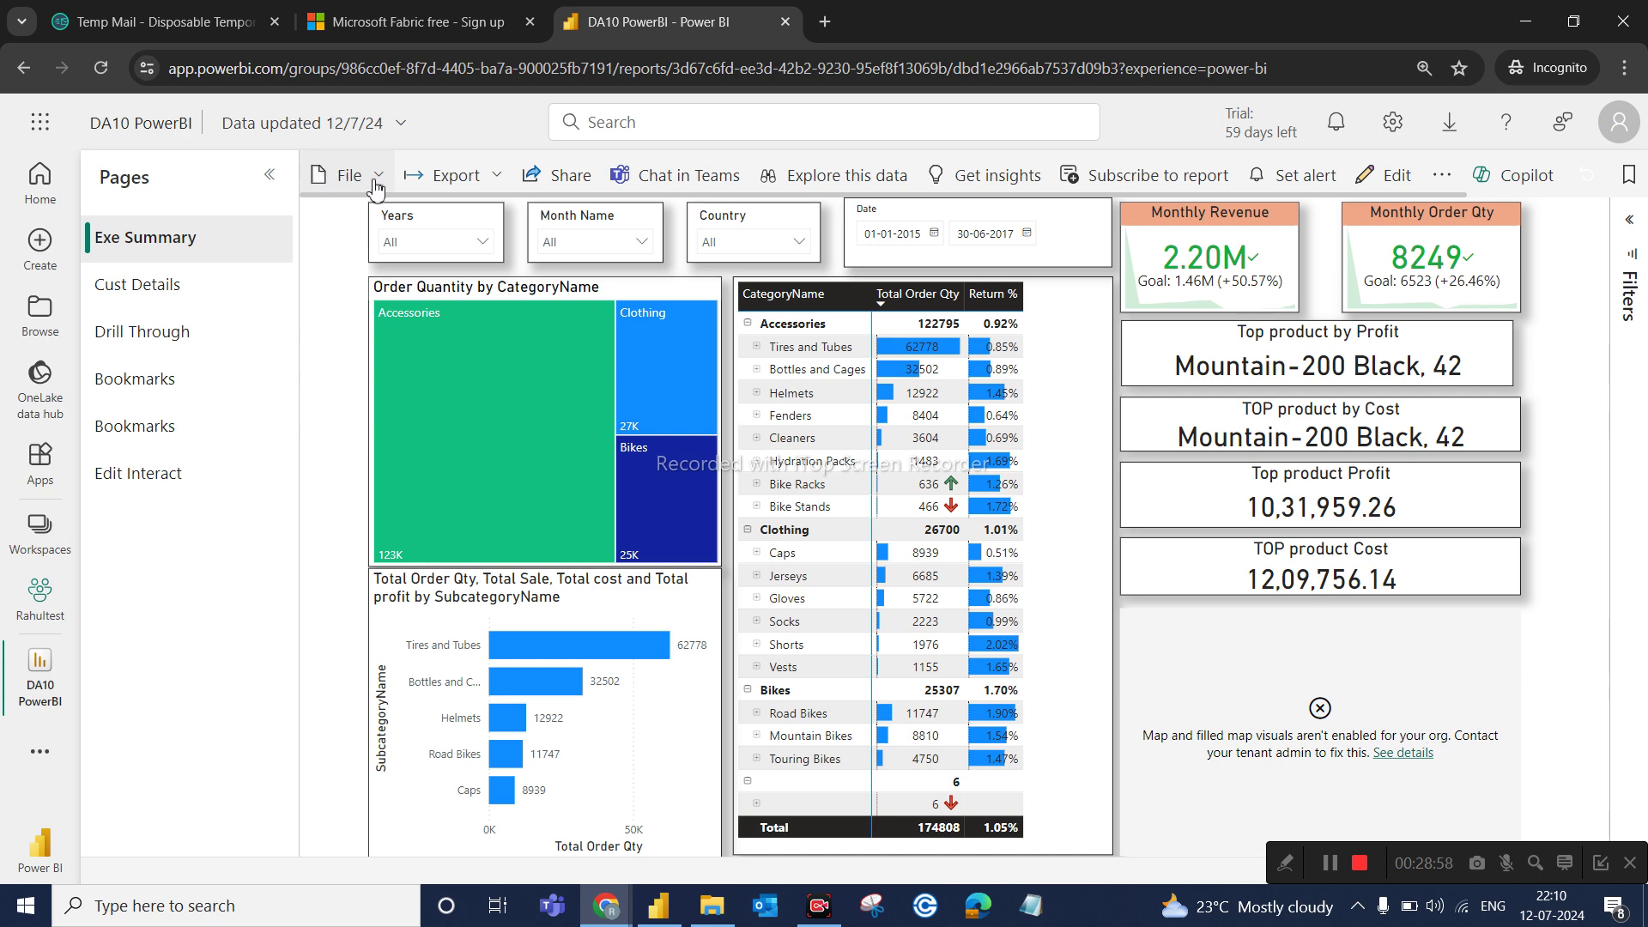
{"action": "left_click", "coordinate": [376, 179]}
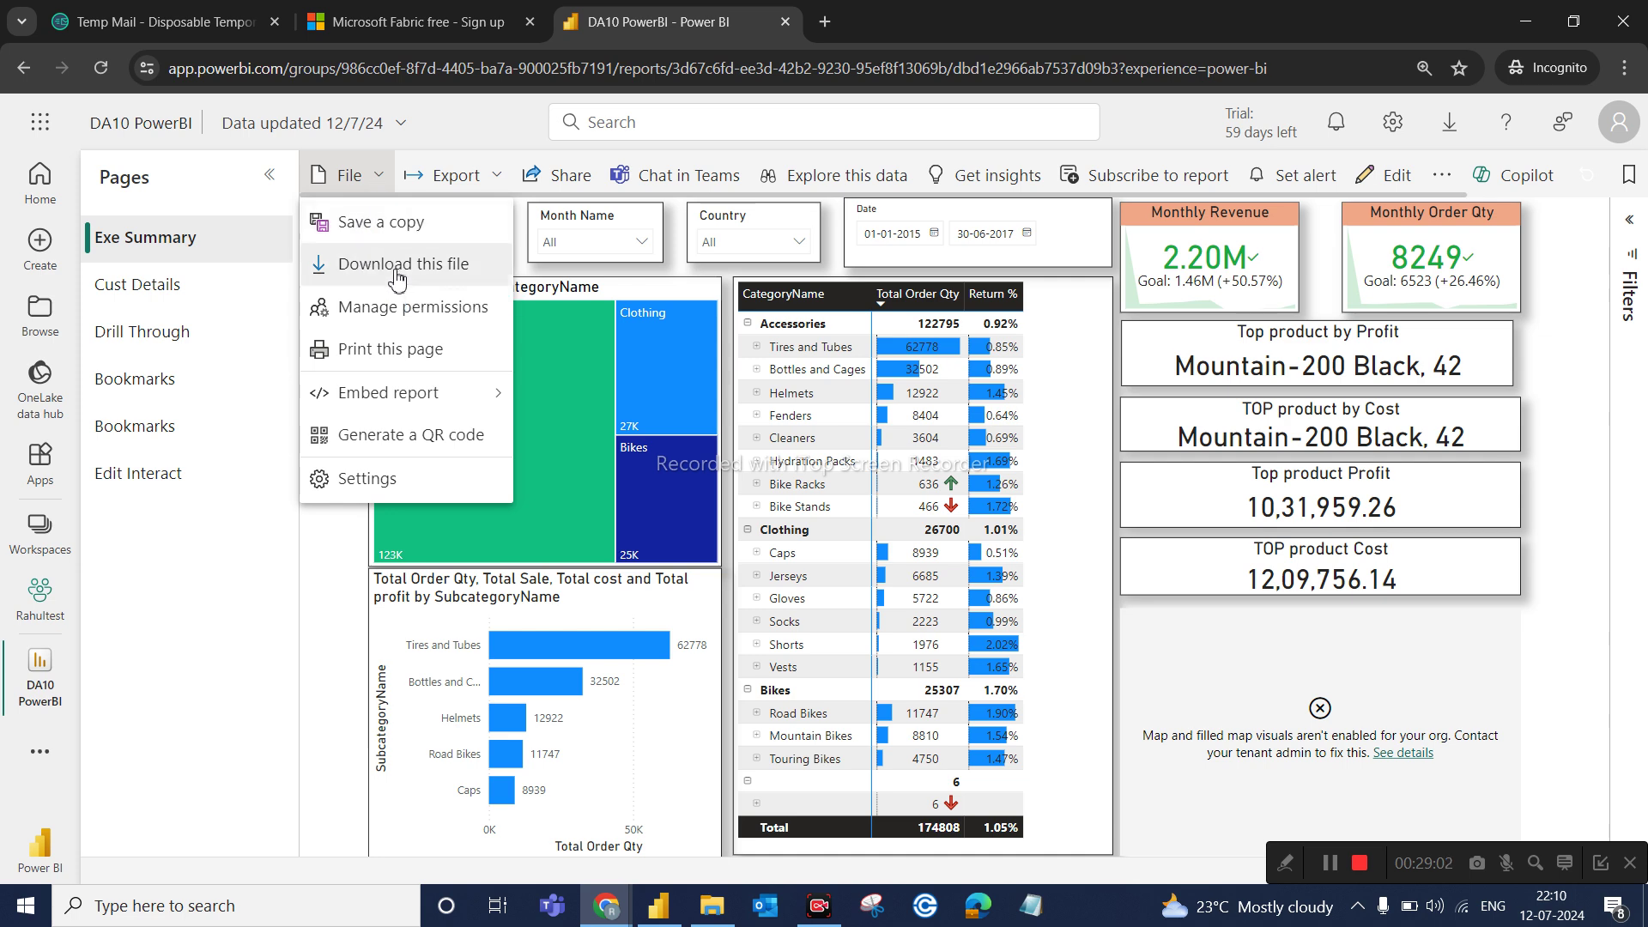
{"action": "left_click", "coordinate": [396, 271]}
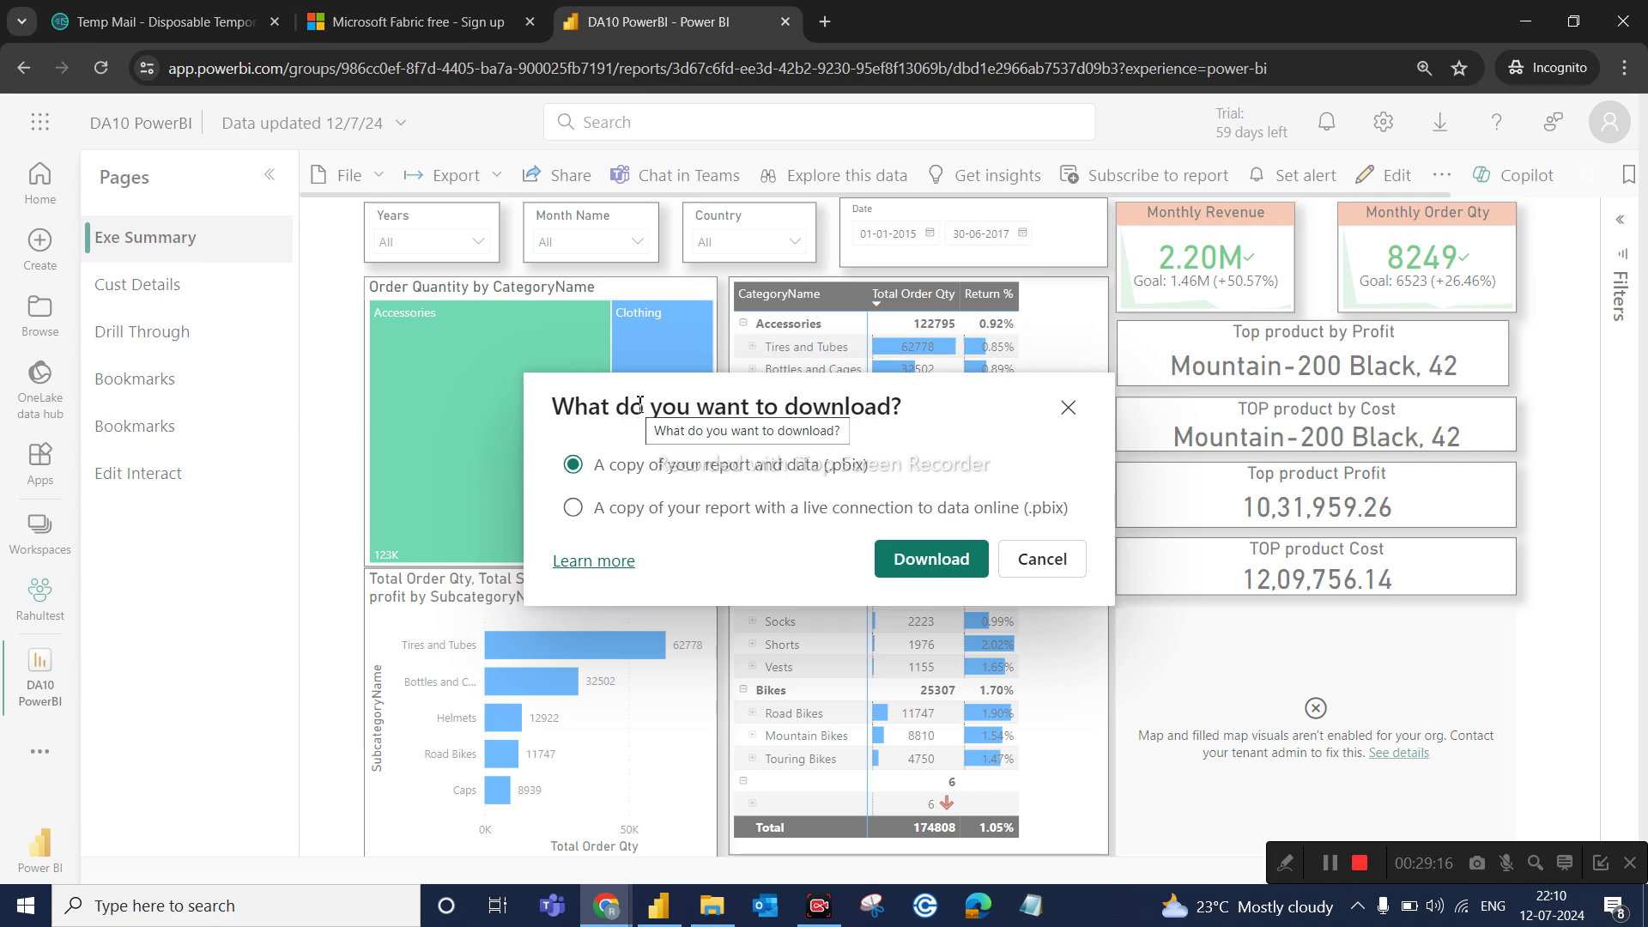
{"action": "left_click", "coordinate": [658, 905]}
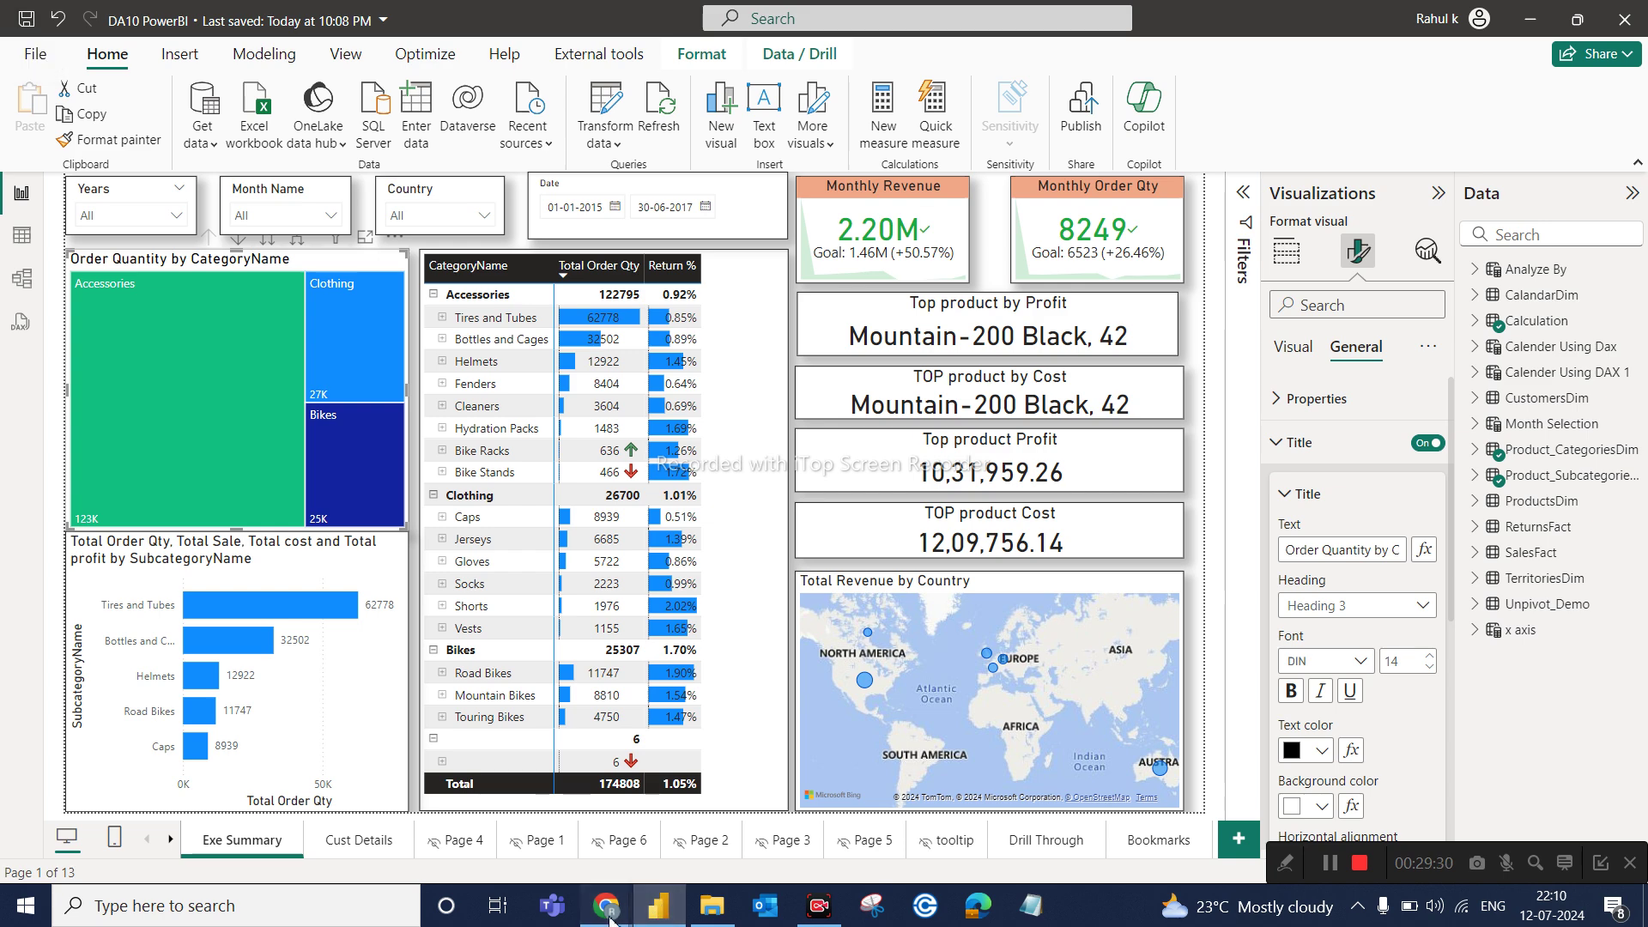
{"action": "mouse_move", "coordinate": [611, 916]}
{"action": "left_click", "coordinate": [788, 824]}
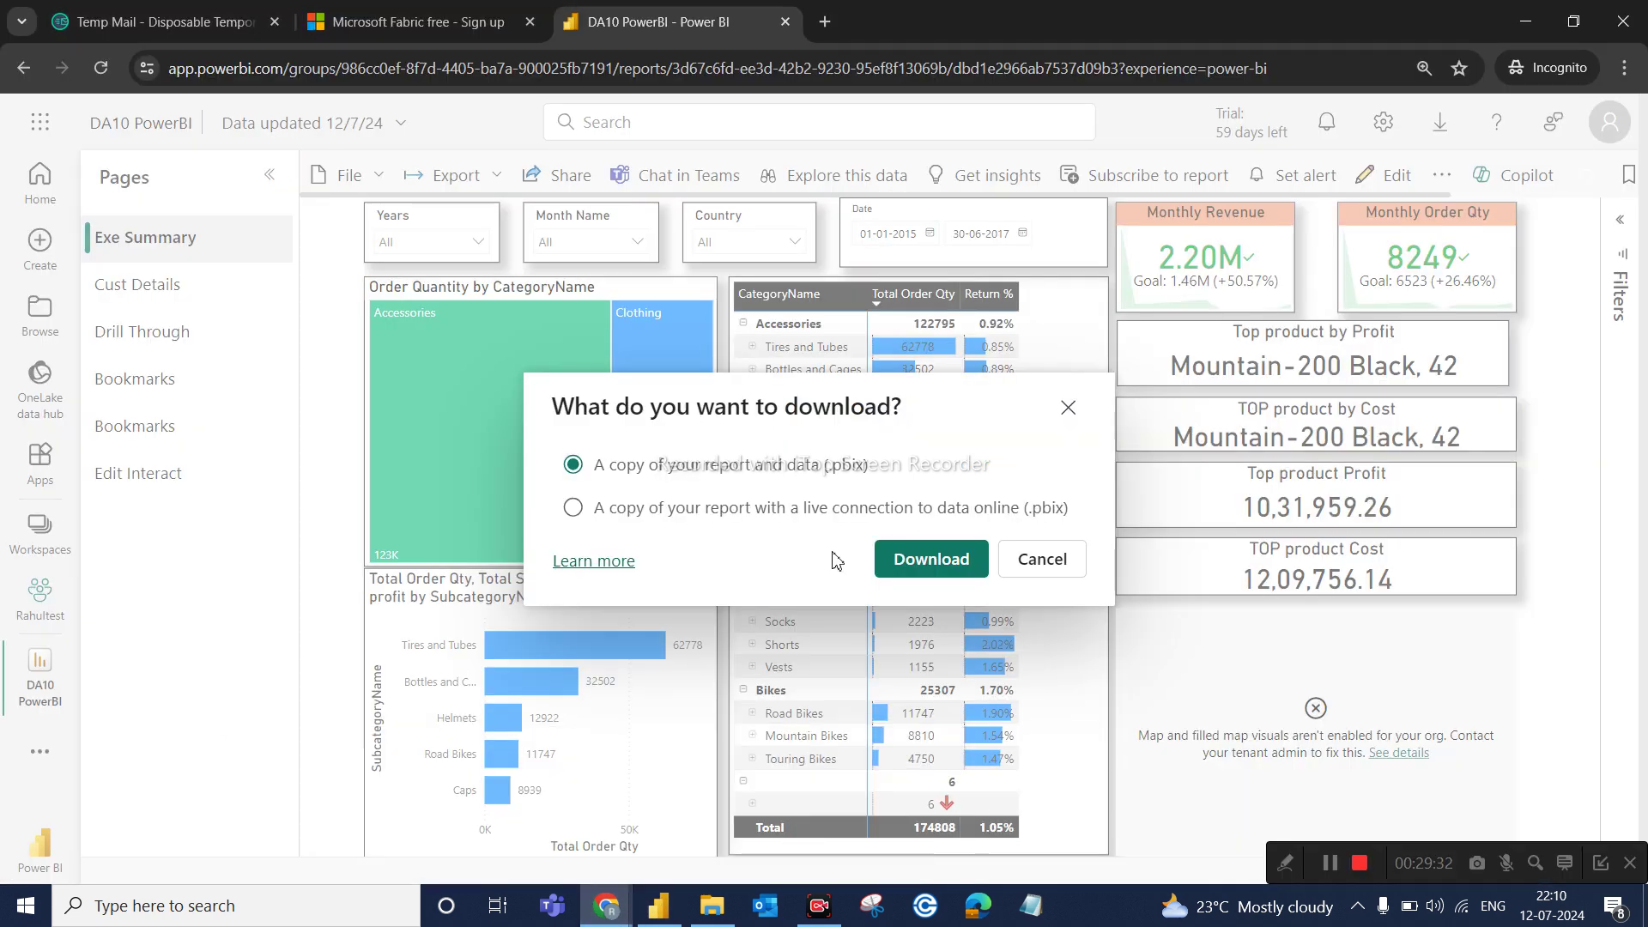
{"action": "left_click", "coordinate": [1041, 564]}
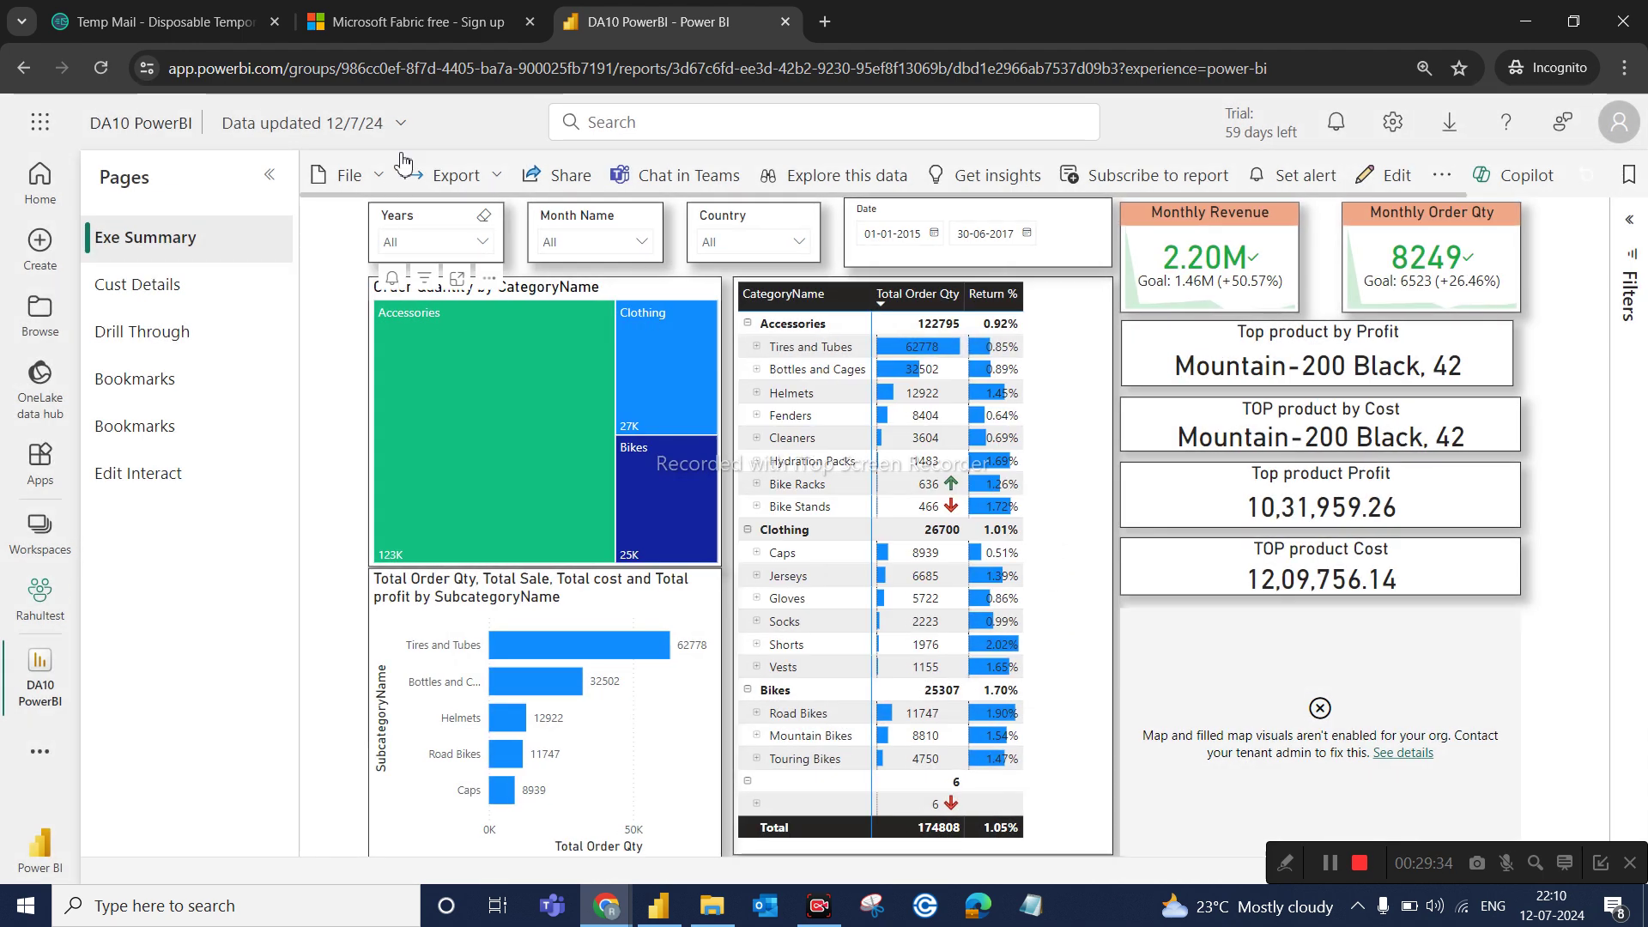
{"action": "left_click", "coordinate": [376, 178]}
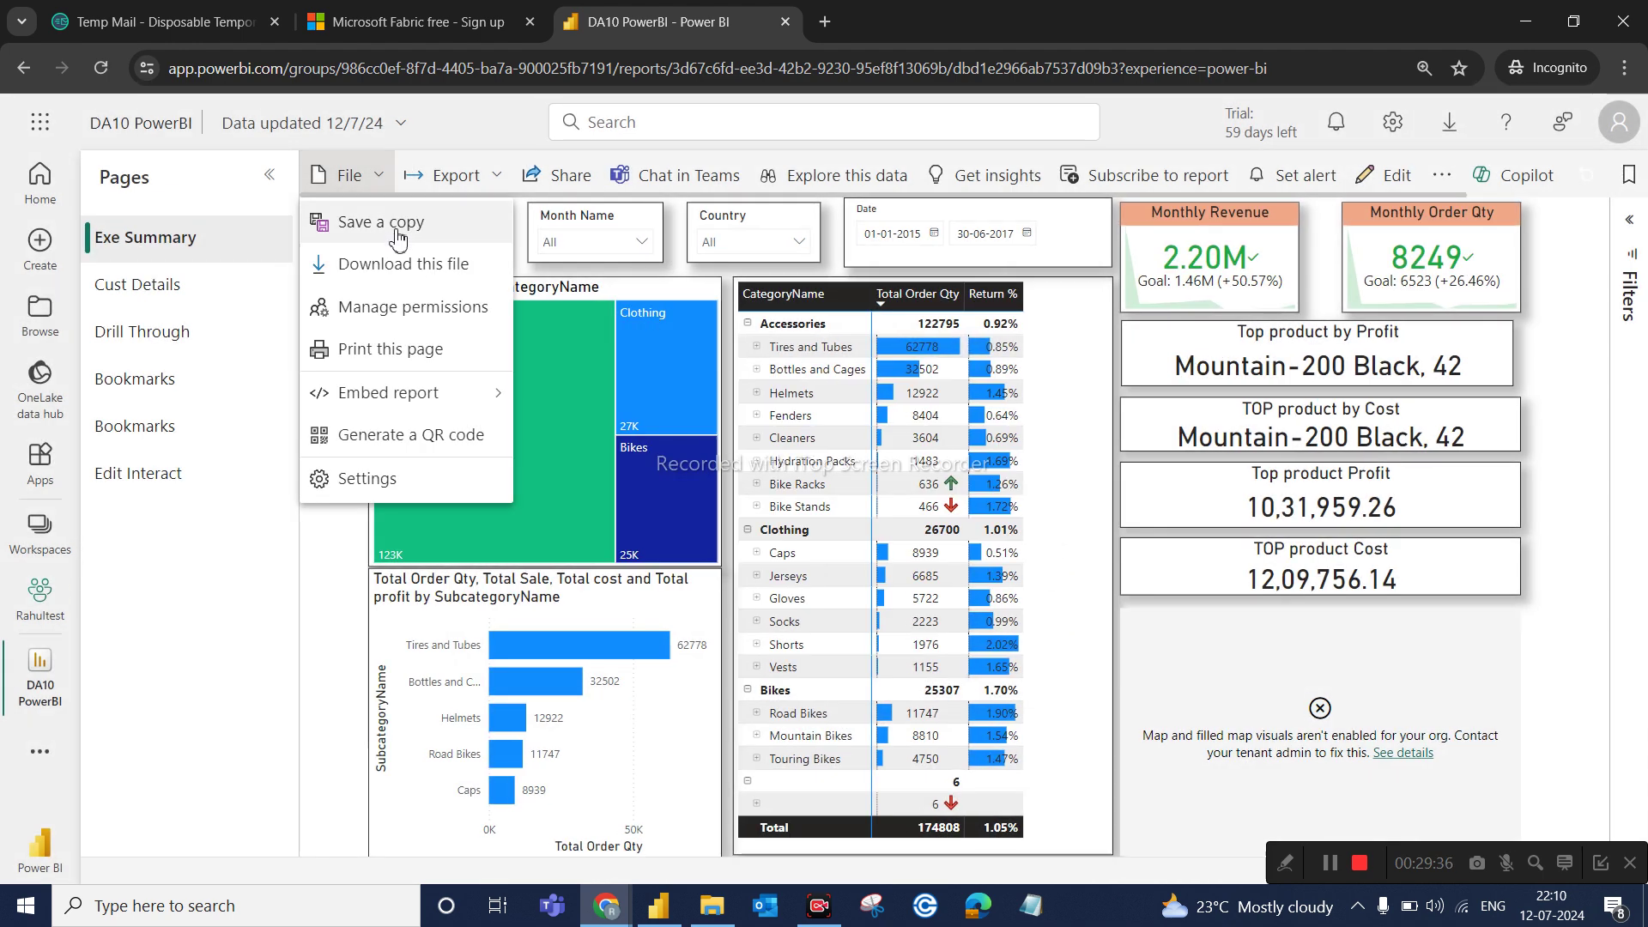
Review the report's Export dropdown, then close it.
{"action": "left_click", "coordinate": [487, 182]}
{"action": "left_click", "coordinate": [486, 180]}
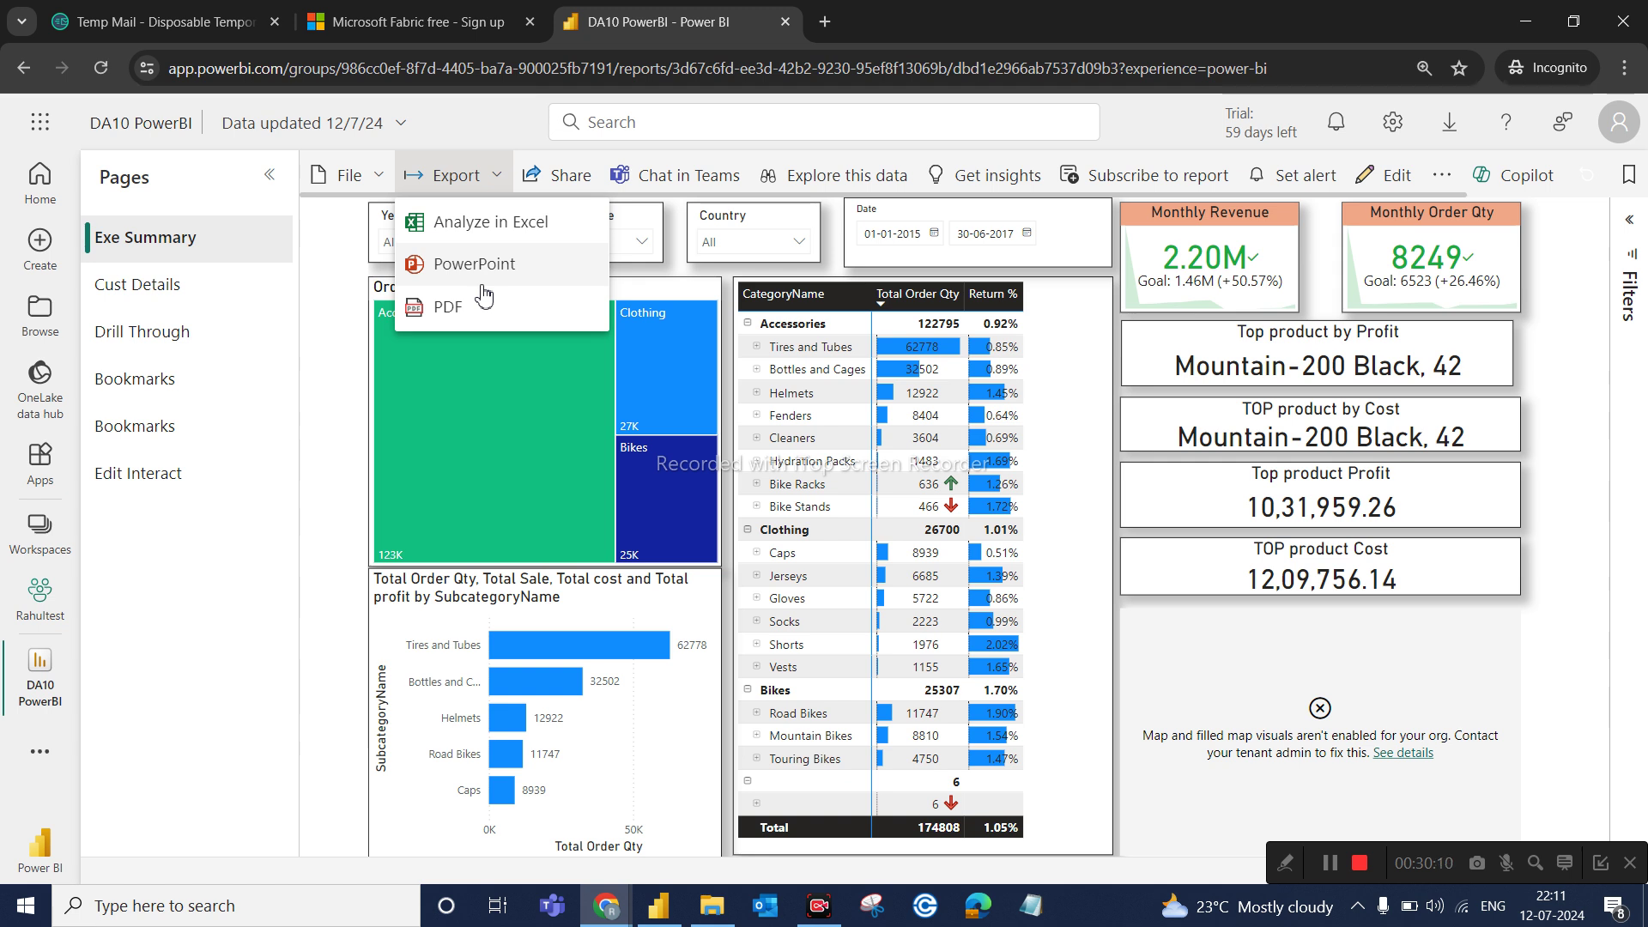
{"action": "left_click", "coordinate": [356, 492]}
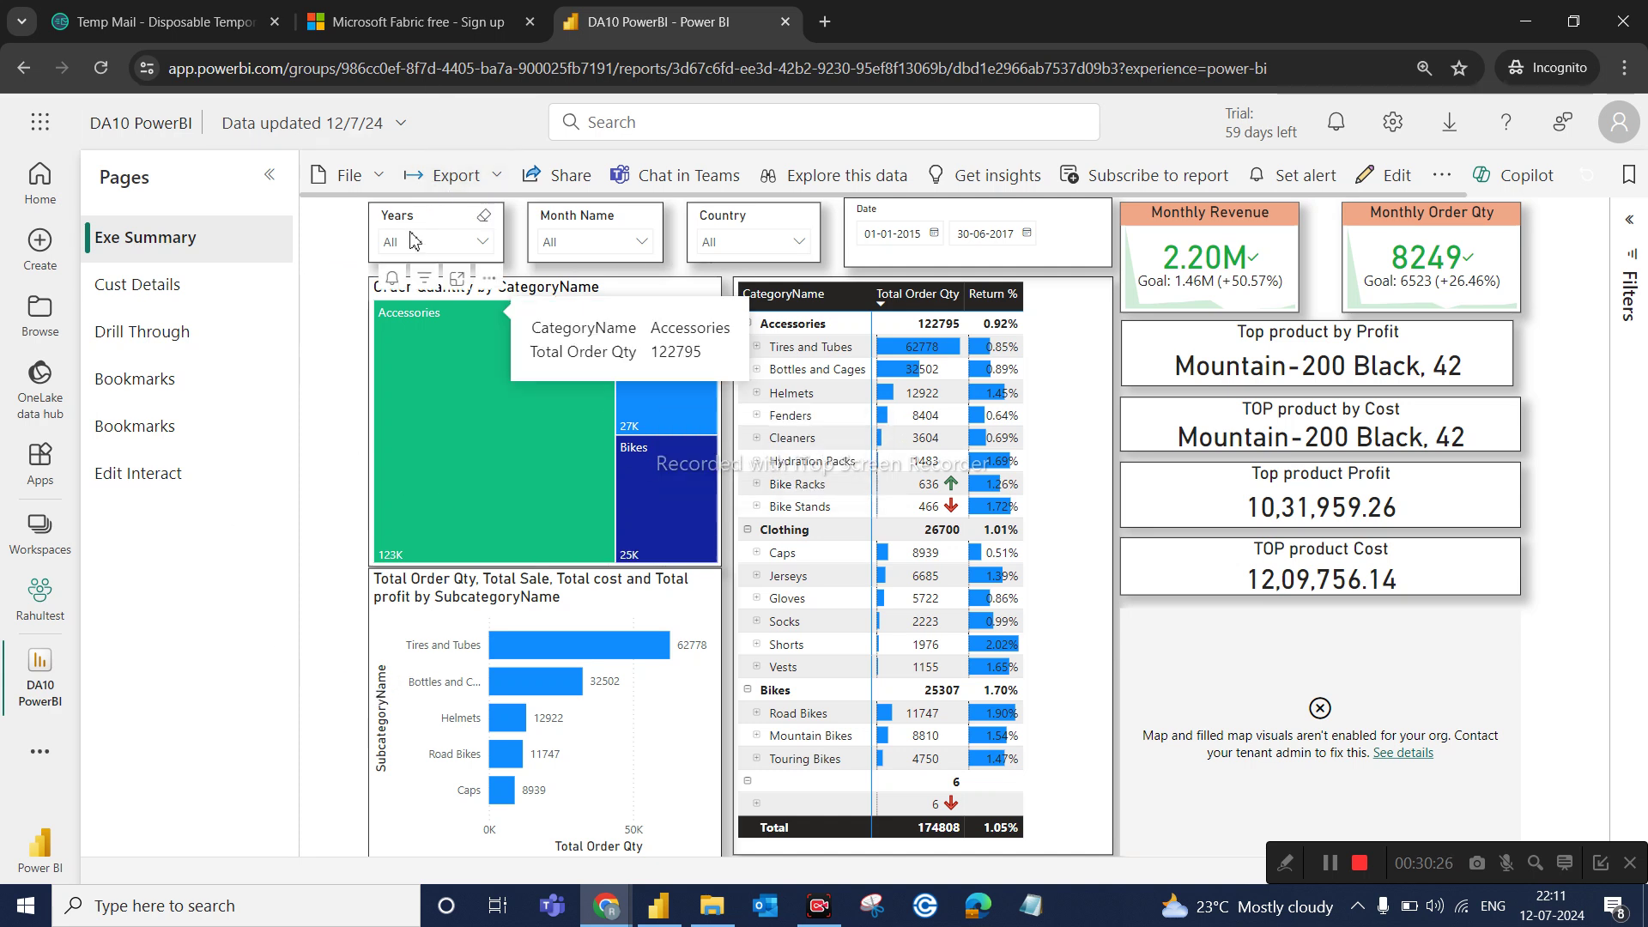
Check the File menu and Export options, then close them to show Exe Summary.
{"action": "left_click", "coordinate": [382, 180]}
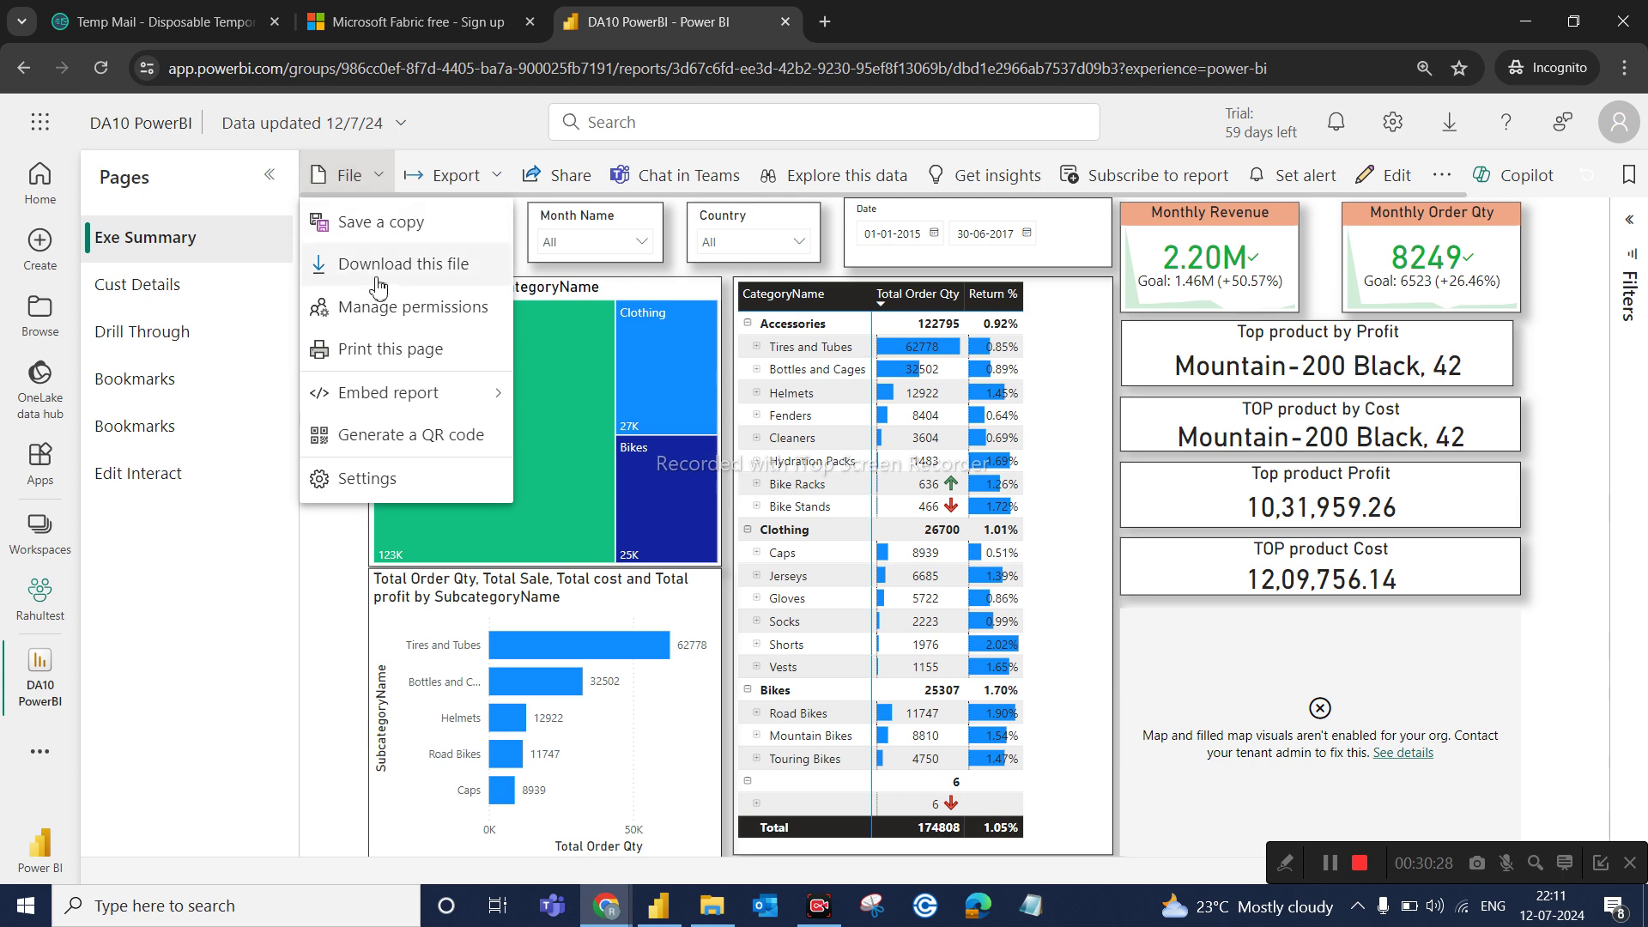
{"action": "left_click", "coordinate": [487, 177]}
{"action": "left_click", "coordinate": [488, 177]}
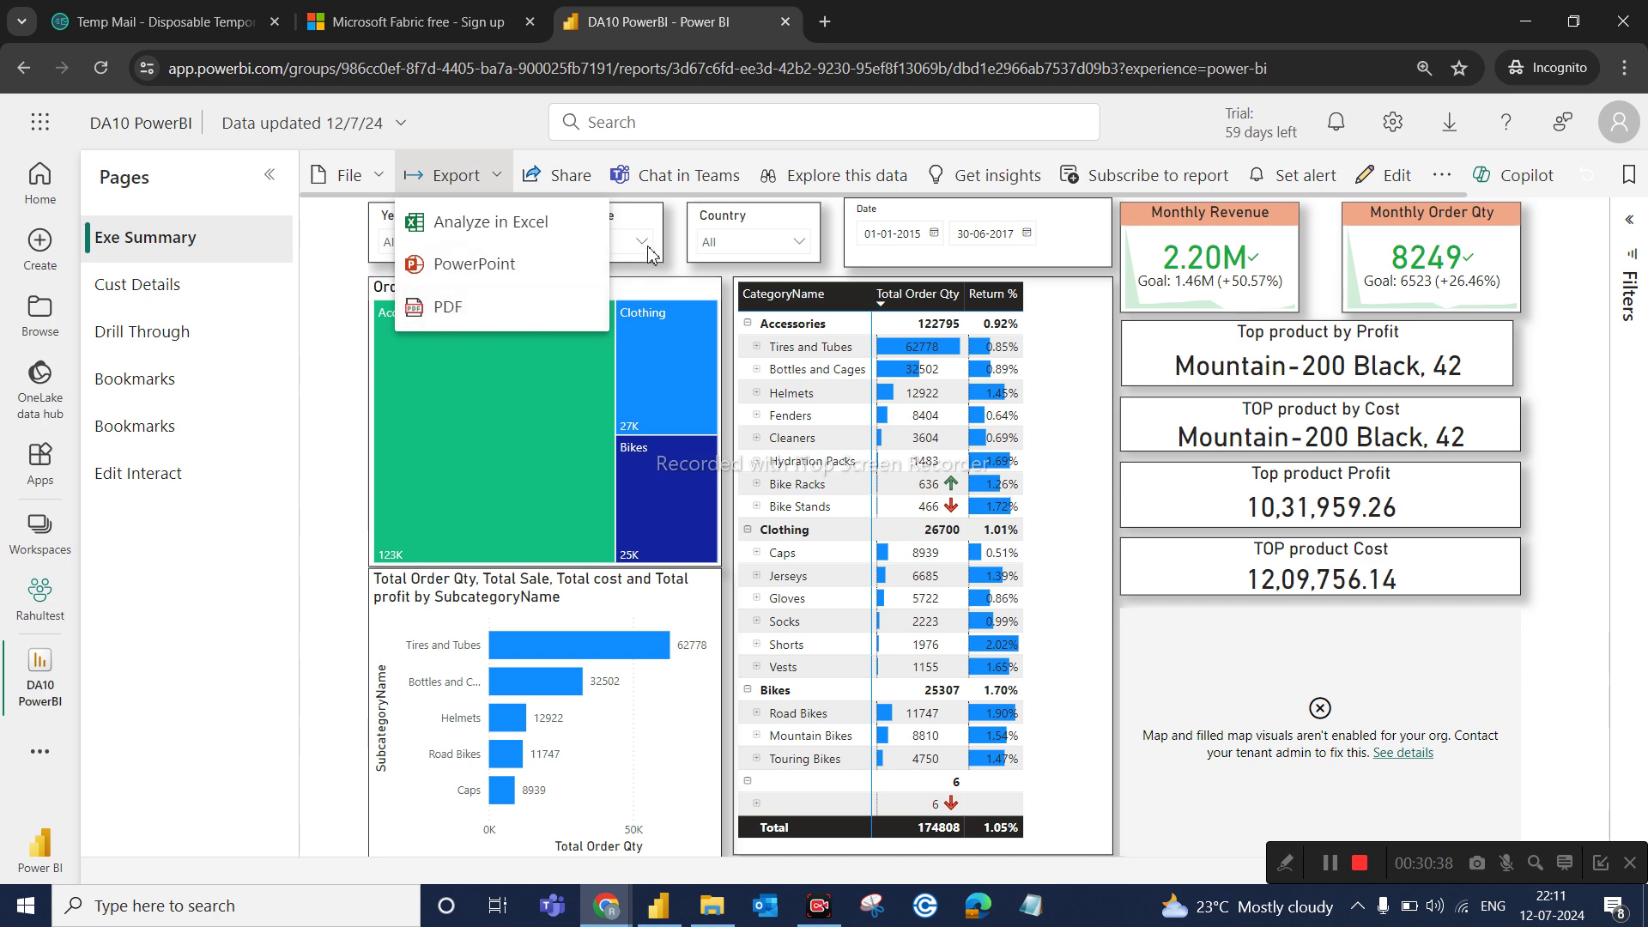
{"action": "left_click", "coordinate": [938, 155]}
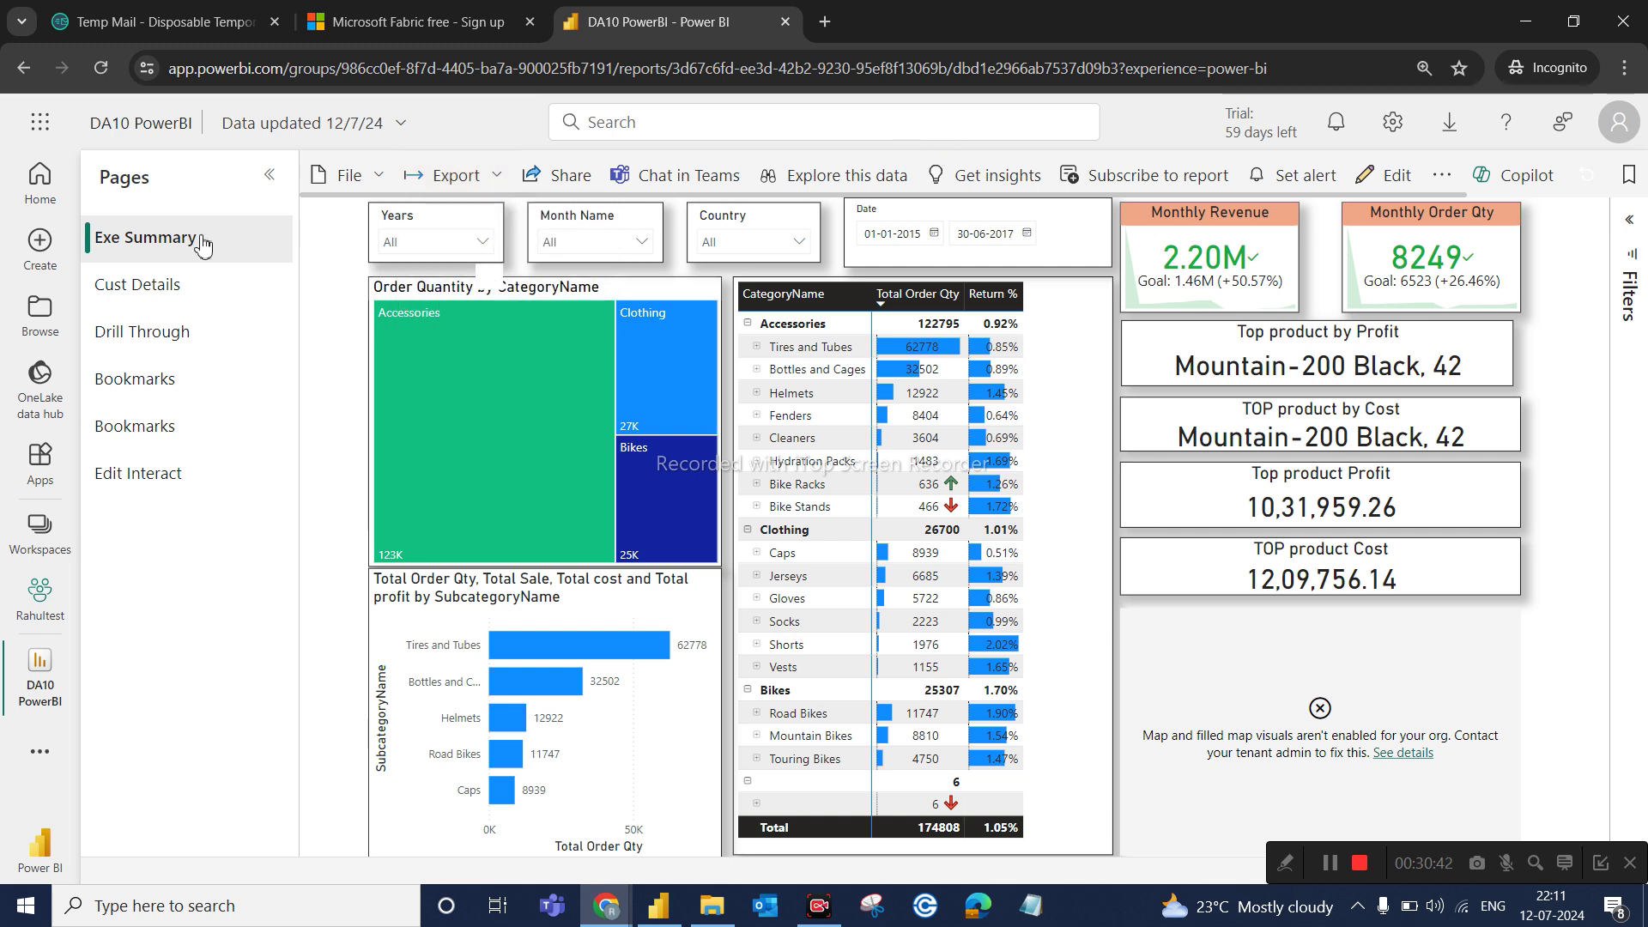
{"action": "mouse_move", "coordinate": [460, 479]}
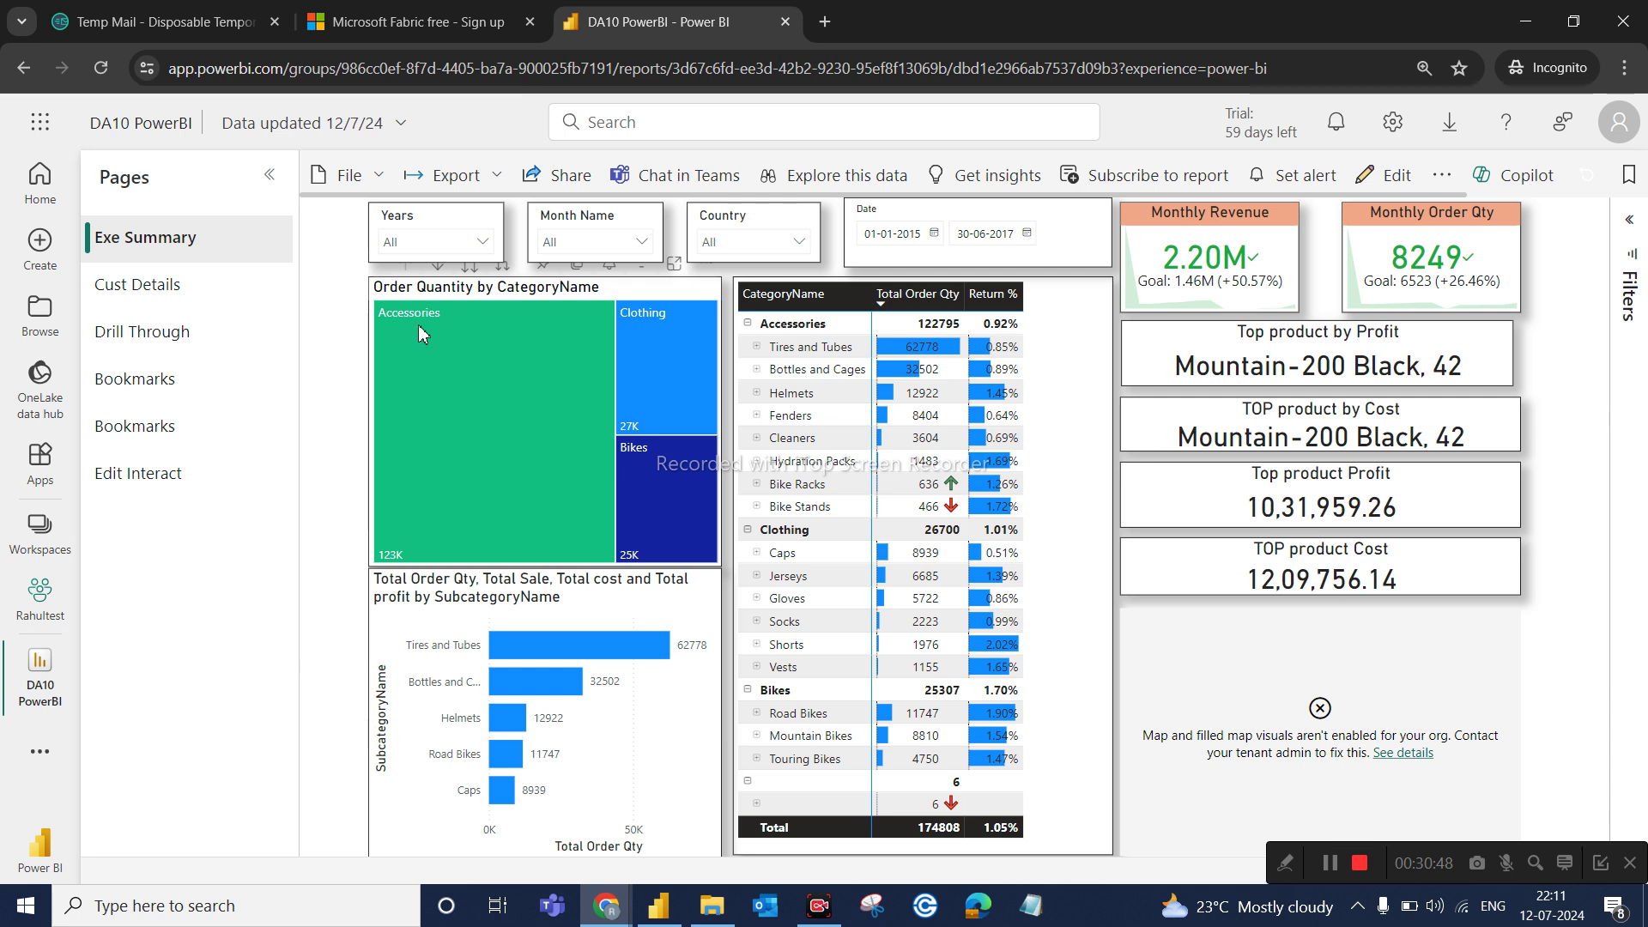
{"action": "left_click", "coordinate": [482, 243]}
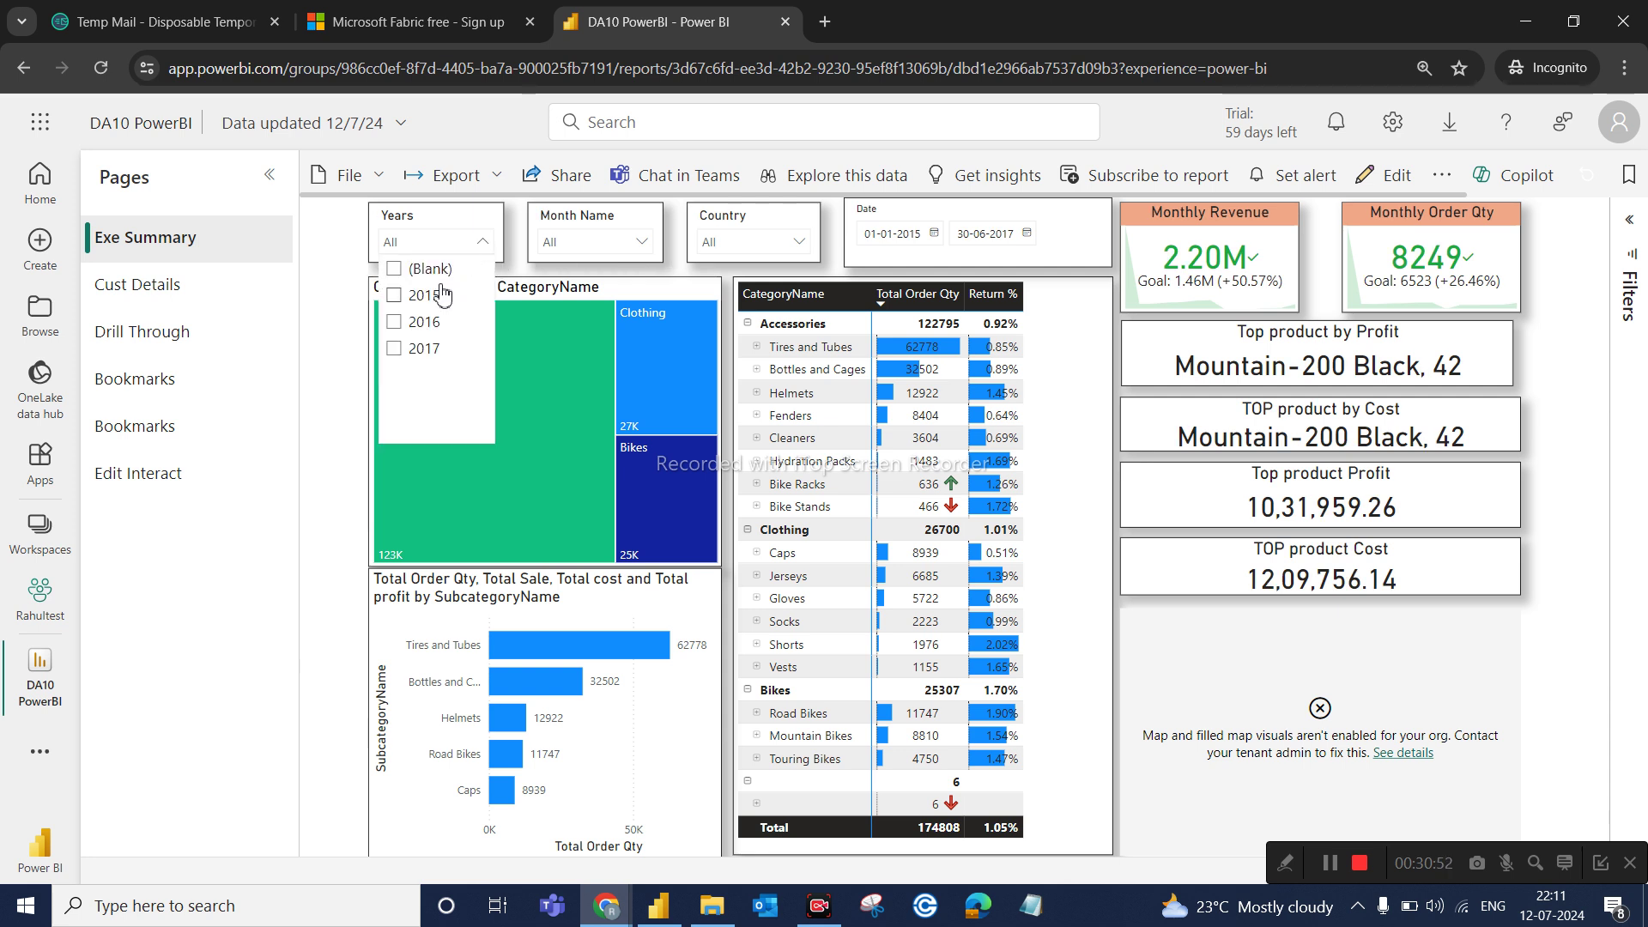
{"action": "left_click", "coordinate": [442, 294]}
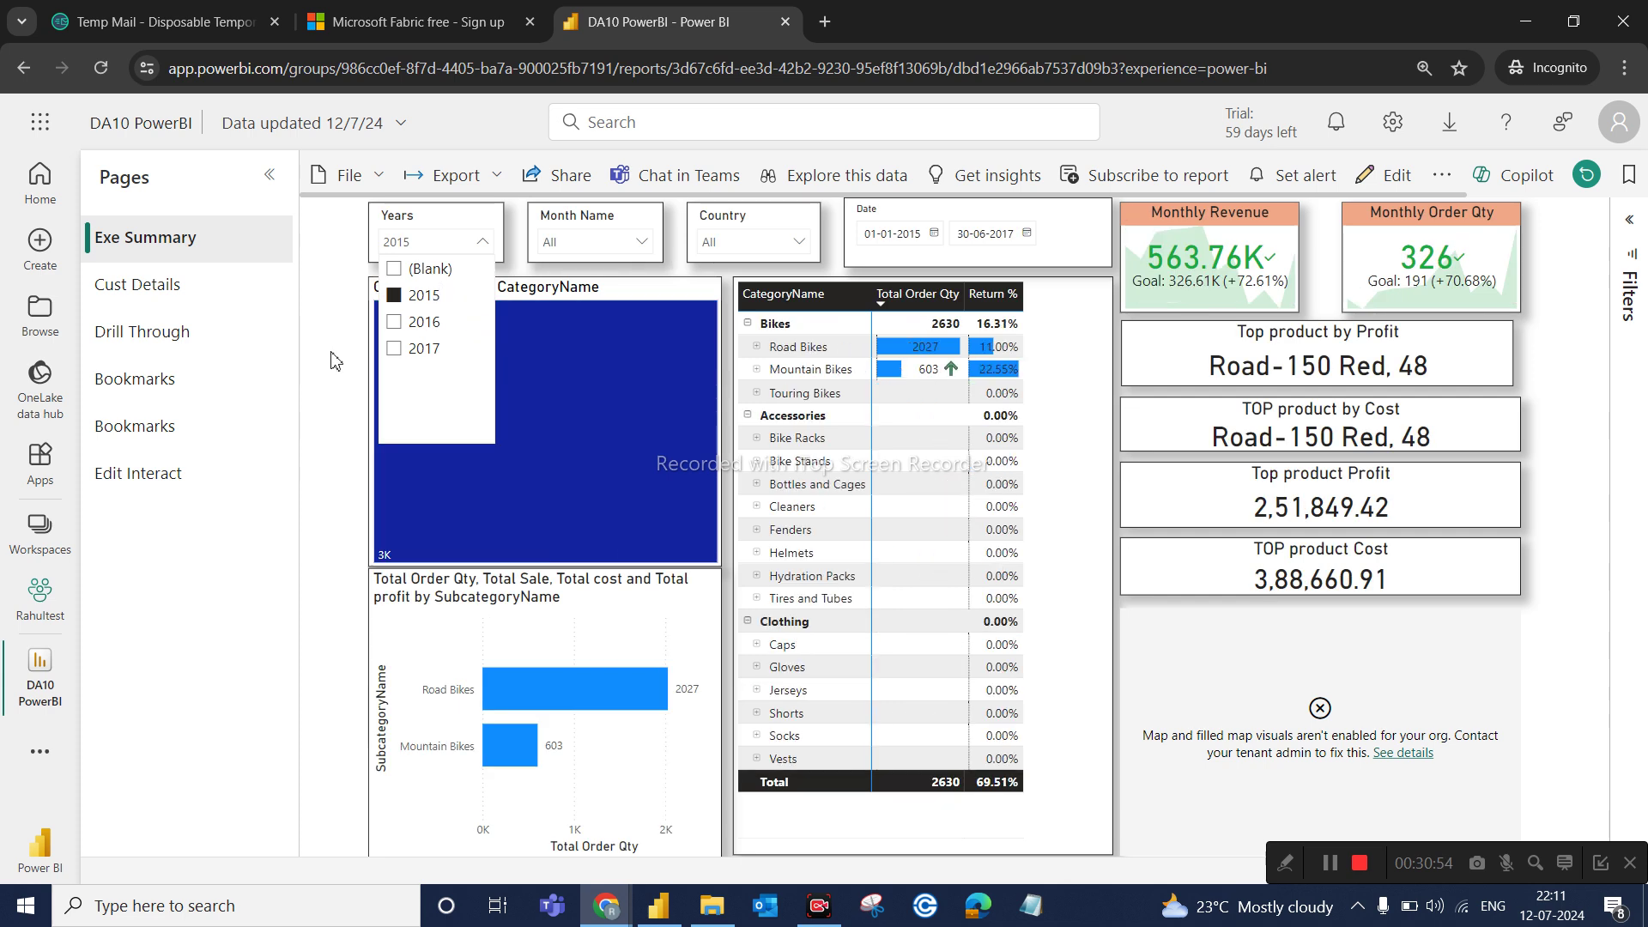
{"action": "left_click", "coordinate": [335, 361]}
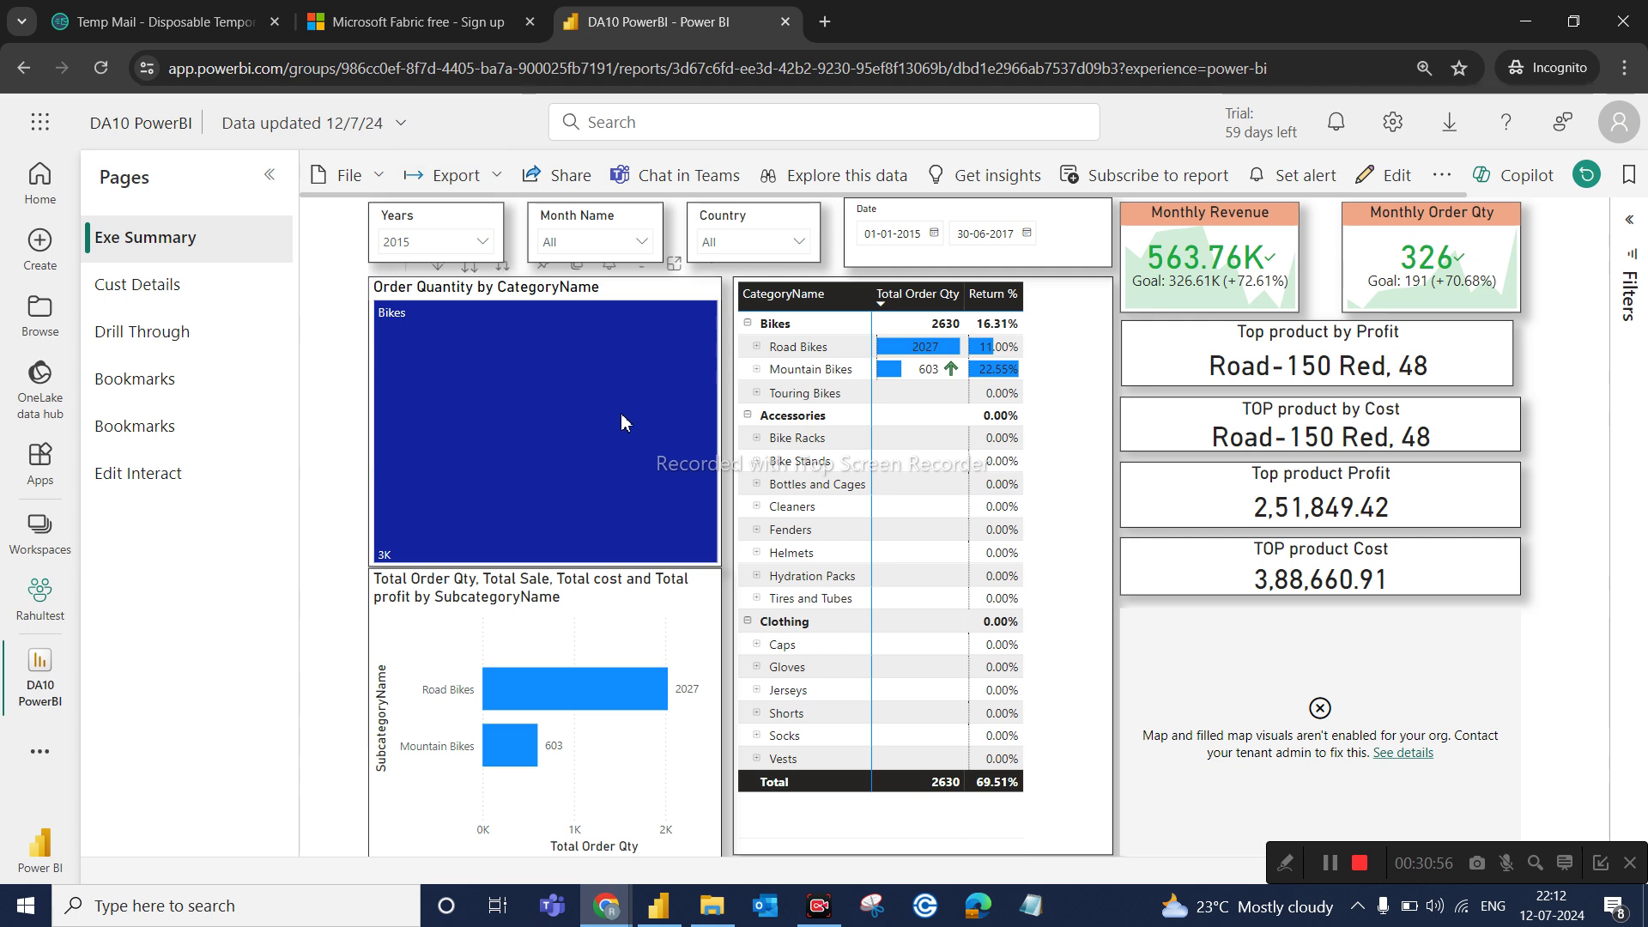
{"action": "left_click", "coordinate": [591, 242]}
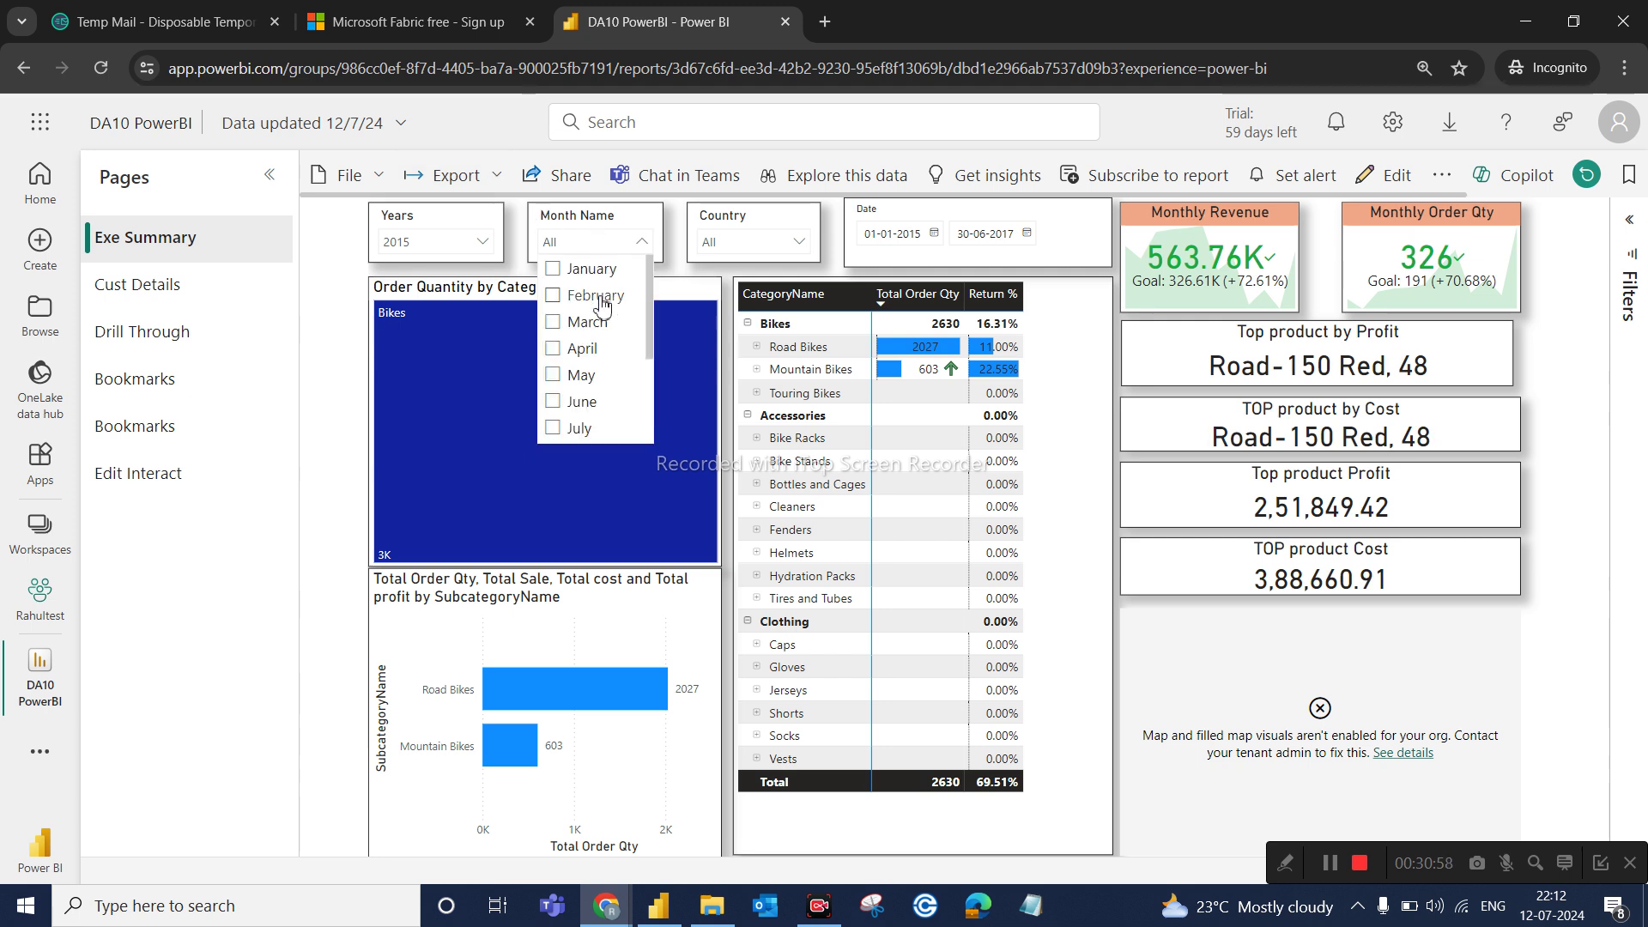
{"action": "left_click", "coordinate": [603, 305]}
{"action": "left_click", "coordinate": [337, 385]}
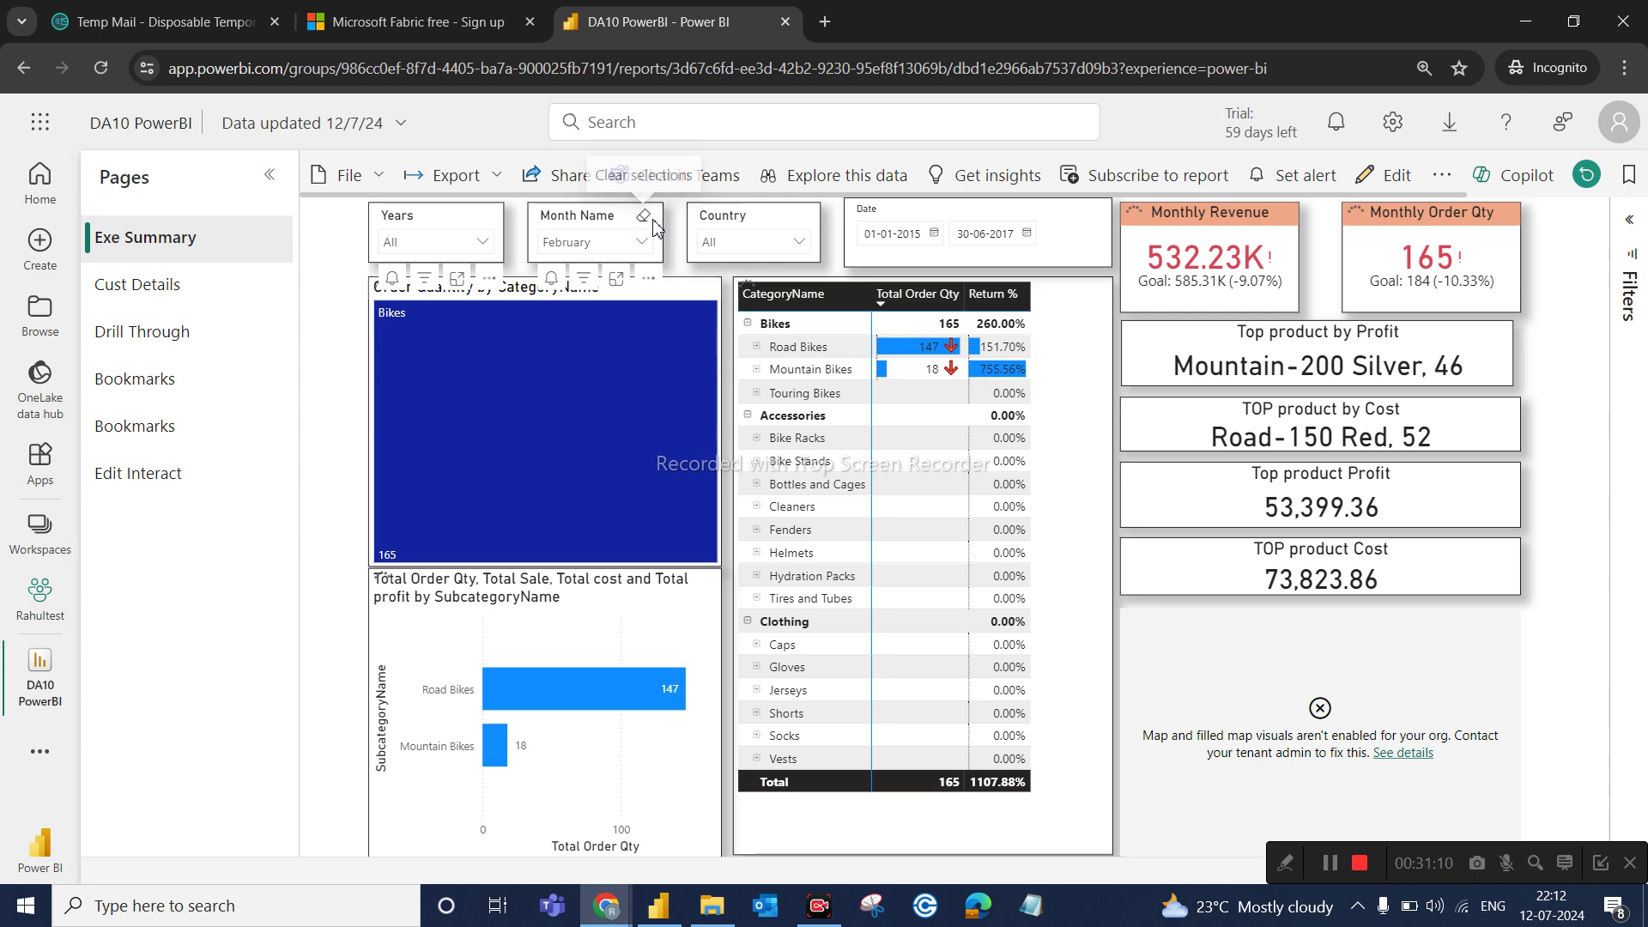
{"action": "left_click", "coordinate": [644, 219]}
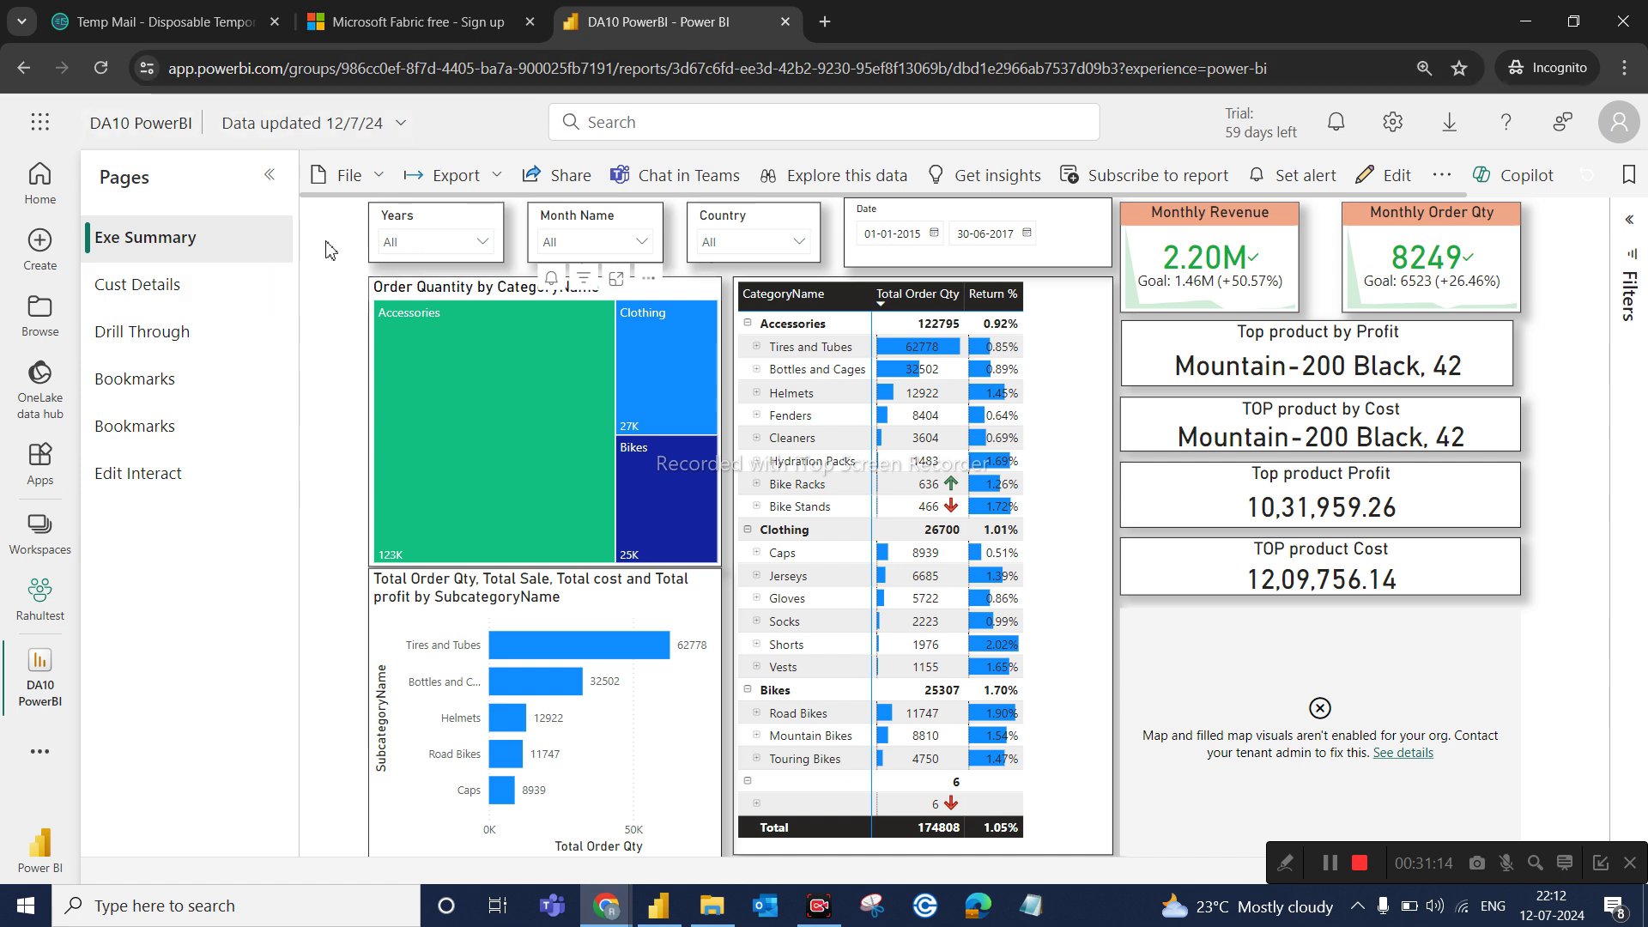
{"action": "left_click", "coordinate": [438, 249]}
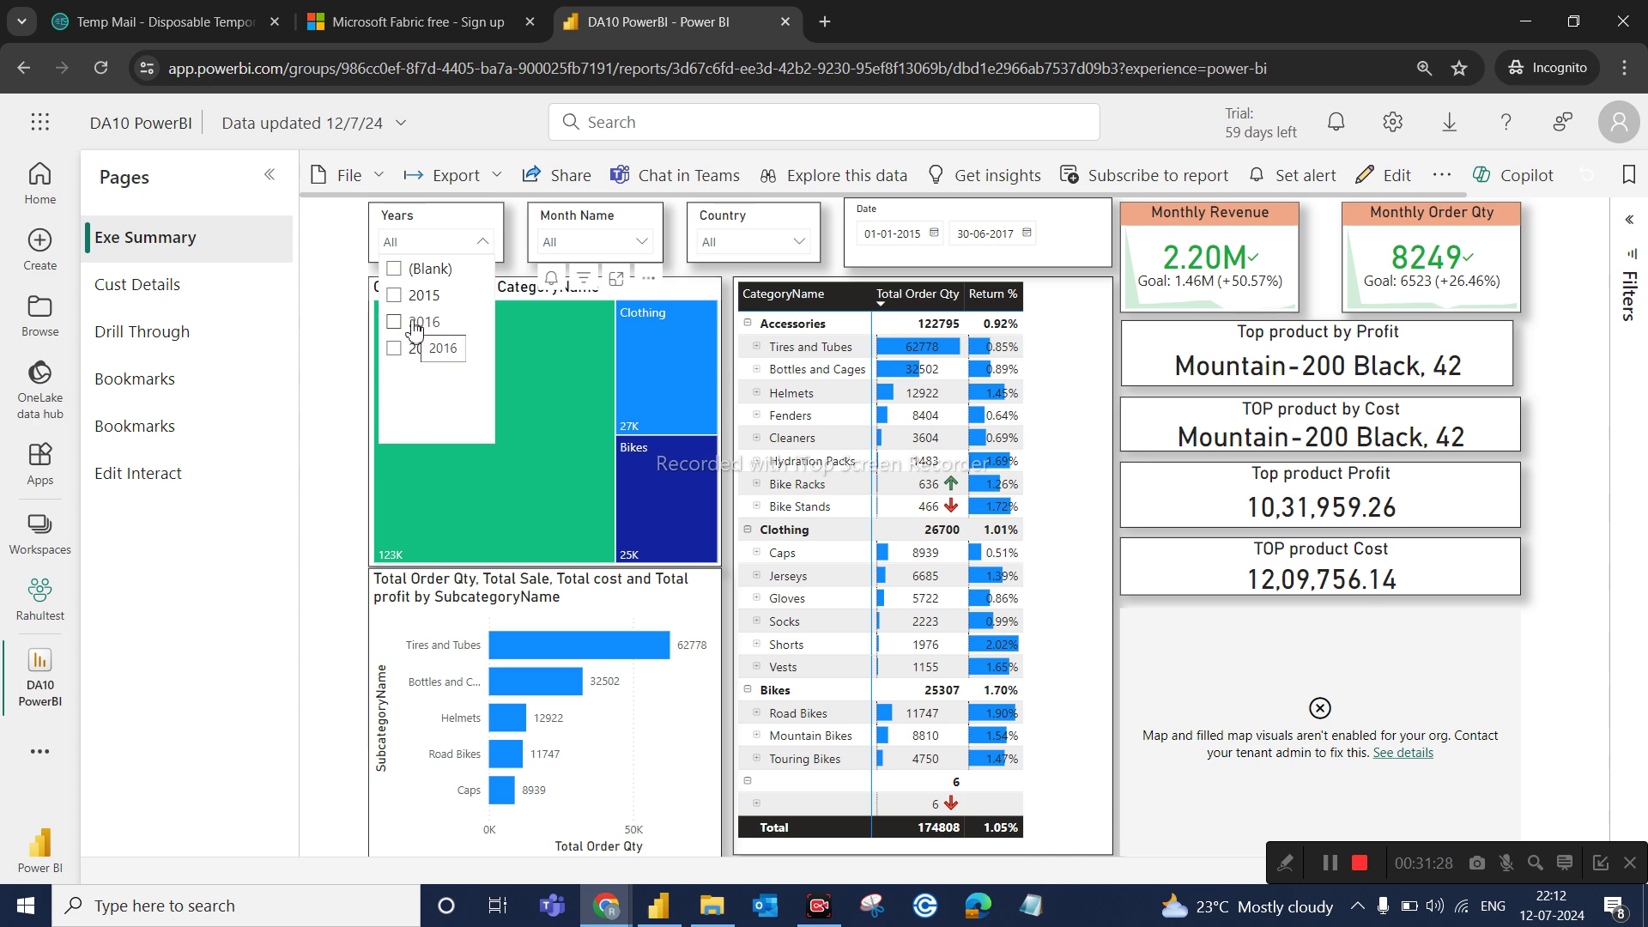
{"action": "right_click", "coordinate": [523, 491]}
{"action": "left_click", "coordinate": [339, 366]}
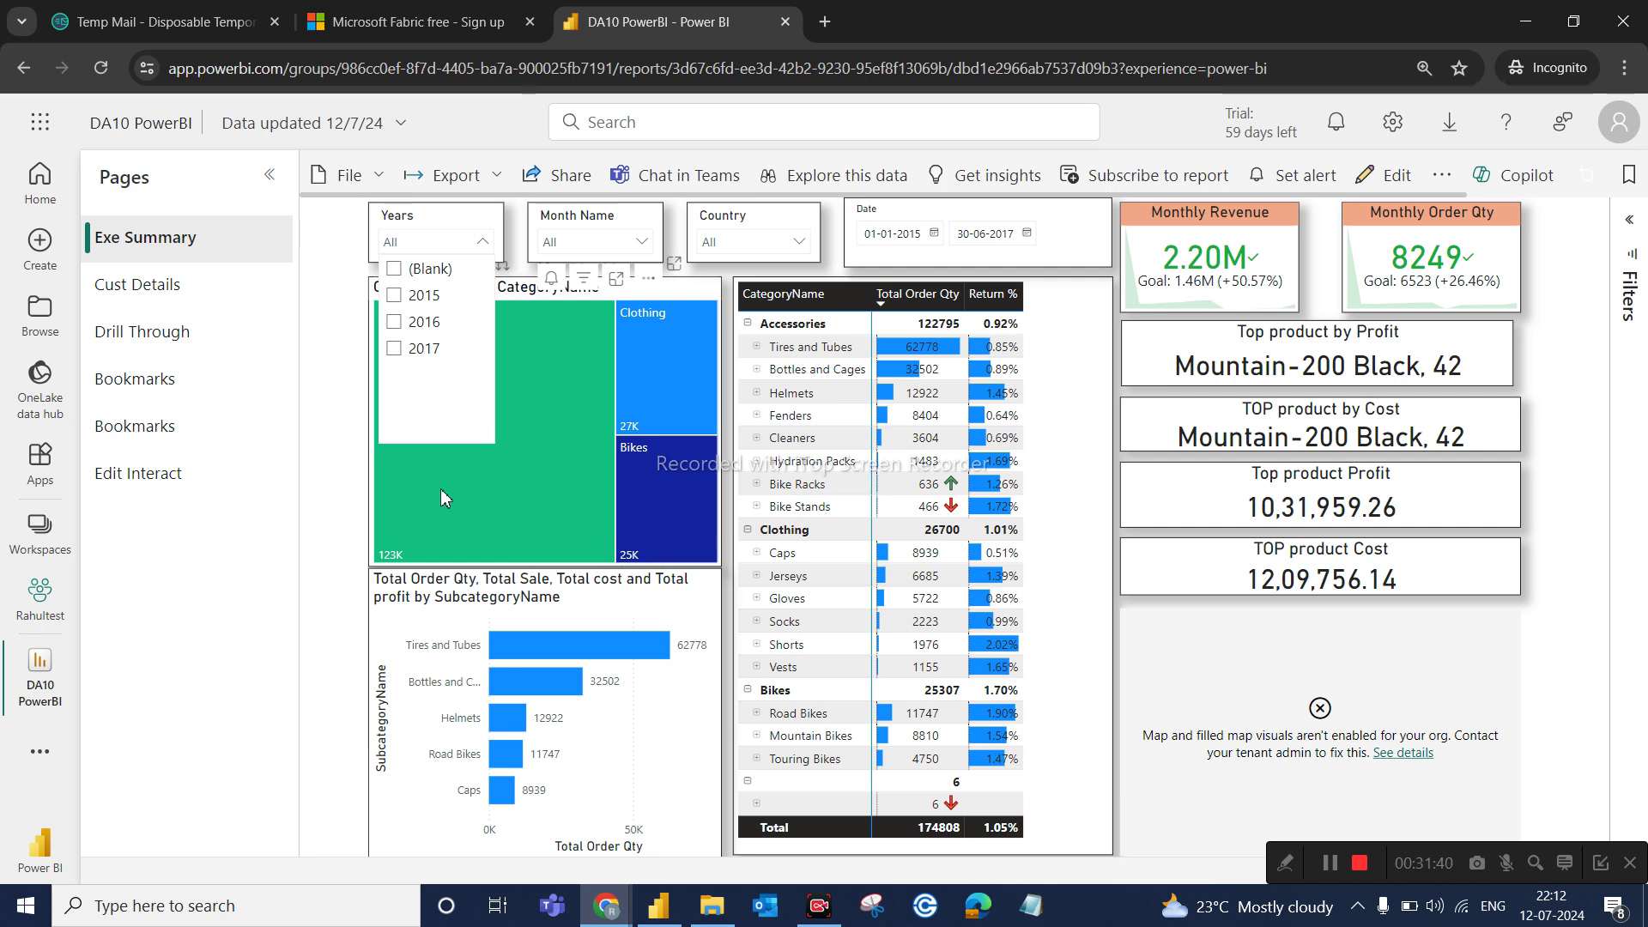
{"action": "left_click", "coordinate": [350, 484]}
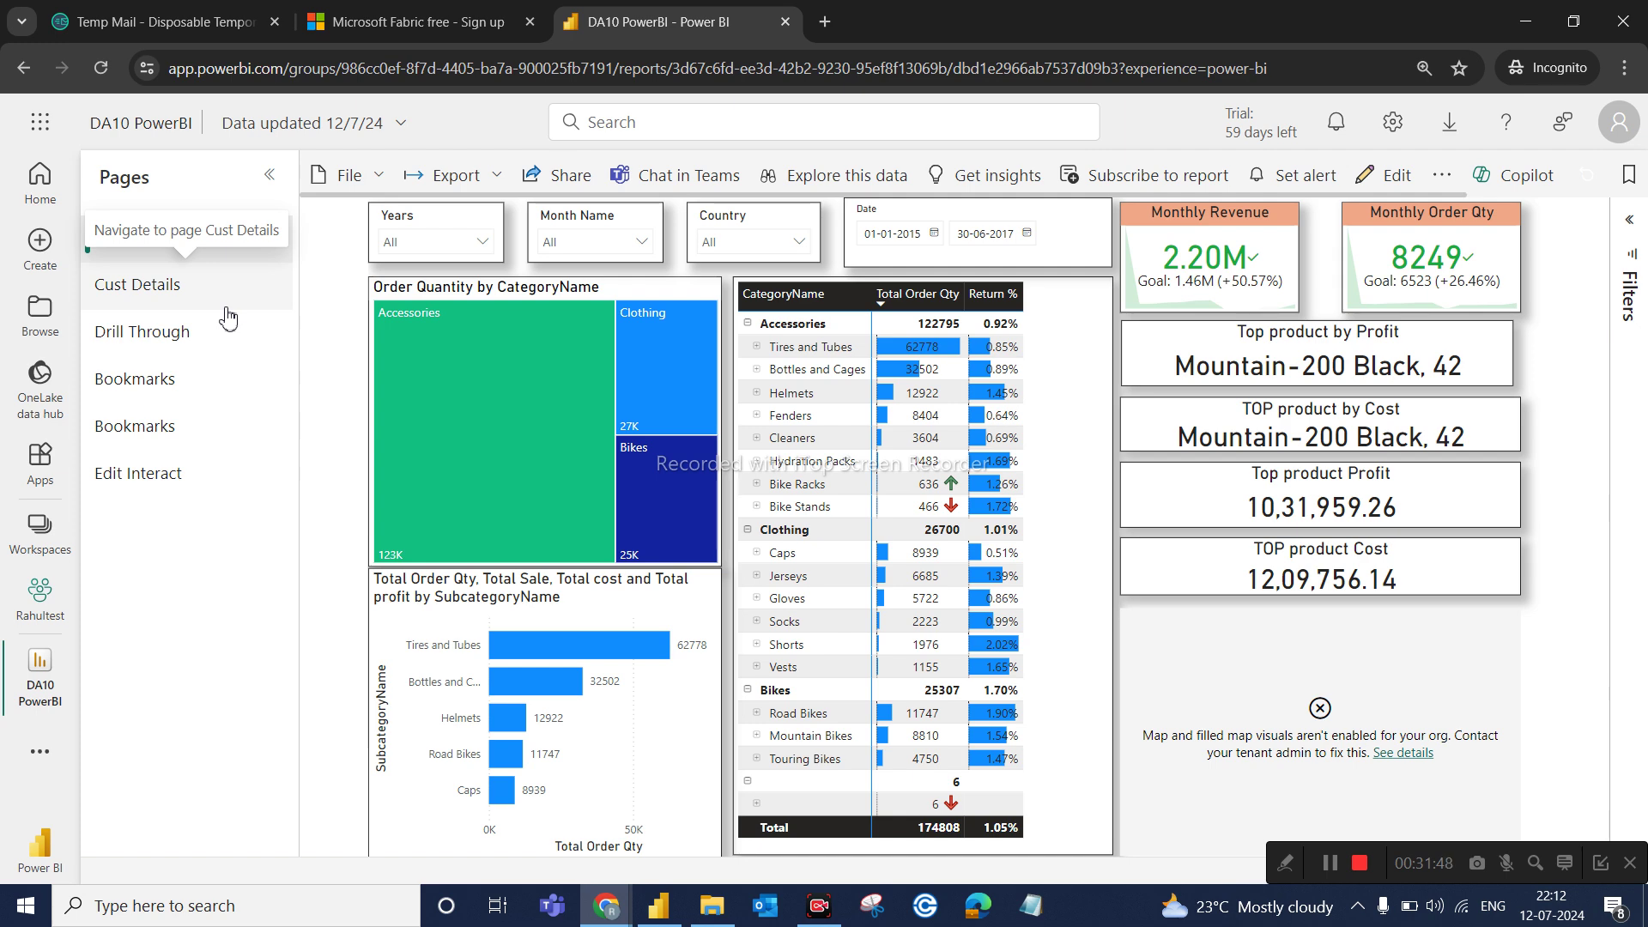
Visit Cust Details, Drill Through, both Bookmarks pages and Edit Interact, then return to Exe Summary.
{"action": "left_click", "coordinate": [257, 379]}
{"action": "left_click", "coordinate": [160, 302]}
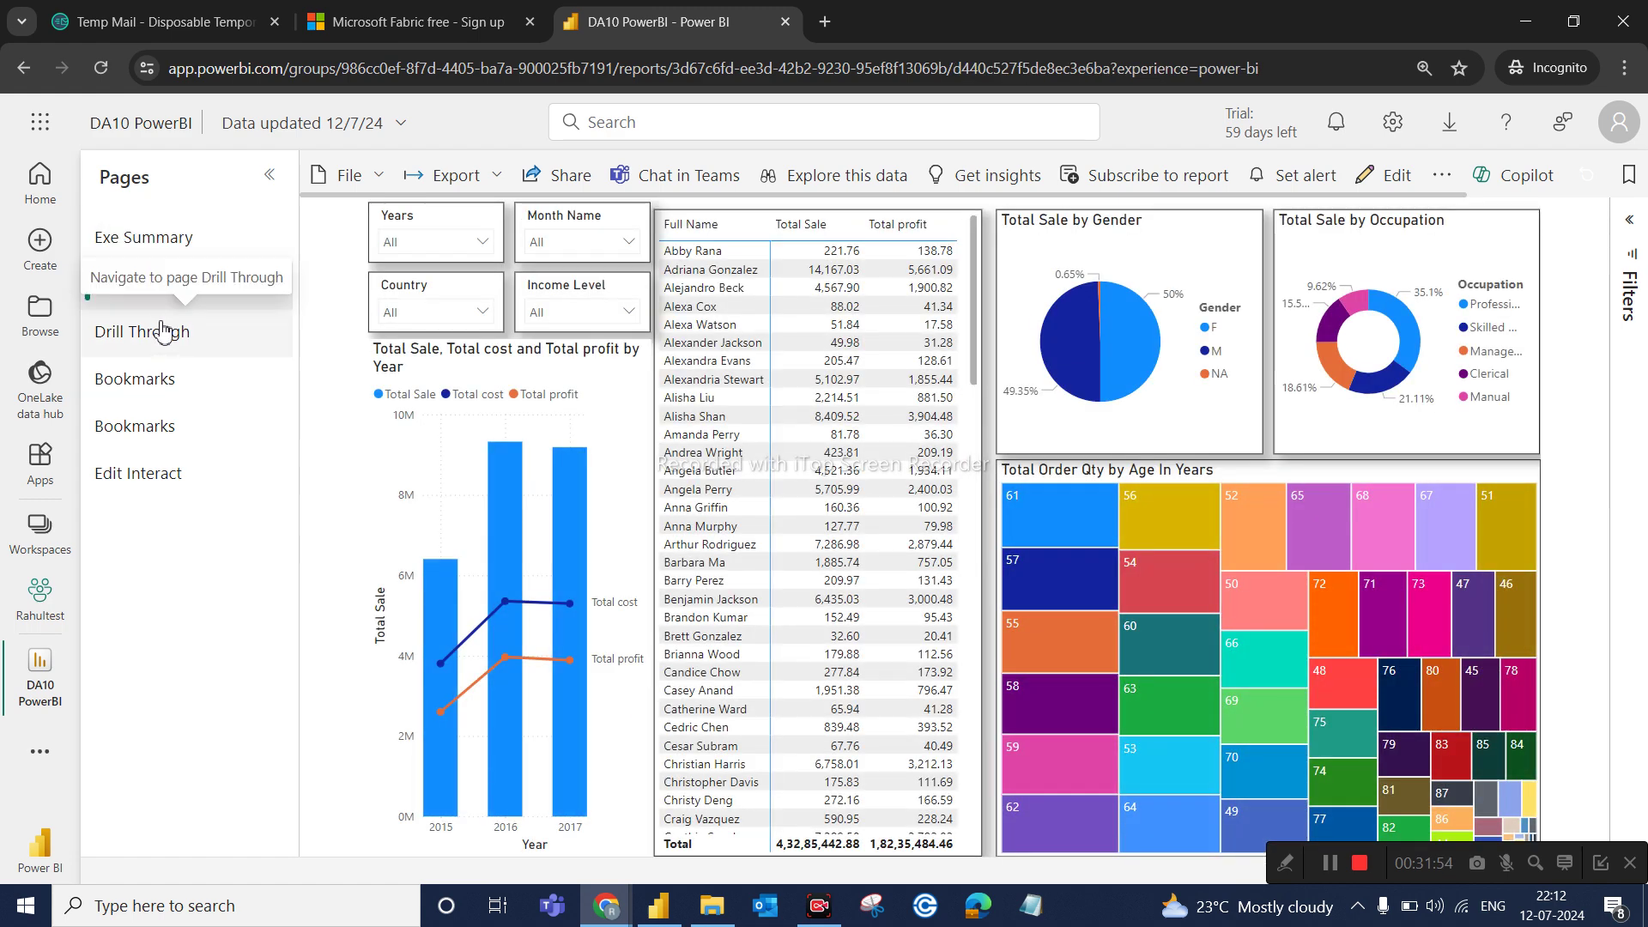
{"action": "left_click", "coordinate": [163, 328]}
{"action": "left_click", "coordinate": [151, 383]}
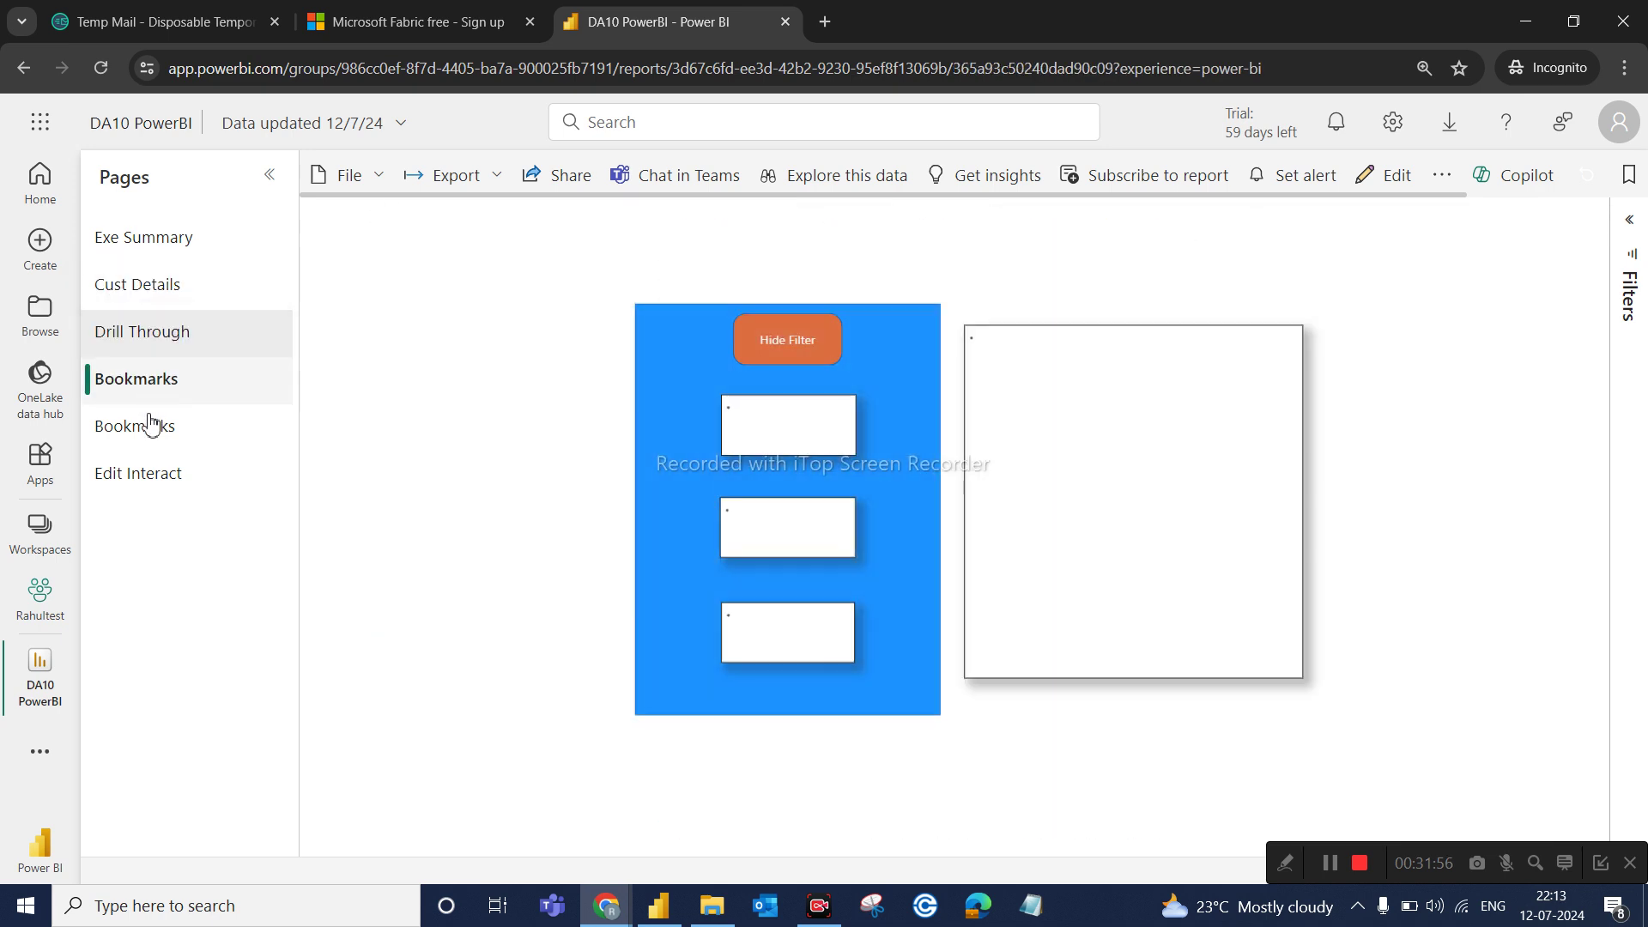
{"action": "left_click", "coordinate": [149, 429]}
{"action": "left_click", "coordinate": [147, 471]}
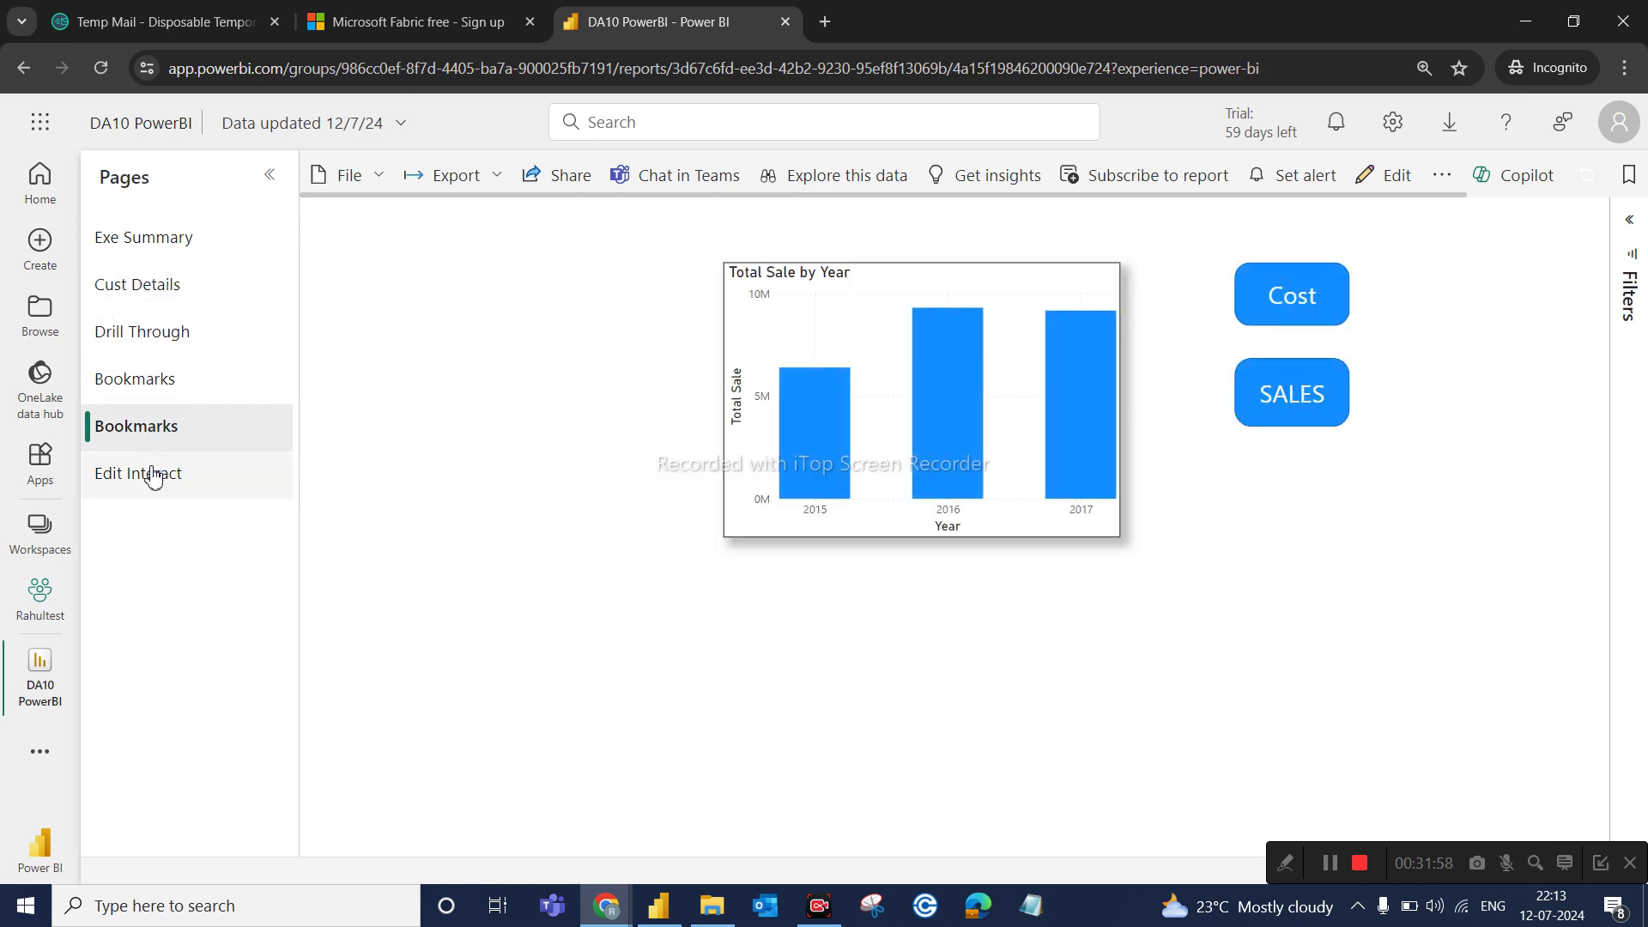
{"action": "left_click", "coordinate": [133, 245]}
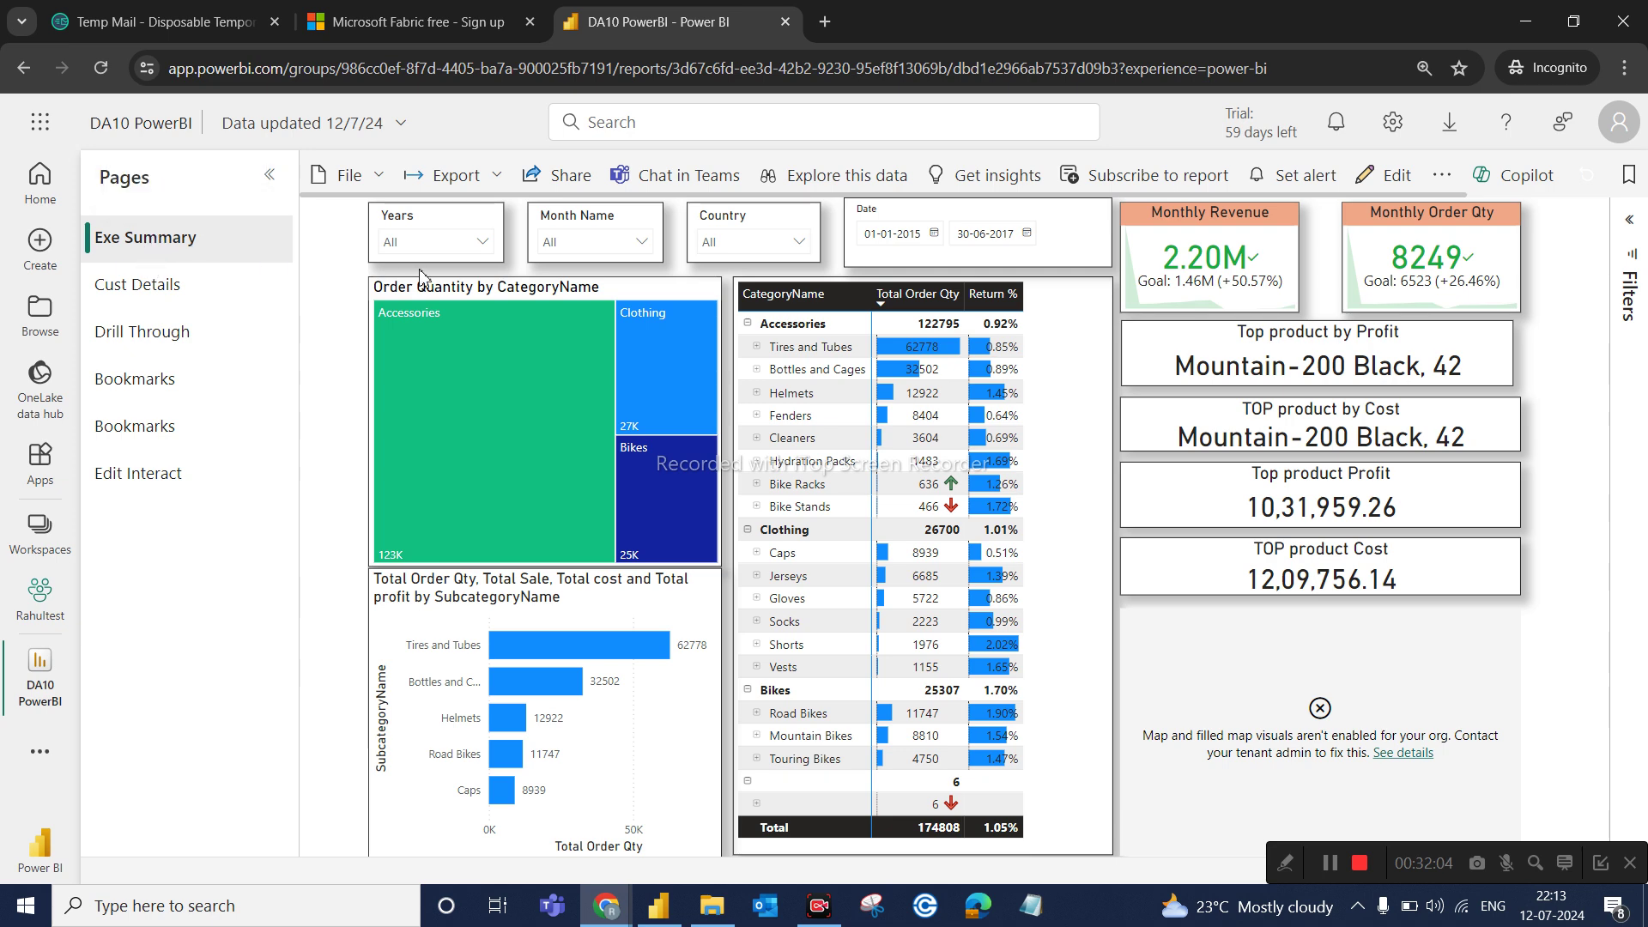
{"action": "left_click", "coordinate": [669, 915]}
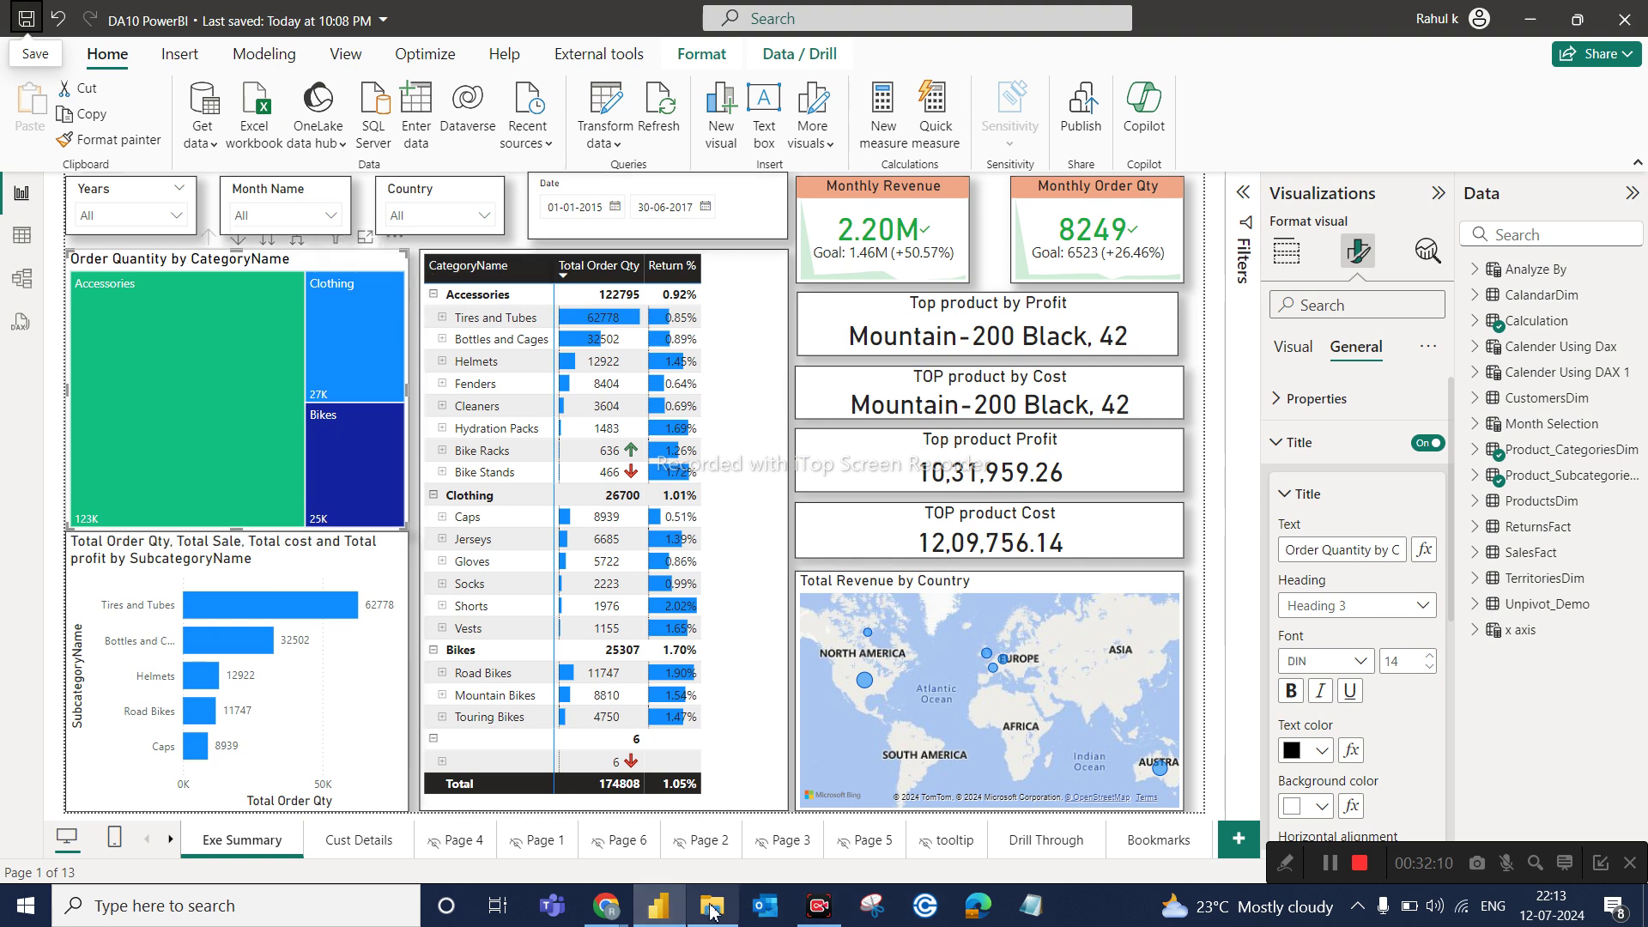
Bring the browser's DA10 PowerBI report forward on the Exe Summary page.
{"action": "mouse_move", "coordinate": [618, 914]}
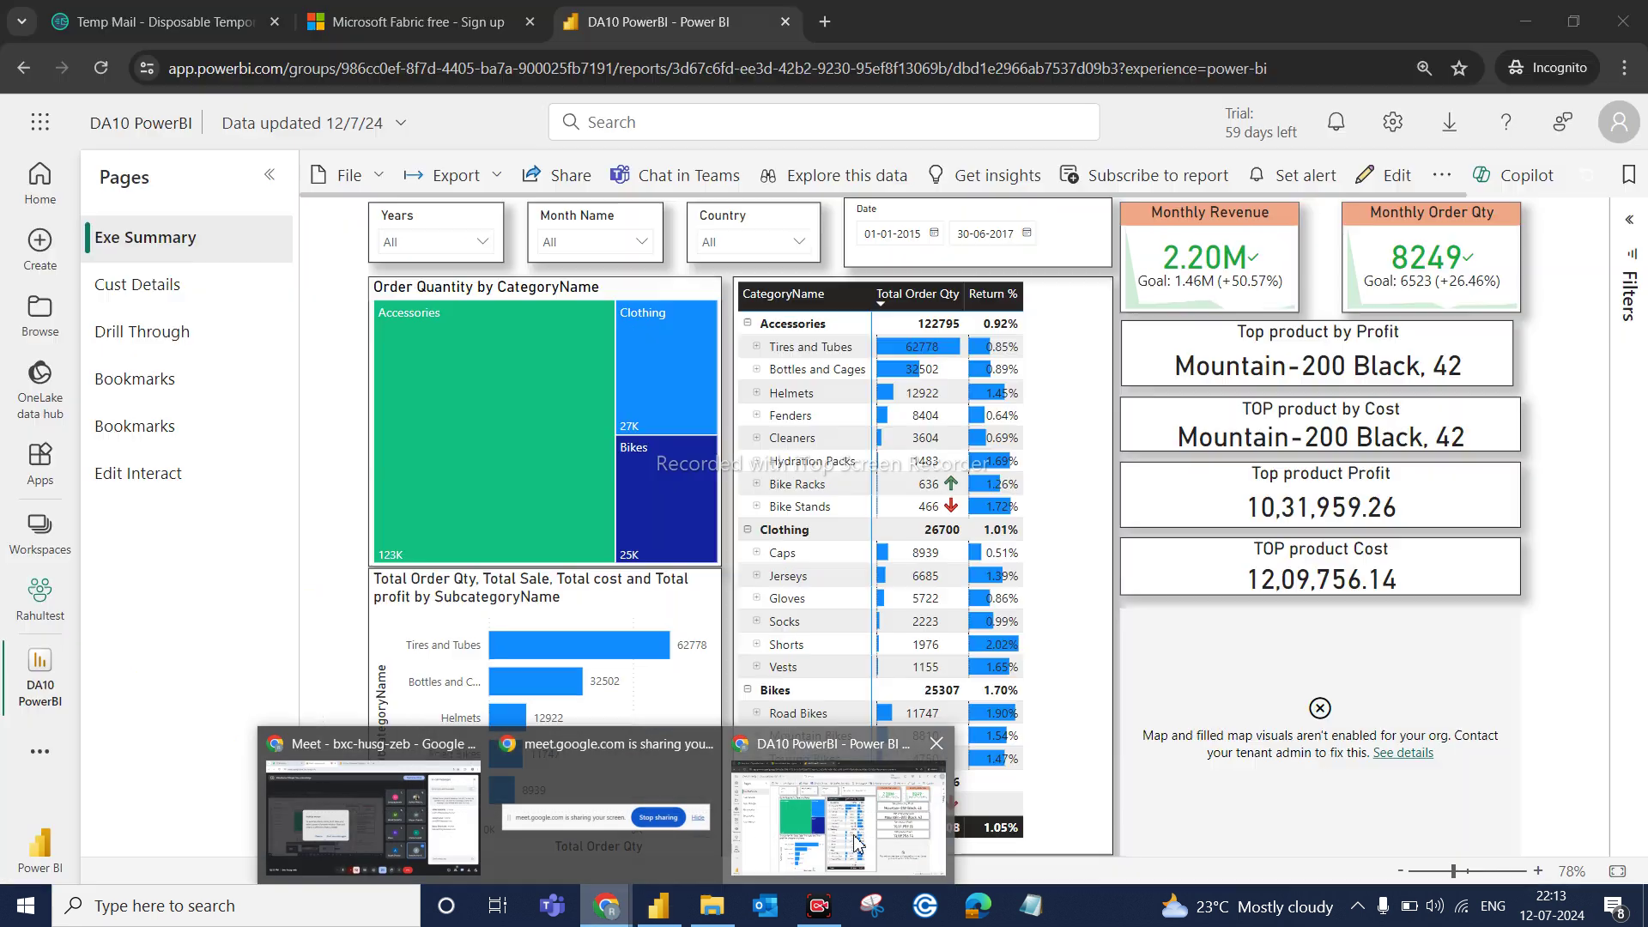
{"action": "left_click", "coordinate": [859, 836]}
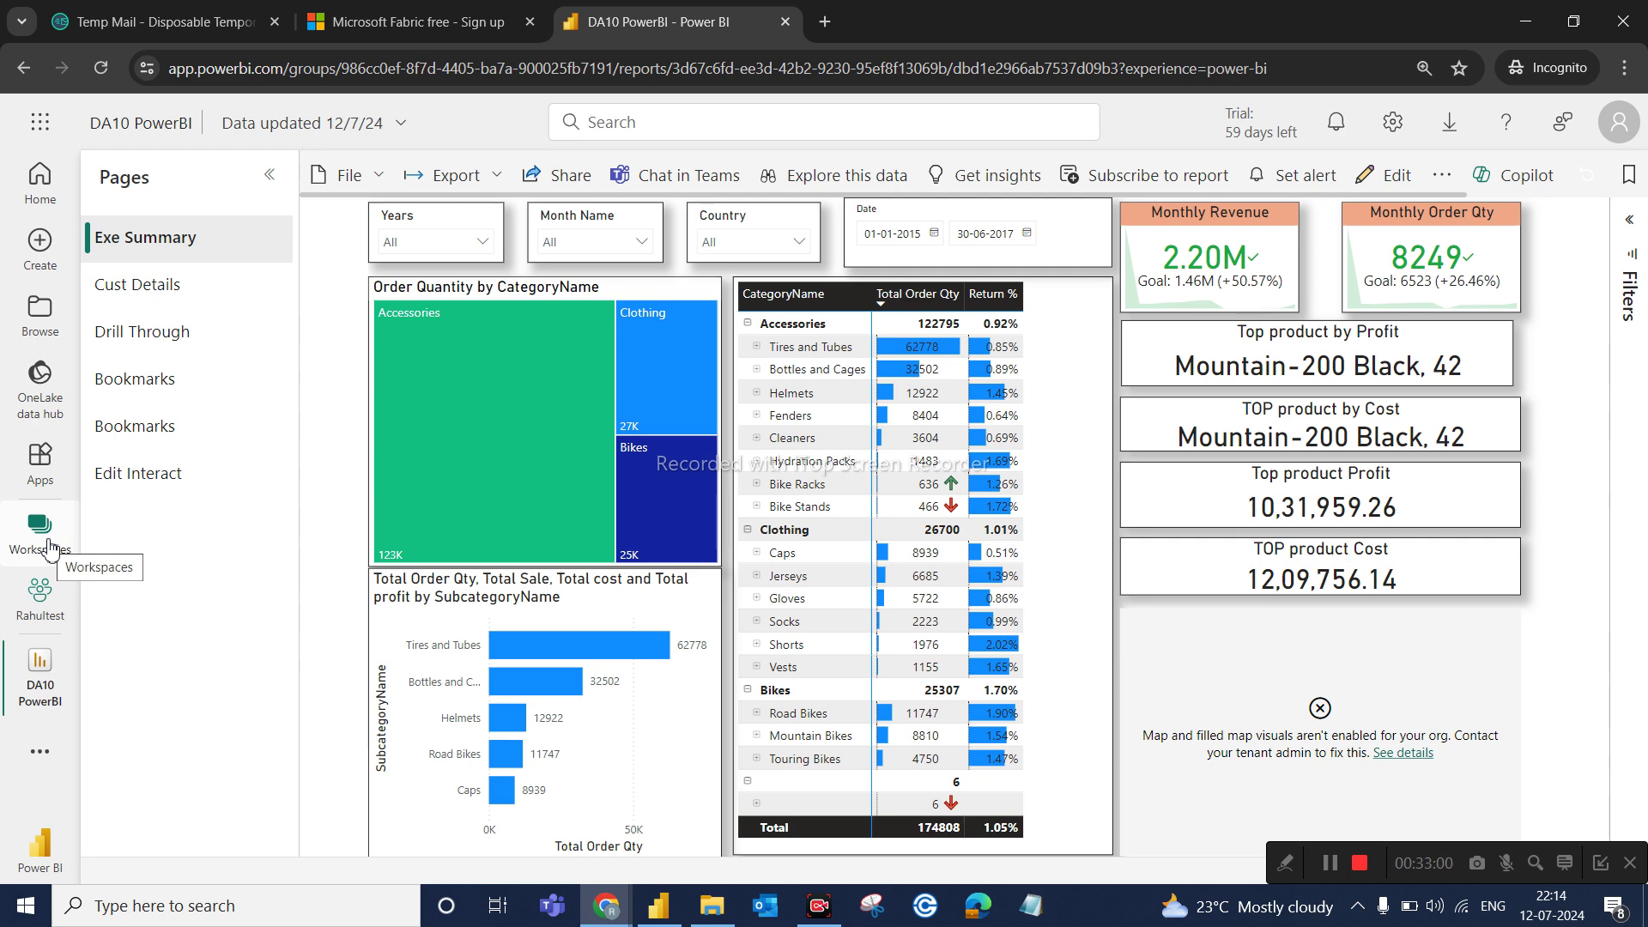
Filter the web report to 2015, view the second Bookmarks page, then go to Desktop.
{"action": "left_click", "coordinate": [483, 243]}
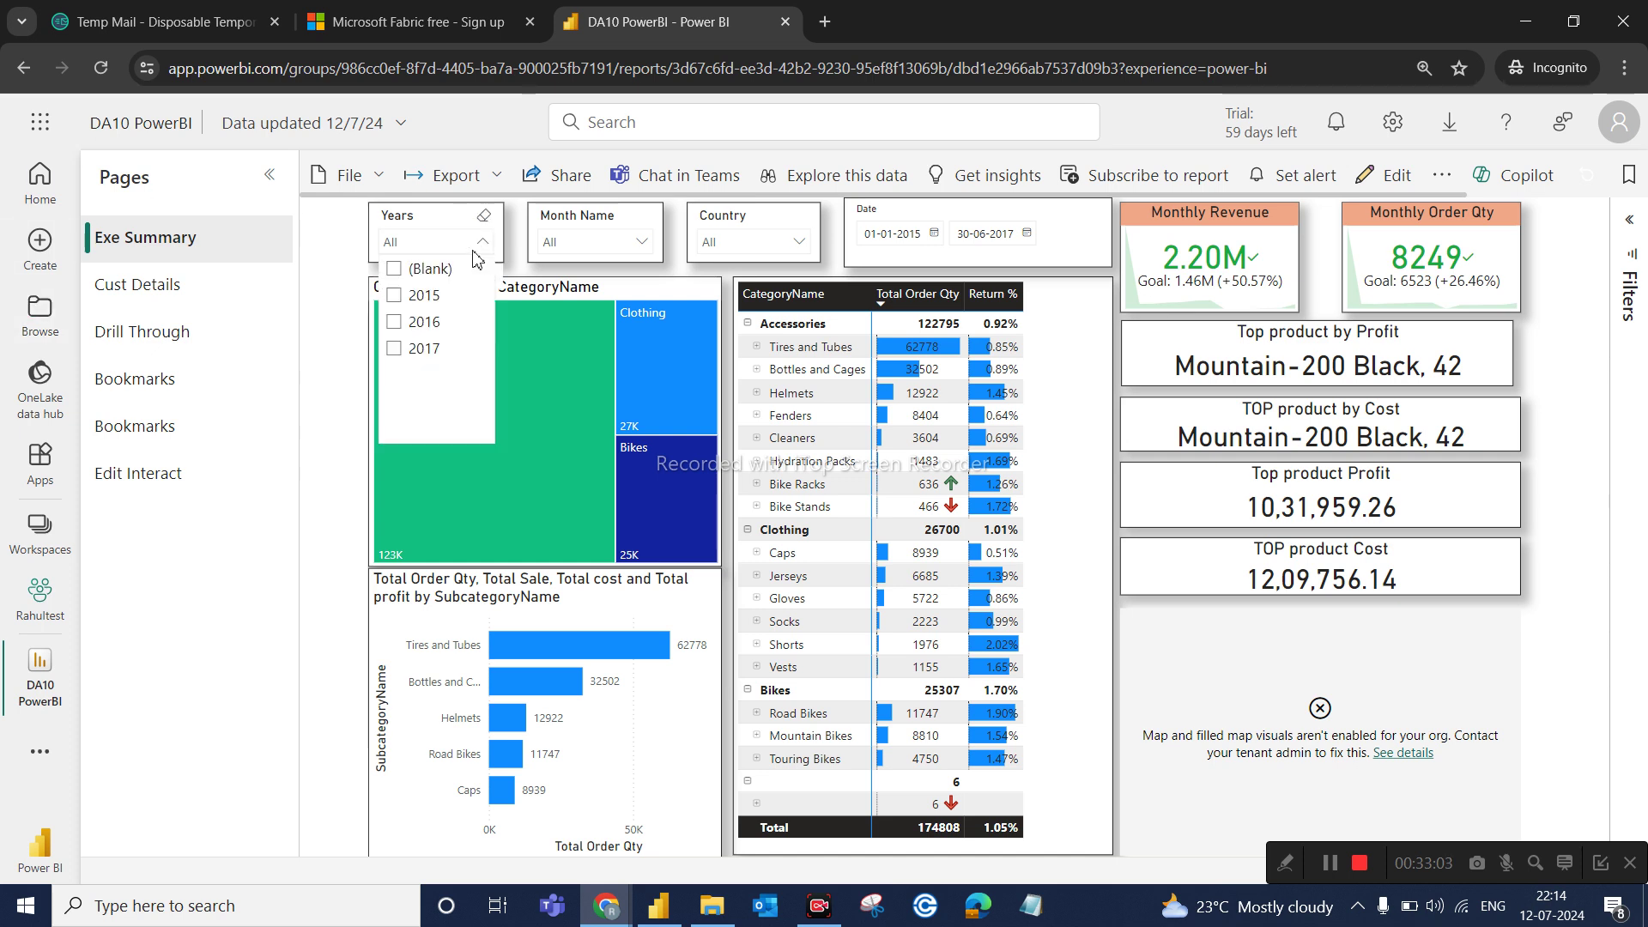
{"action": "left_click", "coordinate": [437, 298]}
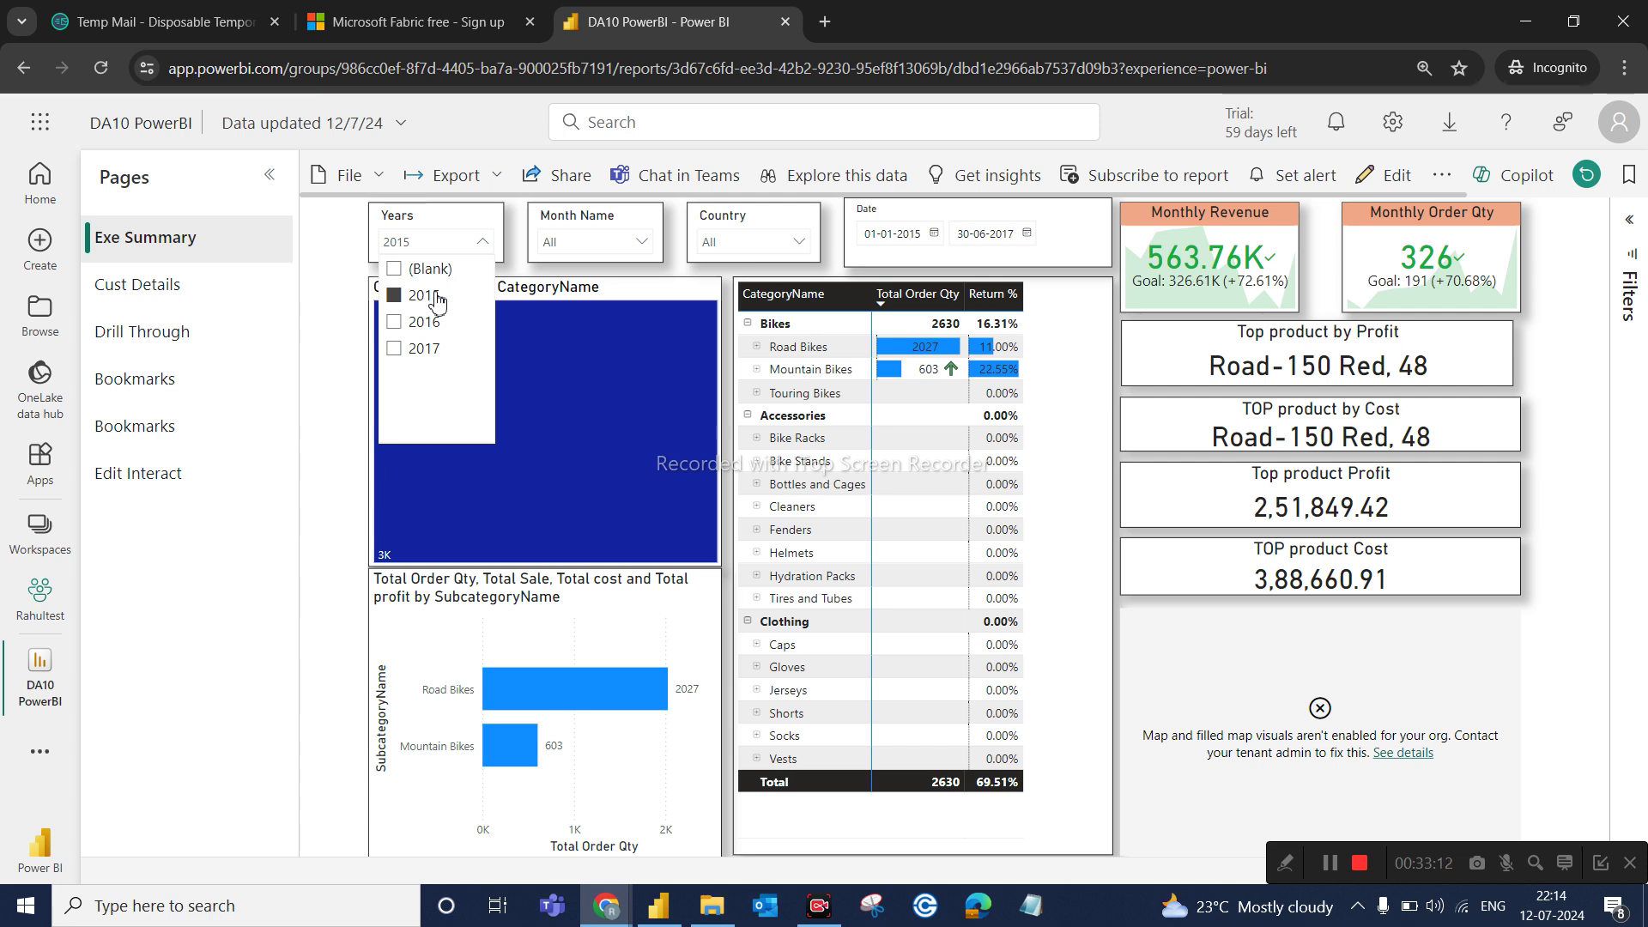
{"action": "left_click", "coordinate": [283, 426]}
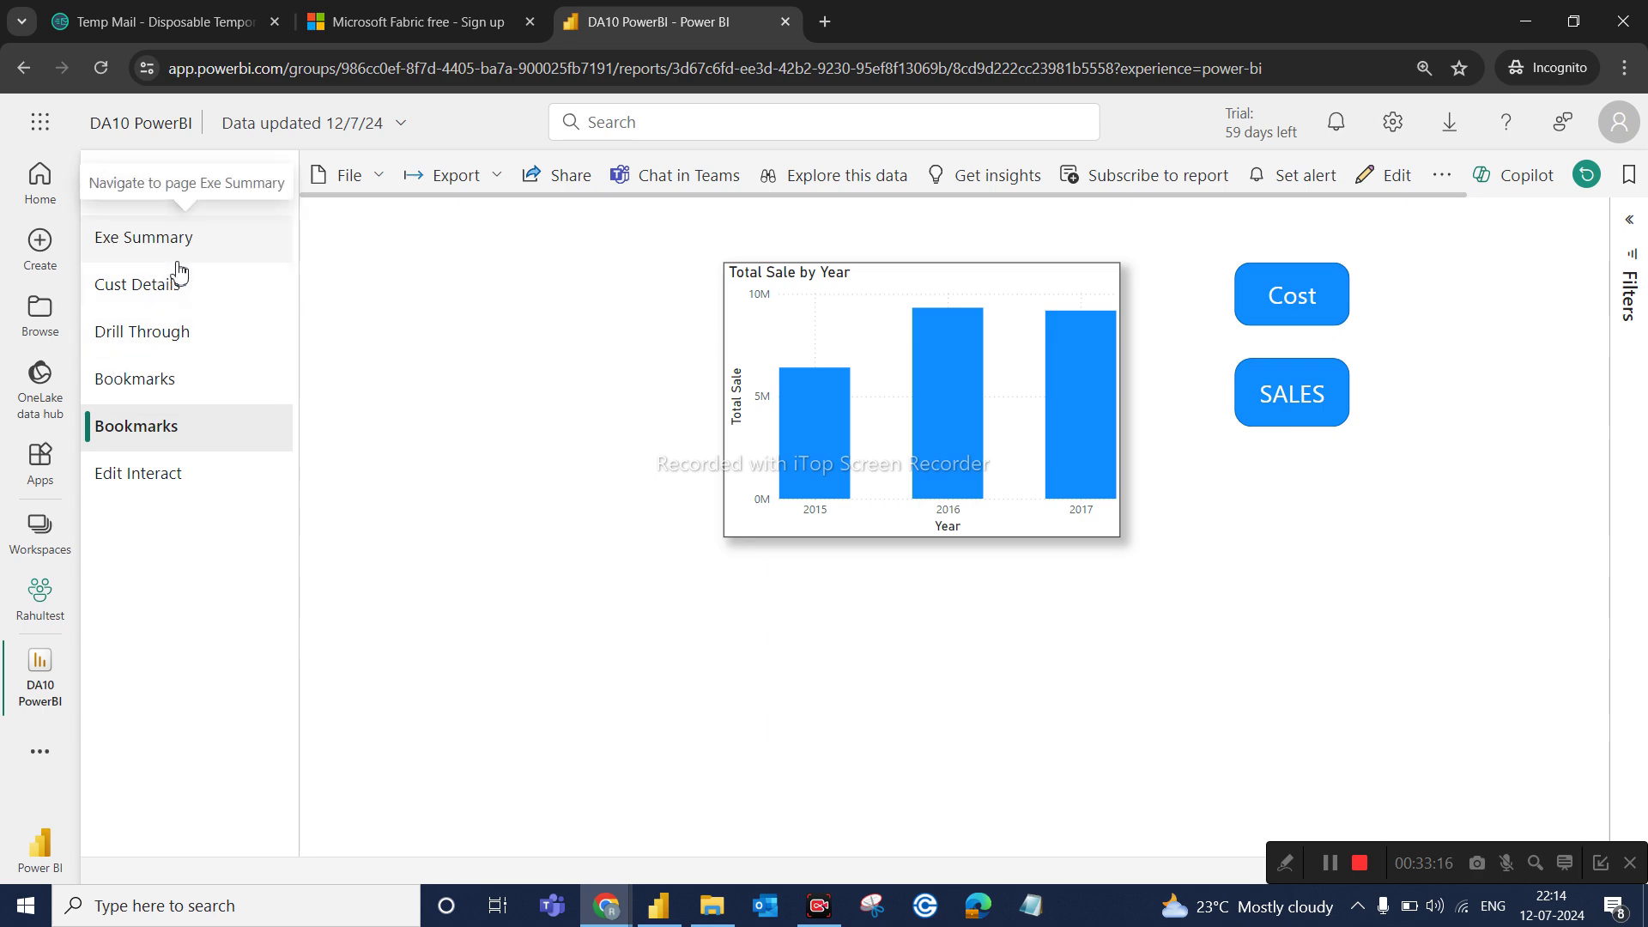
{"action": "left_click", "coordinate": [658, 905]}
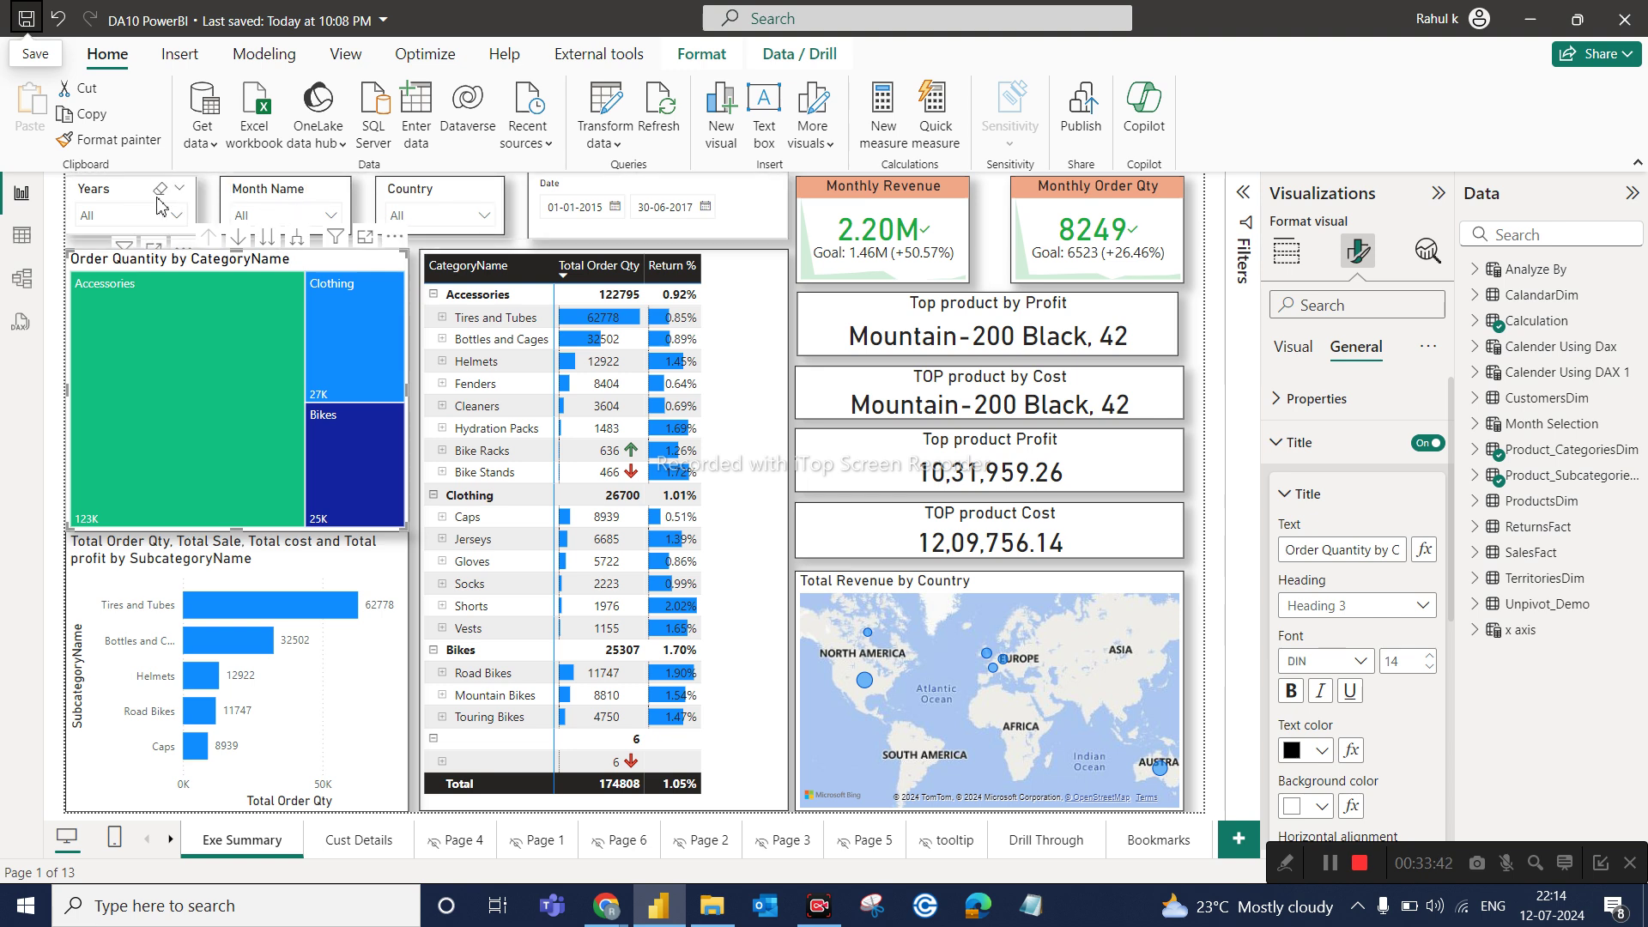
Set the Exe Summary Years slicer to 2015 and return from focus mode to the report.
{"action": "left_click", "coordinate": [176, 217]}
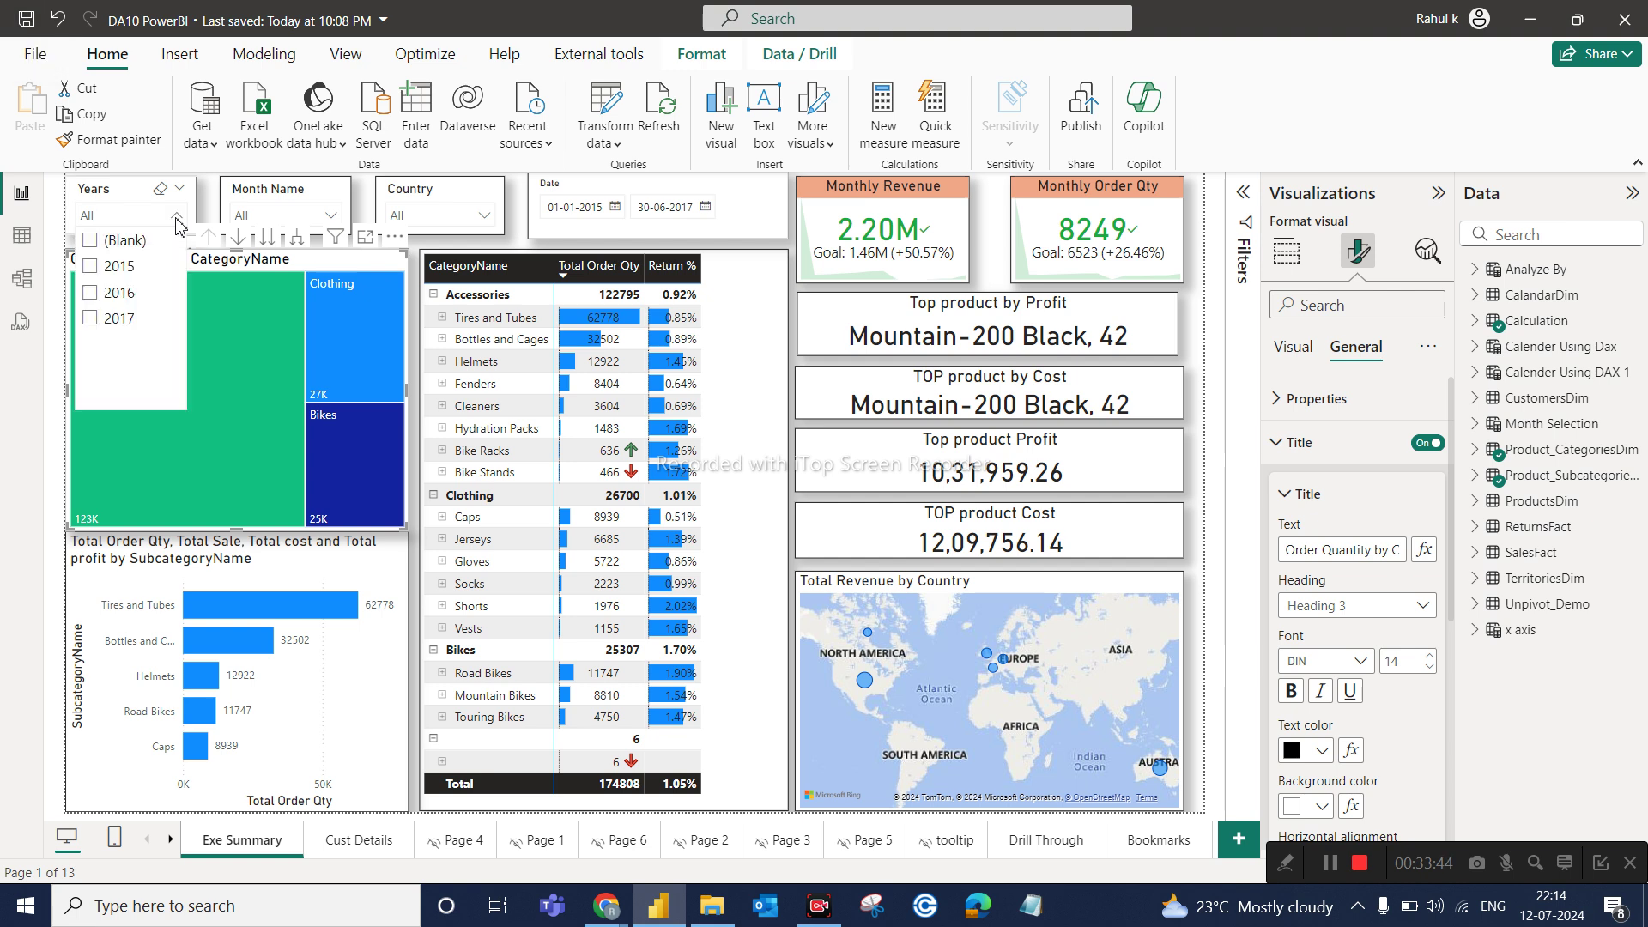
{"action": "left_click", "coordinate": [115, 273]}
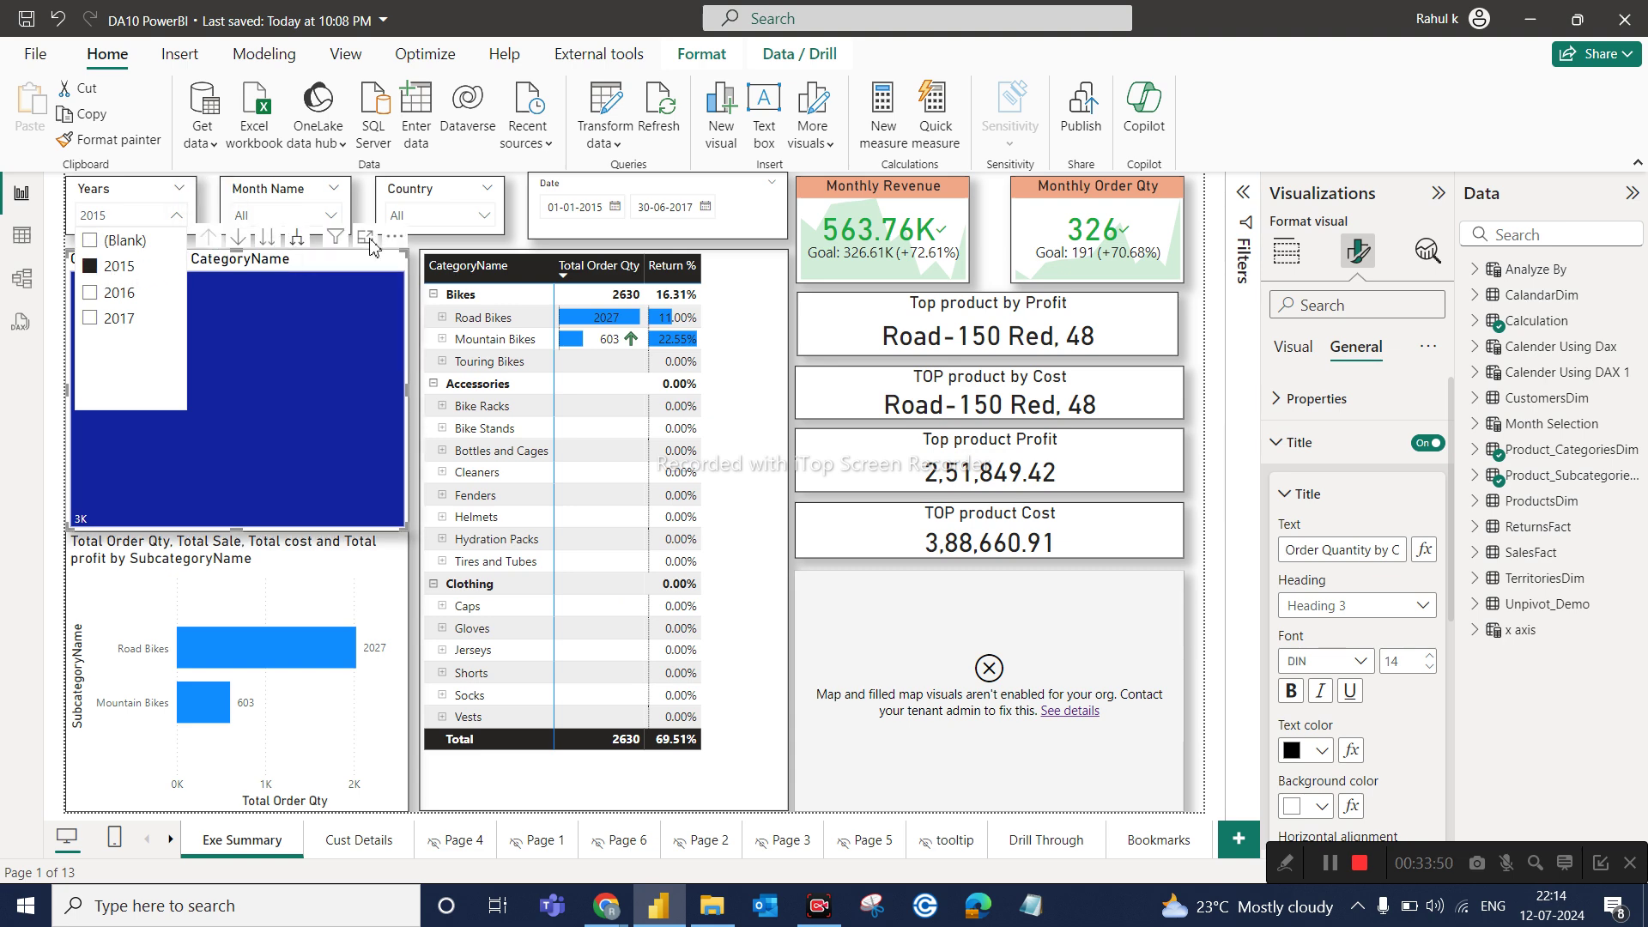
{"action": "left_click", "coordinate": [477, 249]}
{"action": "left_click", "coordinate": [477, 249]}
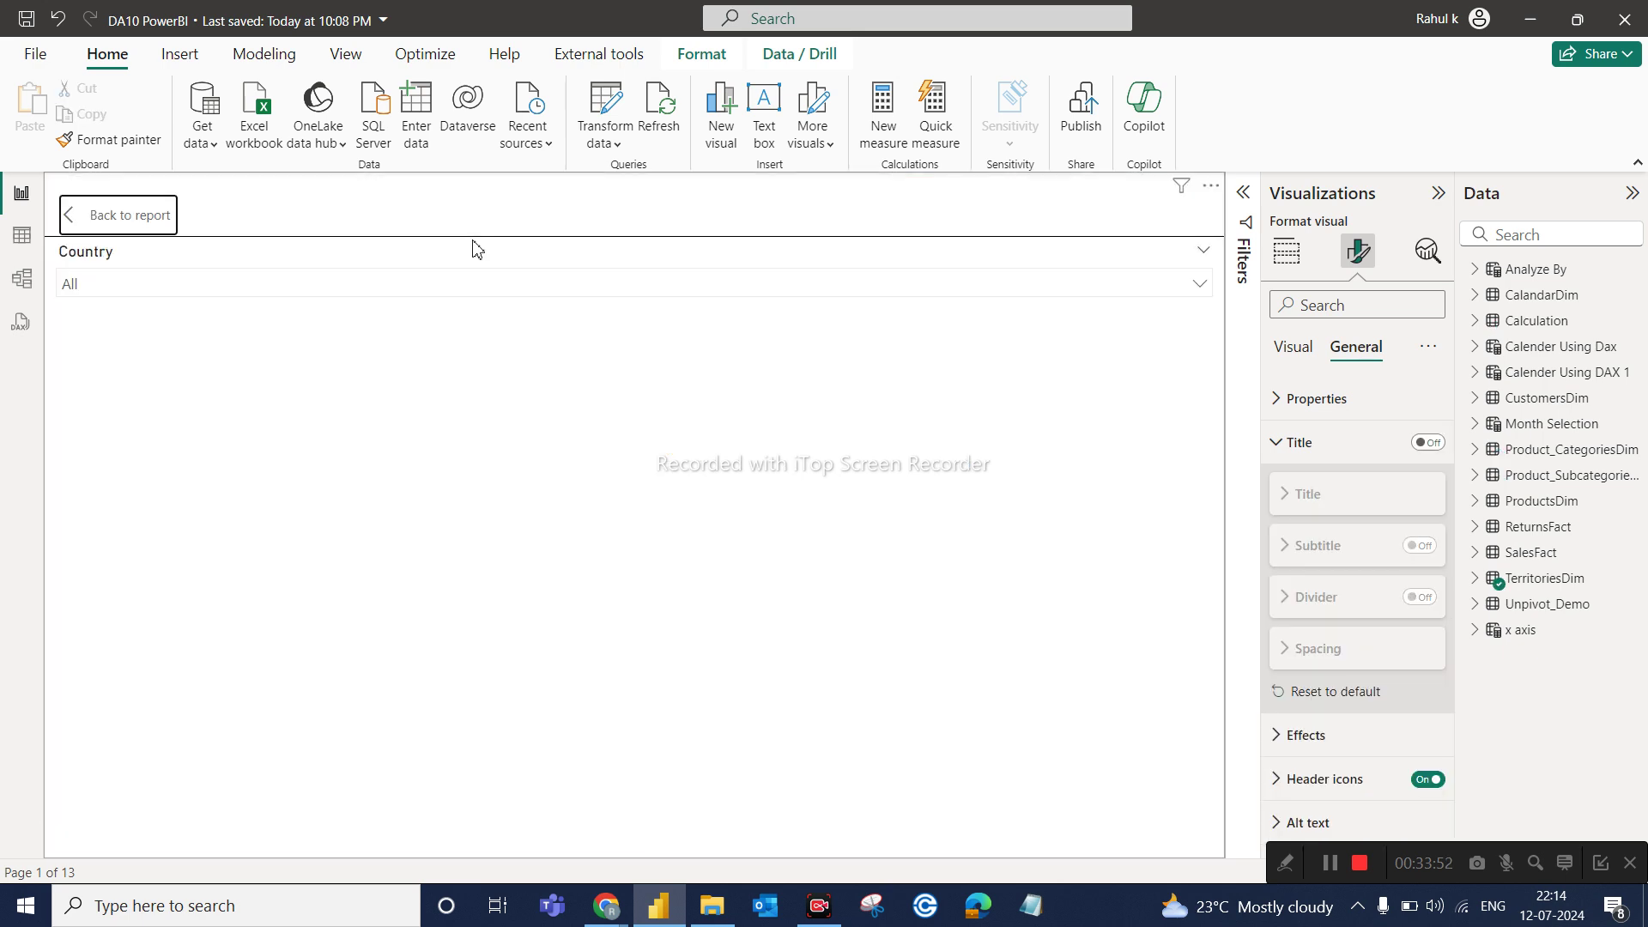
{"action": "left_click", "coordinate": [129, 216]}
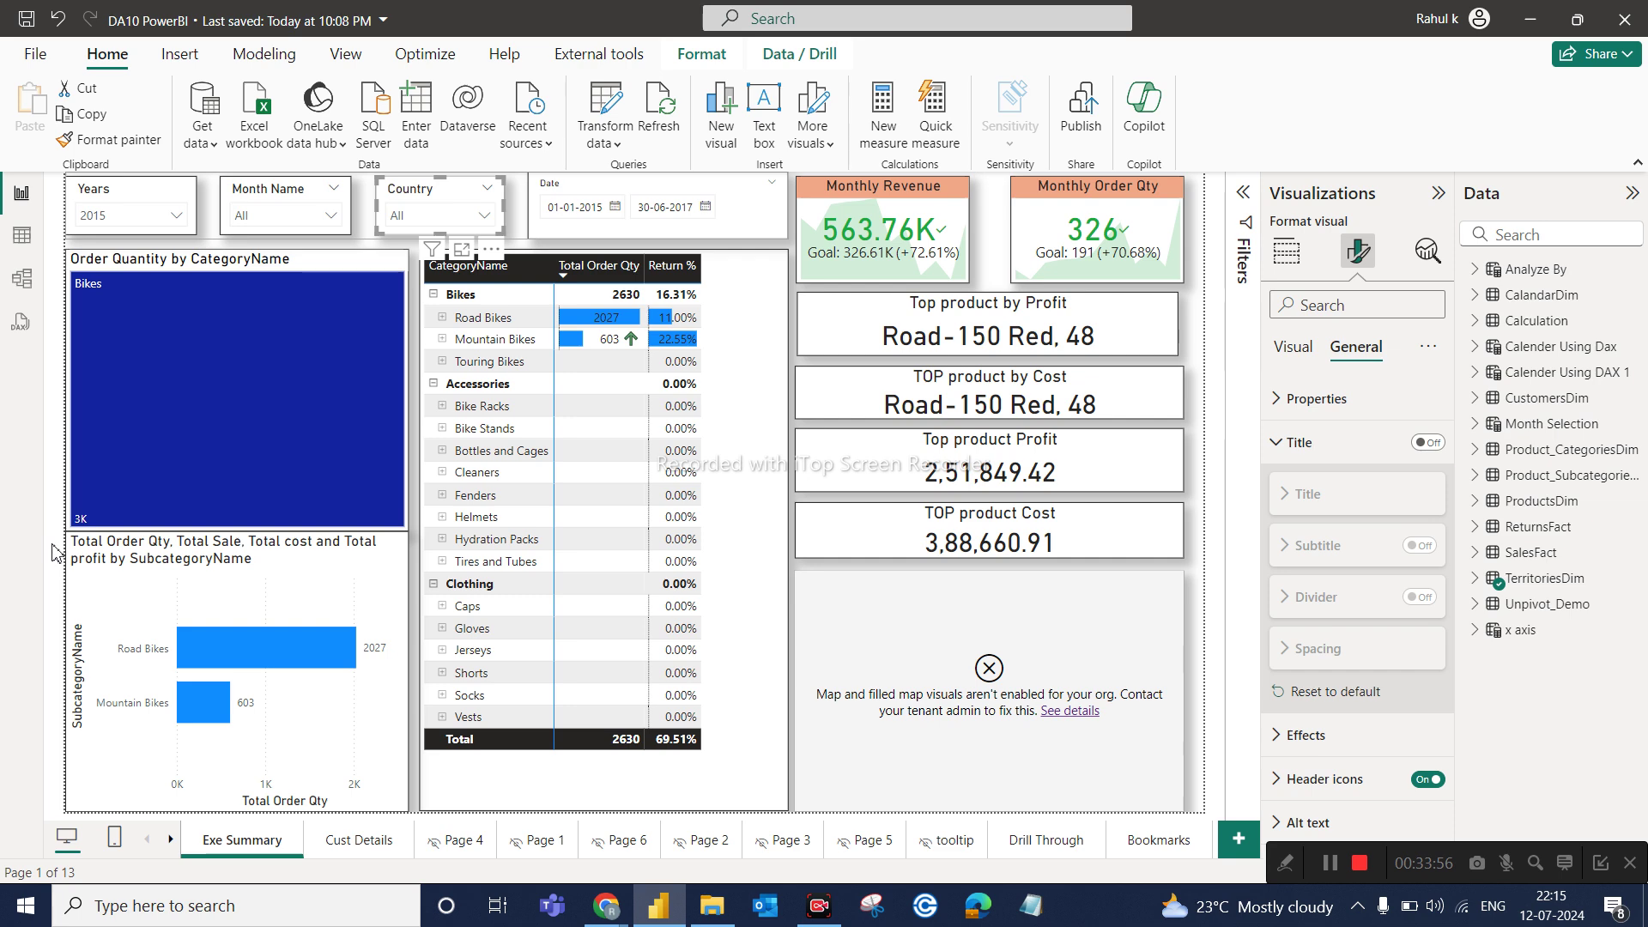
{"action": "left_click", "coordinate": [53, 552]}
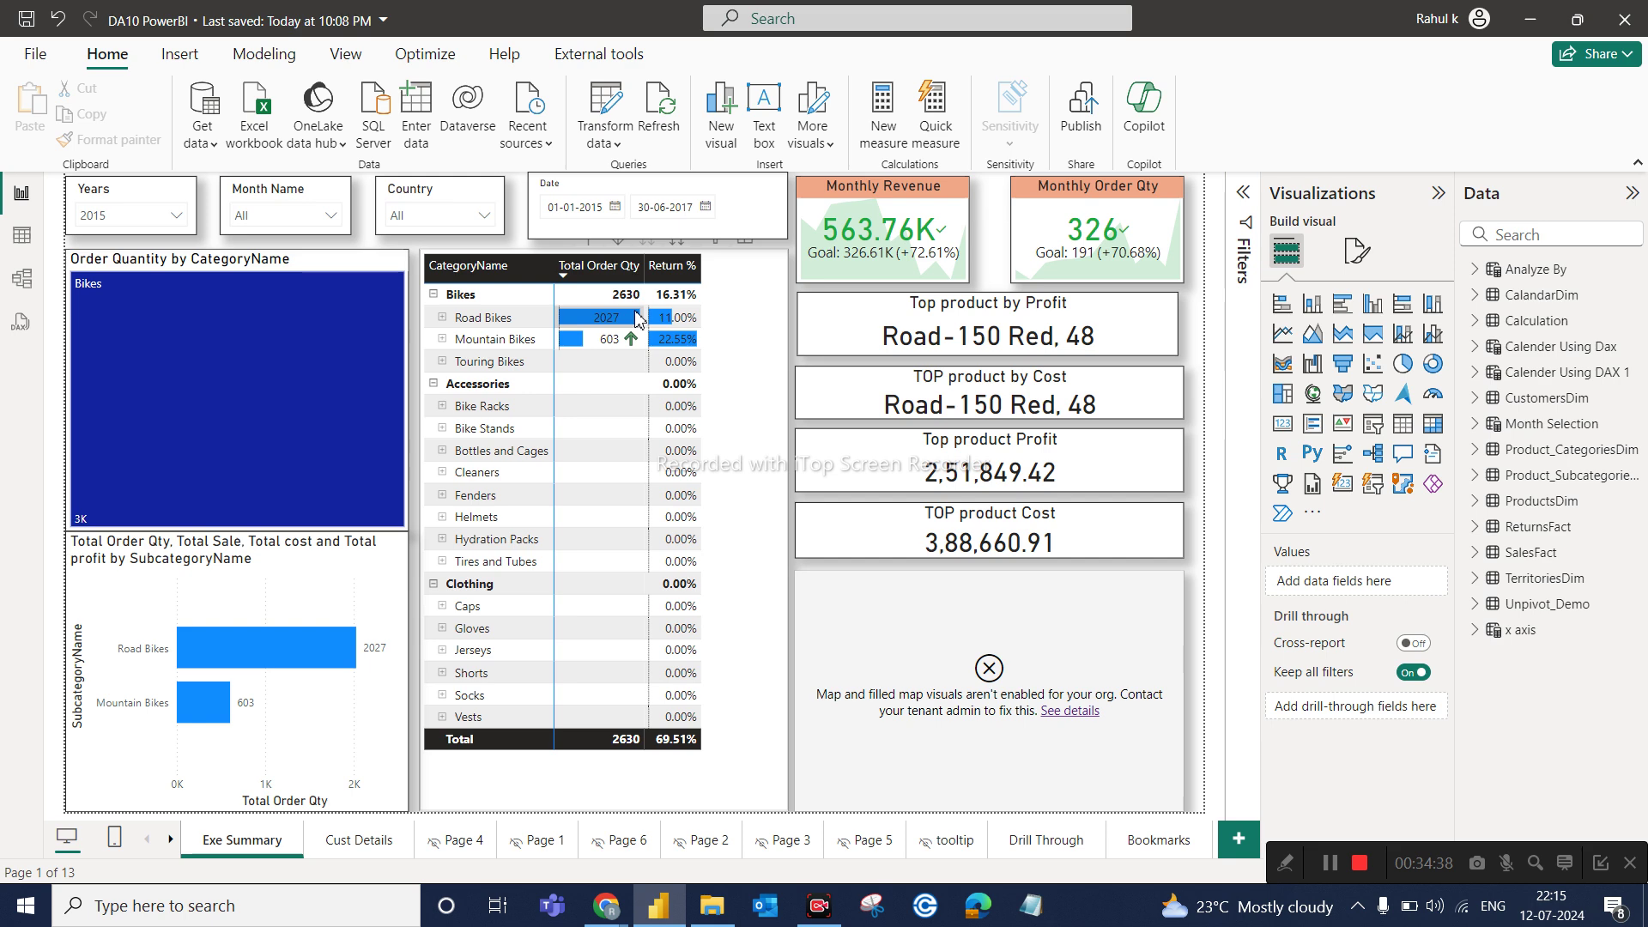
{"action": "left_click", "coordinate": [313, 267]}
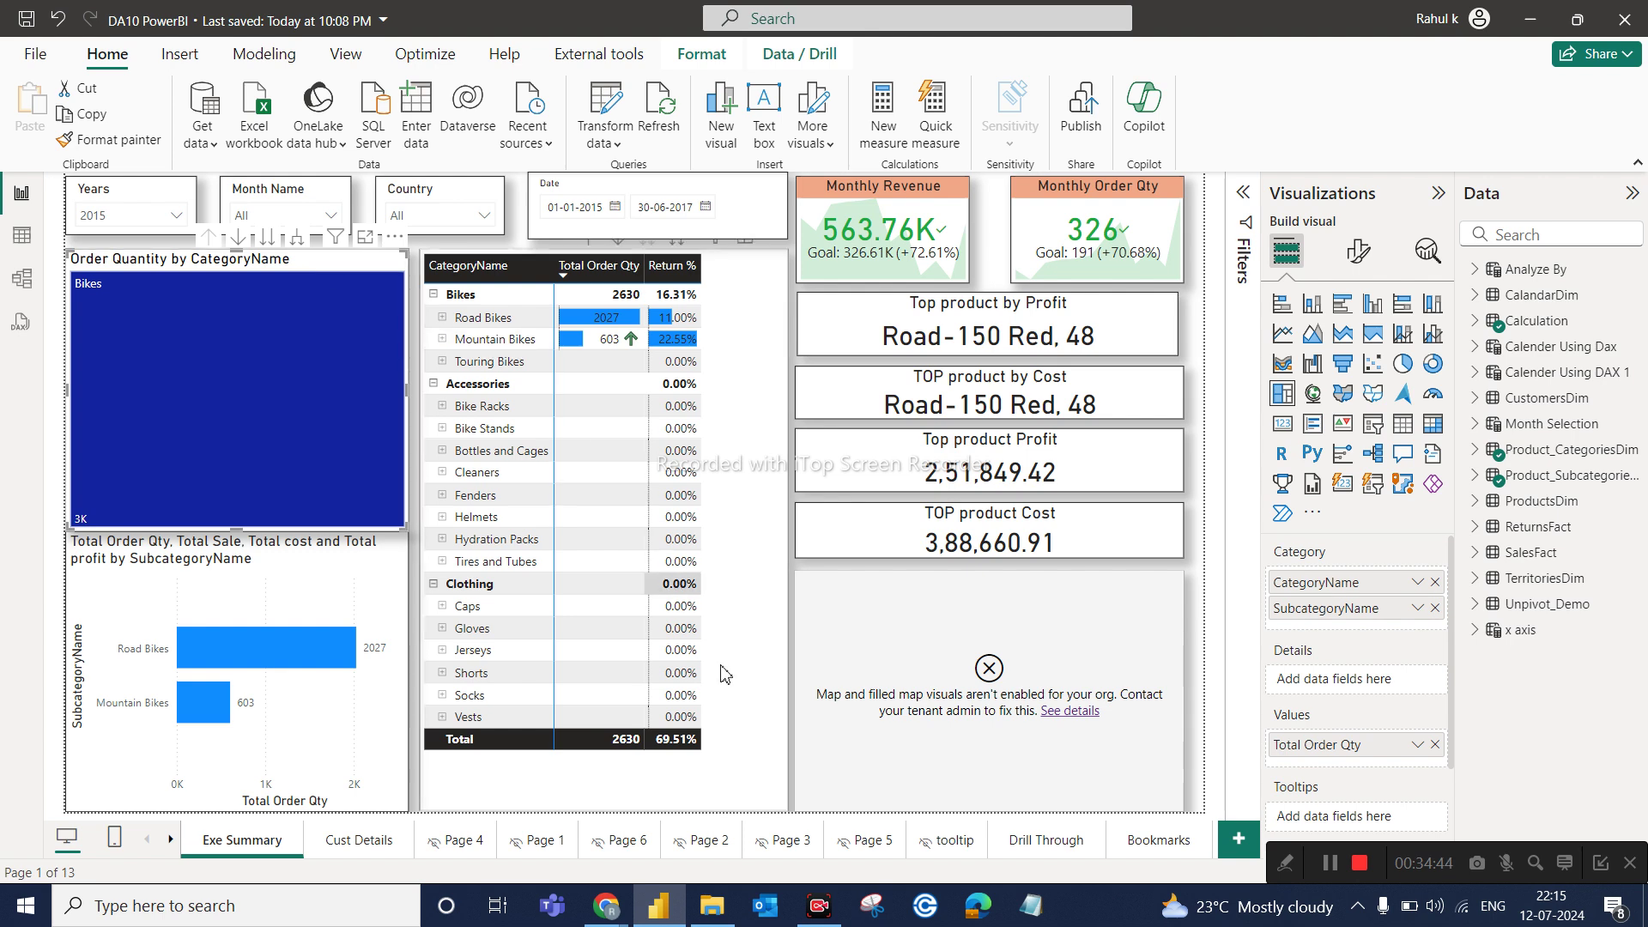
{"action": "left_click", "coordinate": [772, 734]}
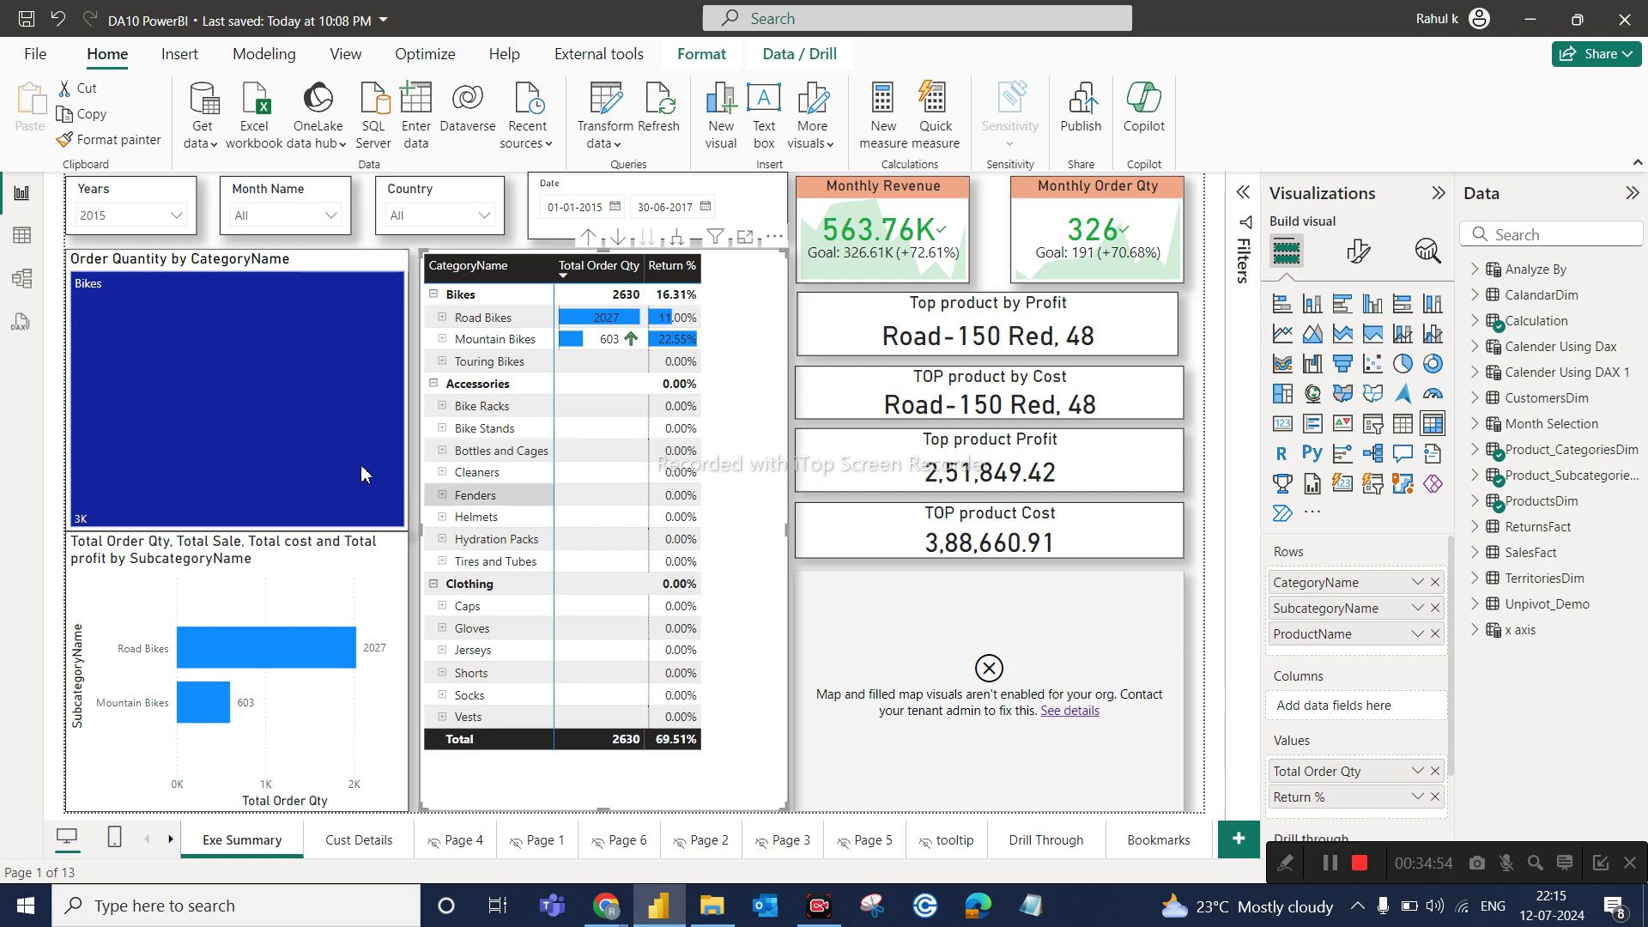
{"action": "left_click", "coordinate": [270, 265]}
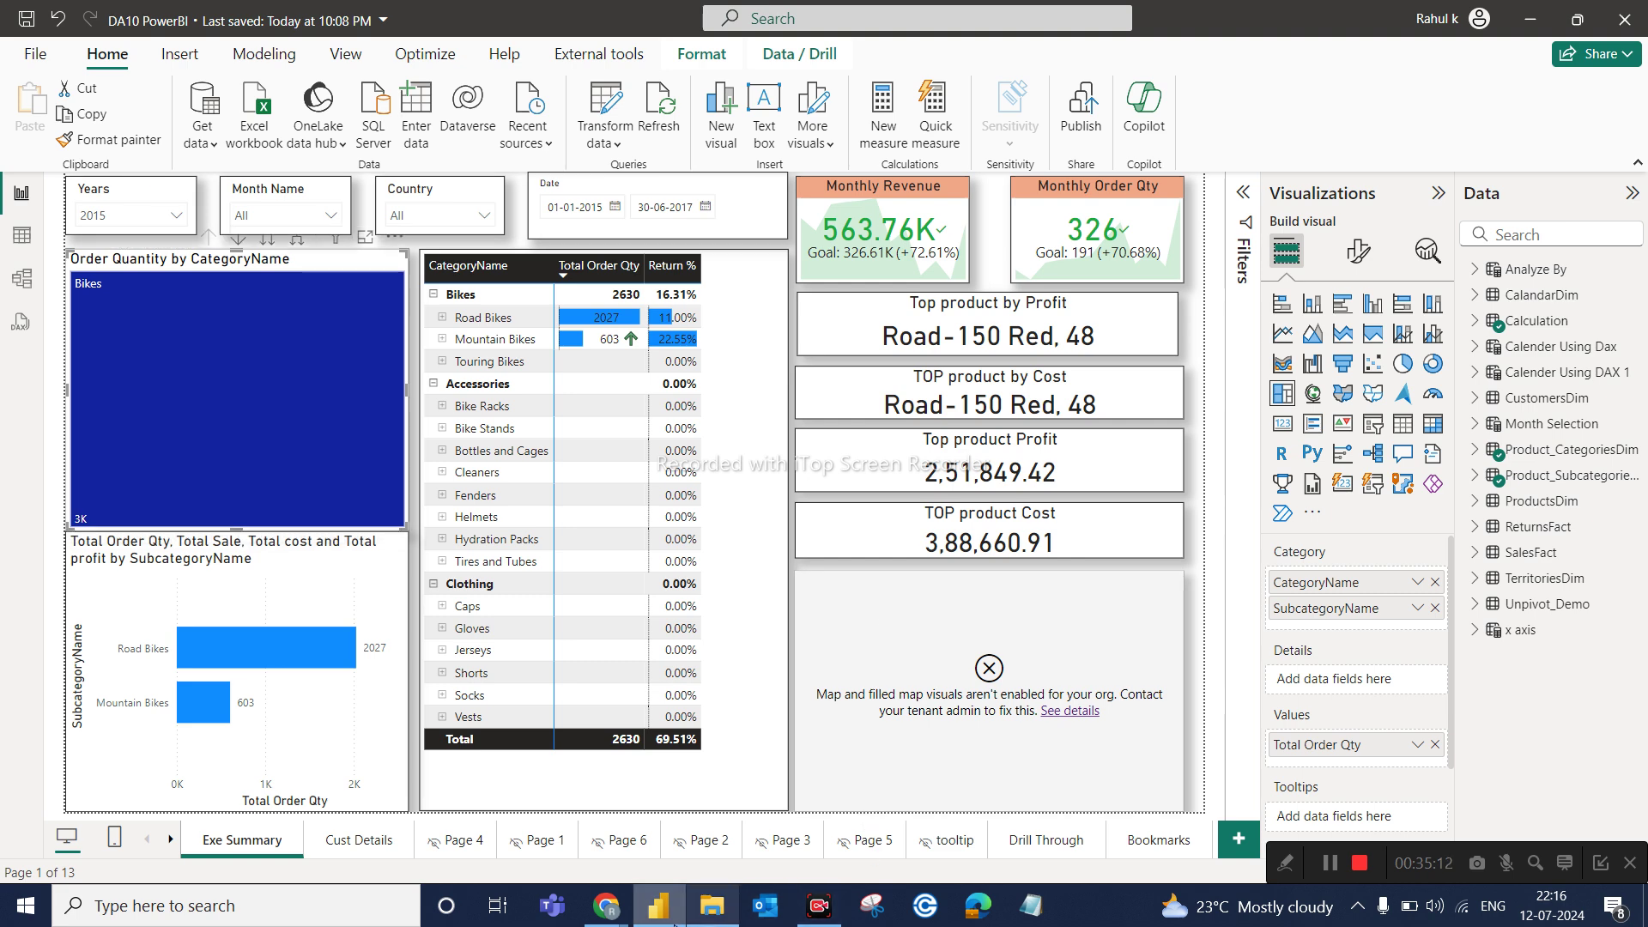
{"action": "mouse_move", "coordinate": [663, 921]}
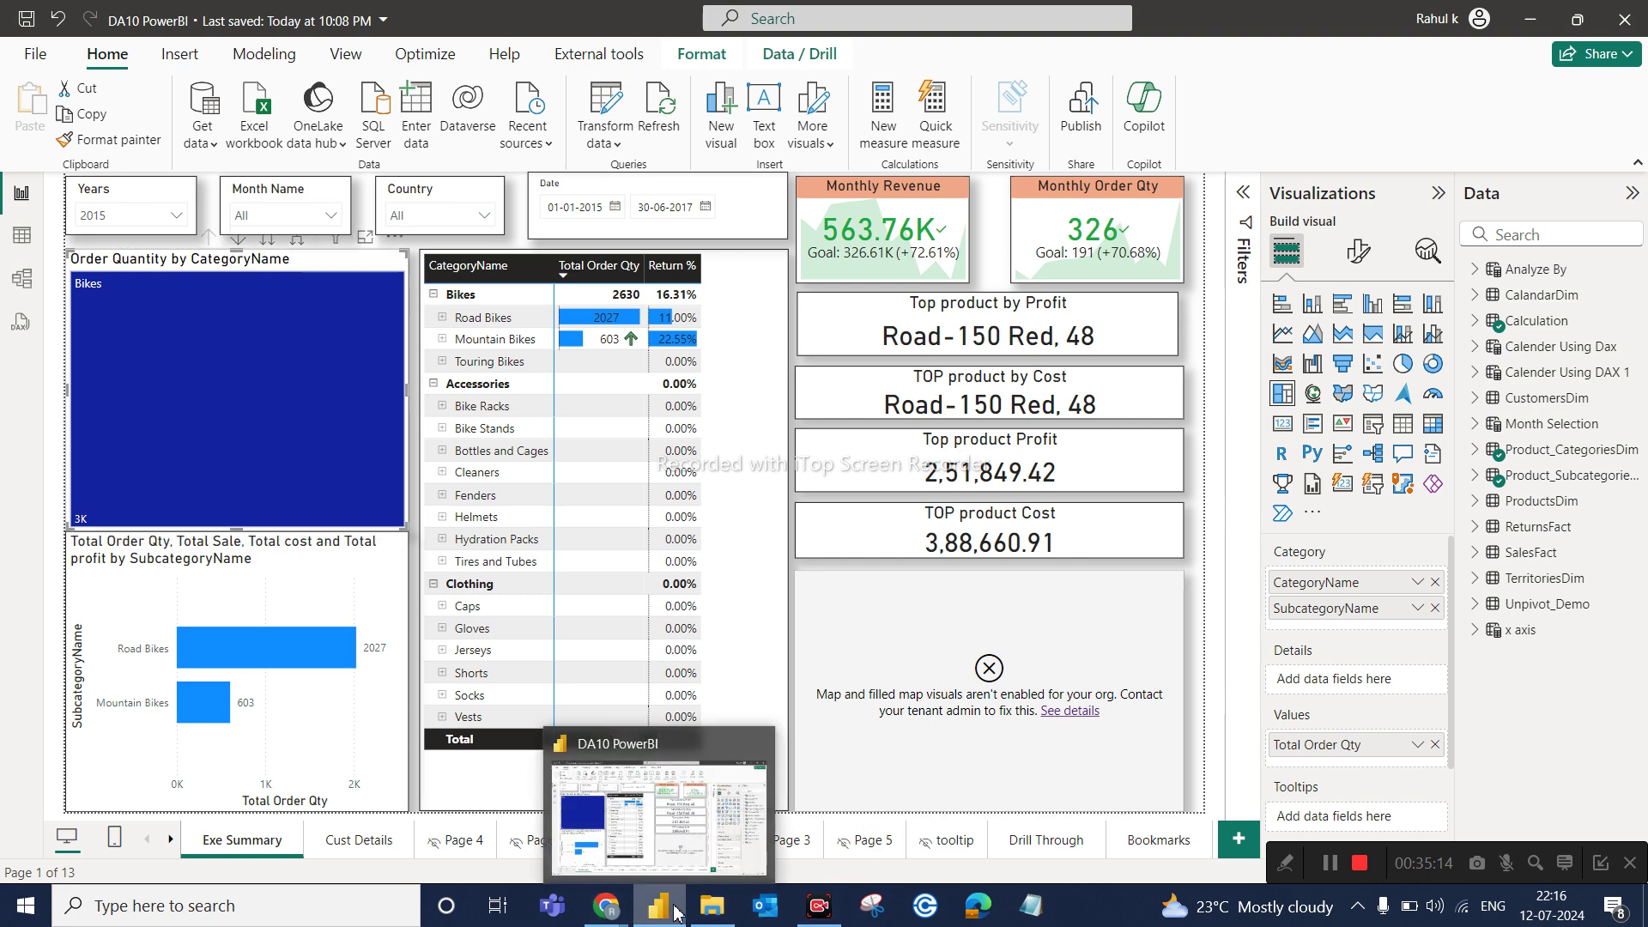
{"action": "mouse_move", "coordinate": [606, 905]}
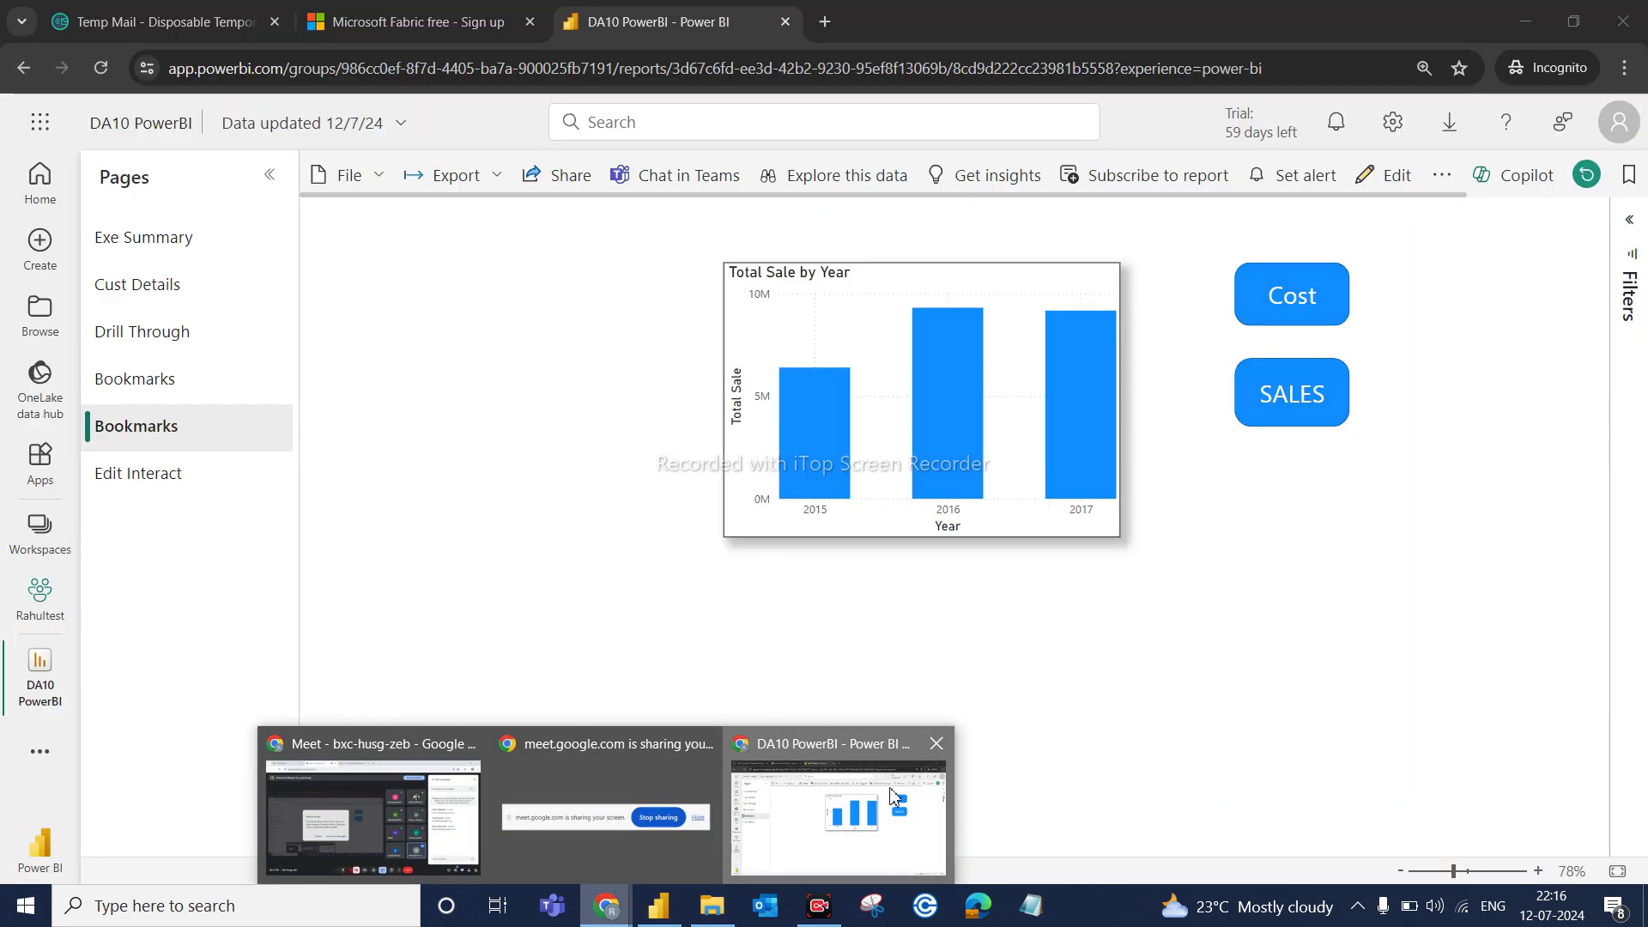
Cycle the web Exe Summary Years slicer through 2015, 2016 and 2017, then clear it.
{"action": "left_click", "coordinate": [893, 794]}
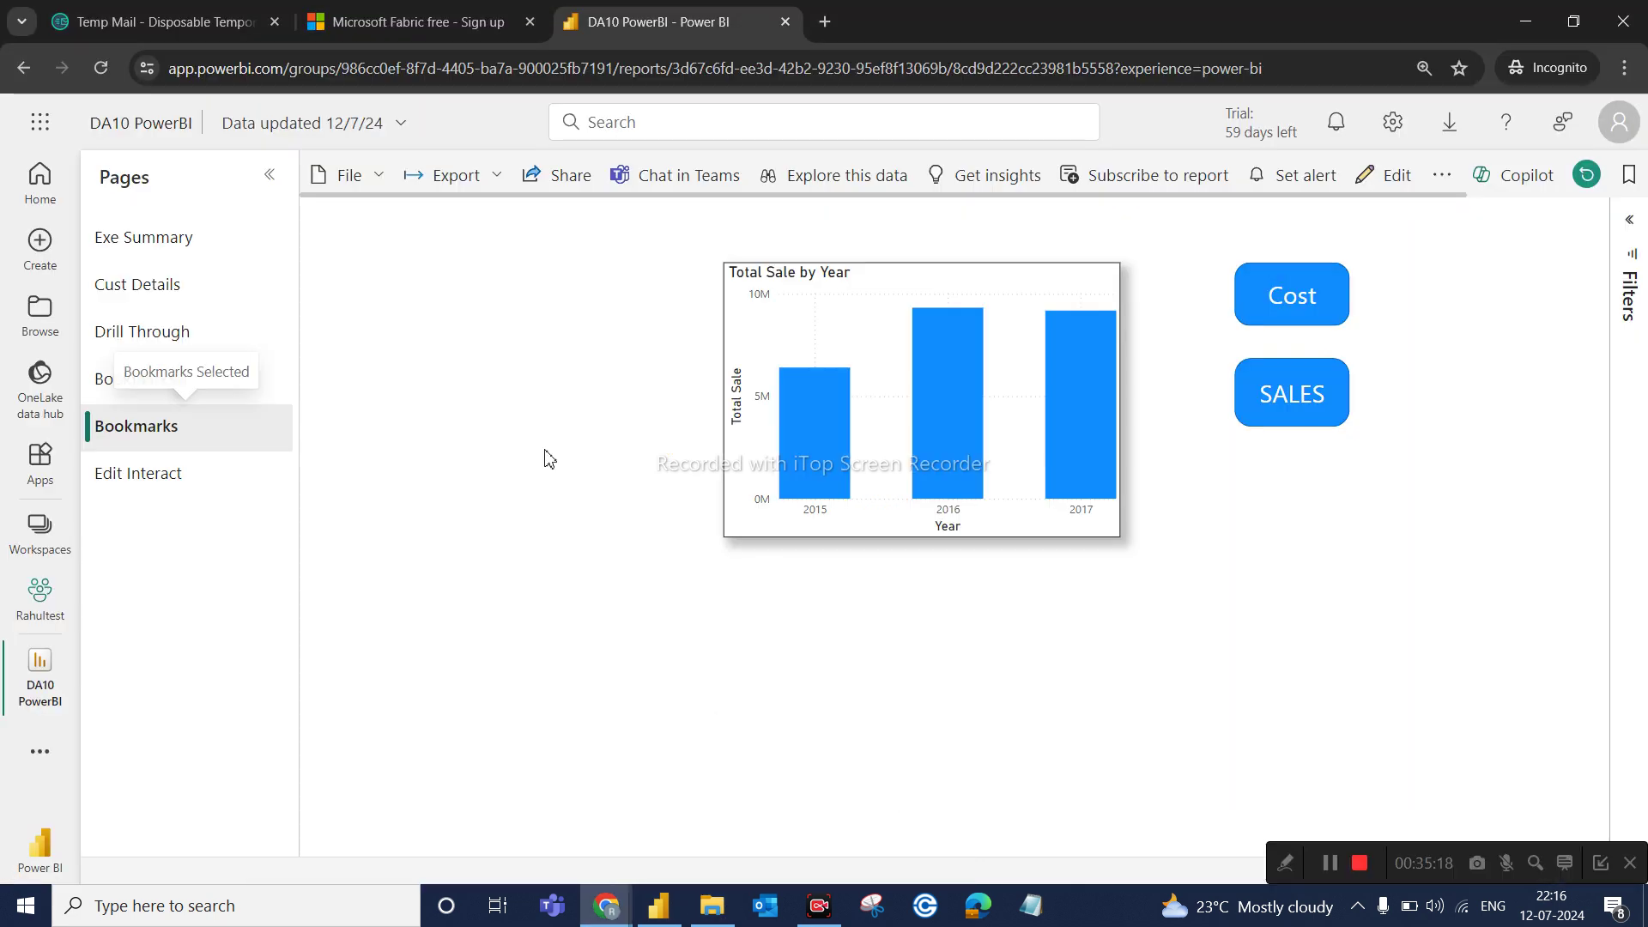
{"action": "left_click", "coordinate": [196, 251]}
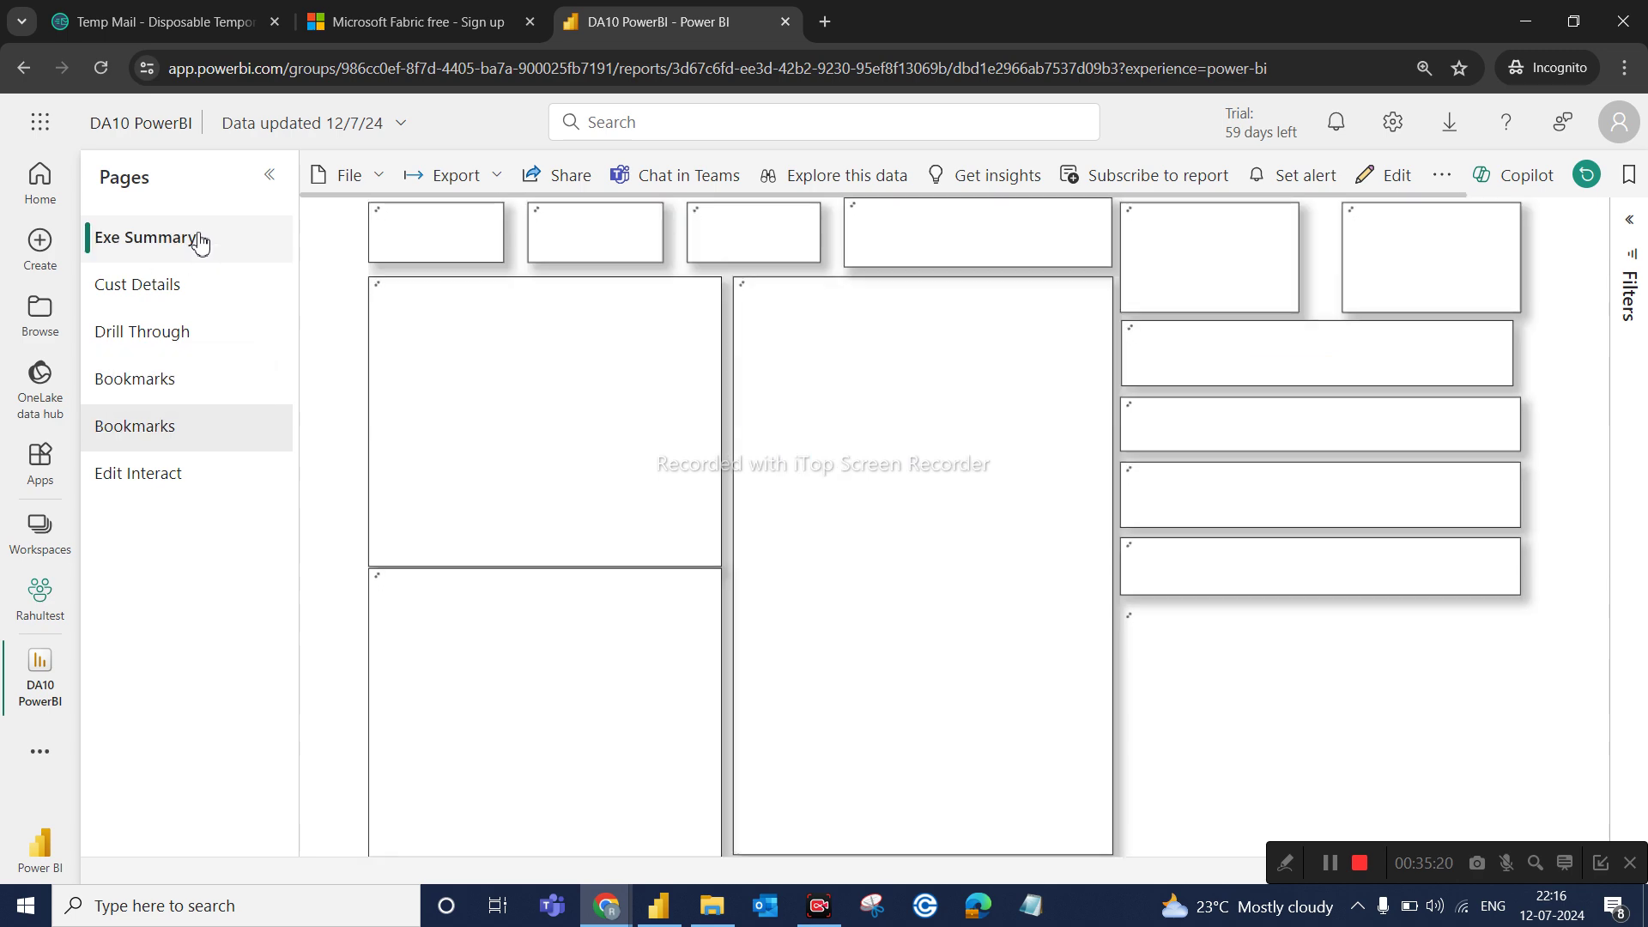
{"action": "left_click", "coordinate": [481, 242]}
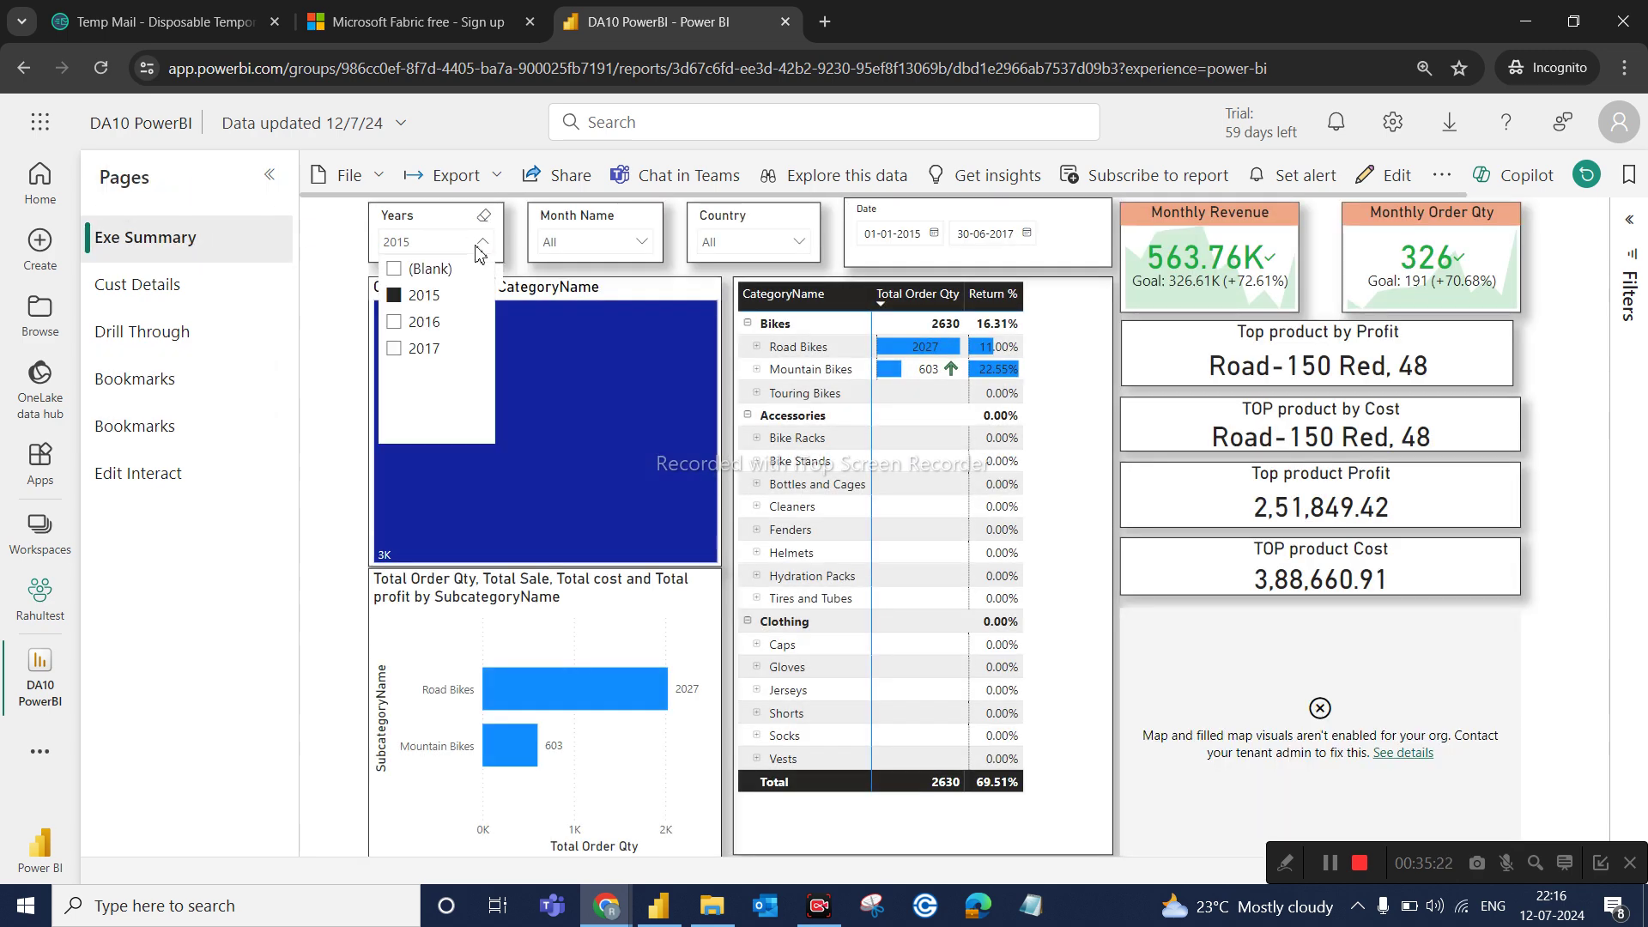
{"action": "left_click", "coordinate": [424, 327]}
{"action": "left_click", "coordinate": [422, 348]}
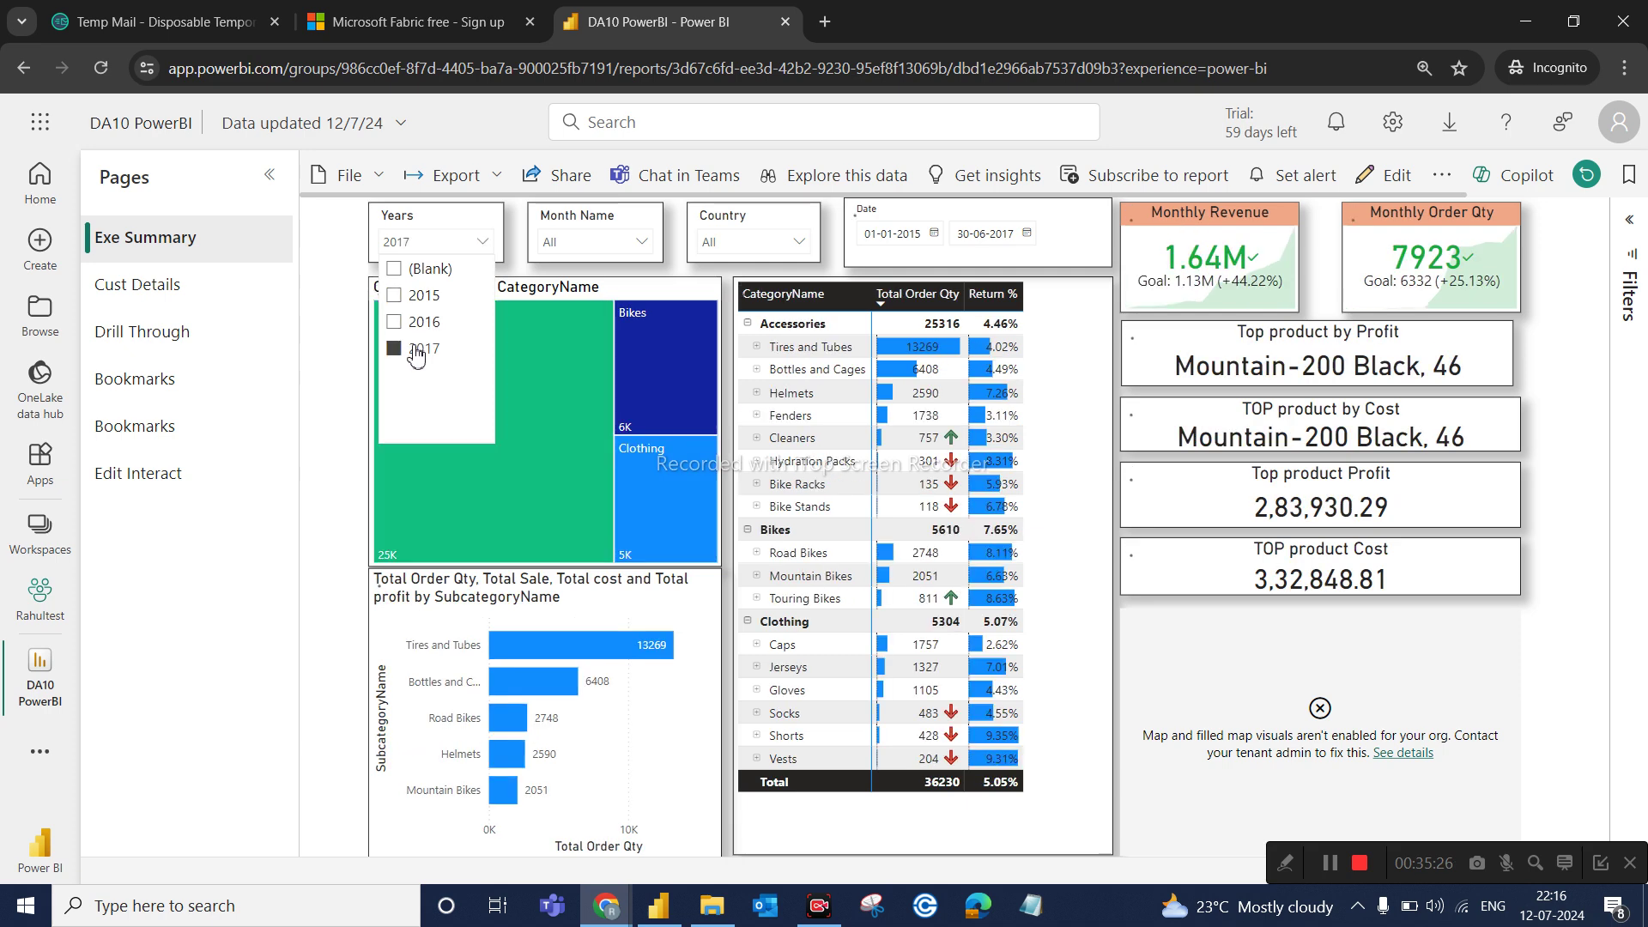
{"action": "left_click", "coordinate": [419, 295]}
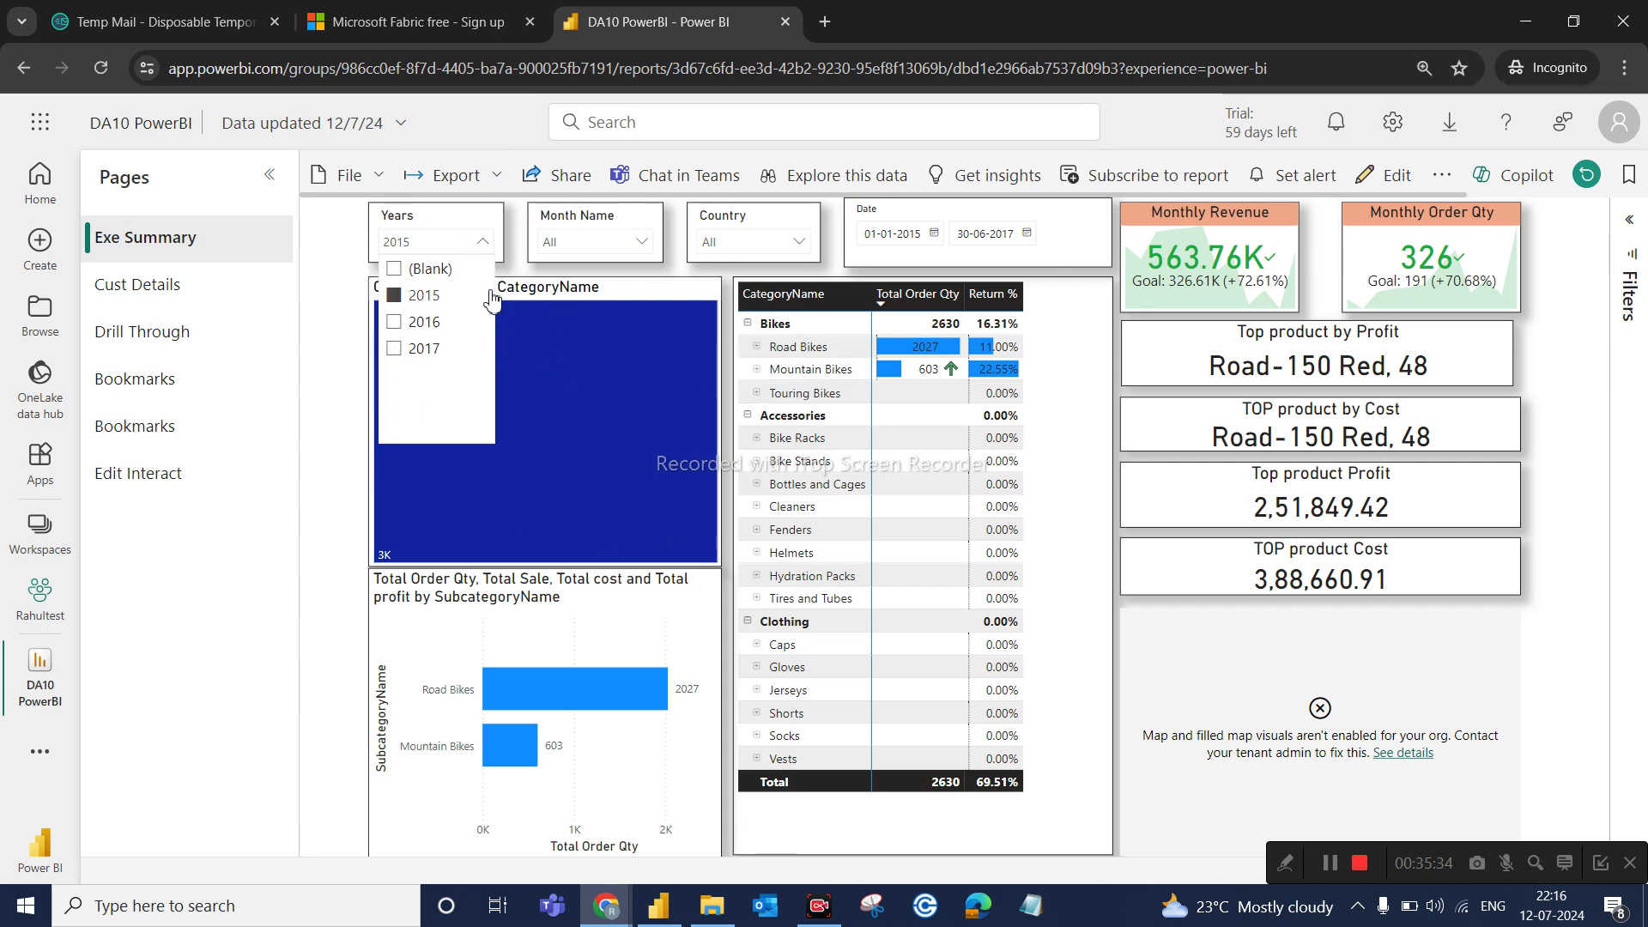
{"action": "left_click", "coordinate": [394, 325]}
{"action": "left_click", "coordinate": [395, 348]}
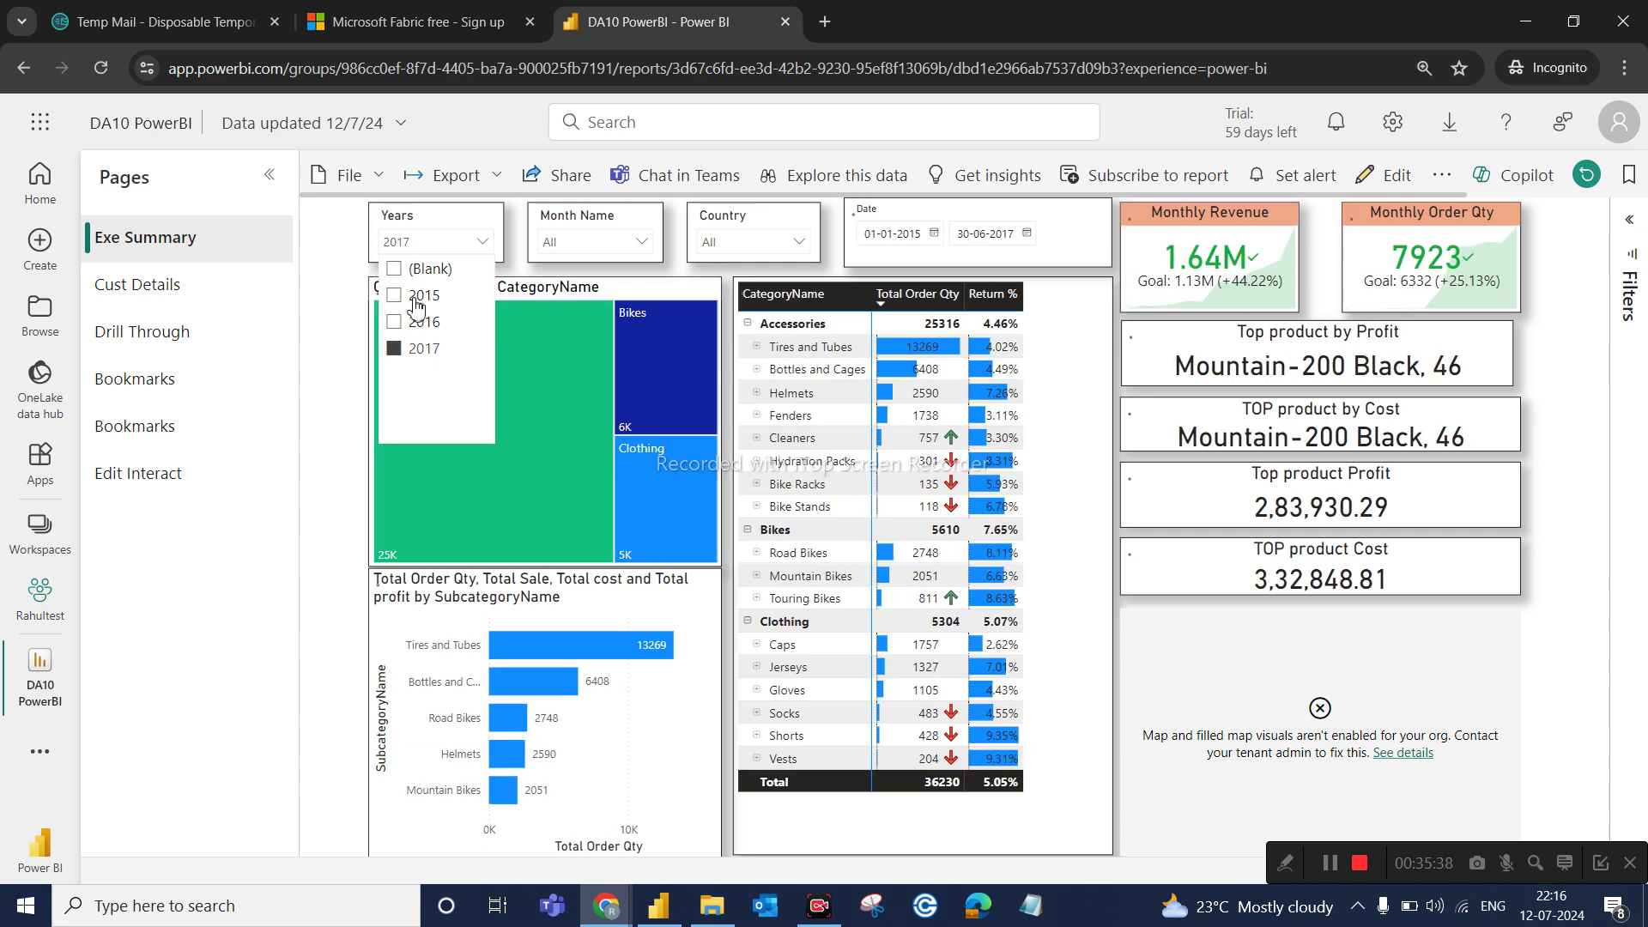
{"action": "left_click", "coordinate": [417, 296]}
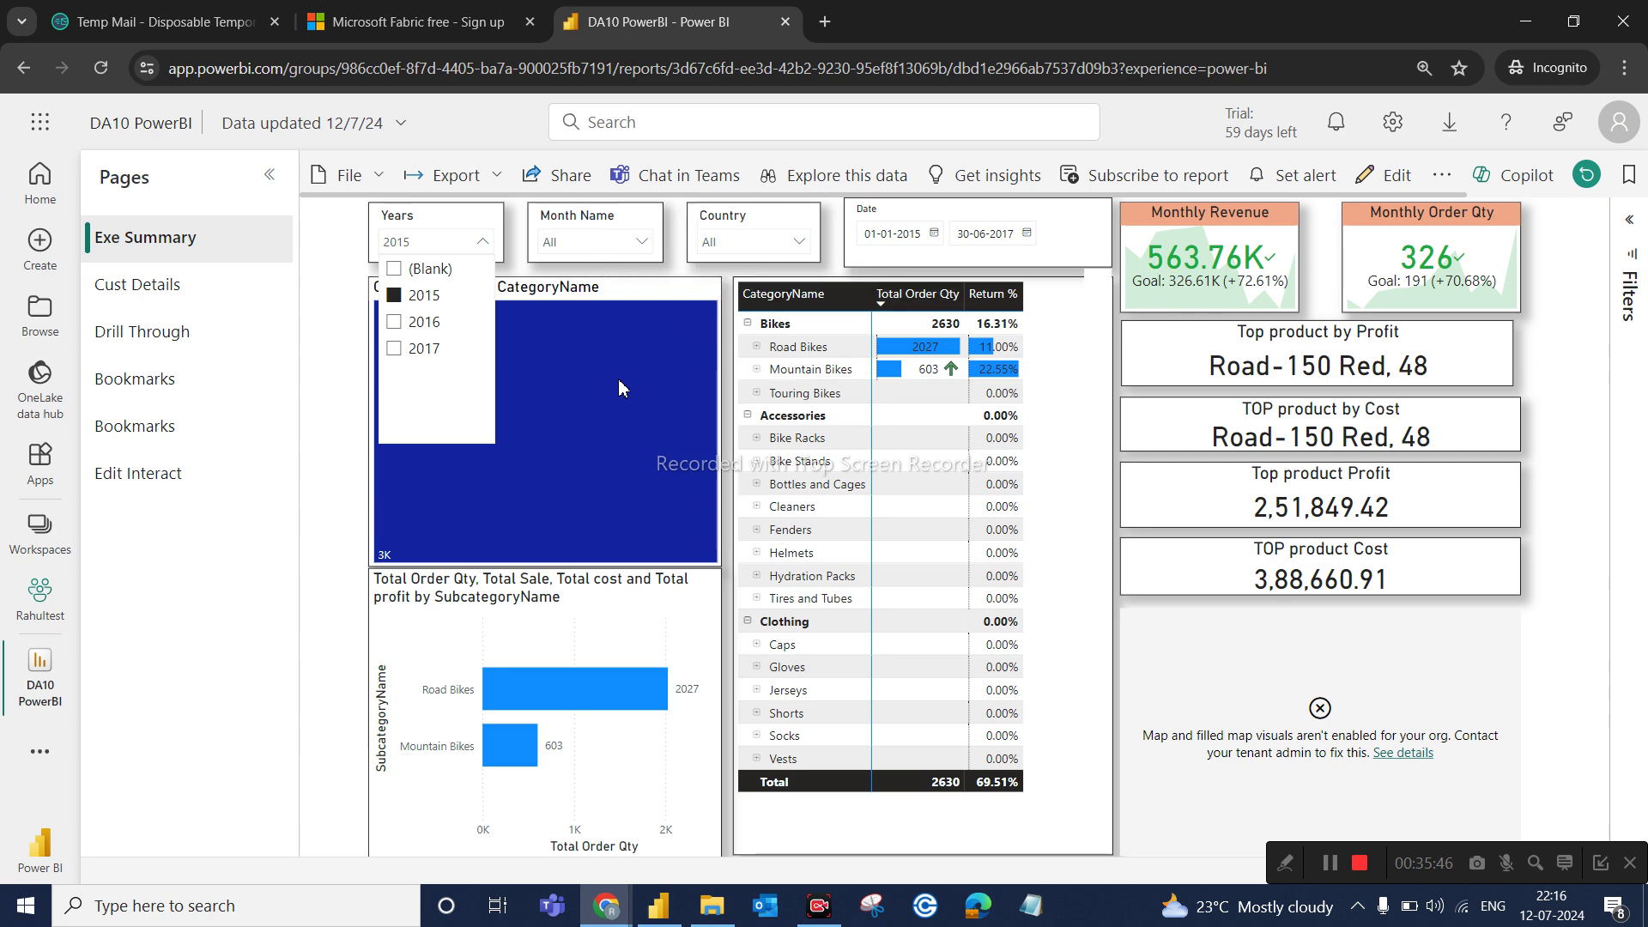
{"action": "left_click", "coordinate": [394, 294]}
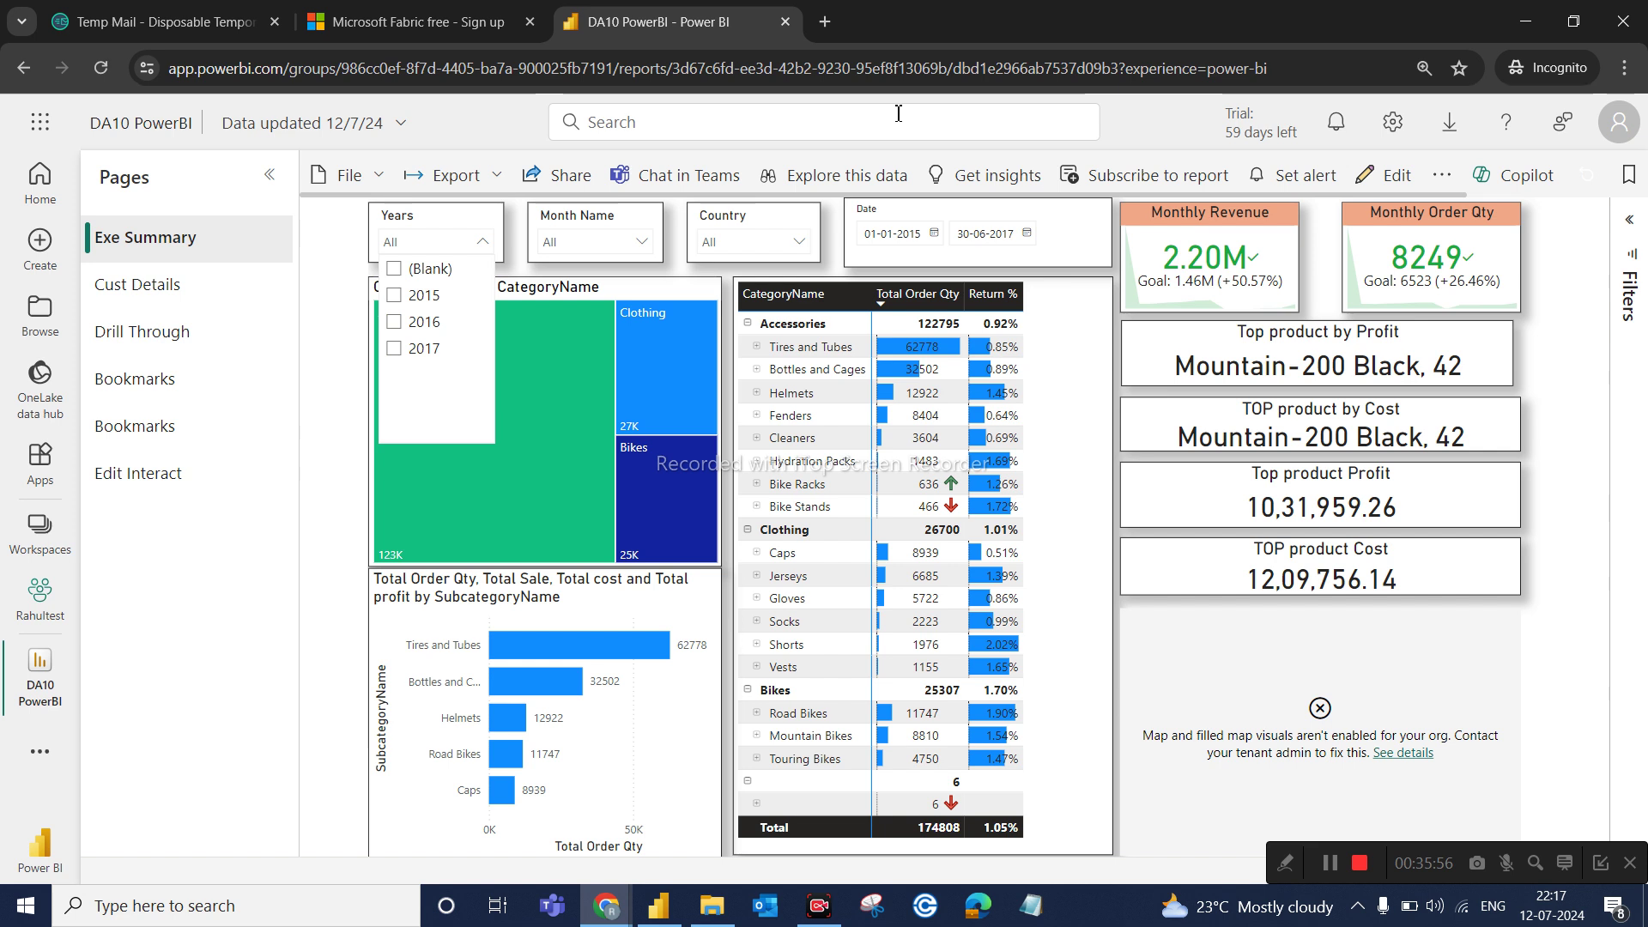
{"action": "left_click", "coordinate": [309, 386]}
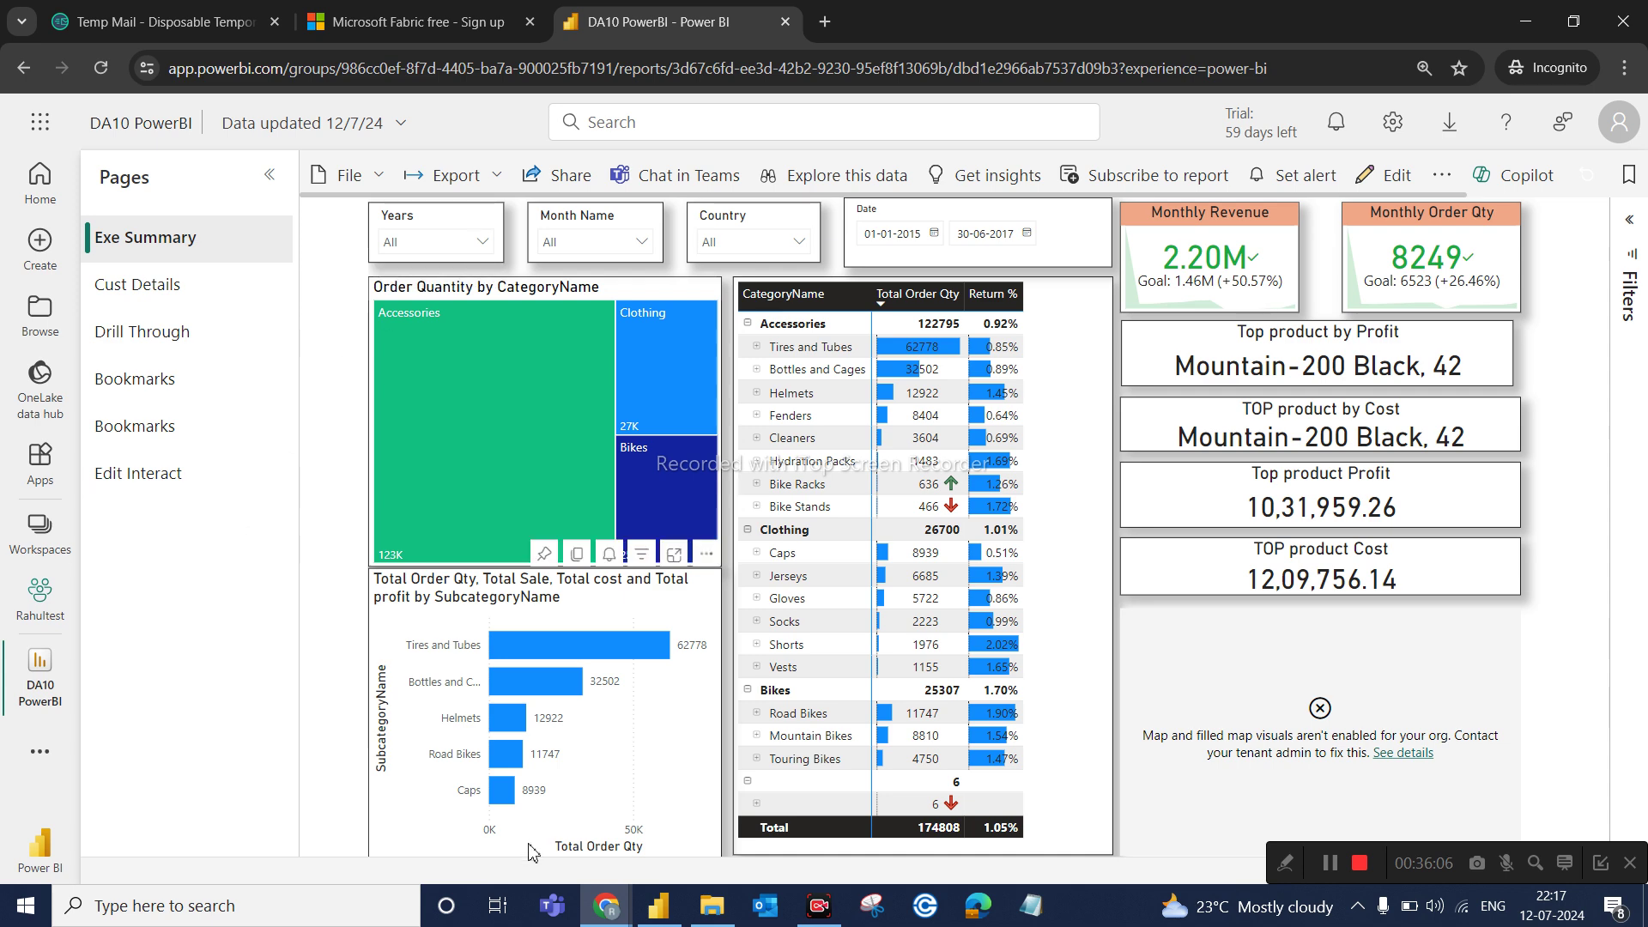
Set the web Exe Summary Years slicer back to 2015.
{"action": "left_click", "coordinate": [658, 905]}
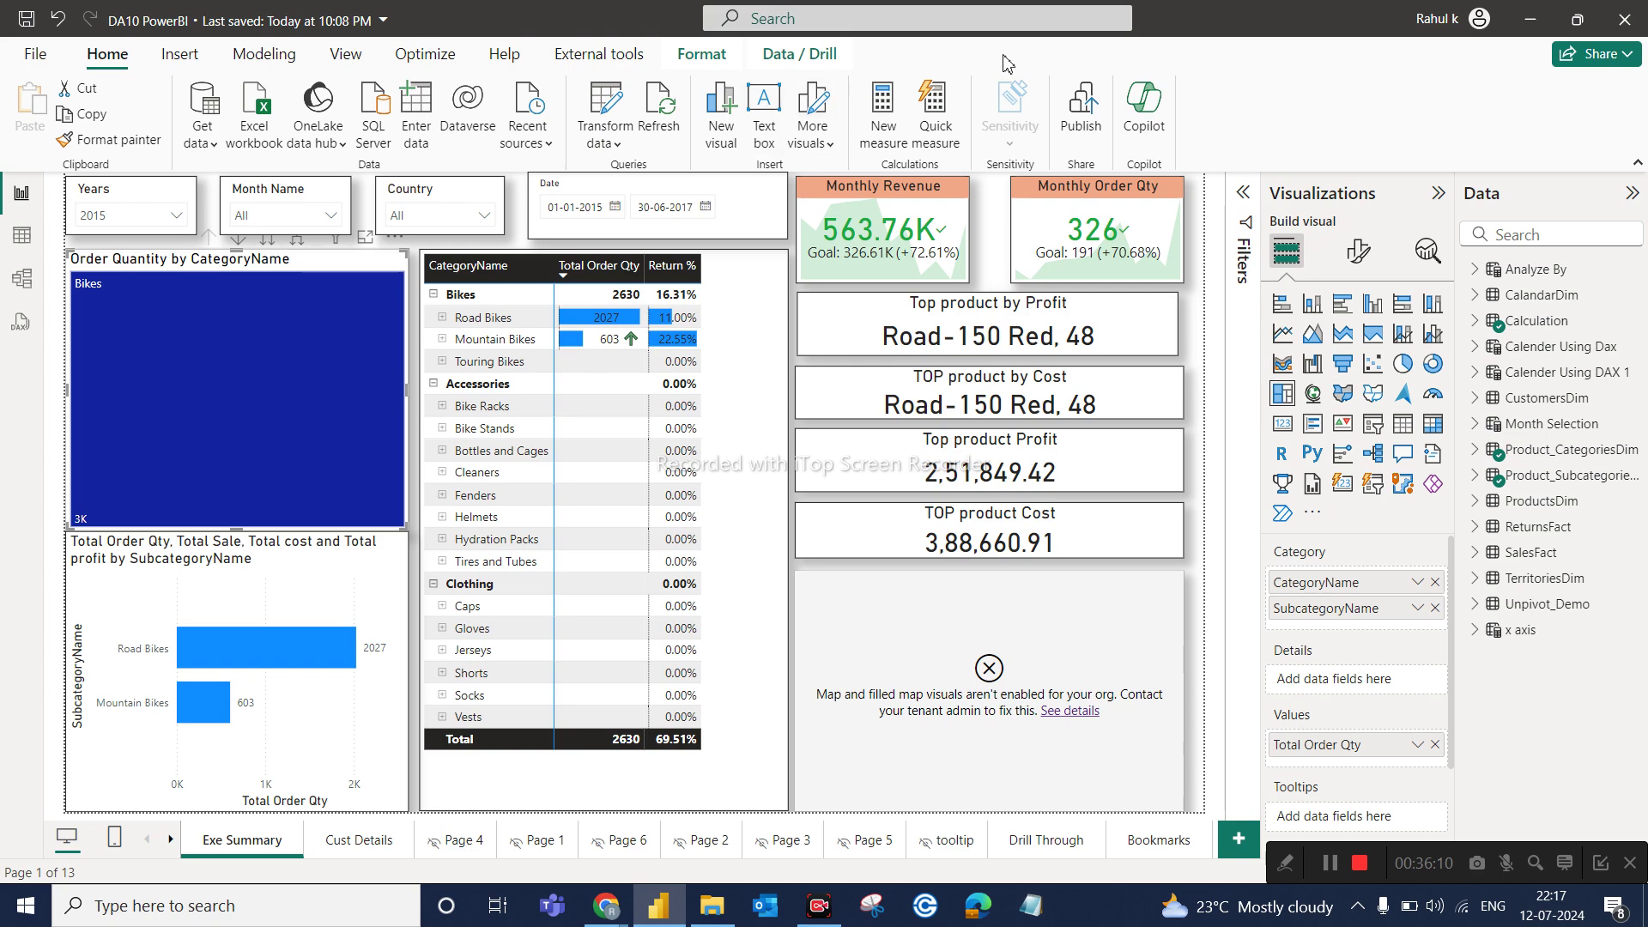
{"action": "left_click", "coordinate": [664, 912]}
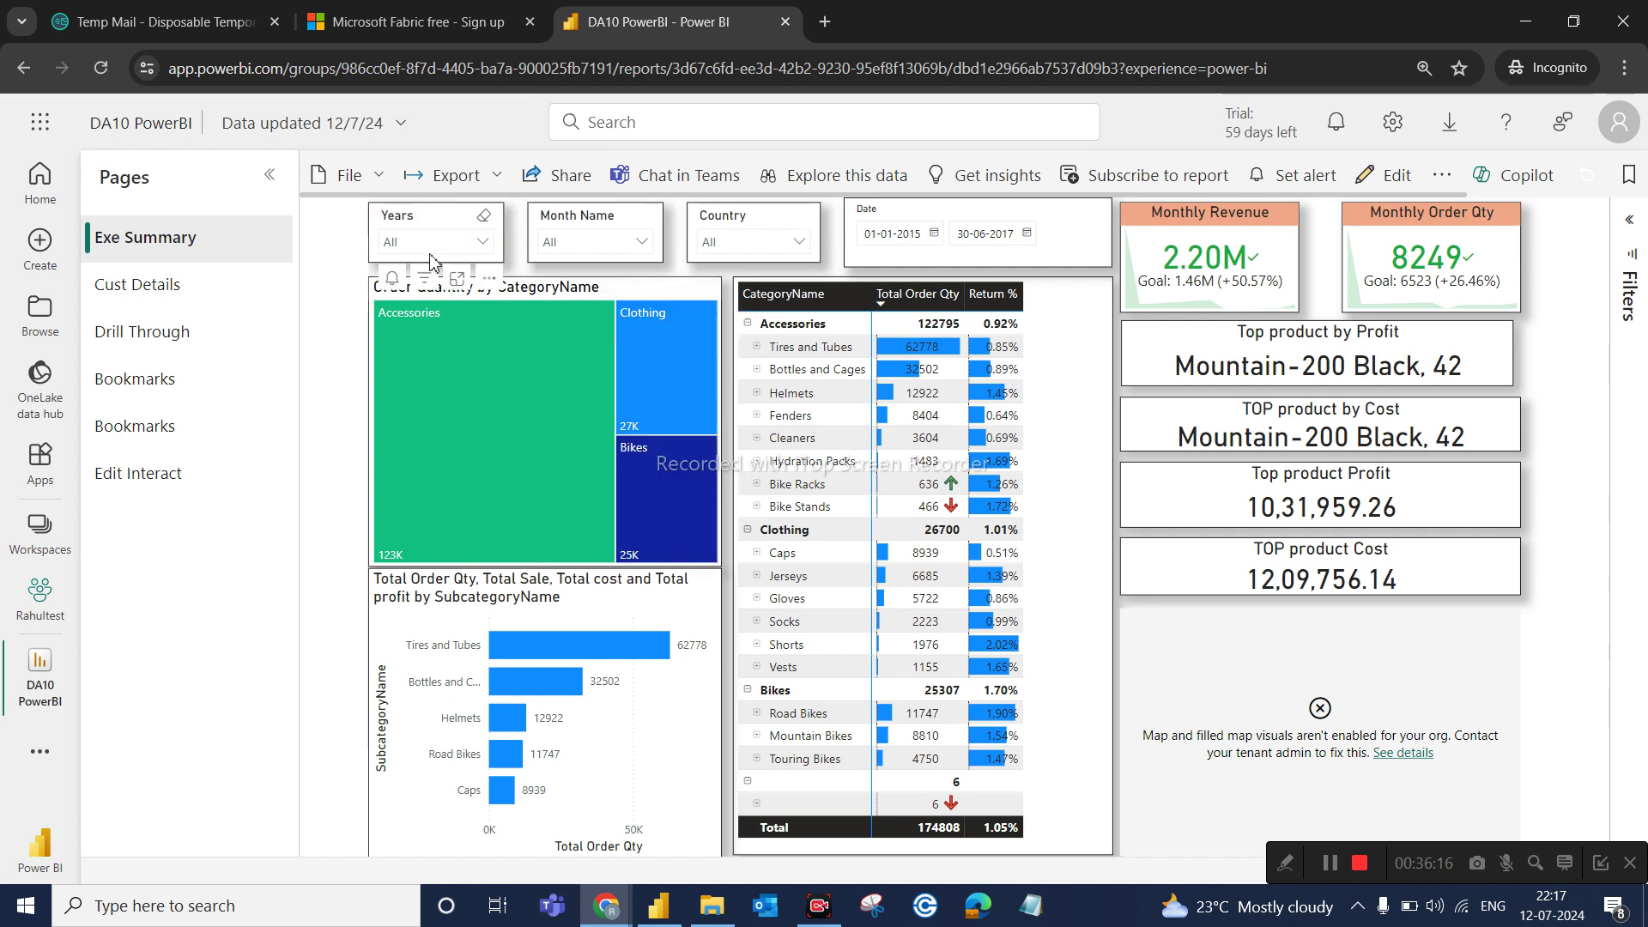
{"action": "left_click", "coordinate": [426, 248]}
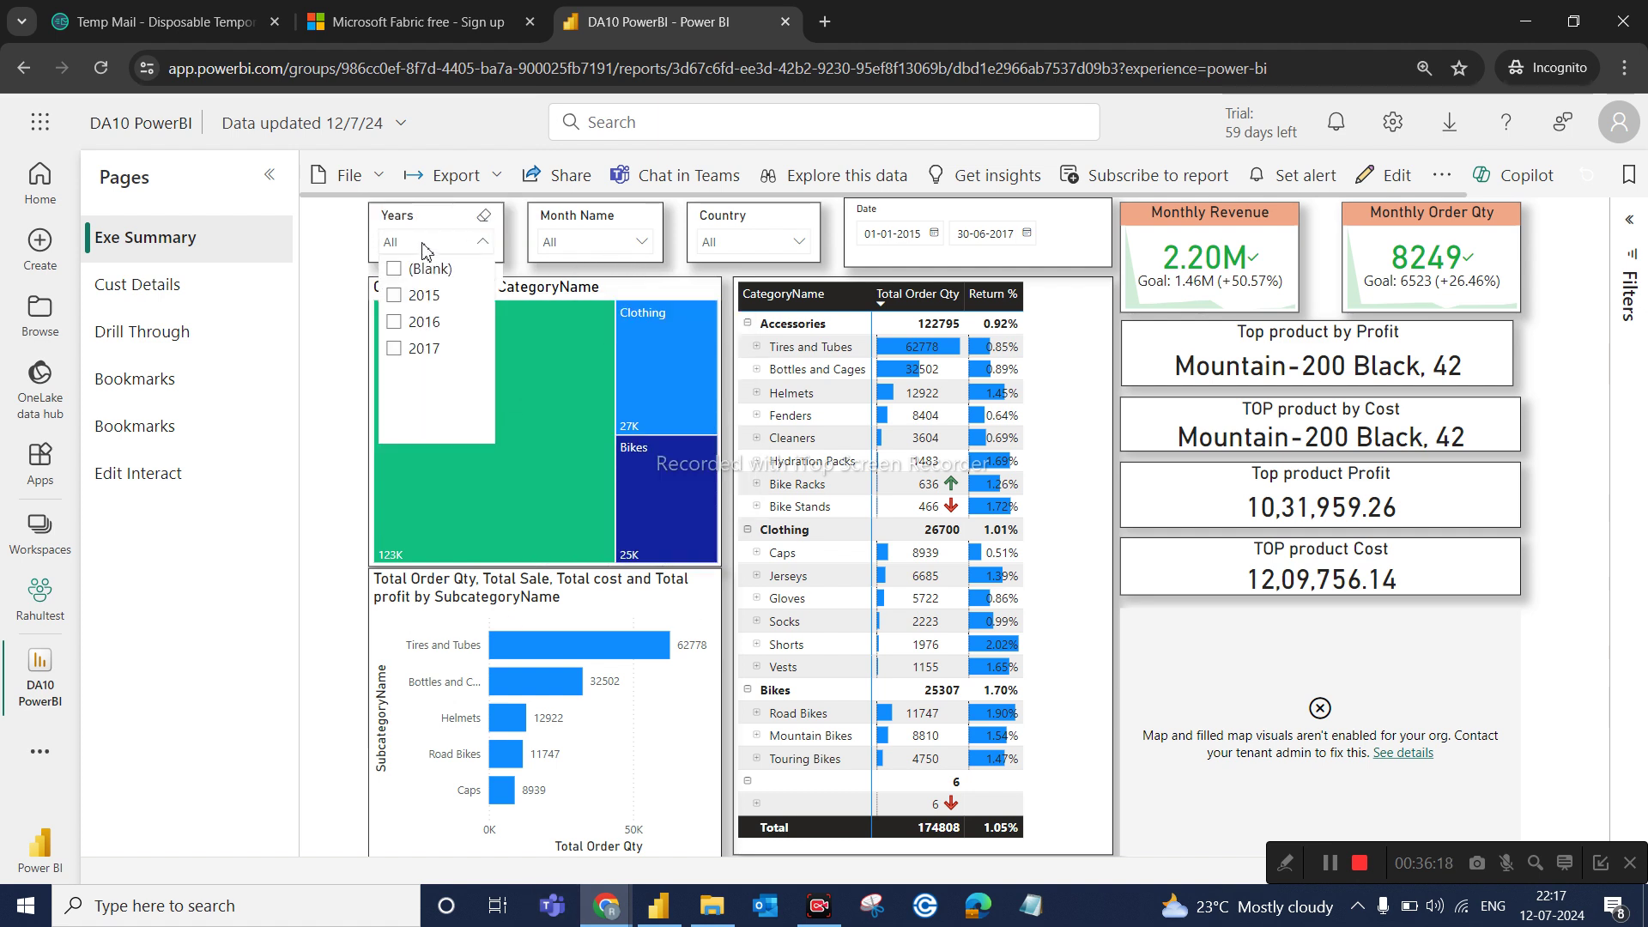
{"action": "left_click", "coordinate": [423, 296]}
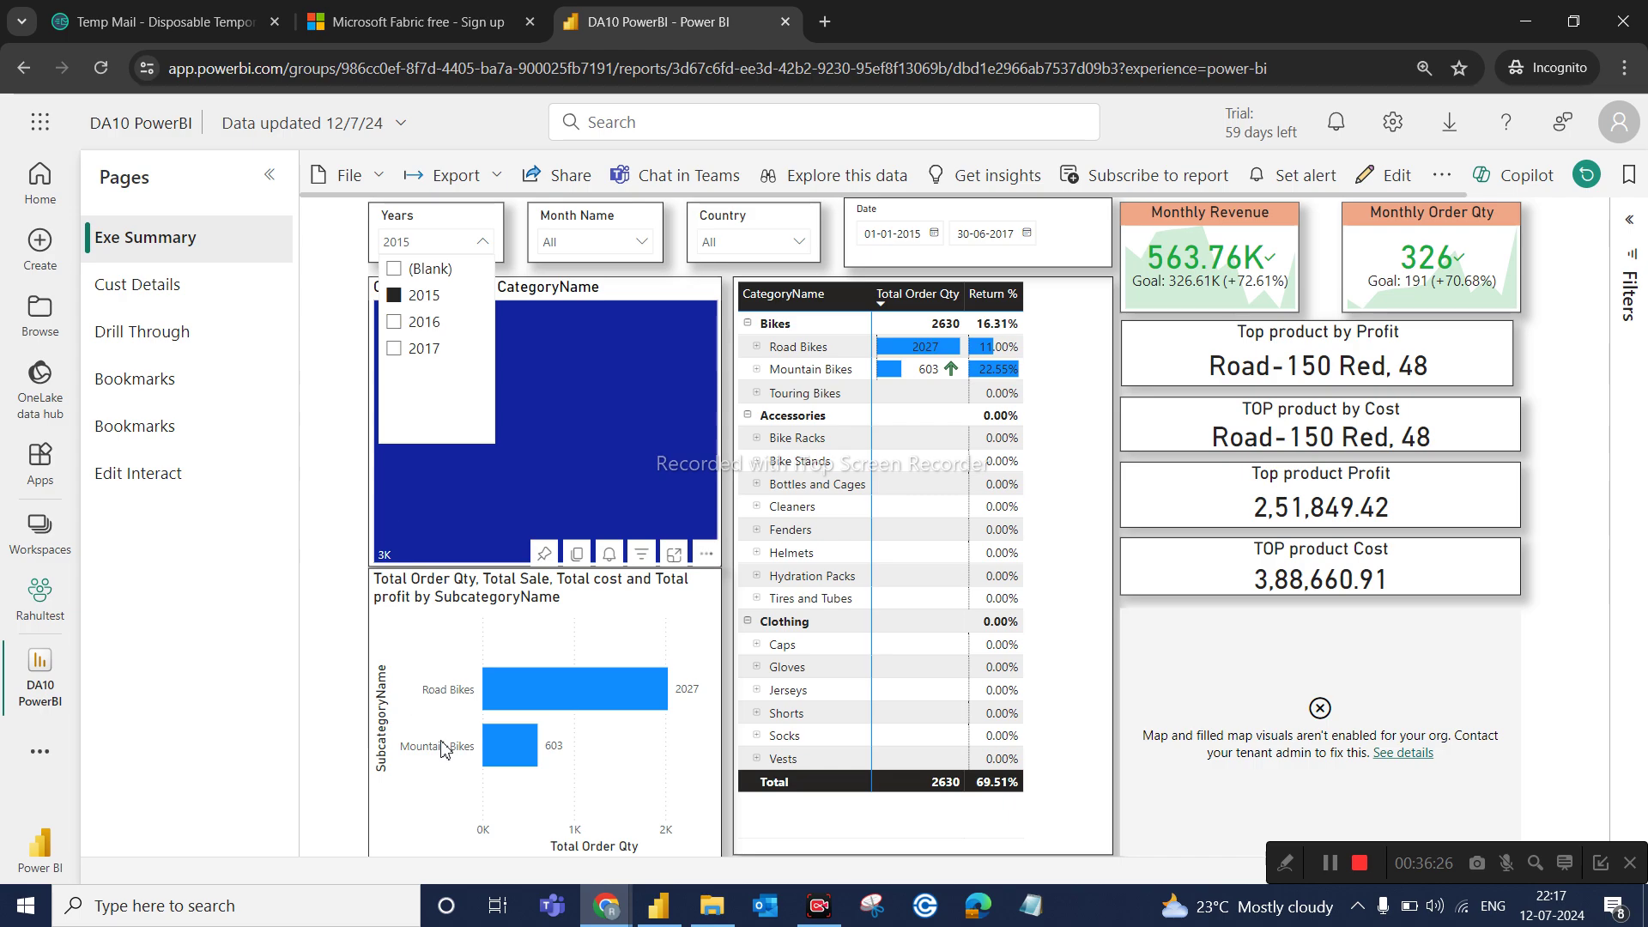
Save the Desktop report and start publishing it.
{"action": "left_click", "coordinate": [671, 919]}
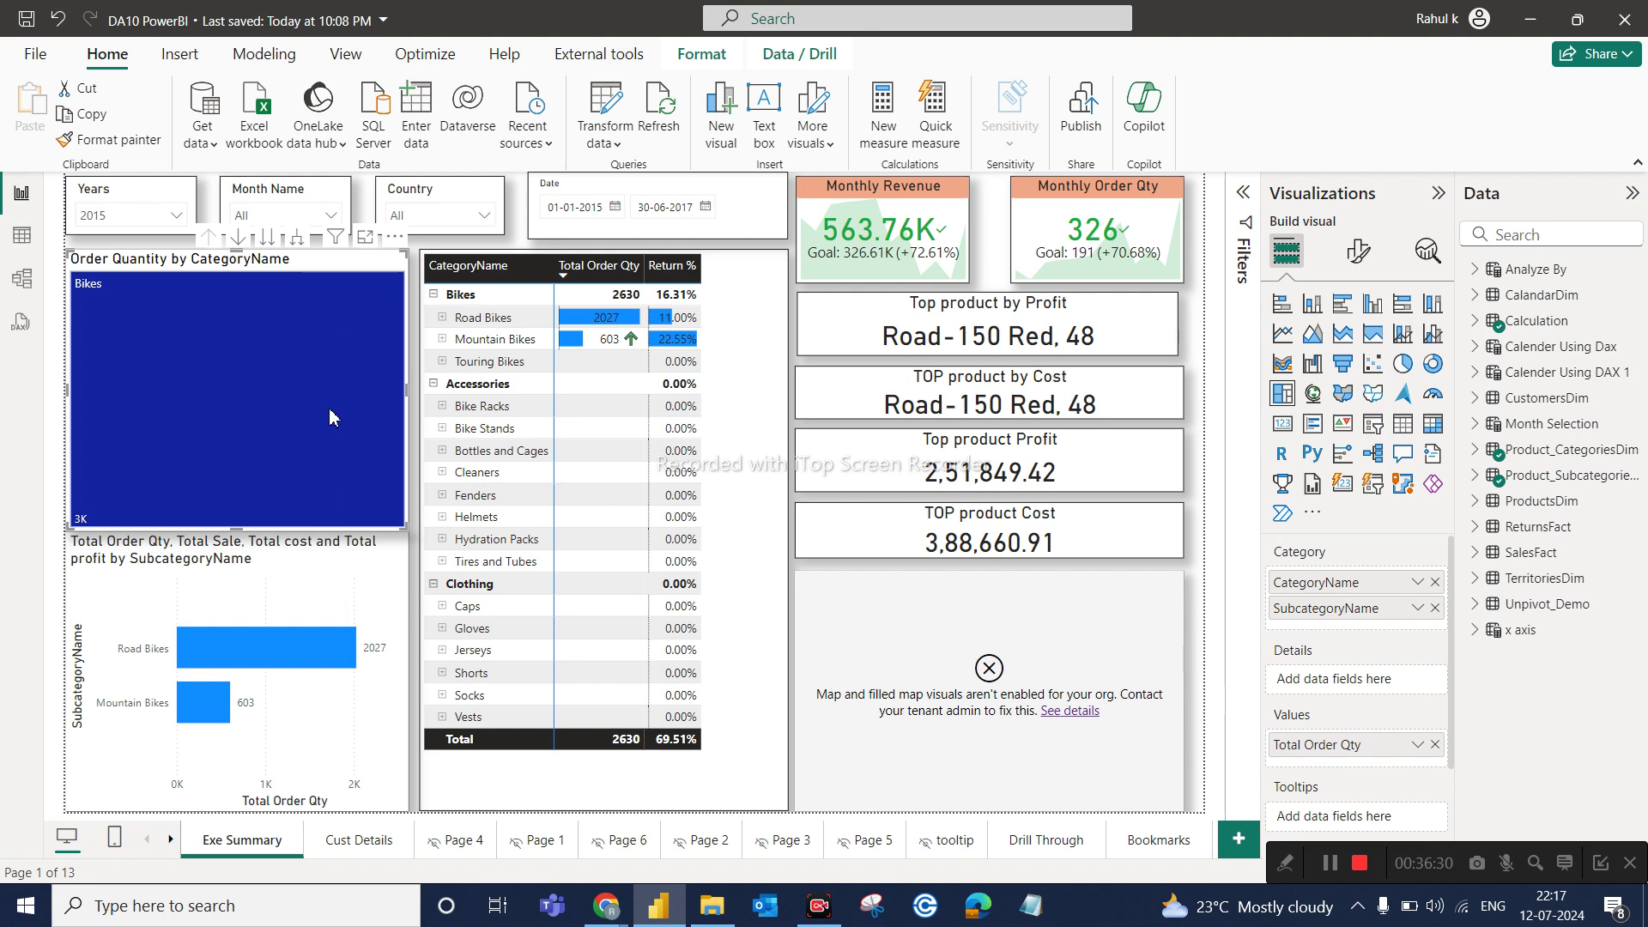
{"action": "left_click", "coordinate": [31, 21]}
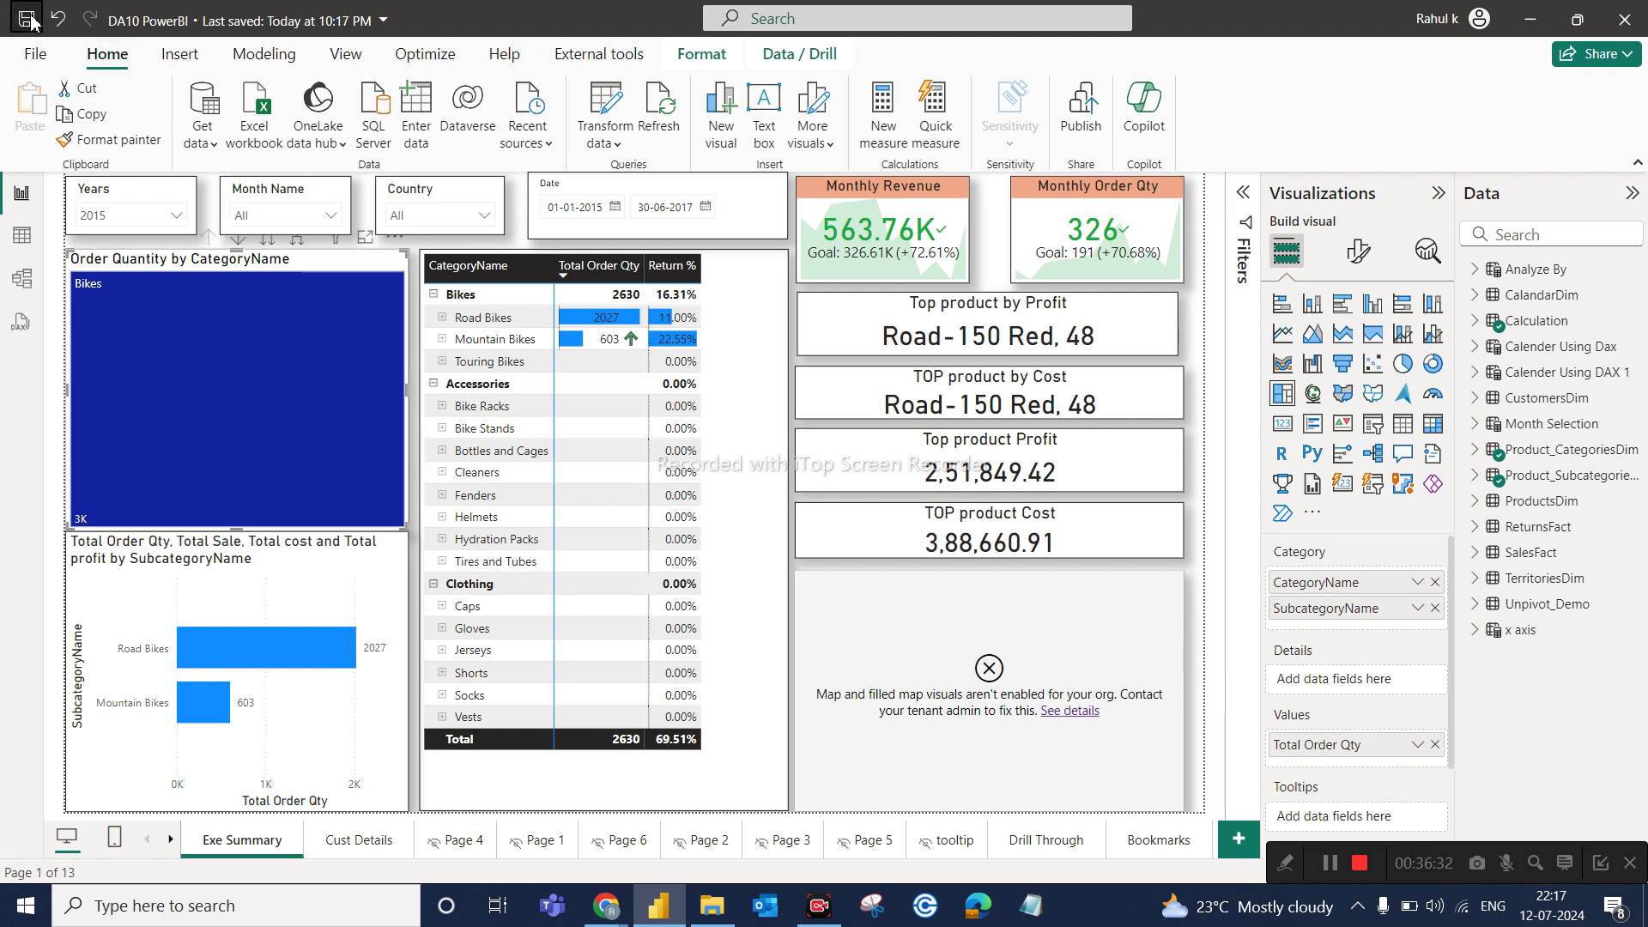
{"action": "left_click", "coordinate": [1083, 120]}
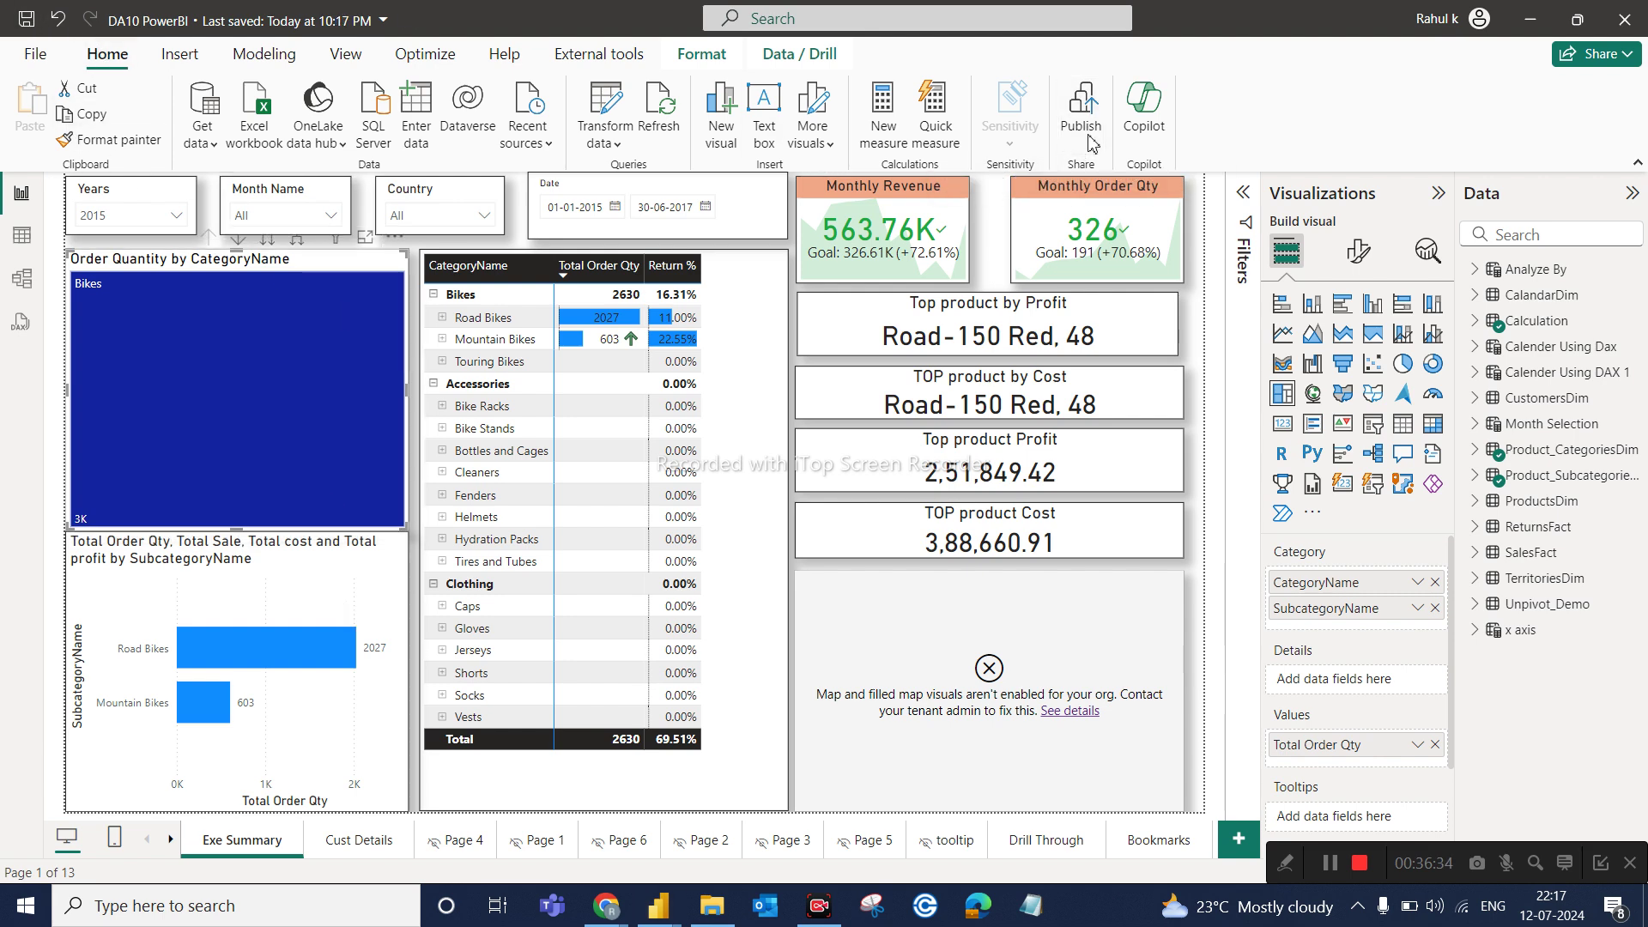
Publish DA10 PowerBI to Rahultest, replace the existing semantic model, and dismiss the success message.
{"action": "left_click", "coordinate": [632, 428]}
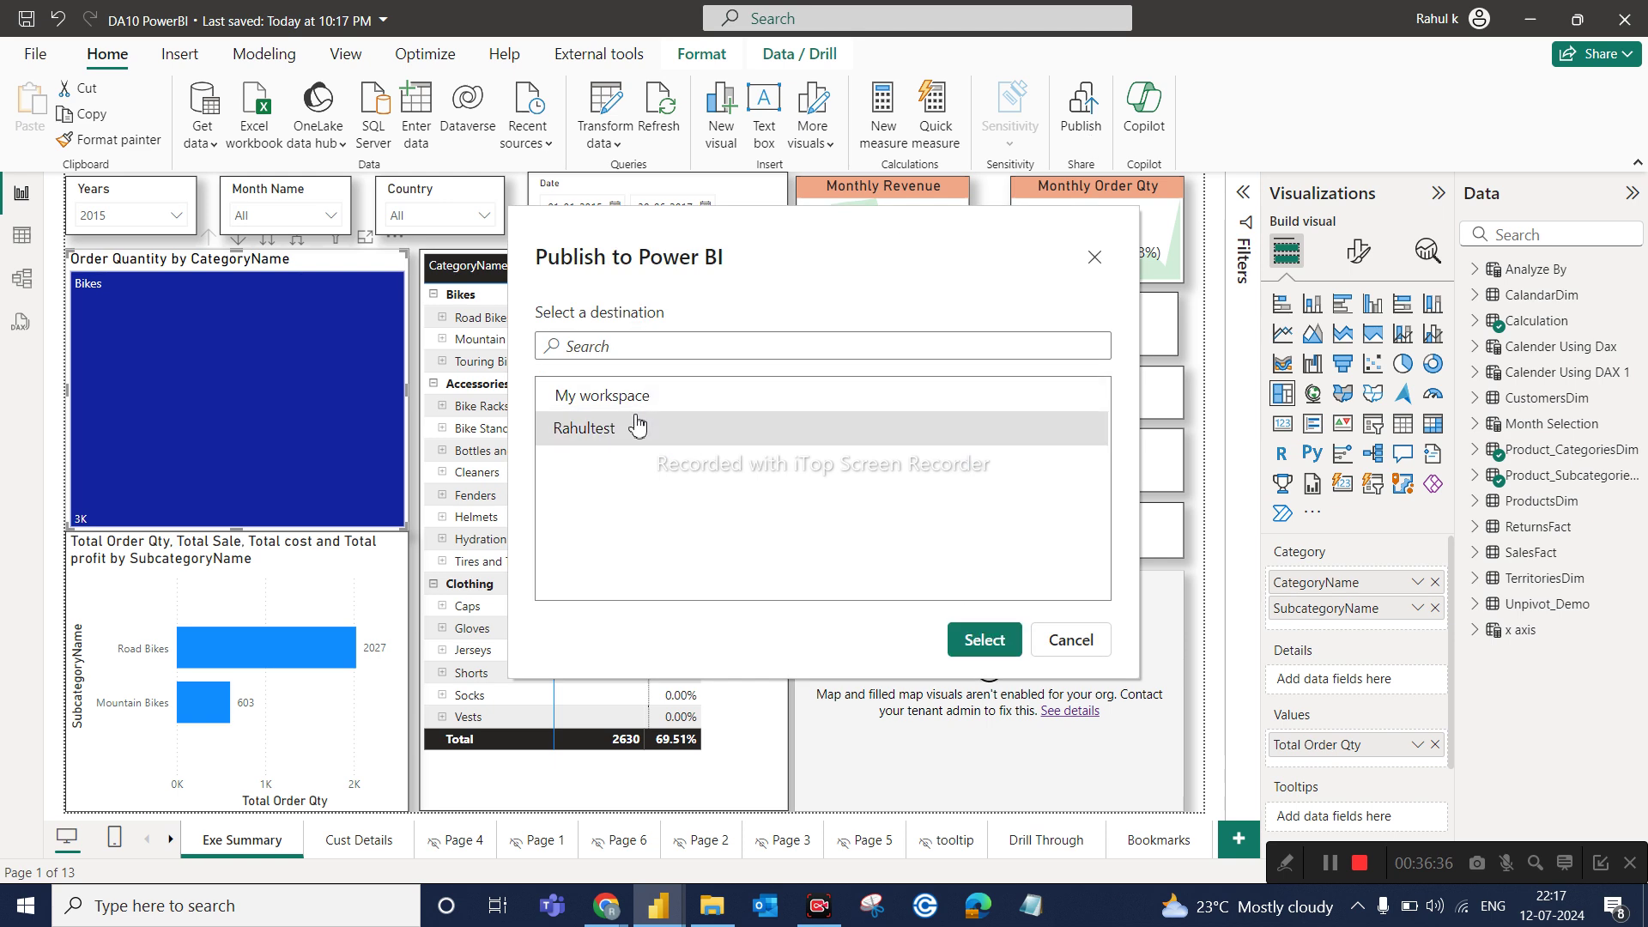
{"action": "left_click", "coordinate": [979, 640]}
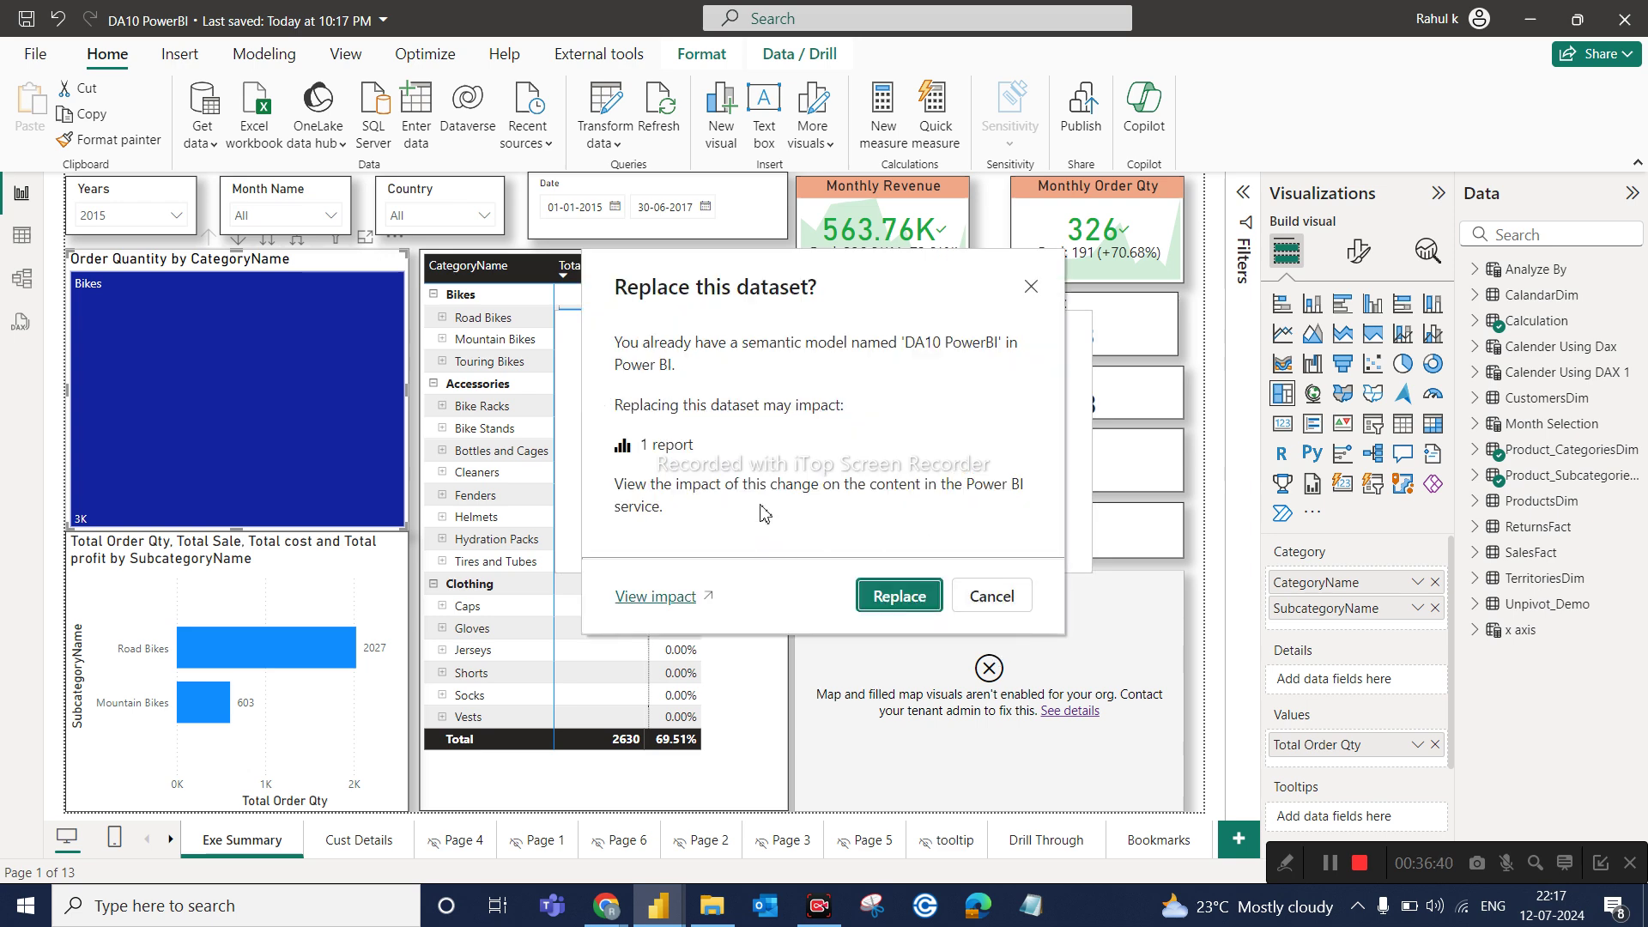
{"action": "left_click", "coordinate": [900, 599]}
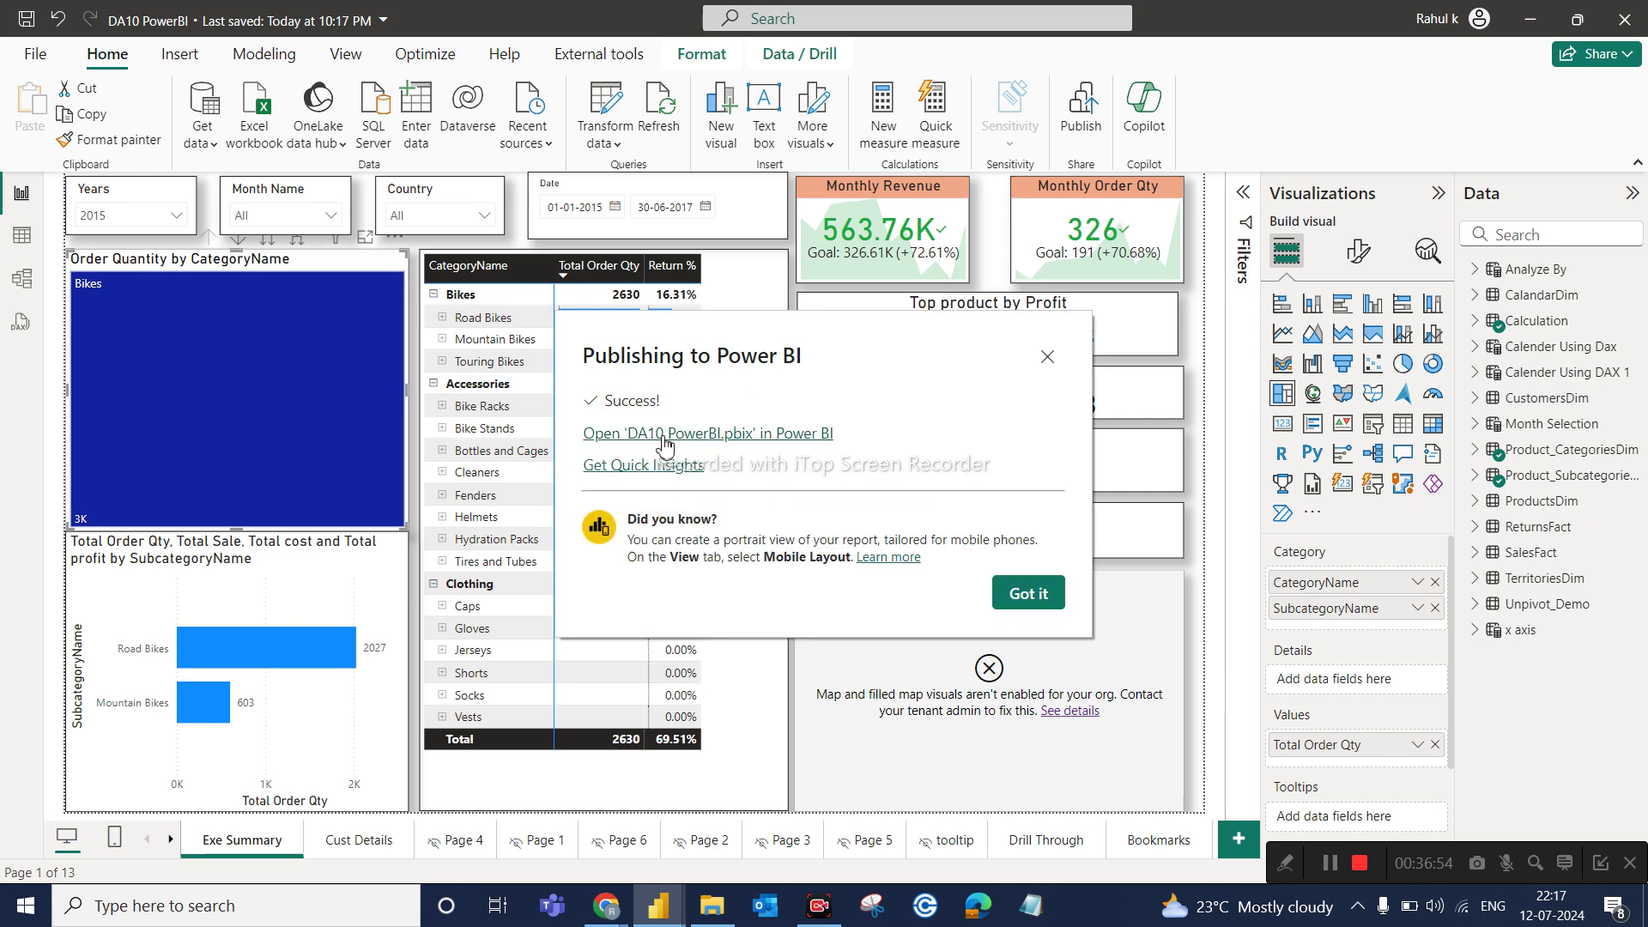
{"action": "left_click", "coordinate": [1034, 592]}
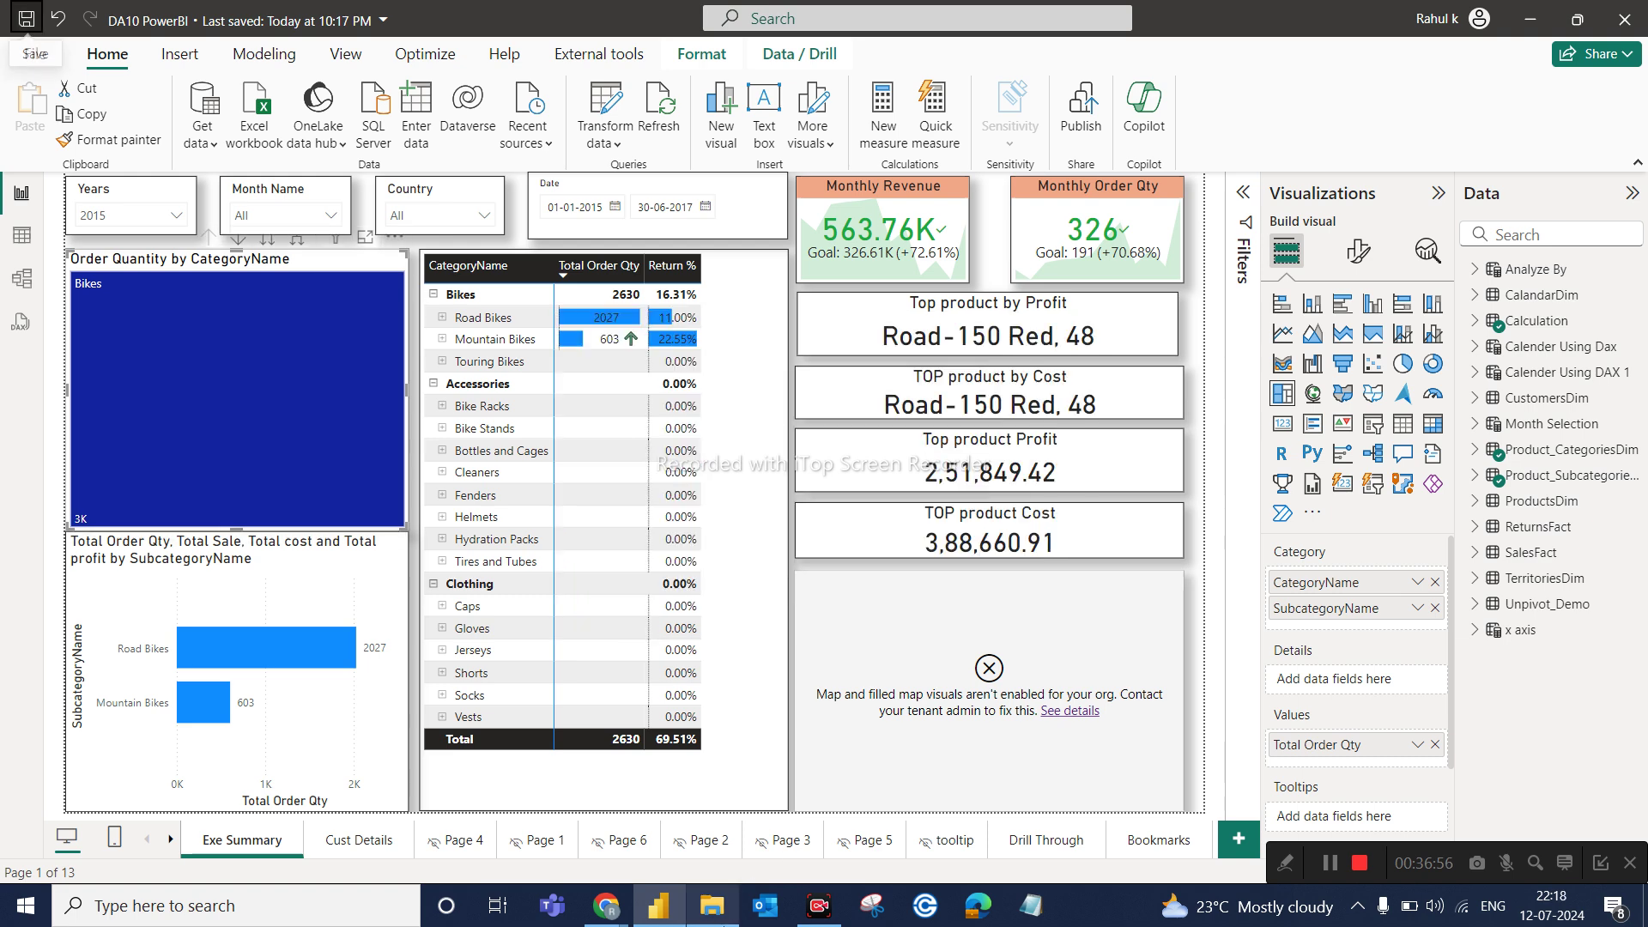
Bring the browser with the published report forward and reload the page.
{"action": "mouse_move", "coordinate": [606, 905]}
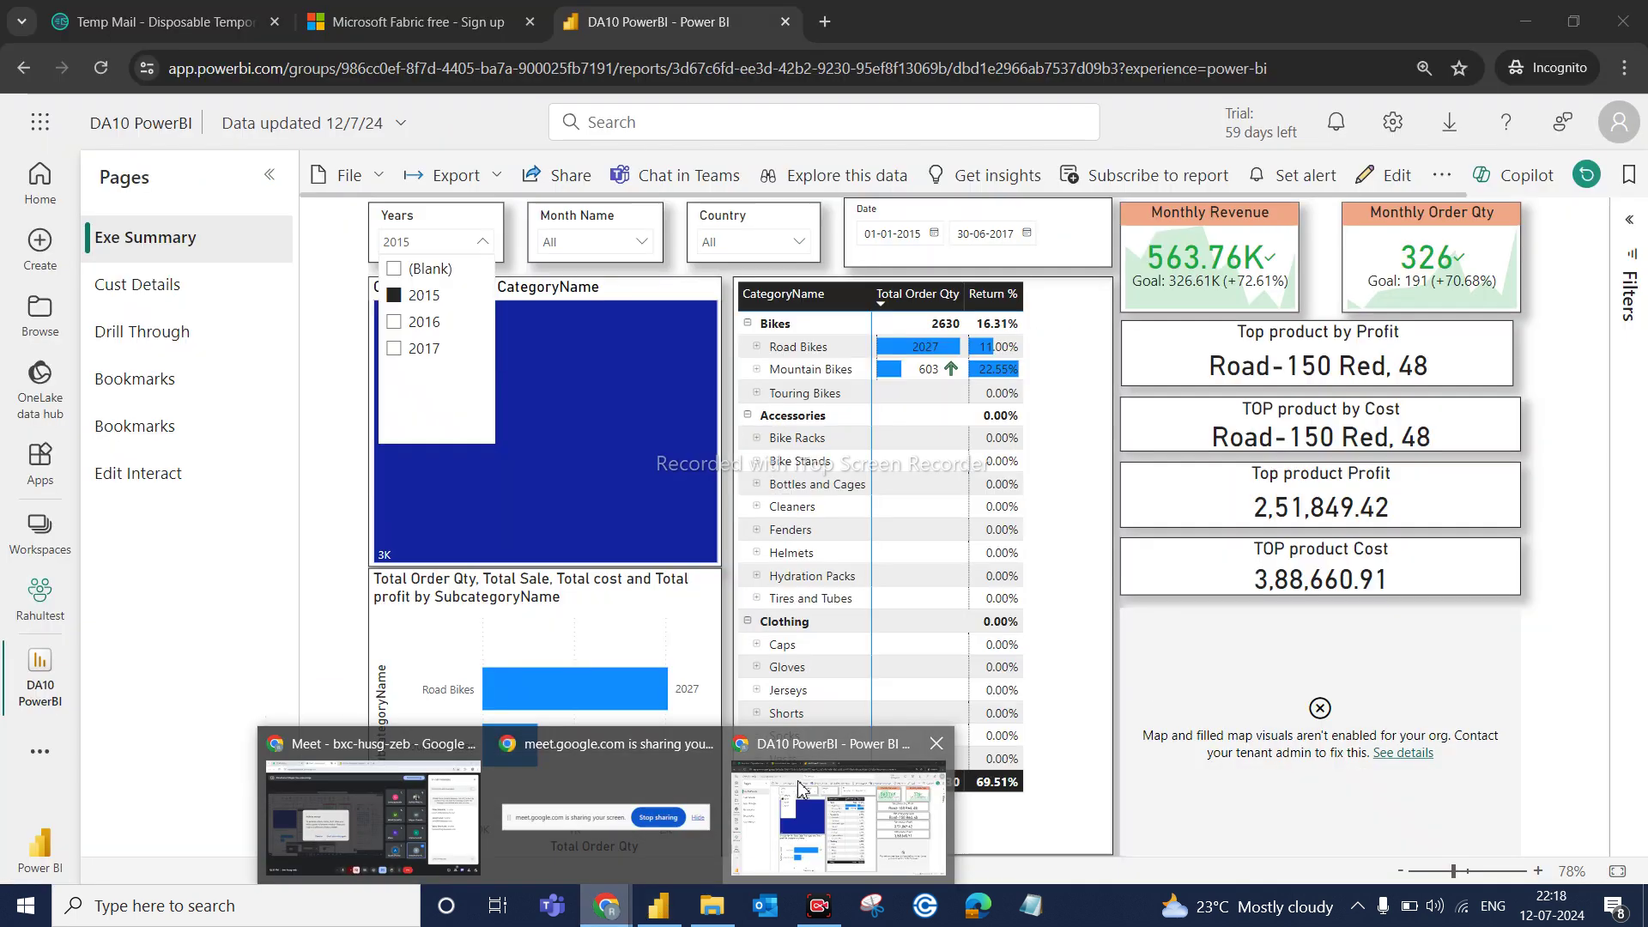
{"action": "left_click", "coordinate": [798, 787]}
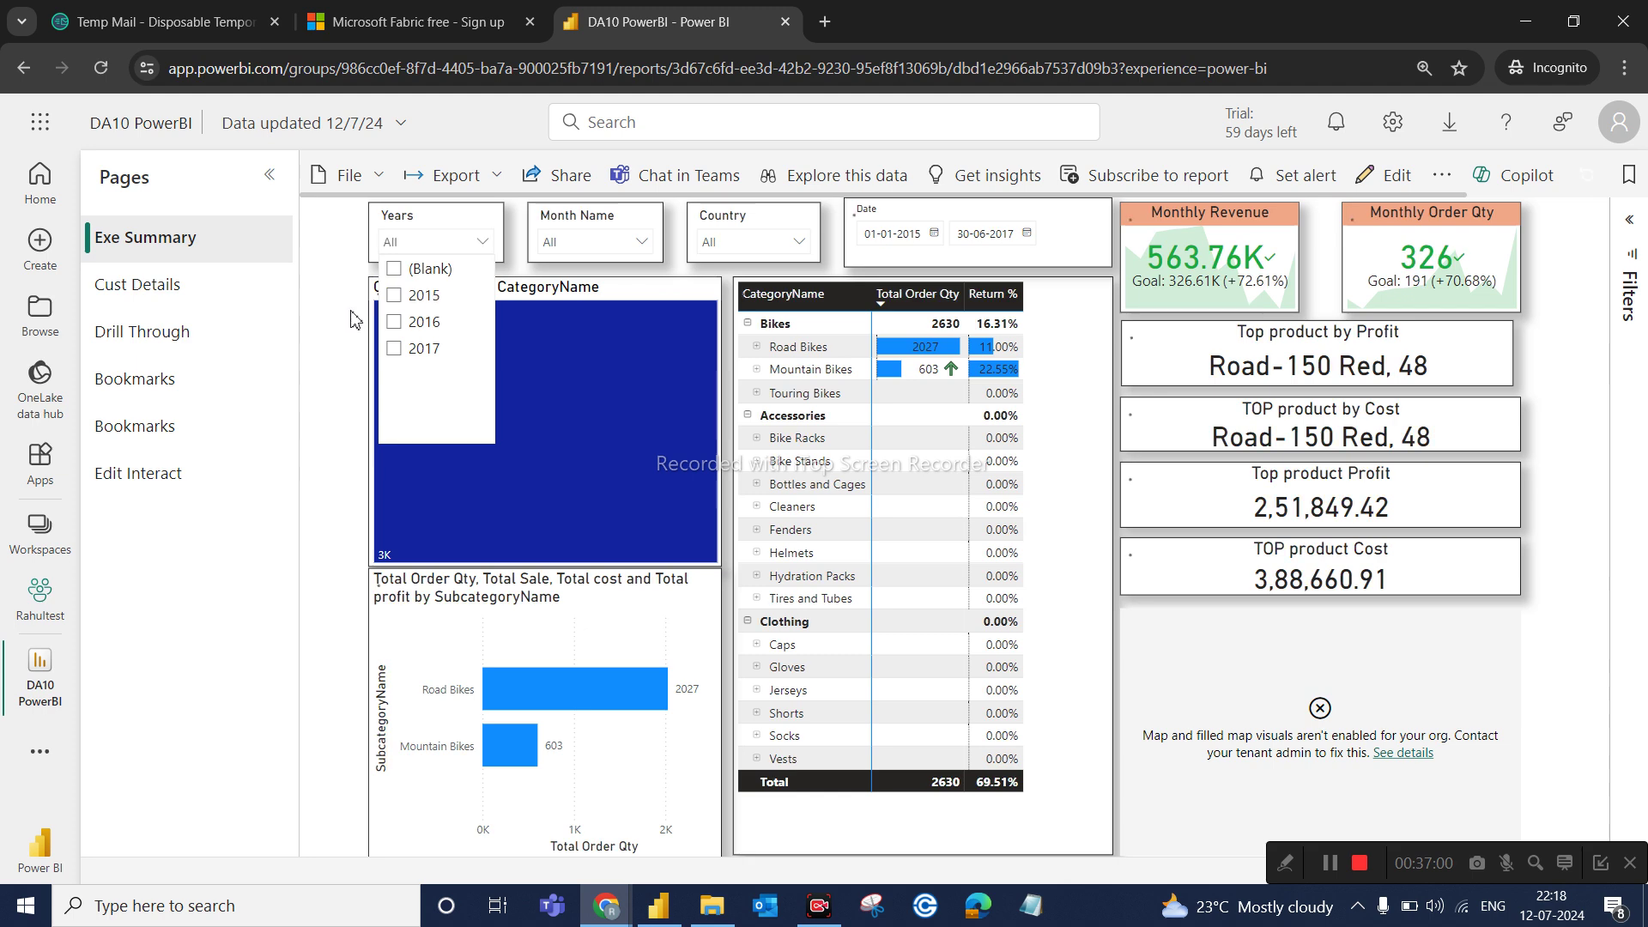
{"action": "left_click", "coordinate": [106, 68]}
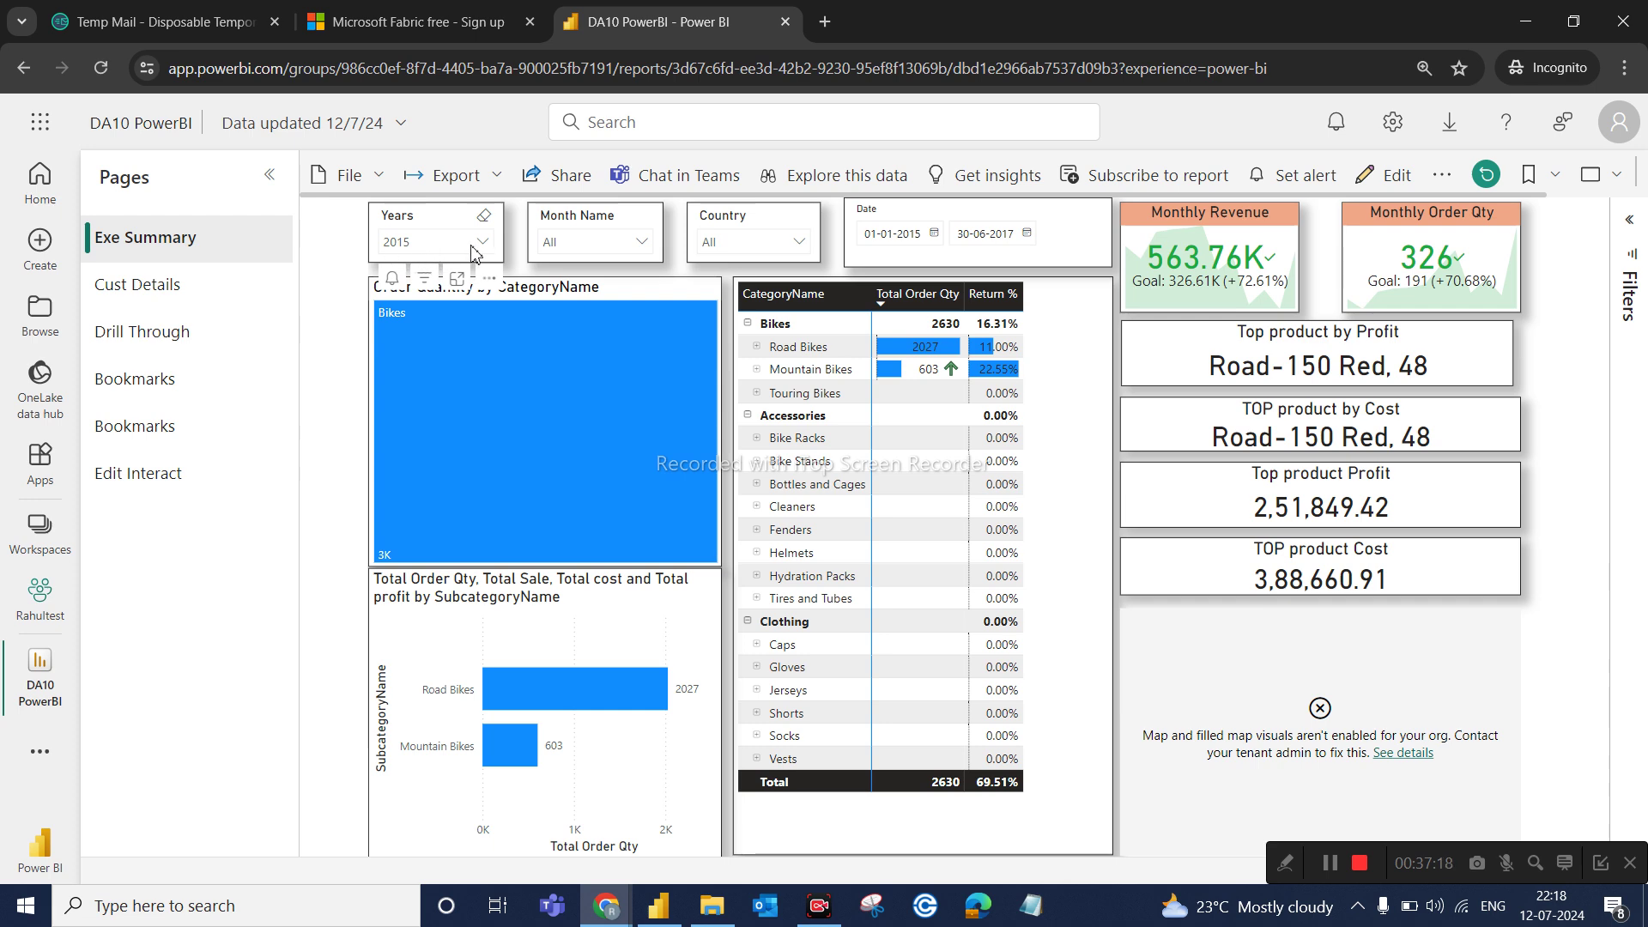
Filter the Years slicer to 2017, then clear it back to All (order quantity 174808).
{"action": "left_click", "coordinate": [472, 245]}
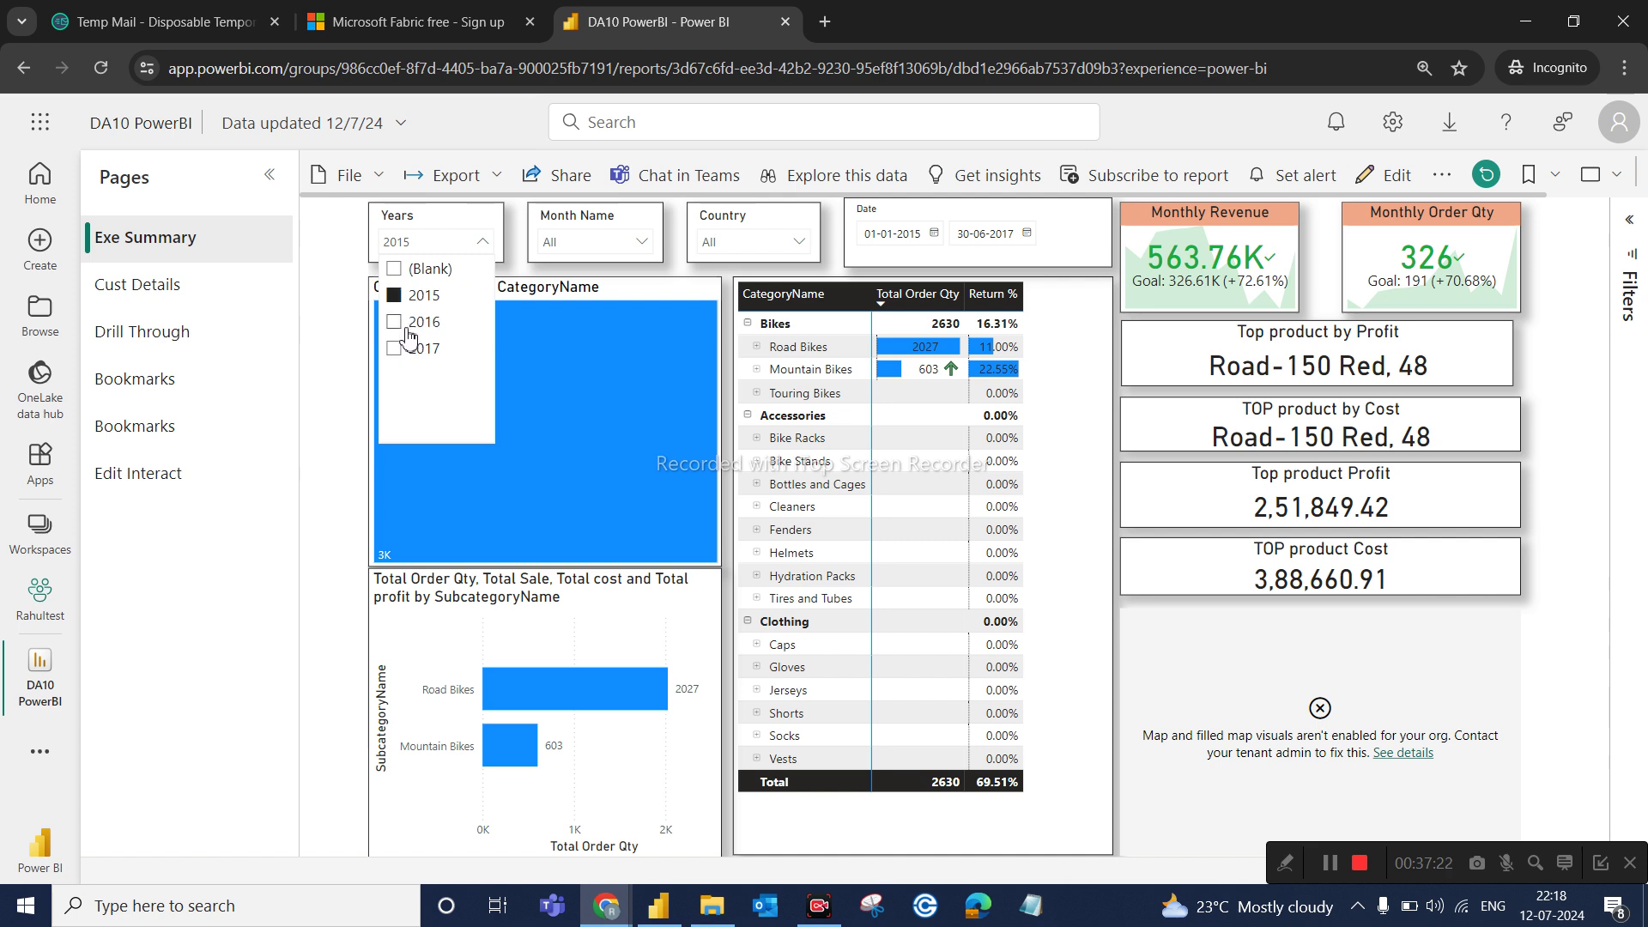
{"action": "left_click", "coordinate": [409, 345]}
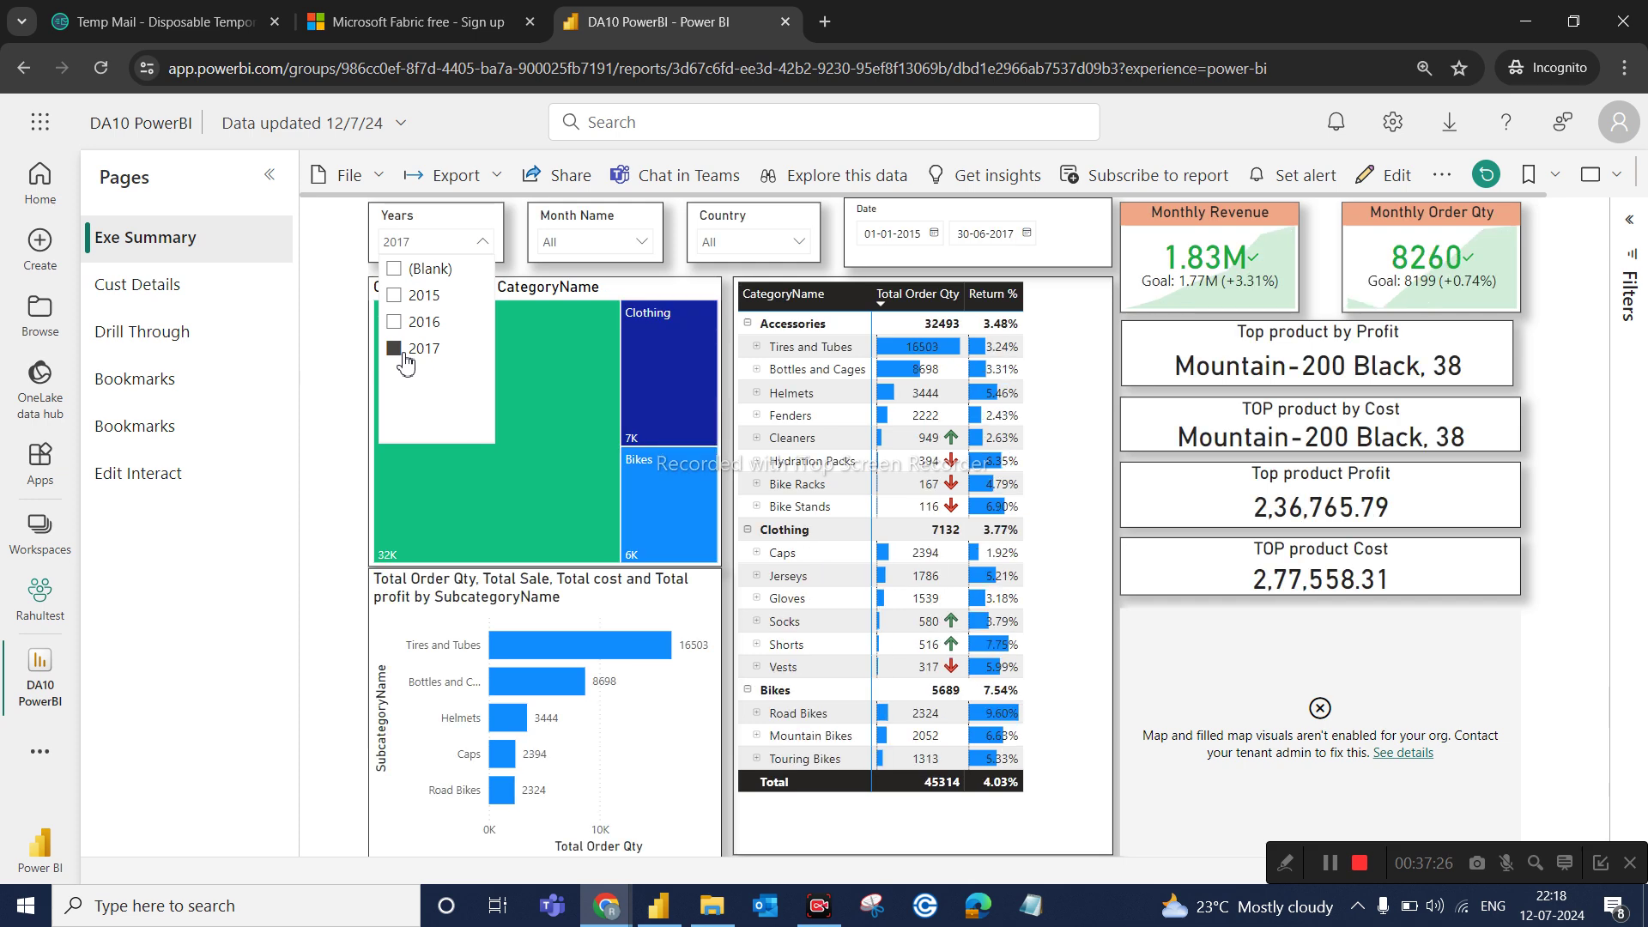
{"action": "left_click", "coordinate": [328, 348]}
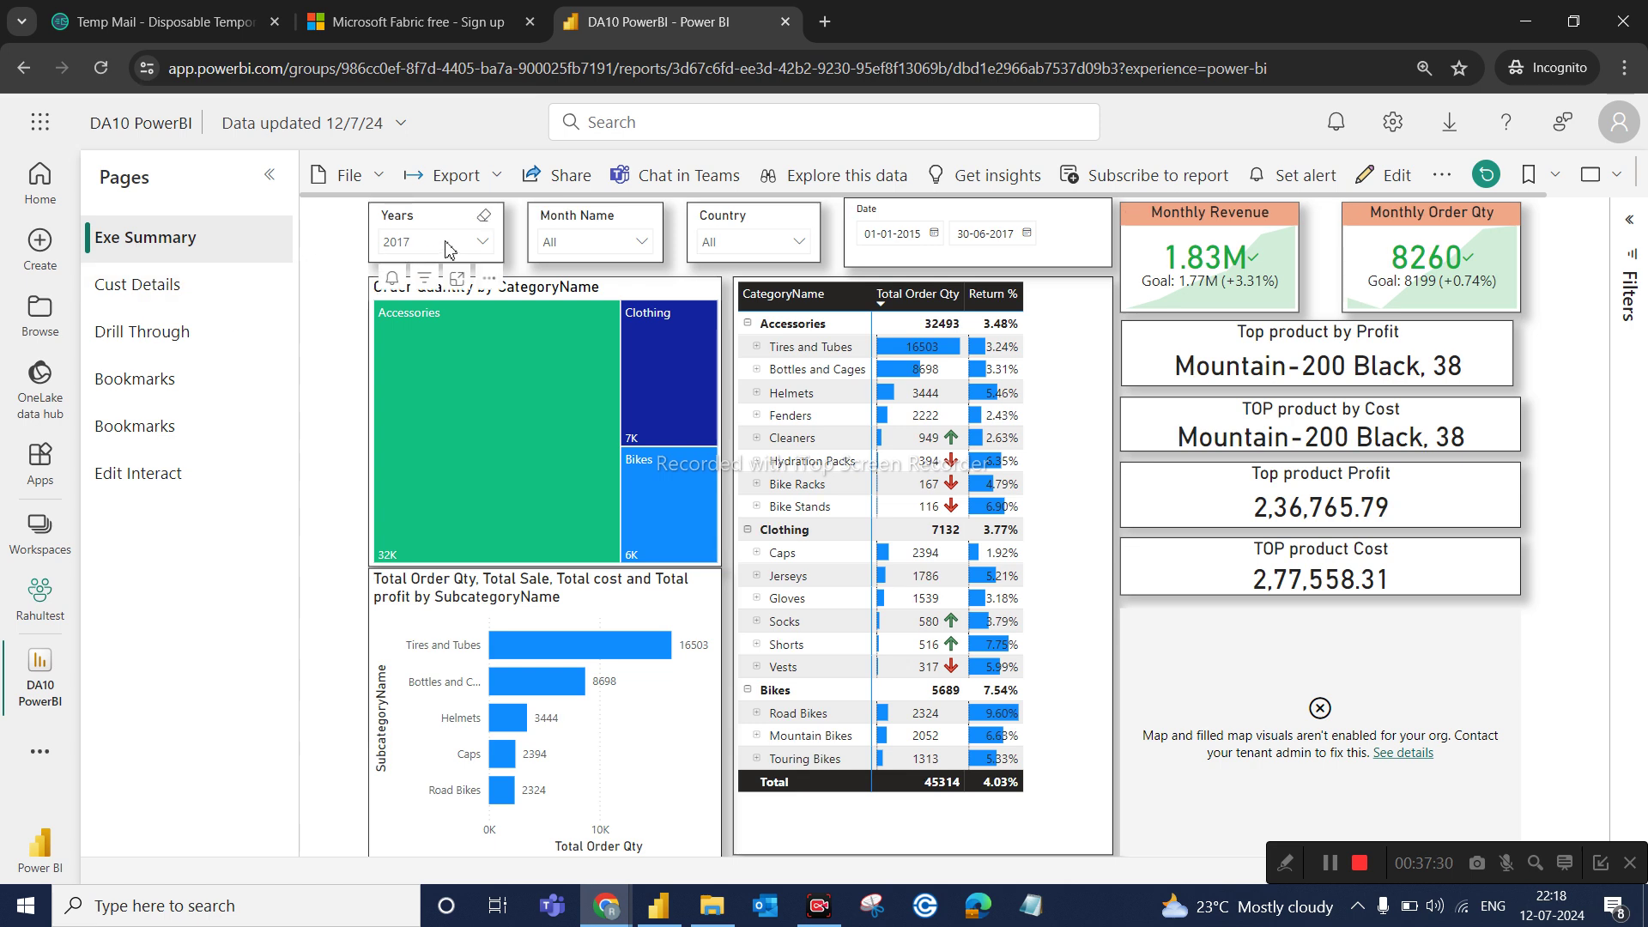
{"action": "left_click", "coordinate": [487, 220]}
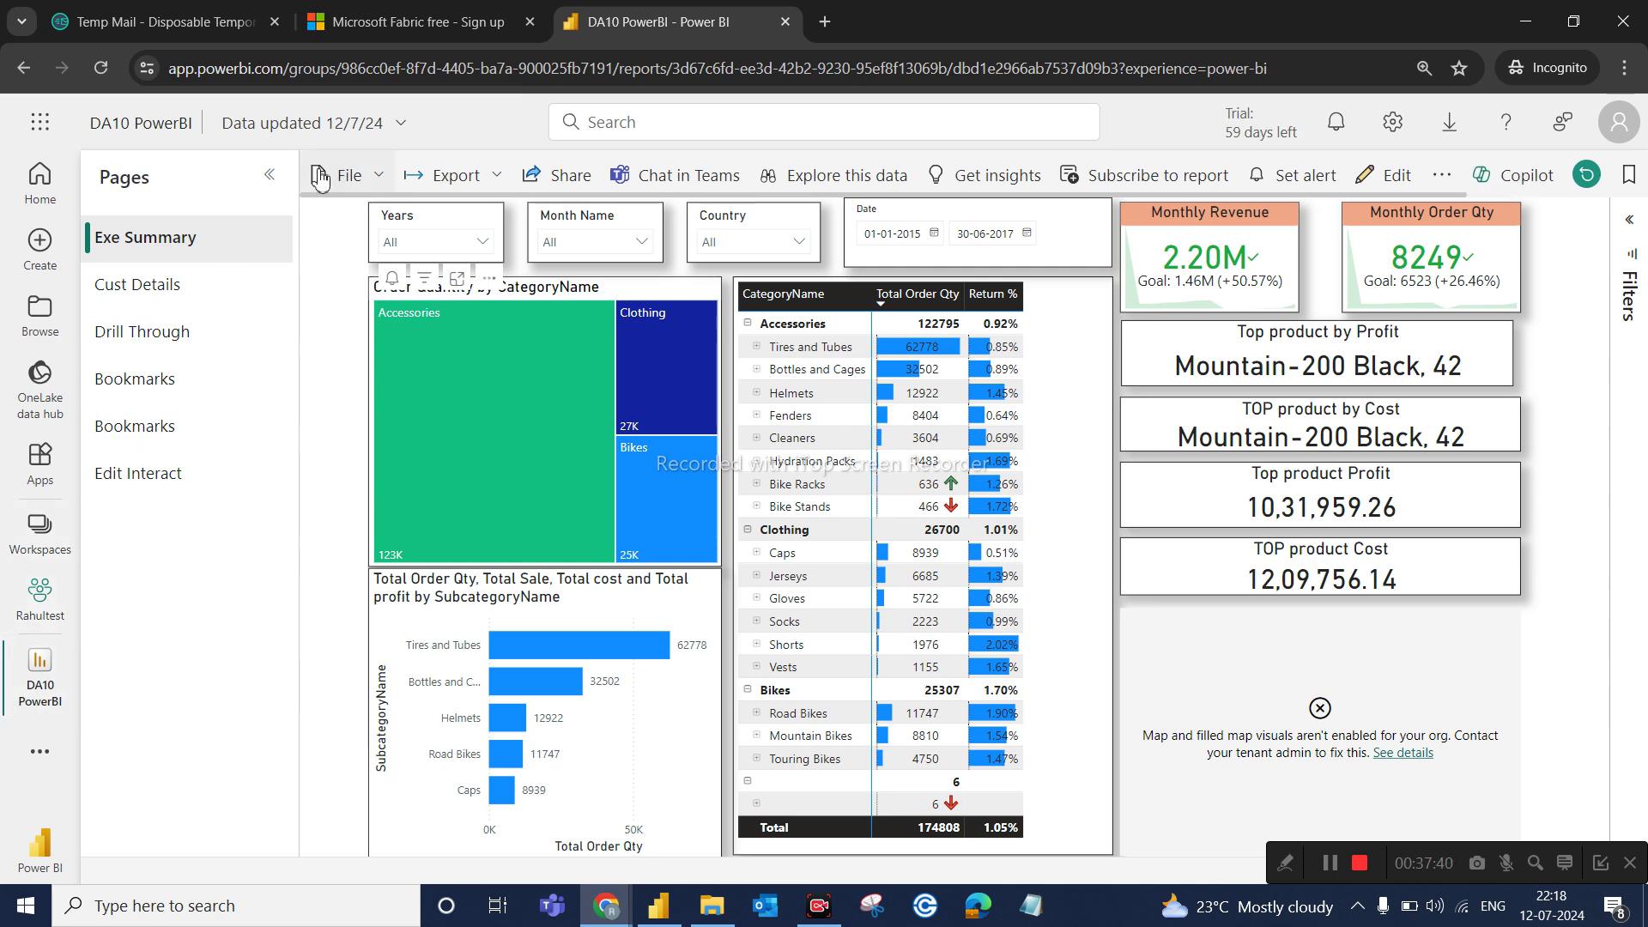
Open the Rahultest workspace from the Workspaces list and bring up its Manage access panel.
{"action": "left_click", "coordinate": [43, 550]}
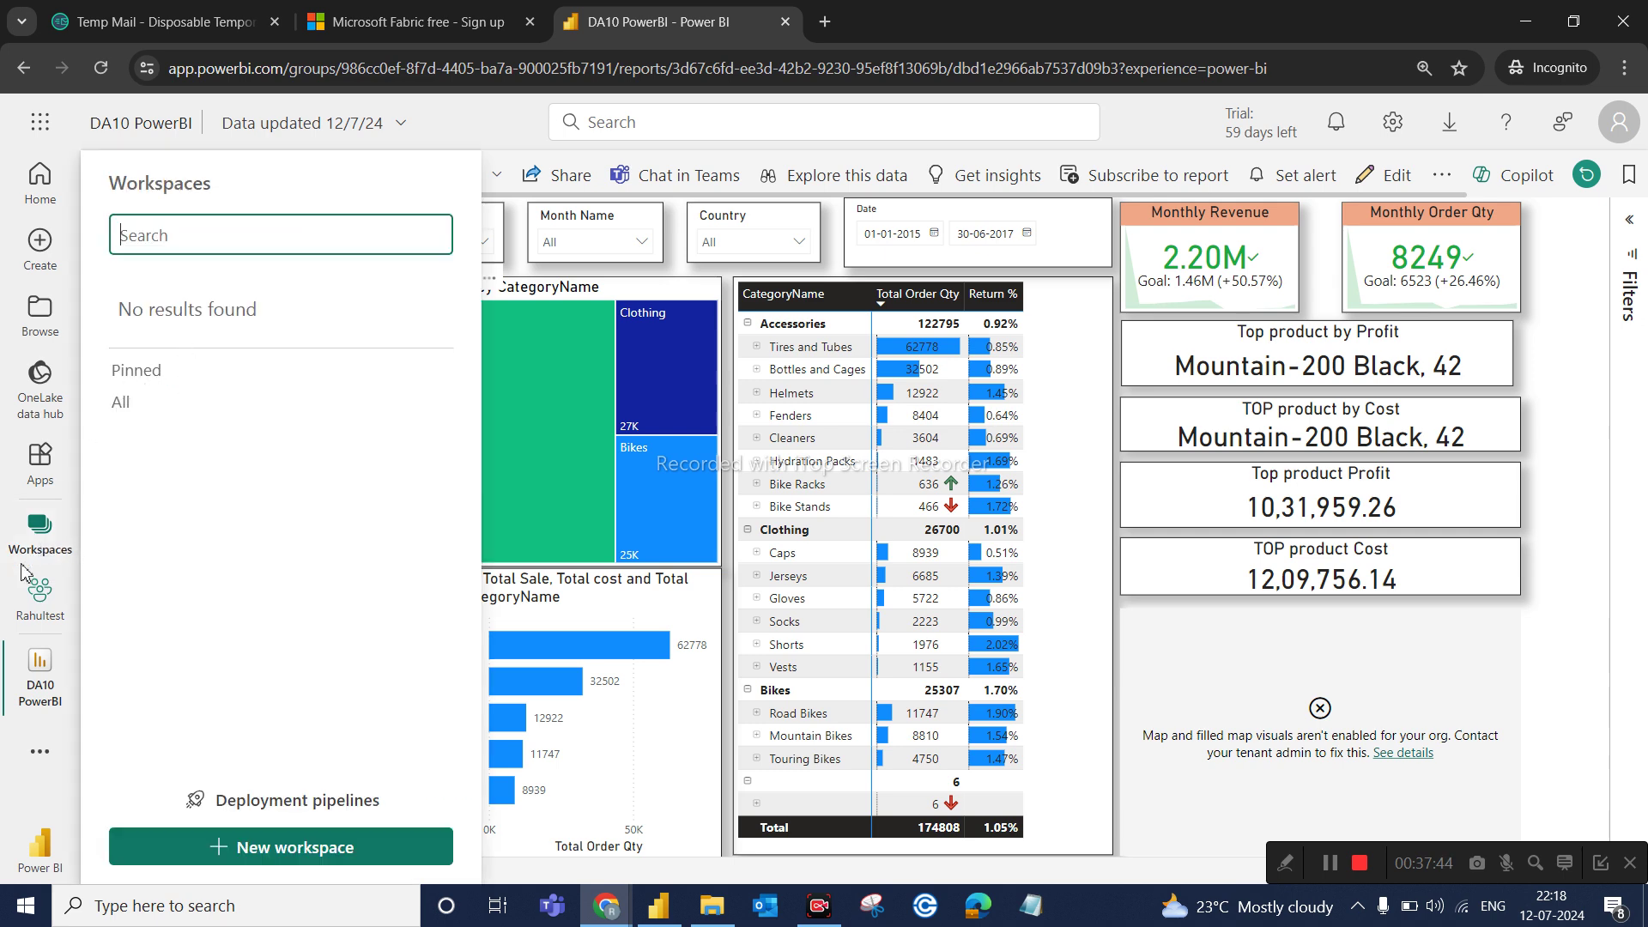
{"action": "left_click", "coordinate": [32, 515]}
{"action": "left_click", "coordinate": [48, 533]}
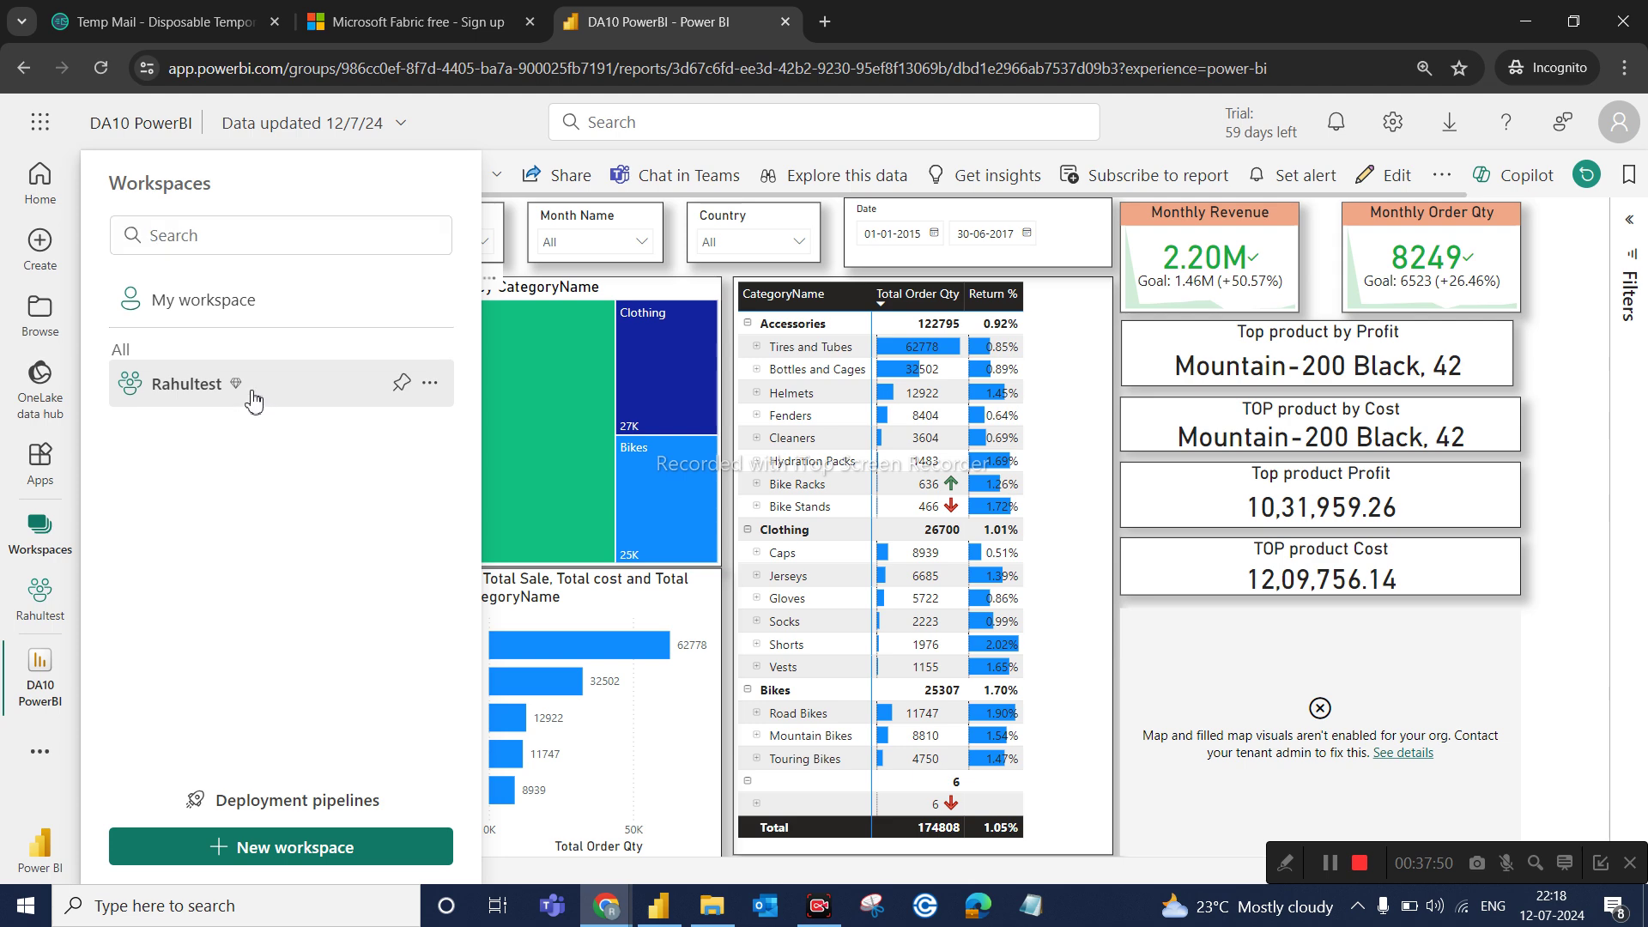
{"action": "left_click", "coordinate": [250, 398]}
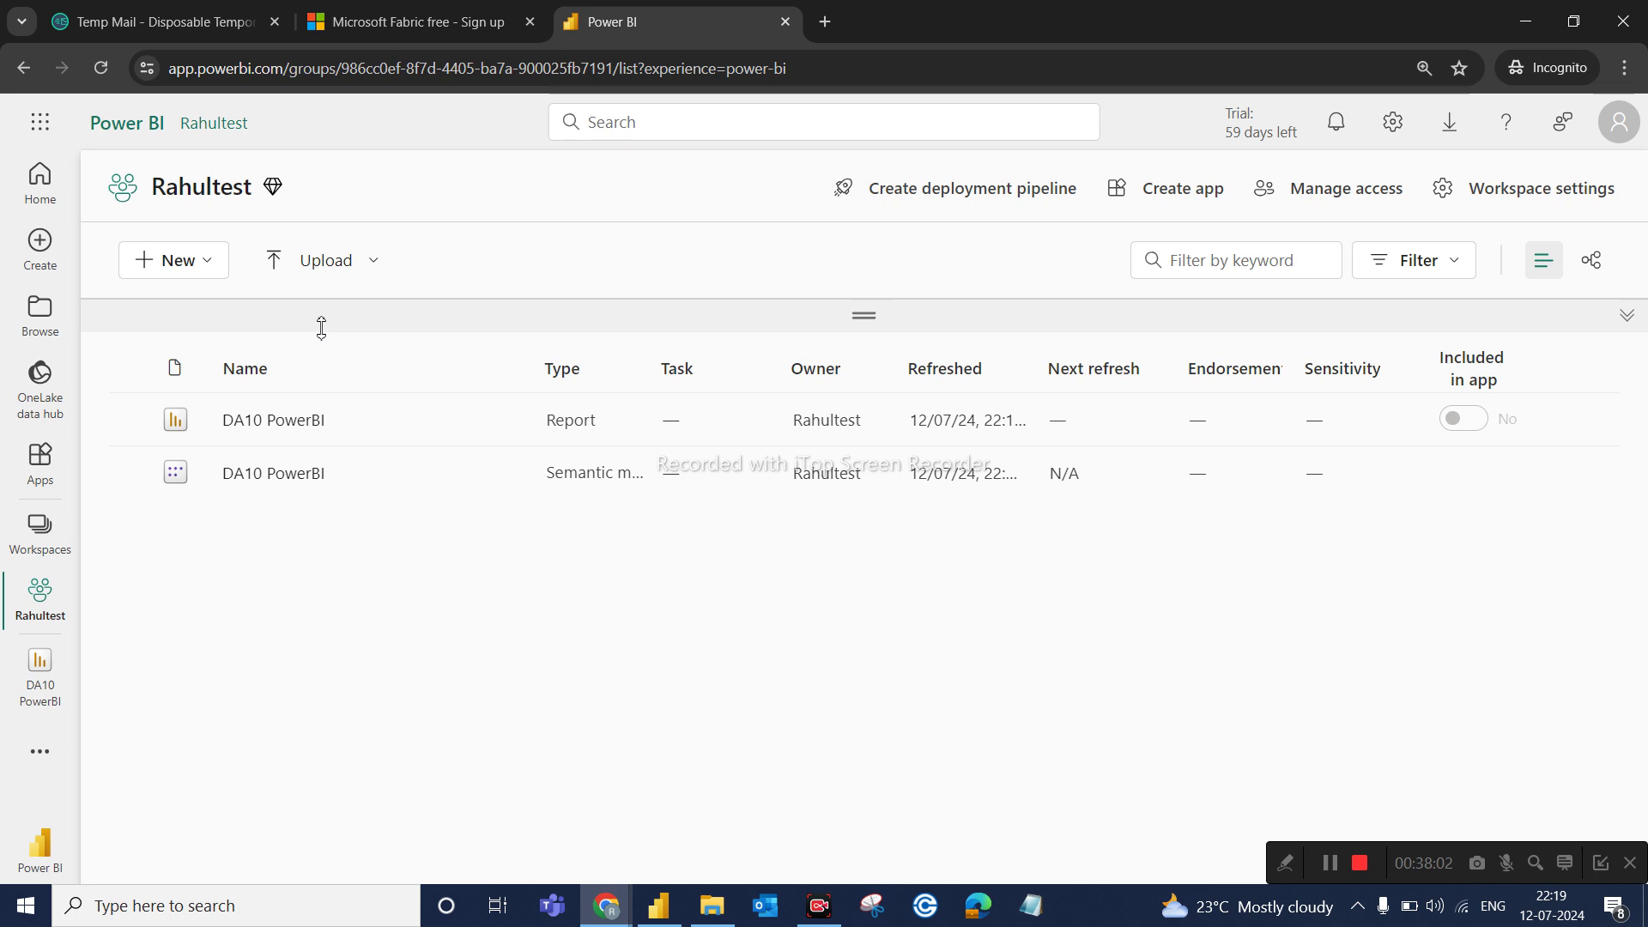
{"action": "left_click", "coordinate": [1371, 185]}
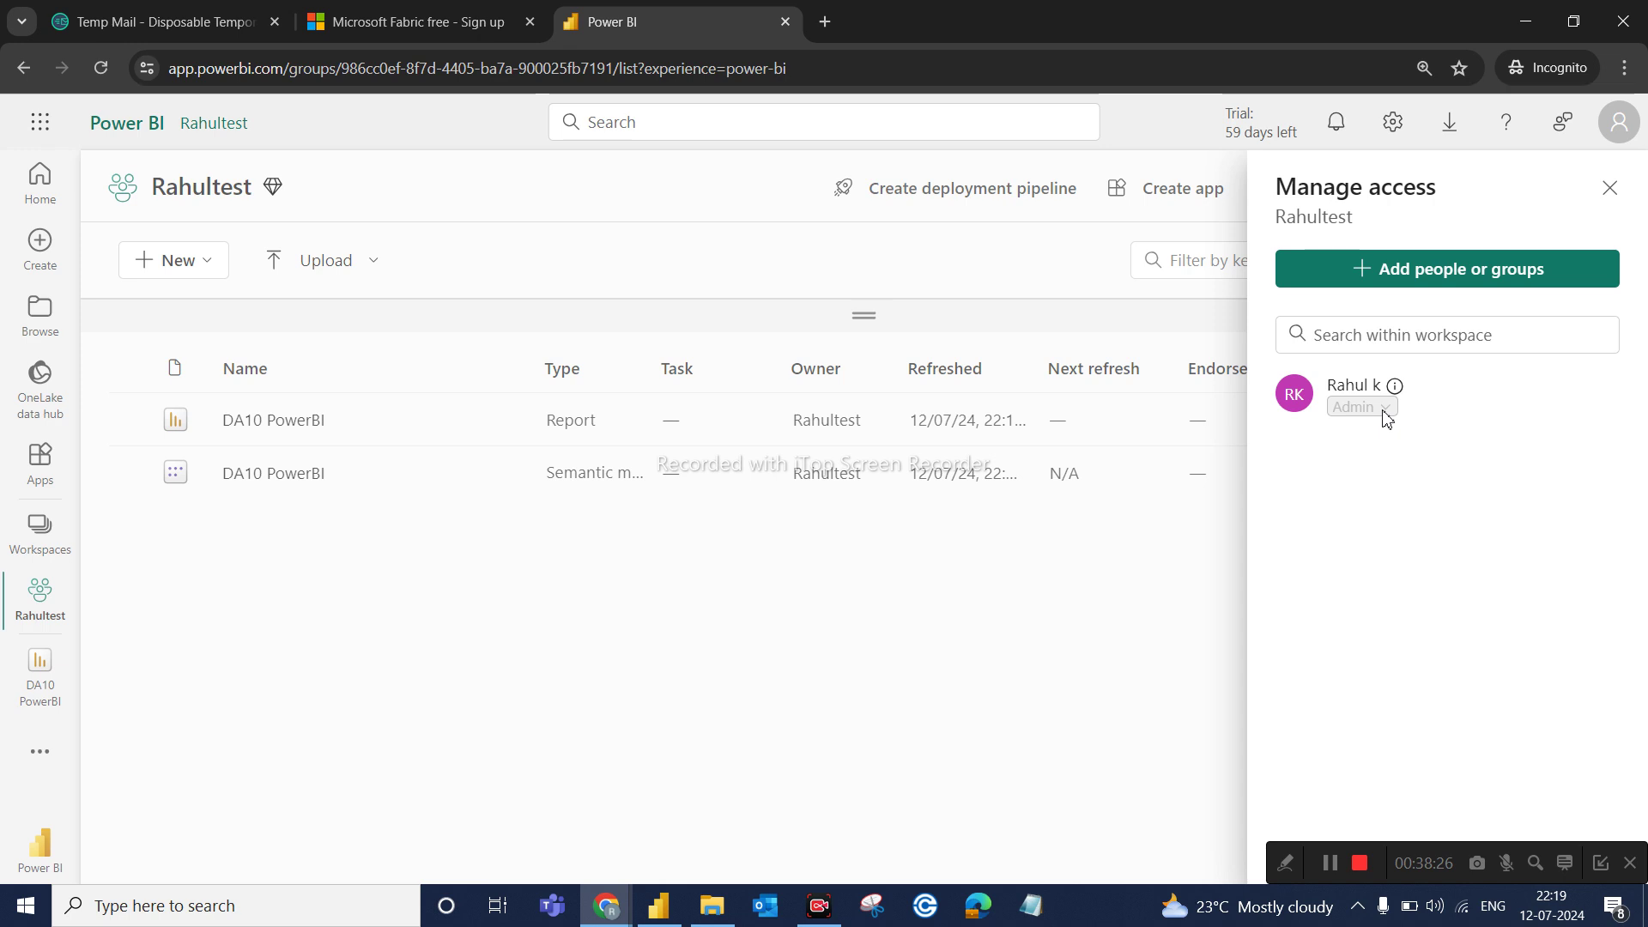
Check the roles offered in the Add people pane, then close it without adding anyone.
{"action": "mouse_move", "coordinate": [1395, 388]}
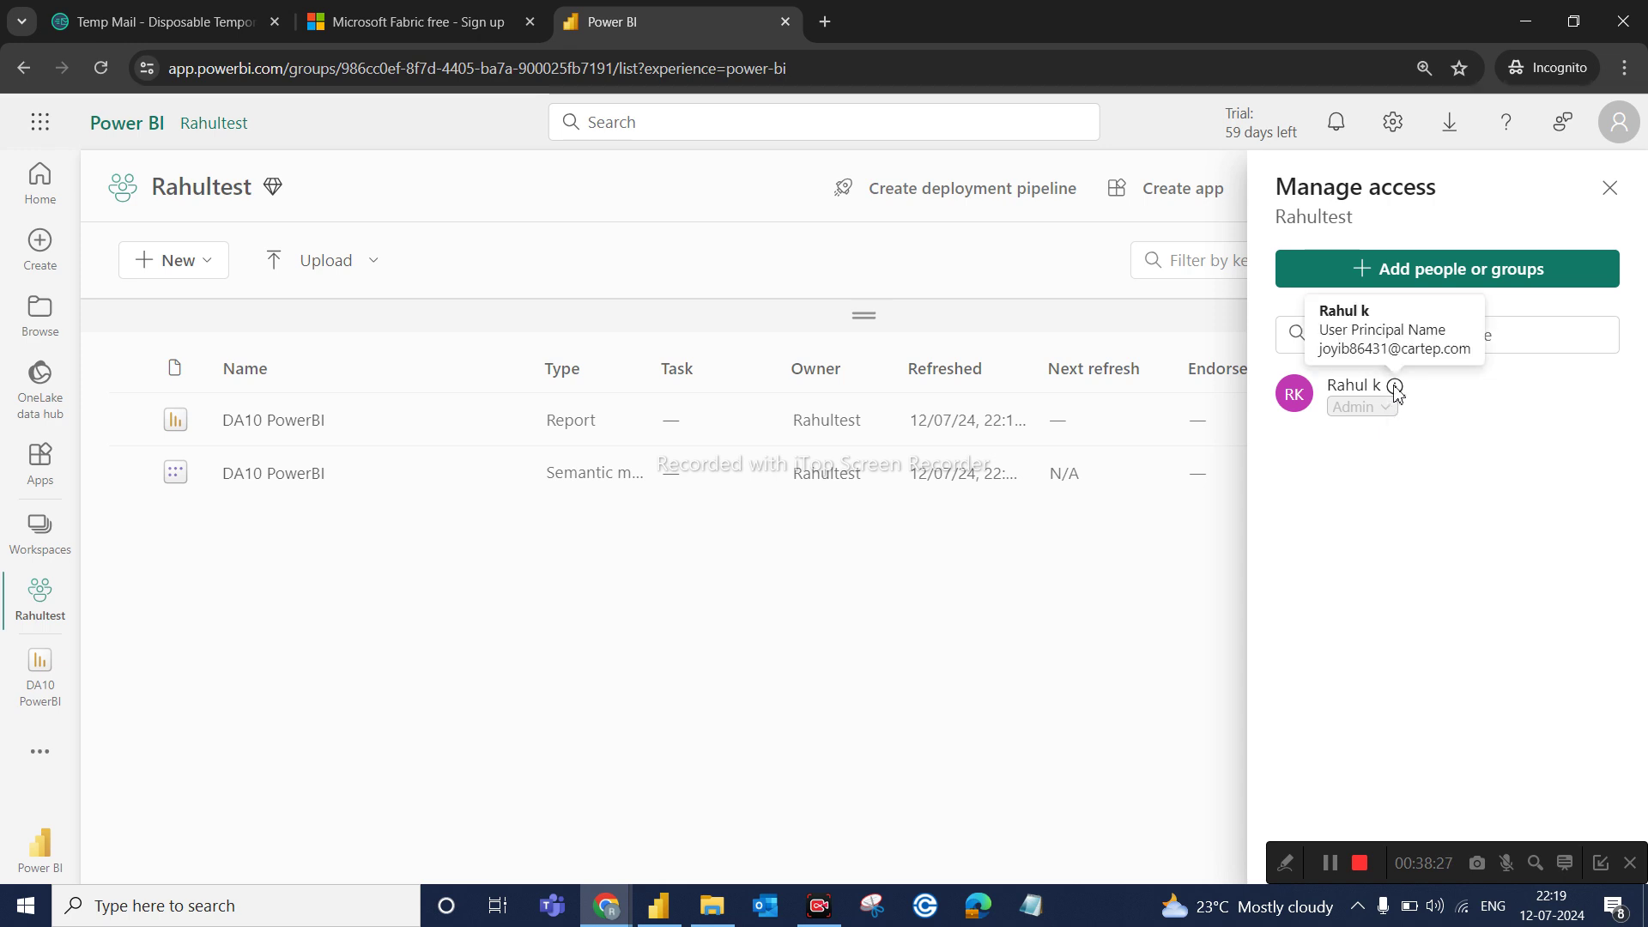
{"action": "left_click", "coordinate": [1407, 276]}
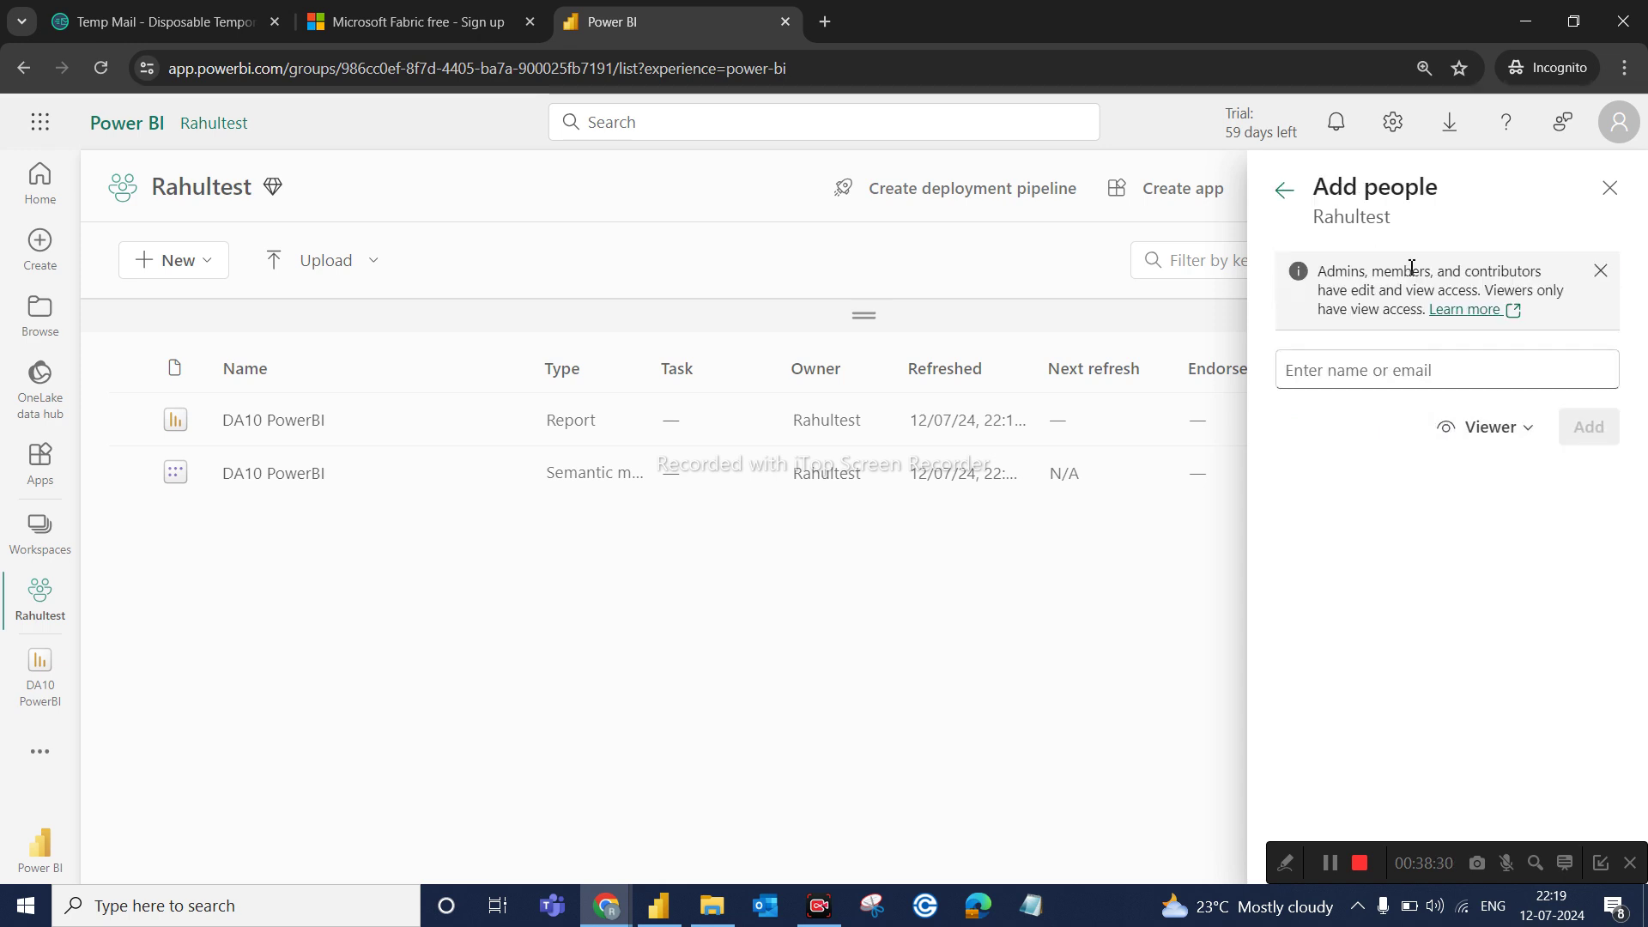
{"action": "left_click", "coordinate": [1531, 429]}
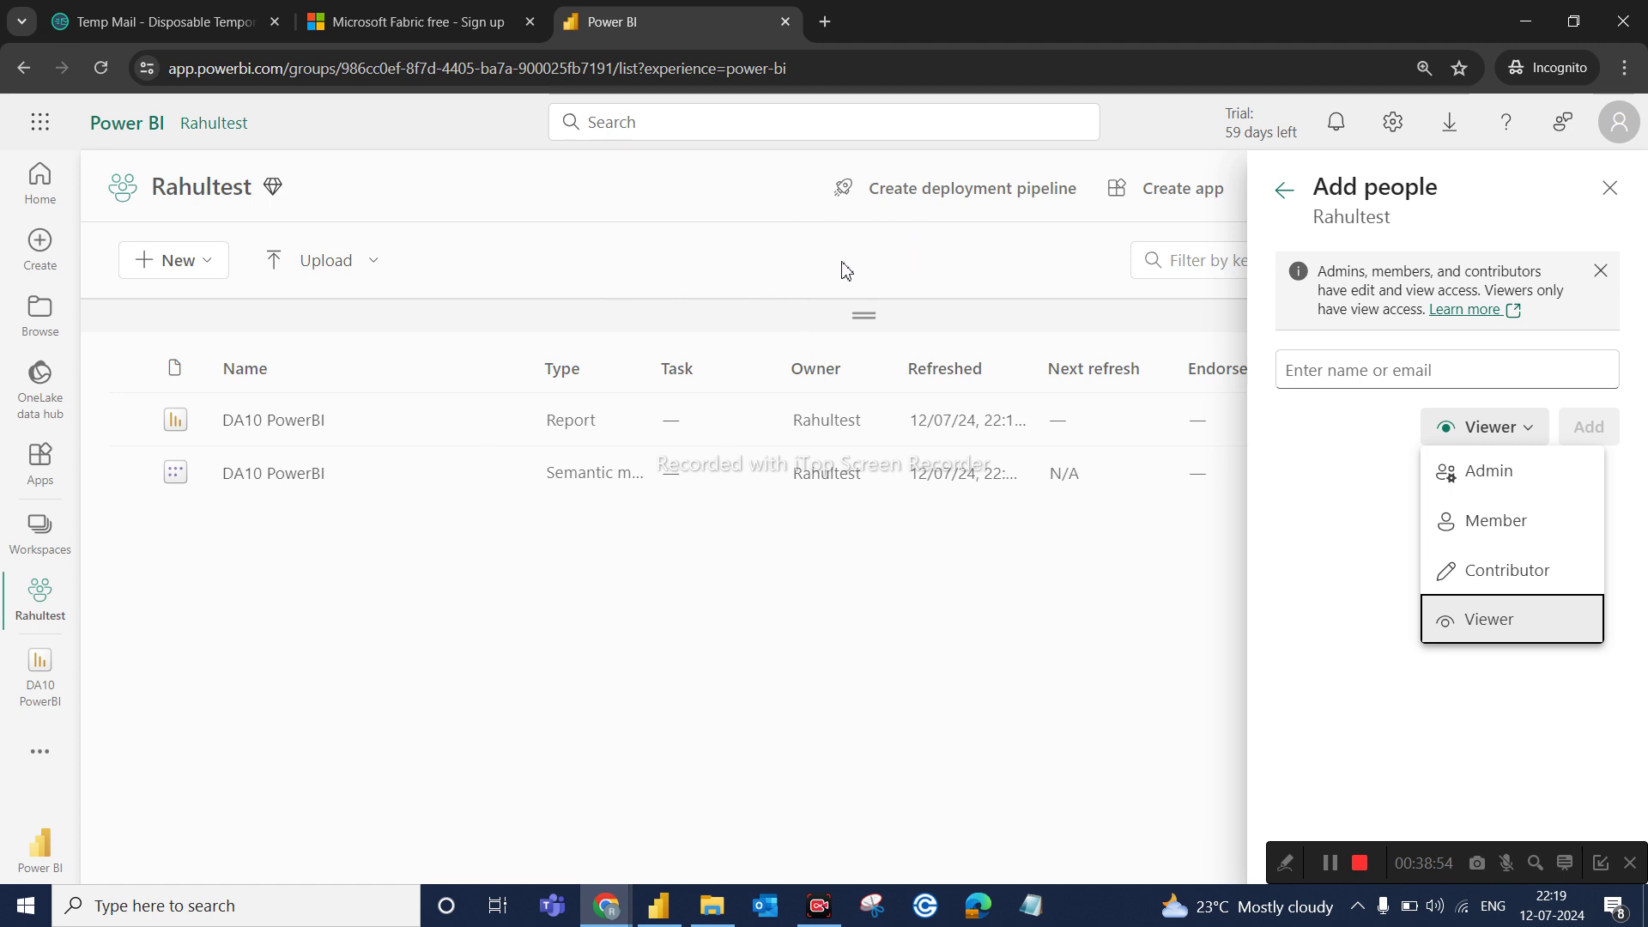
{"action": "left_click", "coordinate": [1328, 378]}
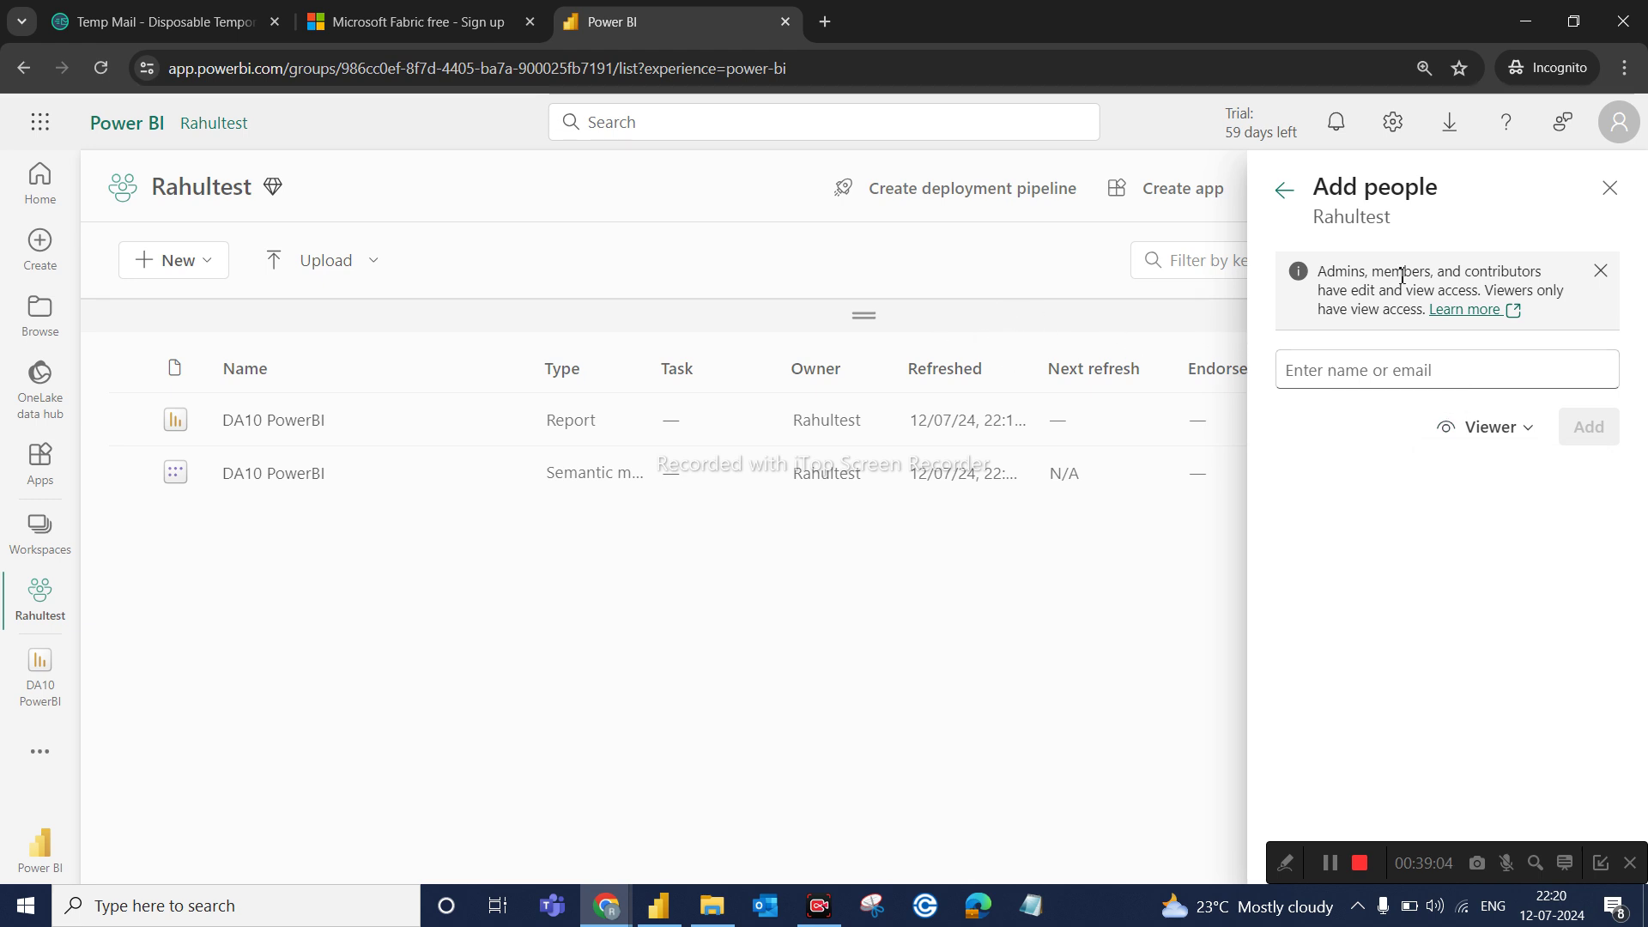
{"action": "left_click", "coordinate": [1607, 188]}
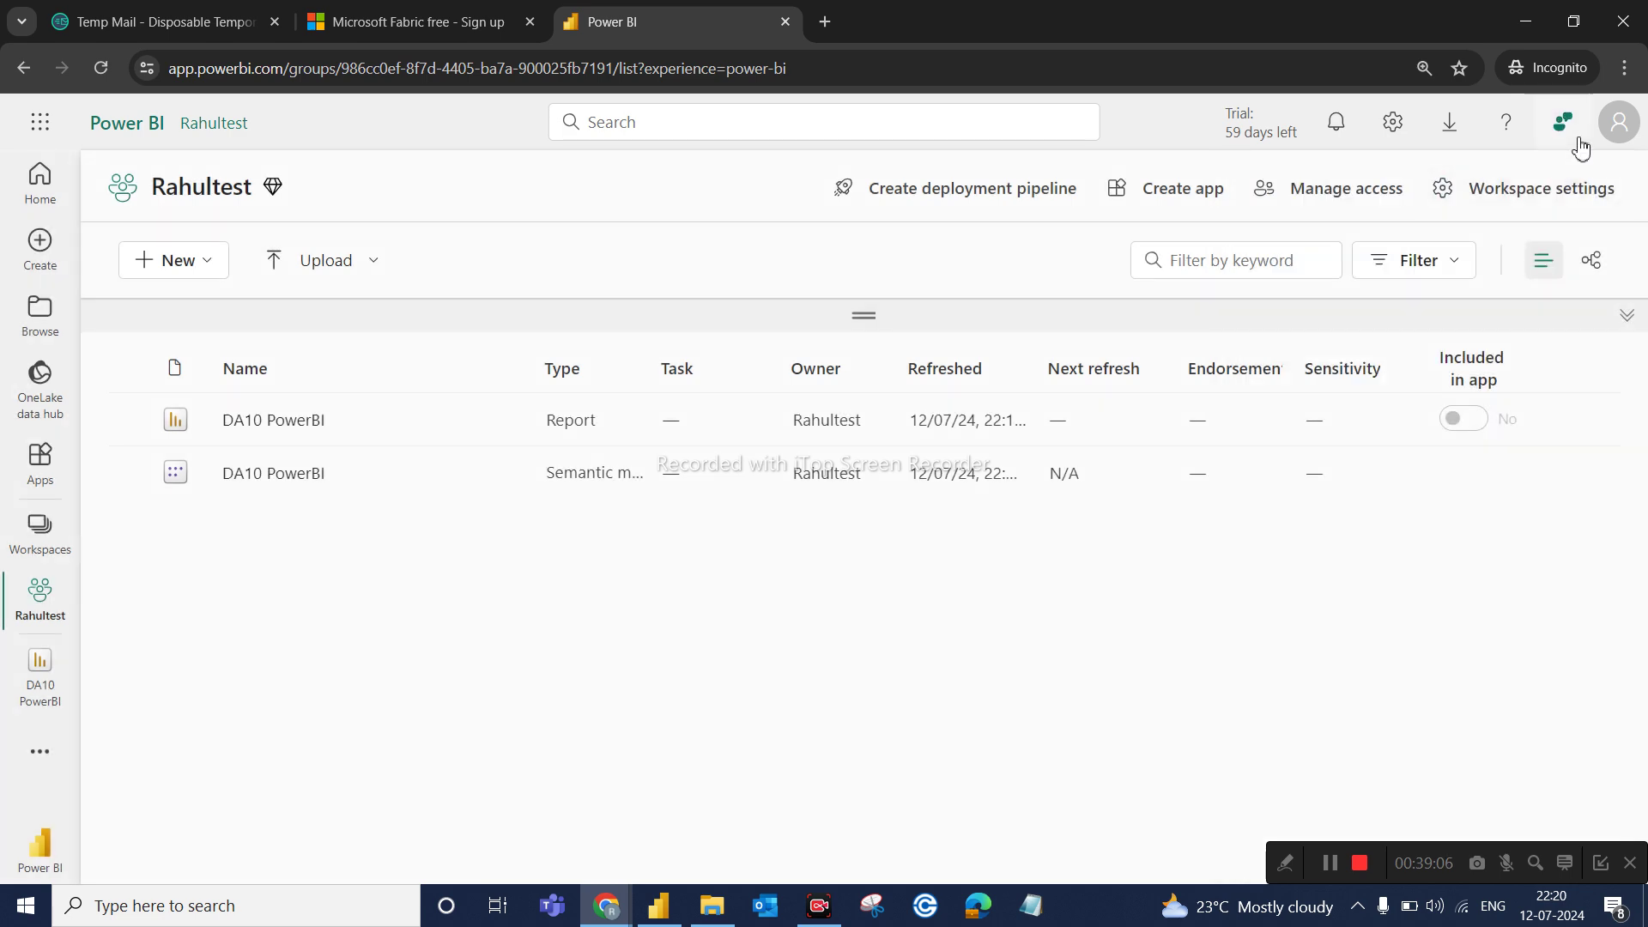
{"action": "left_click", "coordinate": [1618, 124]}
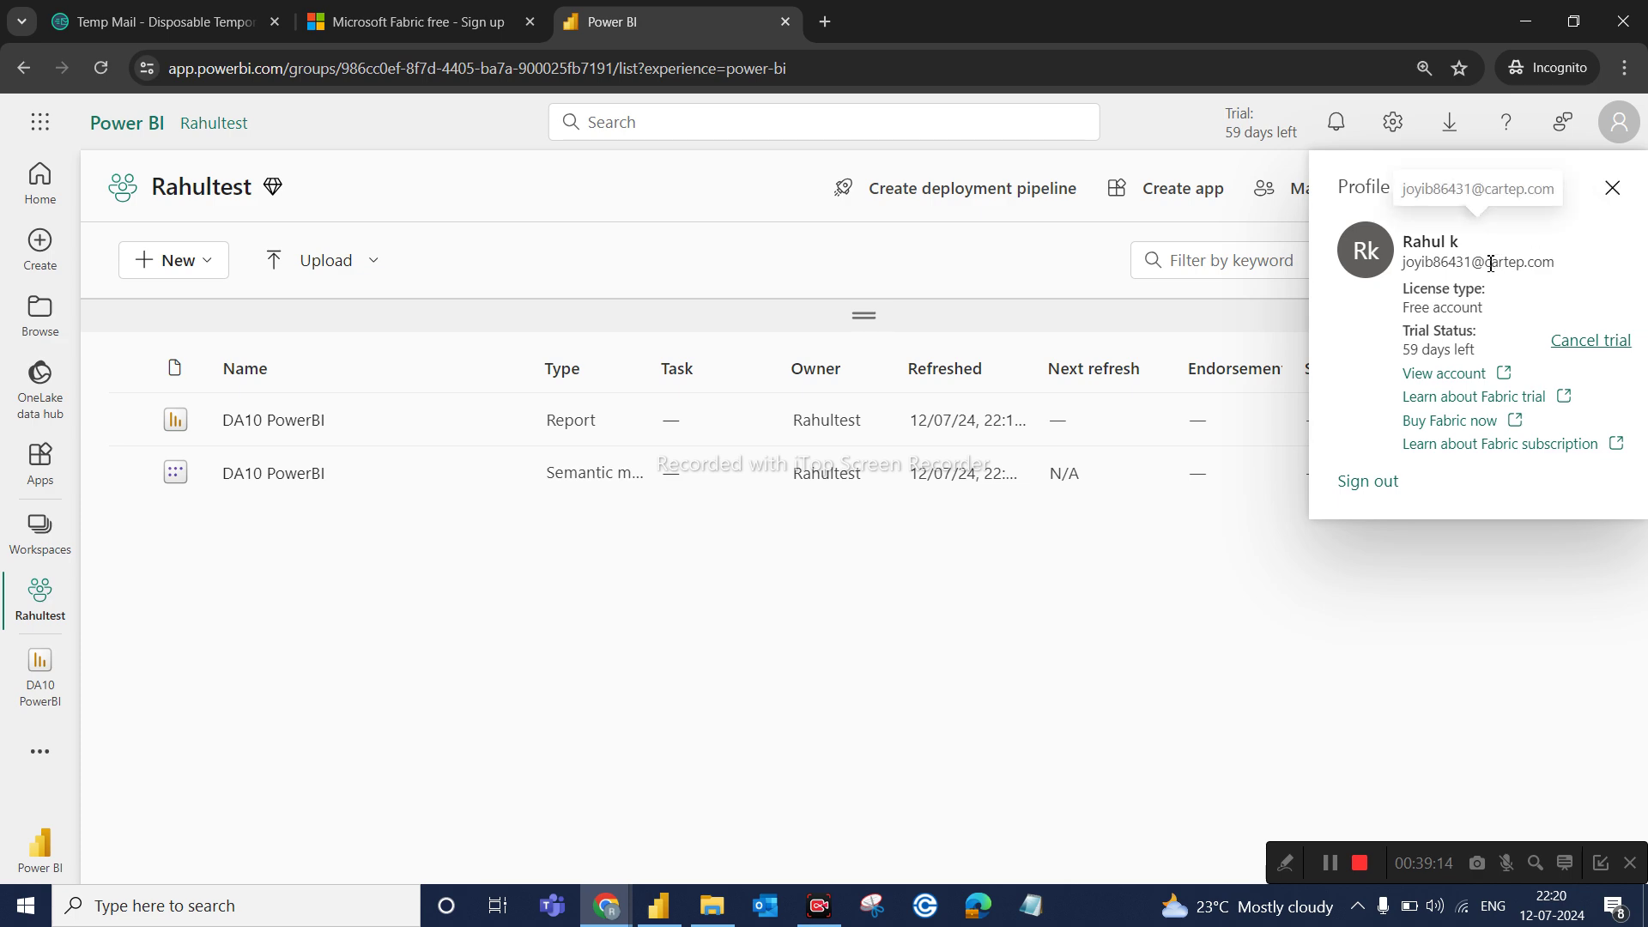
{"action": "left_click", "coordinate": [1613, 189]}
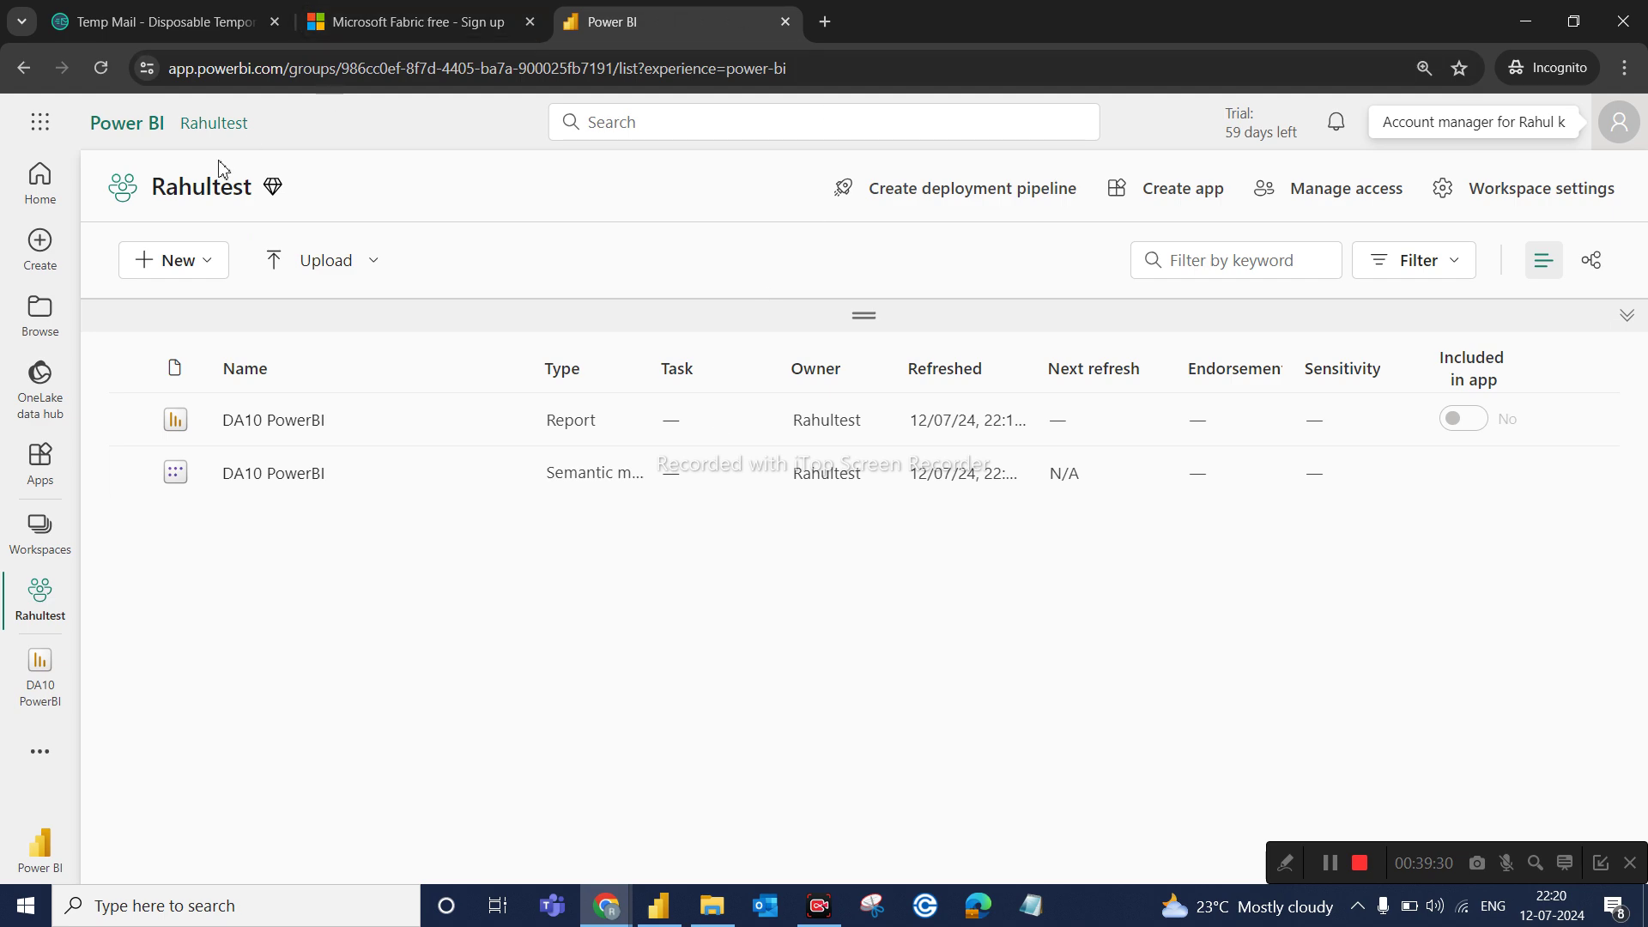
{"action": "left_click", "coordinate": [43, 545]}
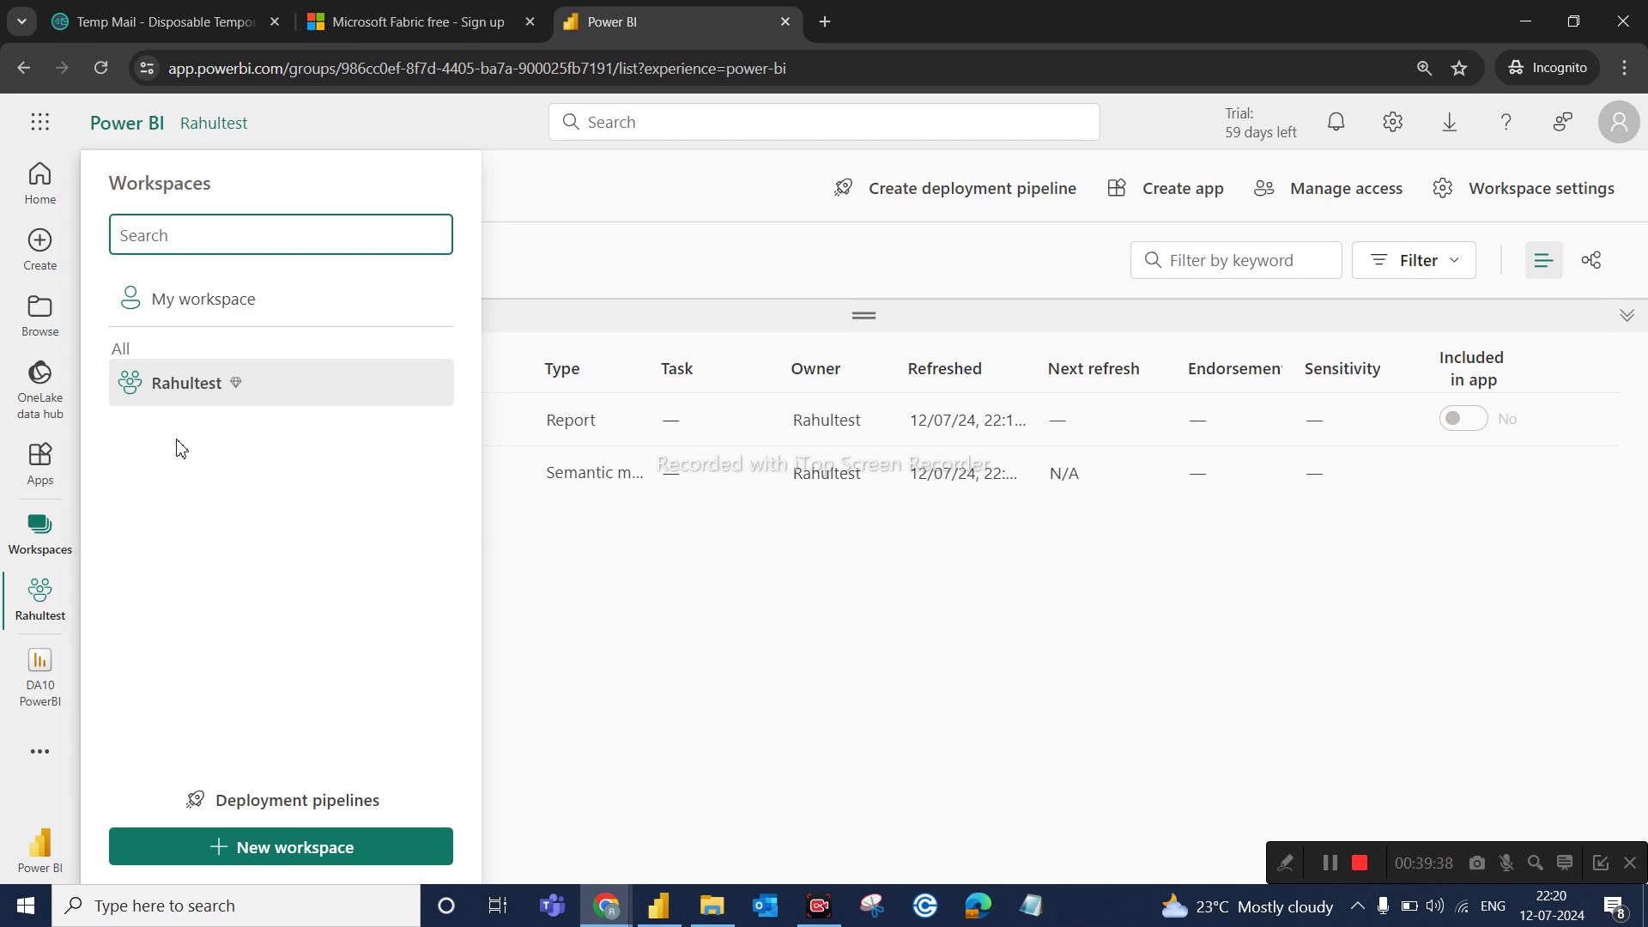
{"action": "left_click", "coordinate": [237, 453]}
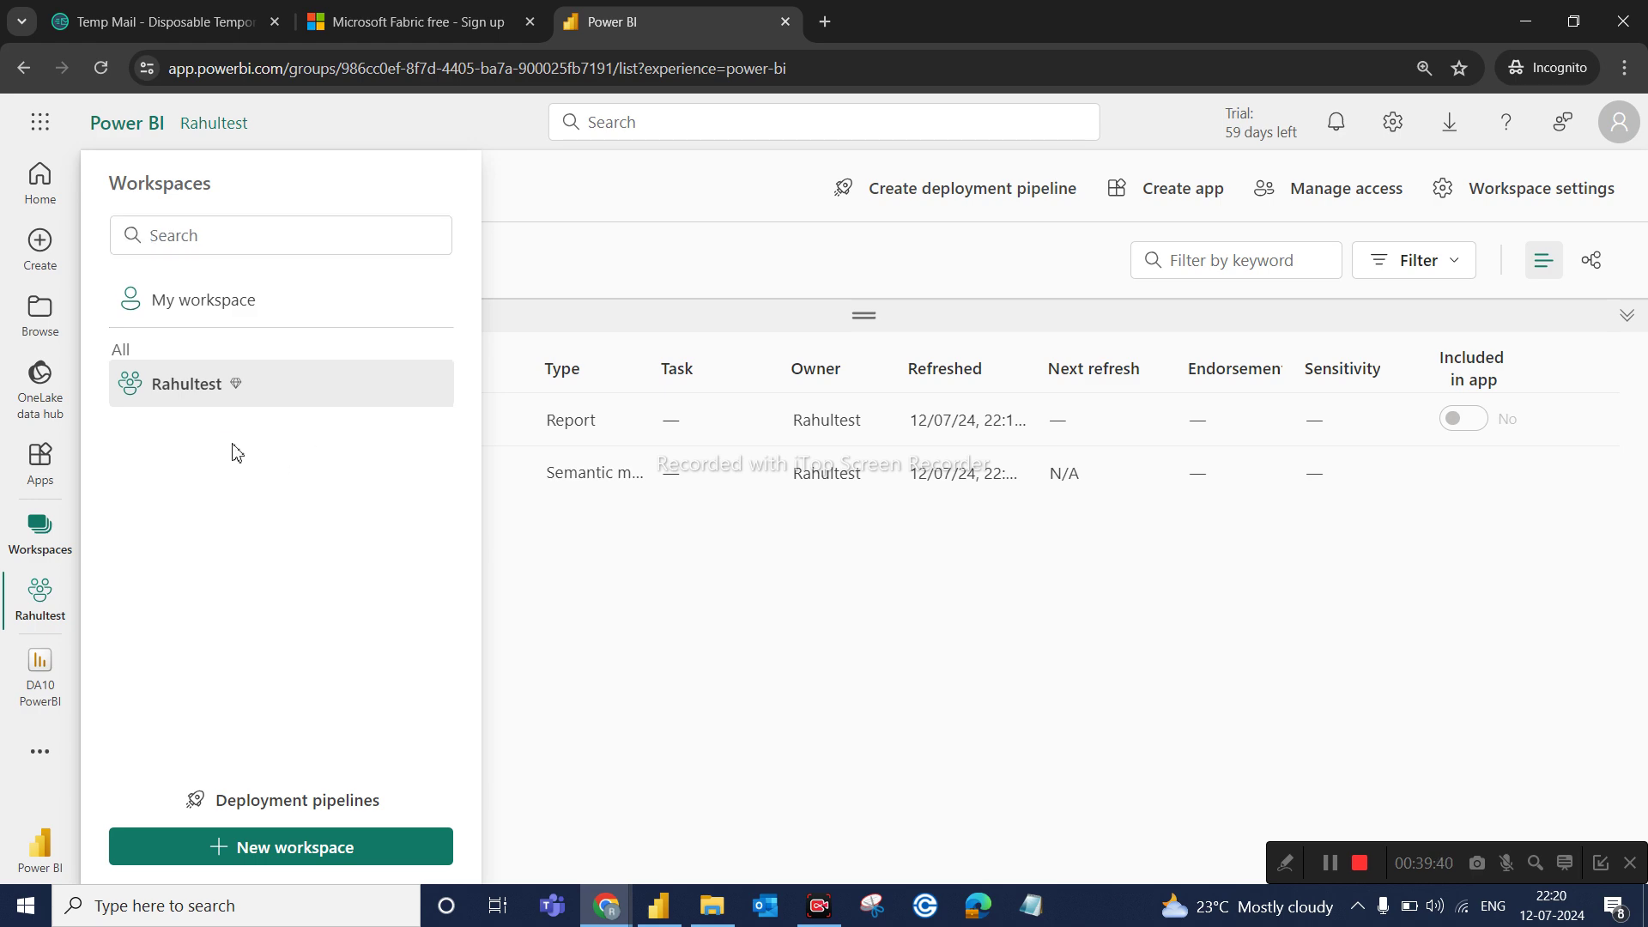
{"action": "left_click", "coordinate": [710, 578]}
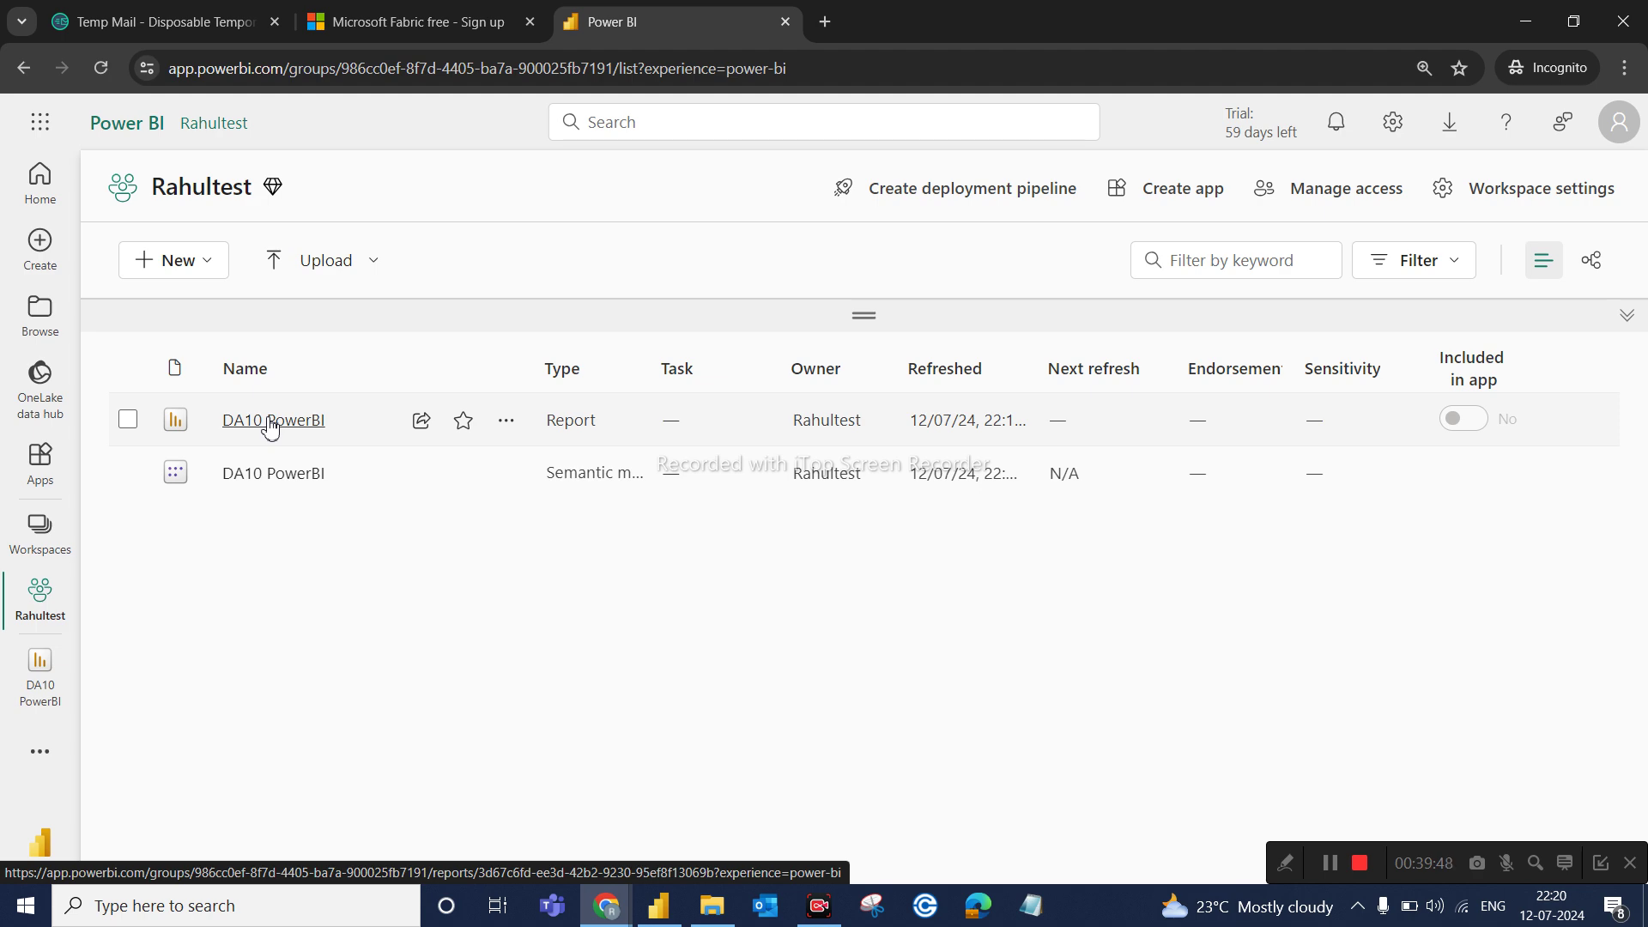
Open Rahultest's Manage access panel, close it, and reopen it to show the single Admin member.
{"action": "left_click", "coordinate": [1316, 197]}
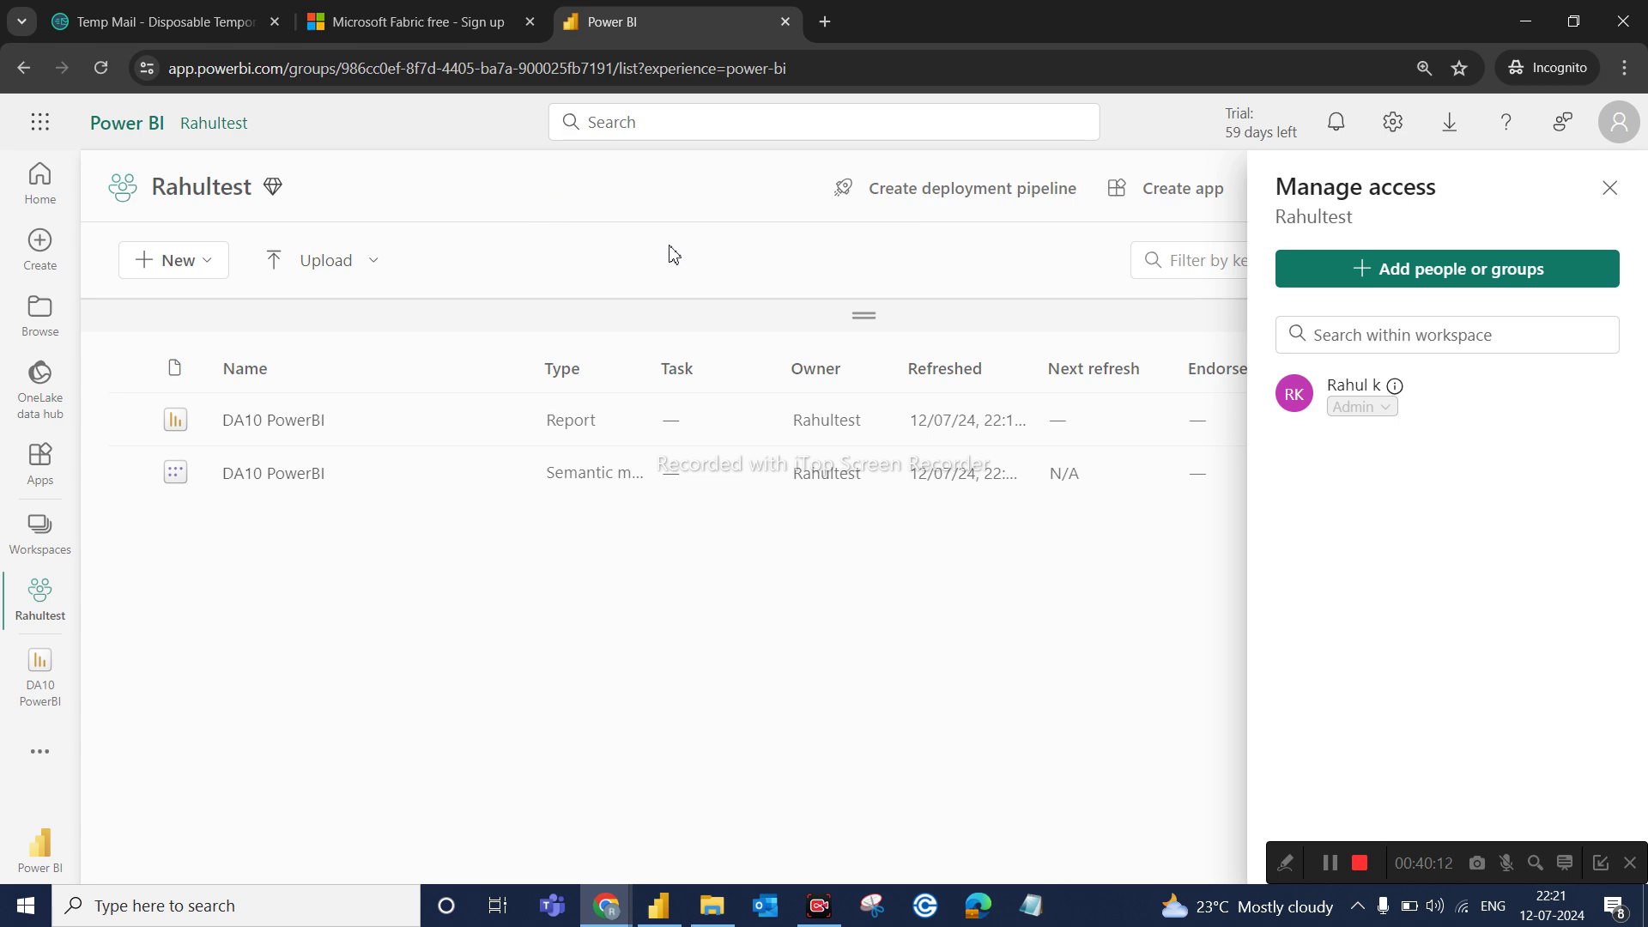
{"action": "left_click", "coordinate": [281, 427]}
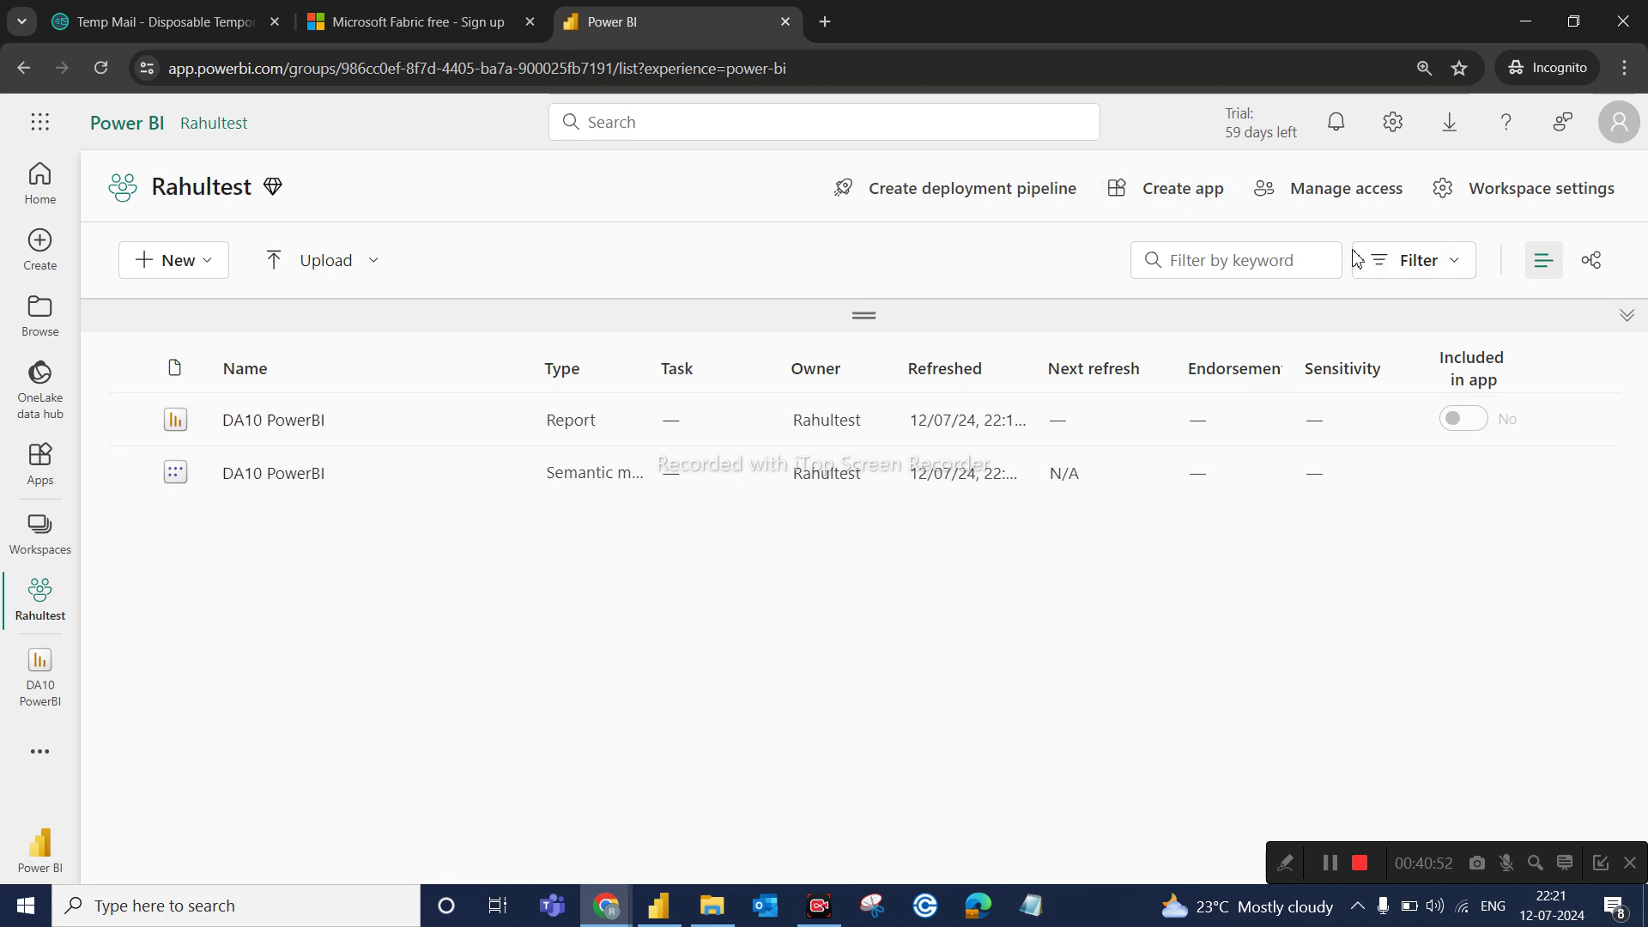
{"action": "left_click", "coordinate": [1376, 200]}
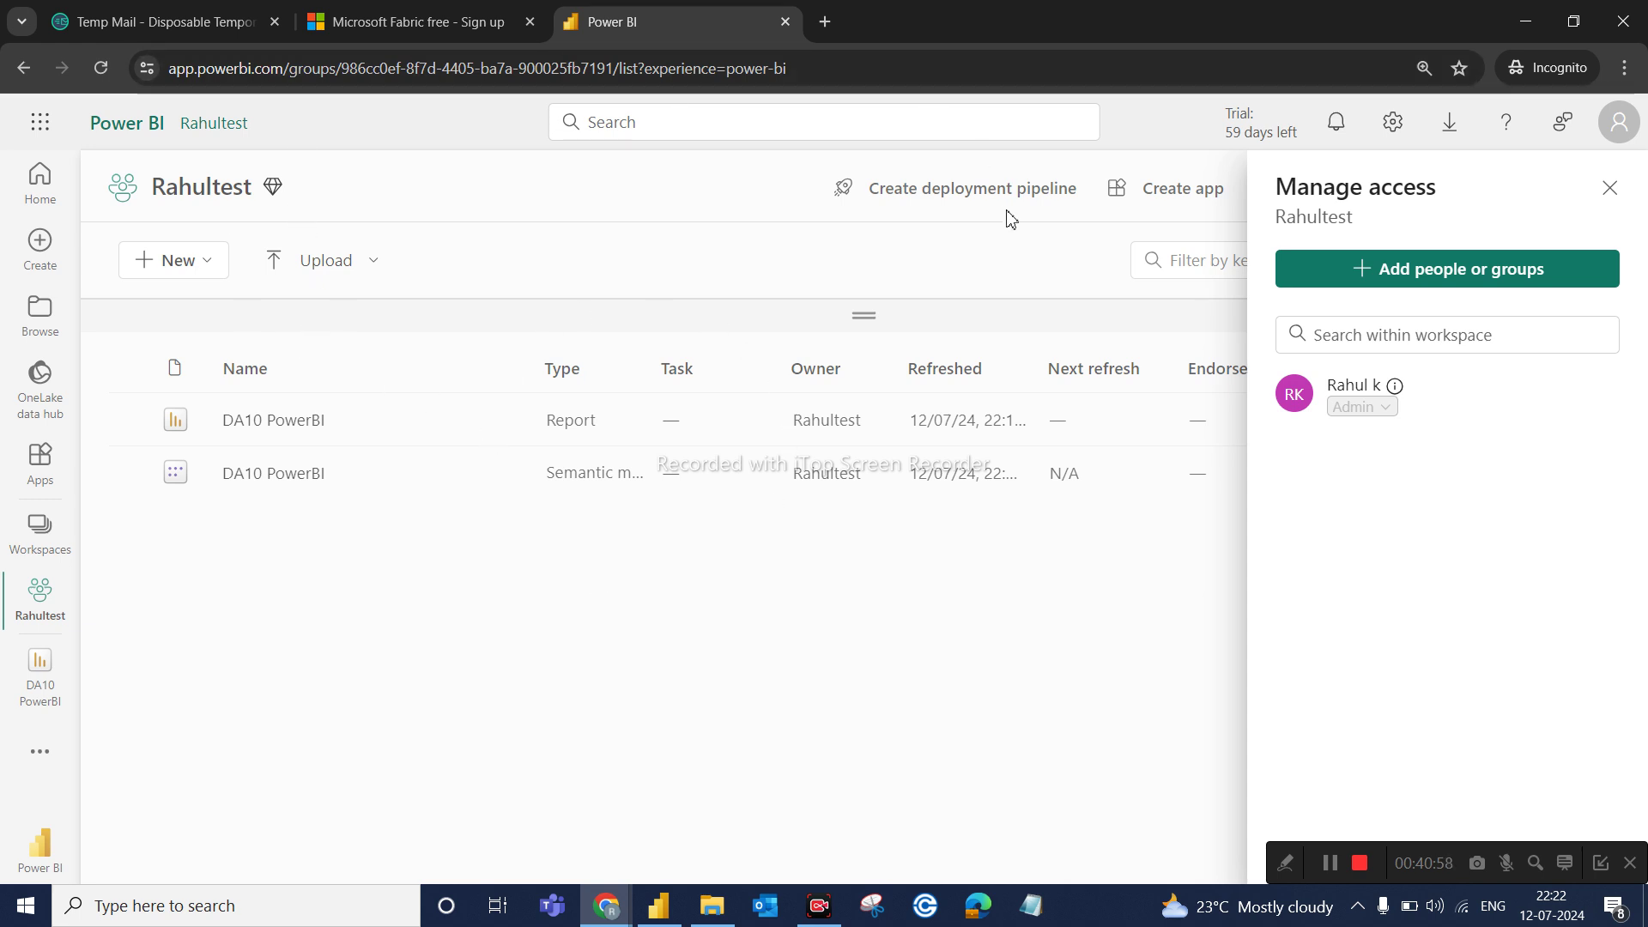
Add a colleague, chosen from the name suggestions, to Rahultest with the Viewer role.
{"action": "left_click", "coordinate": [1397, 271]}
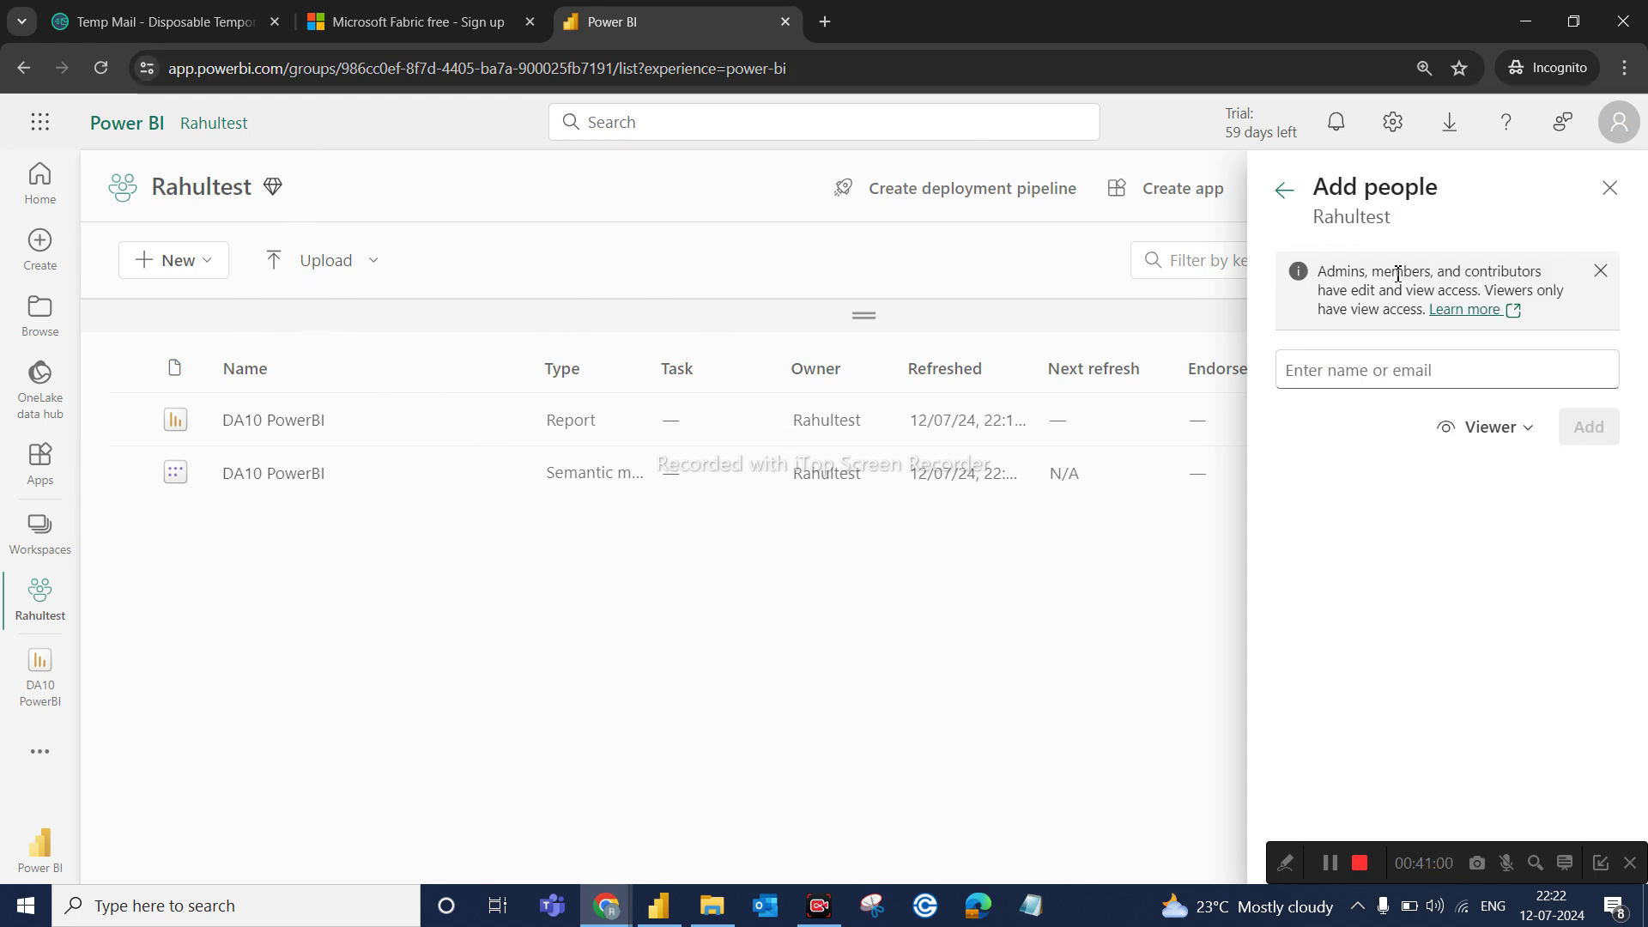
{"action": "left_click", "coordinate": [1343, 373]}
{"action": "type", "text": "c"}
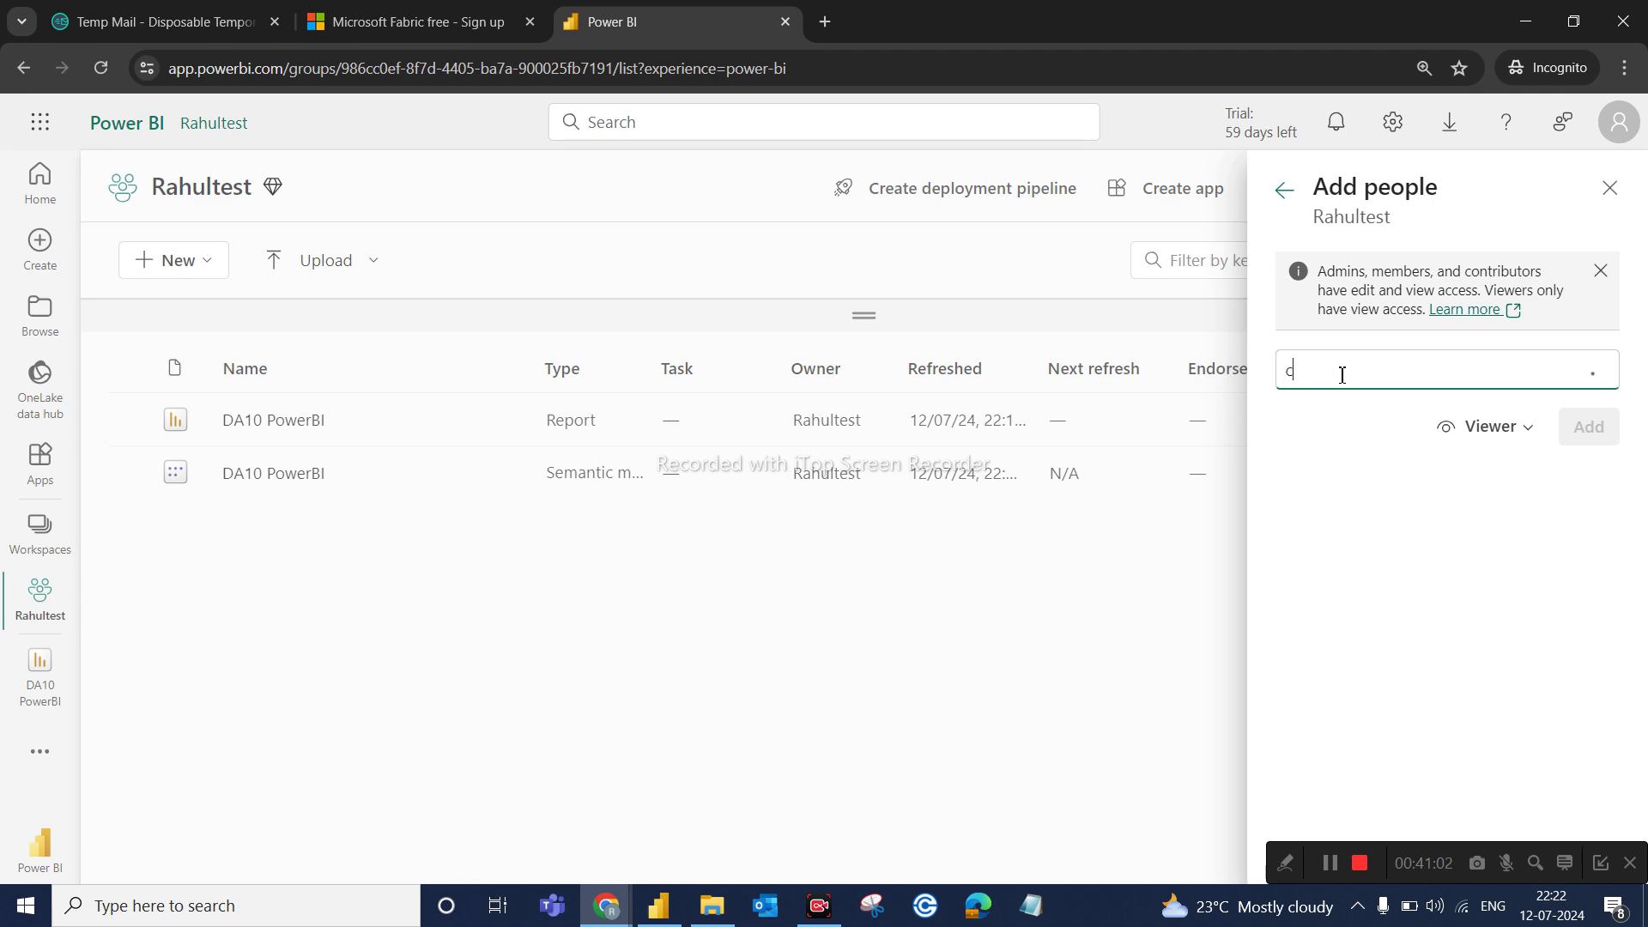
{"action": "type", "text": "heta"}
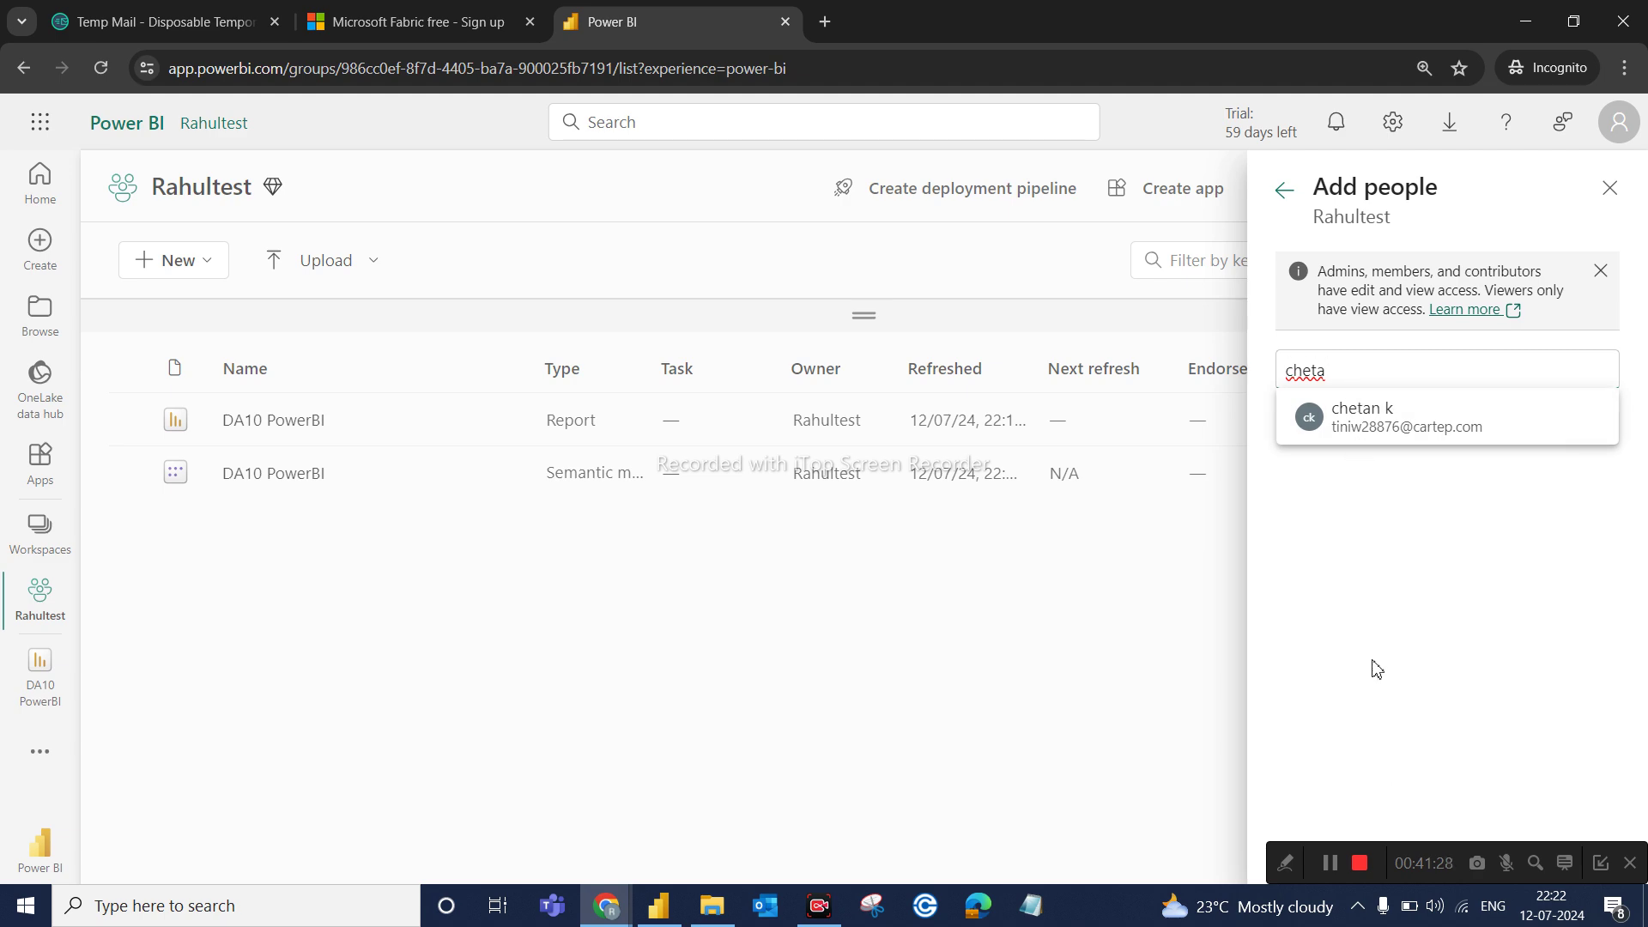
{"action": "left_click", "coordinate": [1380, 420]}
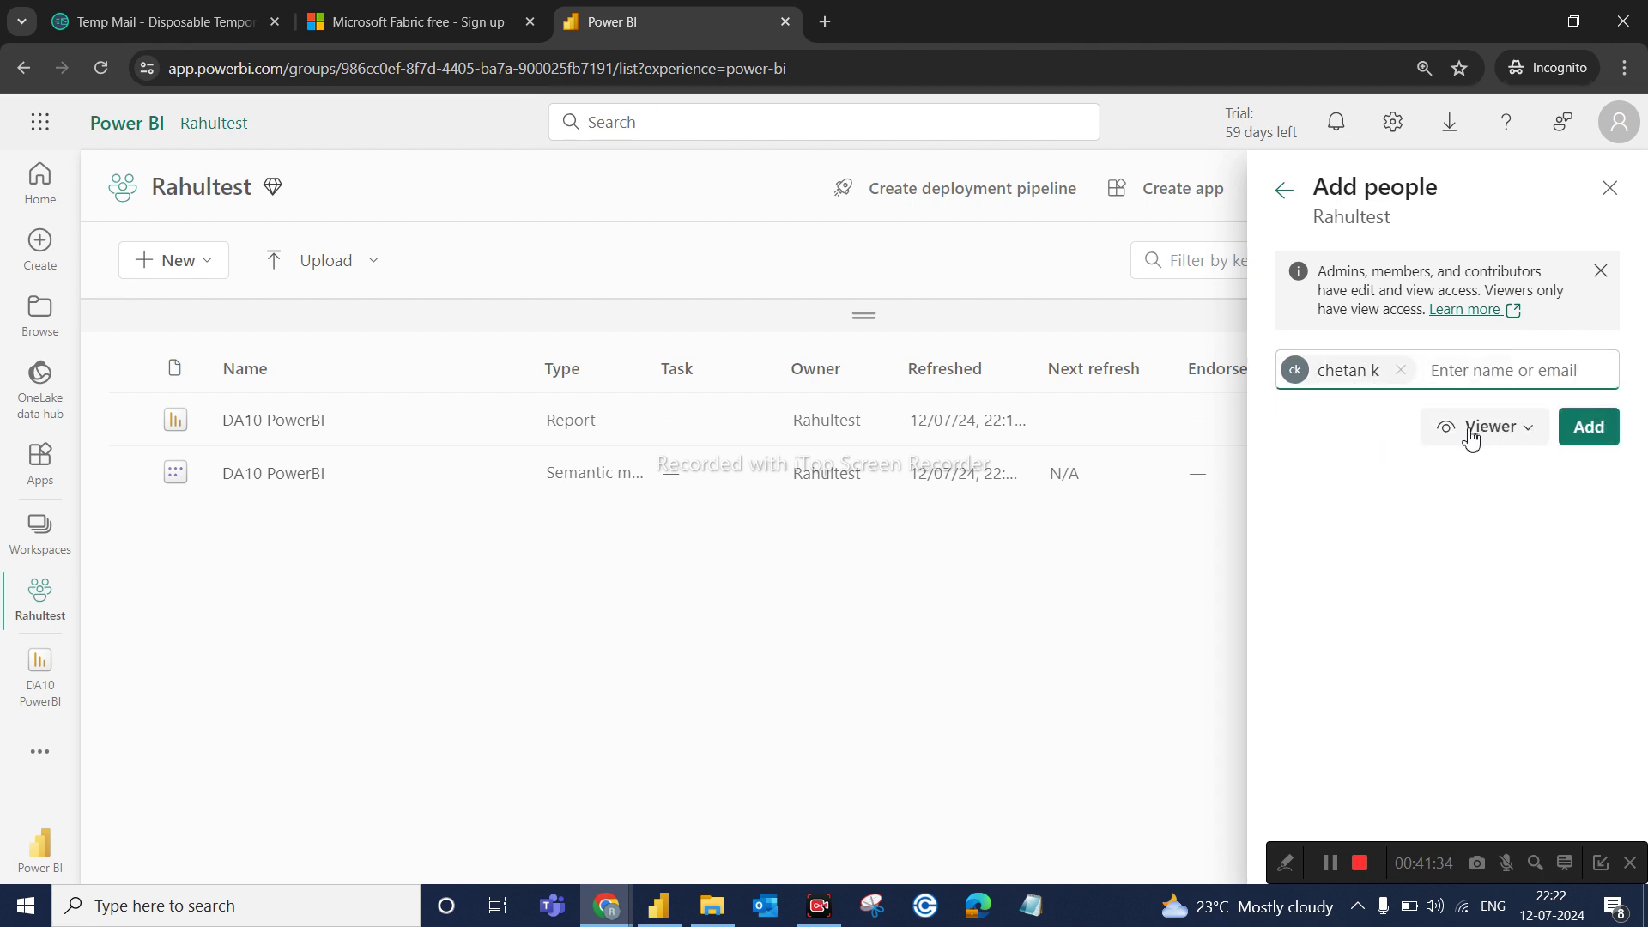
{"action": "left_click", "coordinate": [1522, 432]}
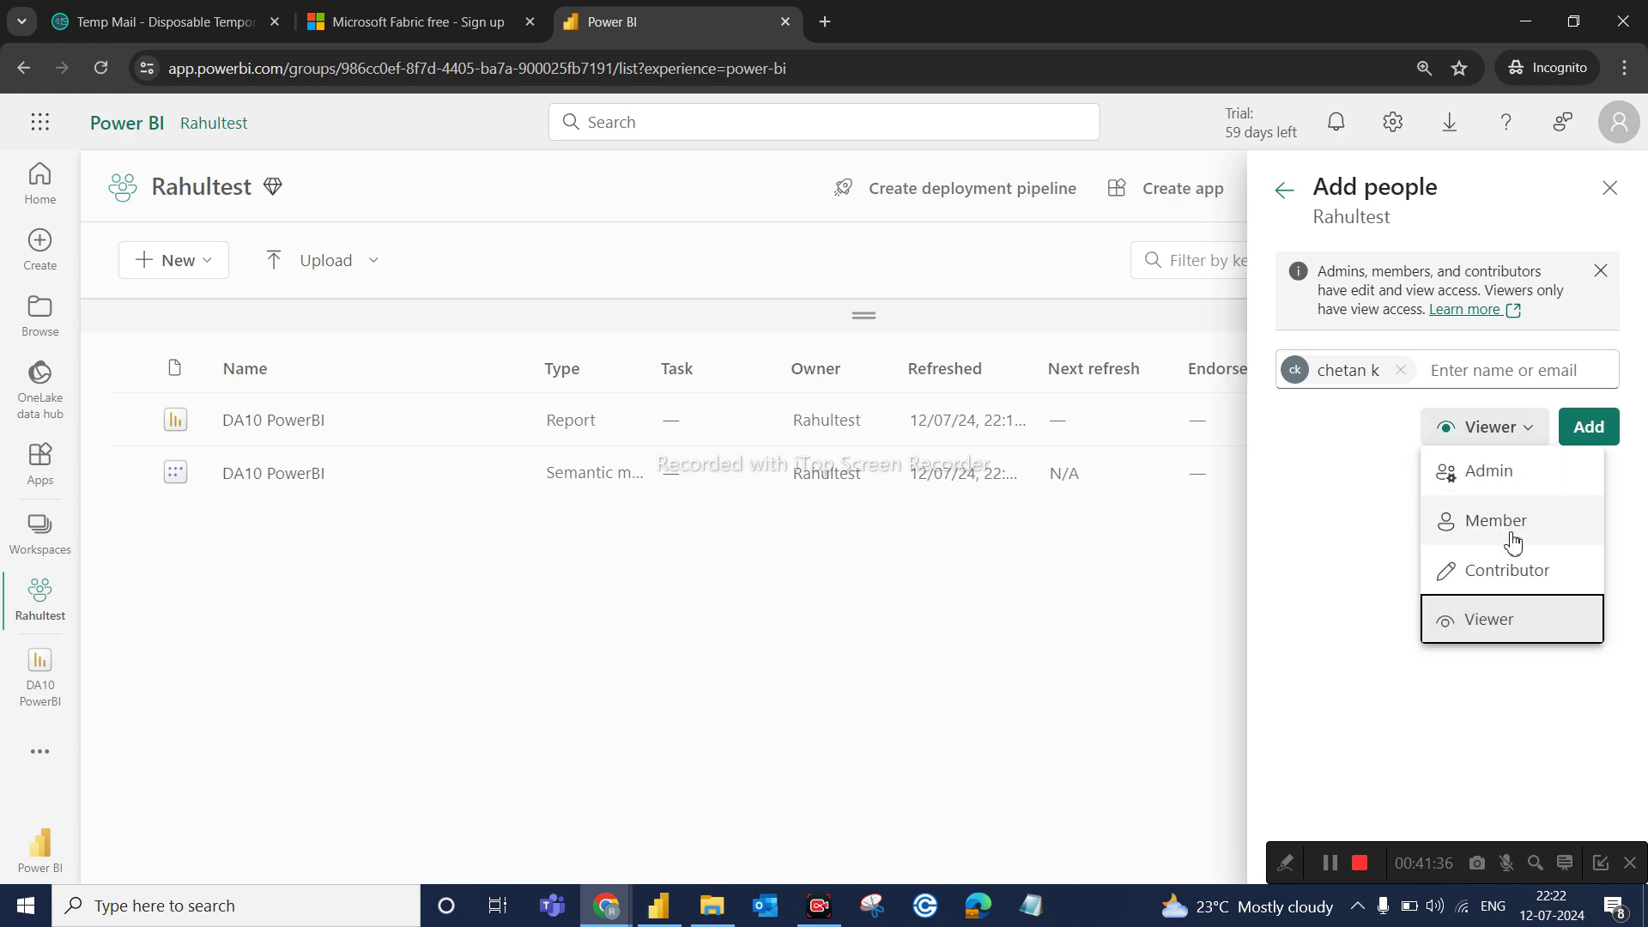
{"action": "left_click", "coordinate": [1511, 635]}
{"action": "left_click", "coordinate": [1601, 438]}
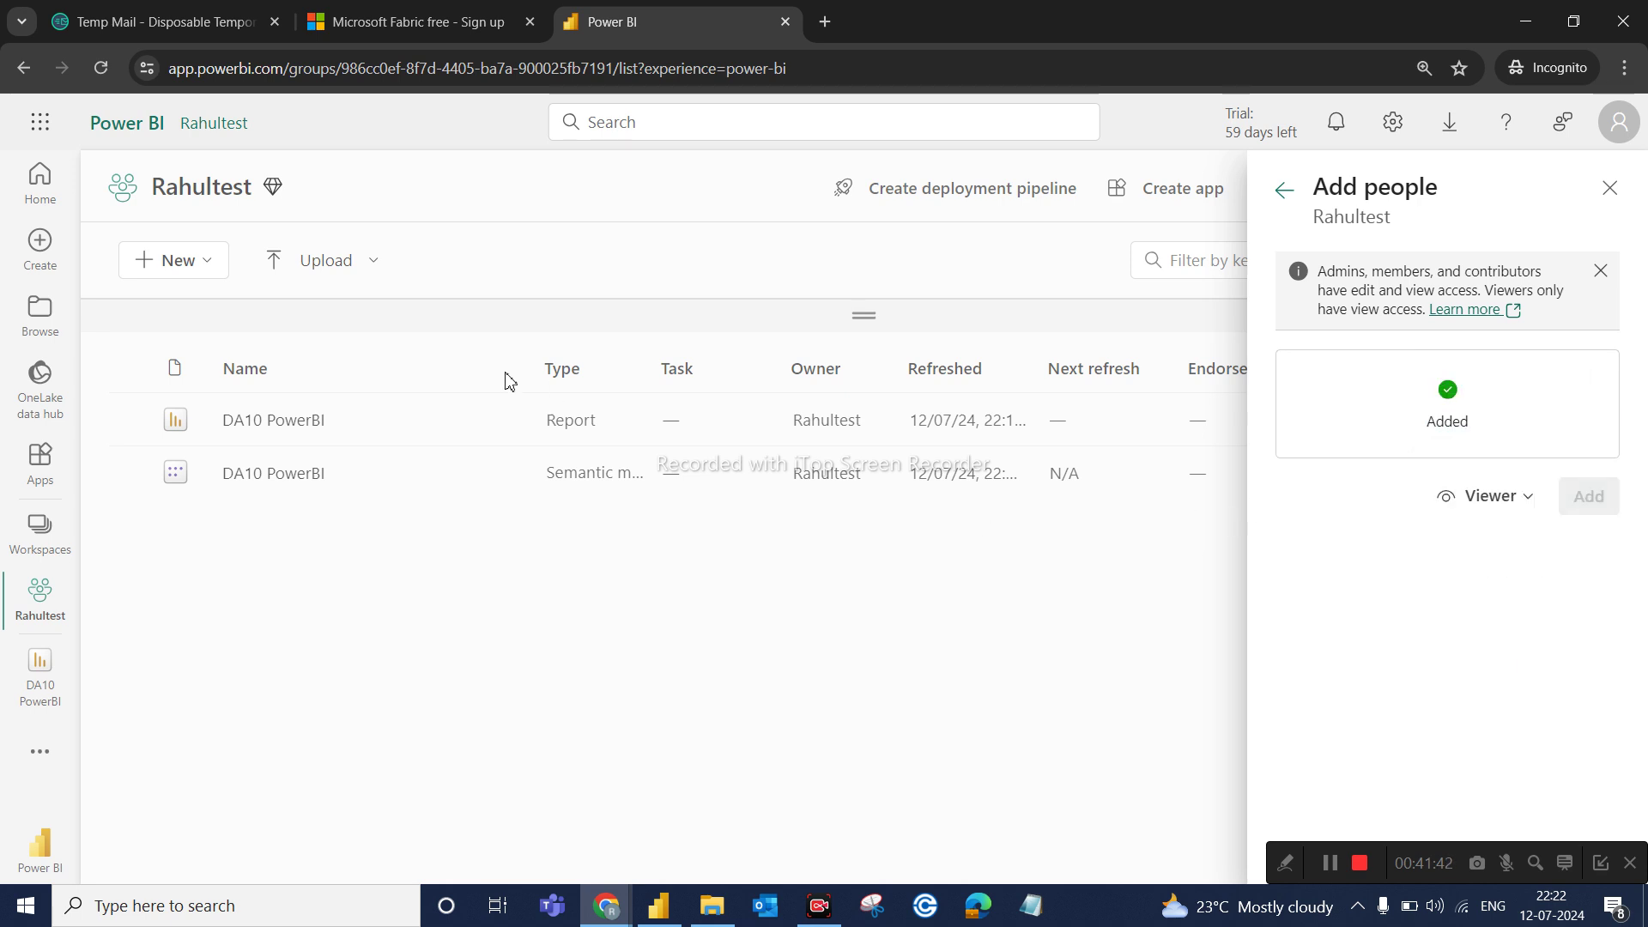
Close the Add people pane, reload the workspace page, and bring the Google Meet call forward.
{"action": "left_click", "coordinate": [508, 666]}
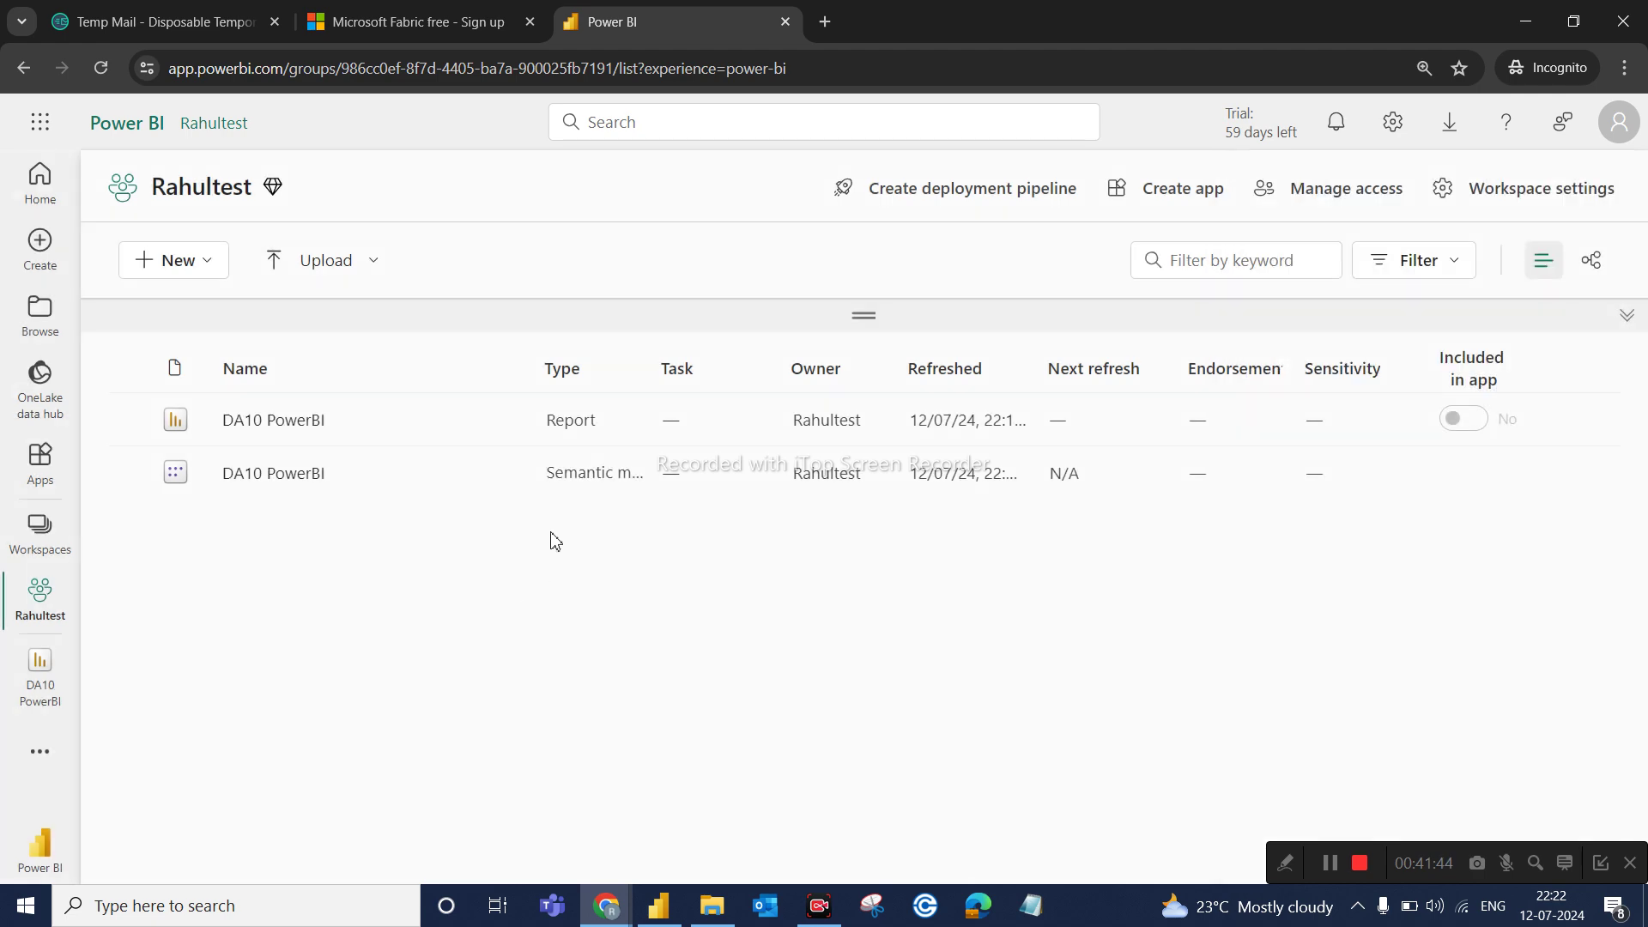
{"action": "left_click", "coordinate": [101, 67]}
{"action": "left_click", "coordinate": [606, 906]}
{"action": "left_click", "coordinate": [446, 822]}
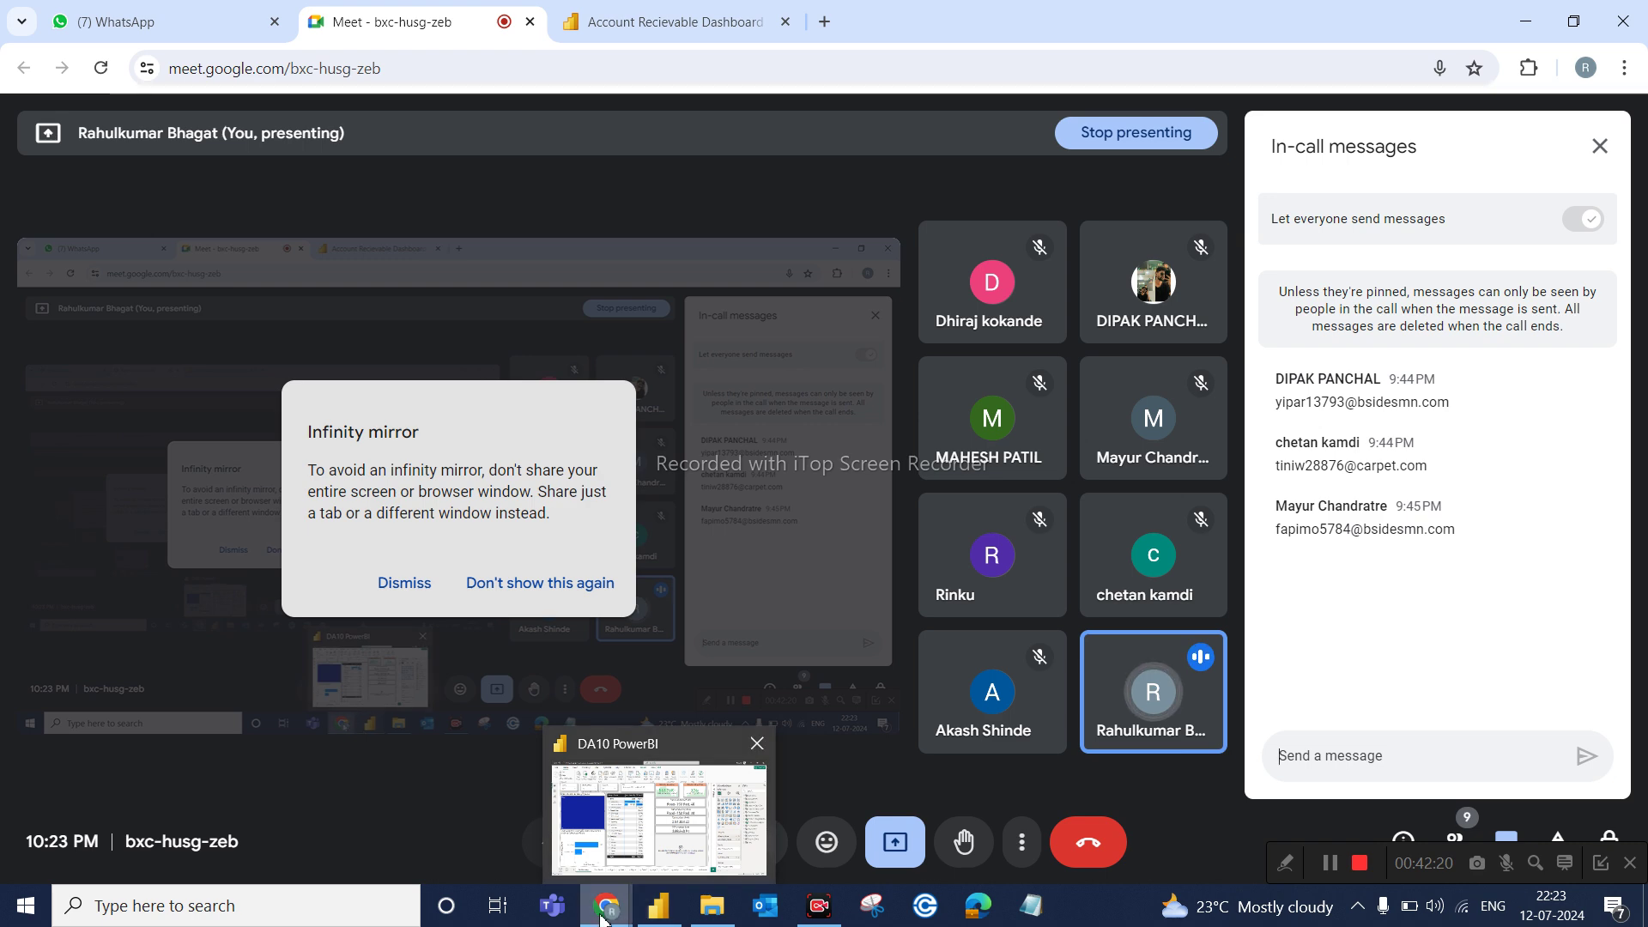
Return to the Power BI incognito window and open a new blank tab beside the Power BI tab.
{"action": "left_click", "coordinate": [649, 24]}
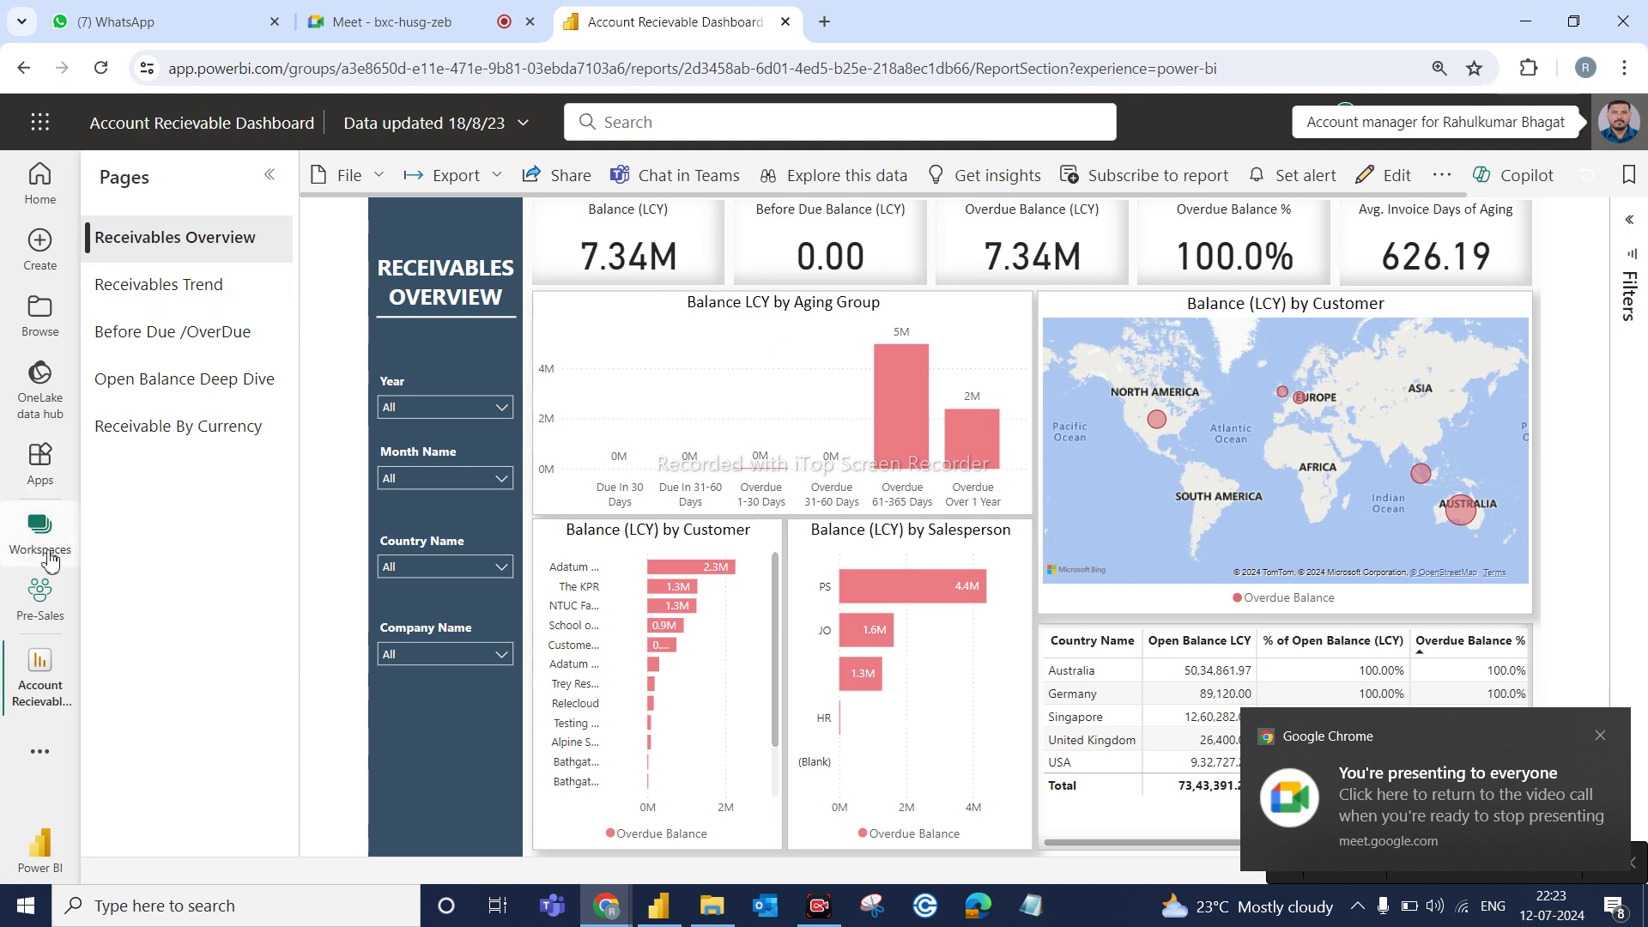
{"action": "mouse_move", "coordinate": [619, 917]}
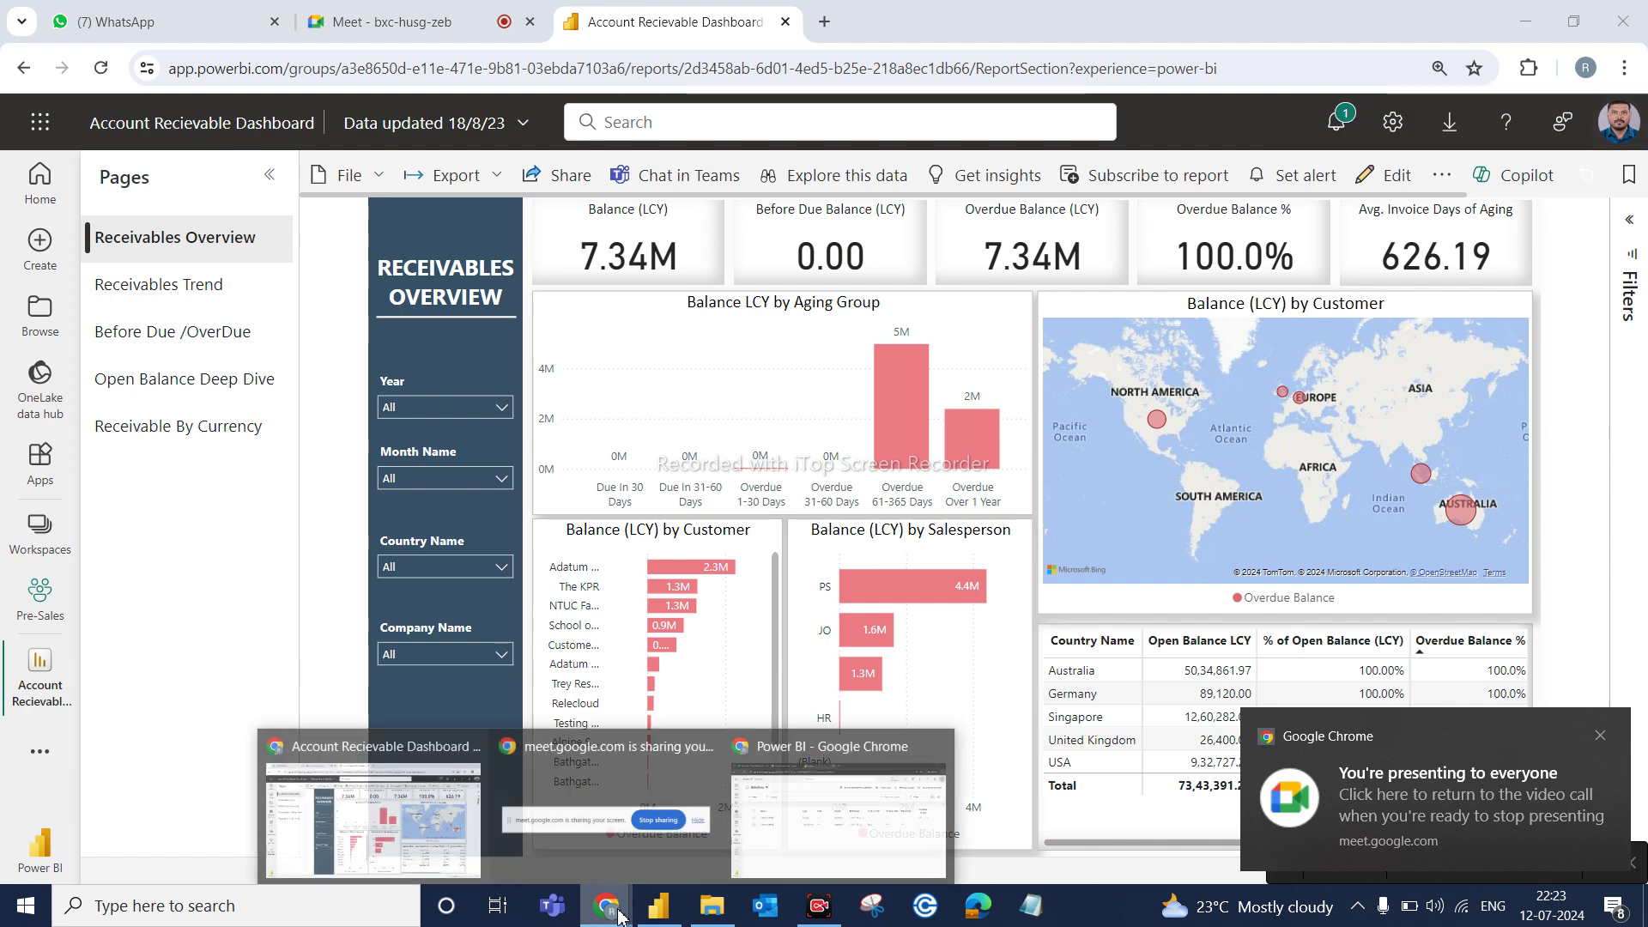
{"action": "left_click", "coordinate": [781, 845]}
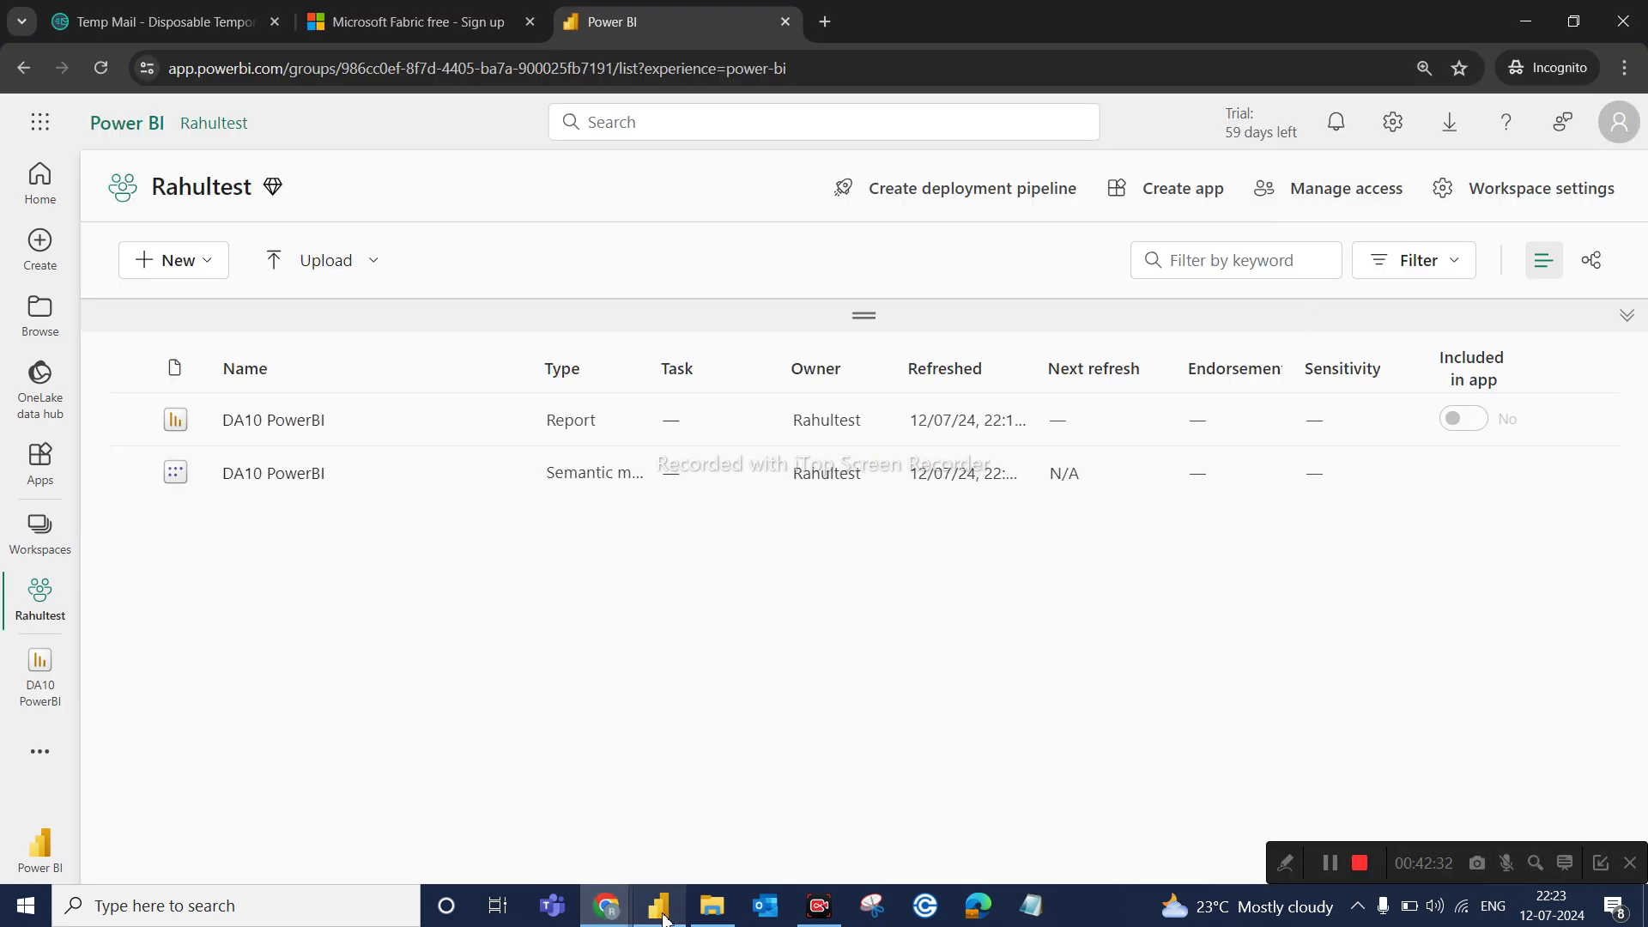
{"action": "mouse_move", "coordinate": [607, 905]}
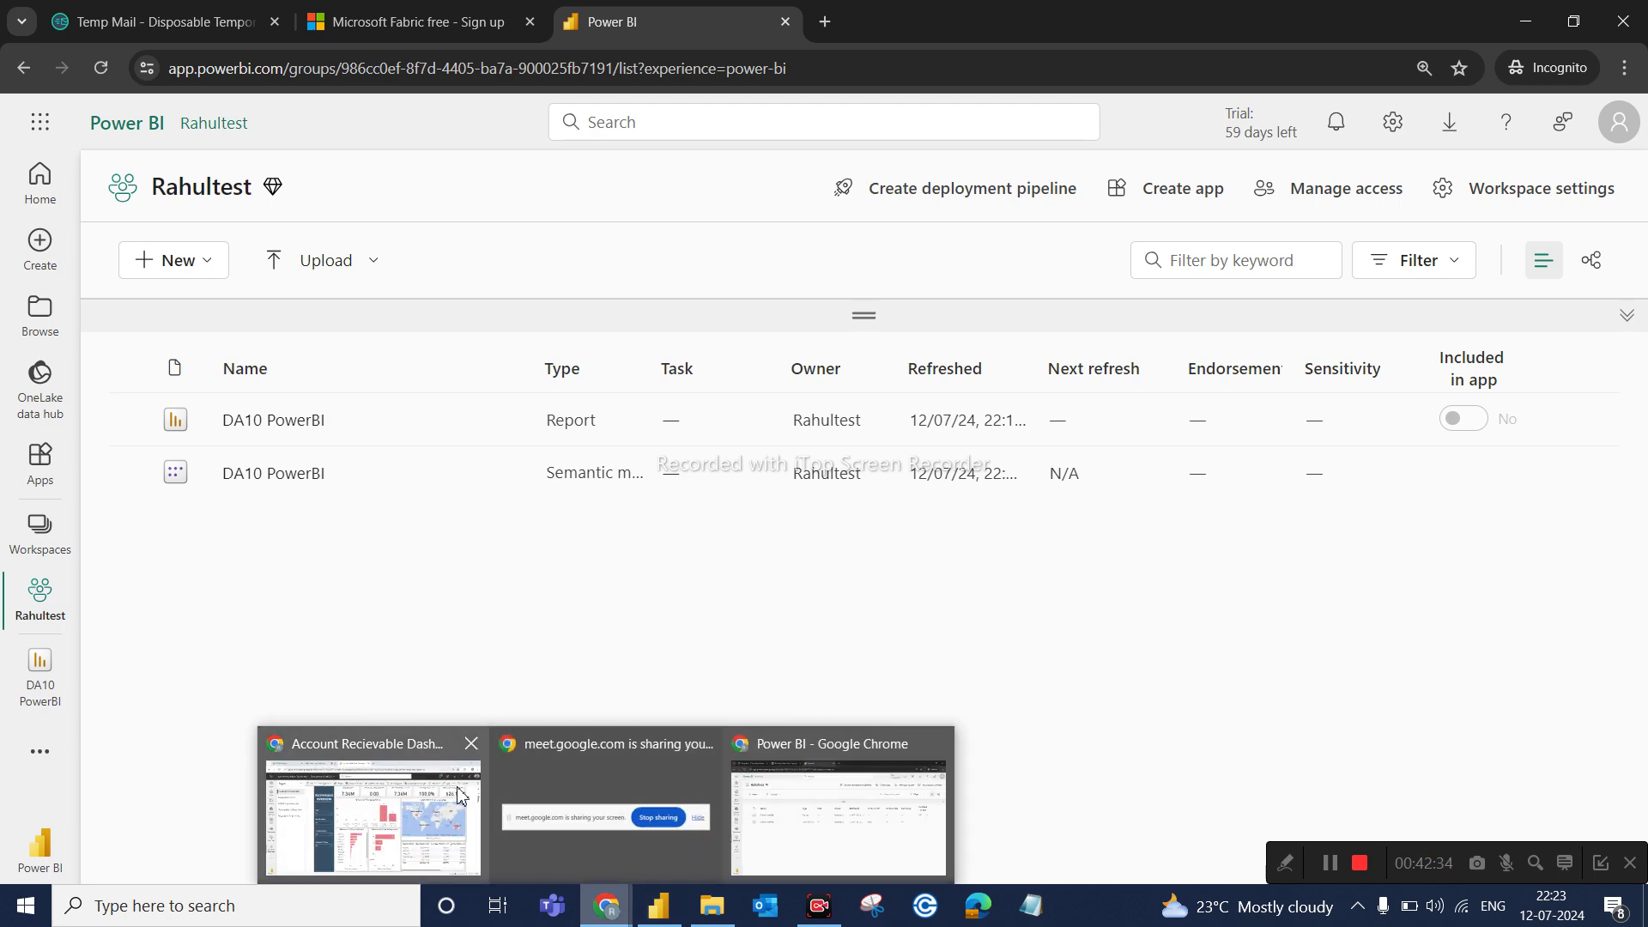
{"action": "left_click", "coordinate": [825, 23]}
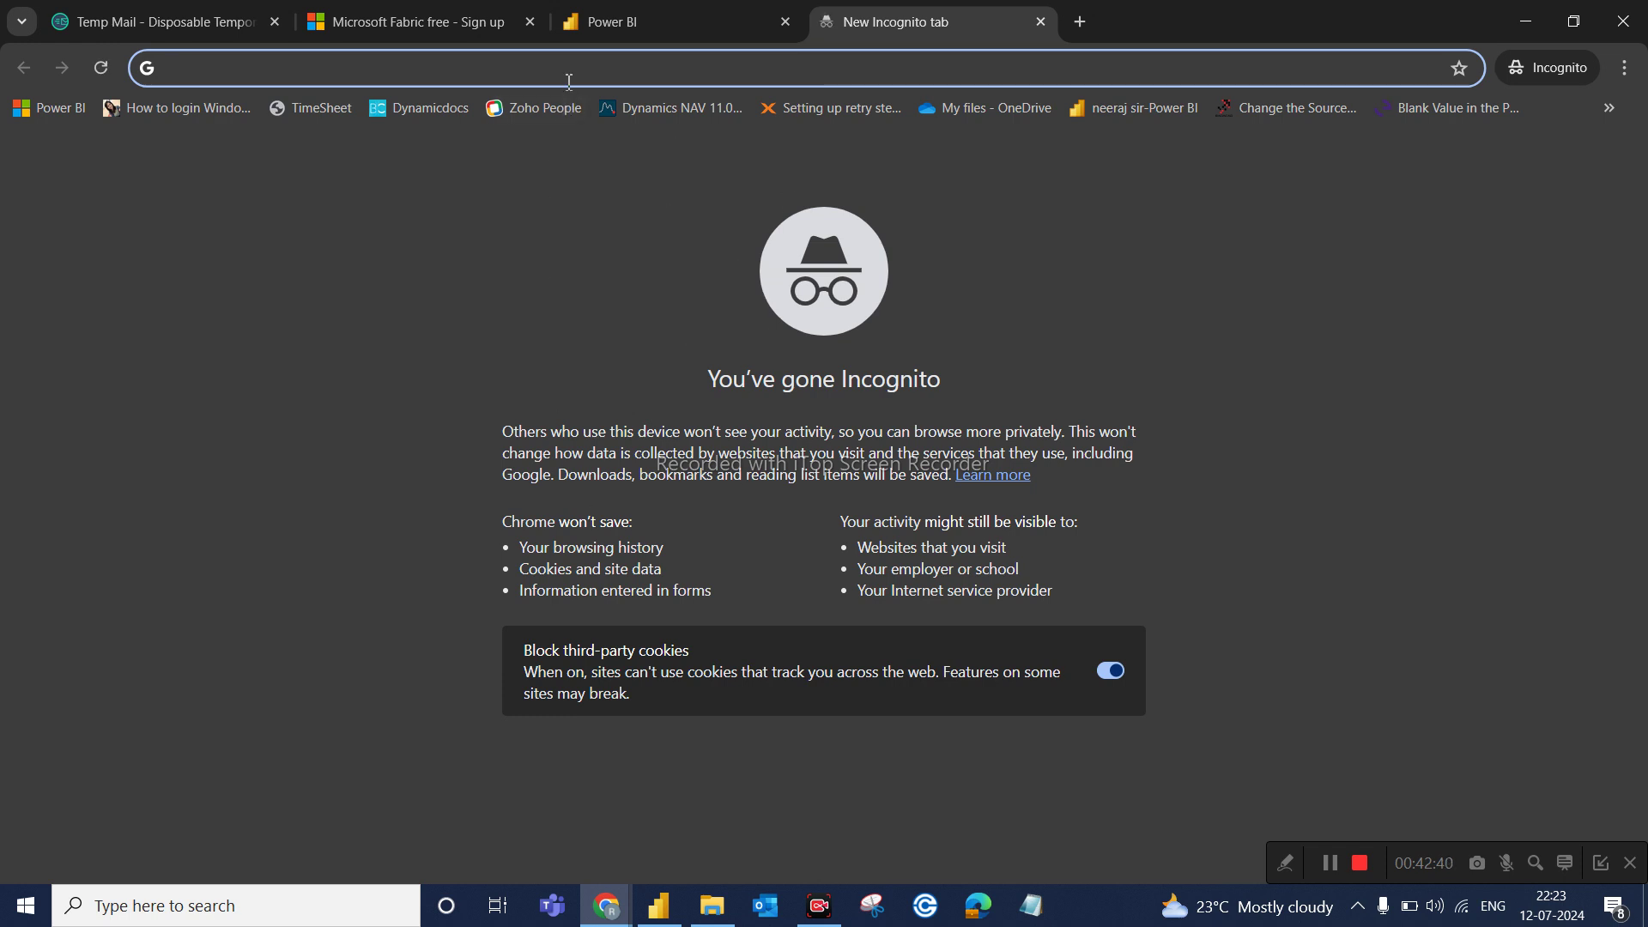
Go to the google.com homepage in the new tab.
{"action": "type", "text": "google.com"}
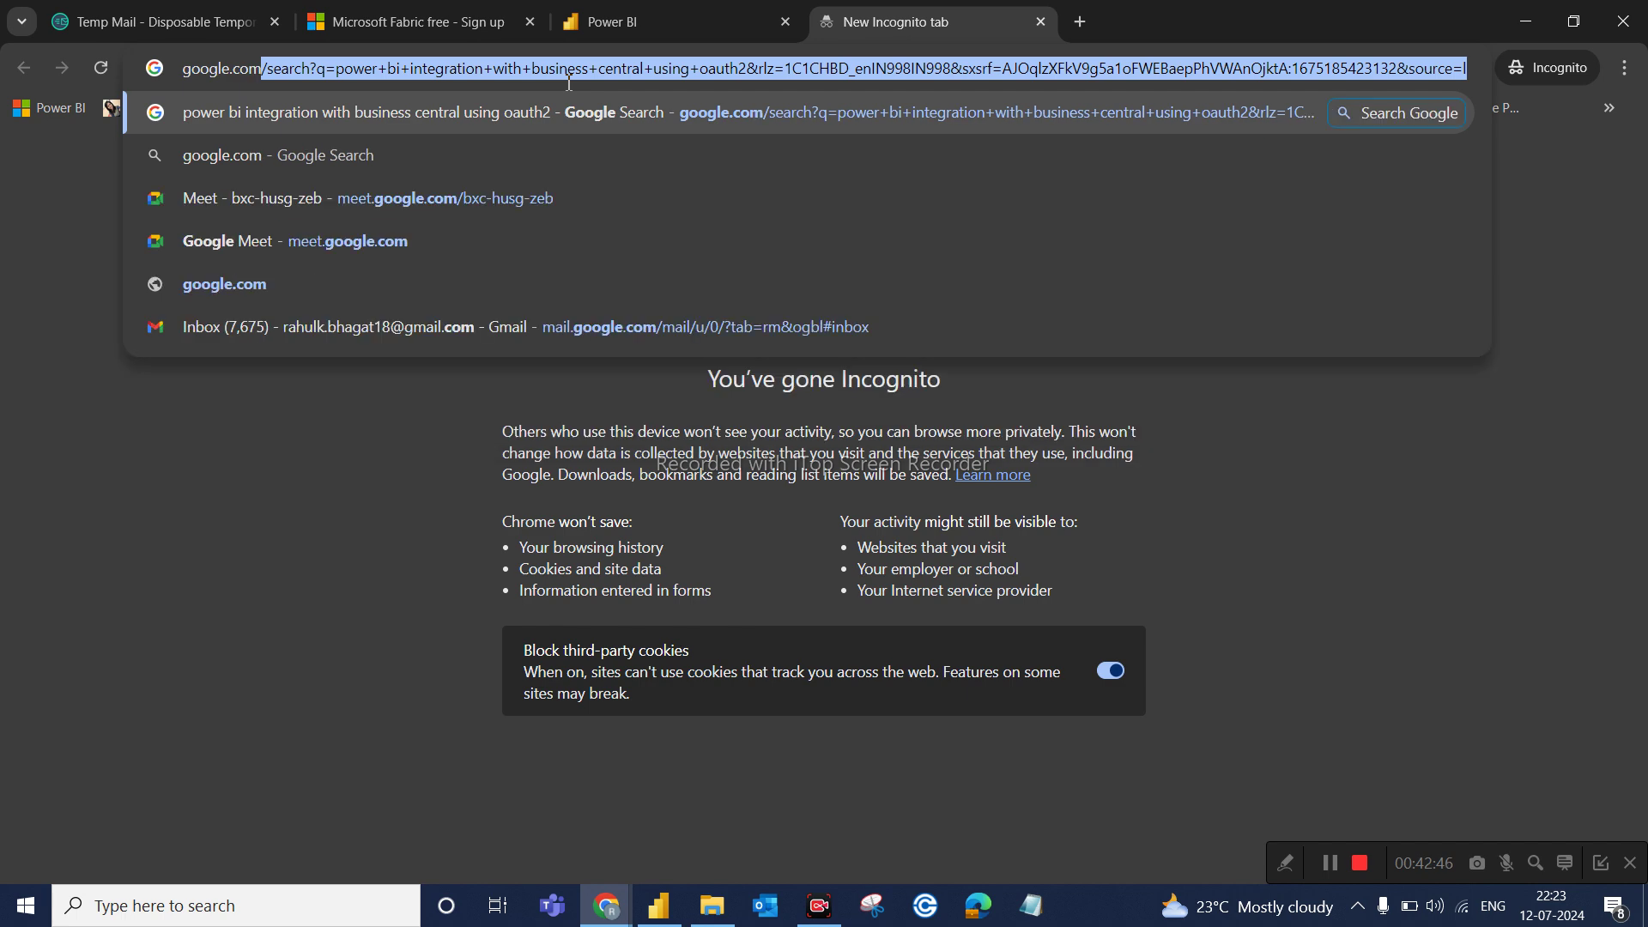
{"action": "key", "text": "Return"}
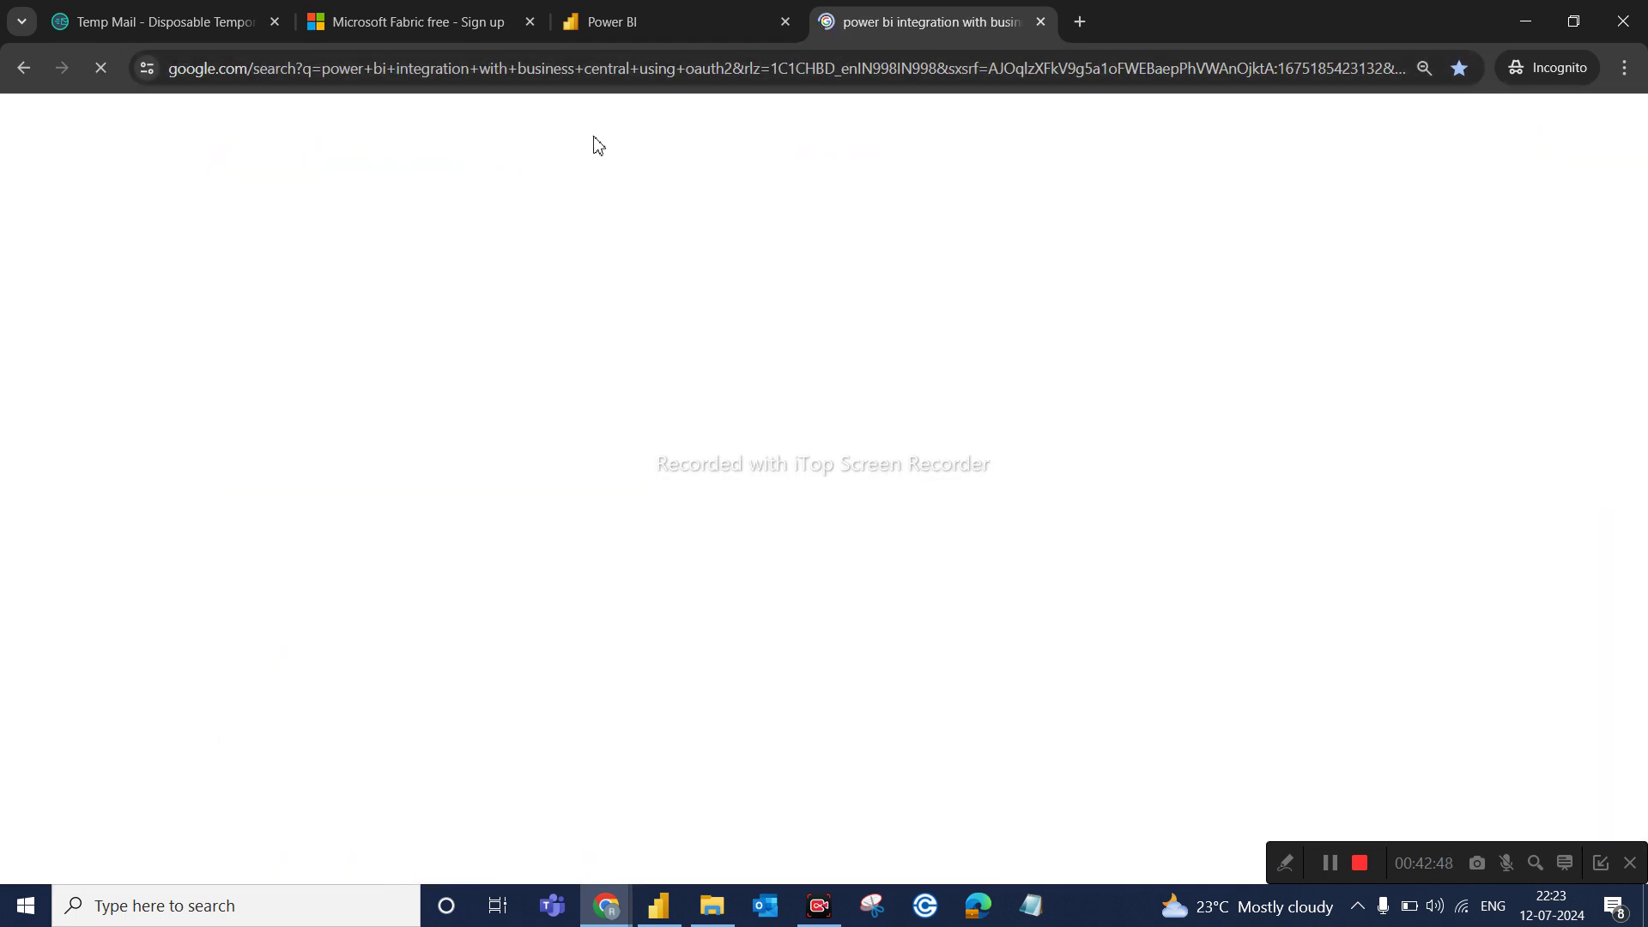
{"action": "key", "text": "alt+Left"}
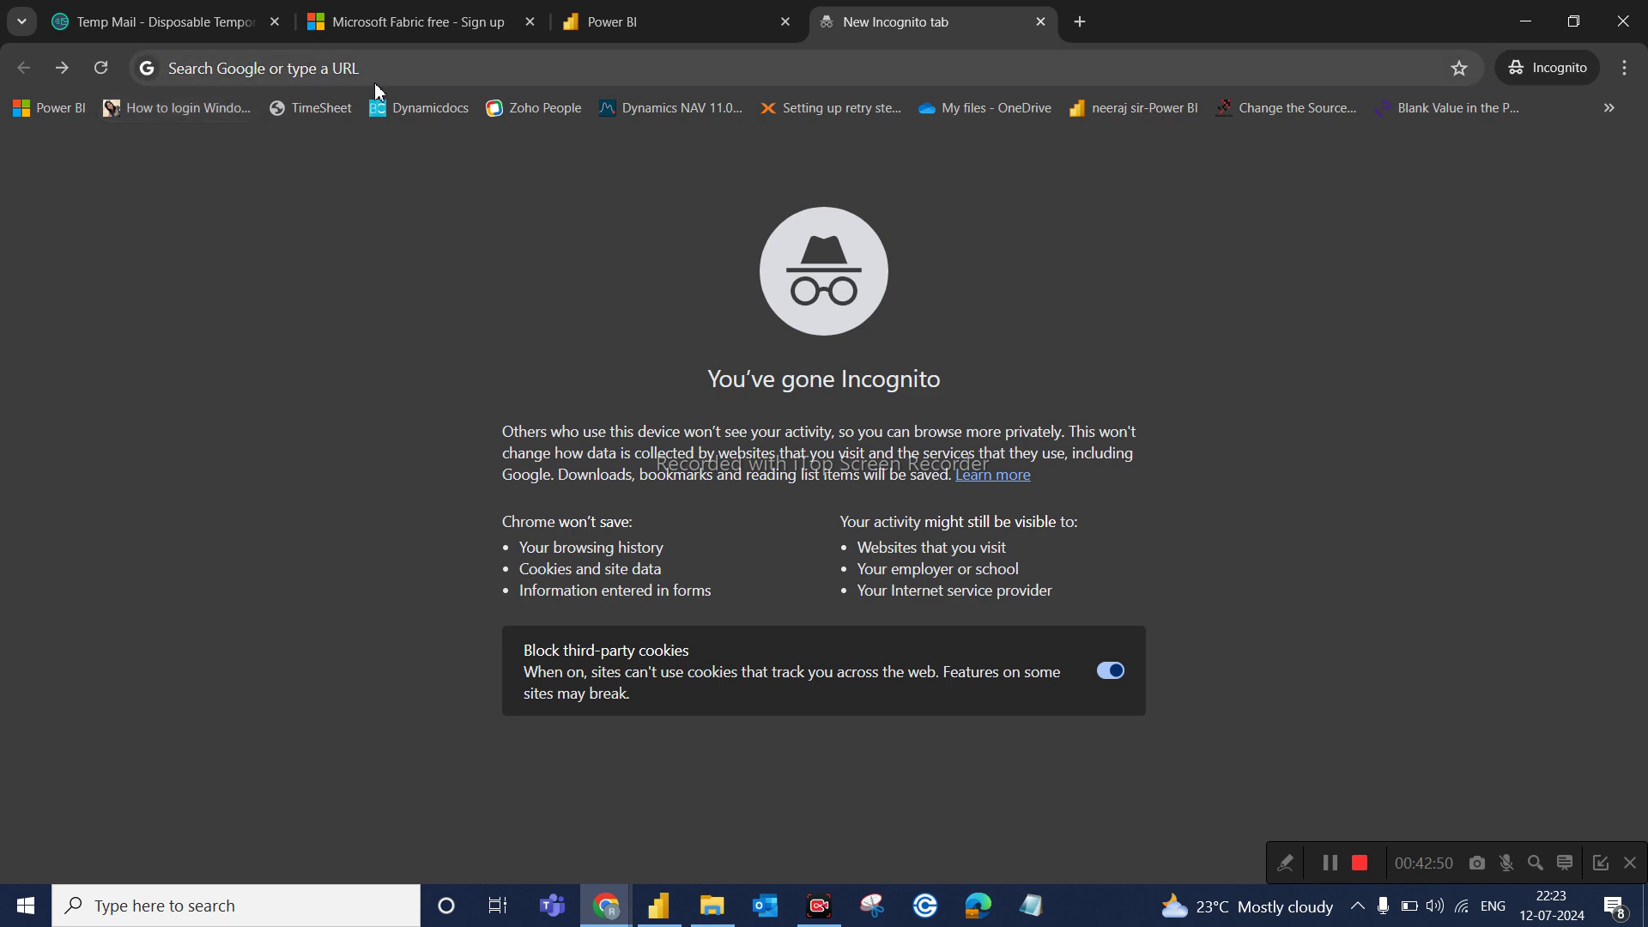
{"action": "left_click", "coordinate": [608, 72]}
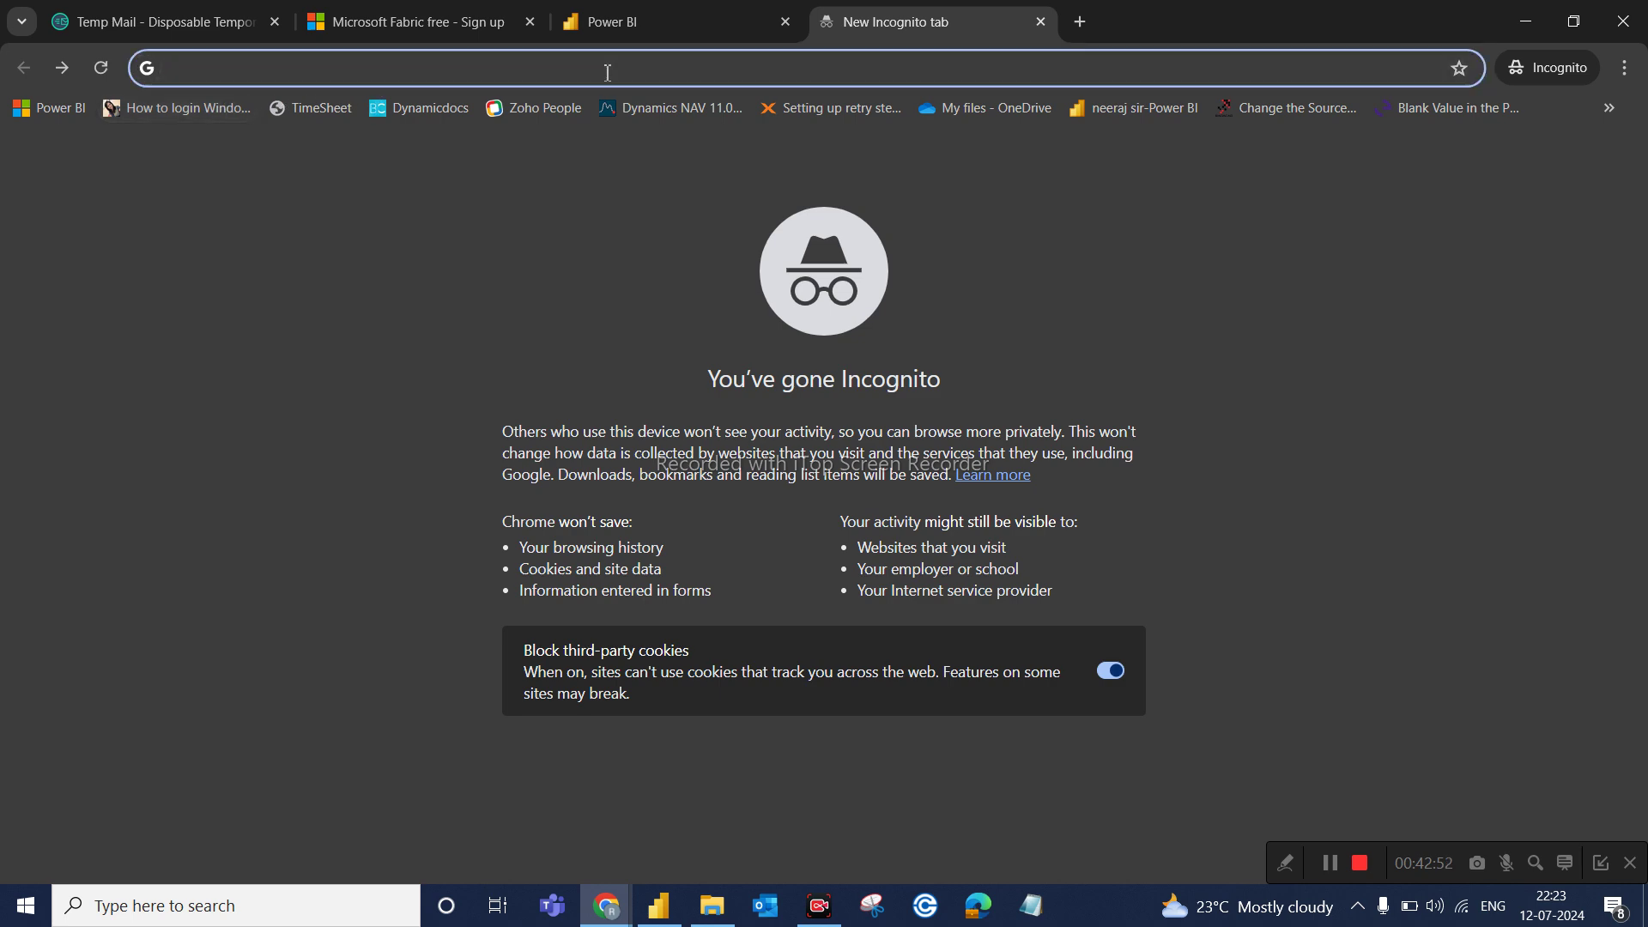
{"action": "type", "text": "googlr"}
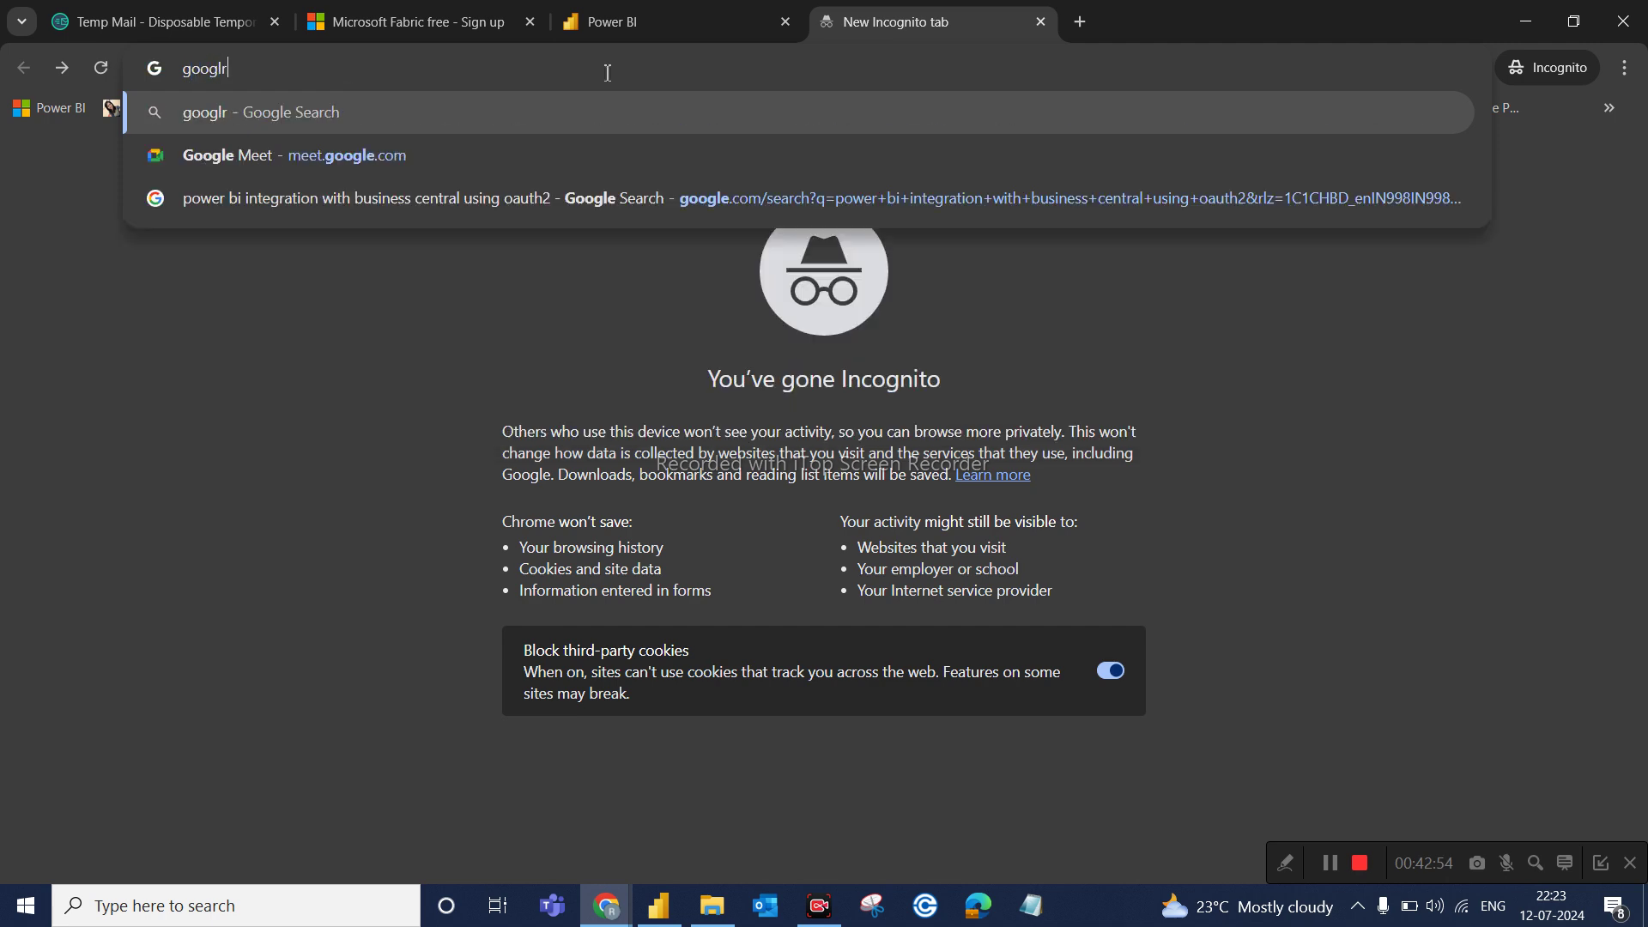
{"action": "key", "text": "BackSpace"}
{"action": "type", "text": "e"}
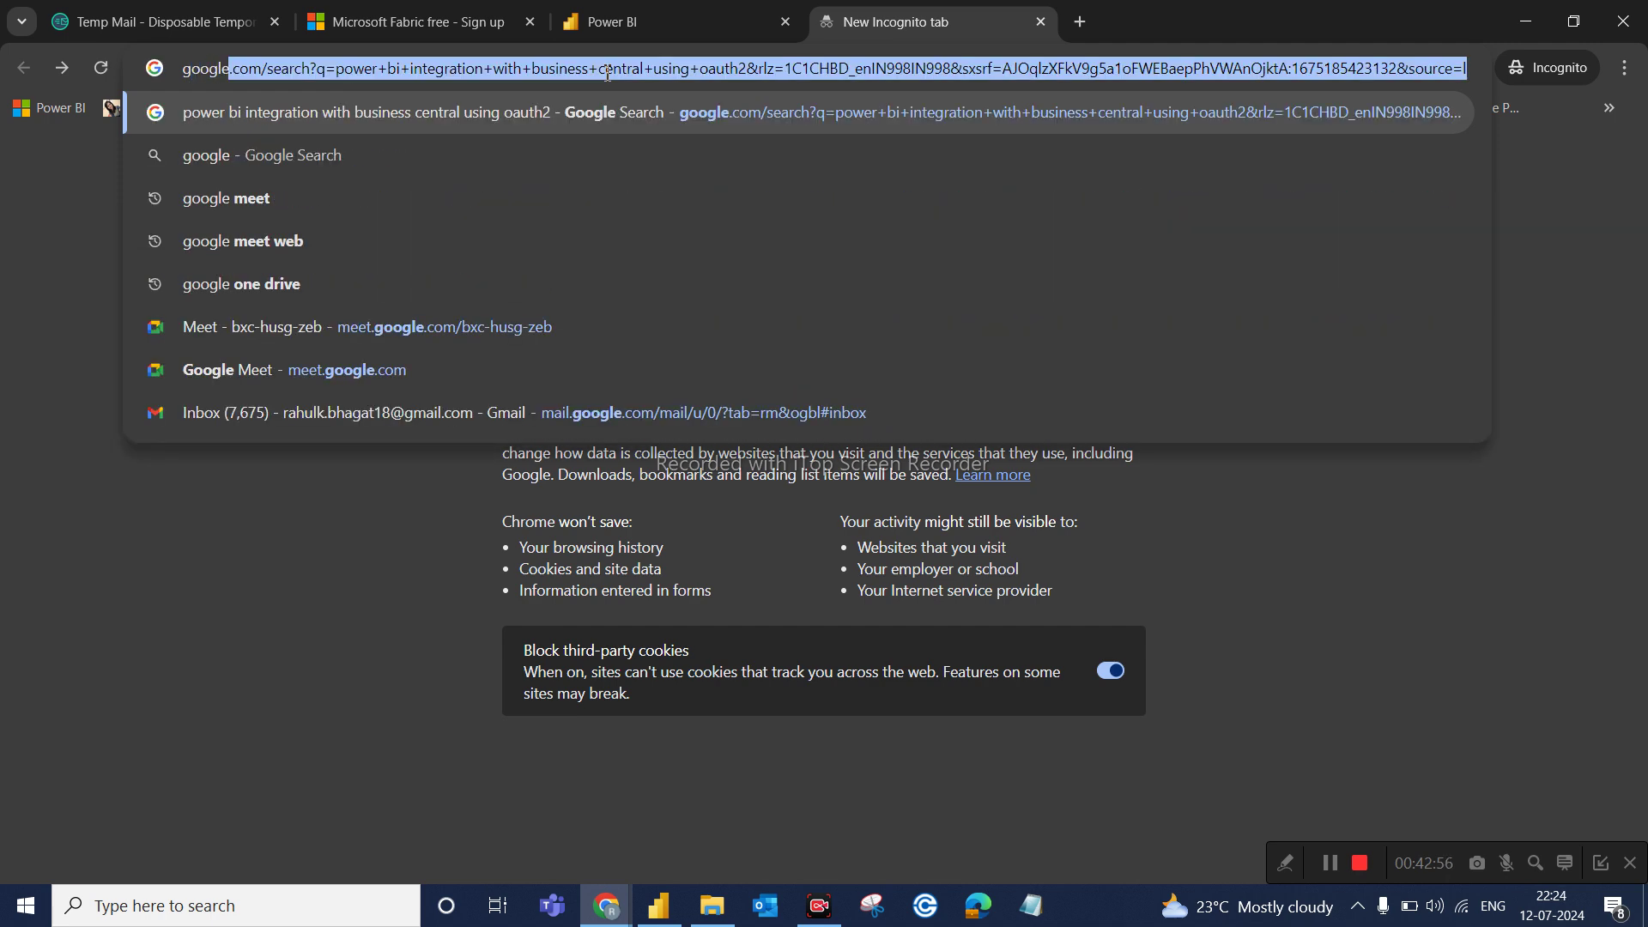
{"action": "type", "text": ".com"}
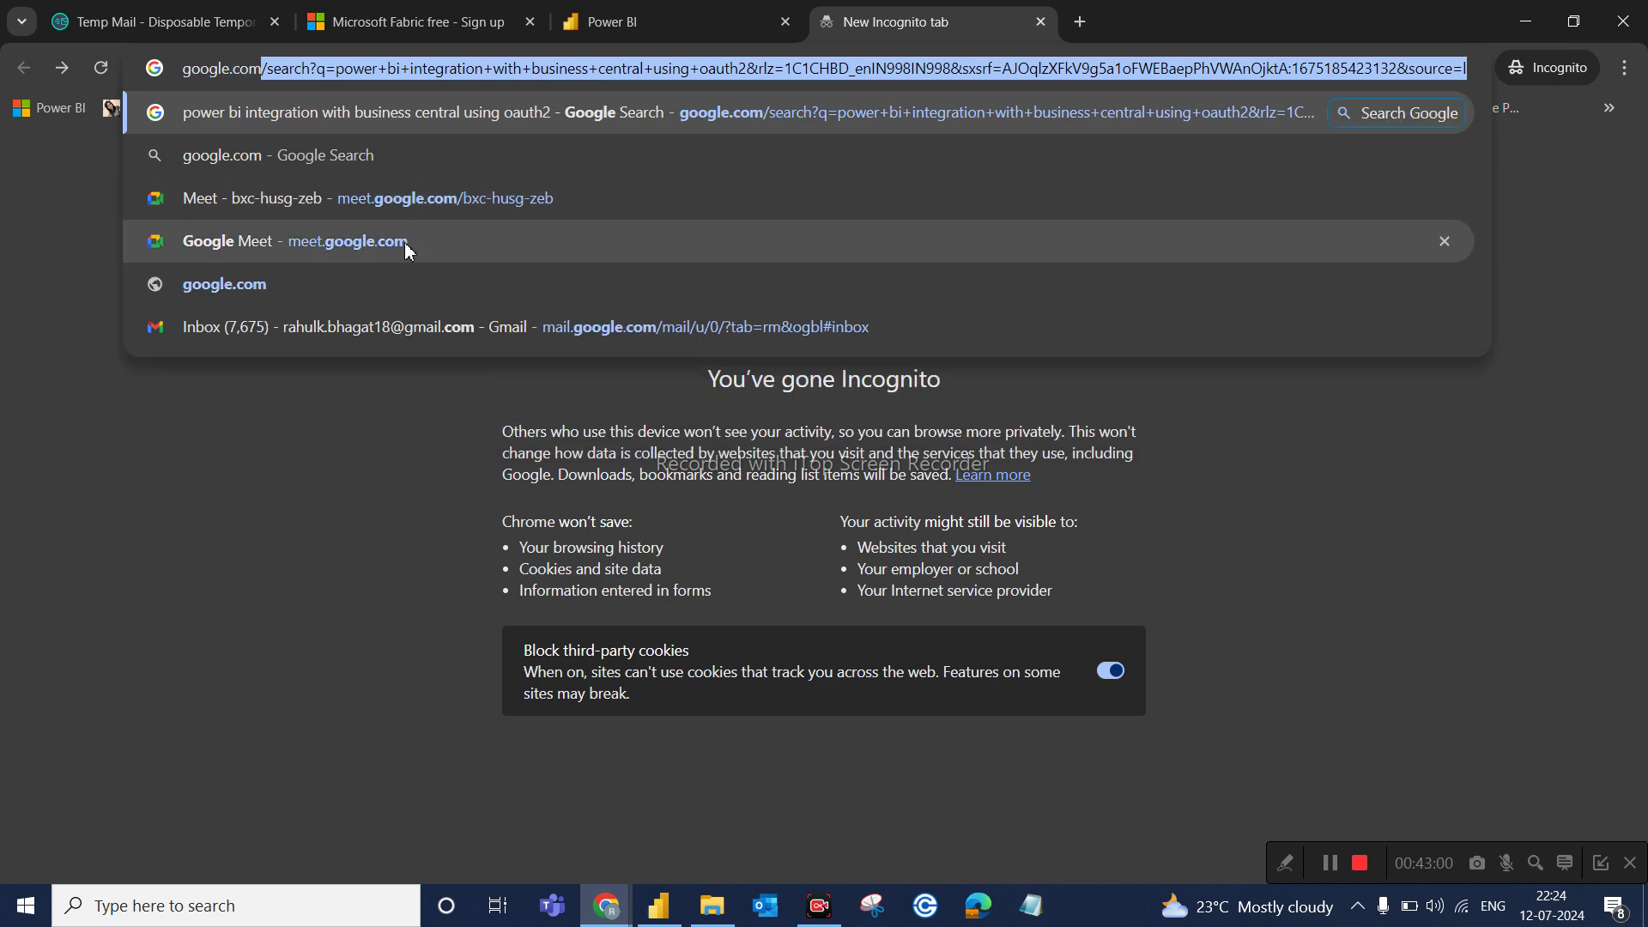
{"action": "left_click", "coordinate": [265, 273]}
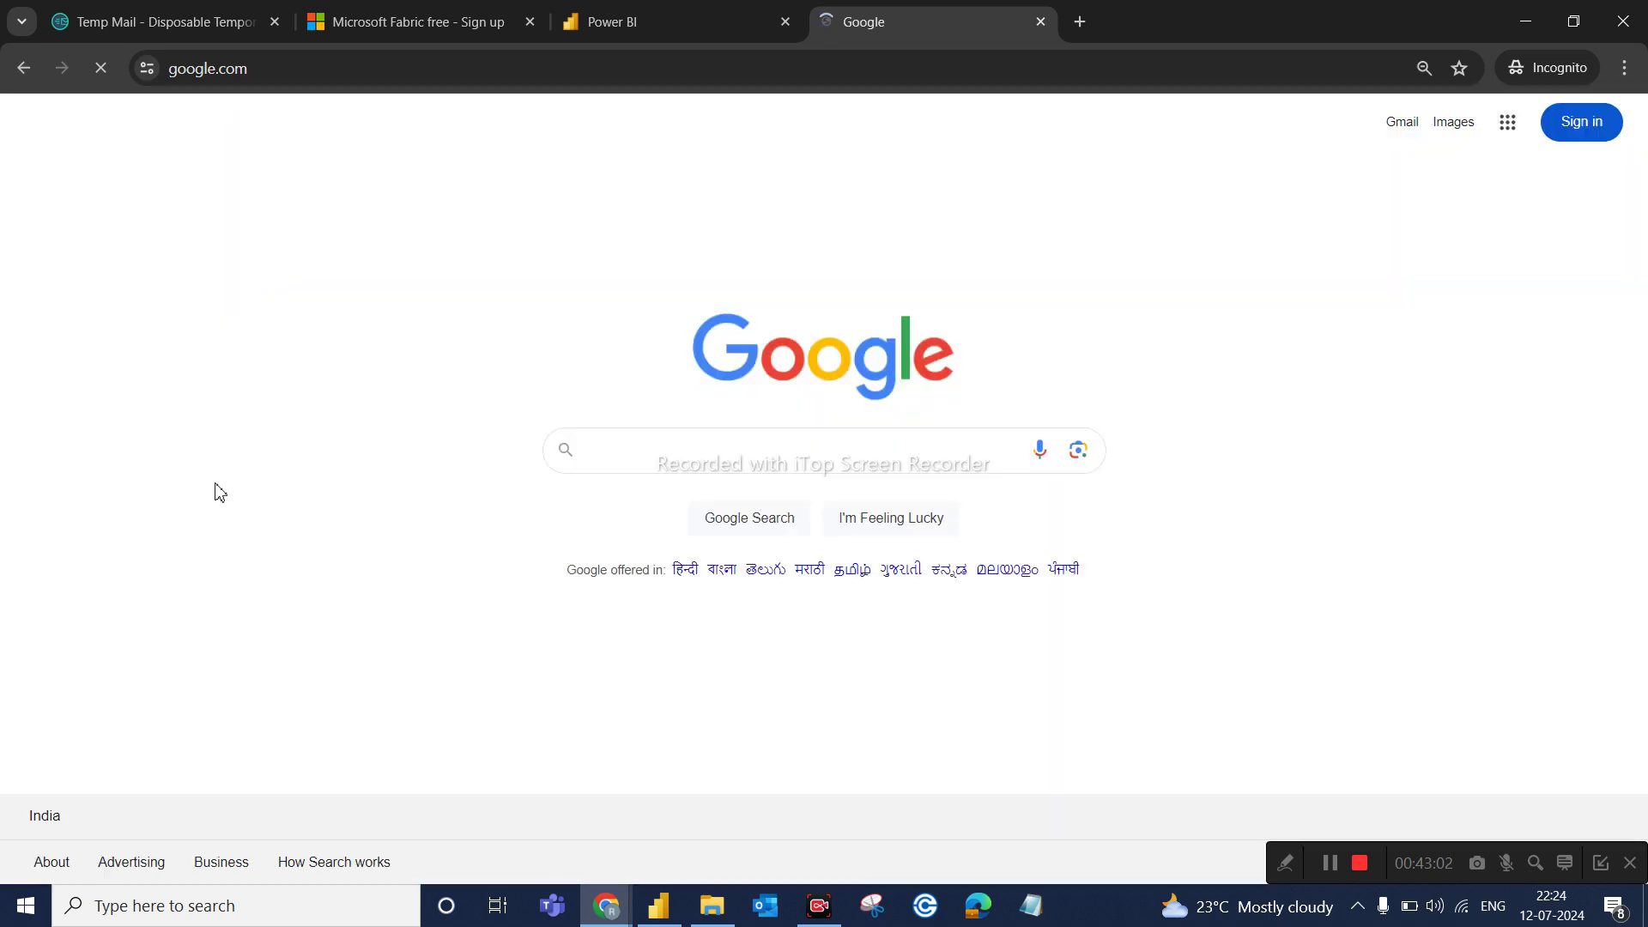
Search 'workspace access in power bi' and open the Roles in workspaces in Power BI article.
{"action": "left_click", "coordinate": [617, 456]}
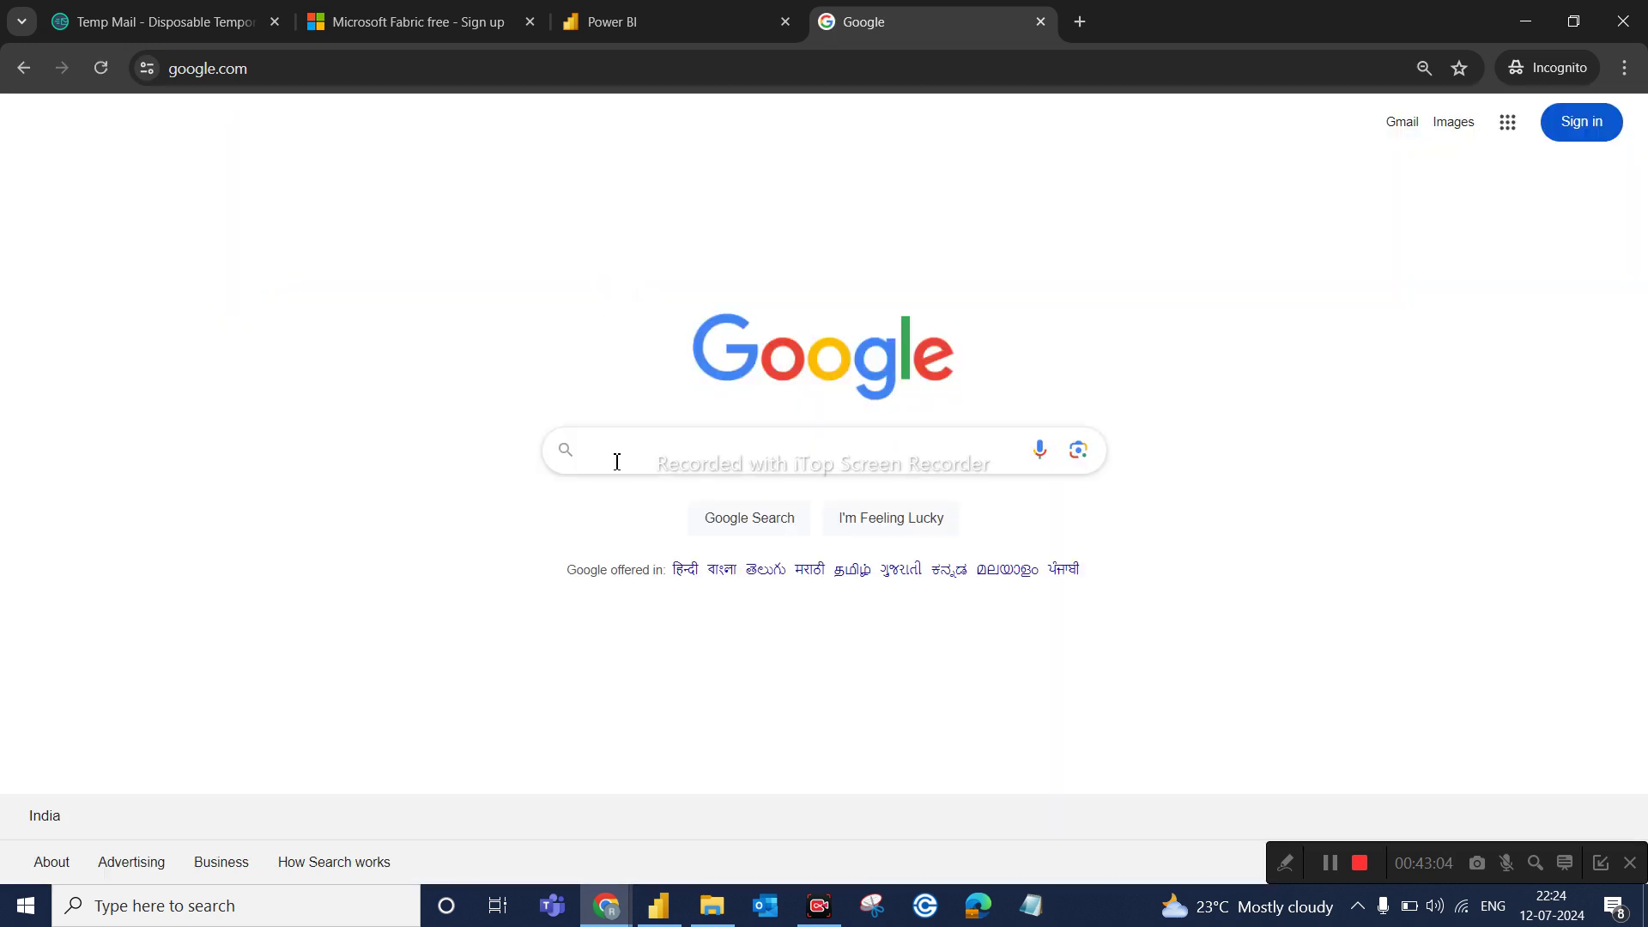
{"action": "type", "text": "woe"}
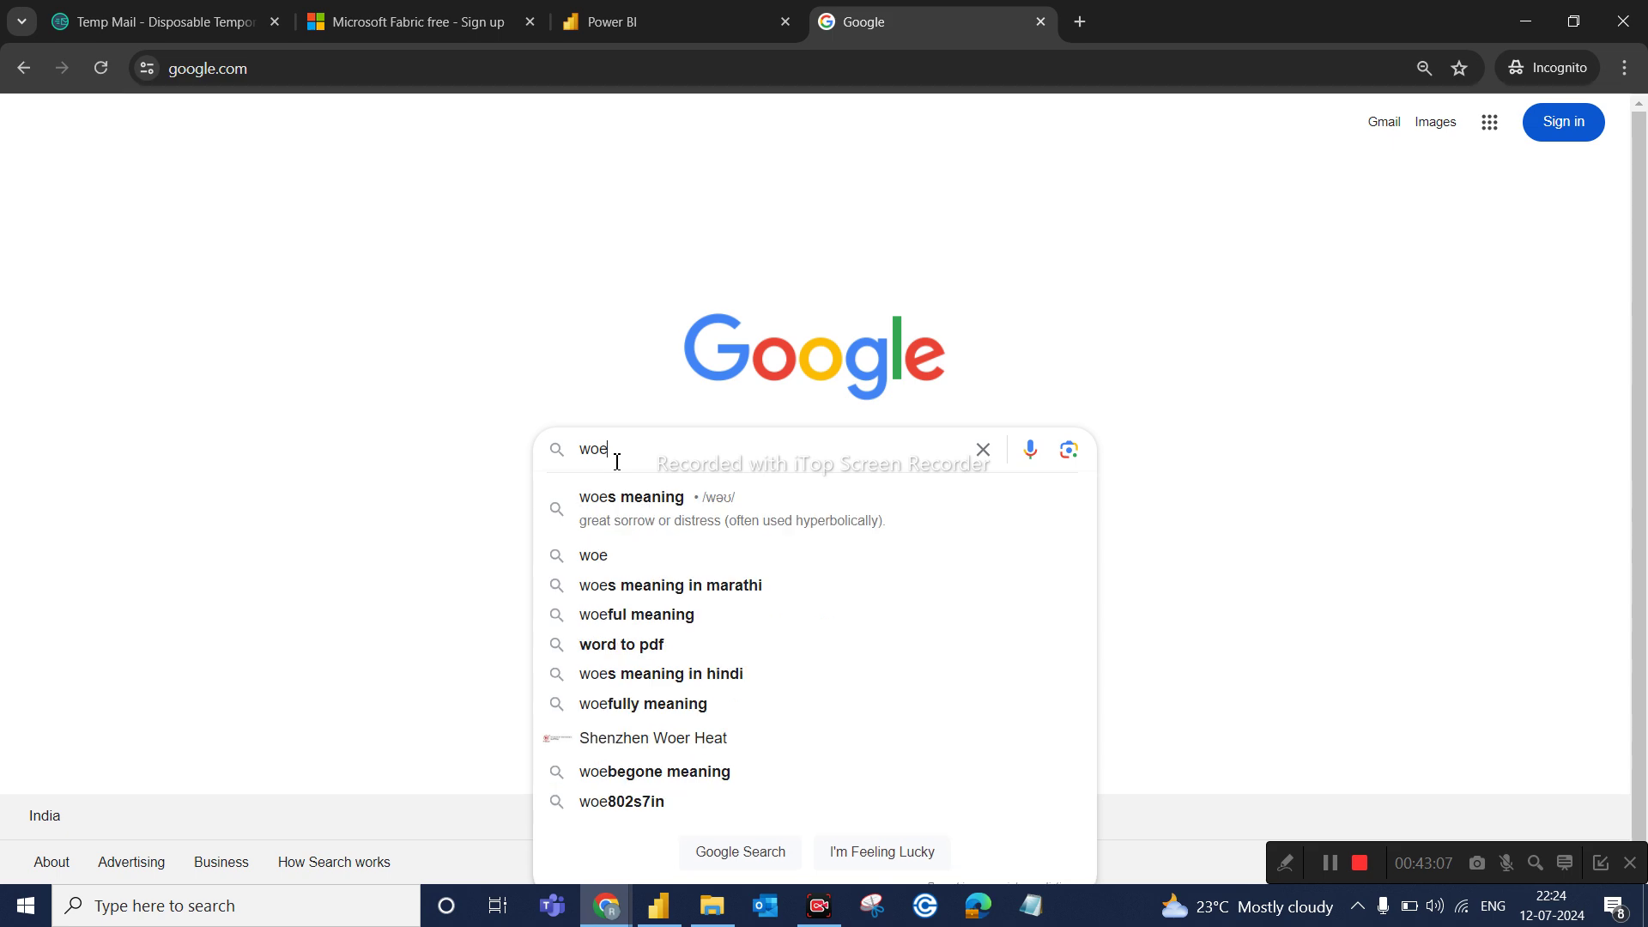
{"action": "key", "text": "BackSpace"}
{"action": "type", "text": "rk"}
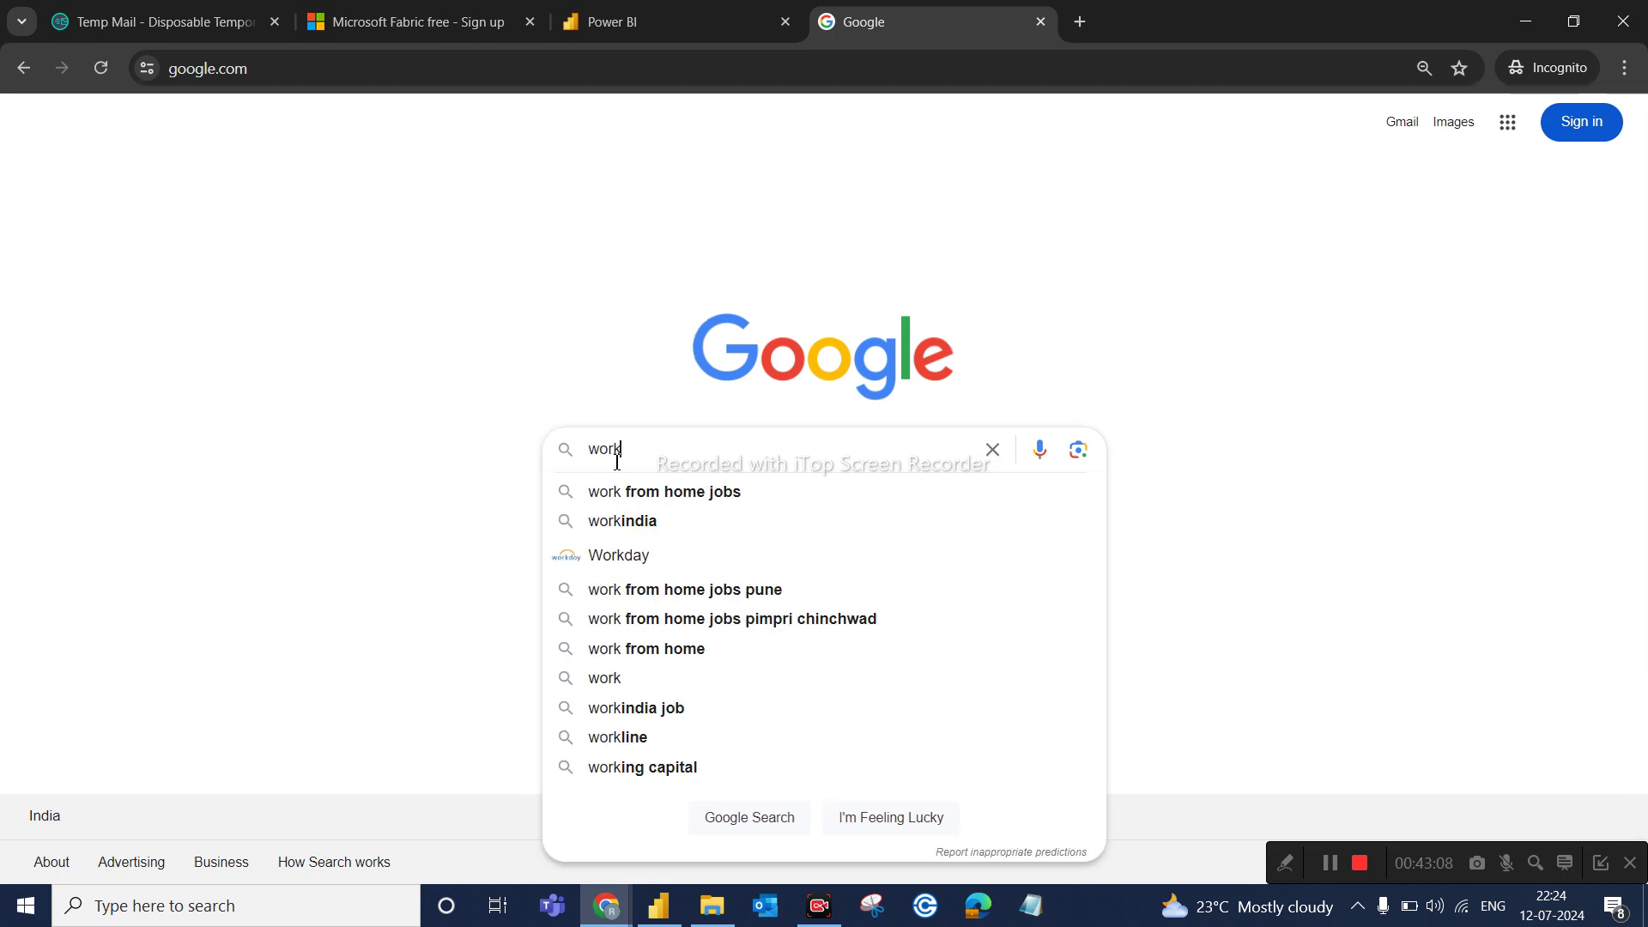
{"action": "type", "text": "sspad"}
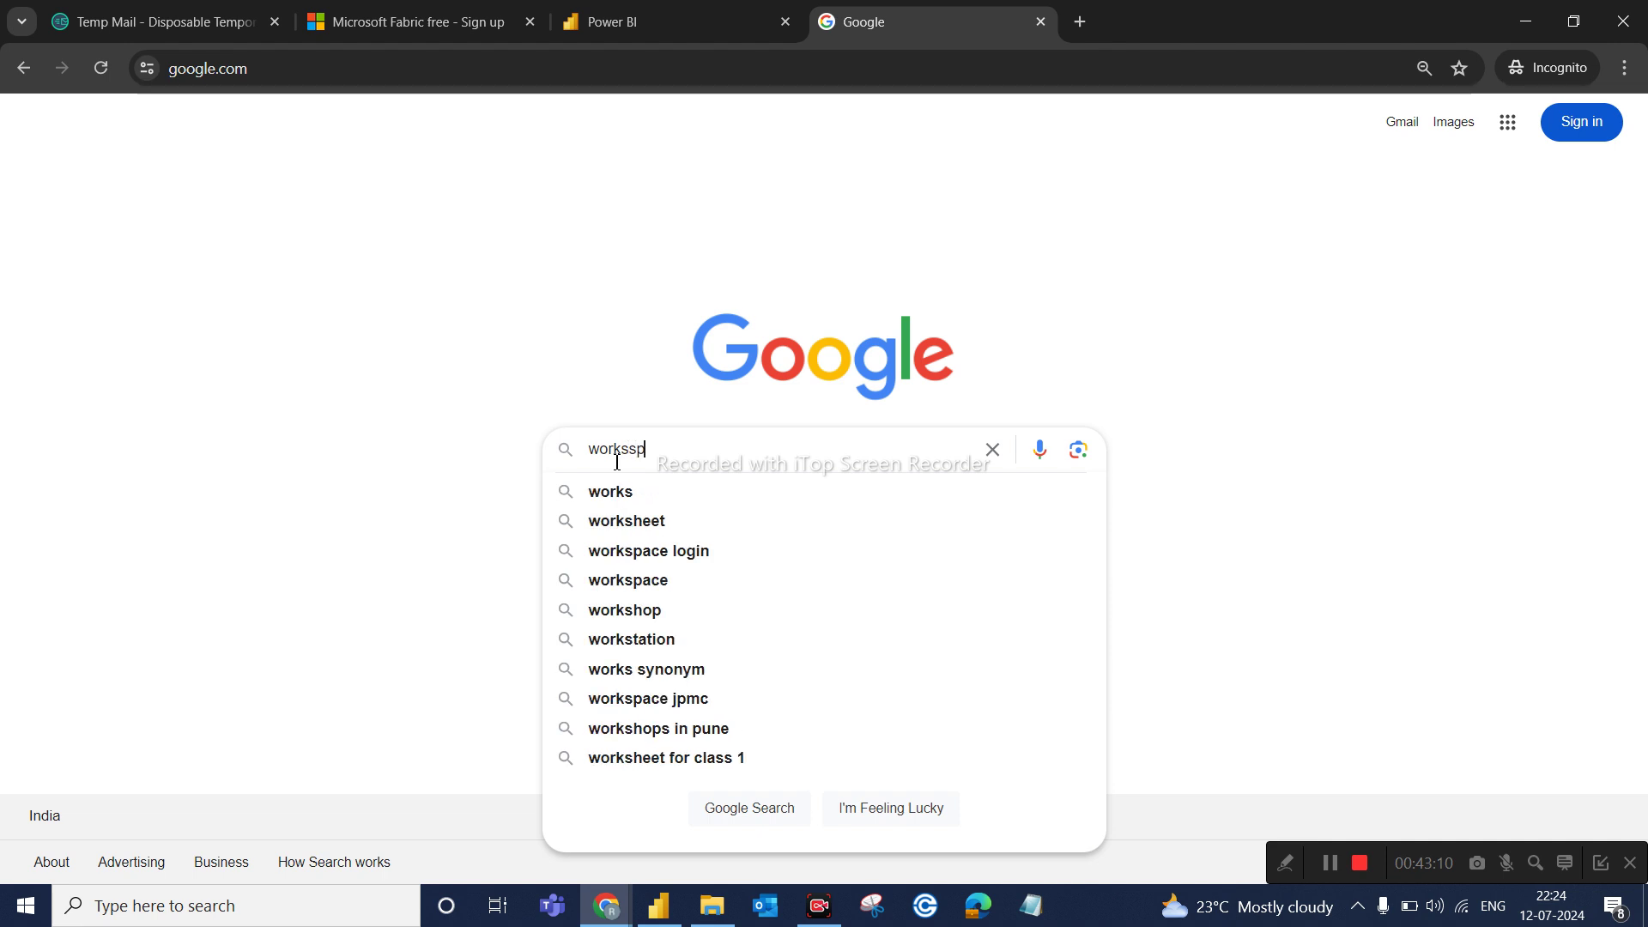
{"action": "key", "text": "BackSpace"}
{"action": "type", "text": "ce access"}
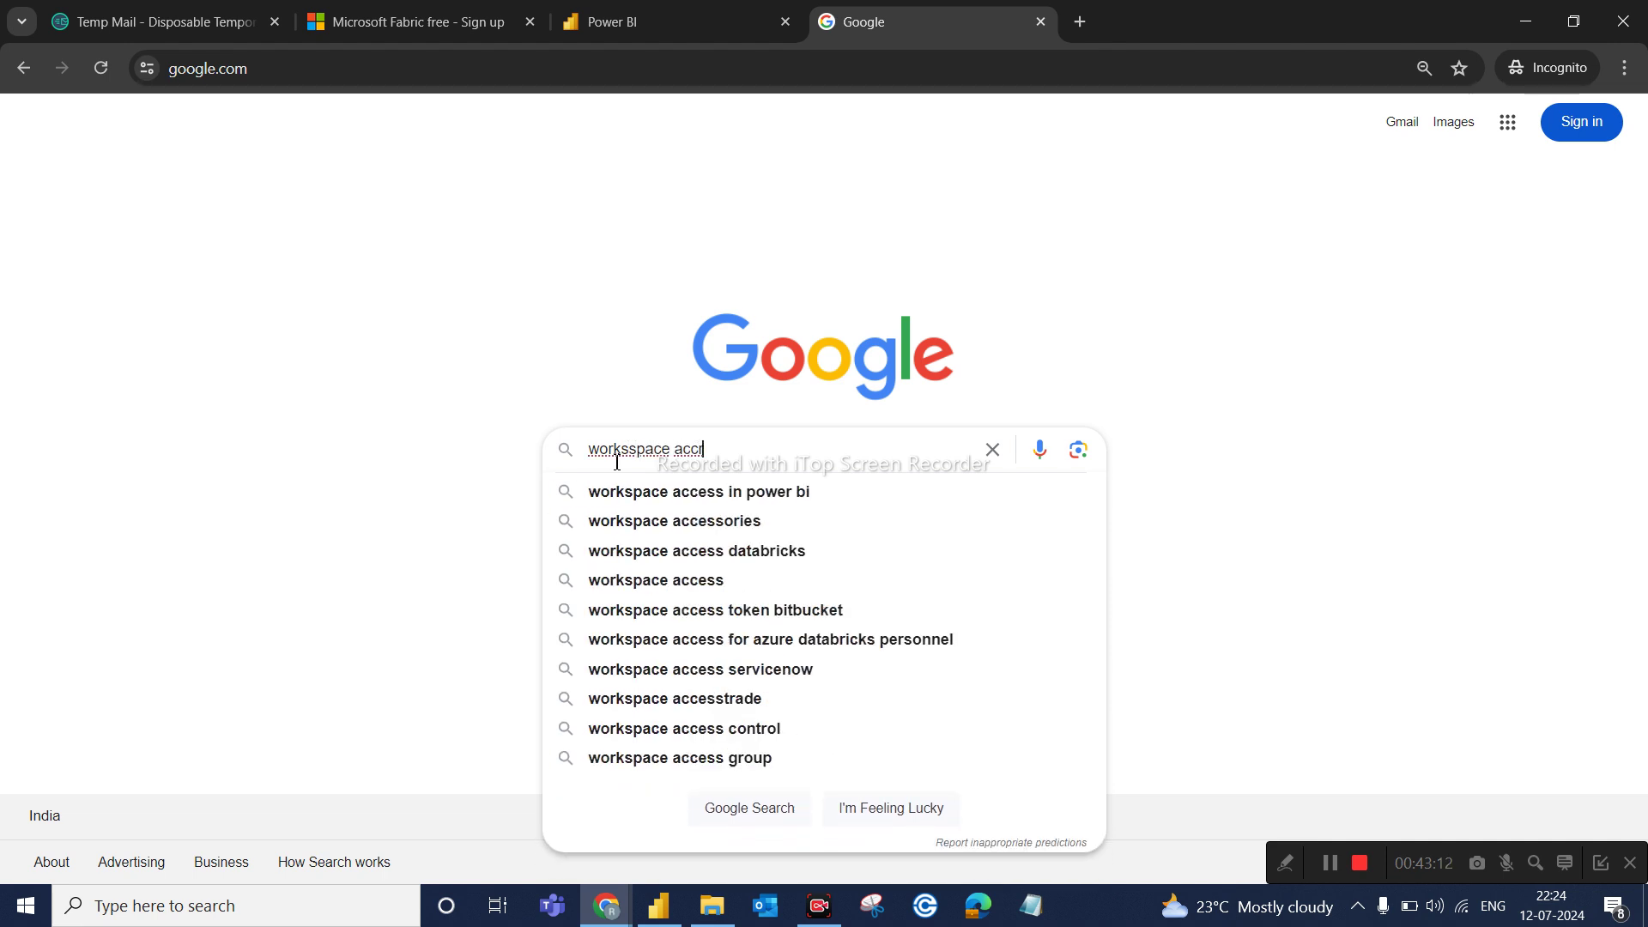
{"action": "left_click", "coordinate": [657, 499]}
{"action": "left_click", "coordinate": [348, 315]}
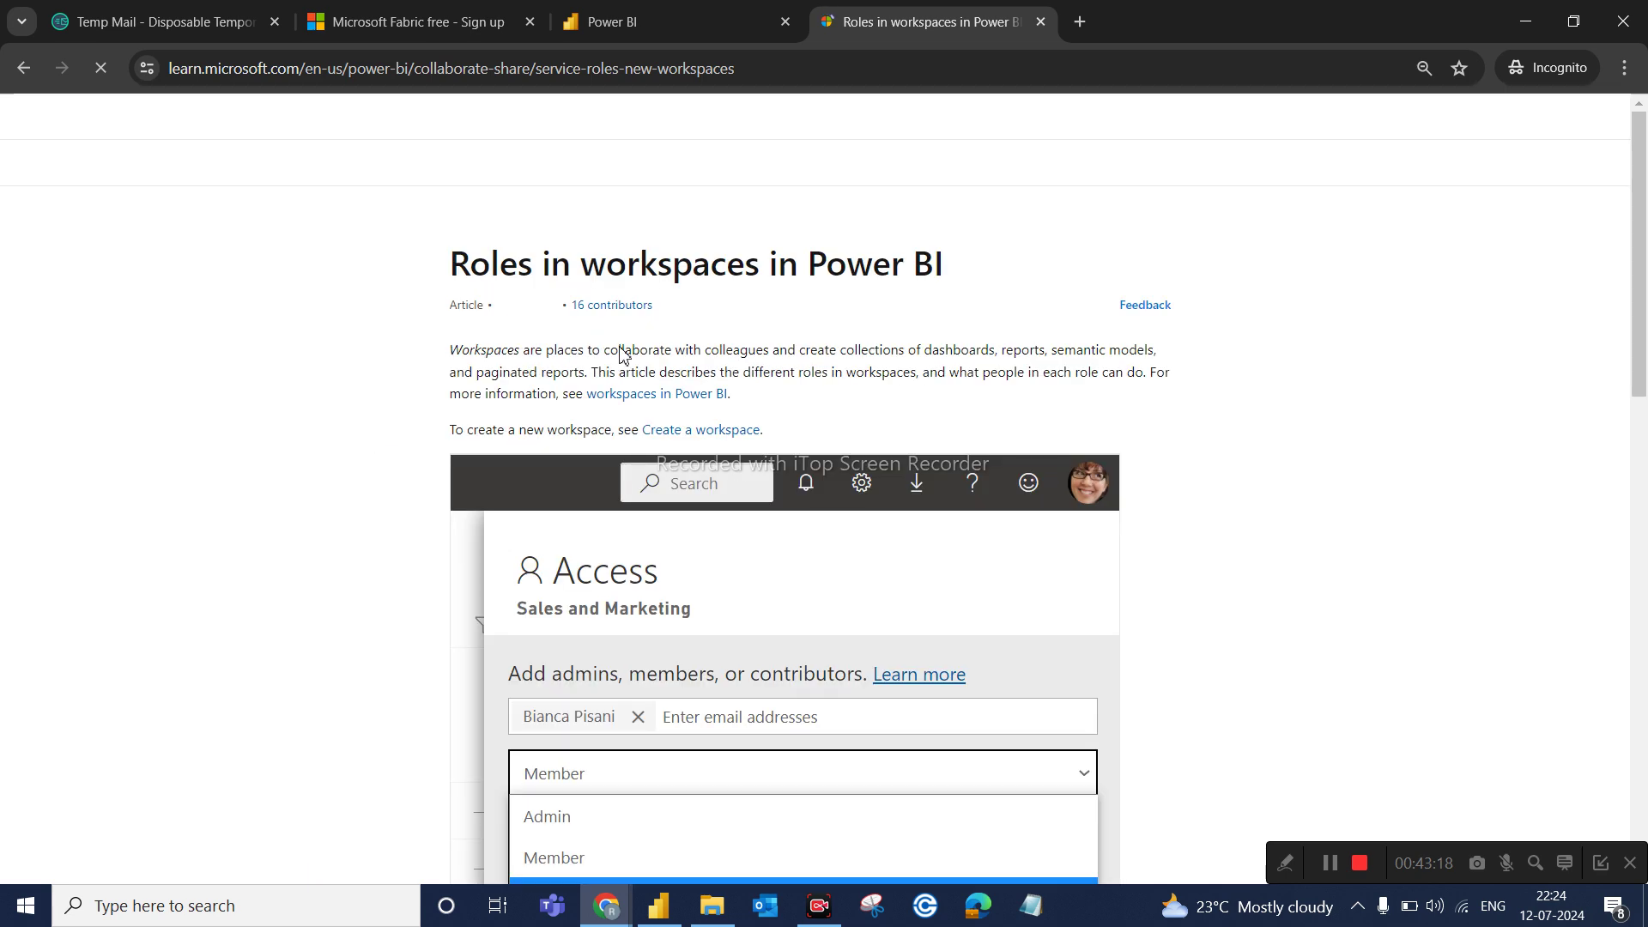
{"action": "scroll", "coordinate": [652, 601], "scroll_direction": "down", "scroll_amount": 7}
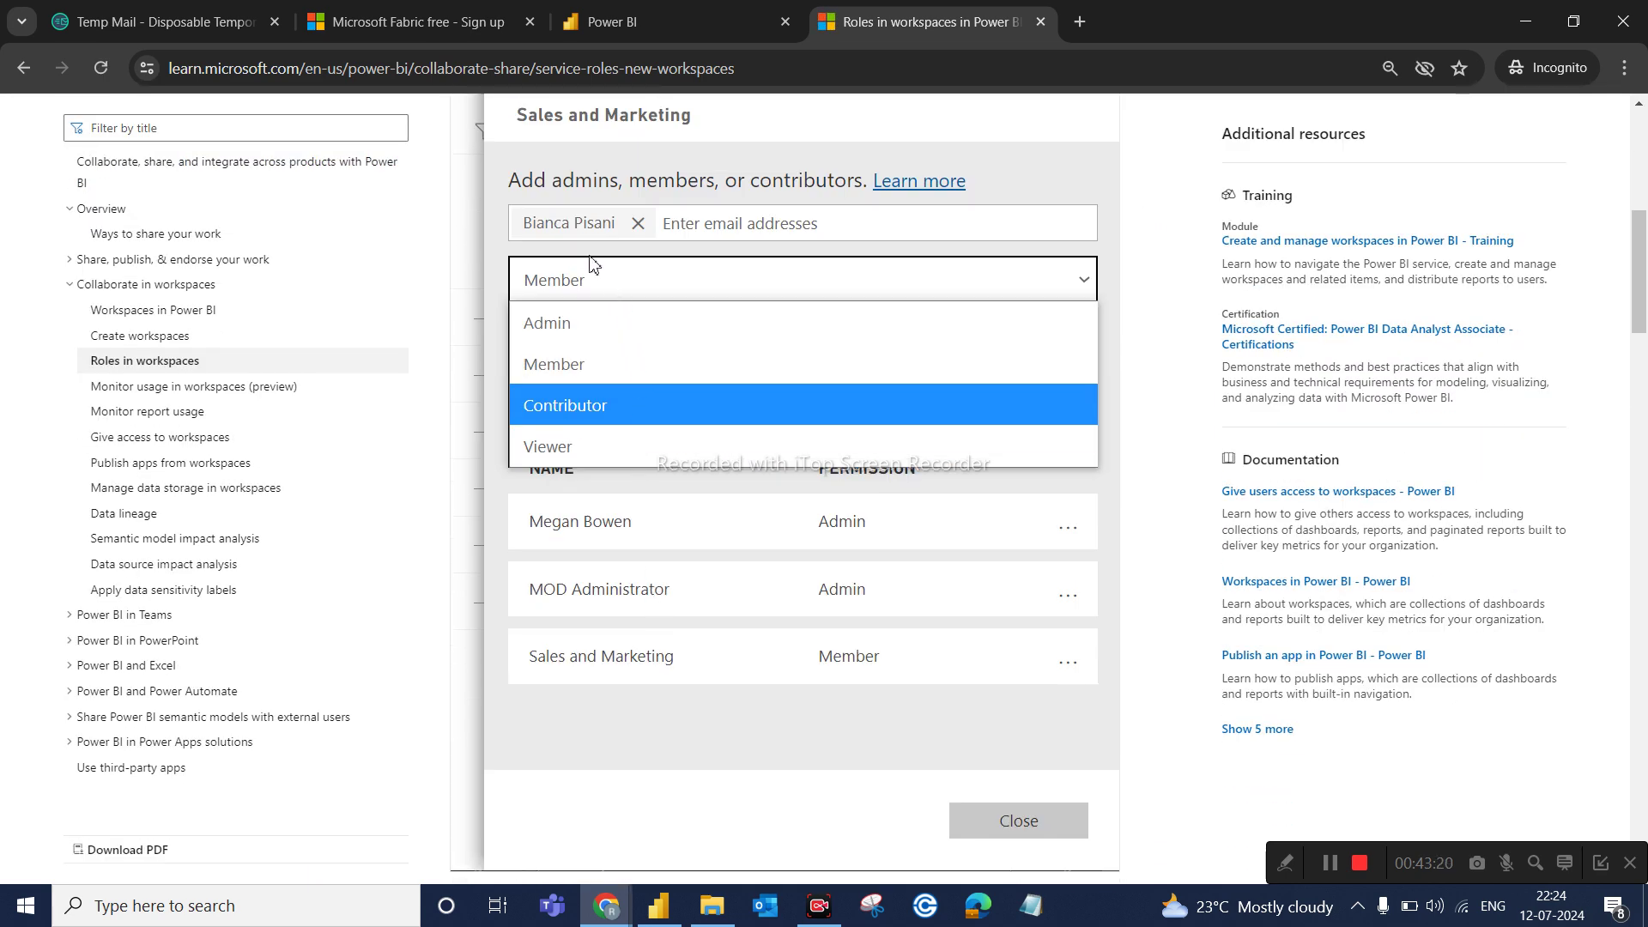
{"action": "scroll", "coordinate": [612, 490], "scroll_direction": "down", "scroll_amount": 8}
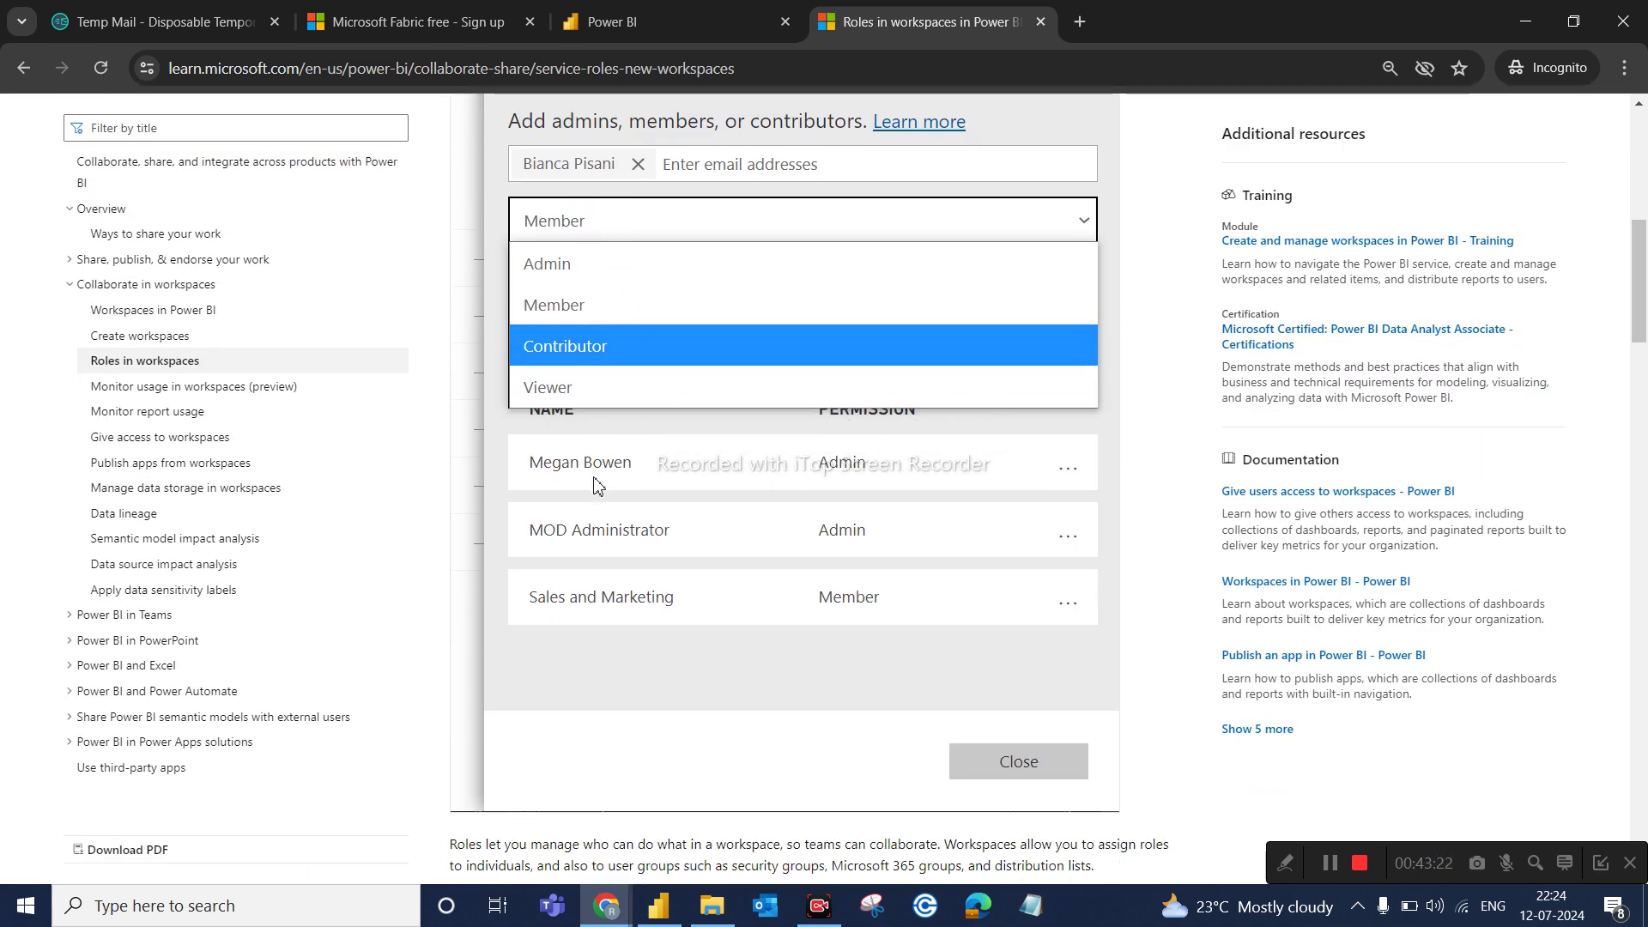
{"action": "scroll", "coordinate": [611, 489], "scroll_direction": "down", "scroll_amount": 4}
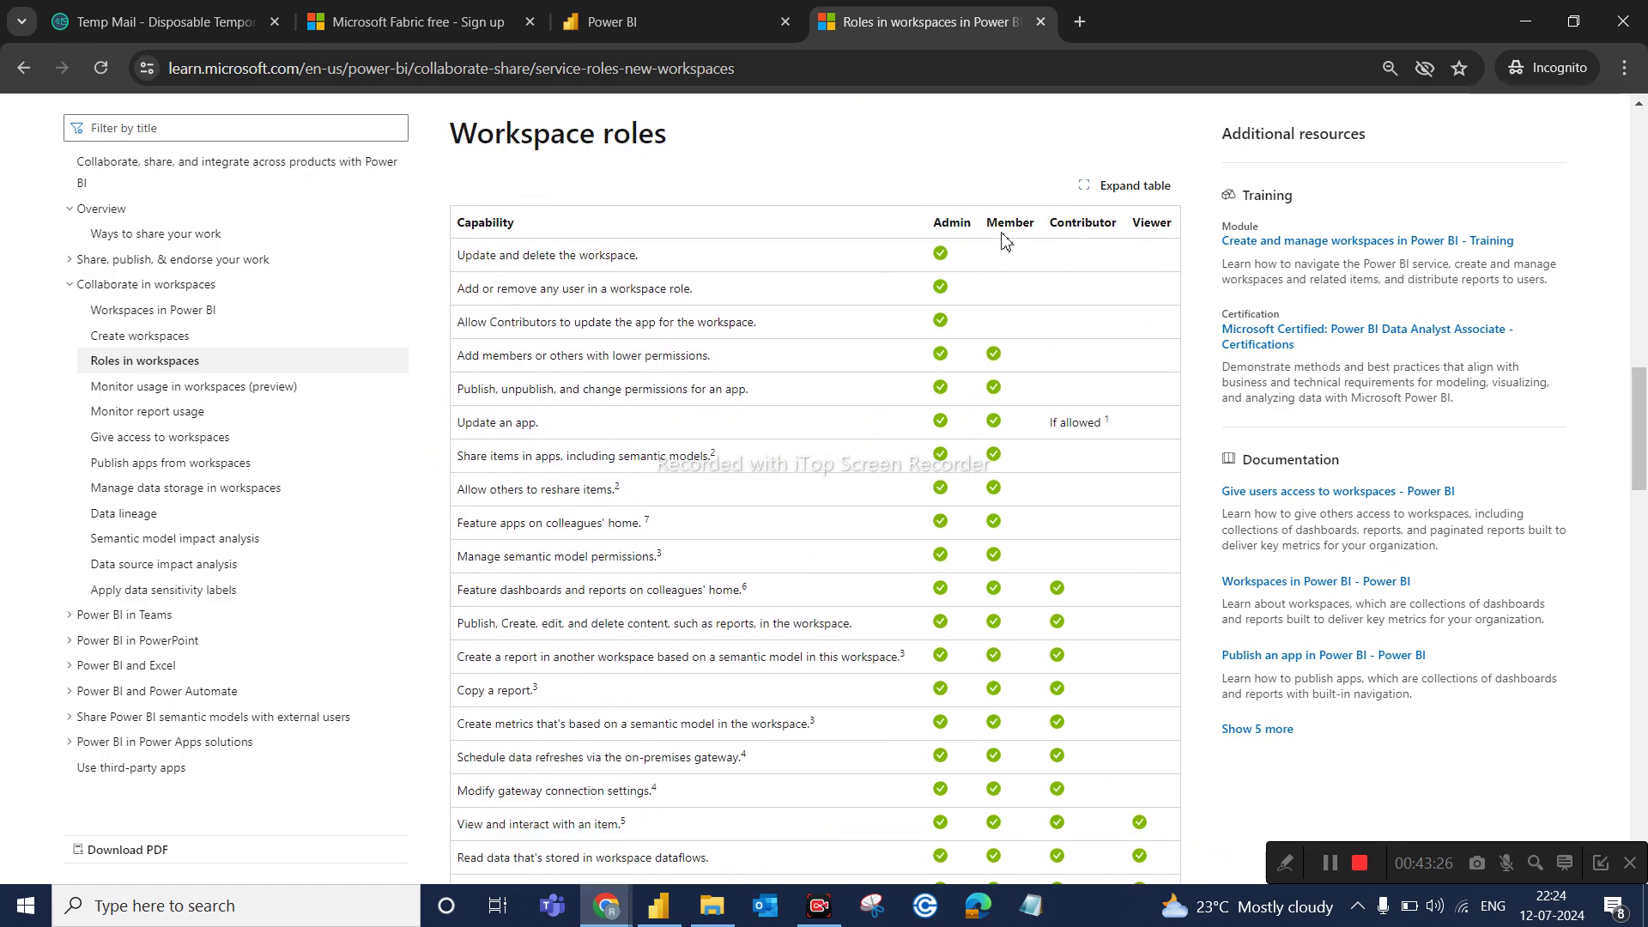
{"action": "scroll", "coordinate": [653, 699], "scroll_direction": "down", "scroll_amount": 4}
{"action": "scroll", "coordinate": [653, 699], "scroll_direction": "up", "scroll_amount": 3}
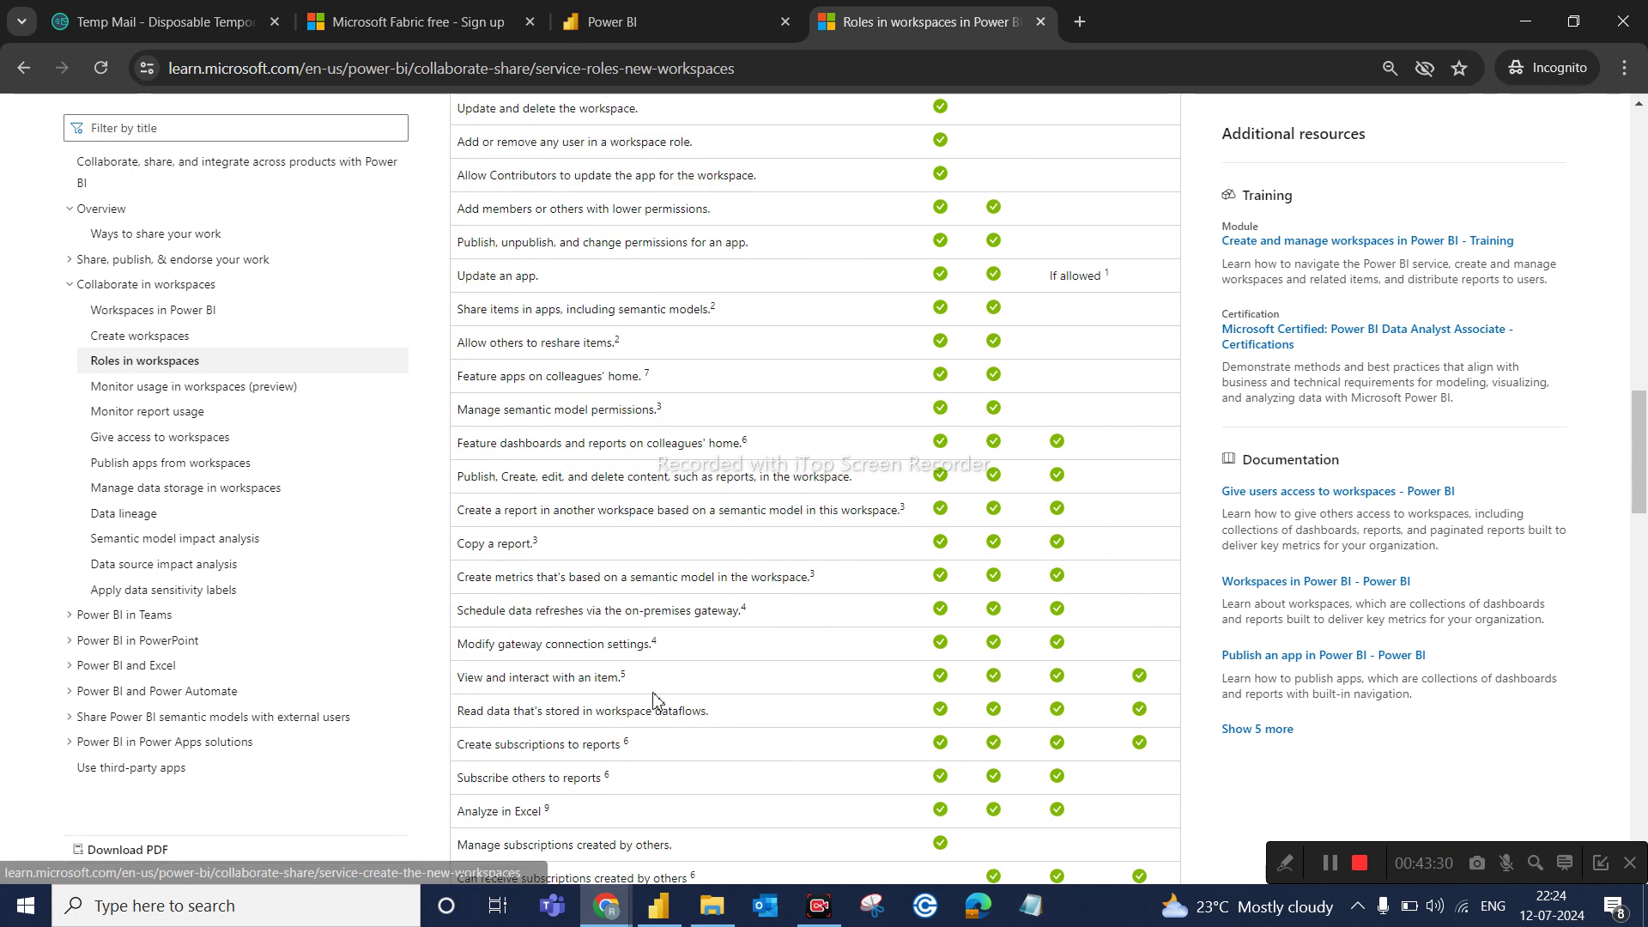
{"action": "scroll", "coordinate": [671, 636], "scroll_direction": "up", "scroll_amount": 3}
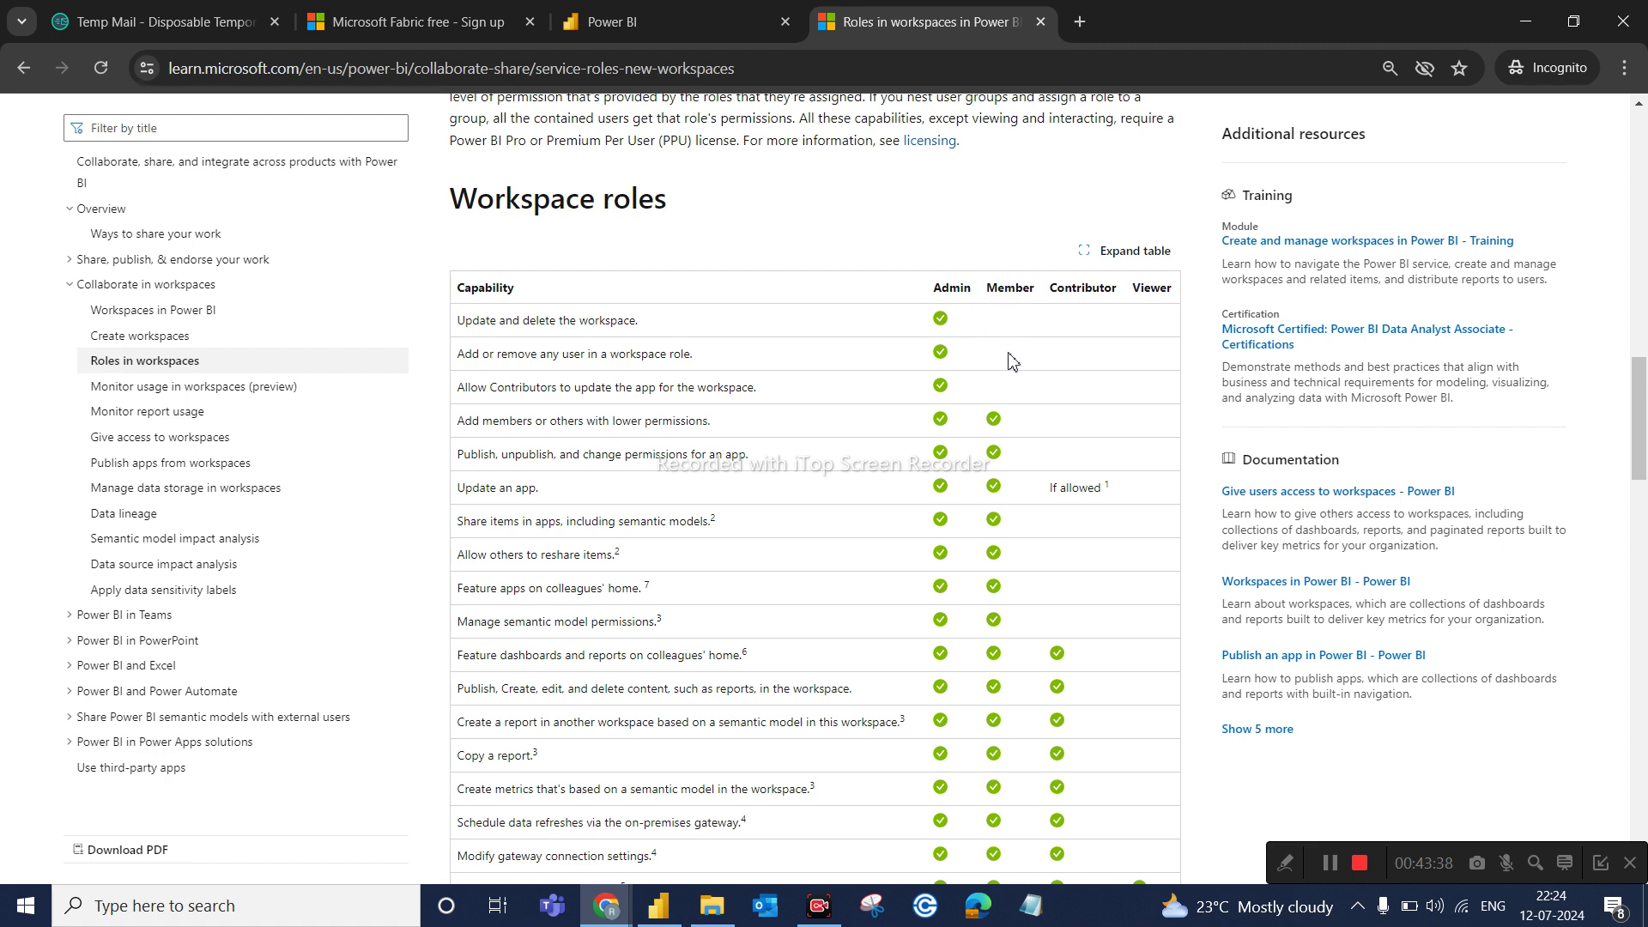
{"action": "scroll", "coordinate": [951, 301], "scroll_direction": "down", "scroll_amount": 2}
{"action": "scroll", "coordinate": [951, 300], "scroll_direction": "down", "scroll_amount": 1}
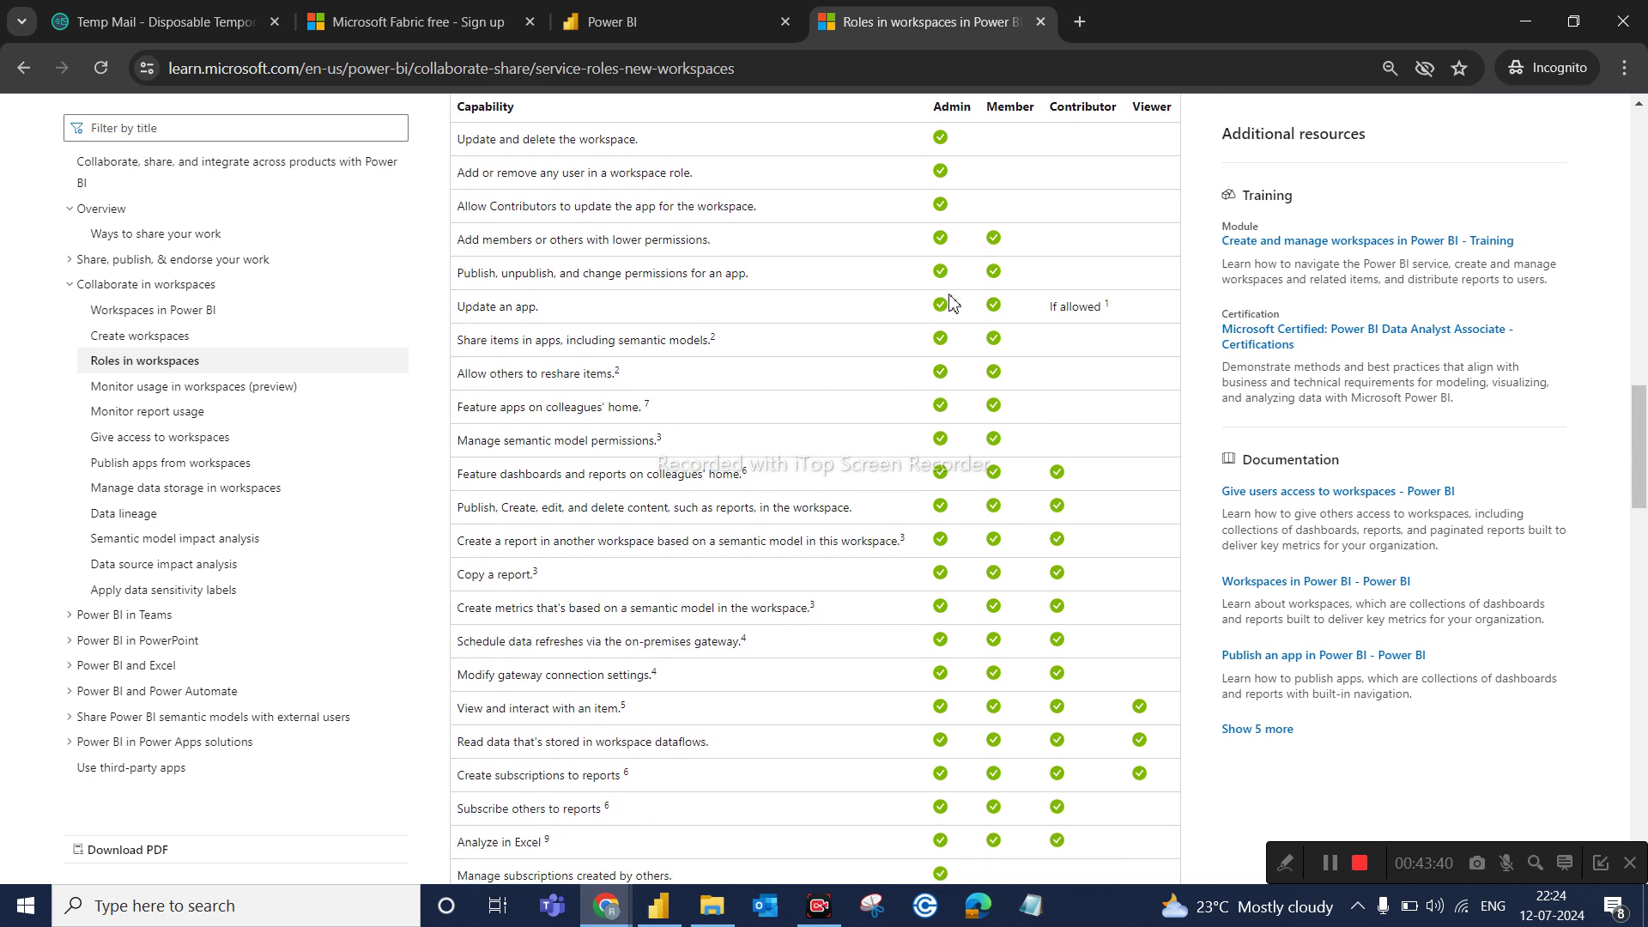
{"action": "scroll", "coordinate": [945, 678], "scroll_direction": "down", "scroll_amount": 2}
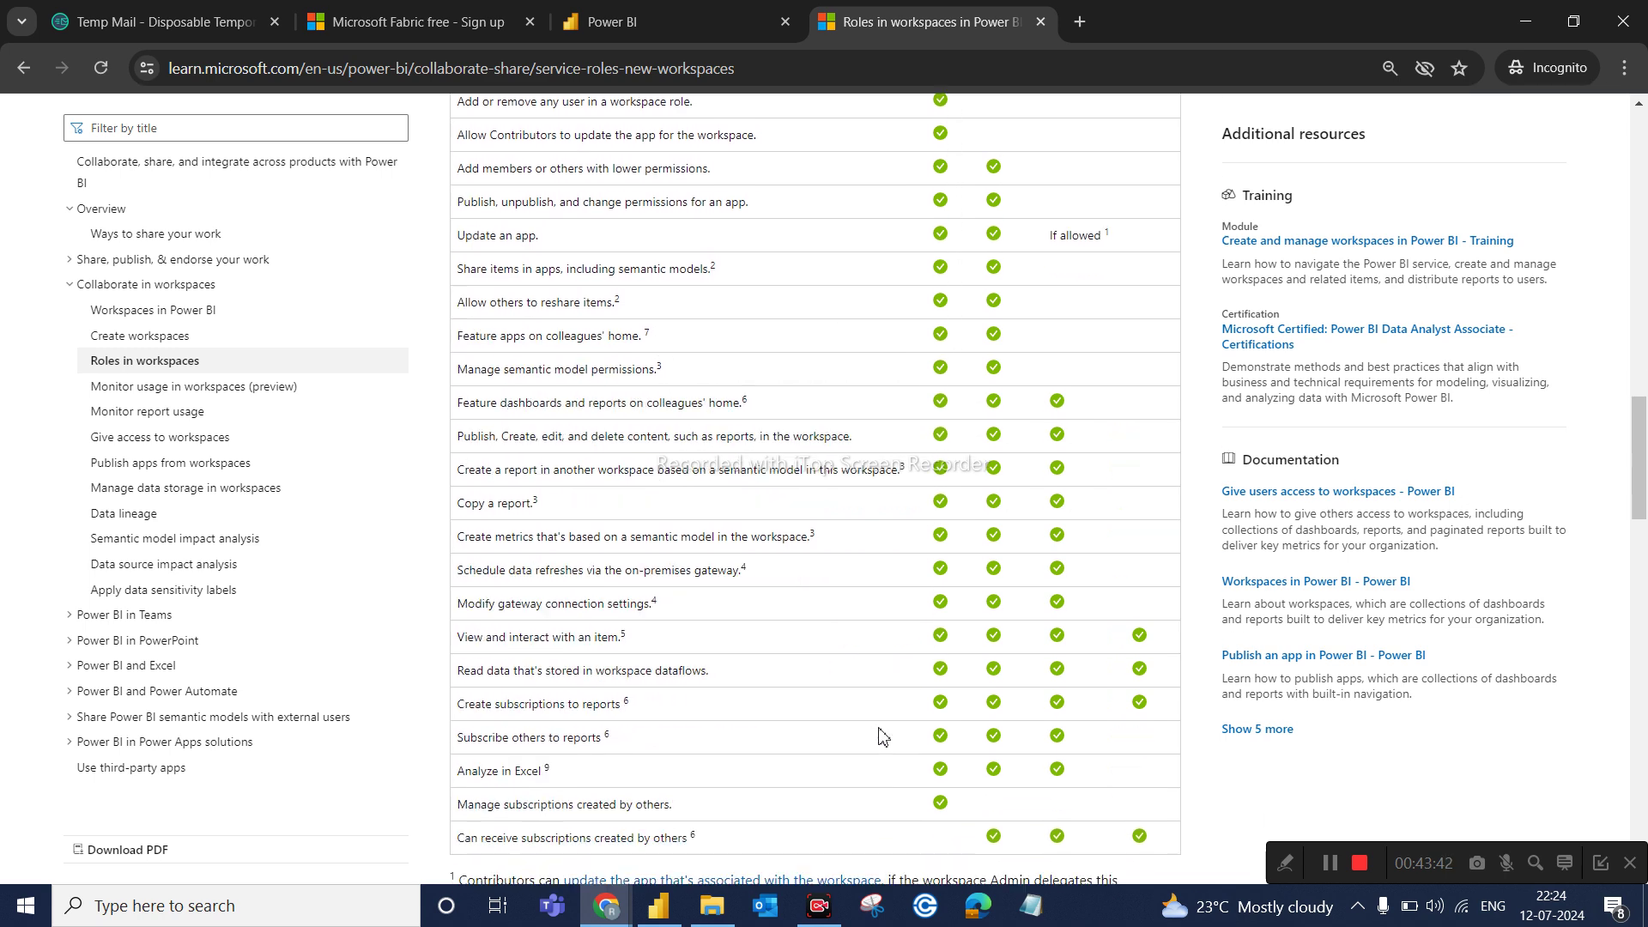
{"action": "scroll", "coordinate": [945, 678], "scroll_direction": "up", "scroll_amount": 3}
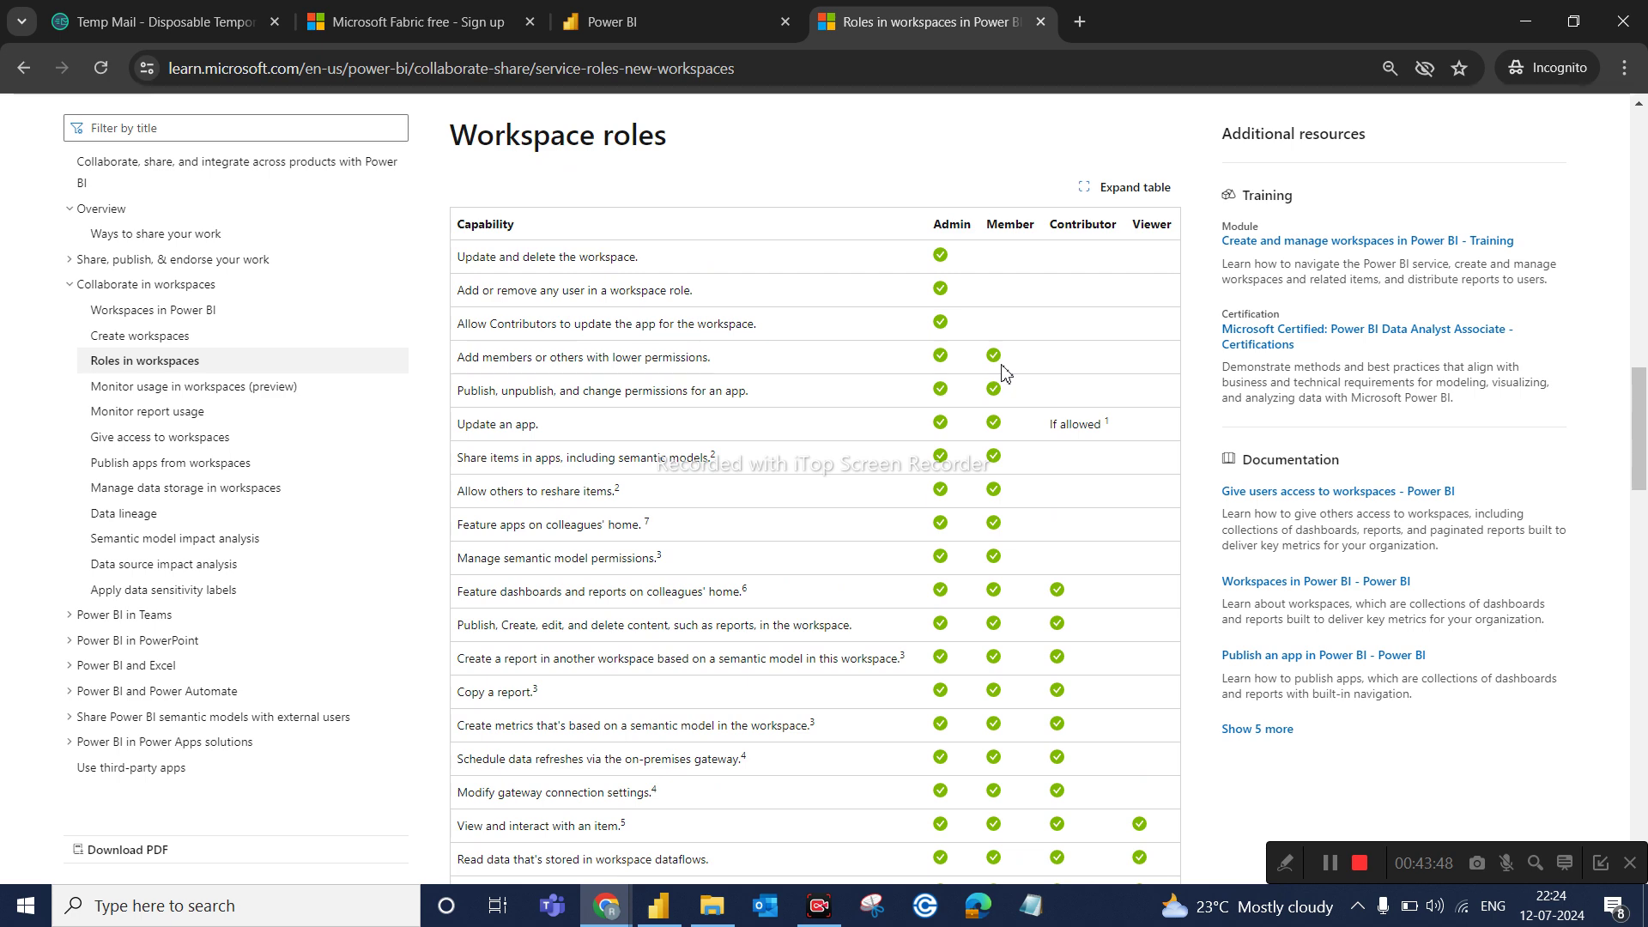
{"action": "scroll", "coordinate": [998, 519], "scroll_direction": "down", "scroll_amount": 2}
{"action": "scroll", "coordinate": [1059, 276], "scroll_direction": "up", "scroll_amount": 2}
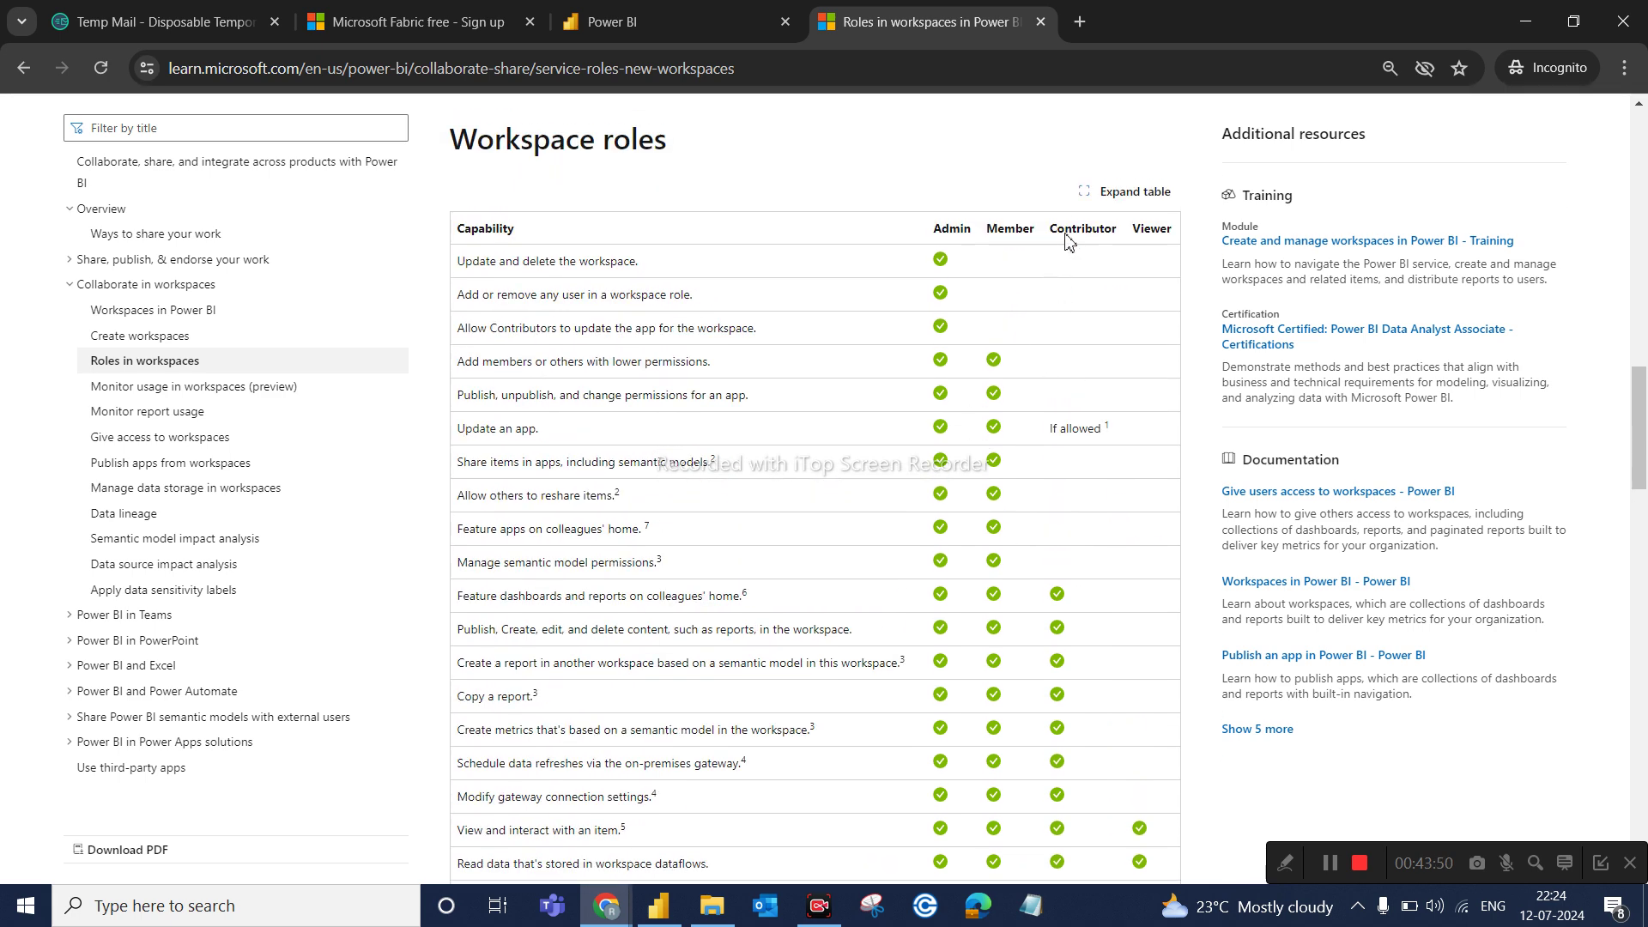
{"action": "scroll", "coordinate": [1030, 447], "scroll_direction": "down", "scroll_amount": 1}
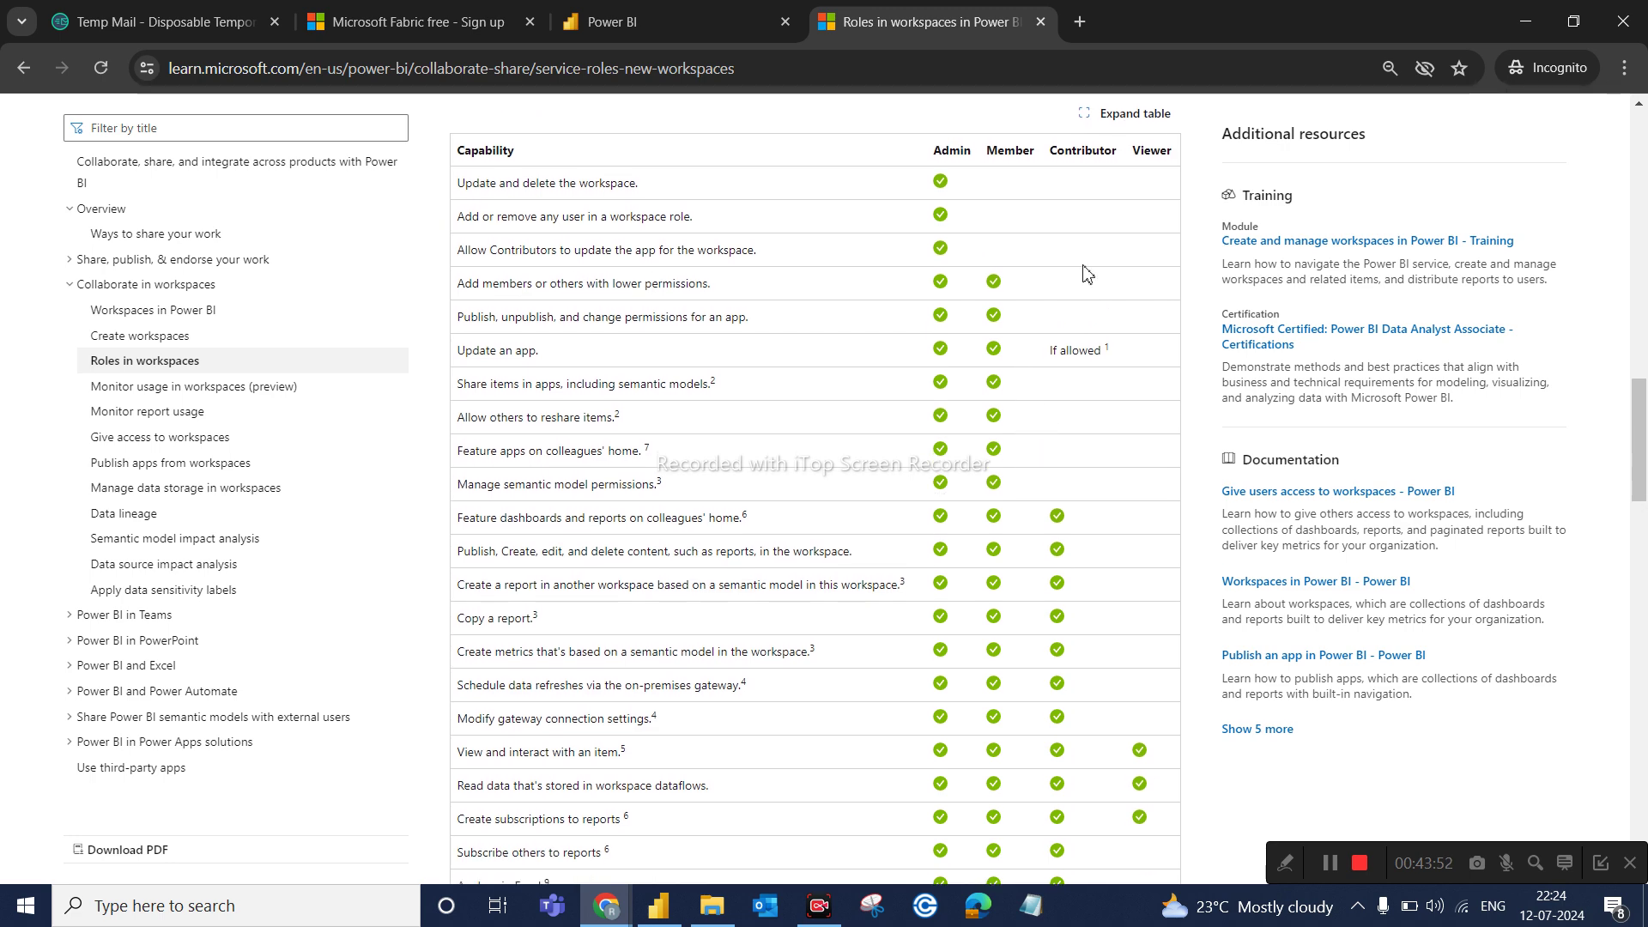
{"action": "scroll", "coordinate": [1066, 526], "scroll_direction": "down", "scroll_amount": 1}
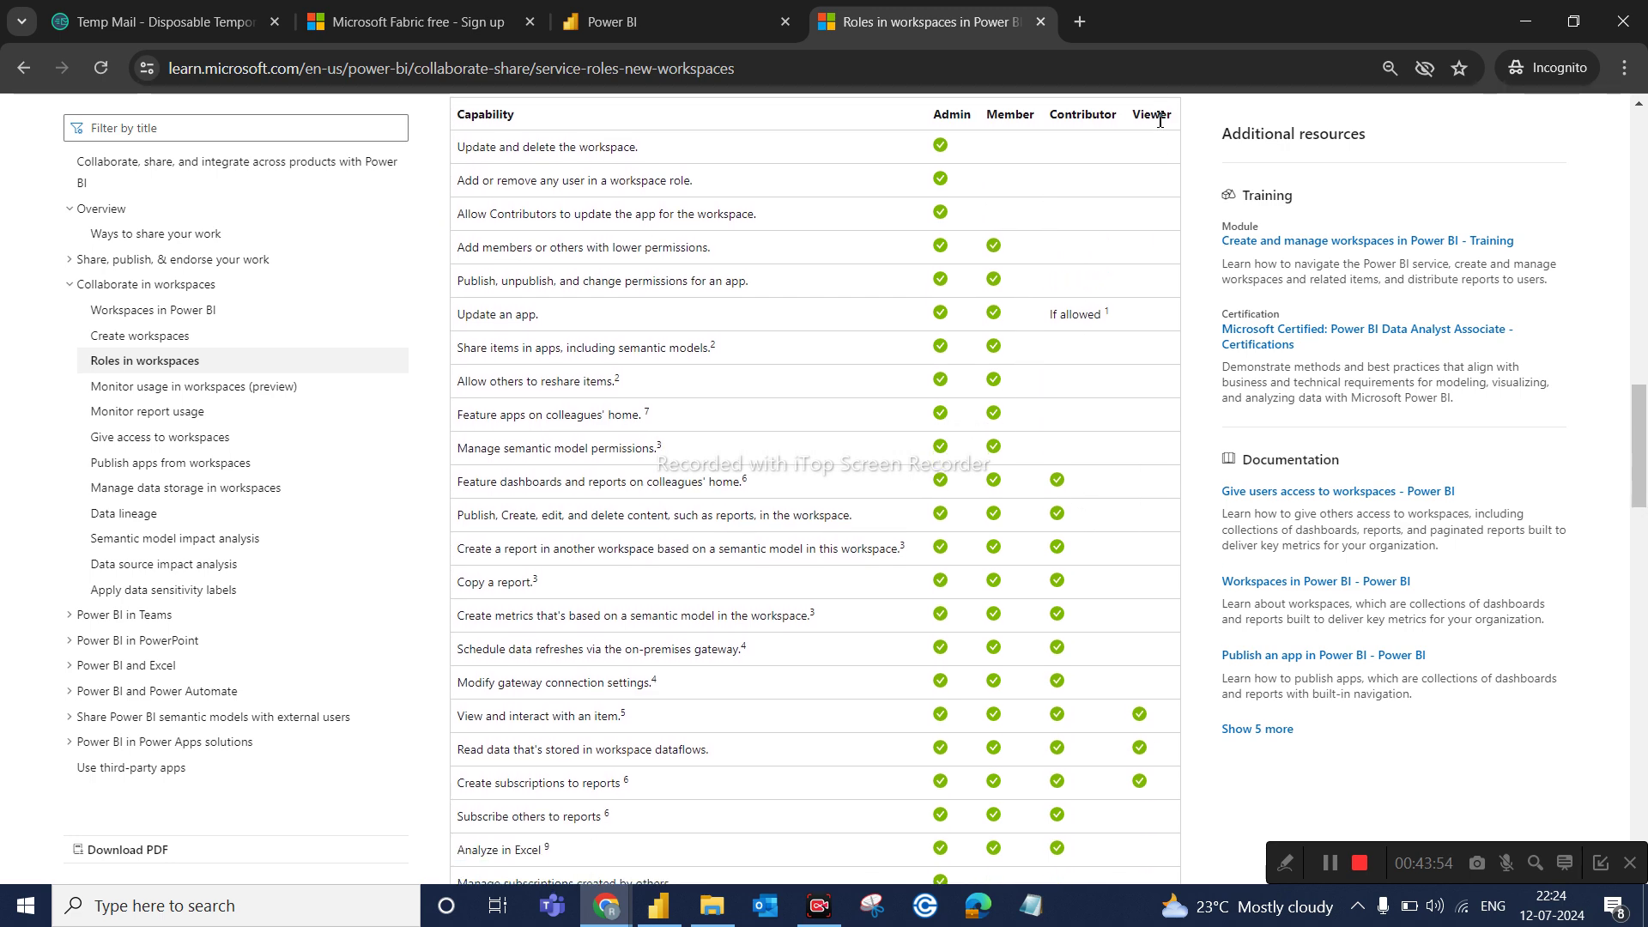
{"action": "scroll", "coordinate": [1142, 632], "scroll_direction": "down", "scroll_amount": 3}
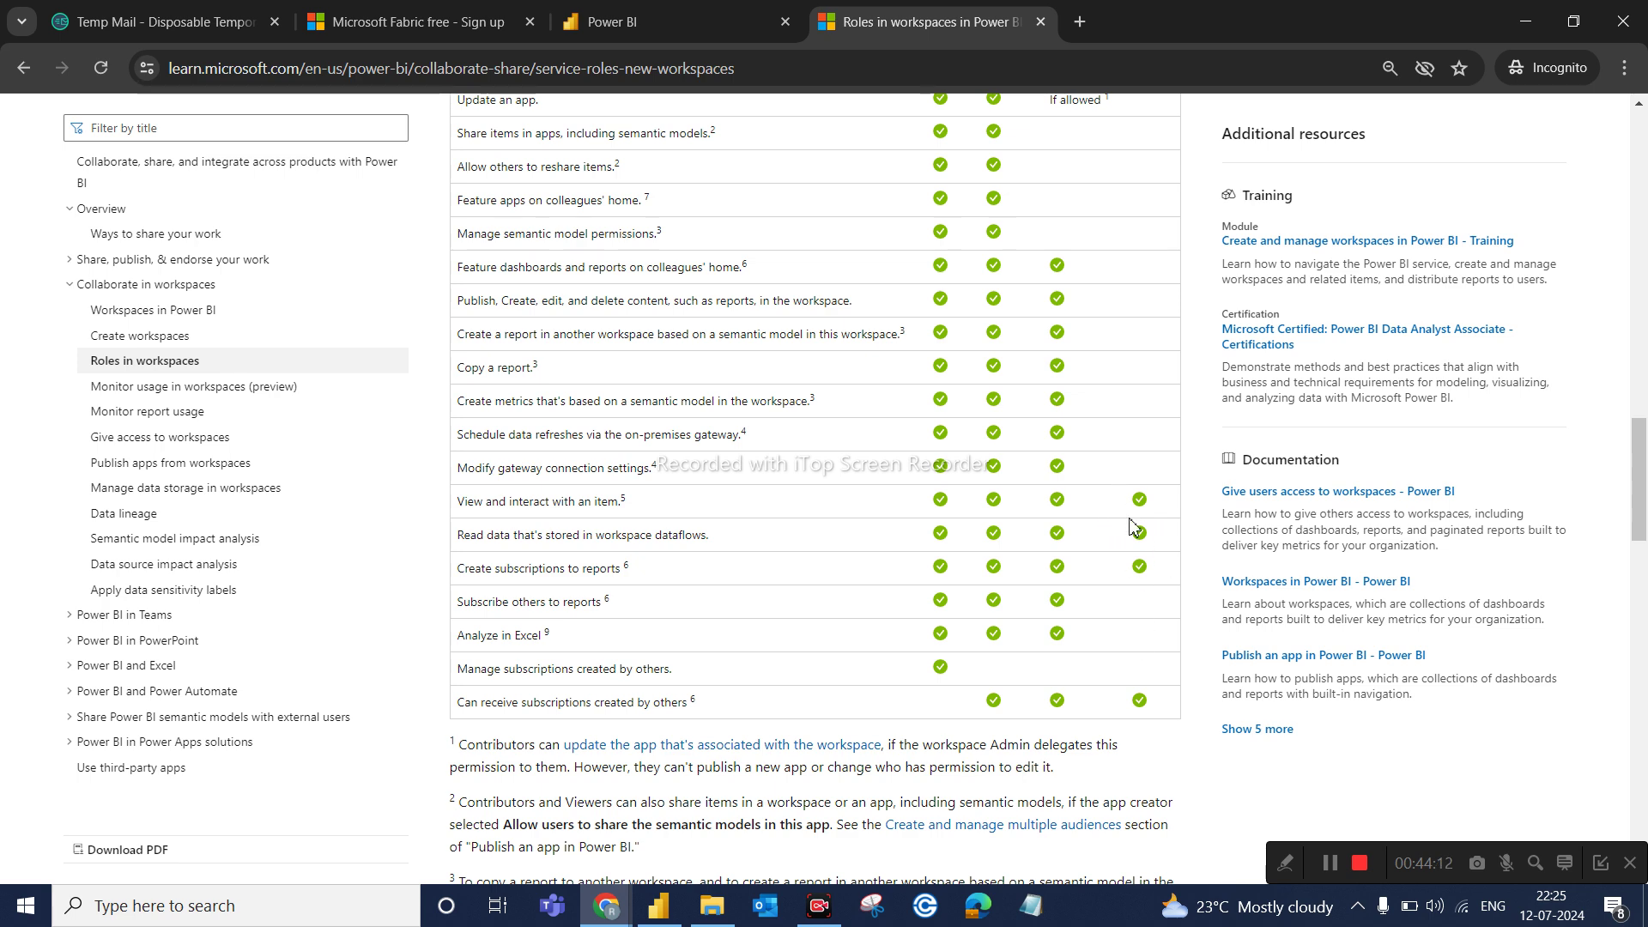
{"action": "scroll", "coordinate": [1130, 515], "scroll_direction": "up", "scroll_amount": 4}
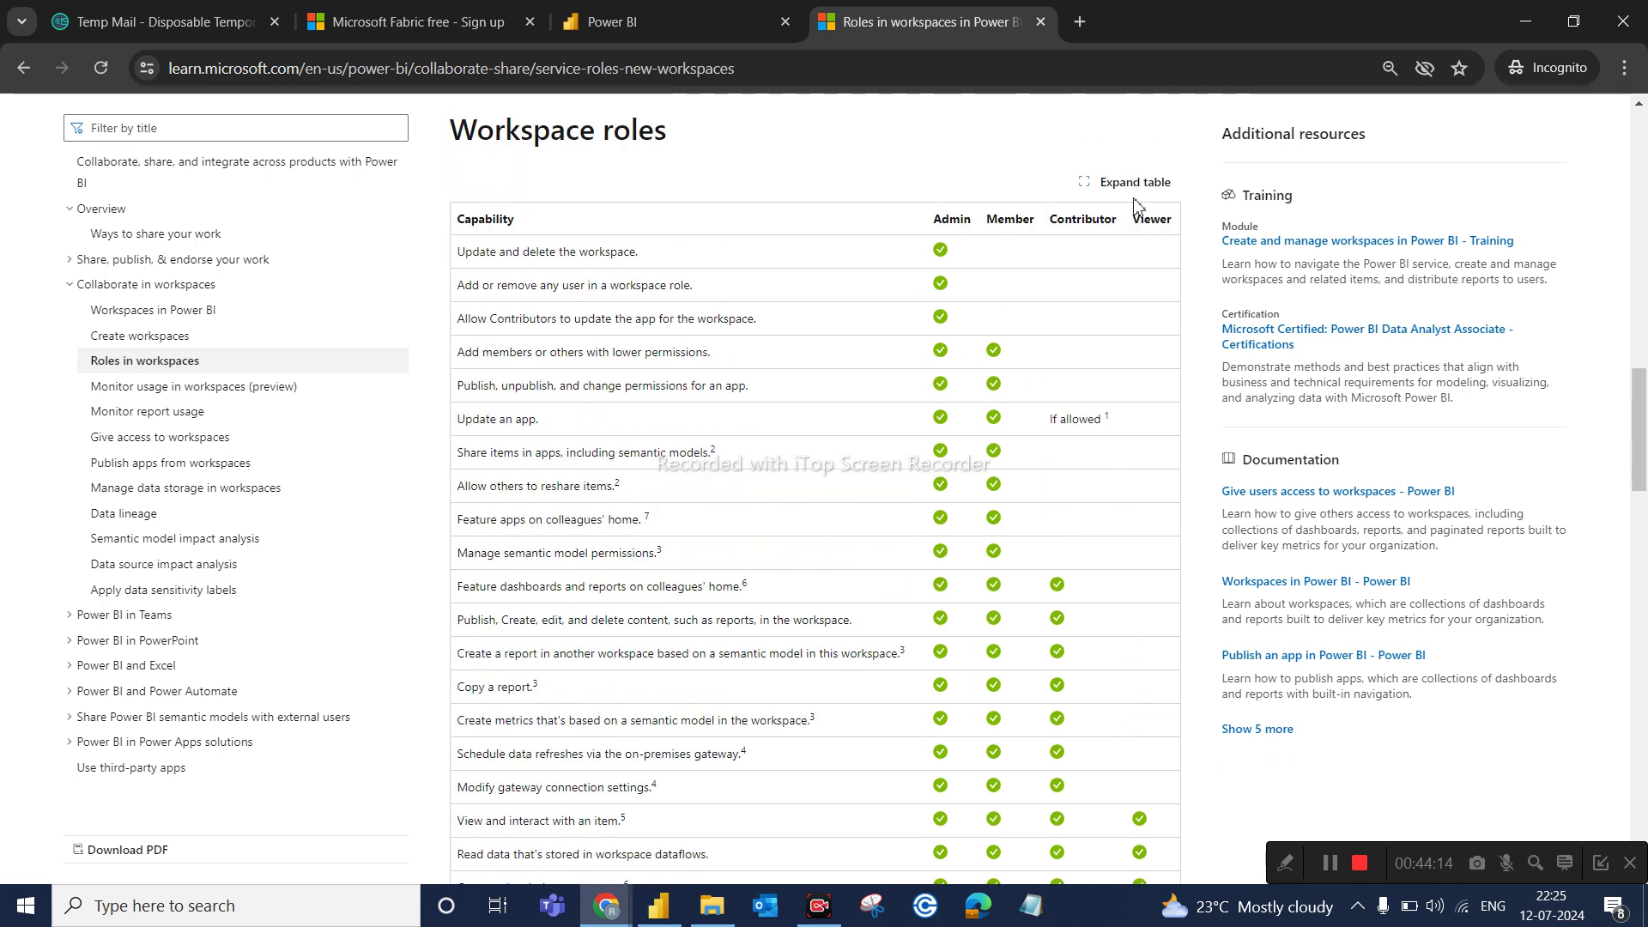
{"action": "scroll", "coordinate": [1129, 442], "scroll_direction": "down", "scroll_amount": 3}
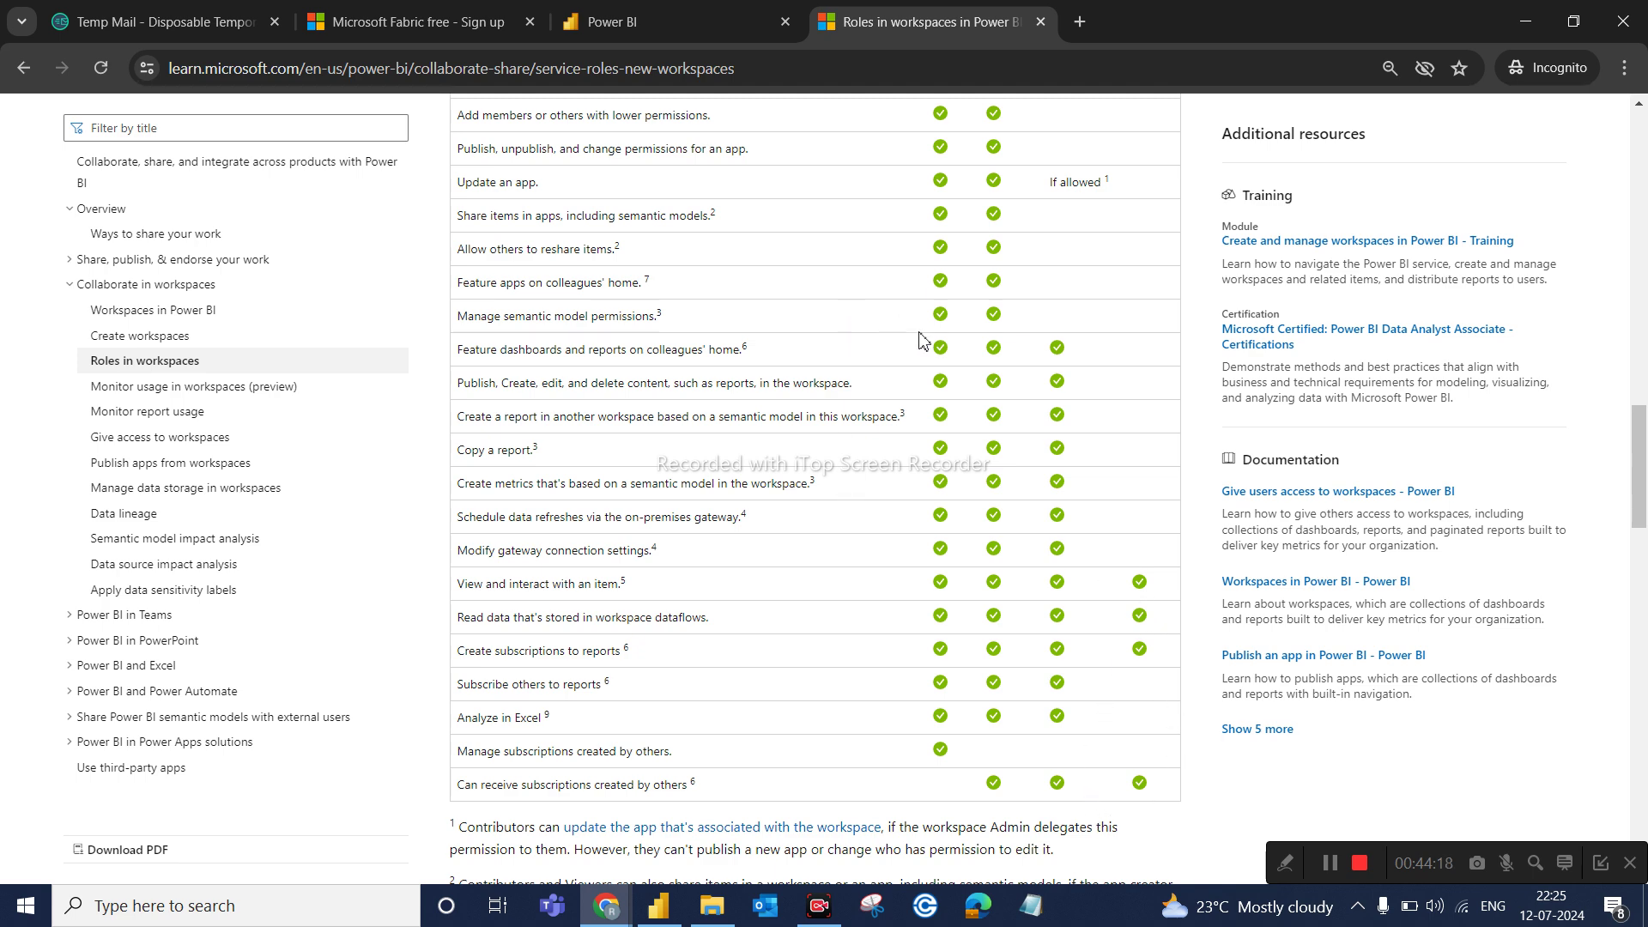
{"action": "scroll", "coordinate": [916, 339], "scroll_direction": "up", "scroll_amount": 3}
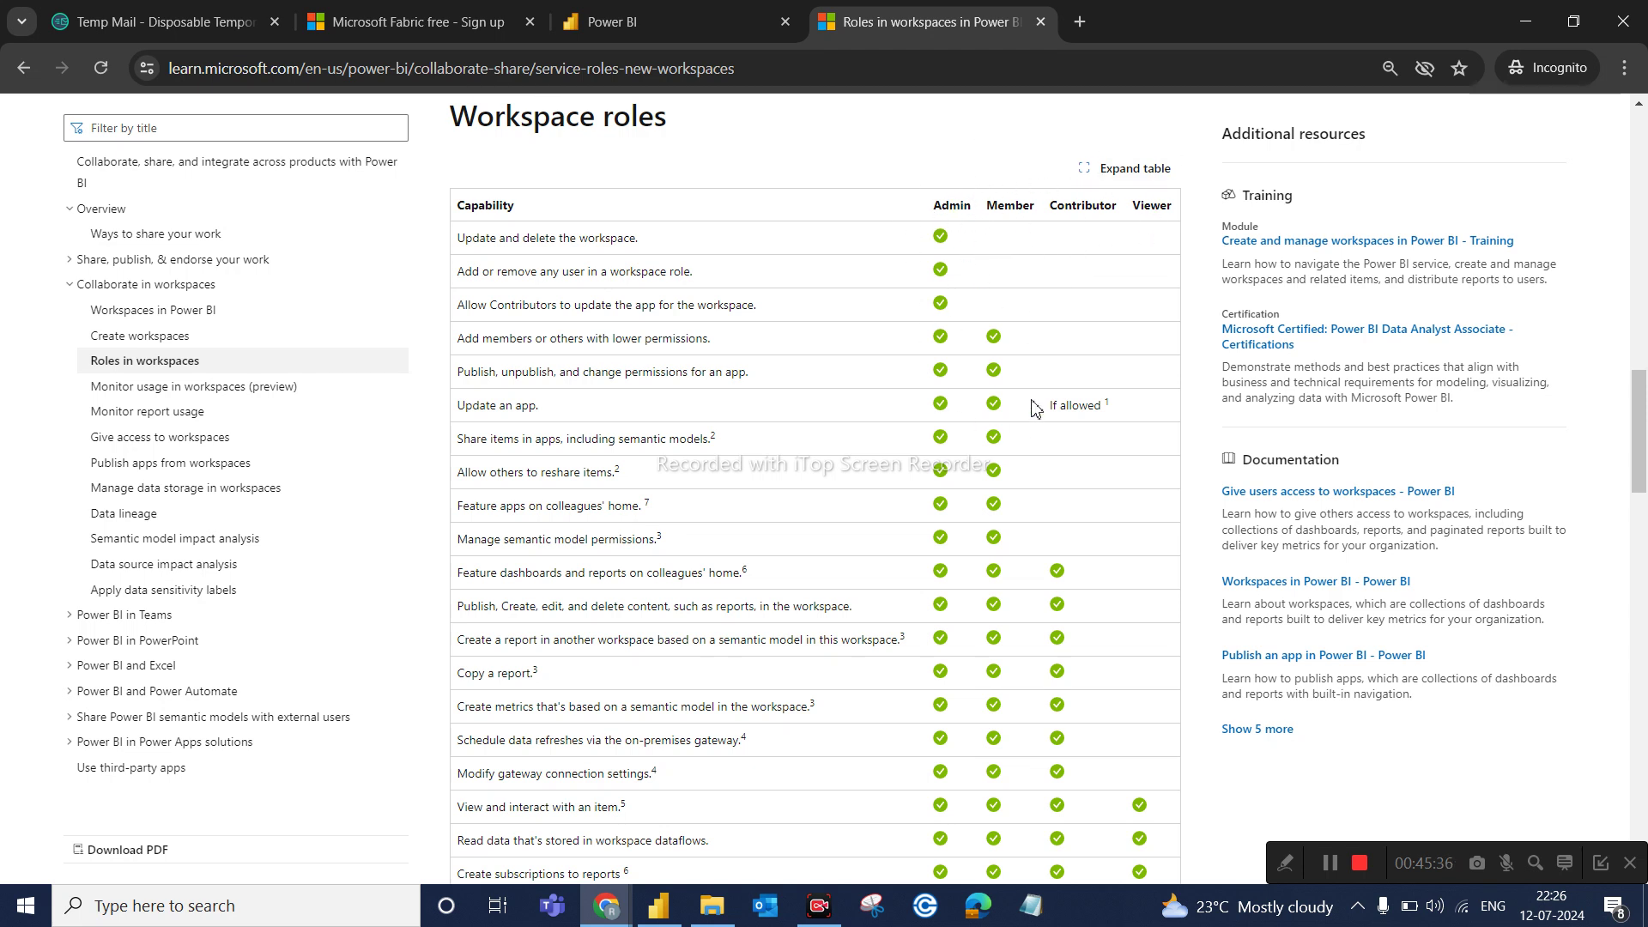
{"action": "scroll", "coordinate": [1035, 409], "scroll_direction": "up", "scroll_amount": 2}
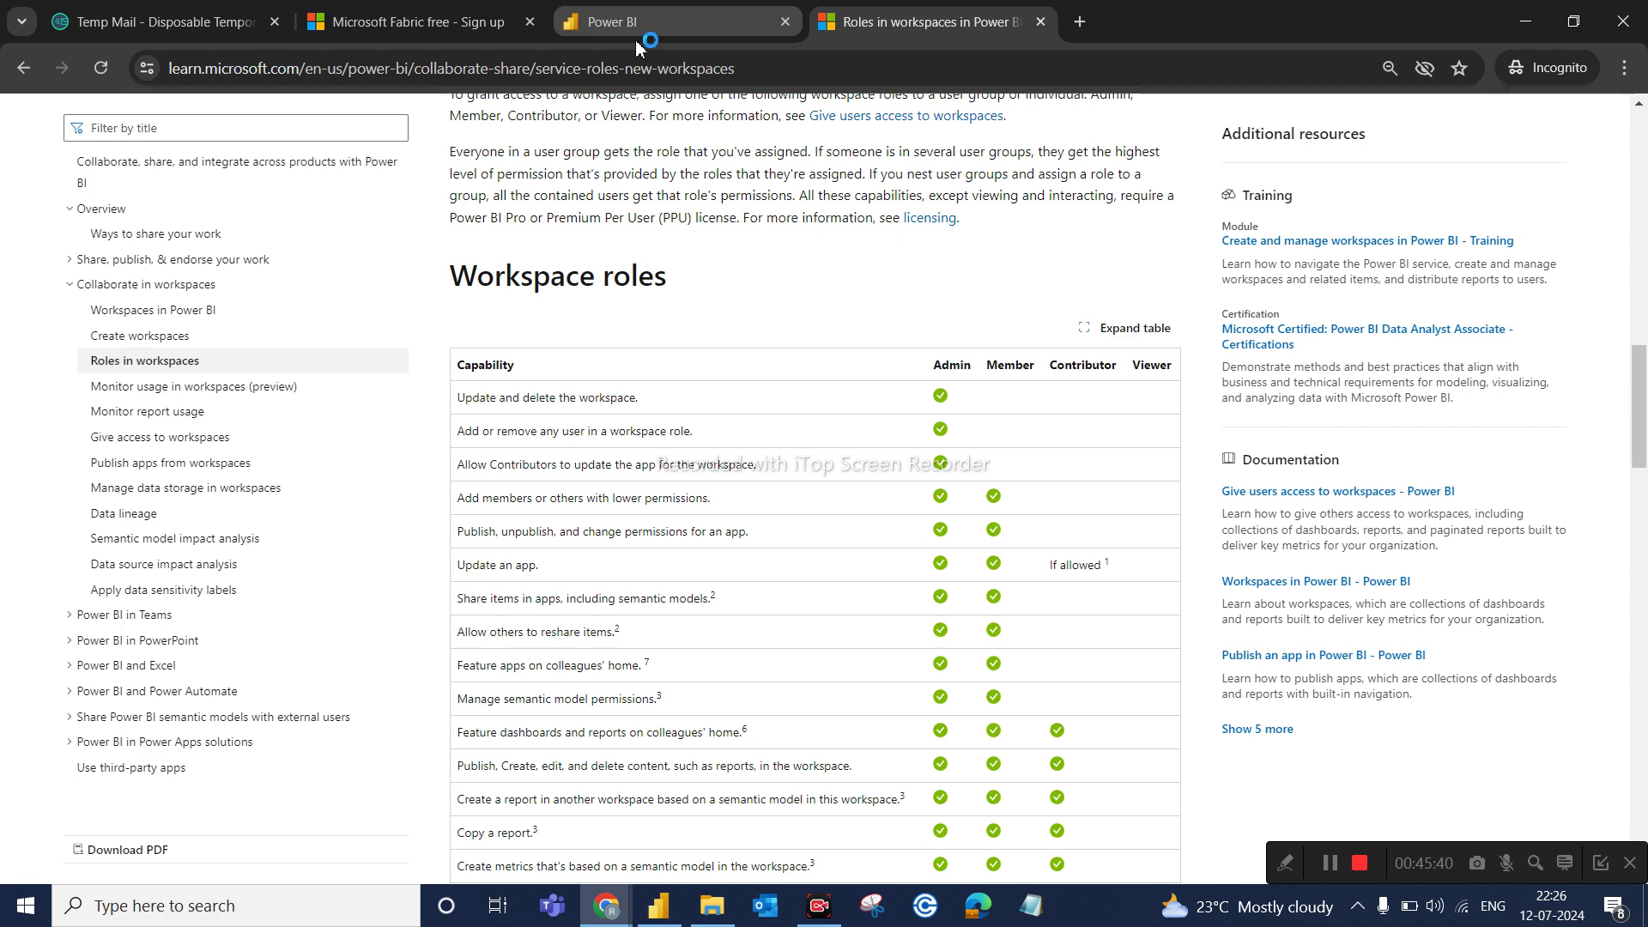
Return to the Power BI tab and open the DA10 PowerBI report from the Rahultest list.
{"action": "left_click", "coordinate": [700, 30]}
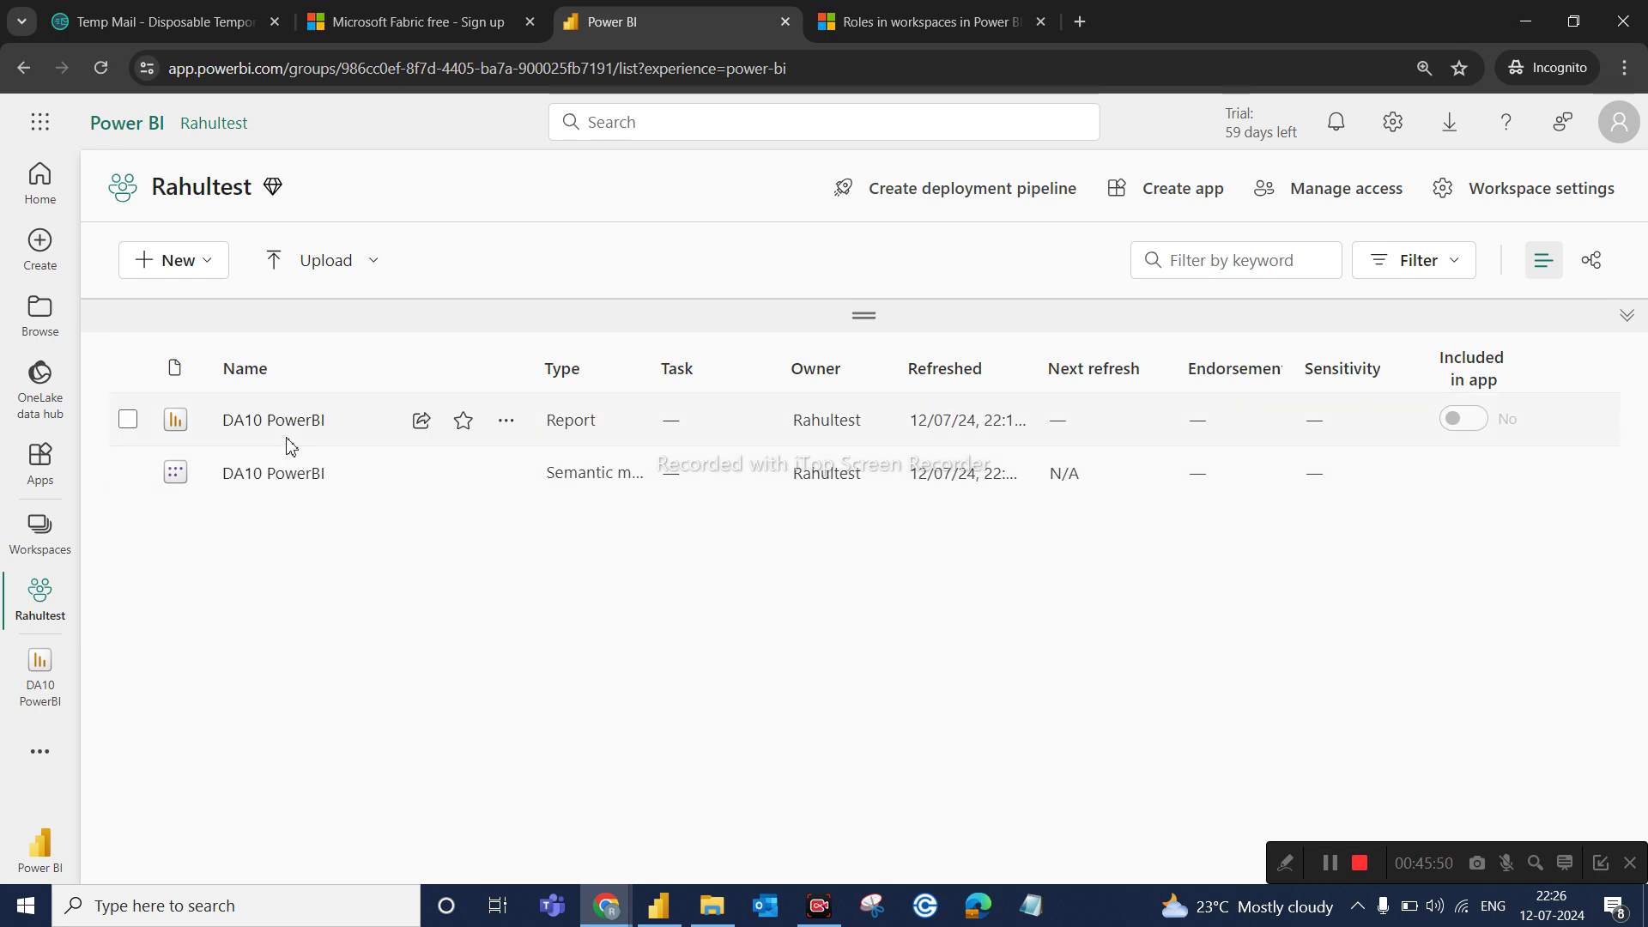
{"action": "left_click", "coordinate": [57, 549]}
{"action": "left_click", "coordinate": [611, 780]}
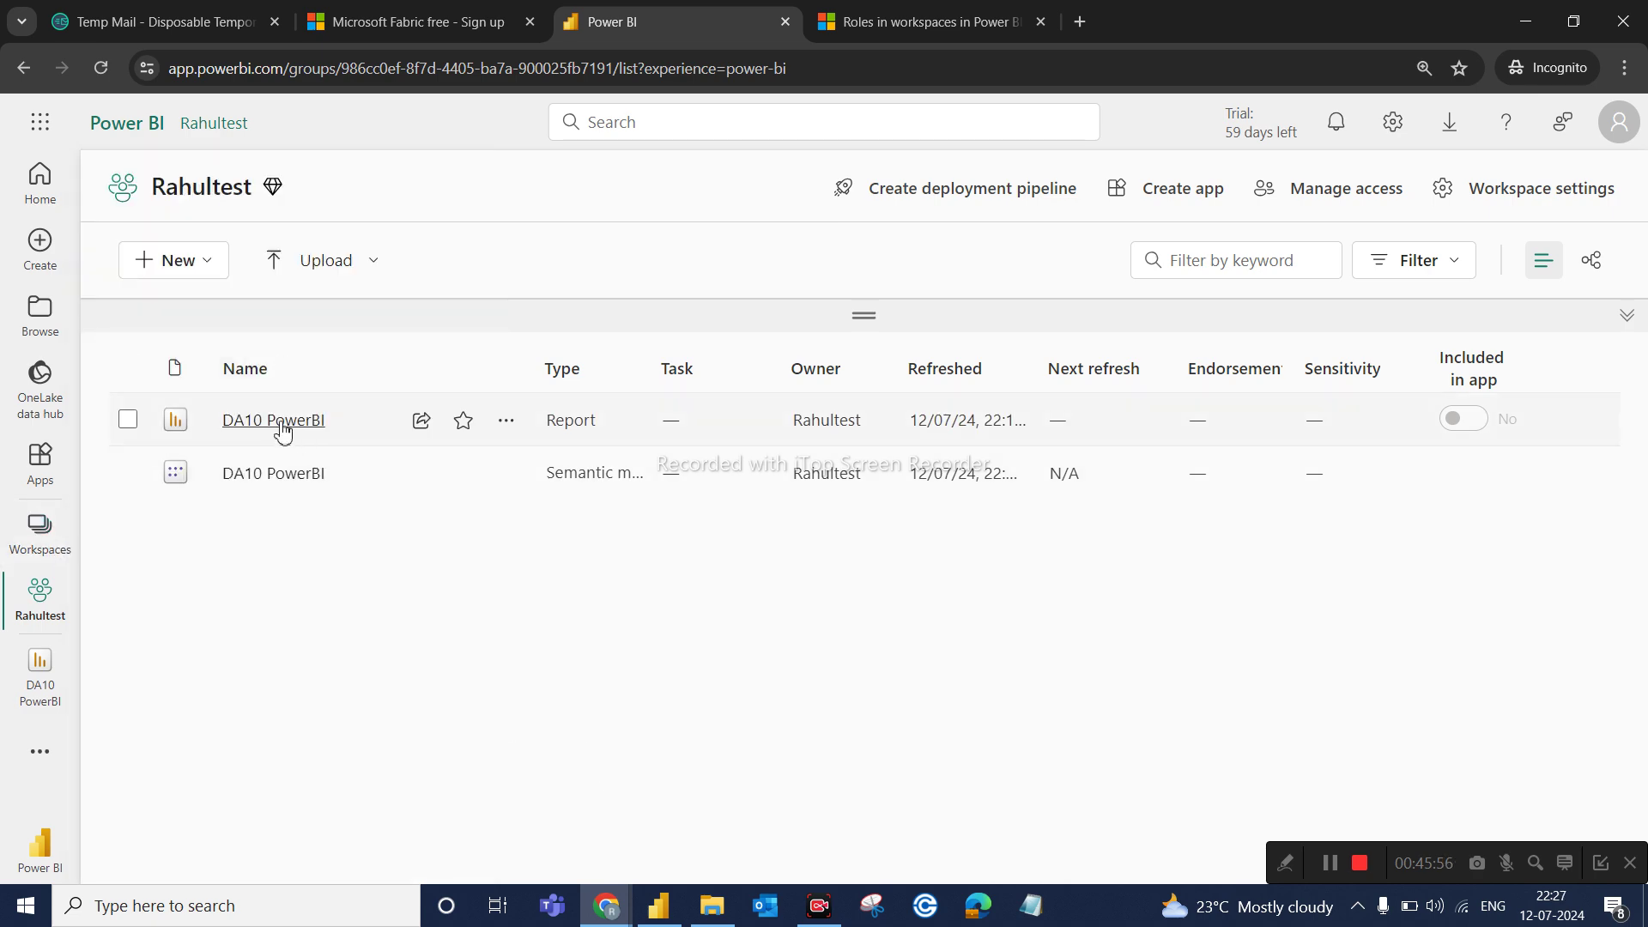
{"action": "left_click", "coordinate": [281, 429]}
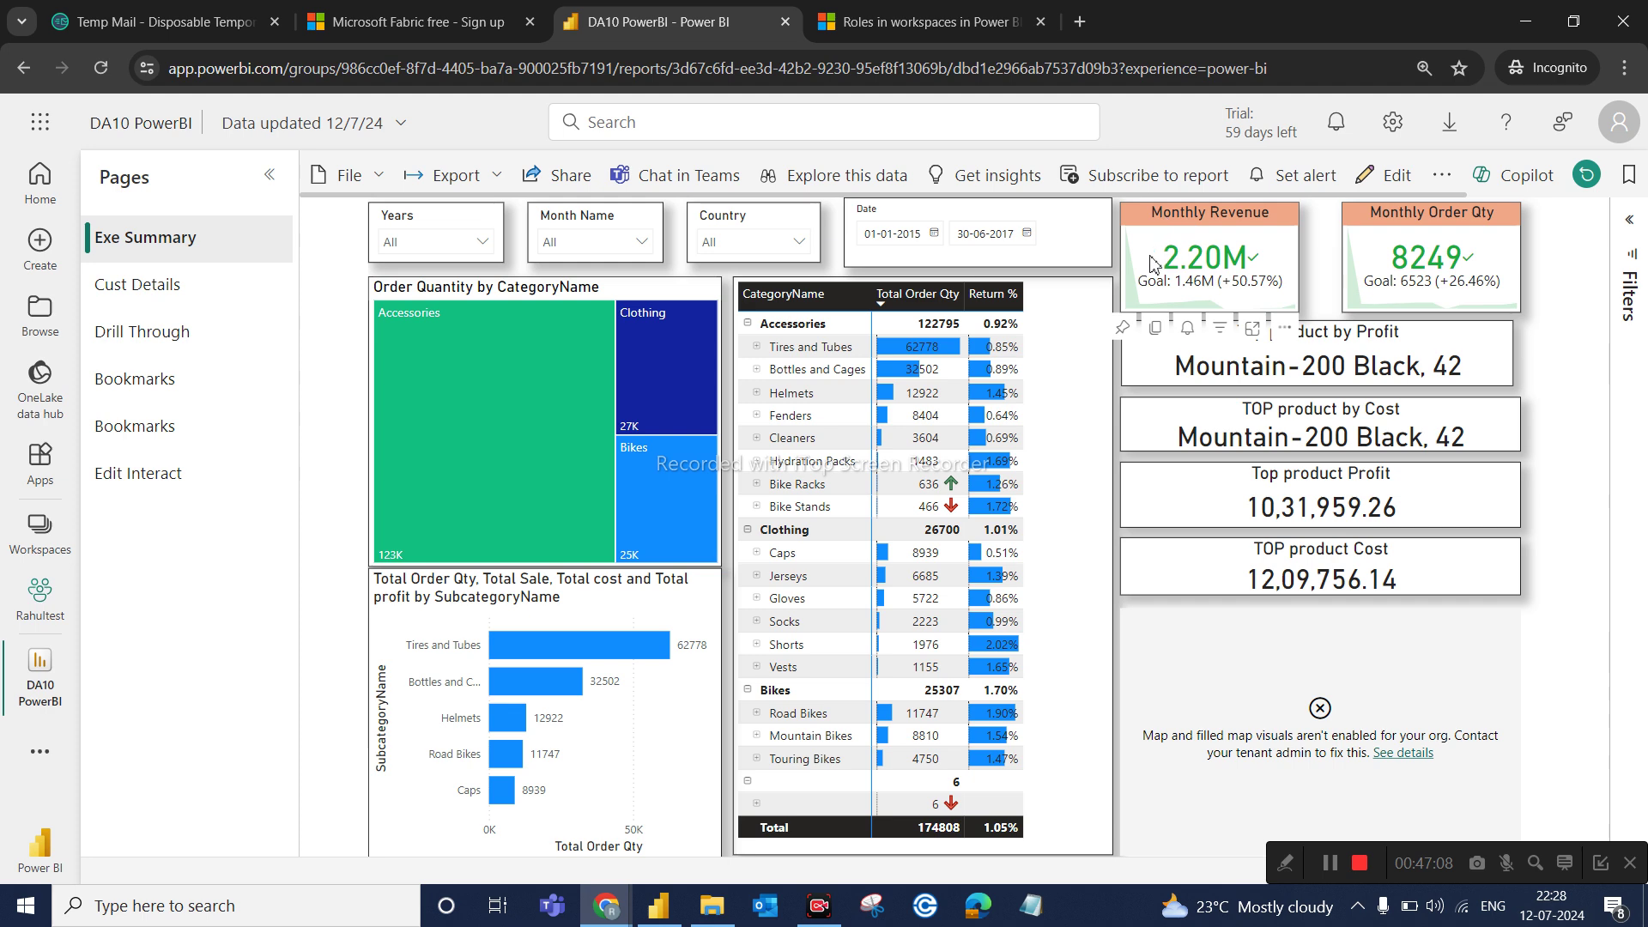
Pin the Monthly Revenue card to a new dashboard named 'Test' and dismiss the confirmation.
{"action": "left_click", "coordinate": [1123, 328]}
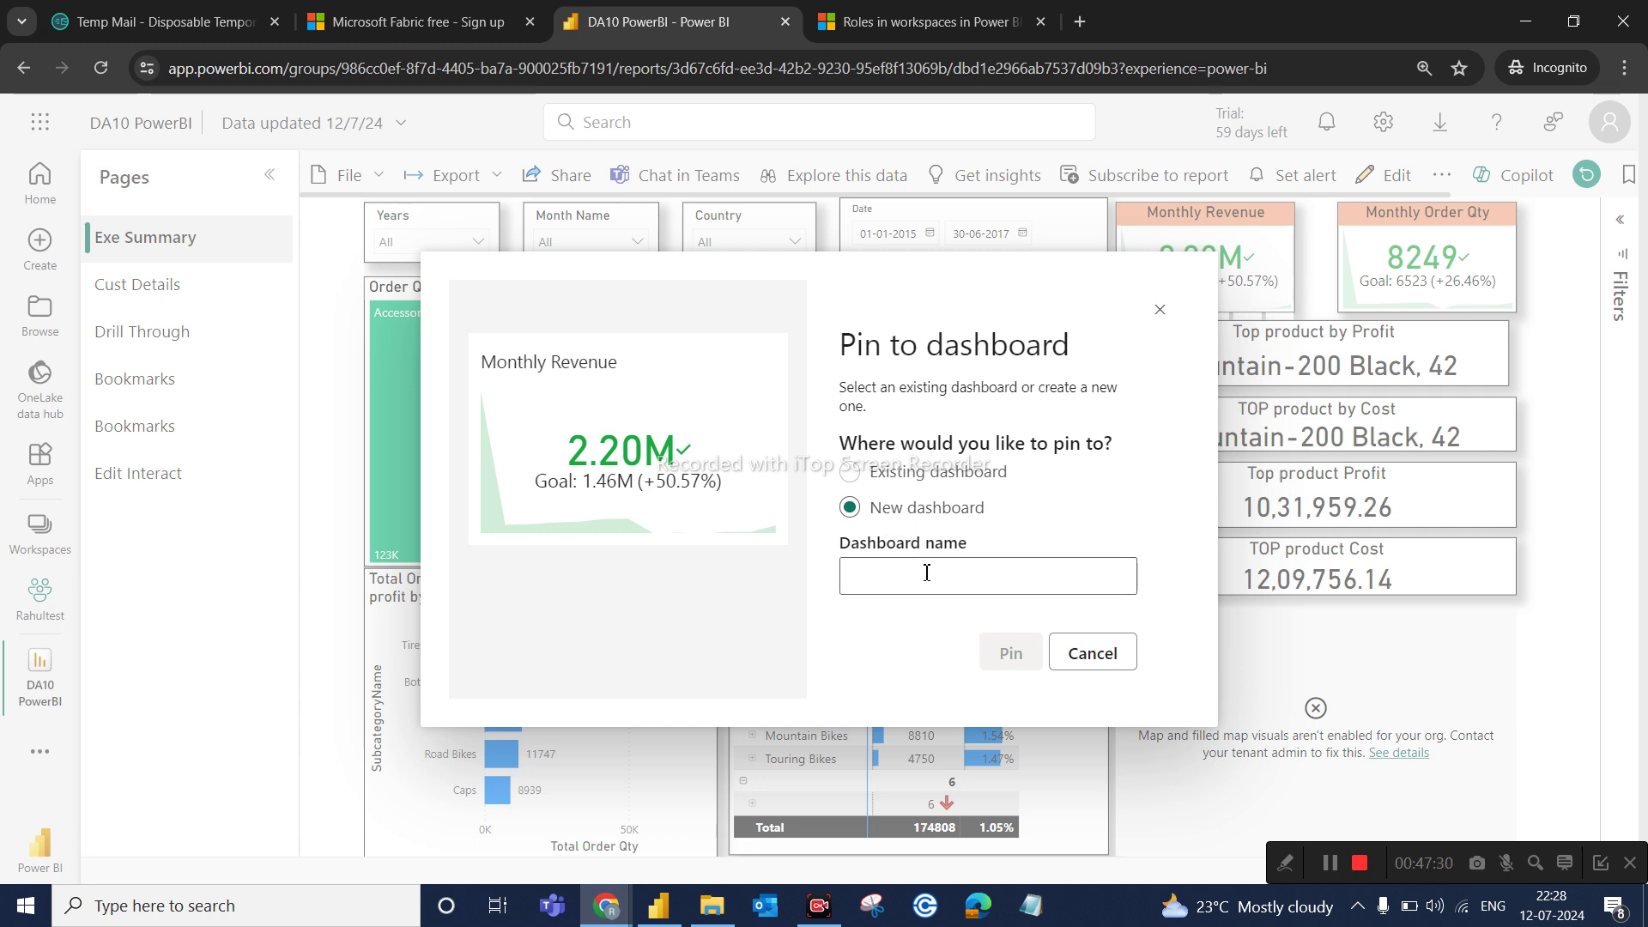
{"action": "type", "text": "Test"}
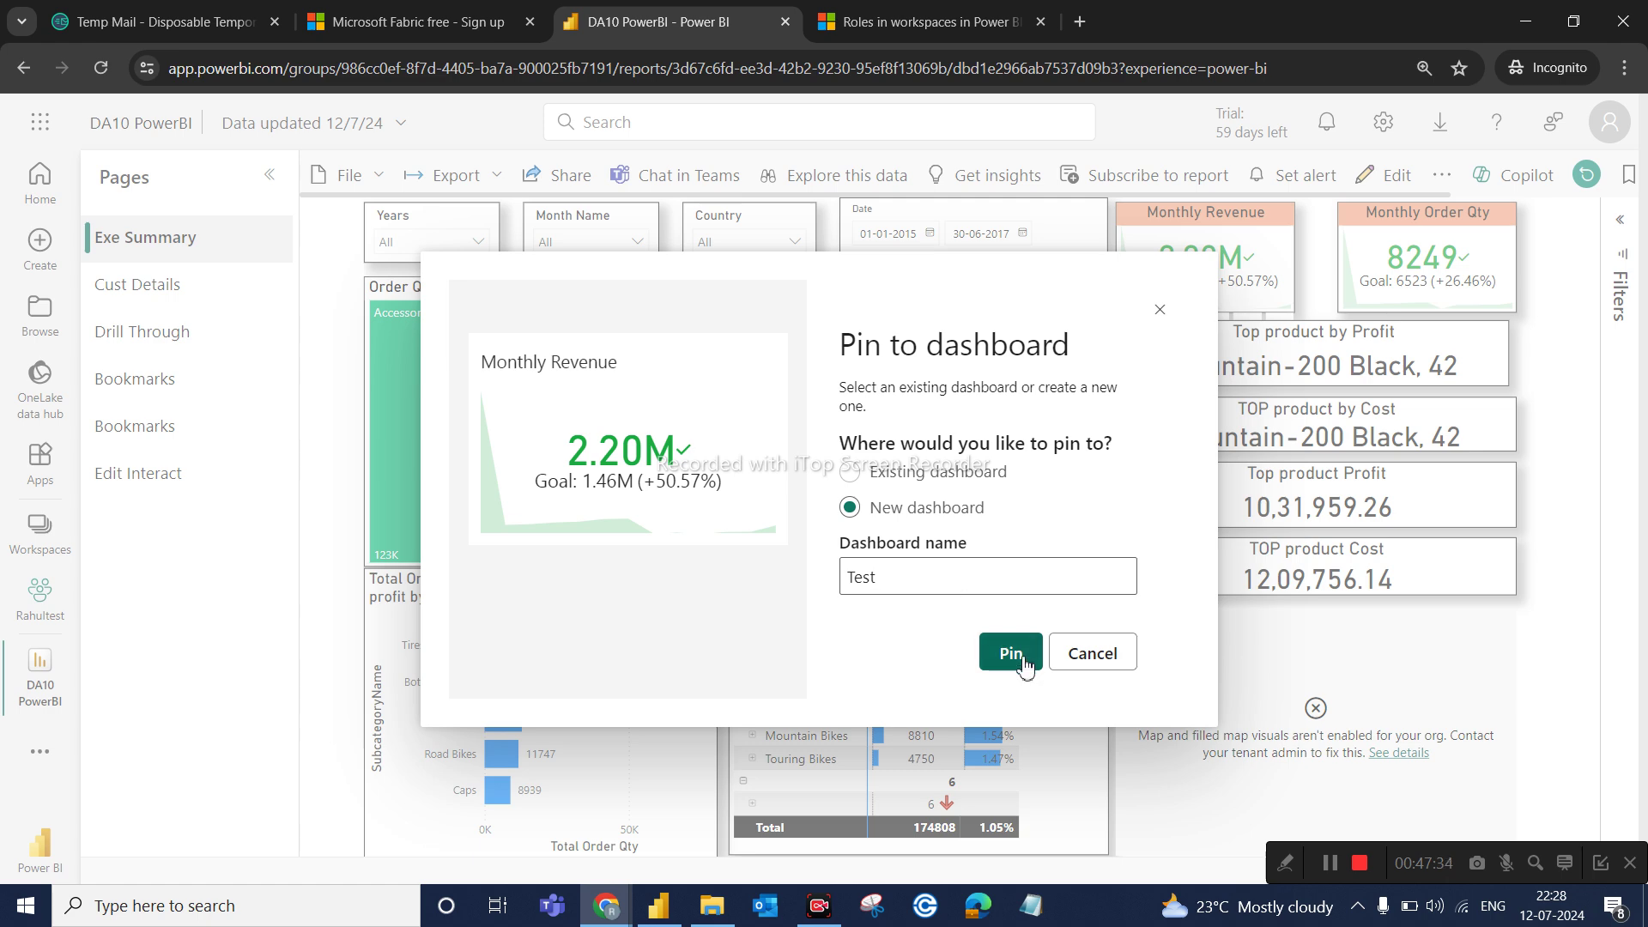
{"action": "left_click", "coordinate": [1013, 654]}
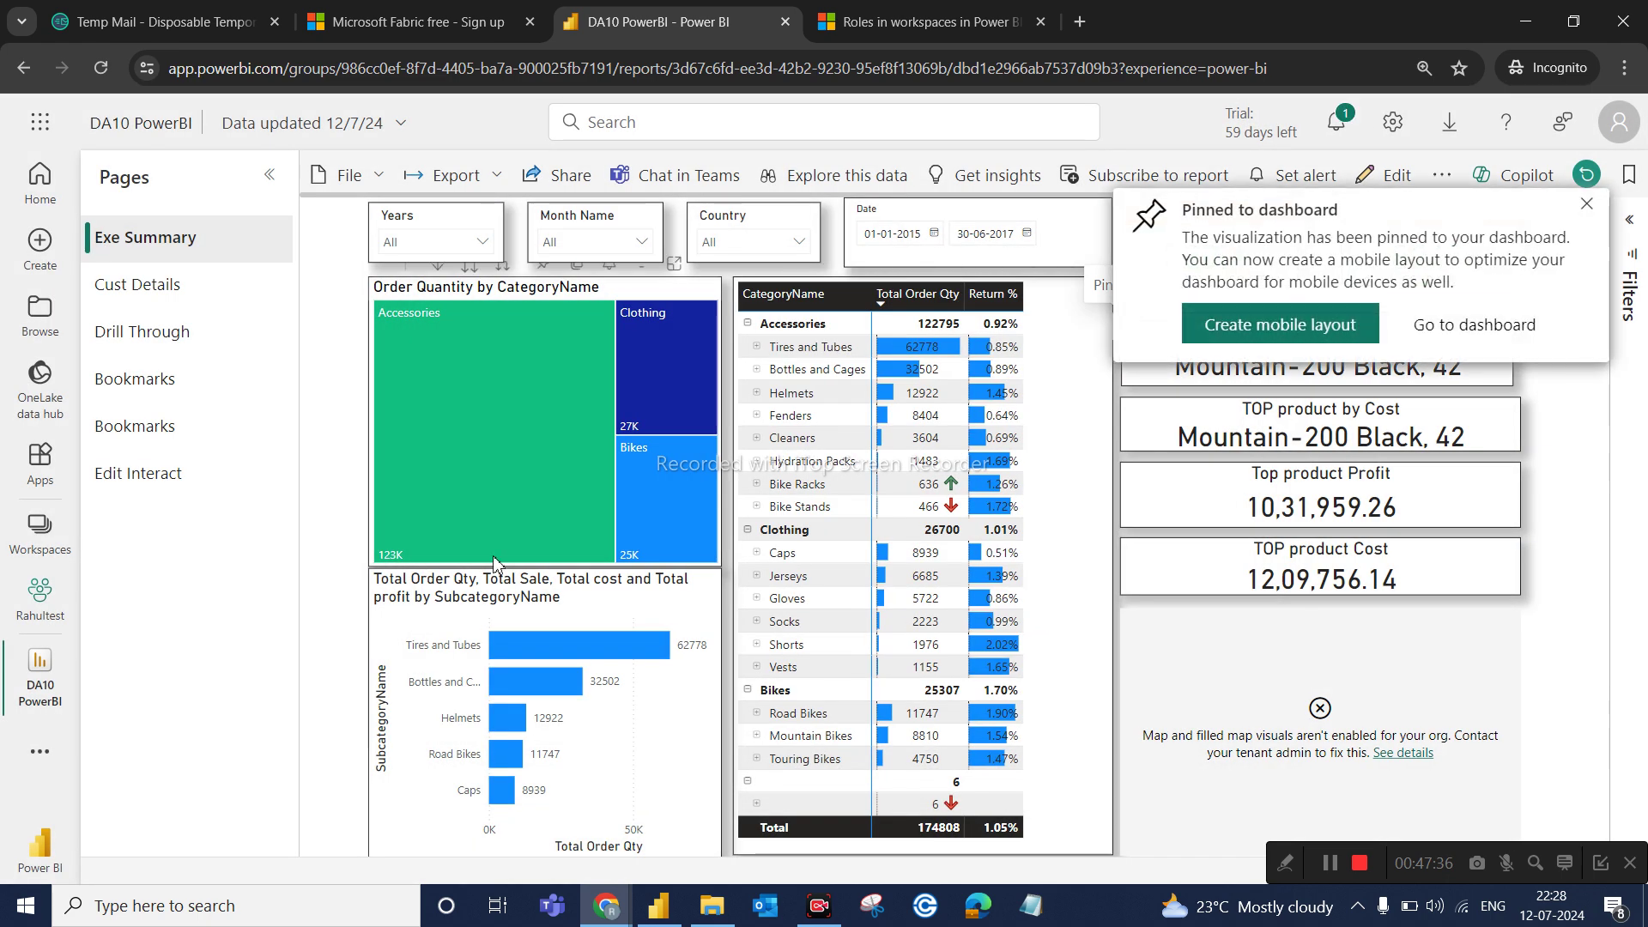
{"action": "left_click", "coordinate": [1587, 208]}
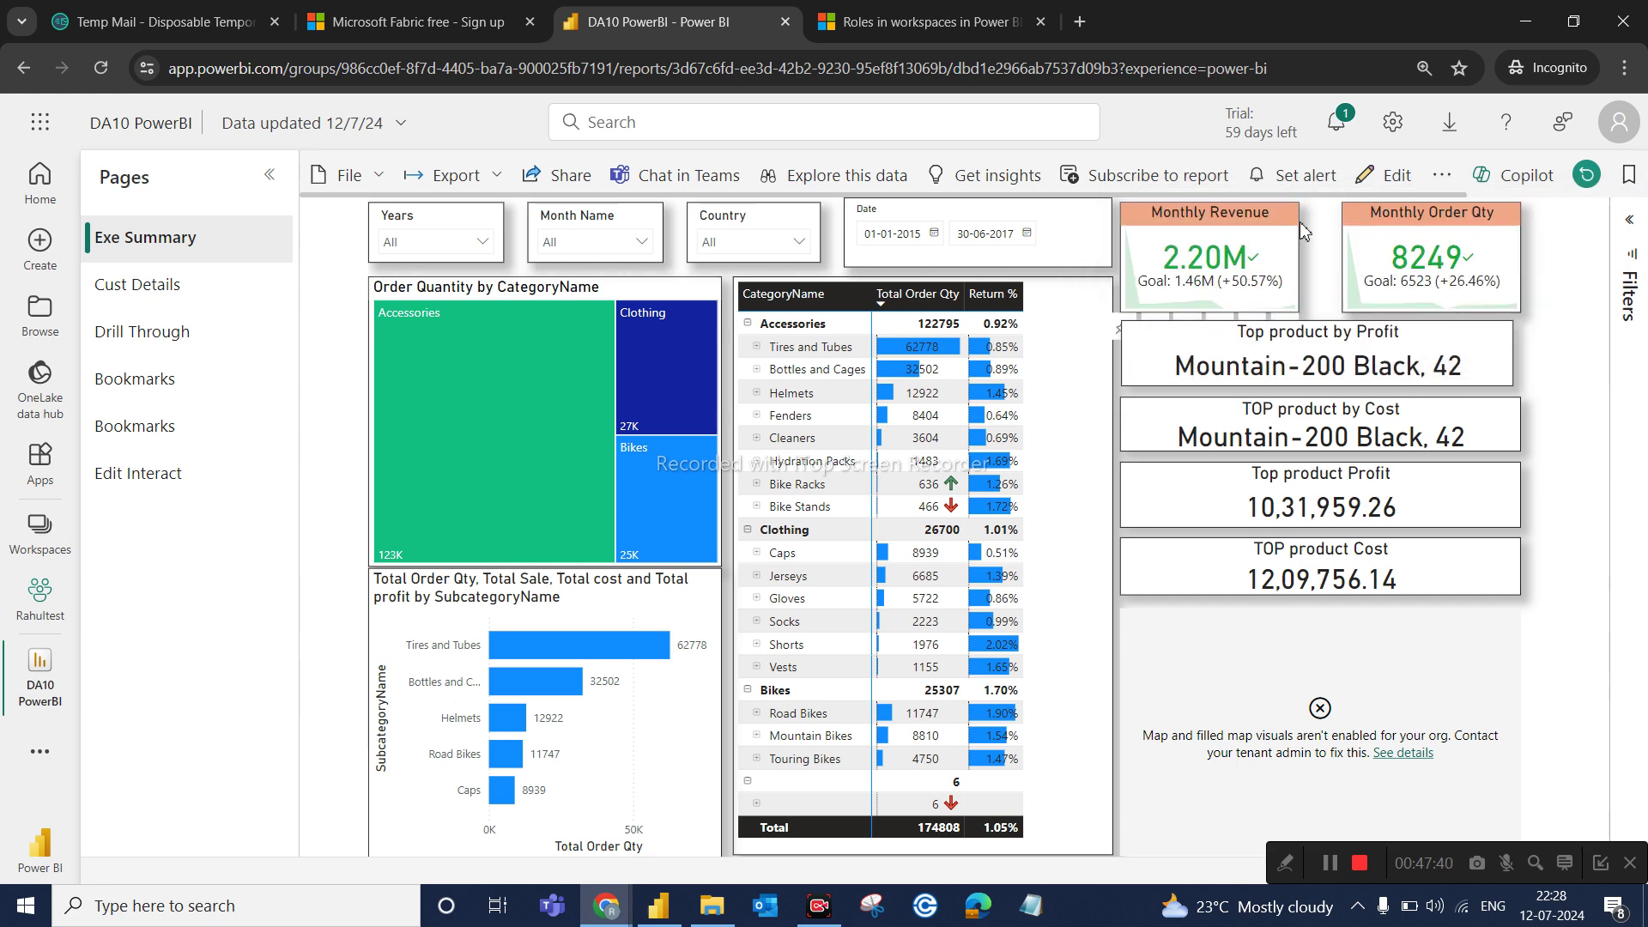
Open the Test dashboard in Rahultest, shrink the Monthly Revenue tile, then return to the workspace.
{"action": "left_click", "coordinate": [52, 565]}
{"action": "left_click", "coordinate": [190, 384]}
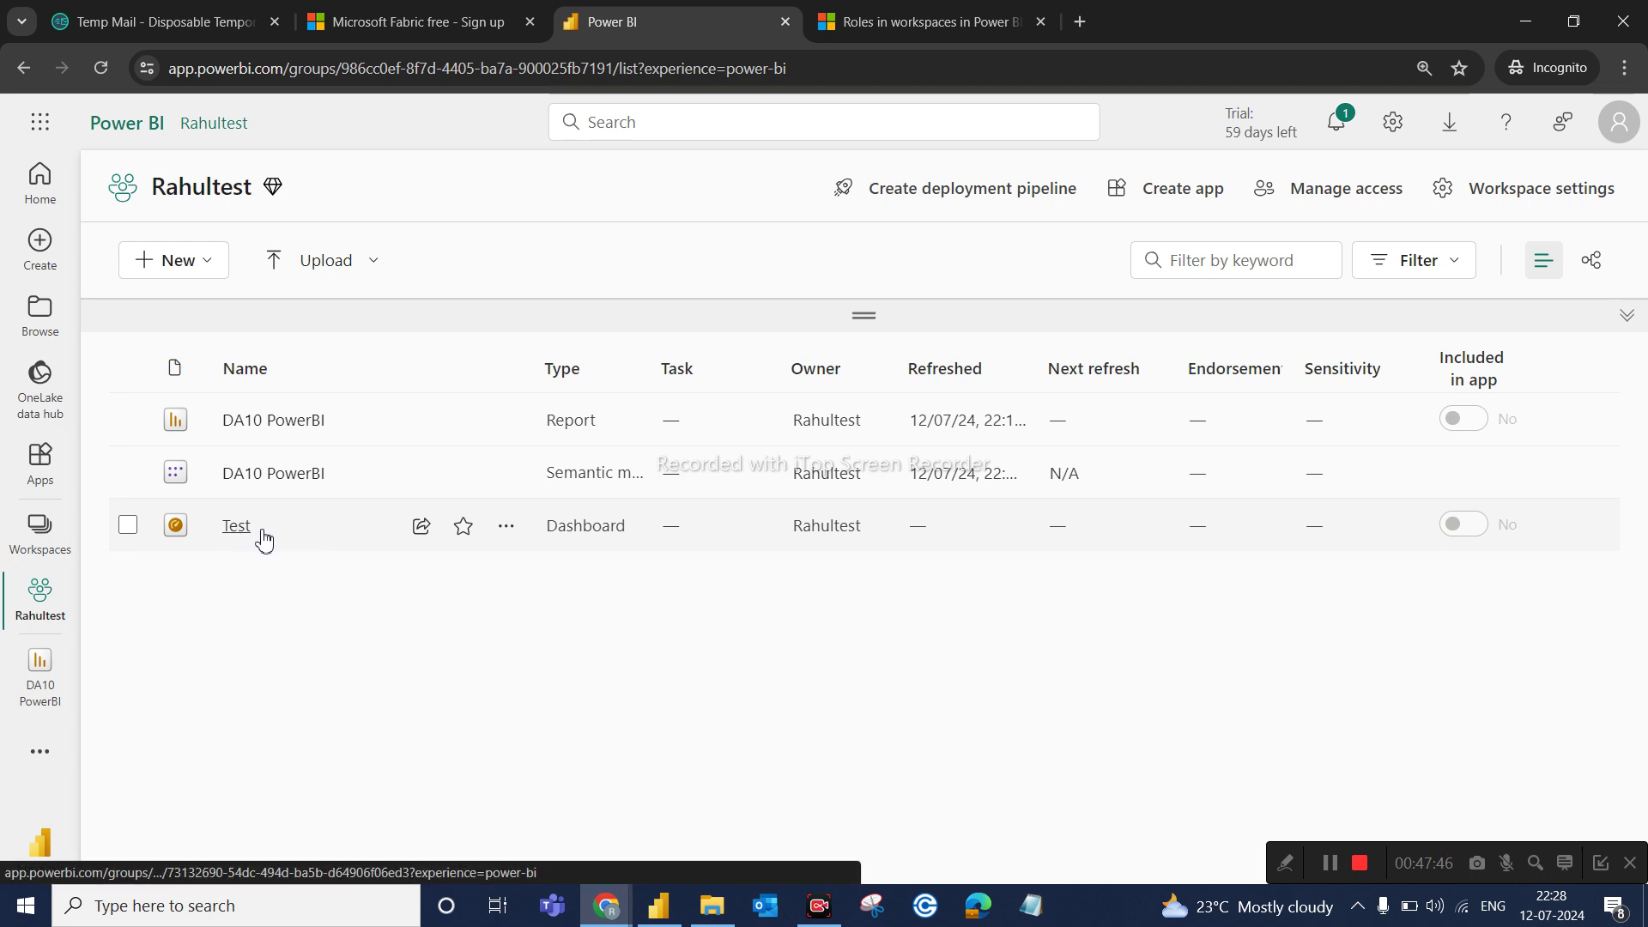
{"action": "left_click", "coordinate": [231, 533]}
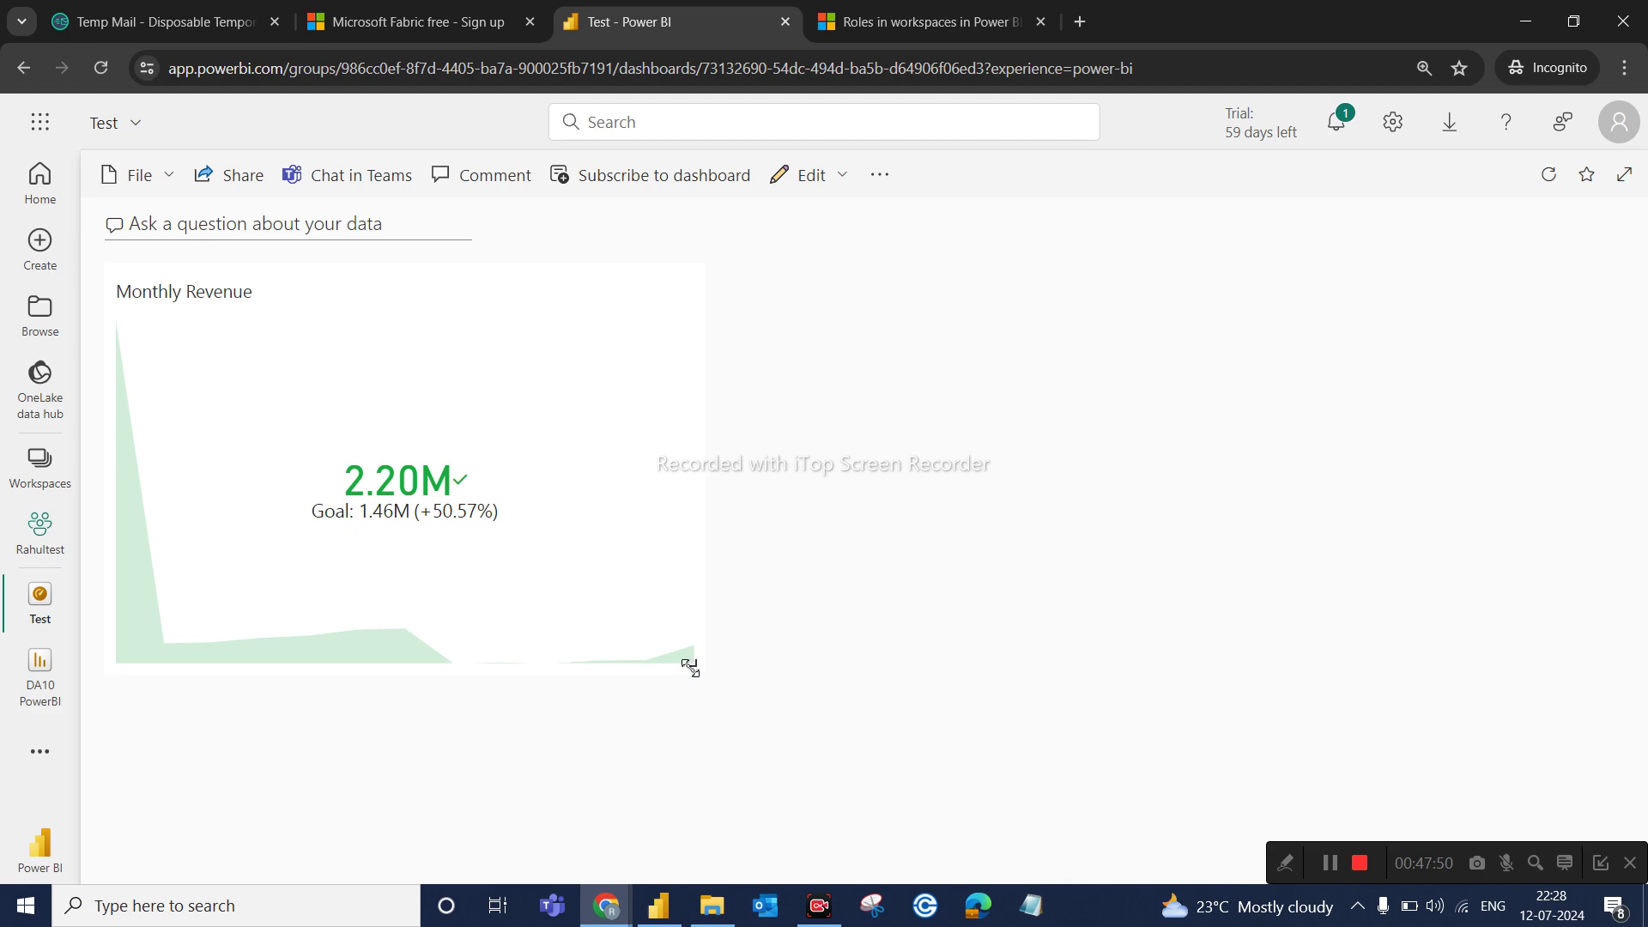
{"action": "left_click_drag", "start_coordinate": [691, 667], "coordinate": [391, 468]}
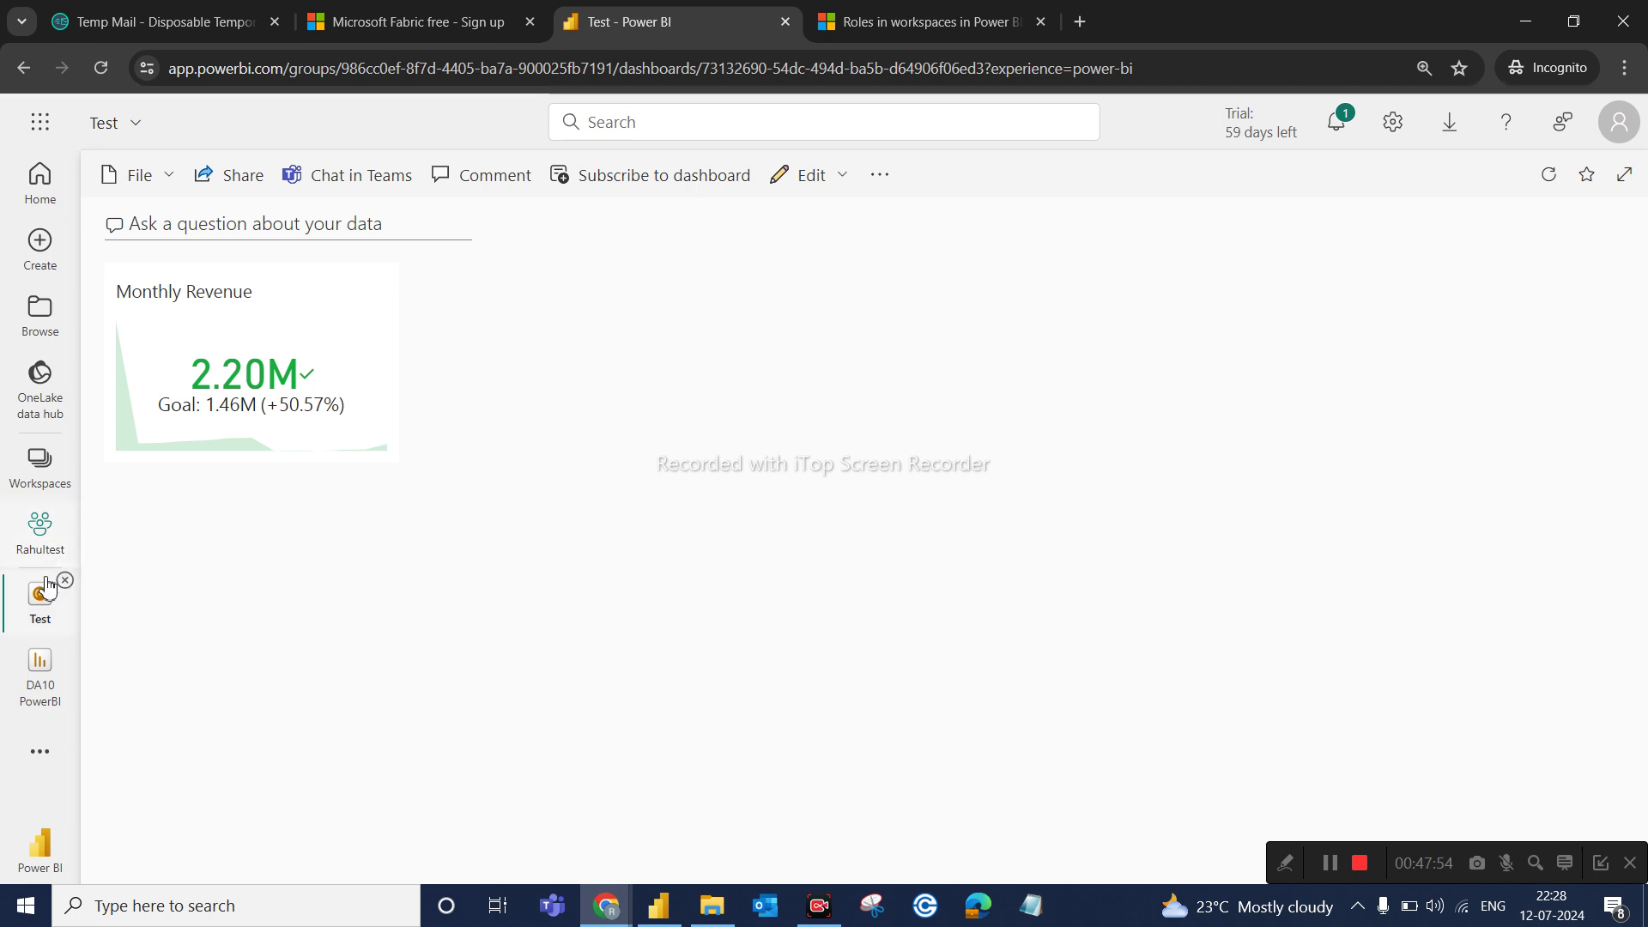
{"action": "left_click", "coordinate": [51, 545]}
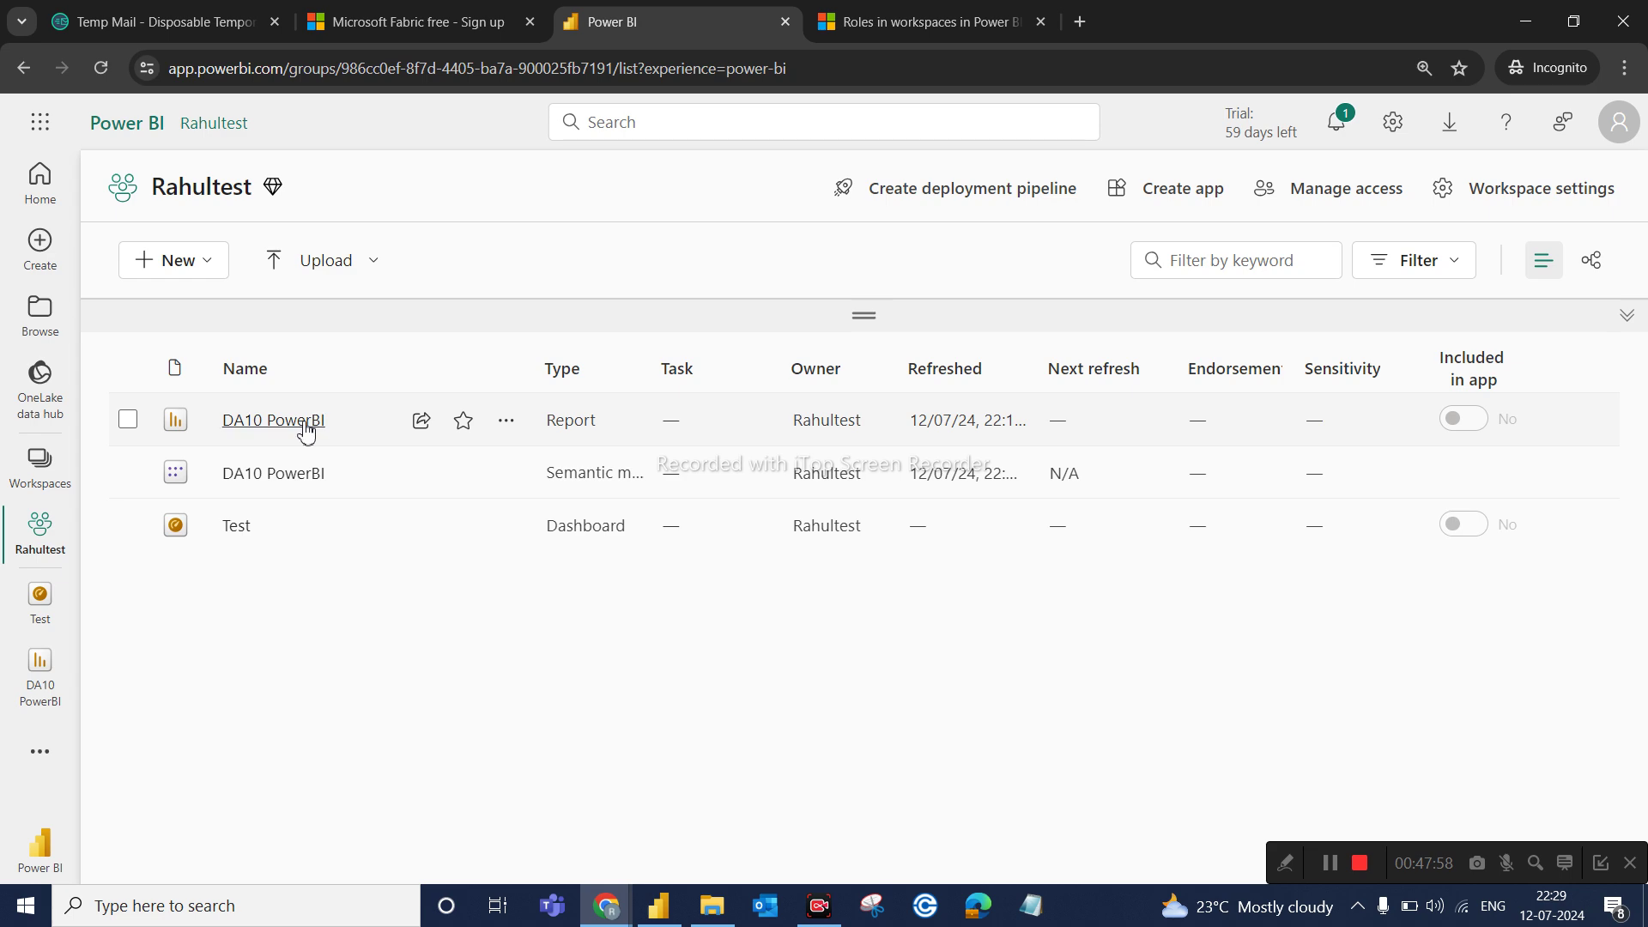
Pin the Cust Details age treemap to the existing Test dashboard, then open the Drill Through page.
{"action": "left_click", "coordinate": [306, 426]}
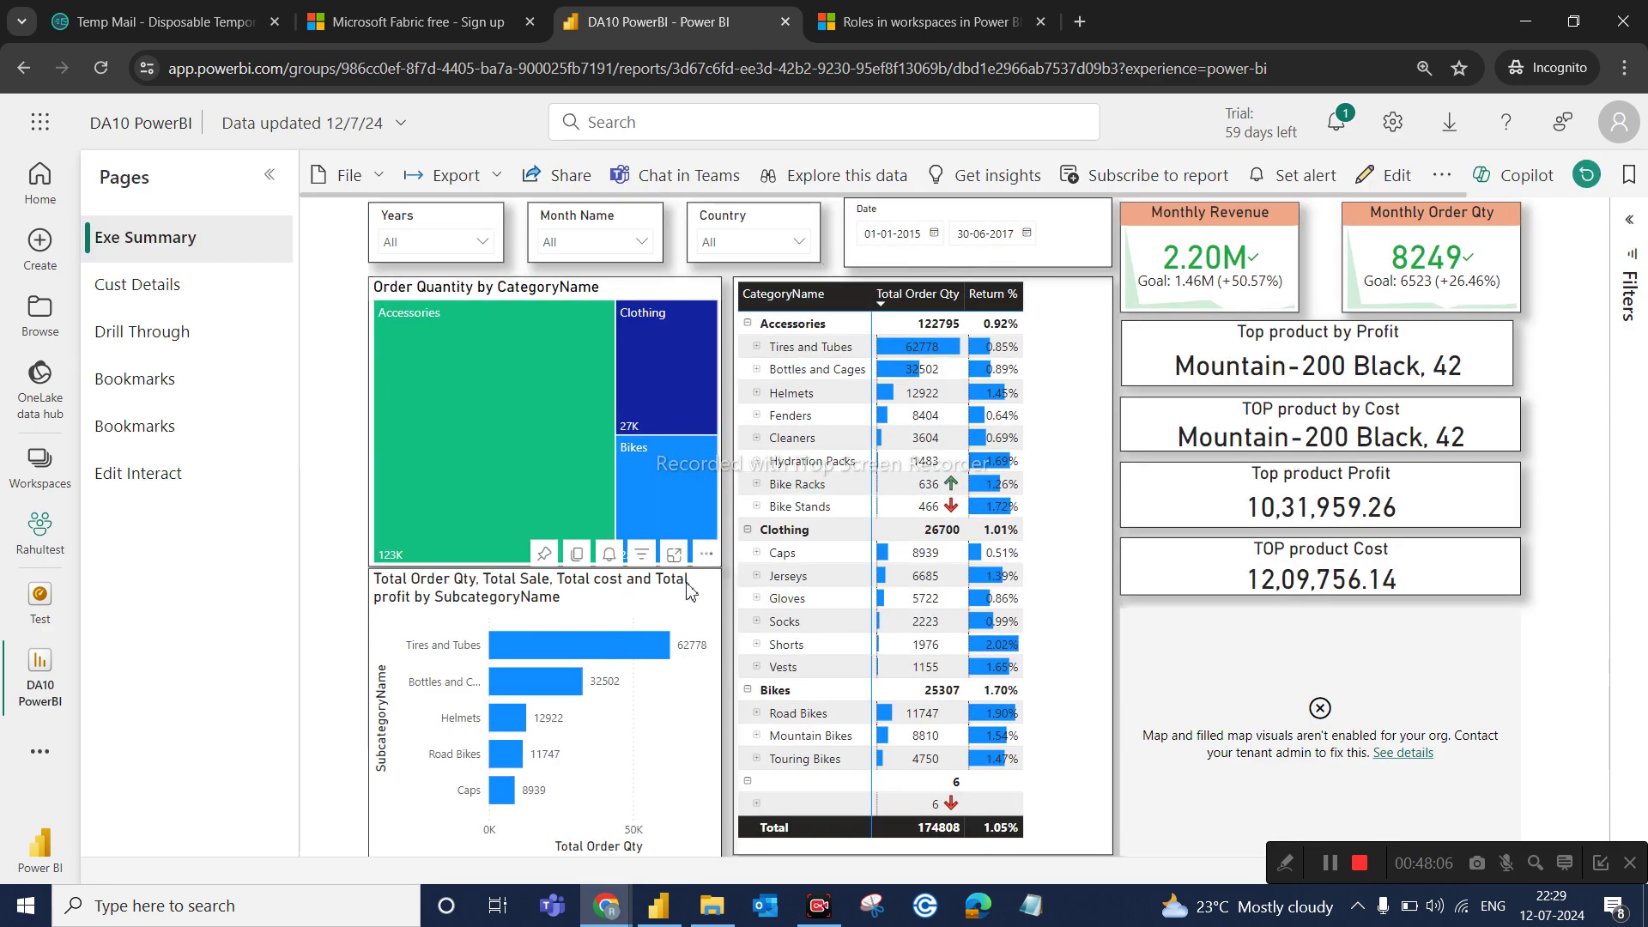
{"action": "left_click", "coordinate": [178, 297]}
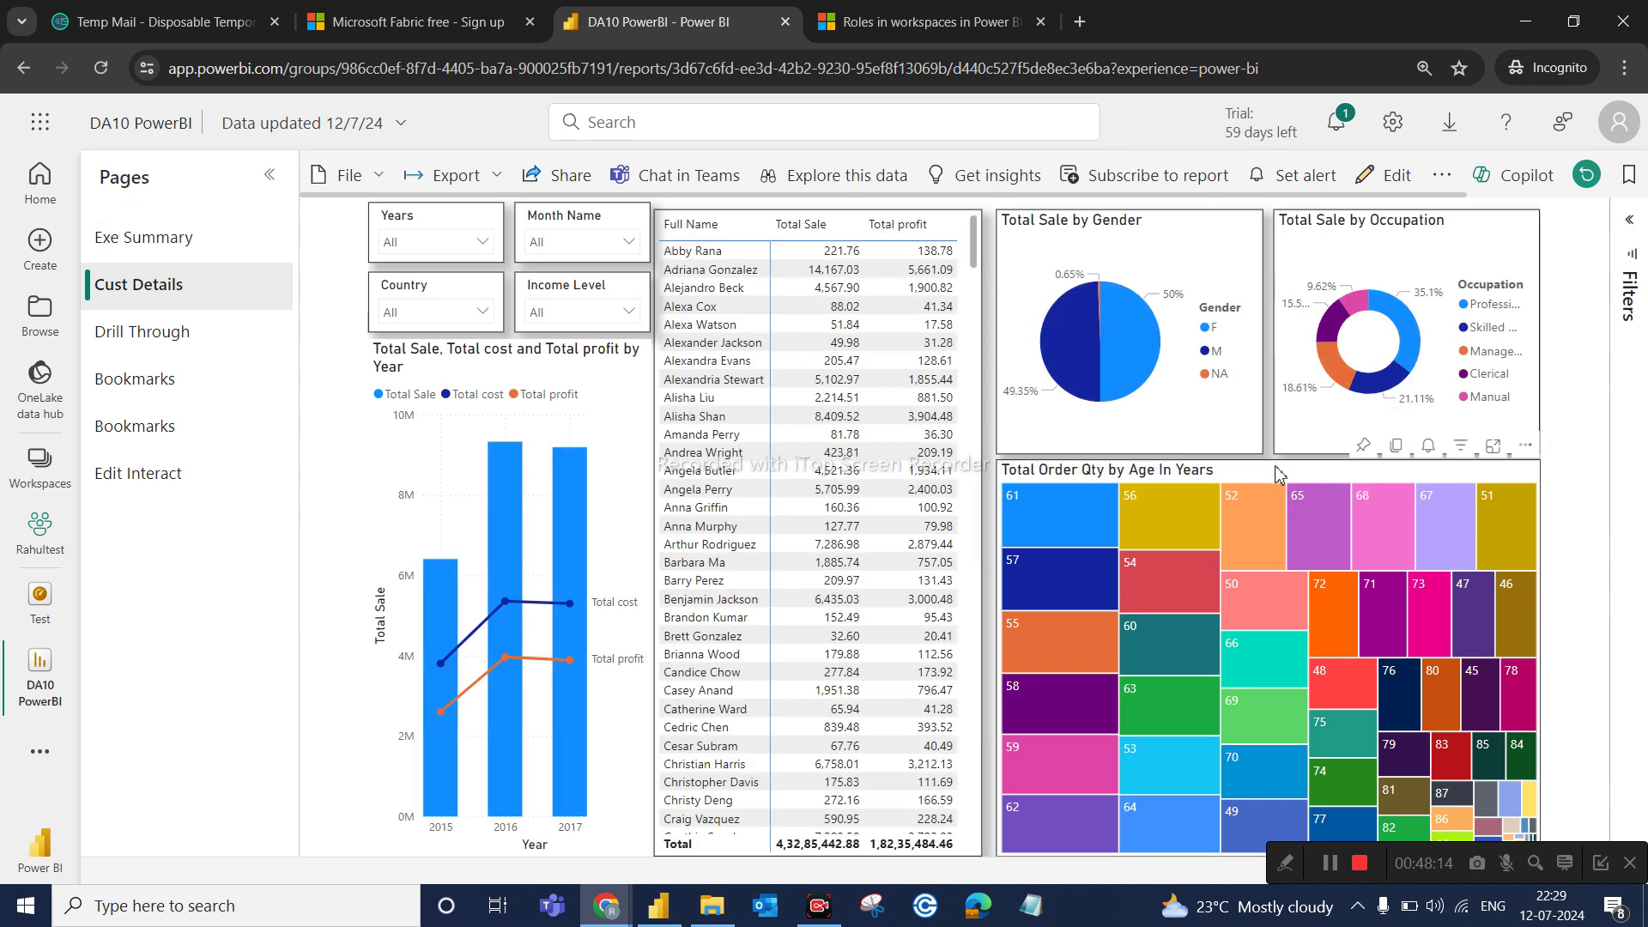
{"action": "left_click", "coordinate": [1363, 445]}
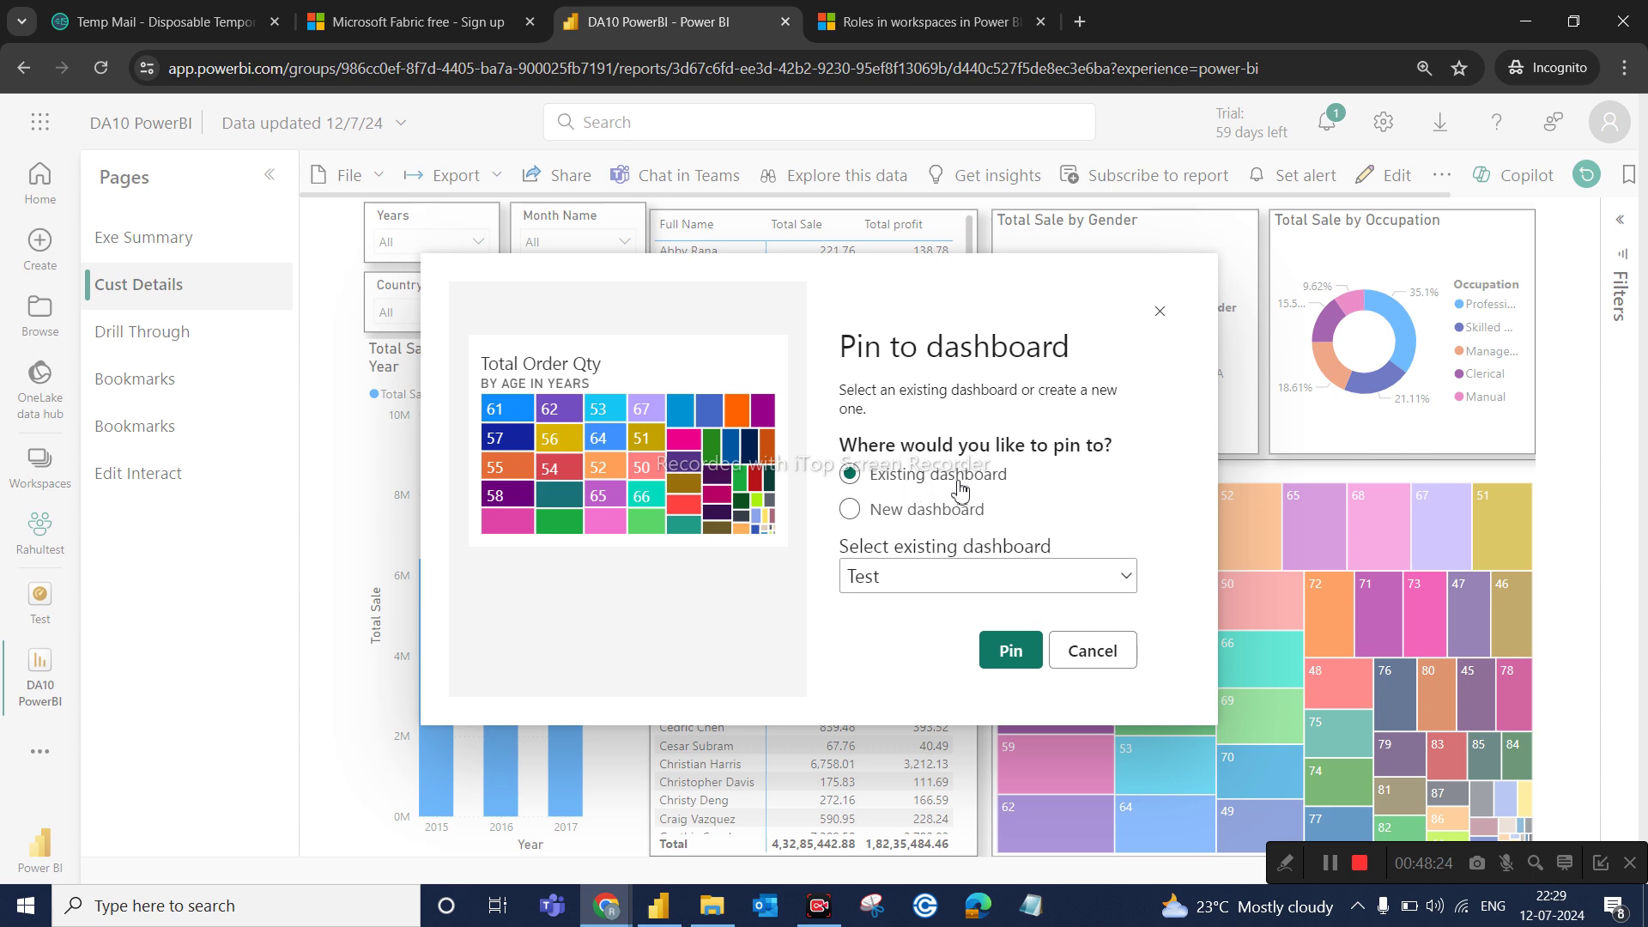
{"action": "left_click", "coordinate": [1093, 590]}
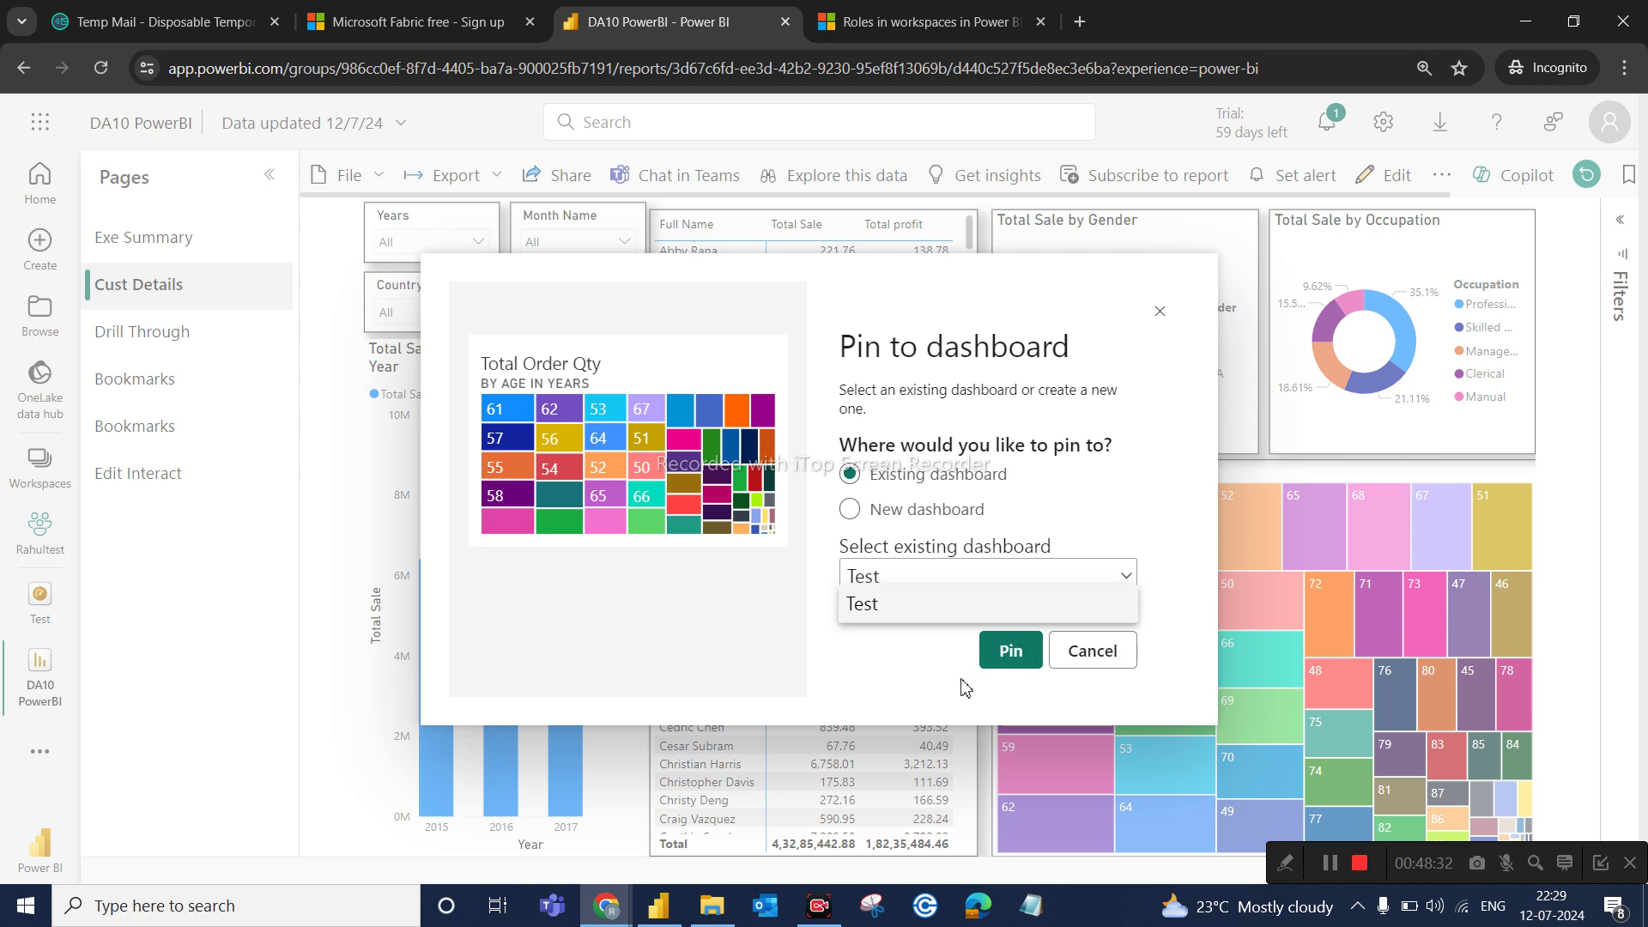
{"action": "left_click", "coordinate": [888, 611]}
{"action": "left_click", "coordinate": [1013, 649]}
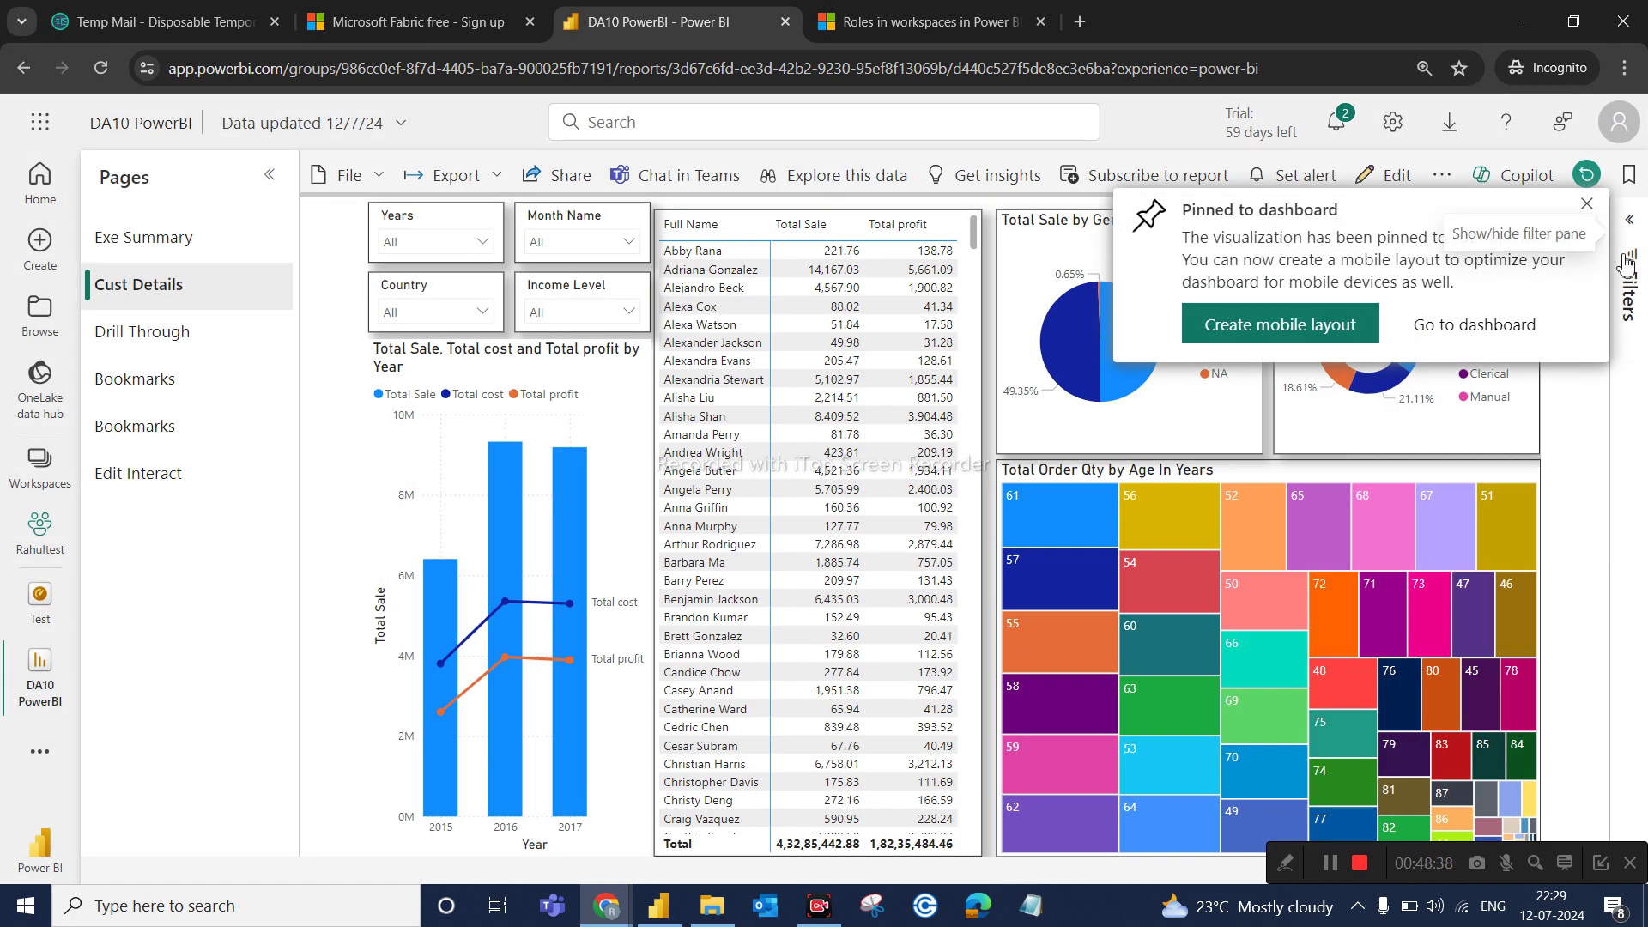
{"action": "left_click", "coordinate": [1586, 203]}
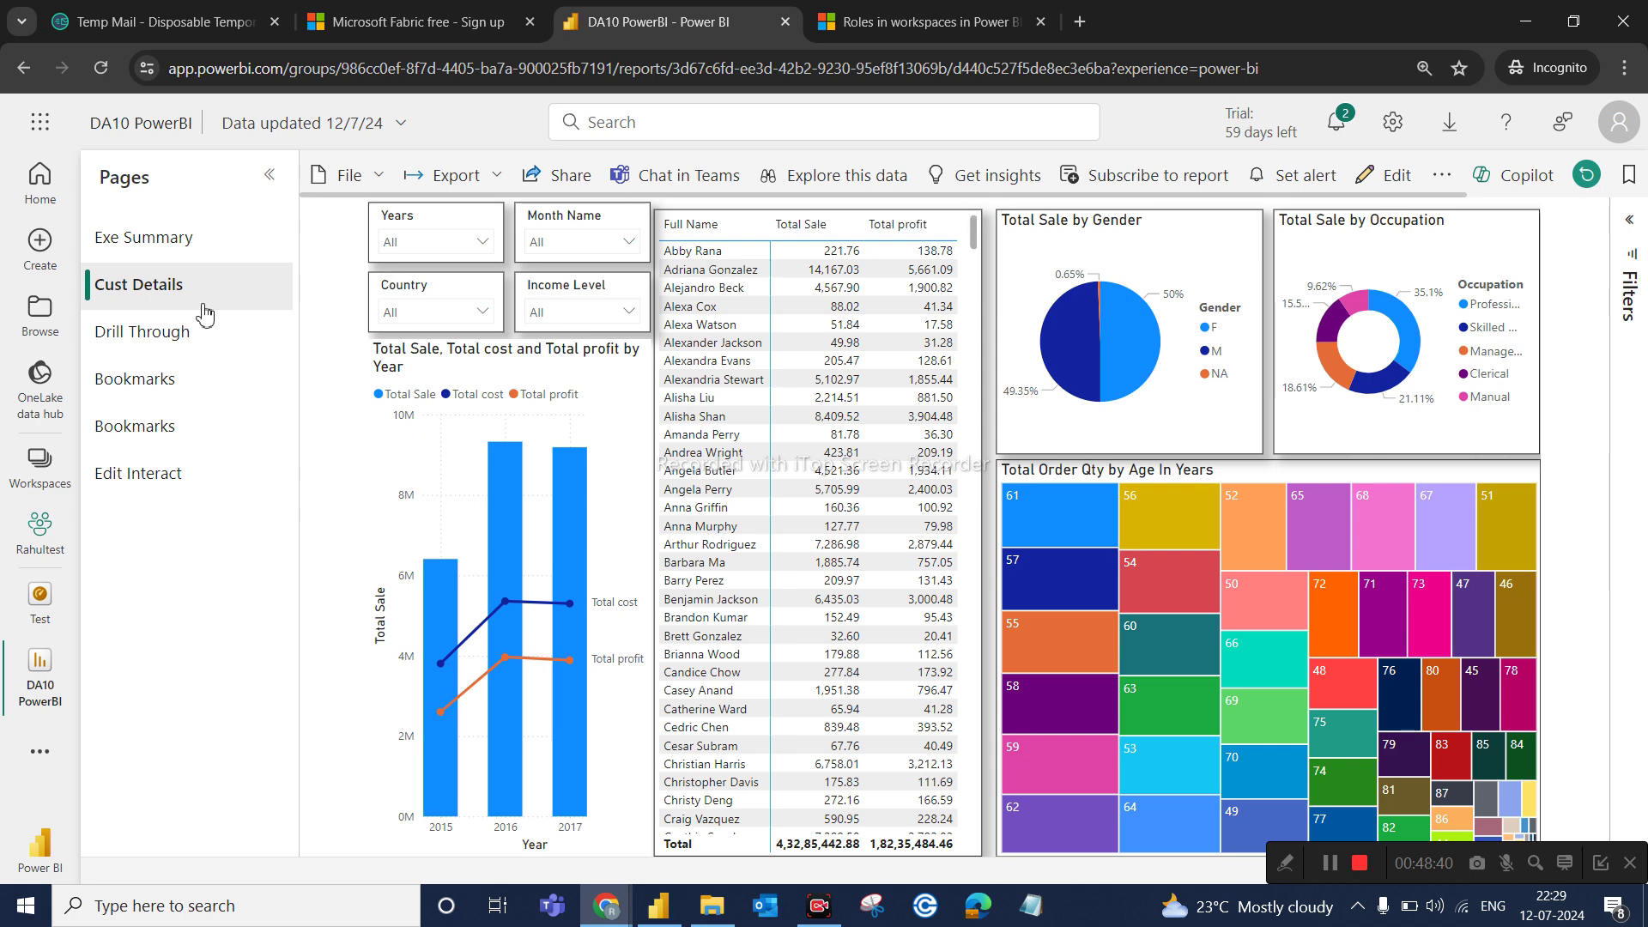
{"action": "left_click", "coordinate": [168, 334]}
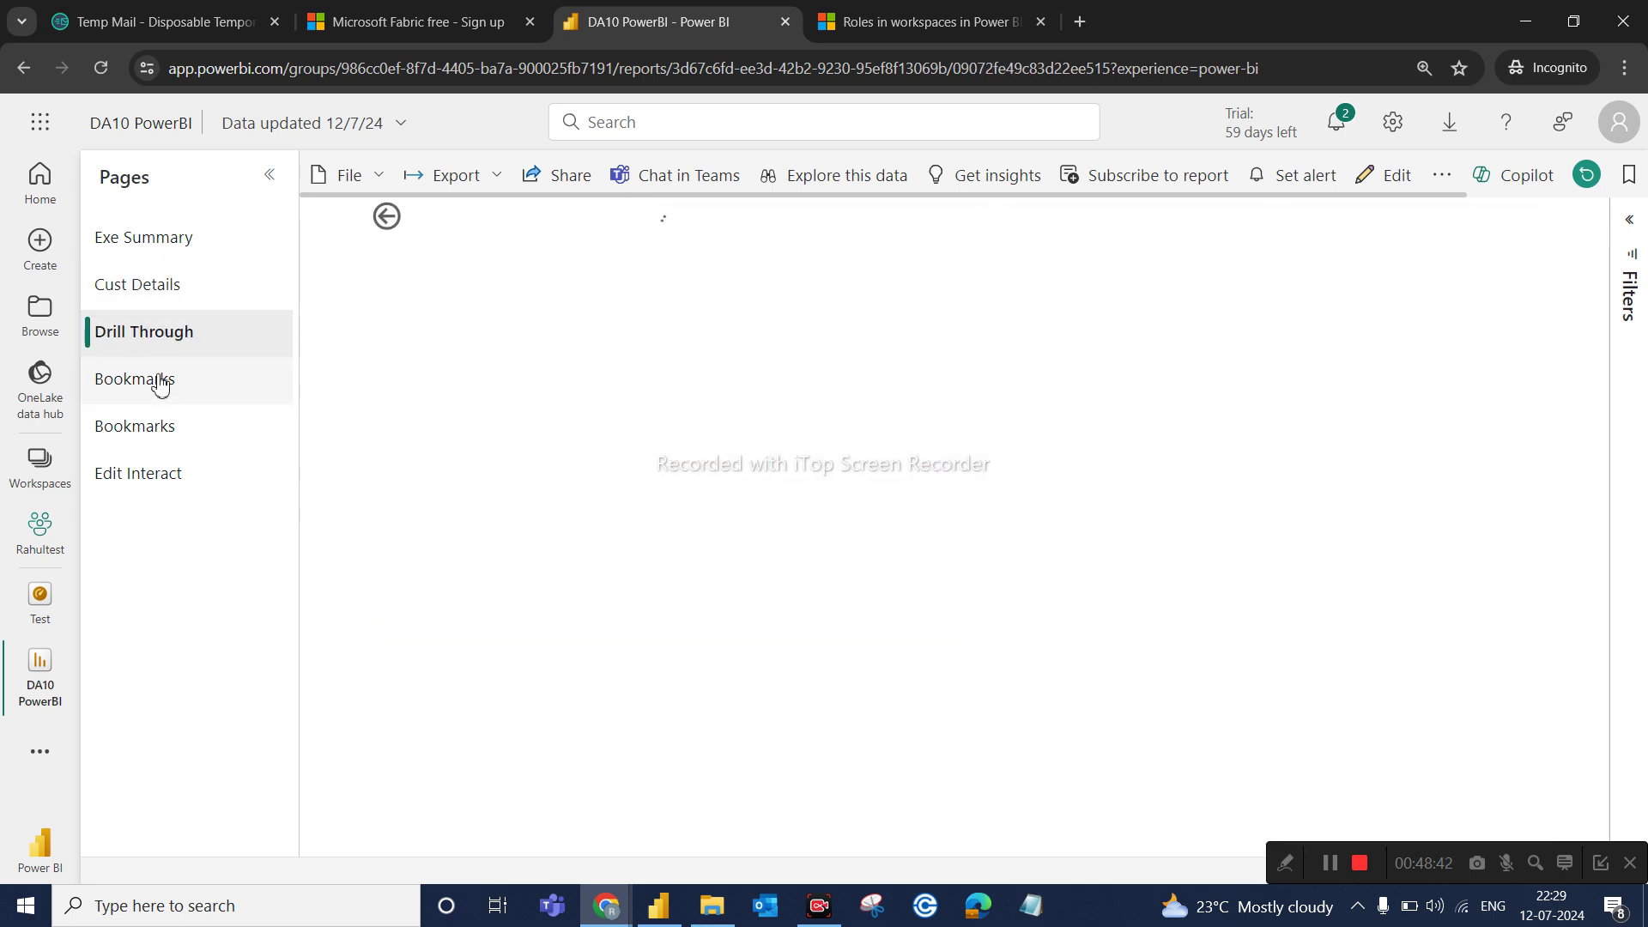
Pin the Bookmarks page's Total Sale, Total profit table to the Test dashboard, then return to Rahultest.
{"action": "left_click", "coordinate": [155, 378]}
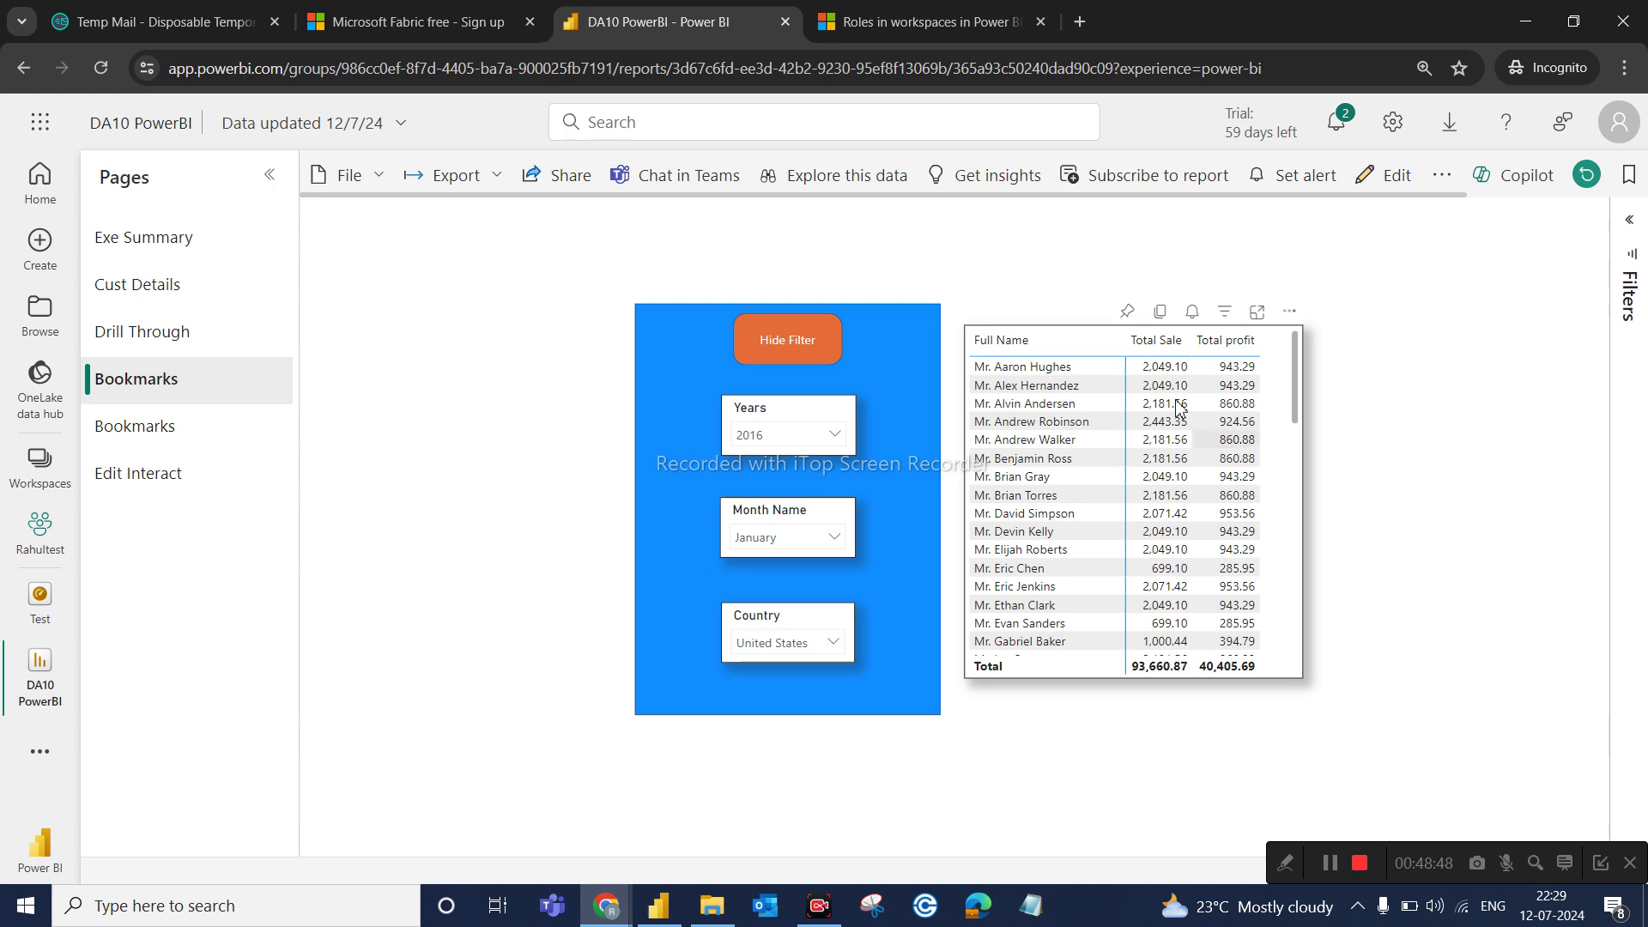
{"action": "left_click", "coordinate": [1127, 311]}
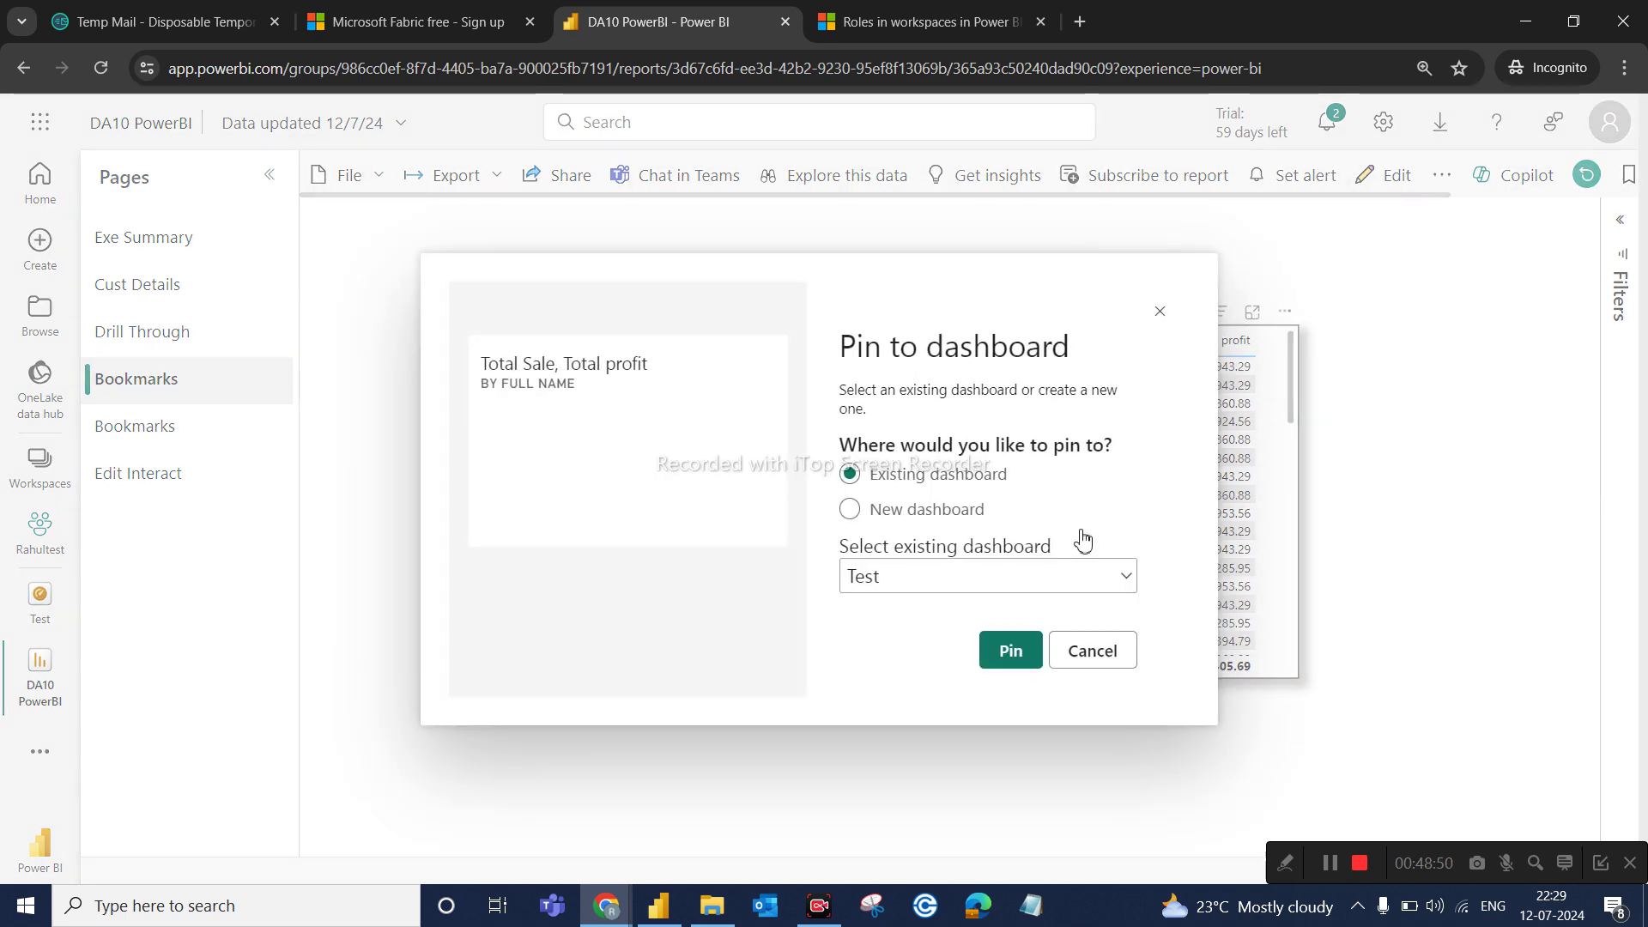
{"action": "left_click", "coordinate": [1035, 670]}
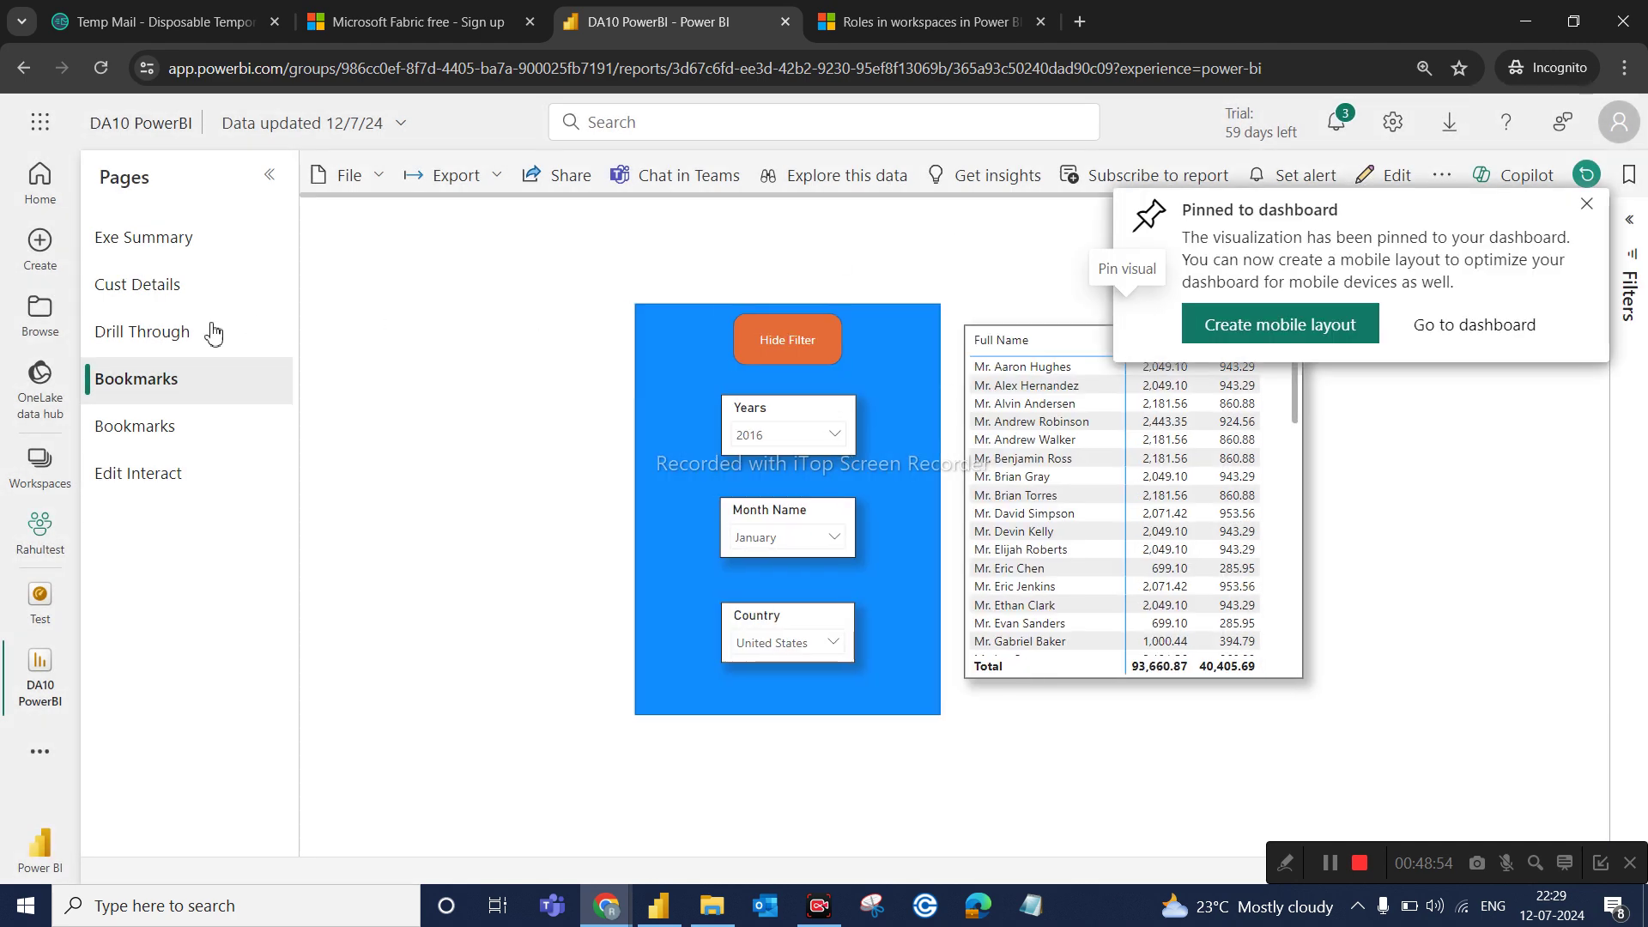
{"action": "left_click", "coordinate": [43, 536]}
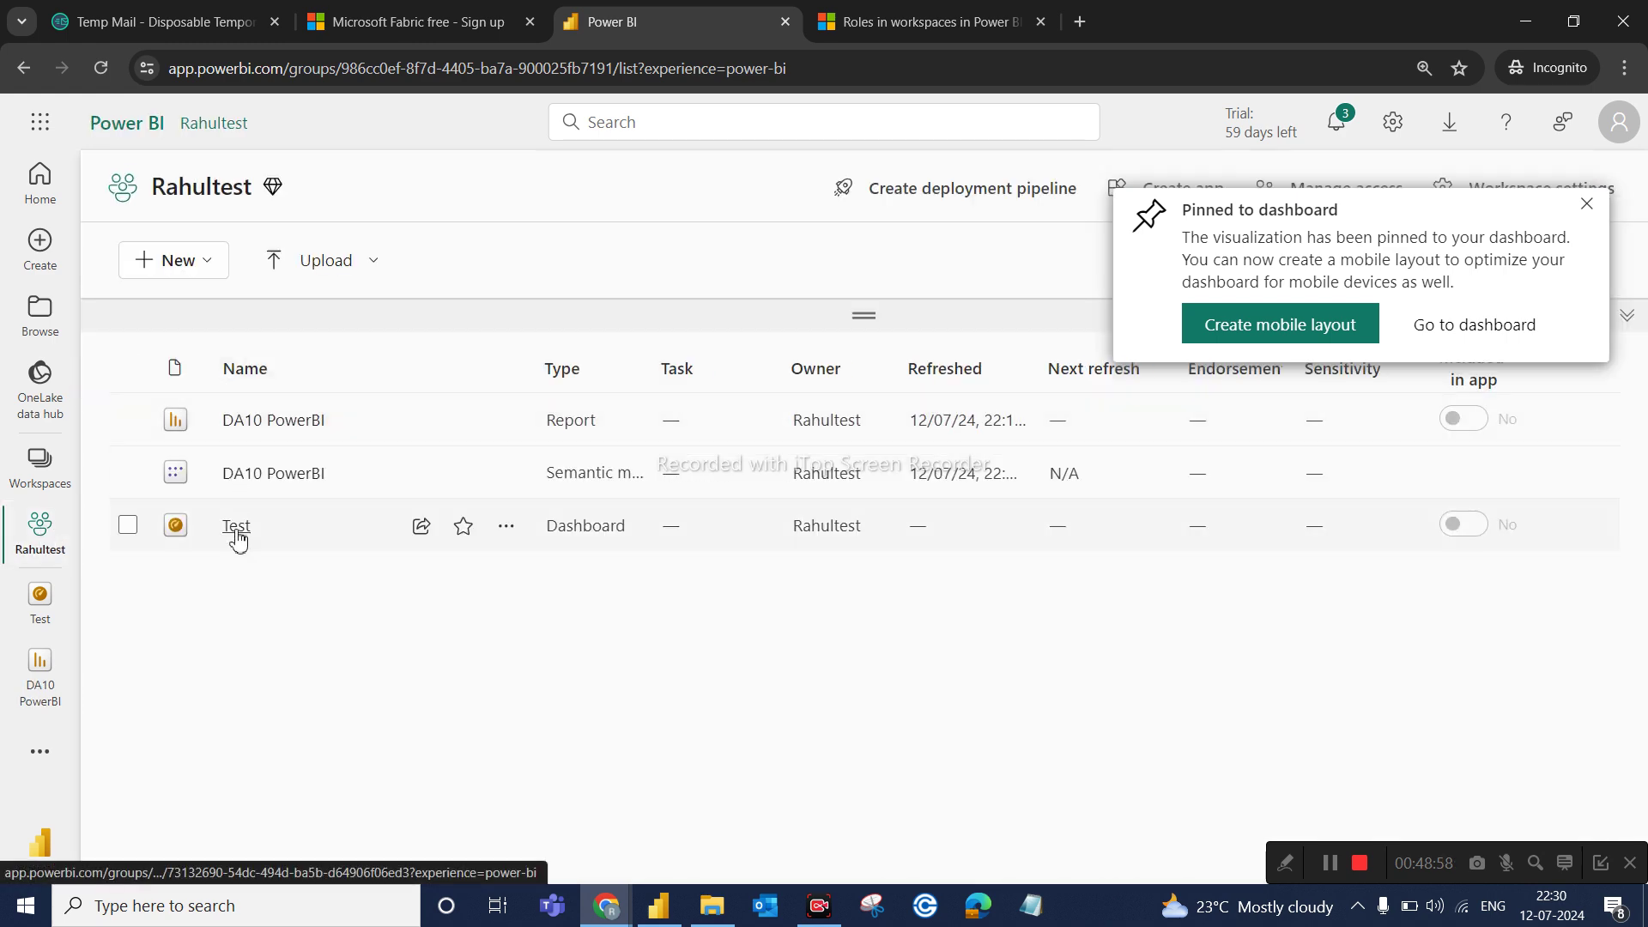
Open the Test dashboard to review its three pinned tiles, then go back to Rahultest.
{"action": "left_click", "coordinate": [237, 527]}
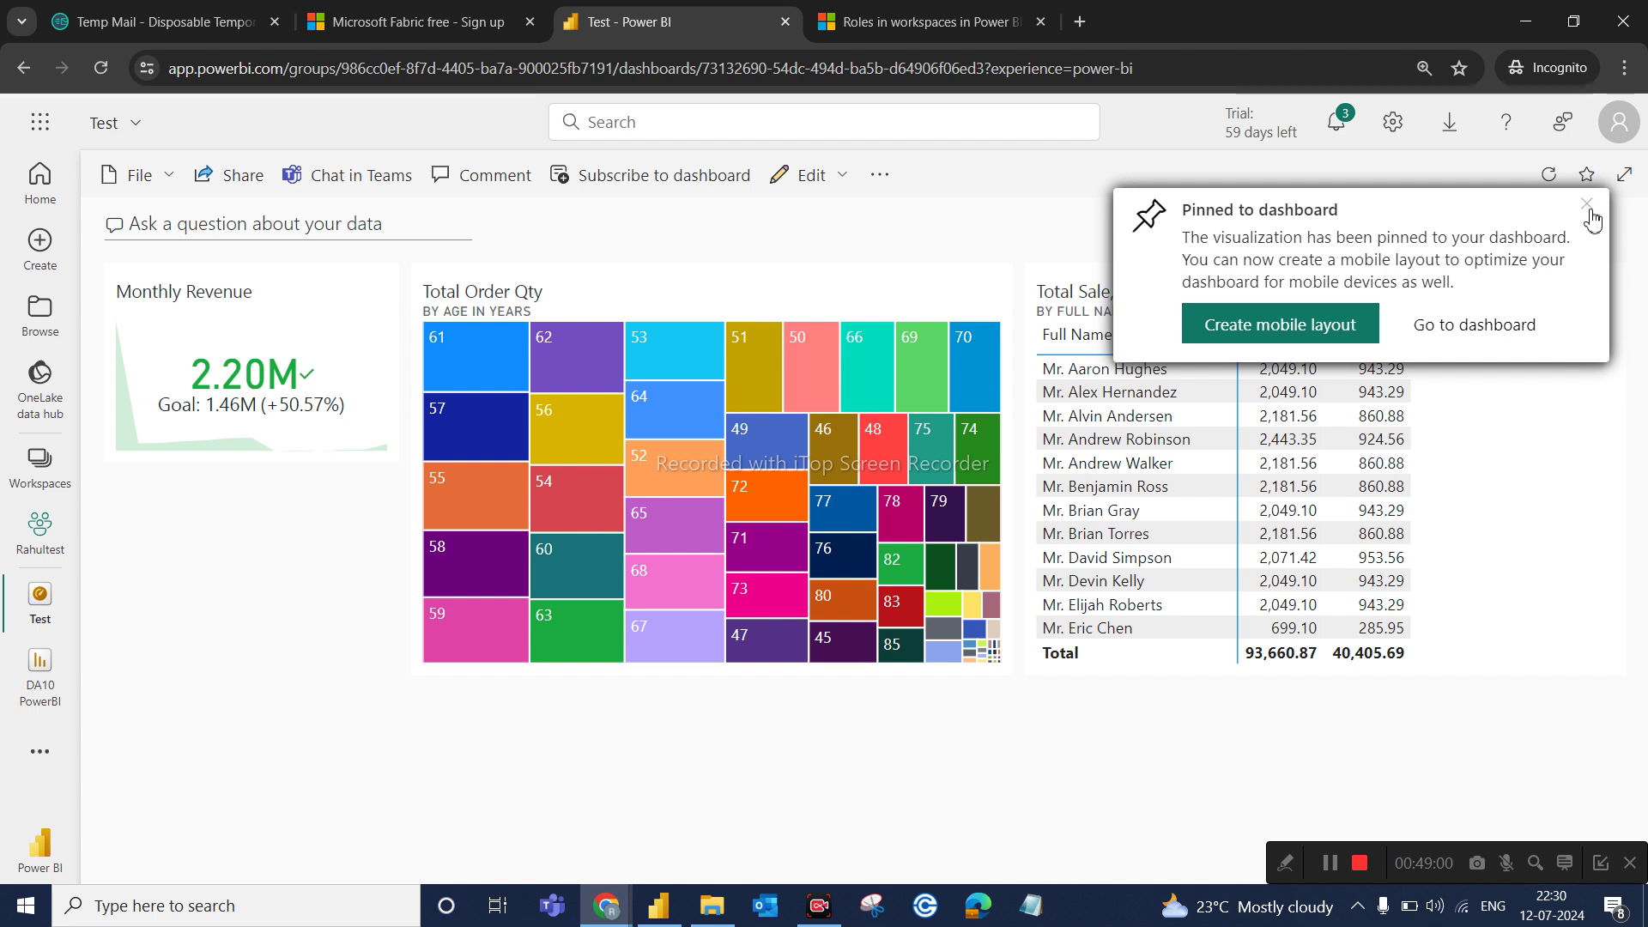
{"action": "left_click", "coordinate": [1588, 203]}
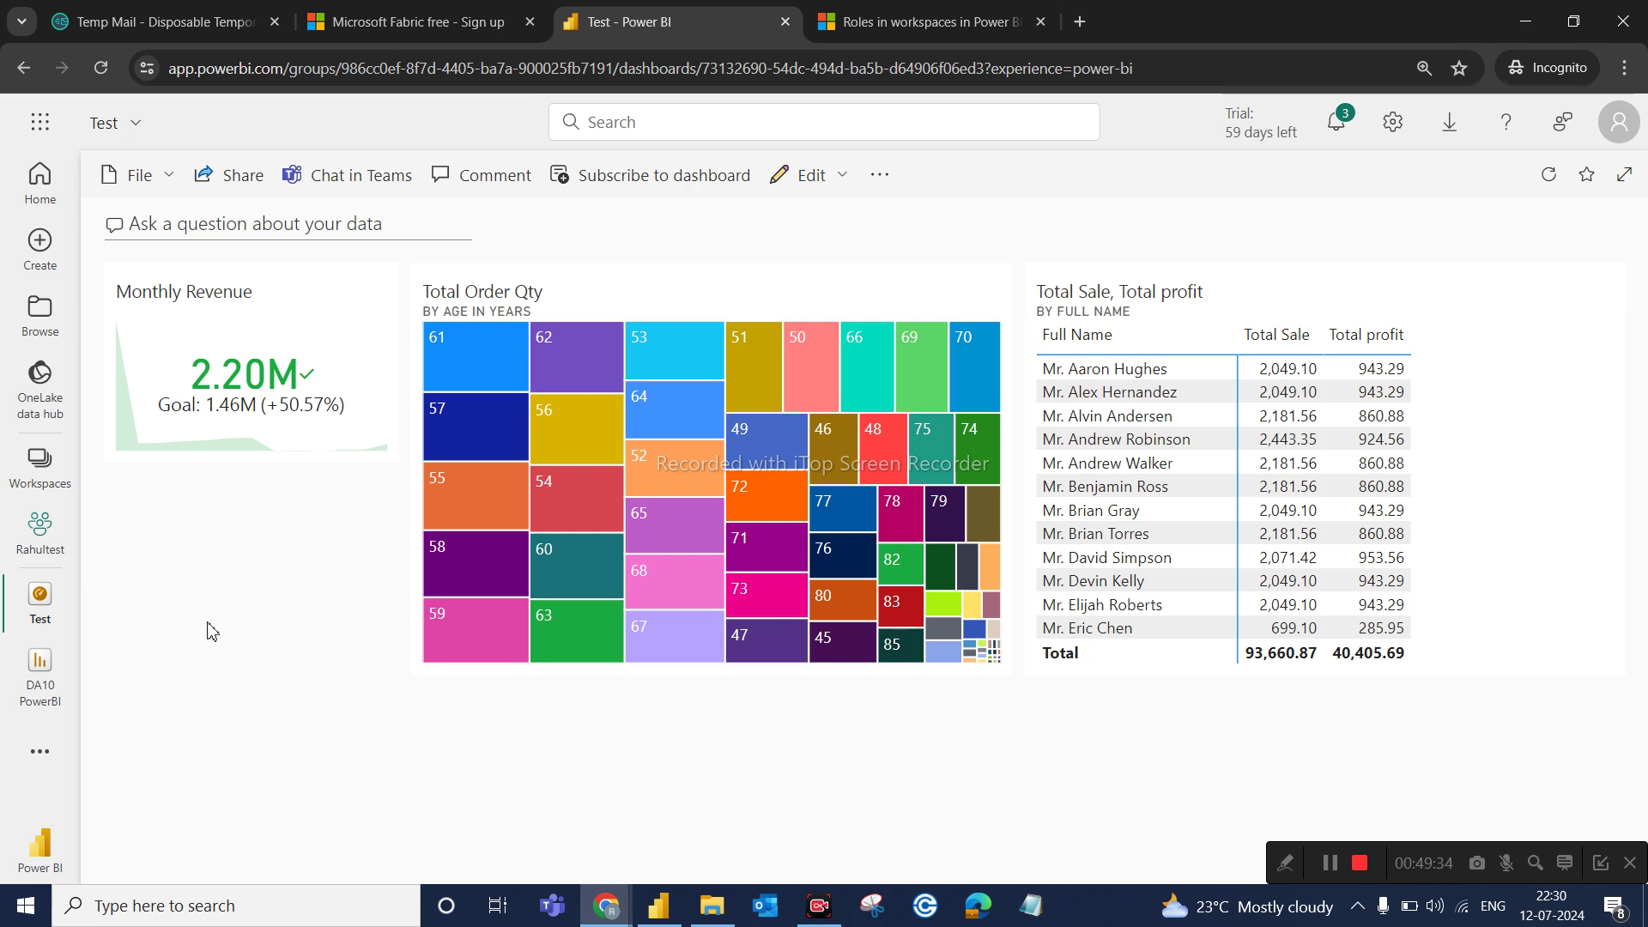
{"action": "left_click", "coordinate": [48, 537]}
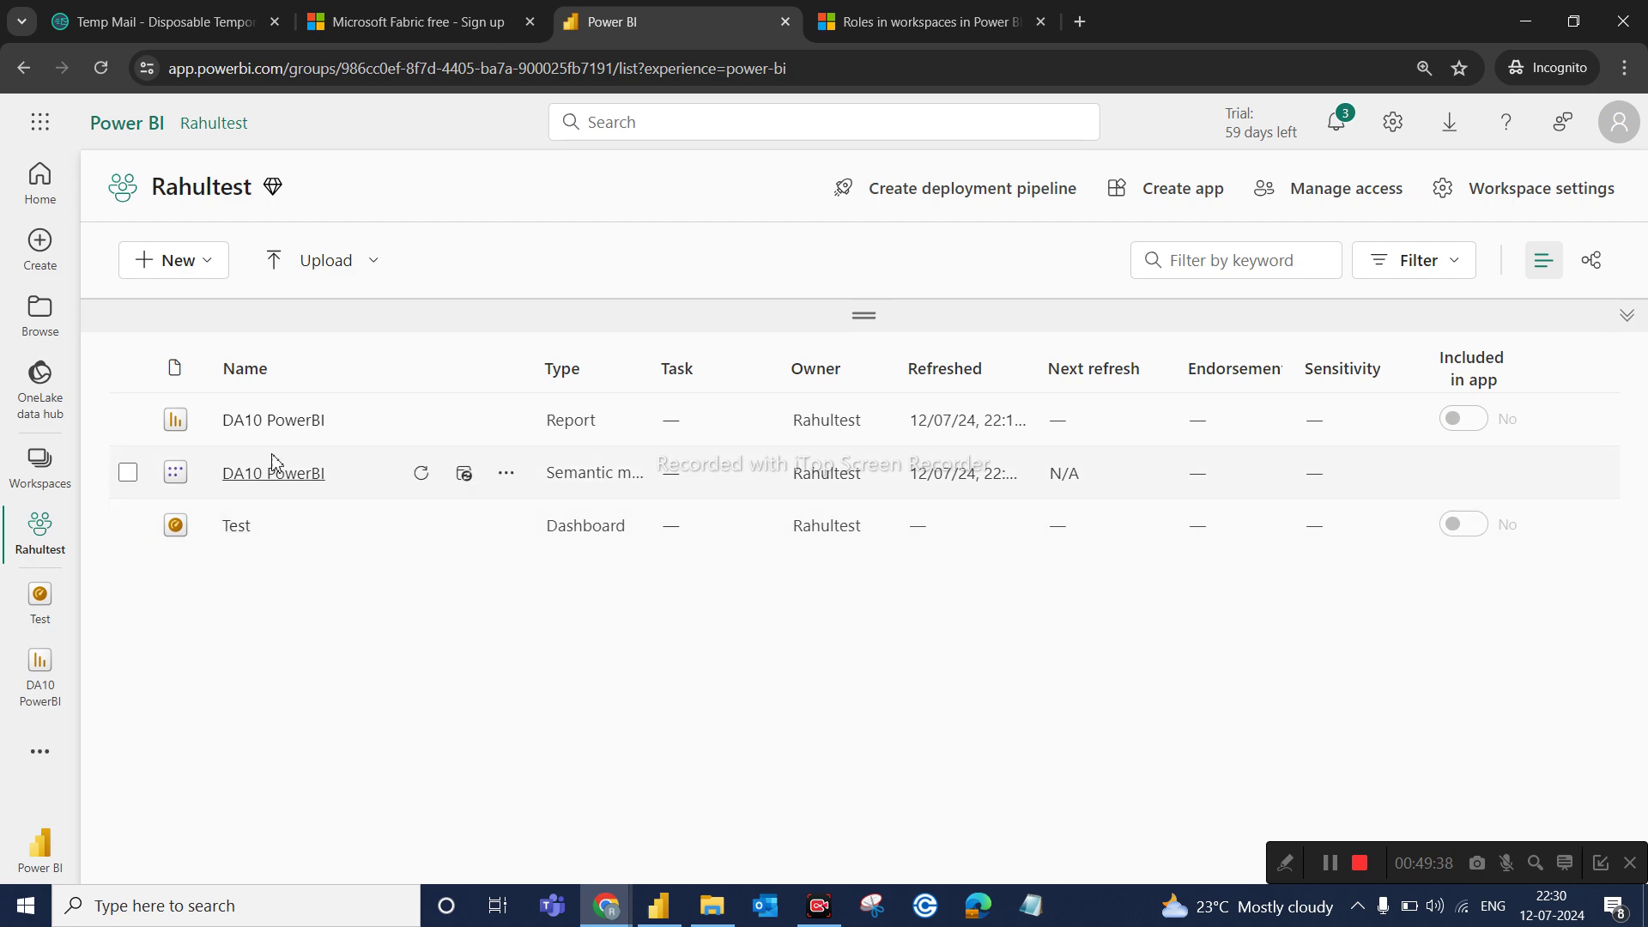
Open the DA10 PowerBI report from the Rahultest workspace list.
{"action": "left_click", "coordinate": [279, 427]}
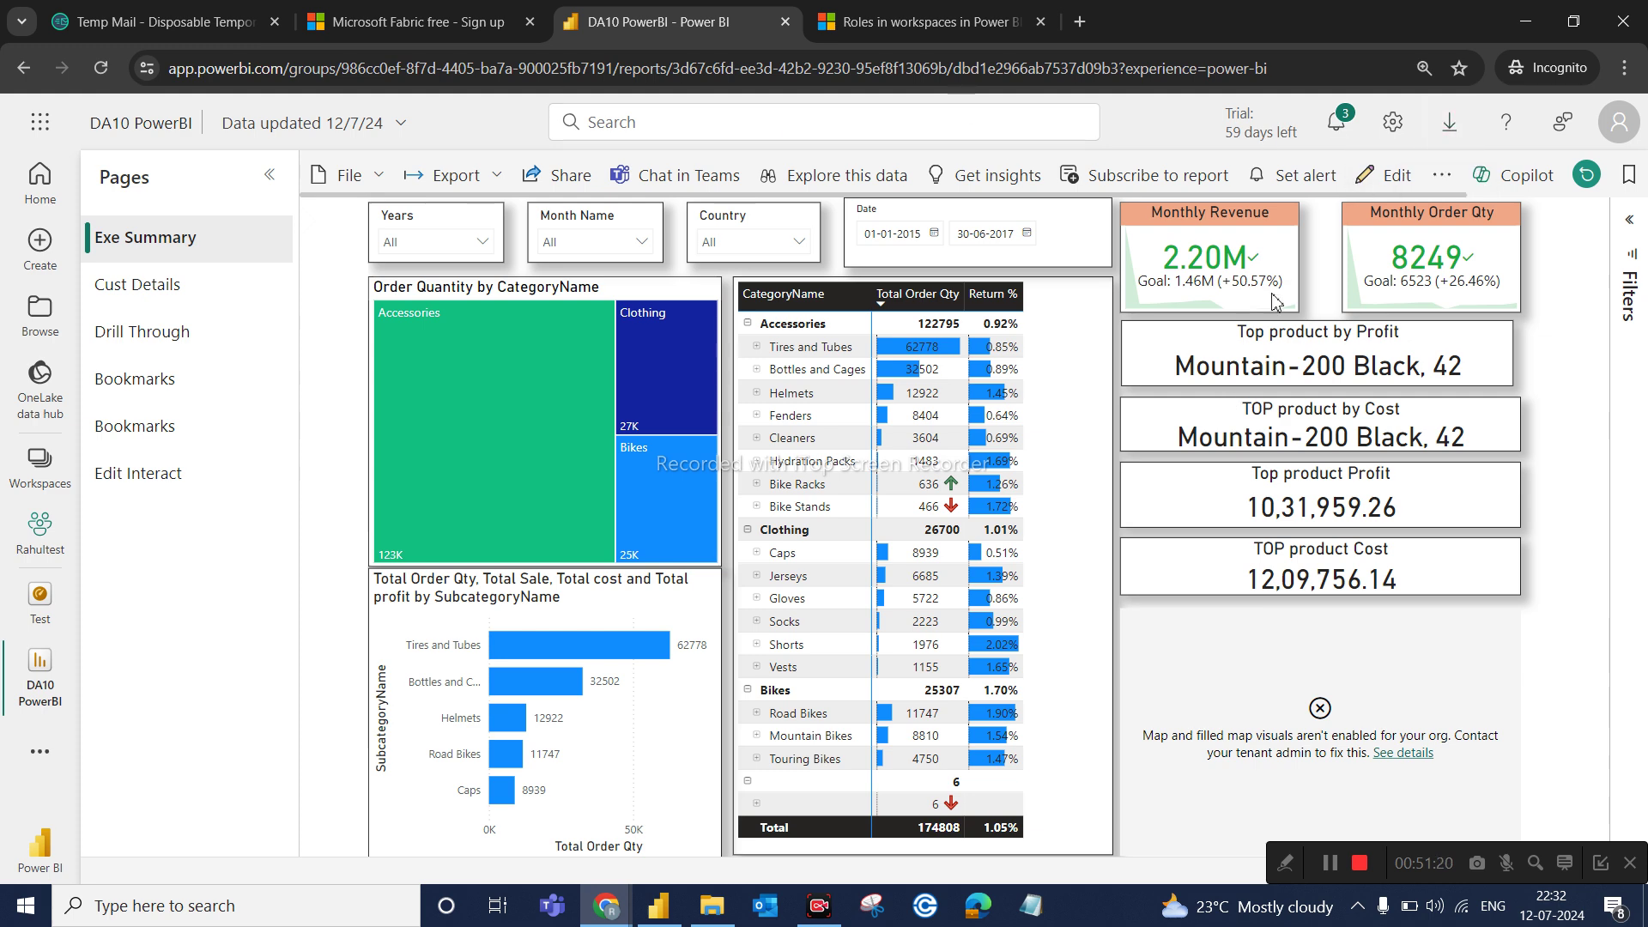
Open the Data Gateway page from the Power BI downloads menu.
{"action": "left_click", "coordinate": [1457, 130]}
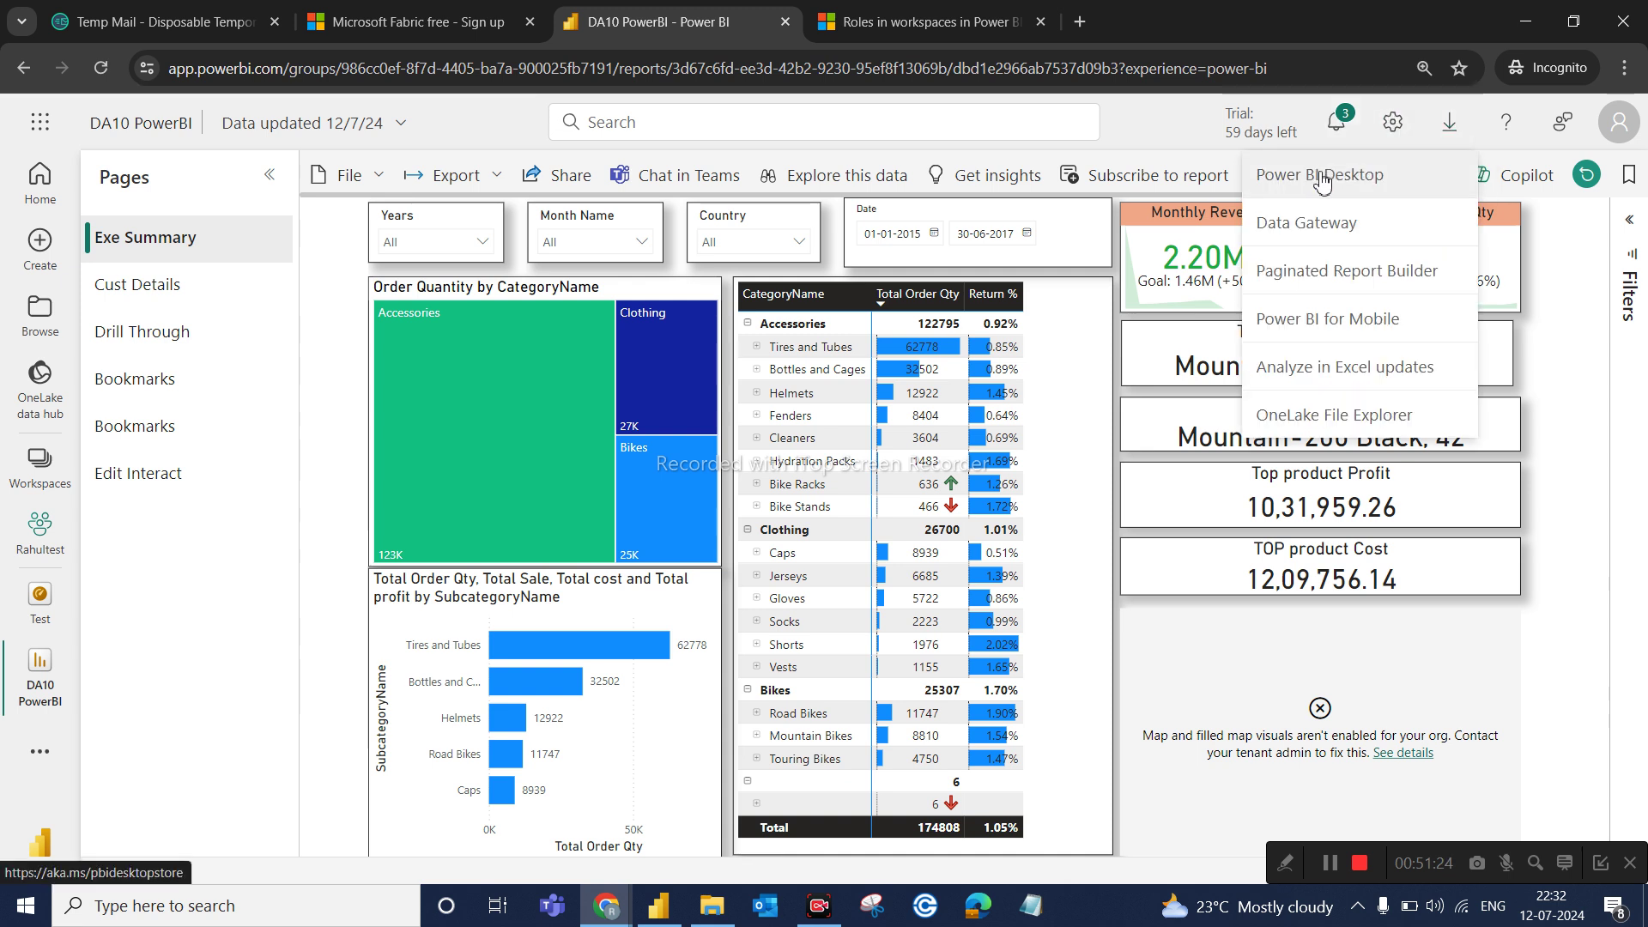
{"action": "left_click", "coordinate": [1452, 127]}
{"action": "left_click", "coordinate": [1454, 134]}
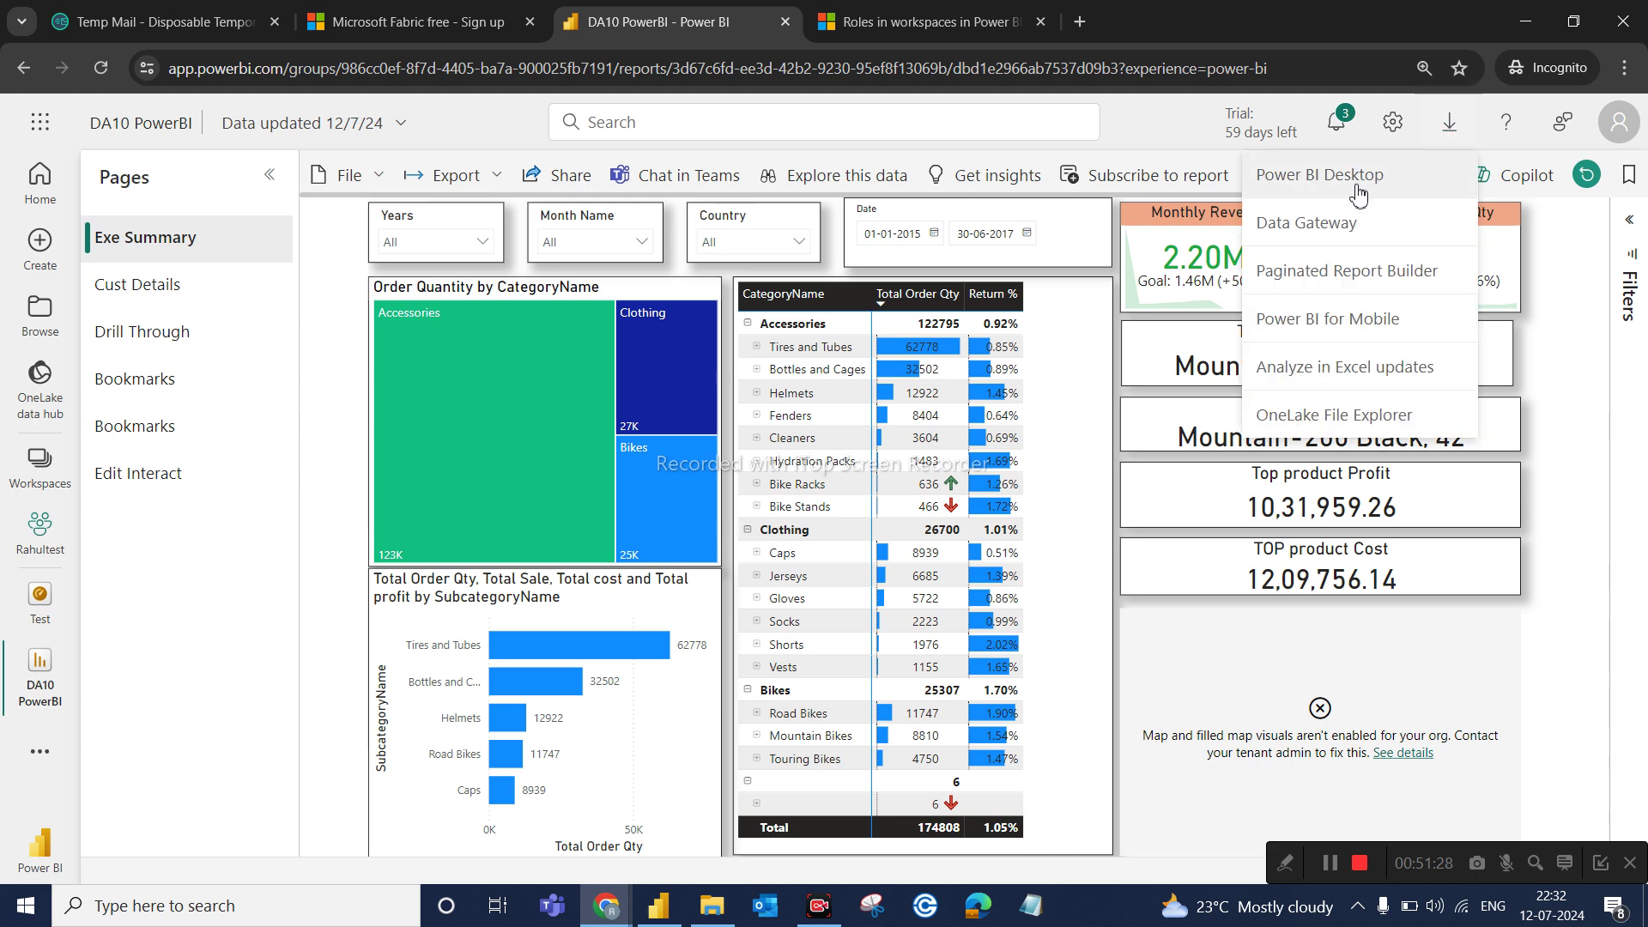
{"action": "left_click", "coordinate": [1312, 228]}
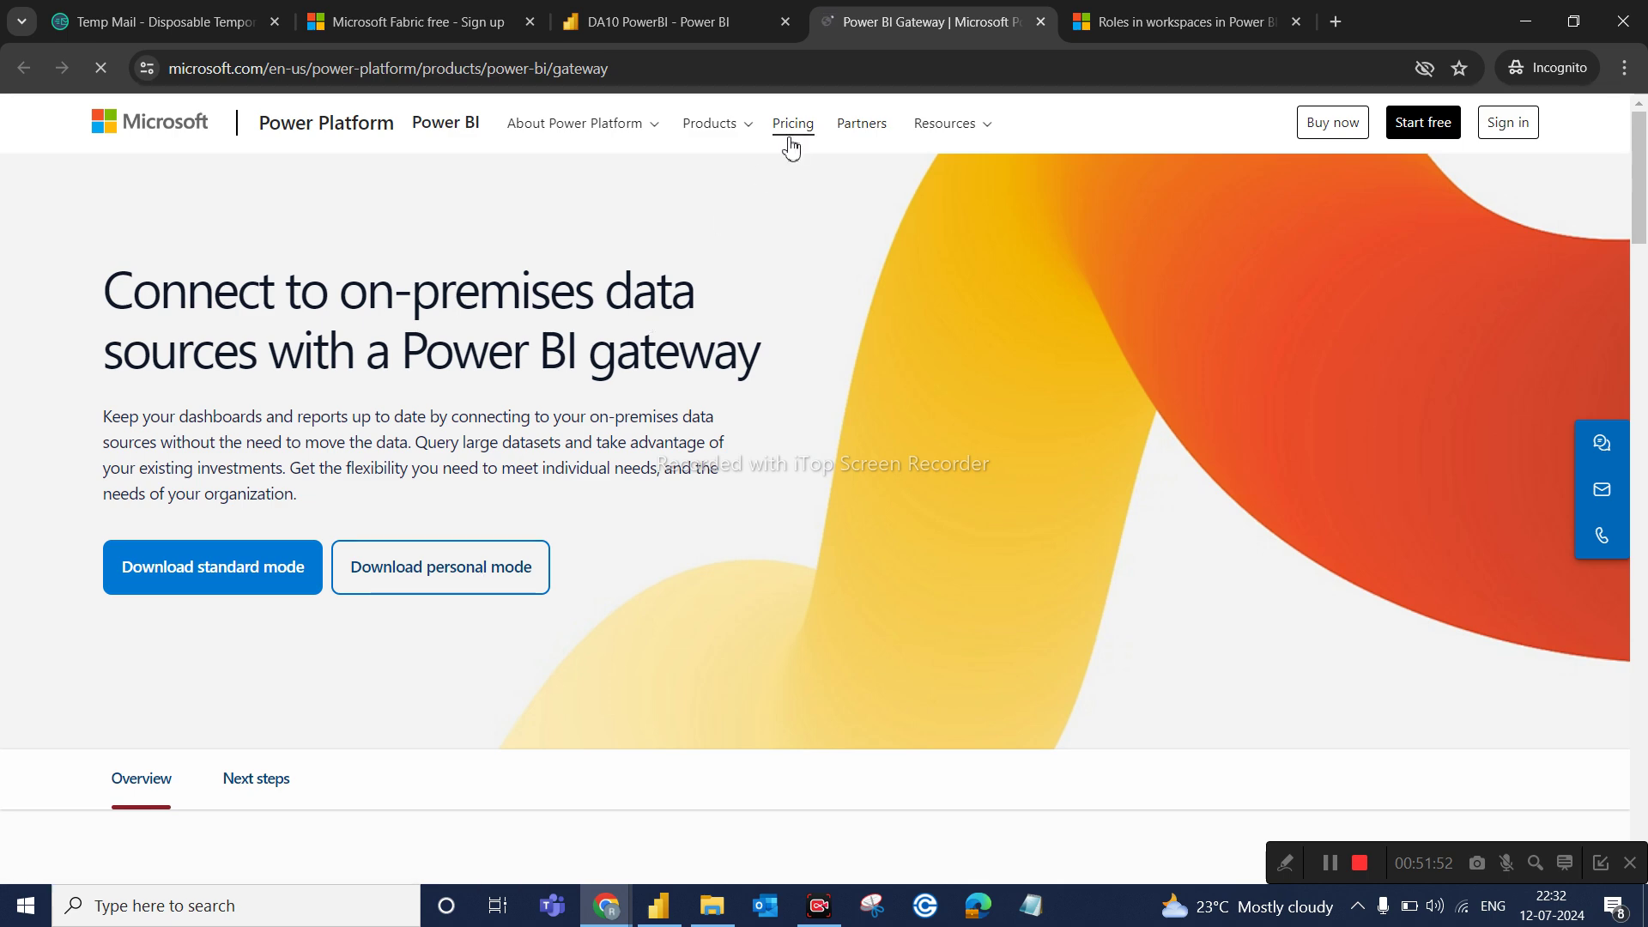
Bring the DA10 PowerBI file in Power BI Desktop to the front.
{"action": "mouse_move", "coordinate": [756, 34]}
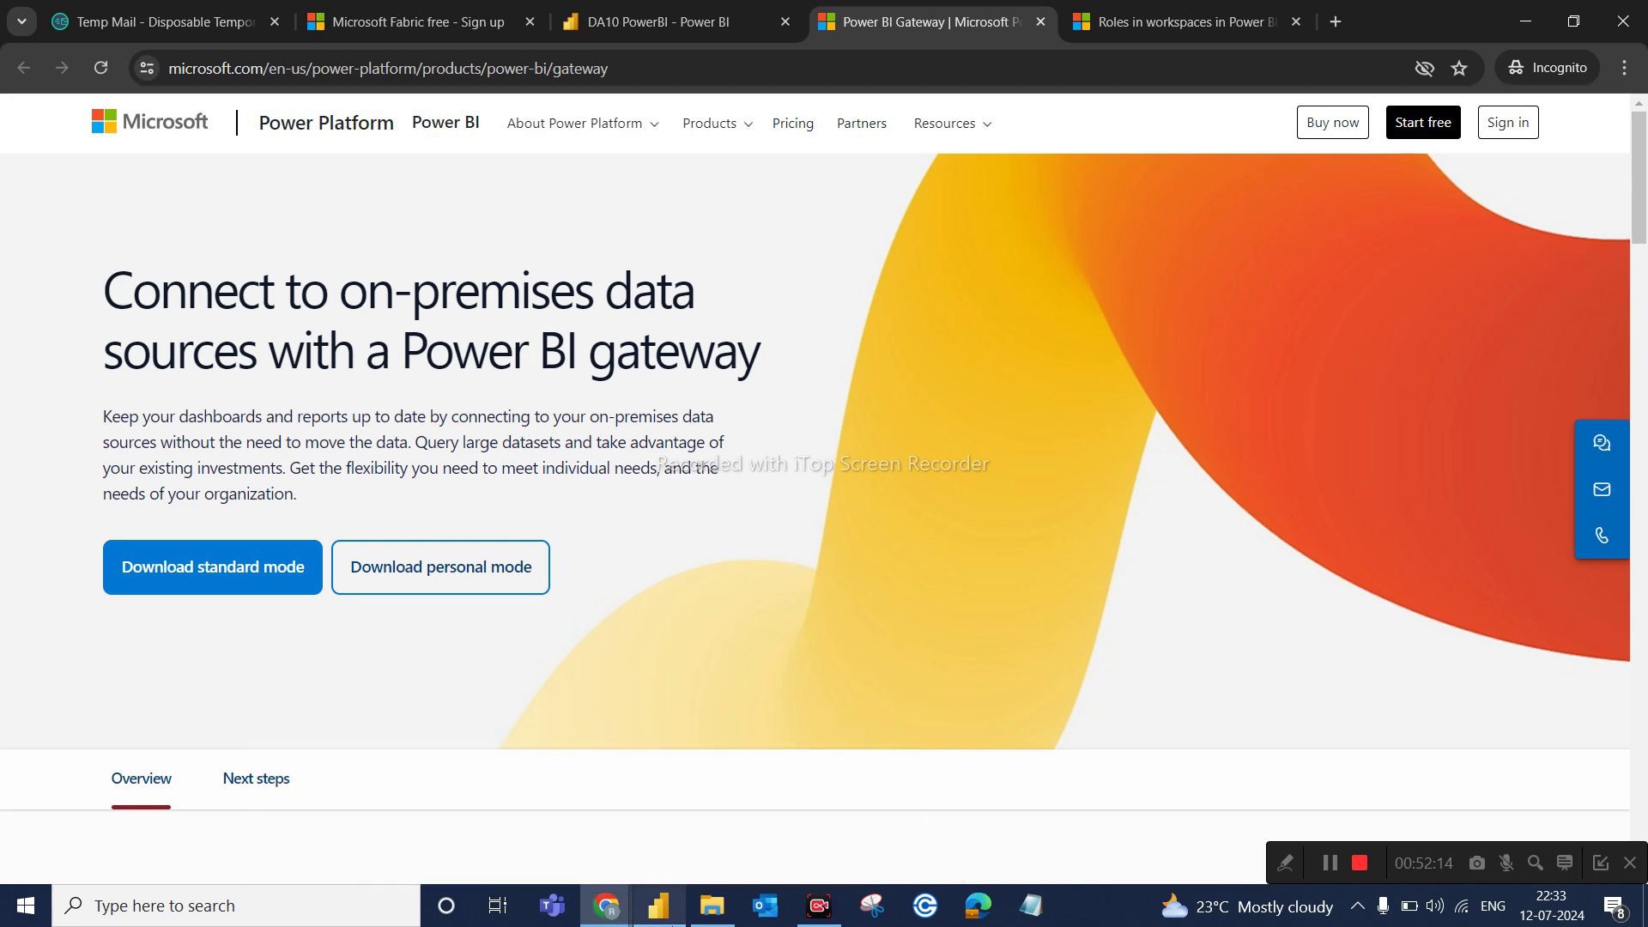
{"action": "mouse_move", "coordinate": [665, 910]}
{"action": "left_click", "coordinate": [668, 845]}
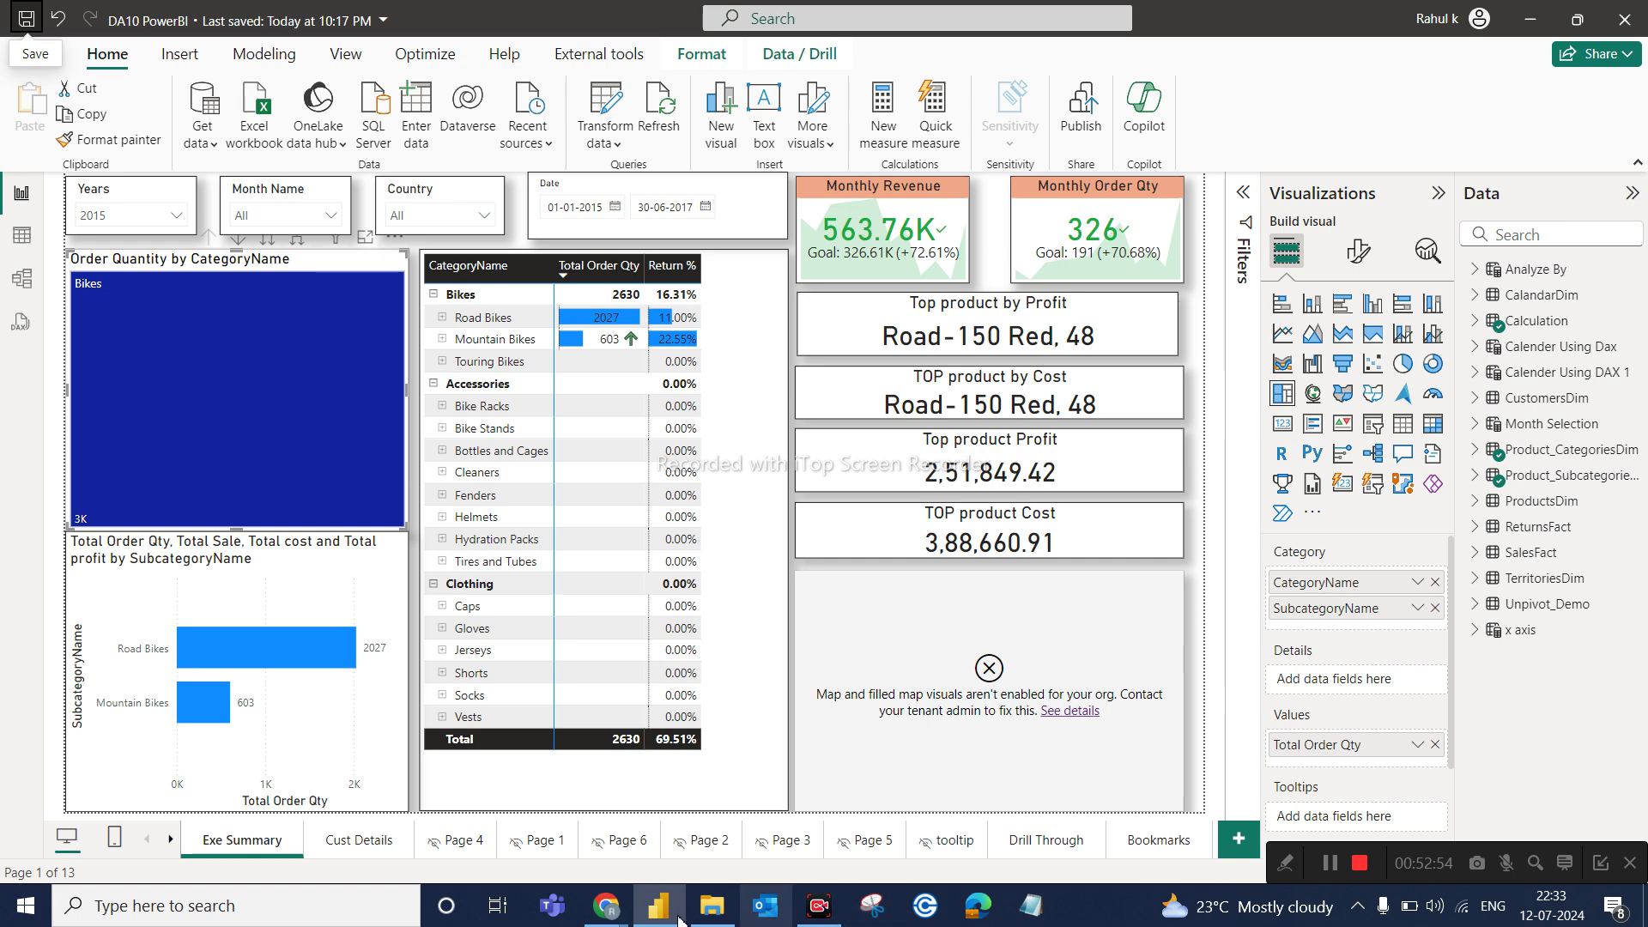
Bring the Account Receivable Dashboard Chrome window forward on its Receivables Overview page.
{"action": "mouse_move", "coordinate": [613, 918]}
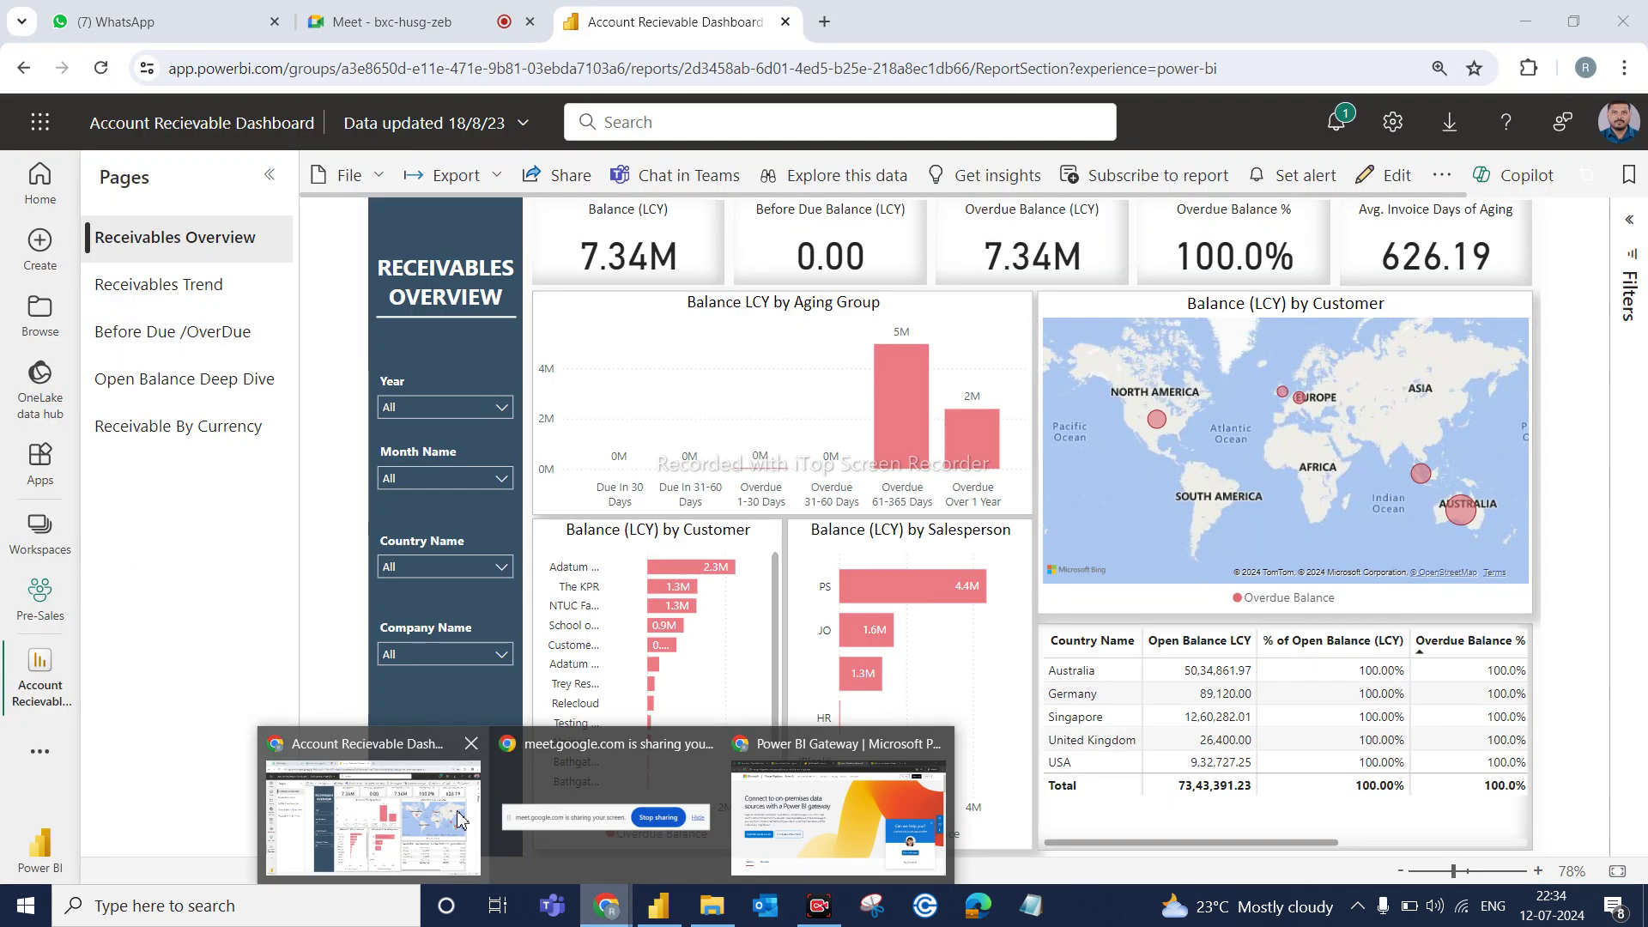
{"action": "left_click", "coordinate": [462, 819]}
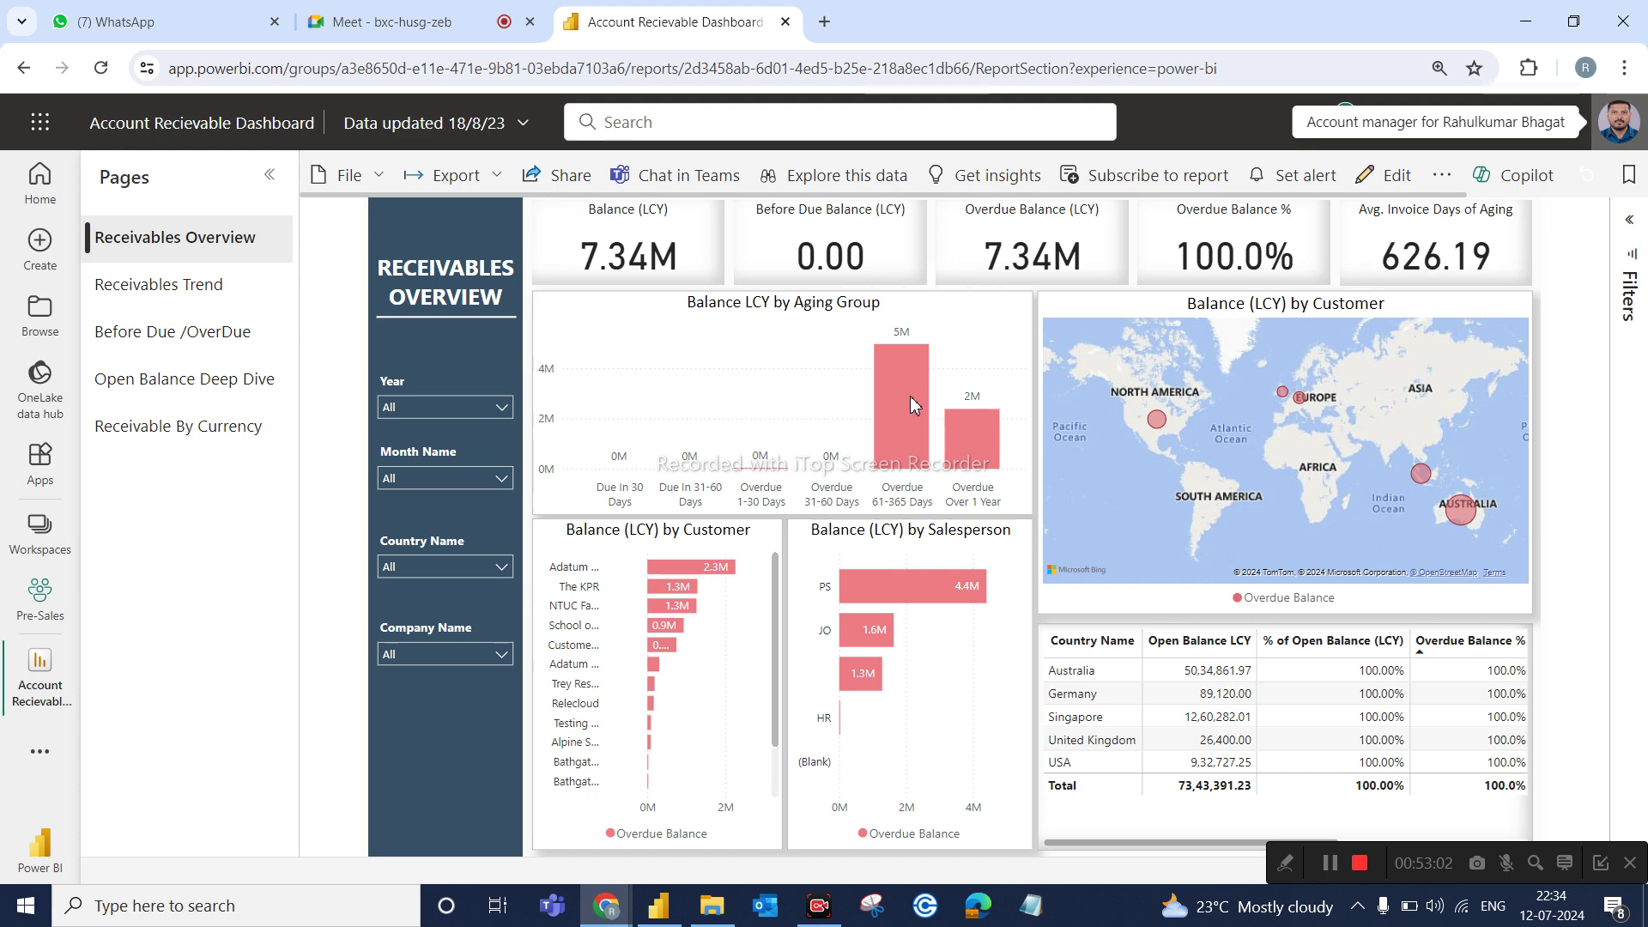
{"action": "mouse_move", "coordinate": [912, 402]}
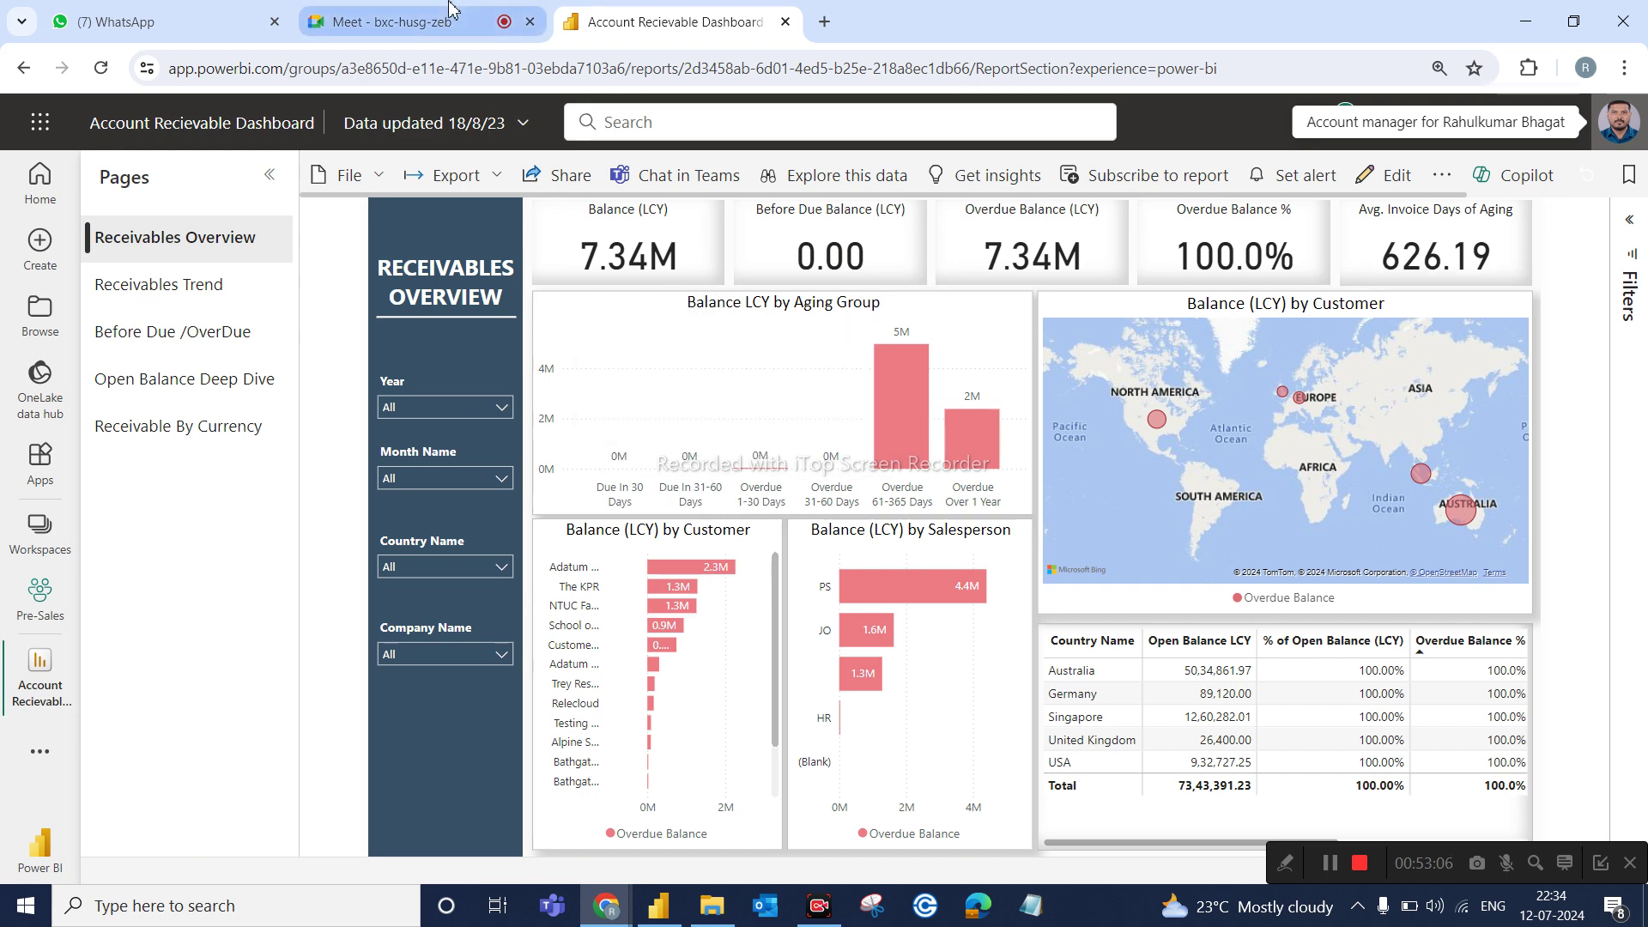
{"action": "mouse_move", "coordinate": [735, 507]}
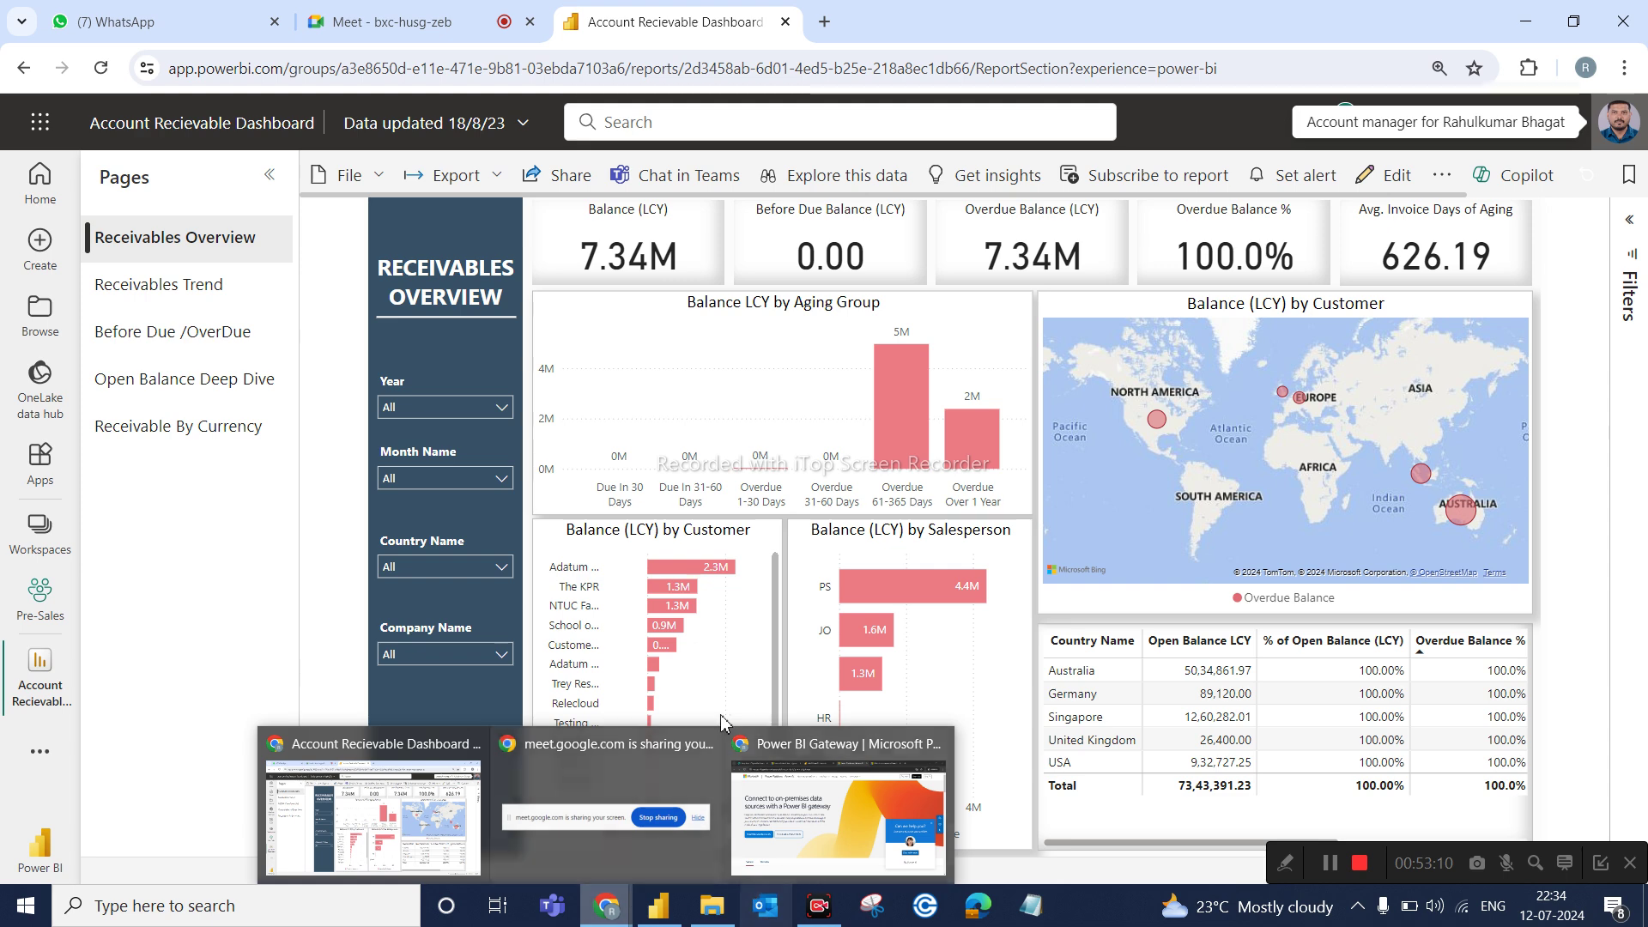
Switch to the Google Meet tab and close the In-call messages panel.
{"action": "left_click", "coordinate": [343, 24]}
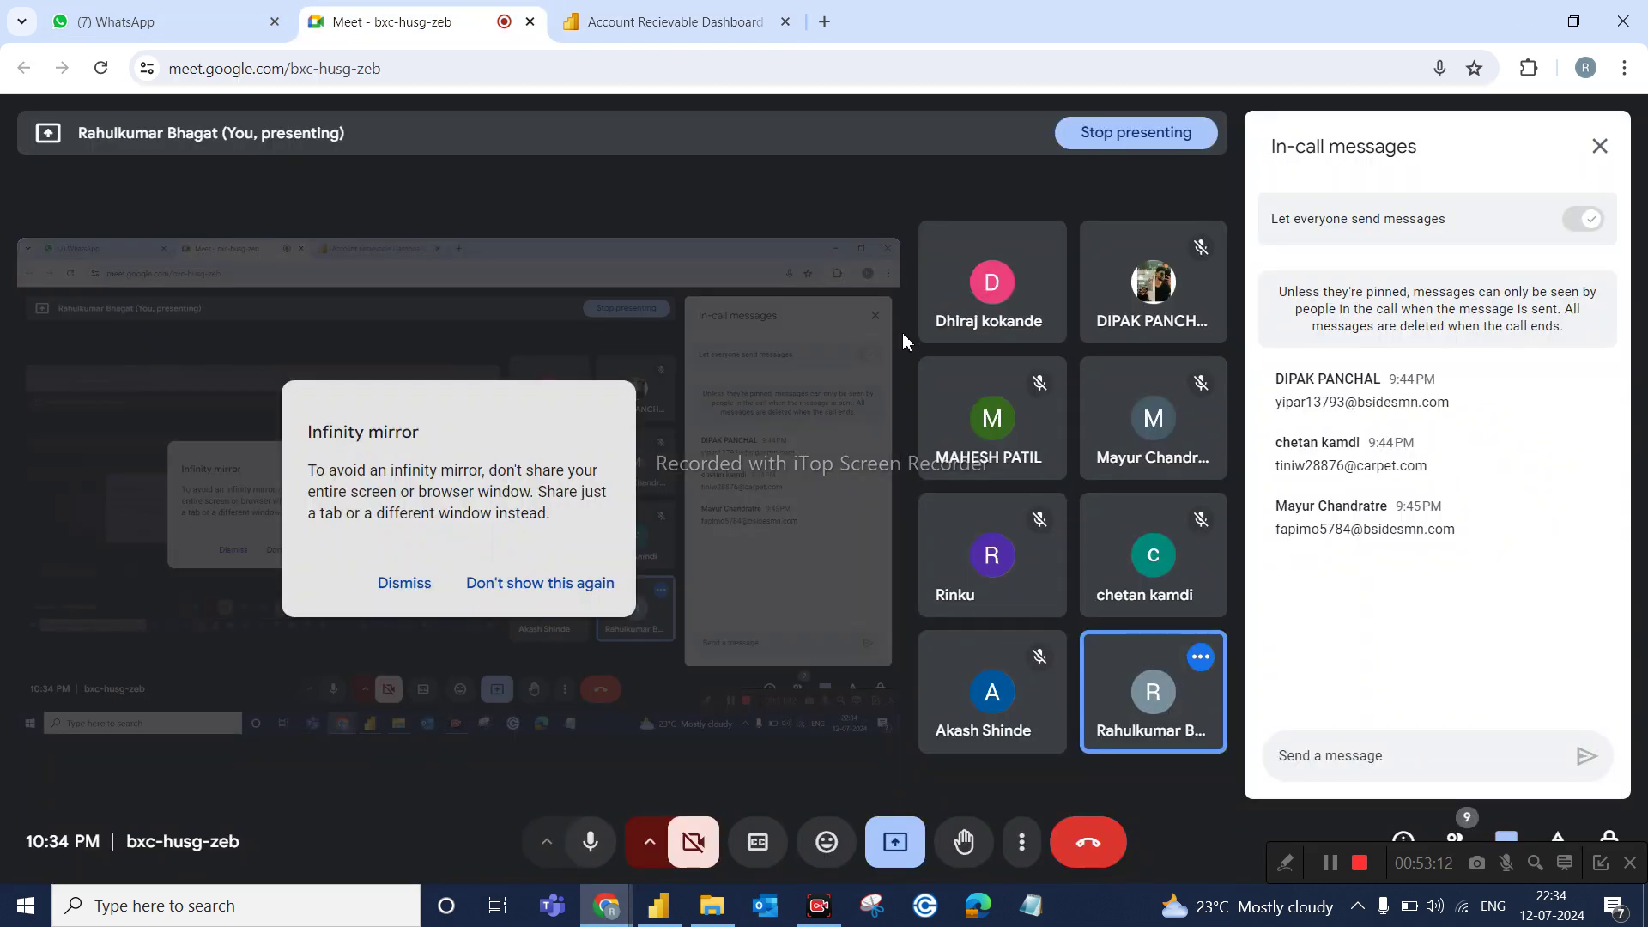
{"action": "left_click", "coordinate": [1601, 146]}
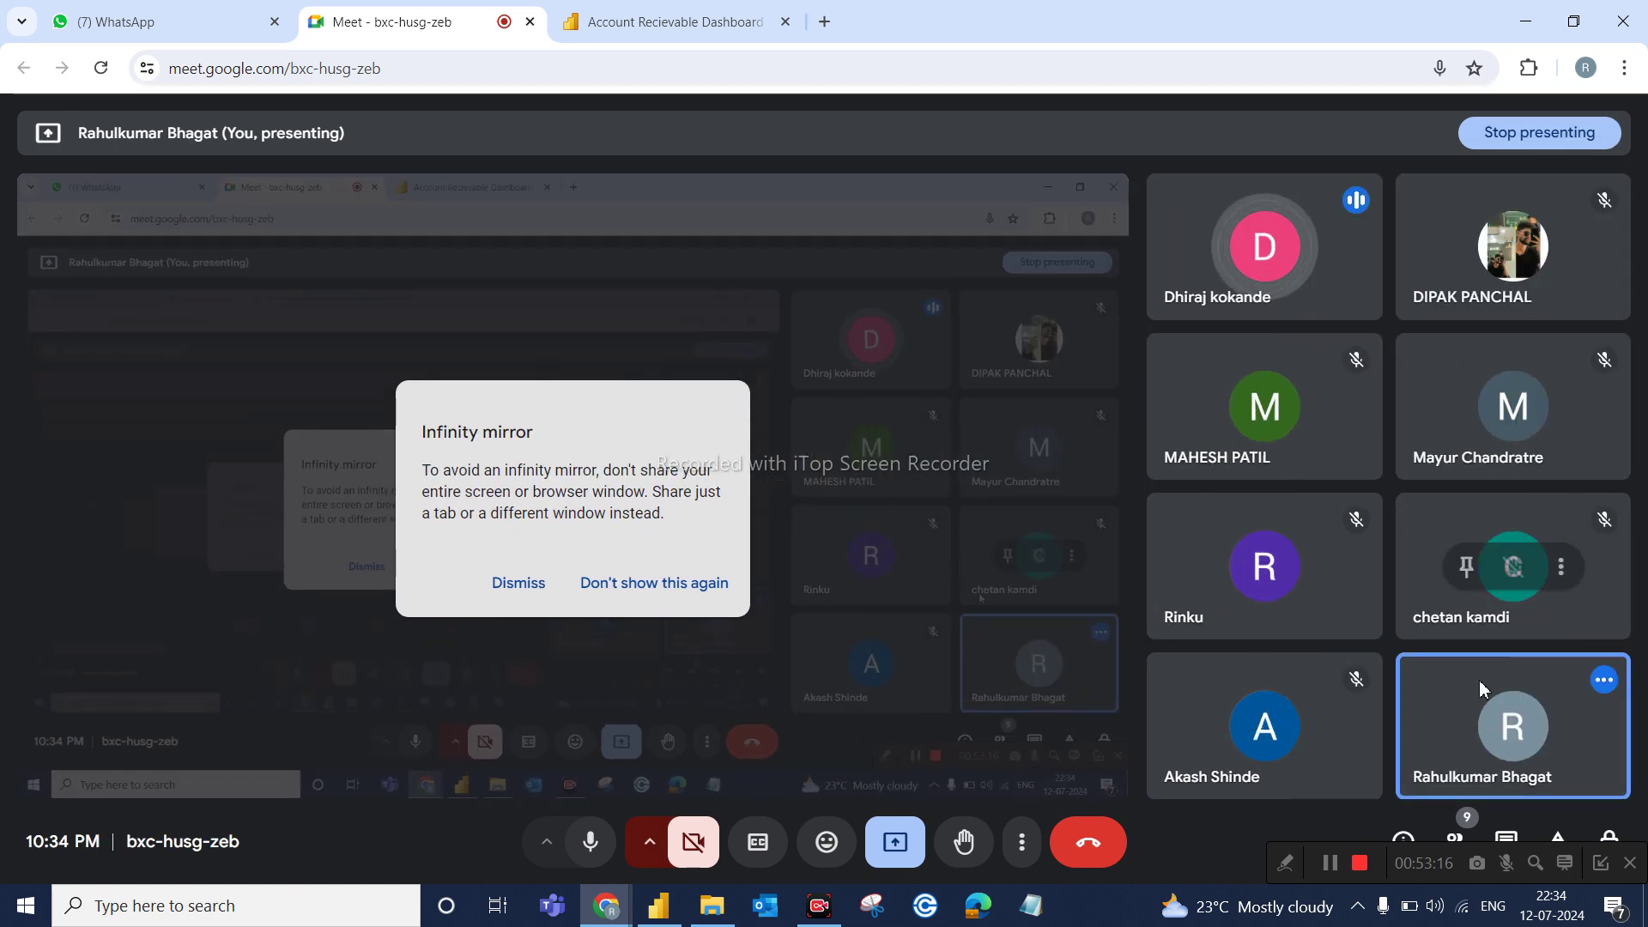
Open the Meet People panel and scroll through the participant list.
{"action": "left_click", "coordinate": [1458, 839]}
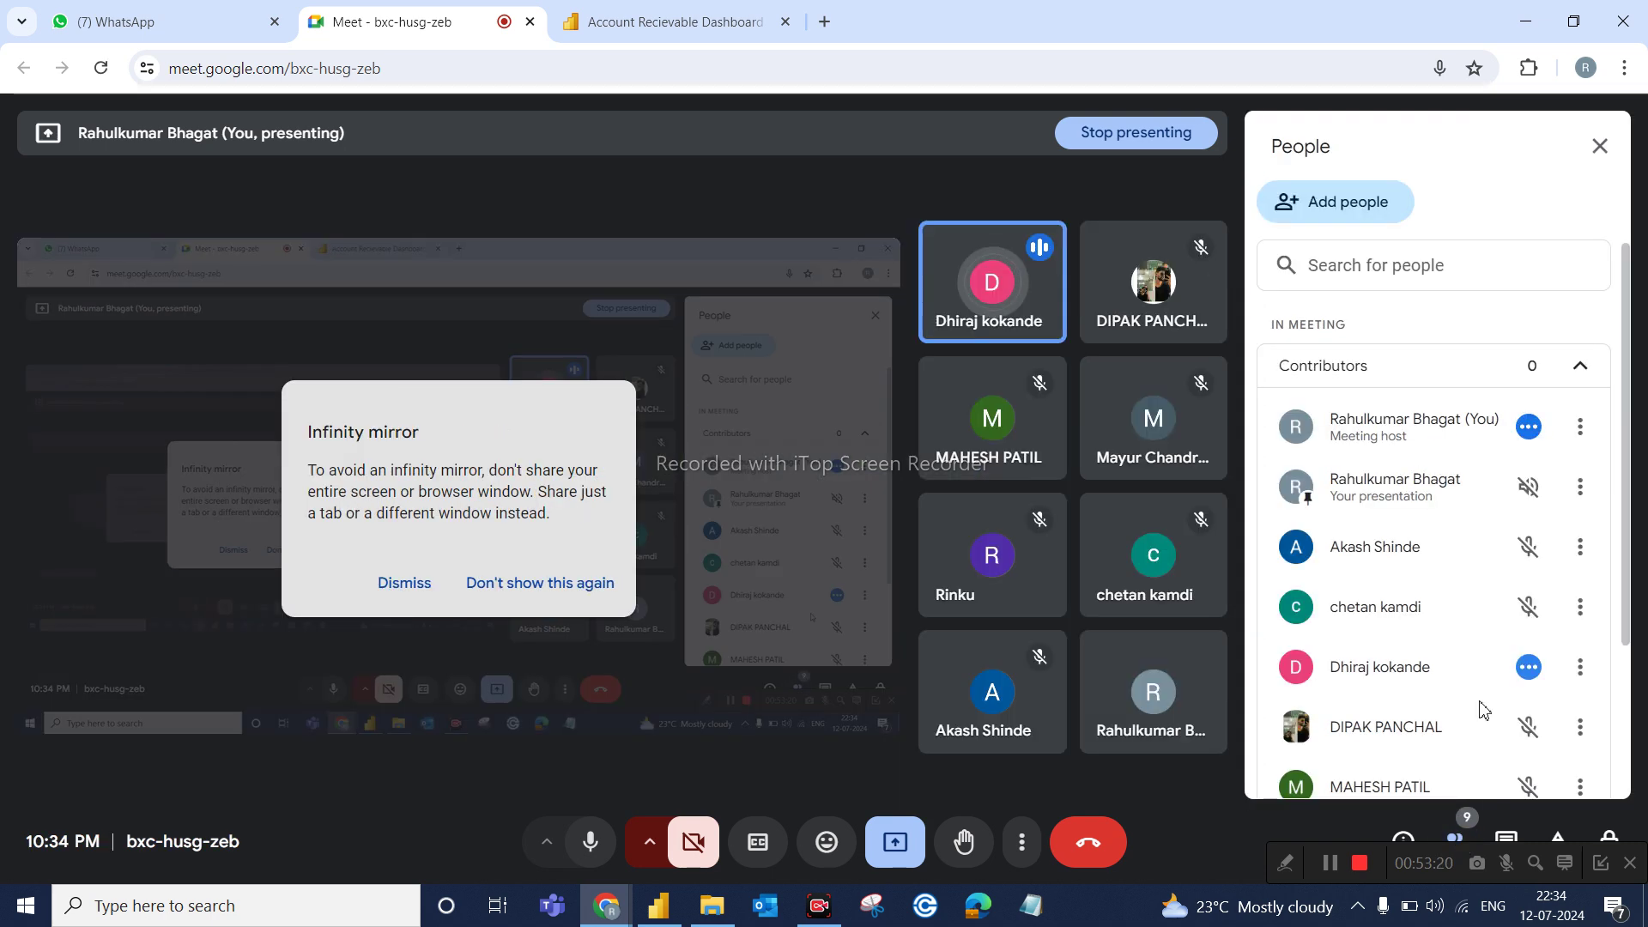
{"action": "scroll", "coordinate": [1484, 709], "scroll_direction": "down", "scroll_amount": 3}
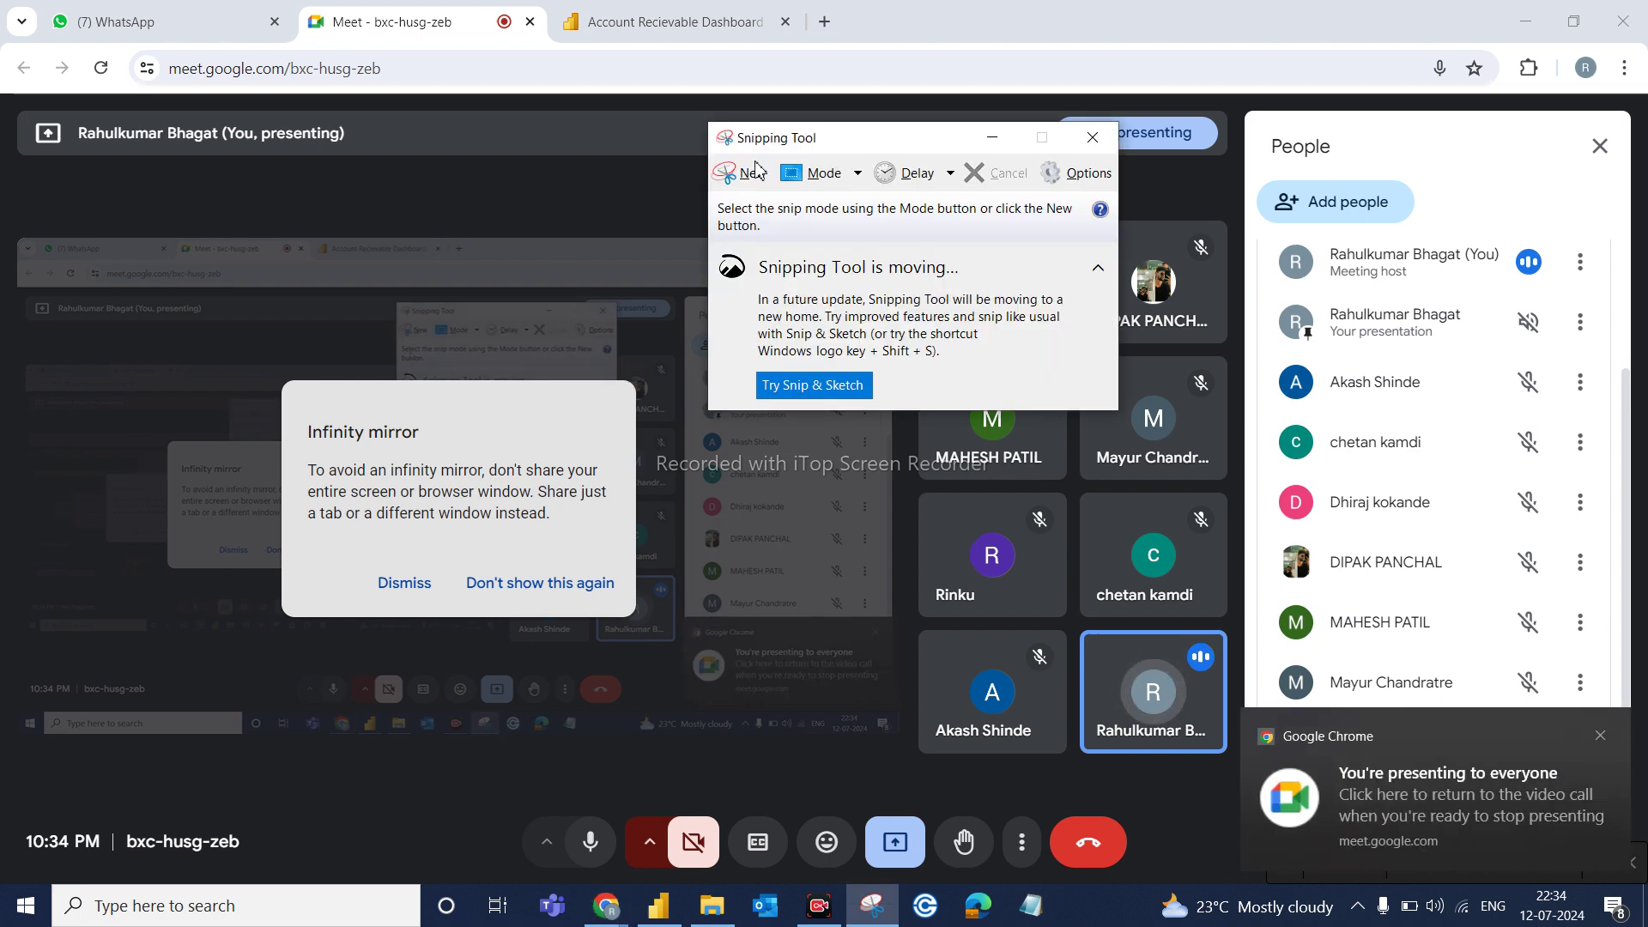
Snip the Google Meet People panel's participant list, then minimize Snipping Tool.
{"action": "left_click", "coordinate": [754, 169]}
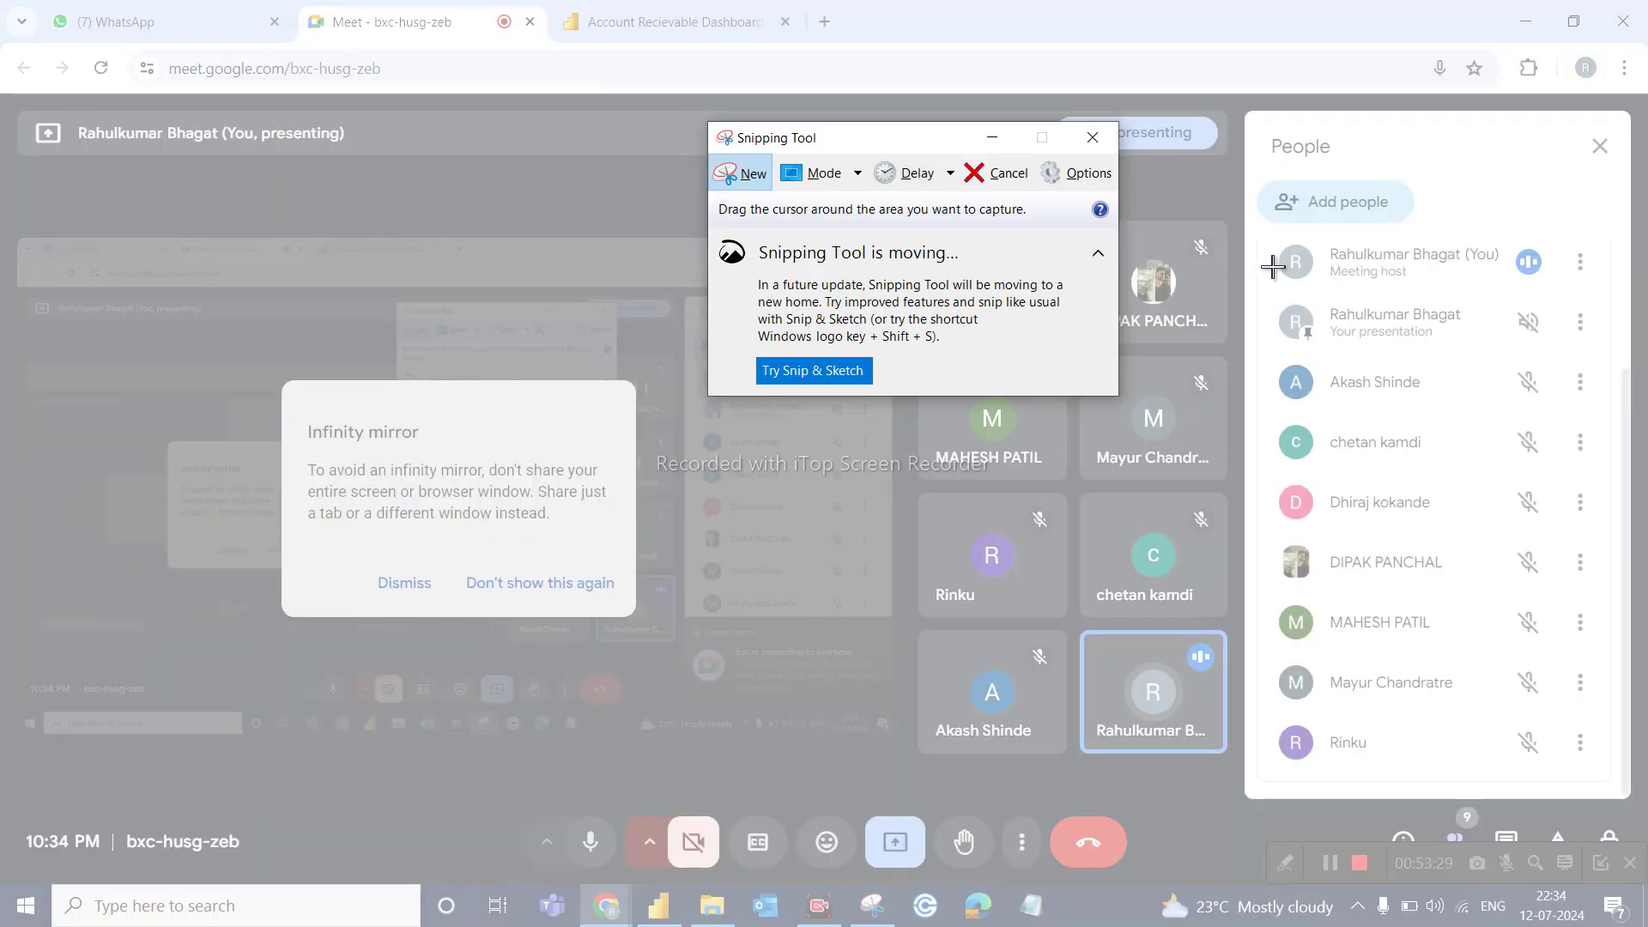
{"action": "left_click_drag", "start_coordinate": [1267, 349], "coordinate": [1613, 747]}
{"action": "left_click_drag", "start_coordinate": [1614, 749], "coordinate": [1608, 770]}
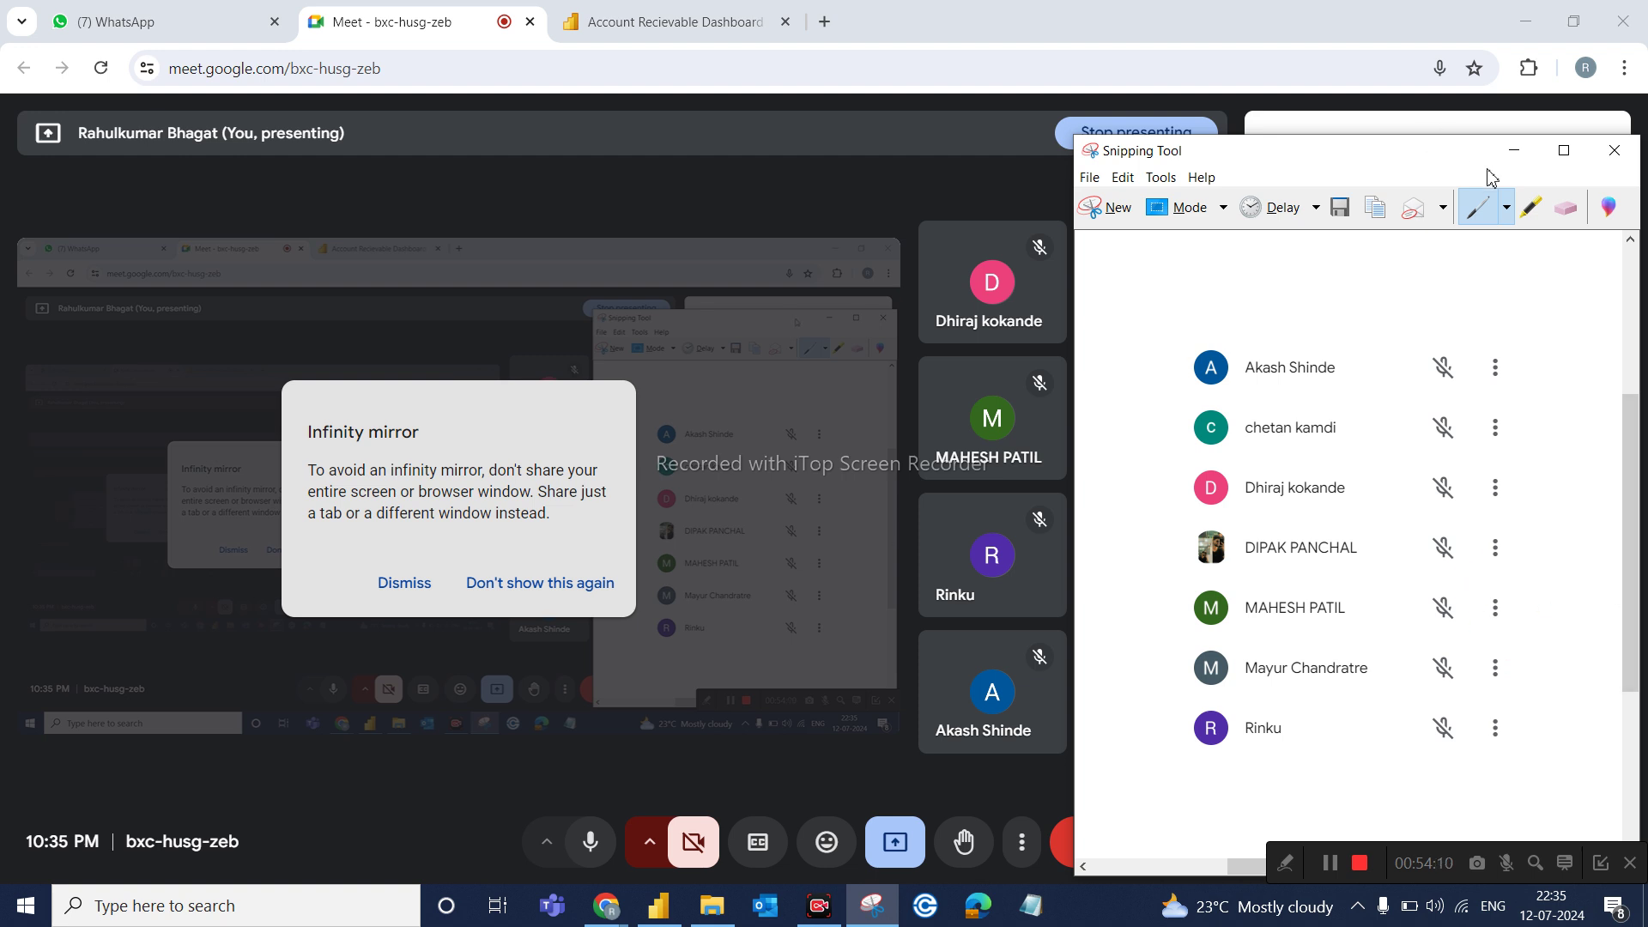
{"action": "left_click", "coordinate": [1516, 151]}
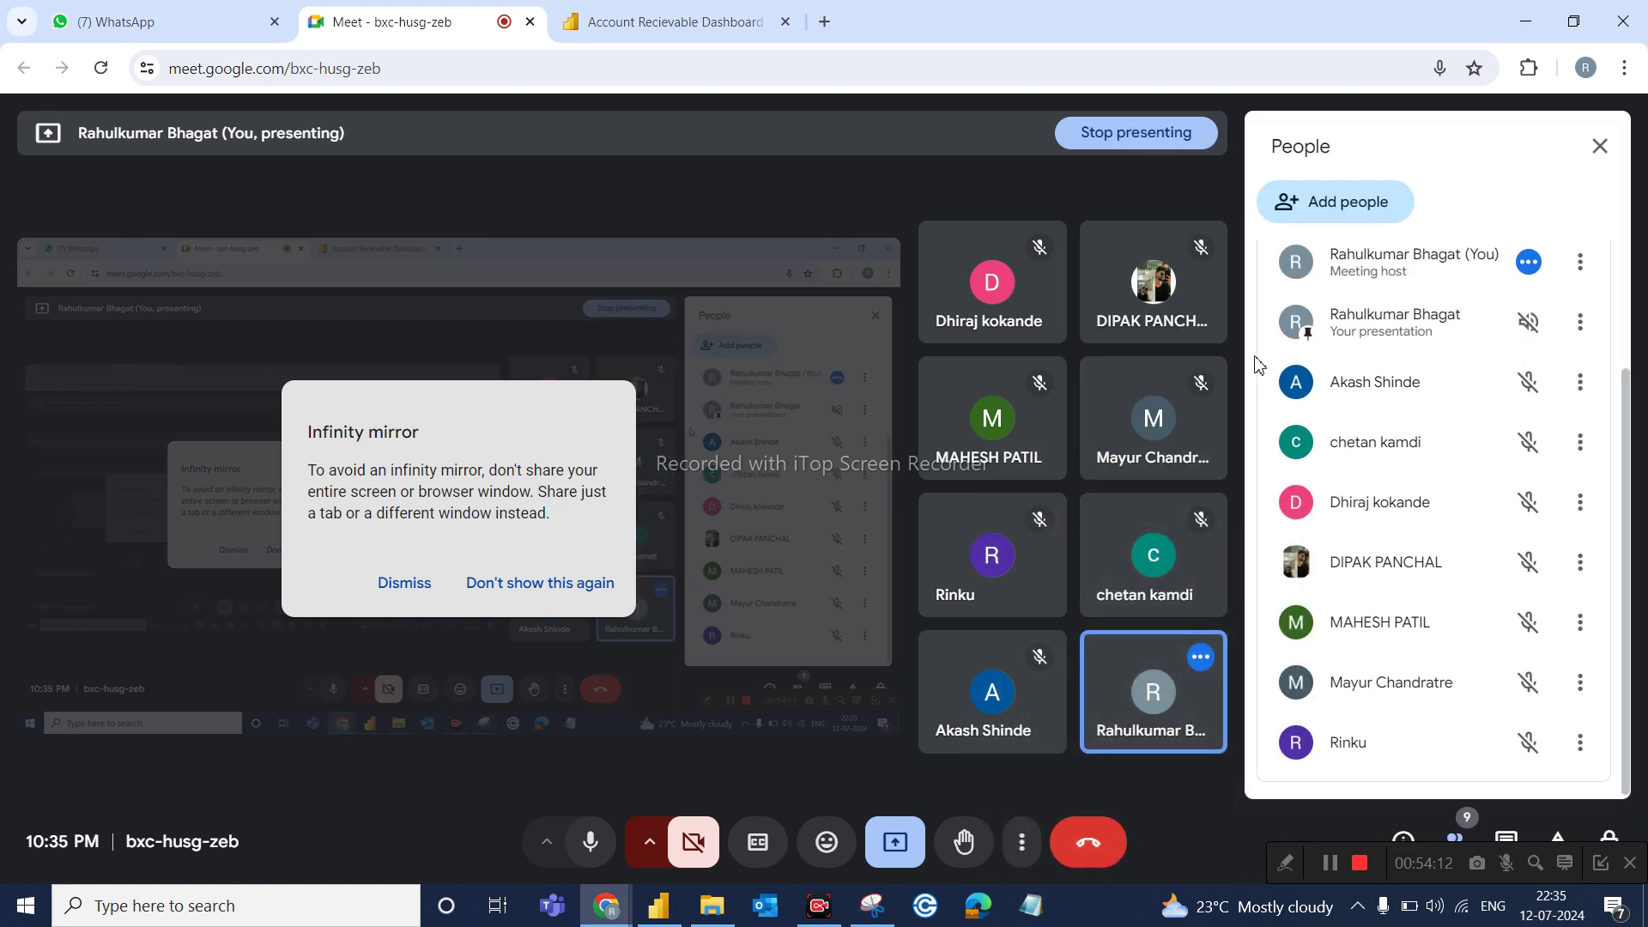
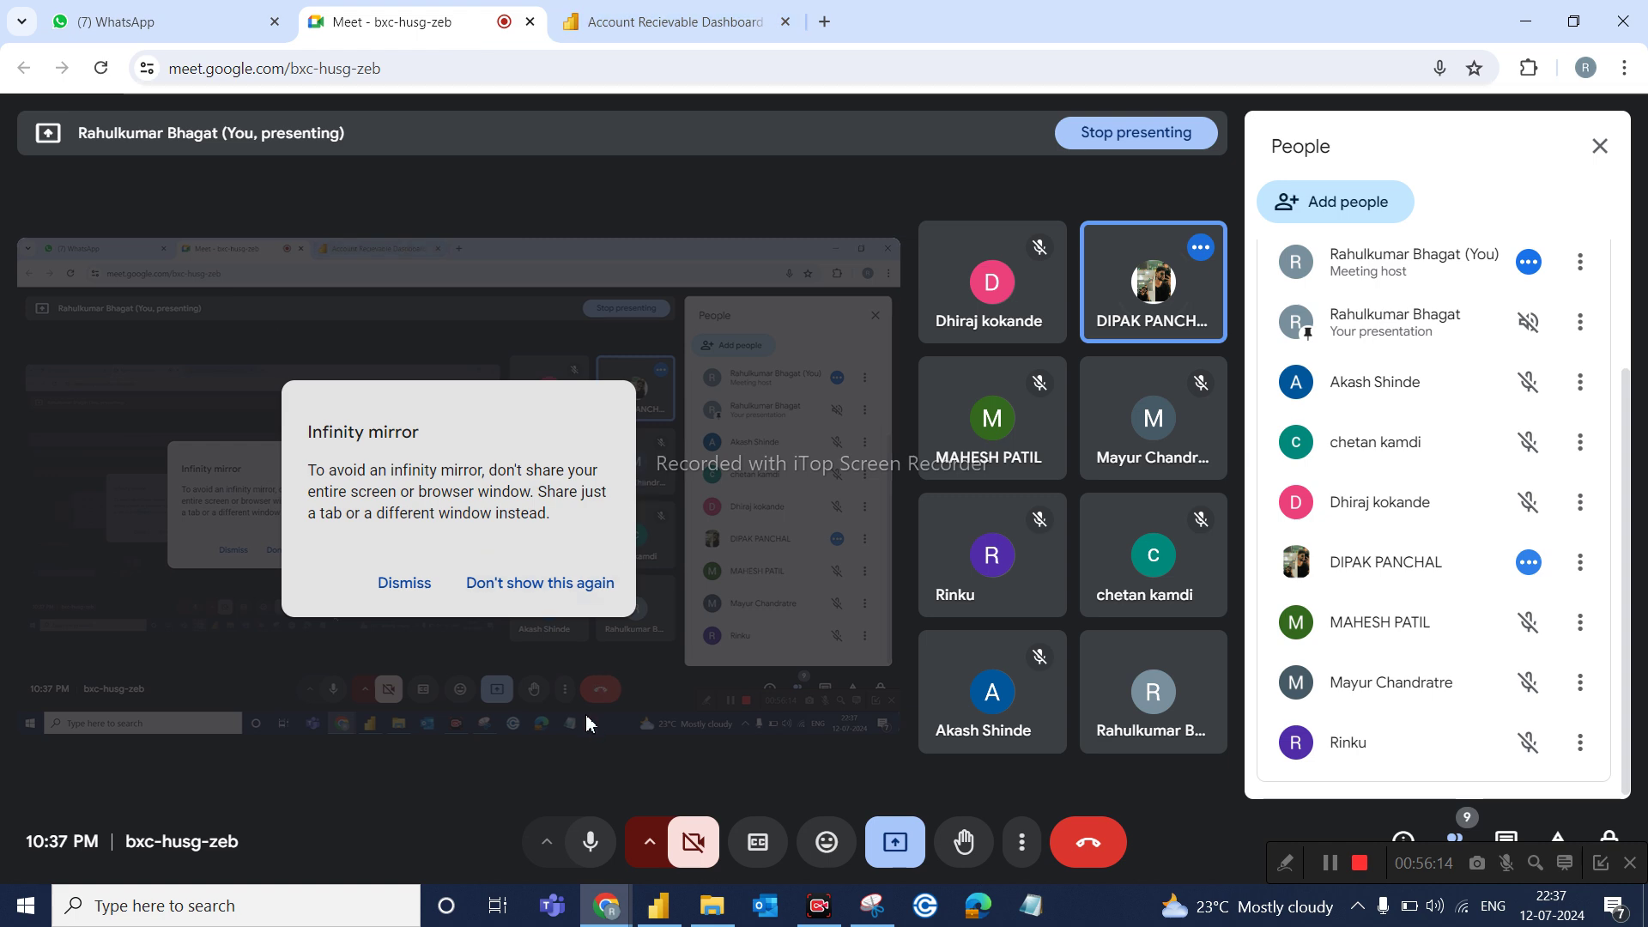
Bring the Power BI Desktop report window in front of the Google Meet call.
{"action": "left_click", "coordinate": [663, 914]}
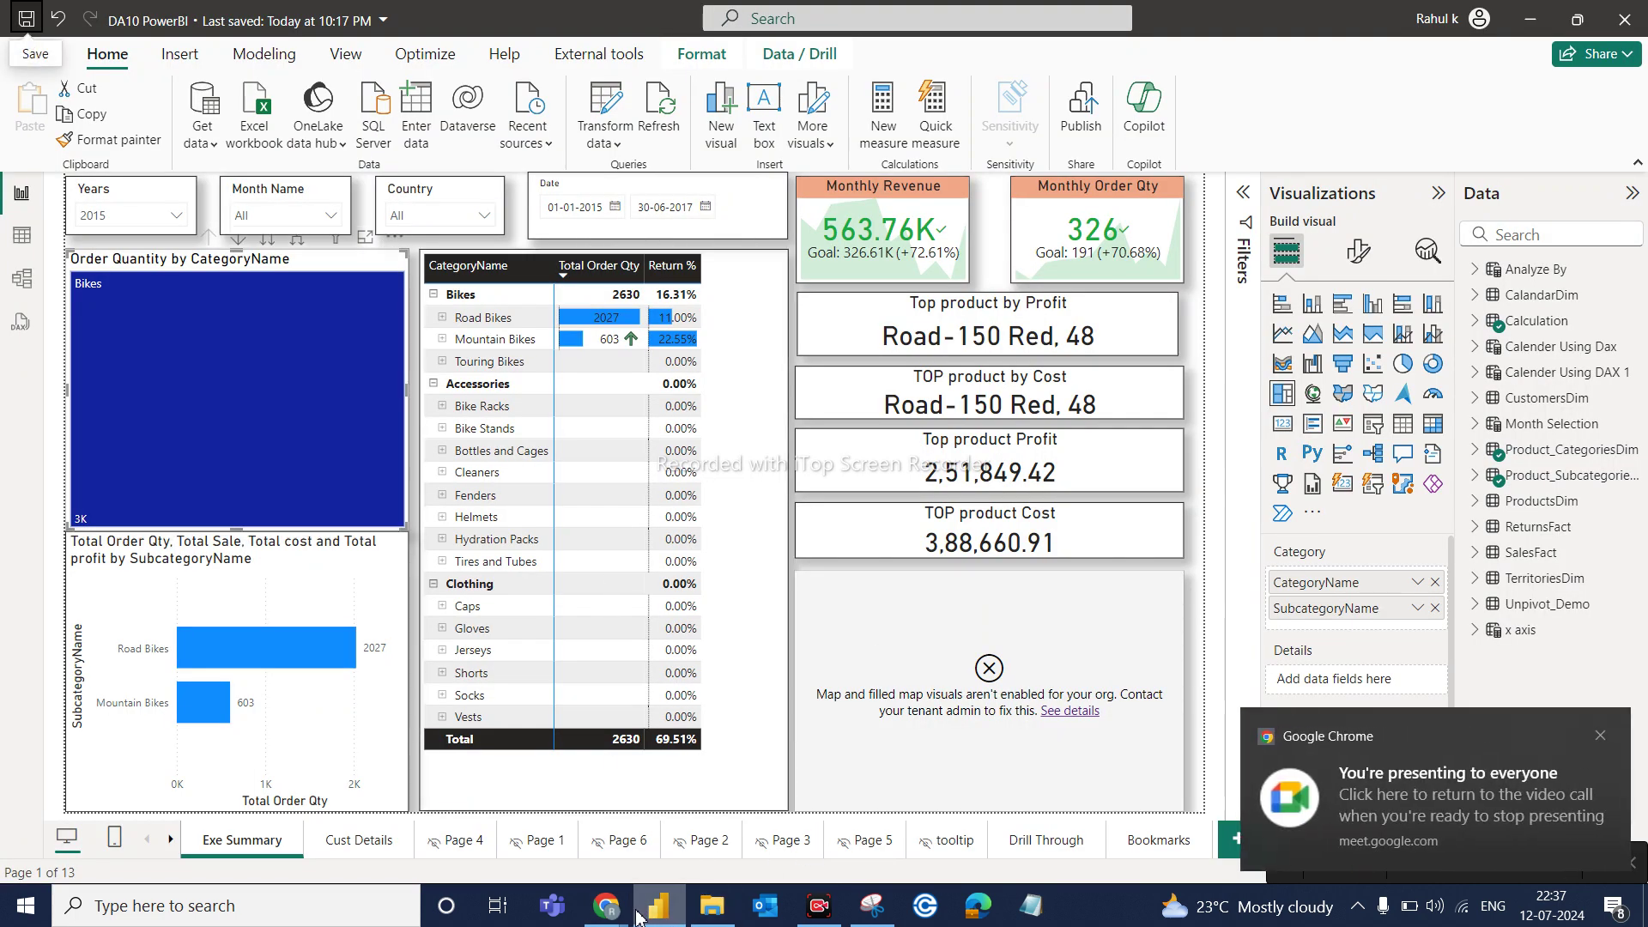
Go to the Edit Interact page and expand the Calculation table's measures in the Data pane.
{"action": "mouse_move", "coordinate": [639, 909]}
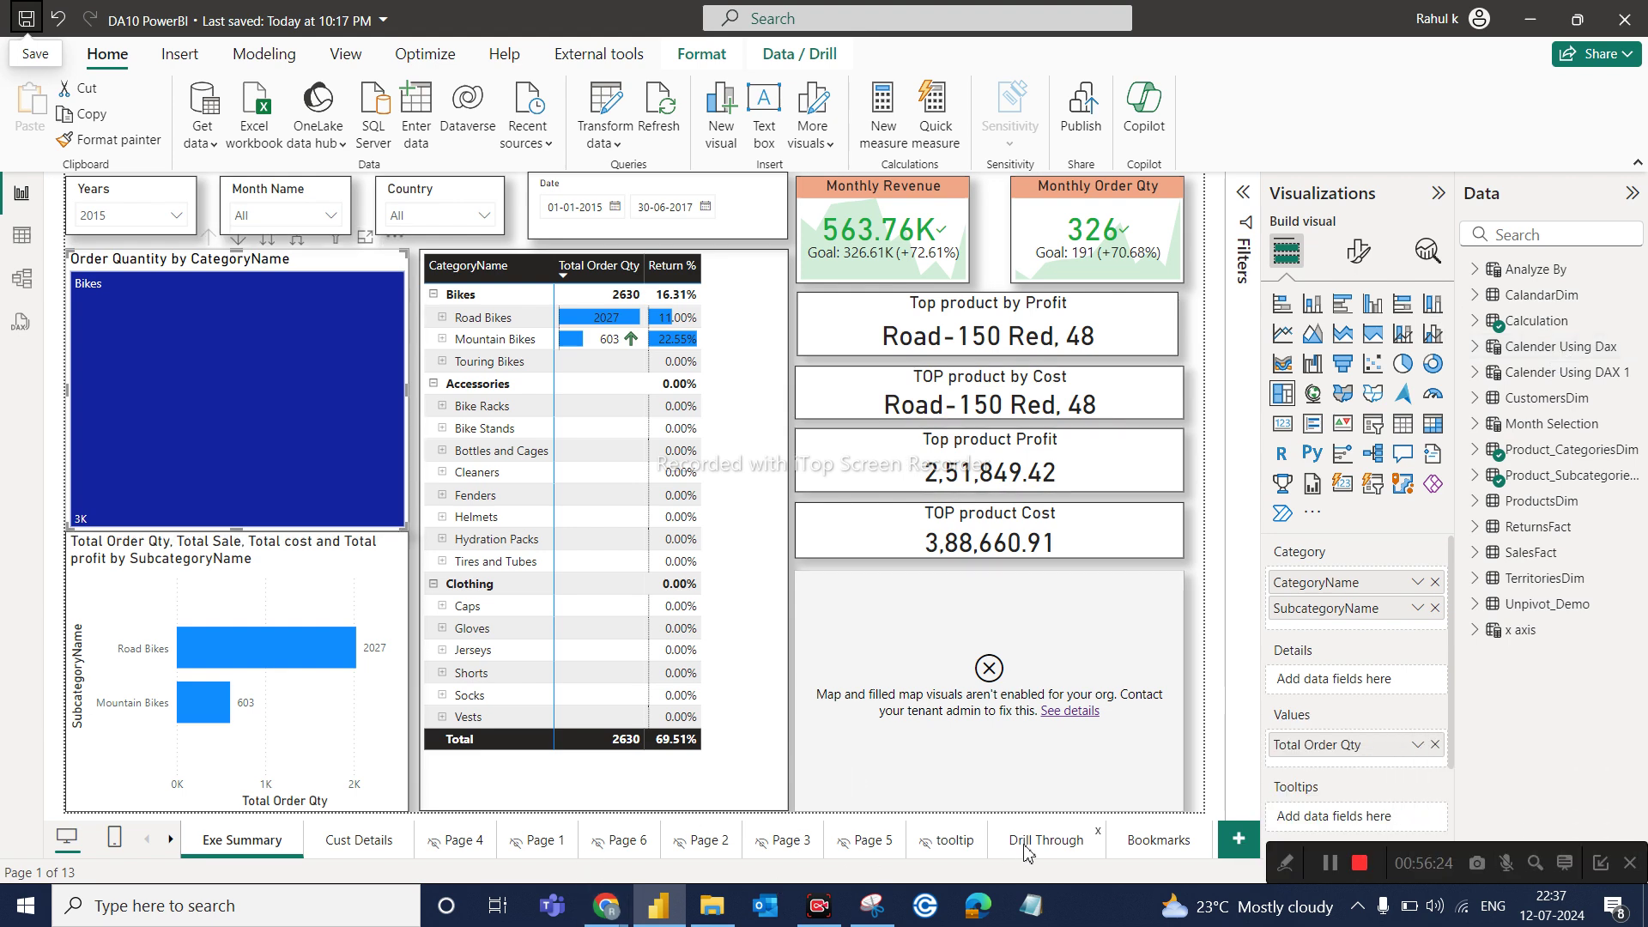
{"action": "left_click", "coordinate": [1158, 841]}
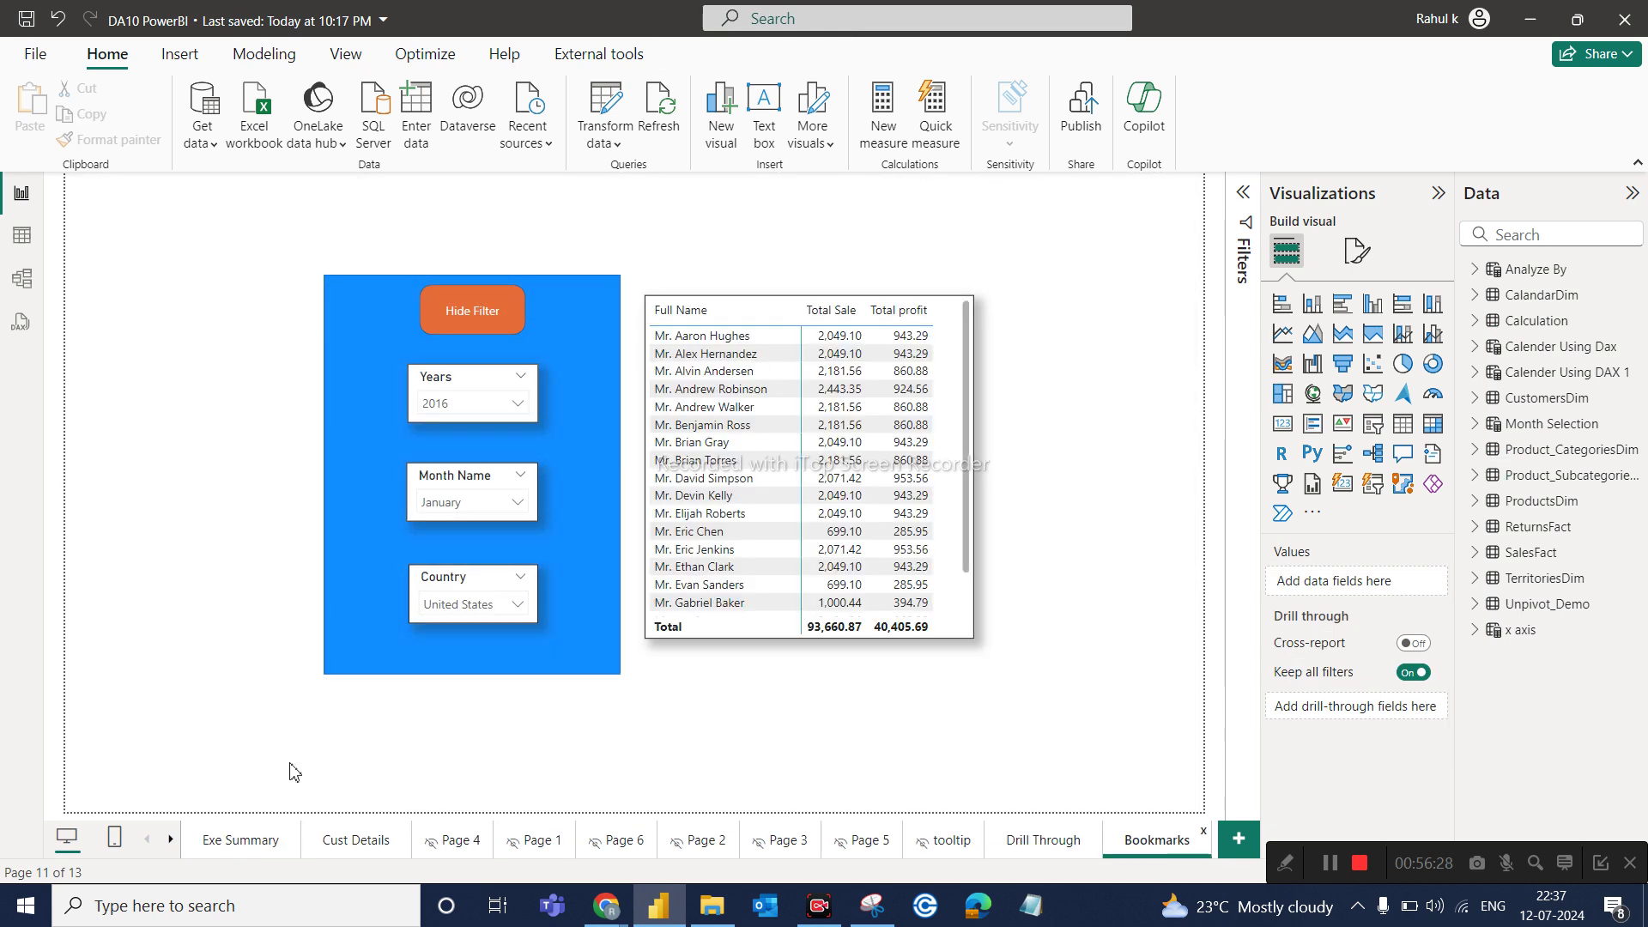
{"action": "left_click", "coordinate": [171, 839]}
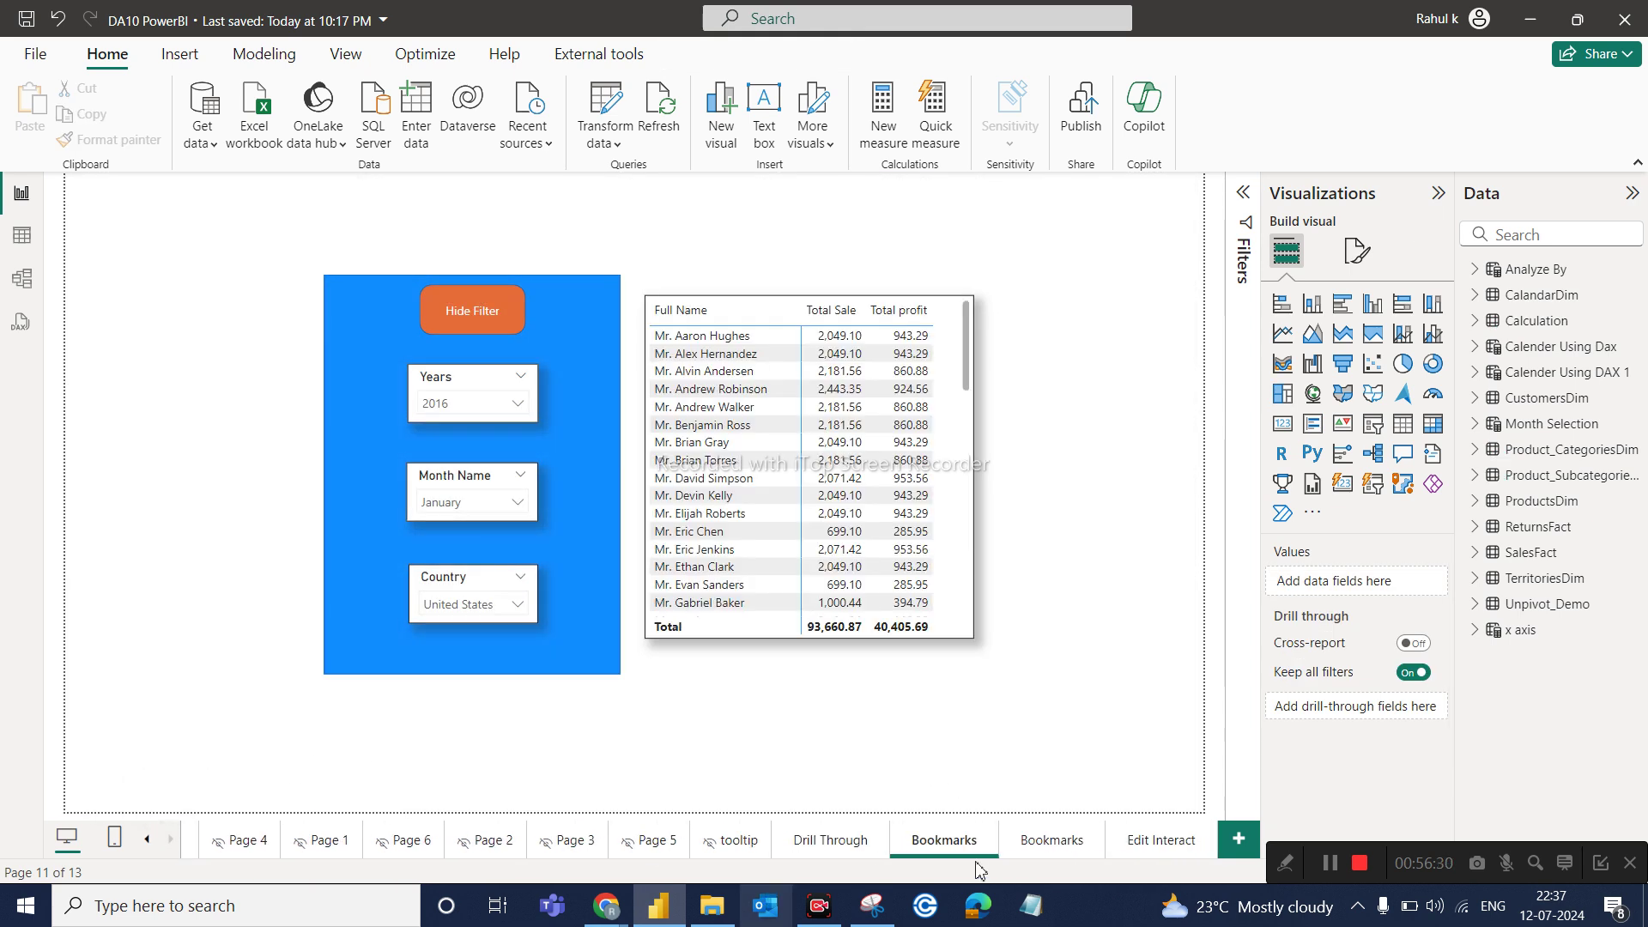
{"action": "left_click", "coordinate": [1180, 848]}
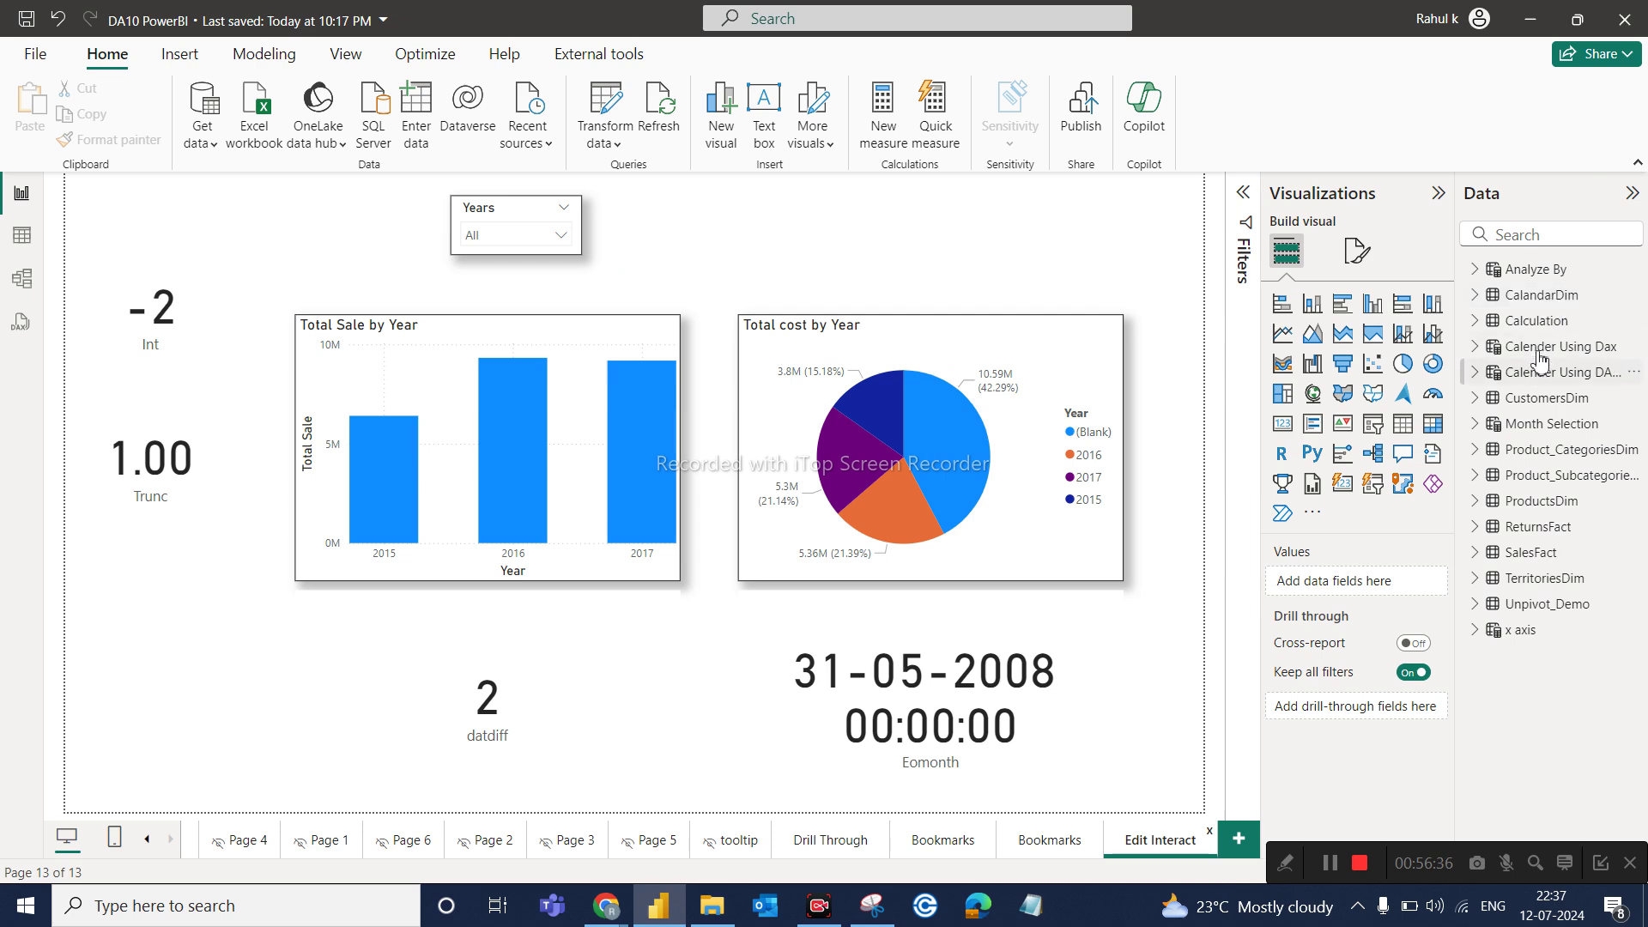
{"action": "left_click", "coordinate": [1475, 321]}
{"action": "scroll", "coordinate": [1582, 518], "scroll_direction": "down", "scroll_amount": 2}
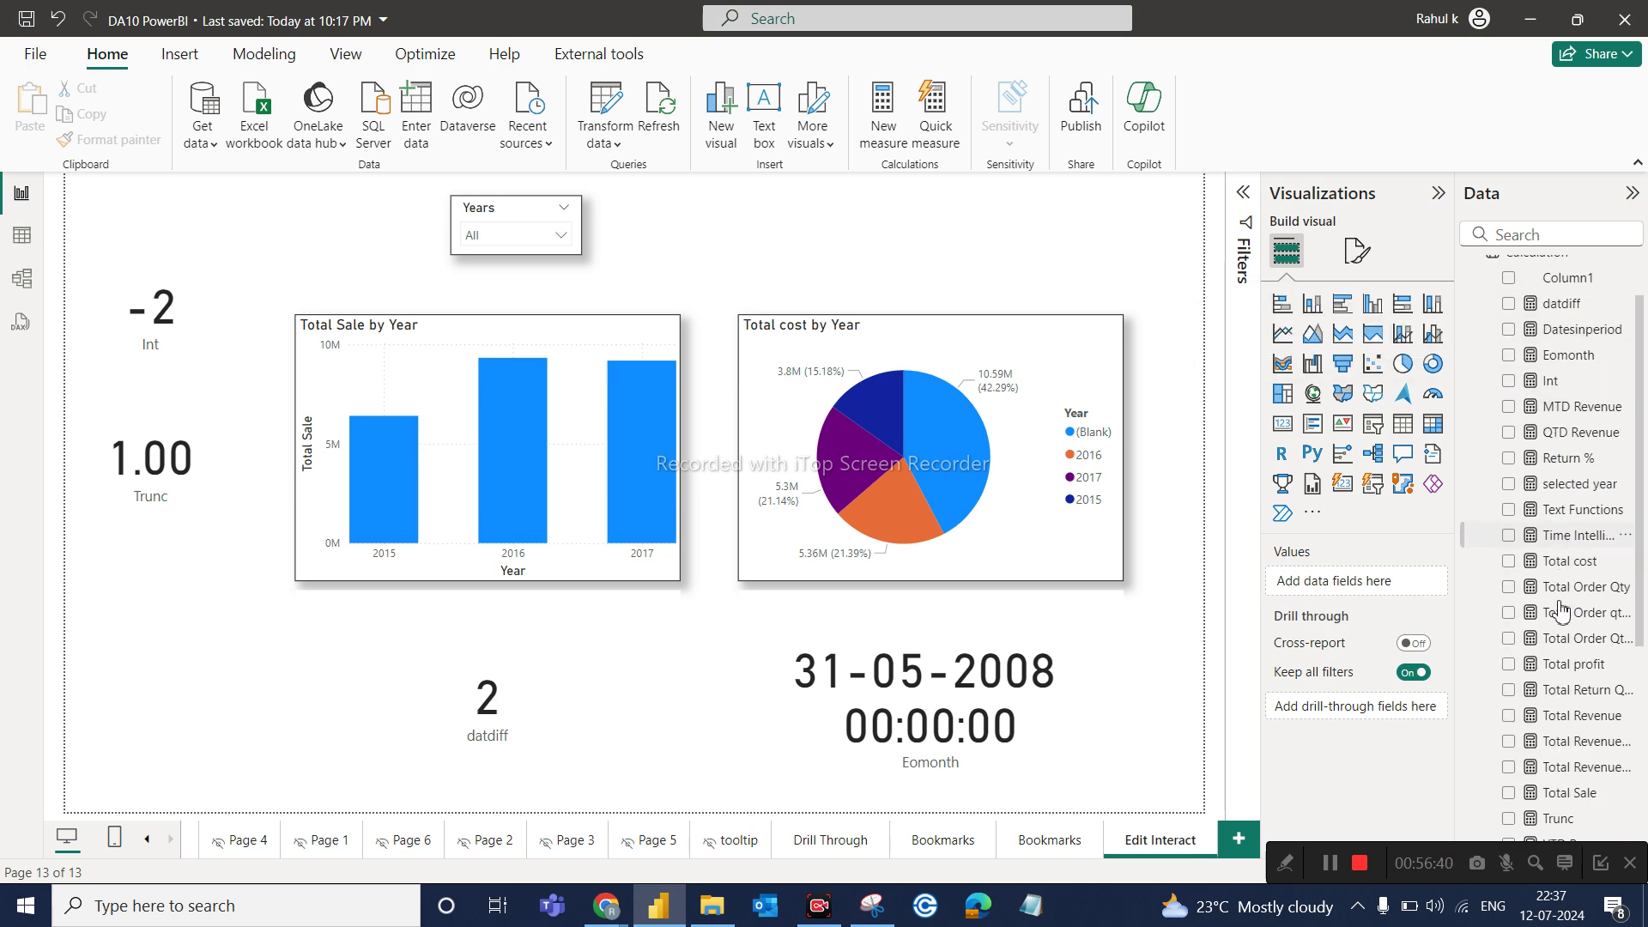
In the Time Intelligence Functions formula, replace DATESYTD_ after RETURN with NEXTQUARTER_ and commit.
{"action": "left_click", "coordinate": [1568, 529]}
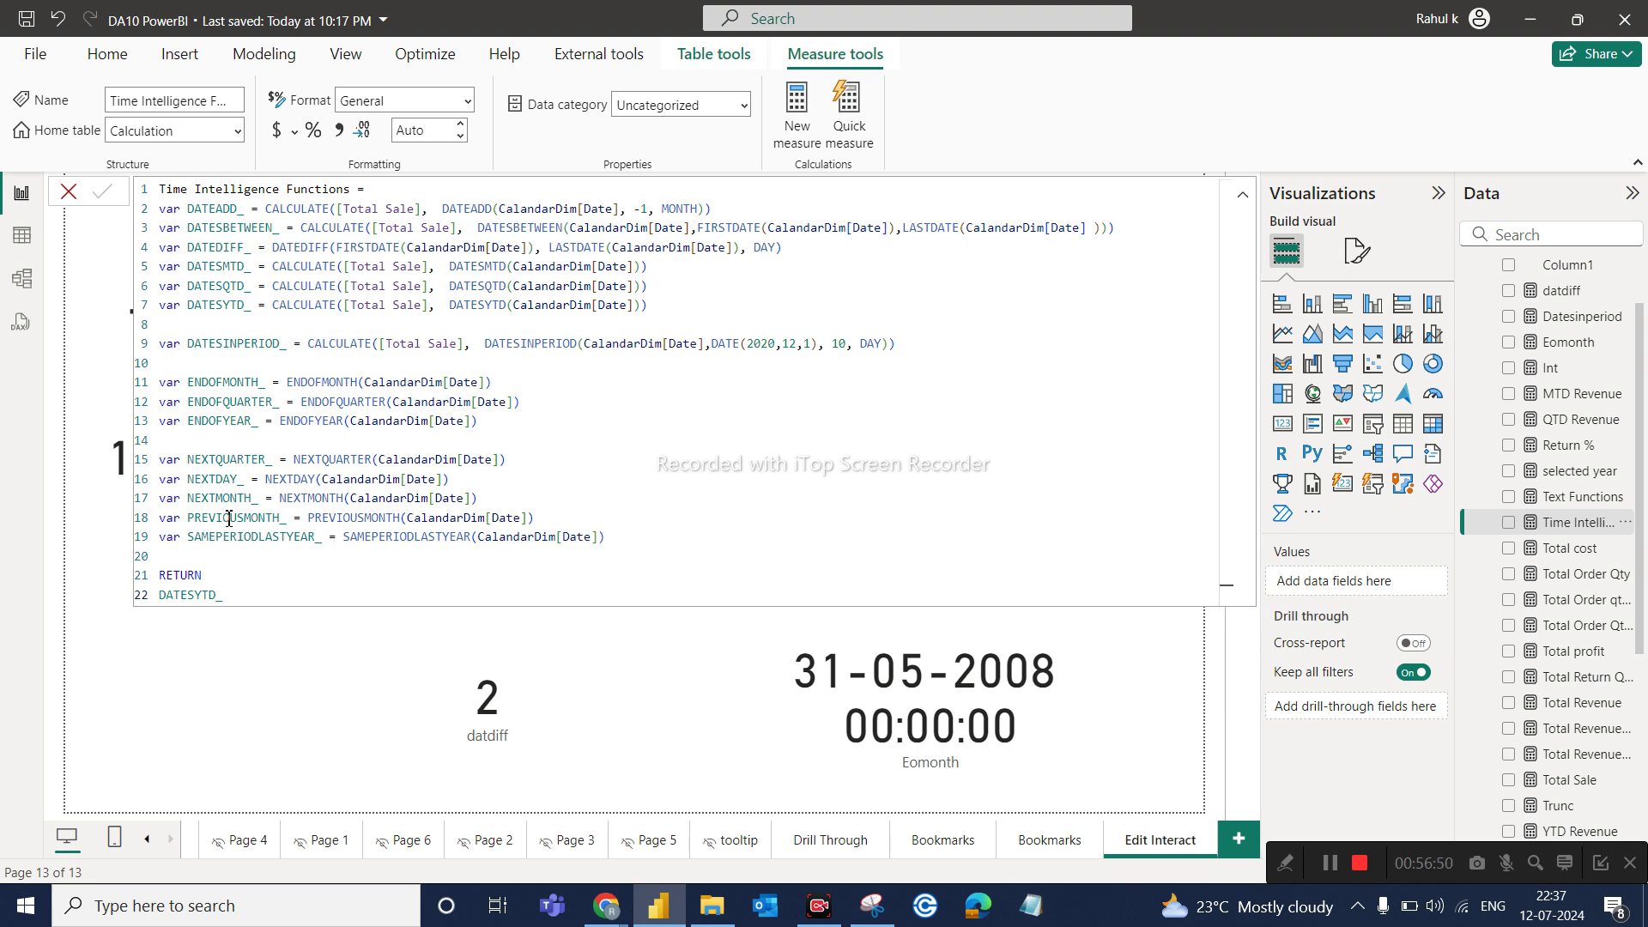
{"action": "left_click", "coordinate": [235, 461]}
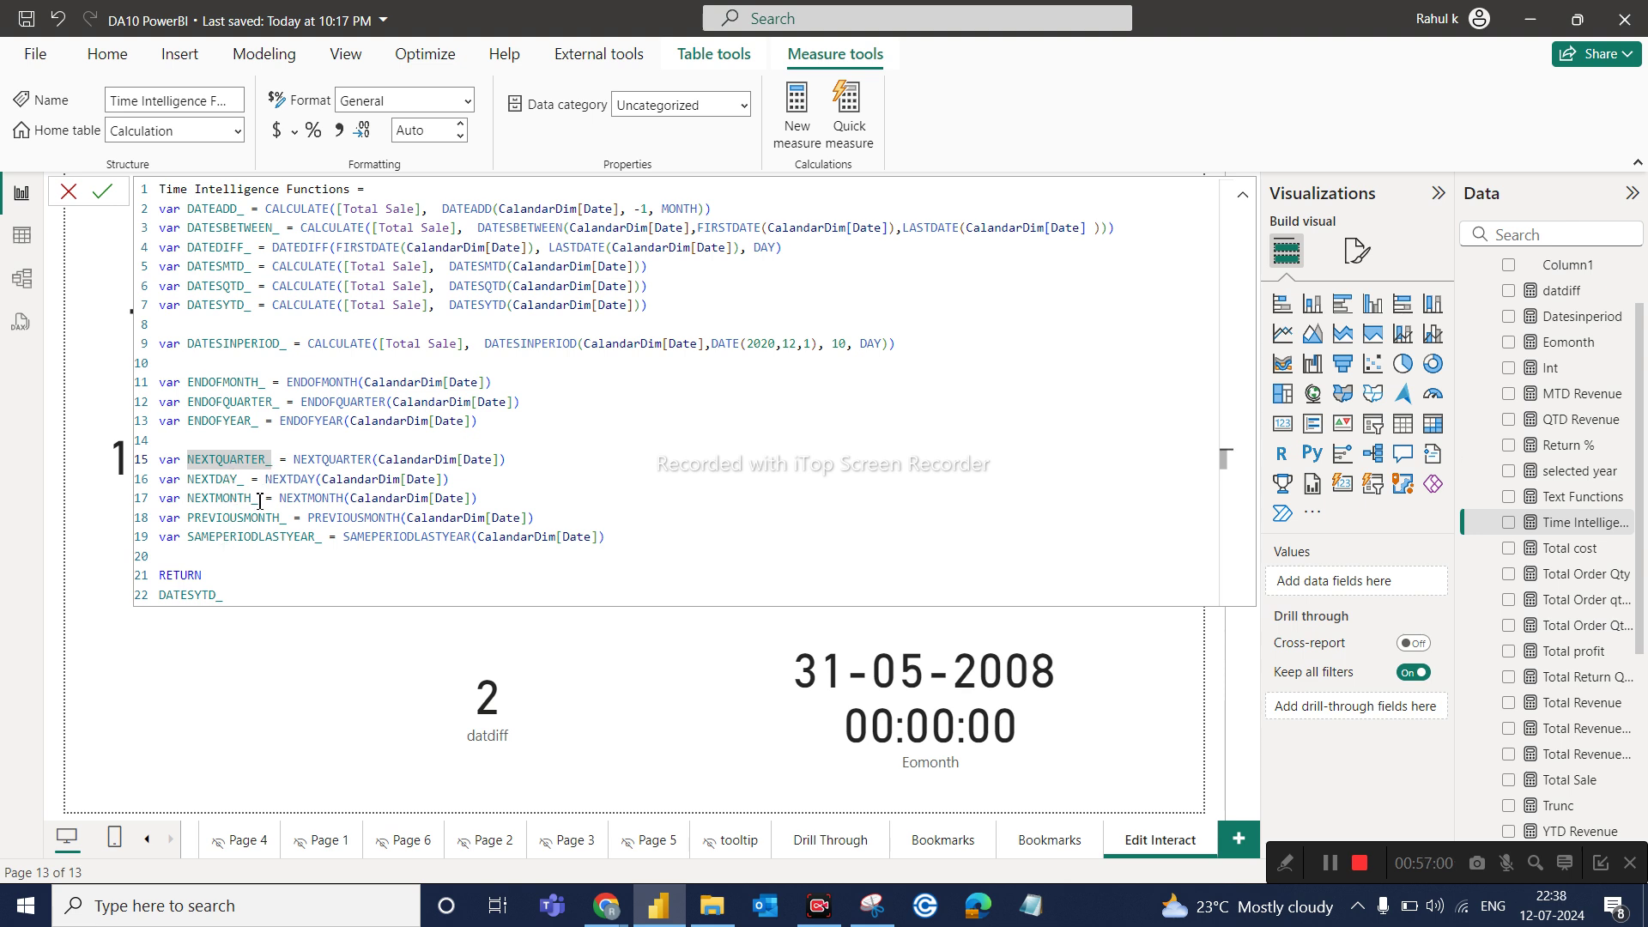
{"action": "double_click", "coordinate": [277, 461]}
{"action": "key", "text": "ctrl+a"}
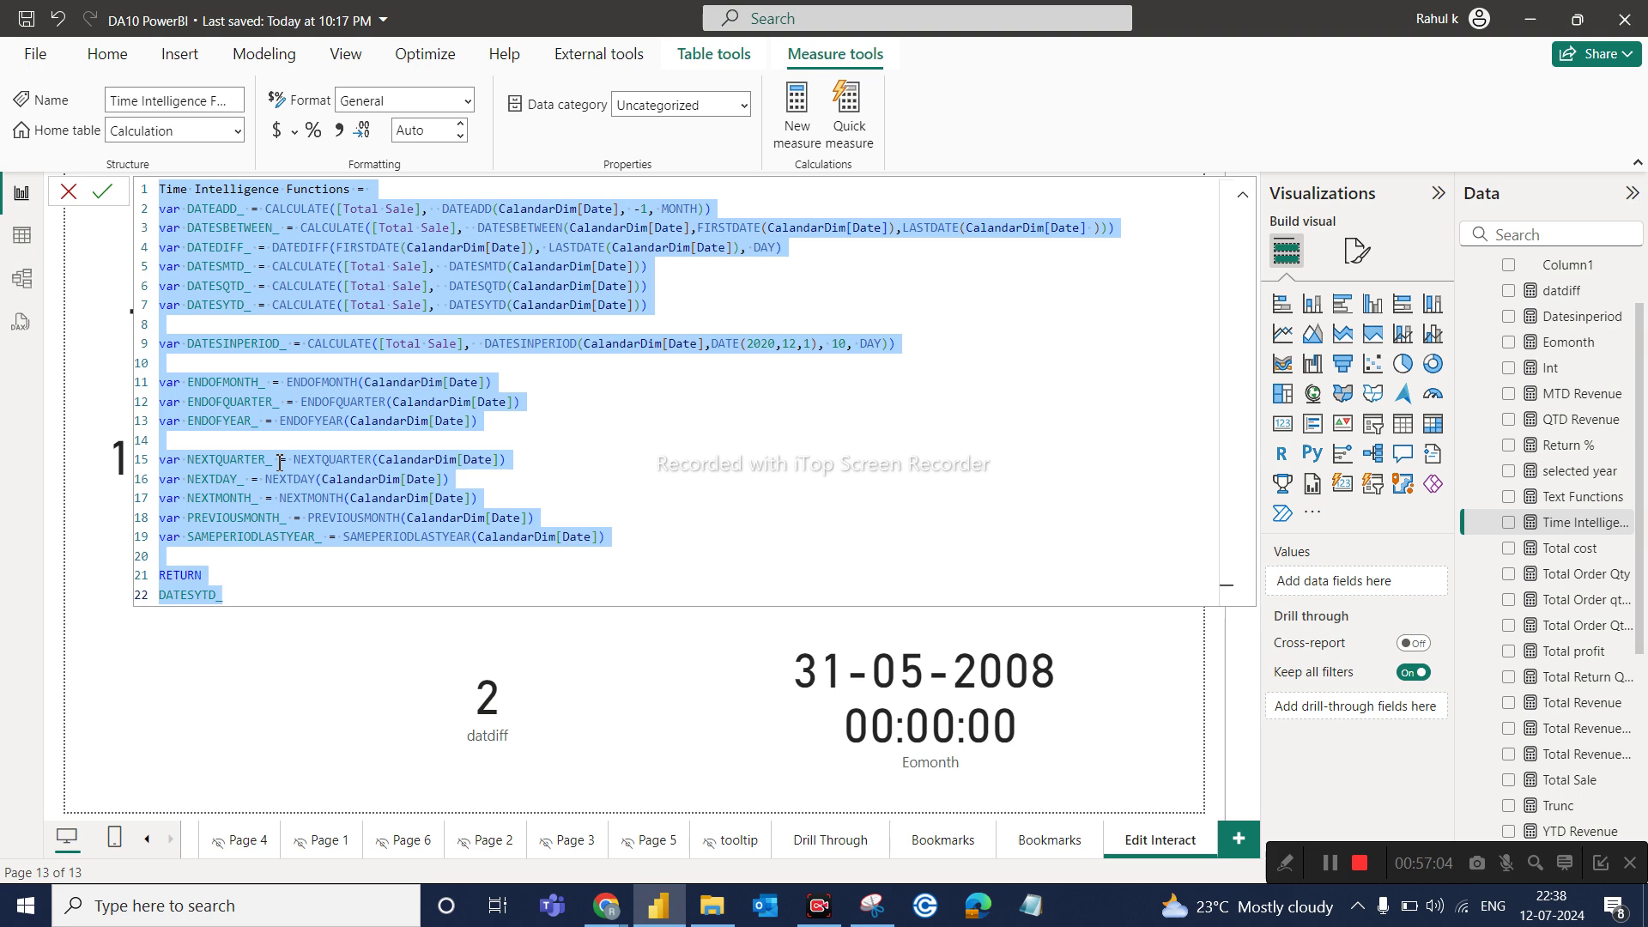
{"action": "left_click", "coordinate": [276, 513]}
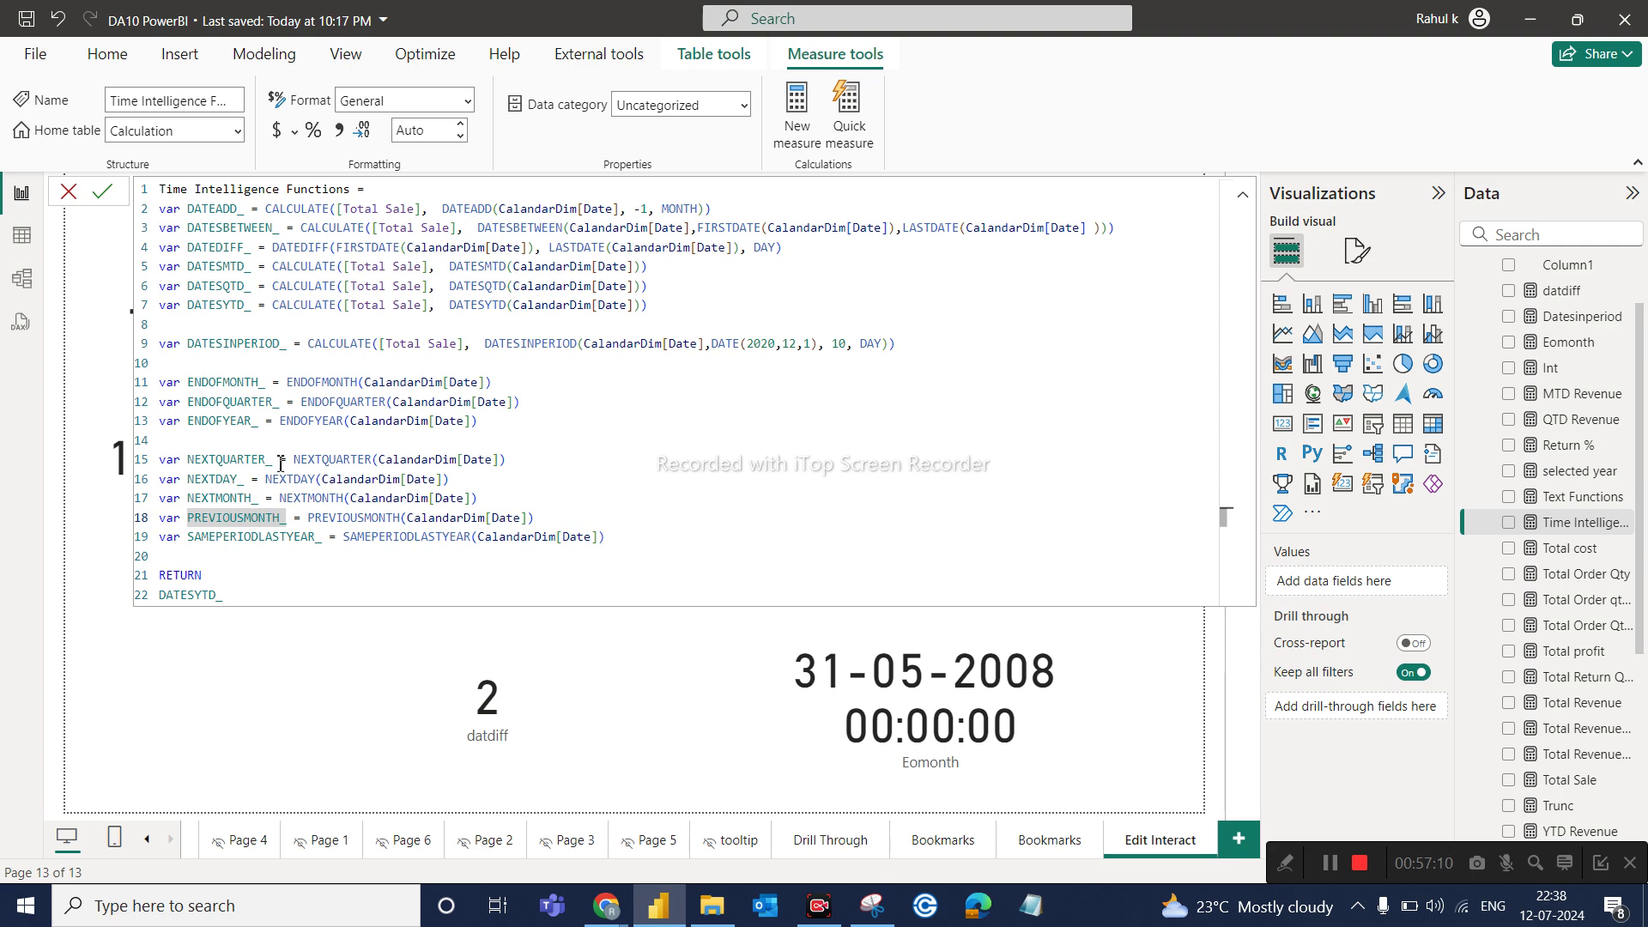
{"action": "left_click", "coordinate": [280, 461]}
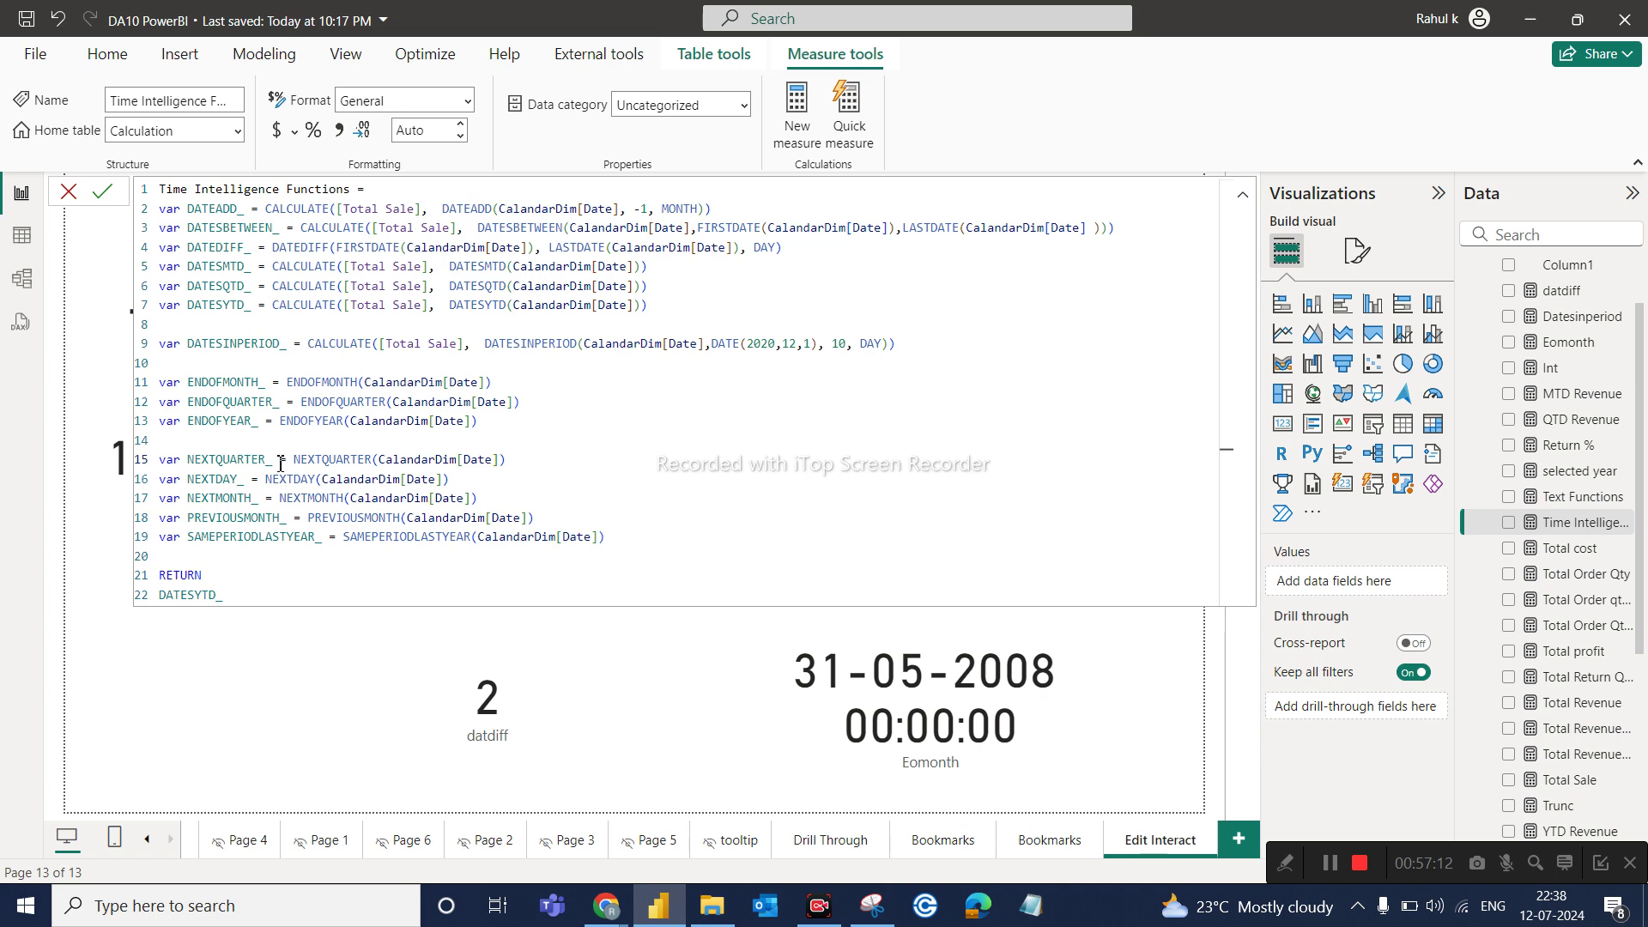
{"action": "left_click_drag", "start_coordinate": [279, 464], "coordinate": [190, 455]}
{"action": "key", "text": "ctrl+c"}
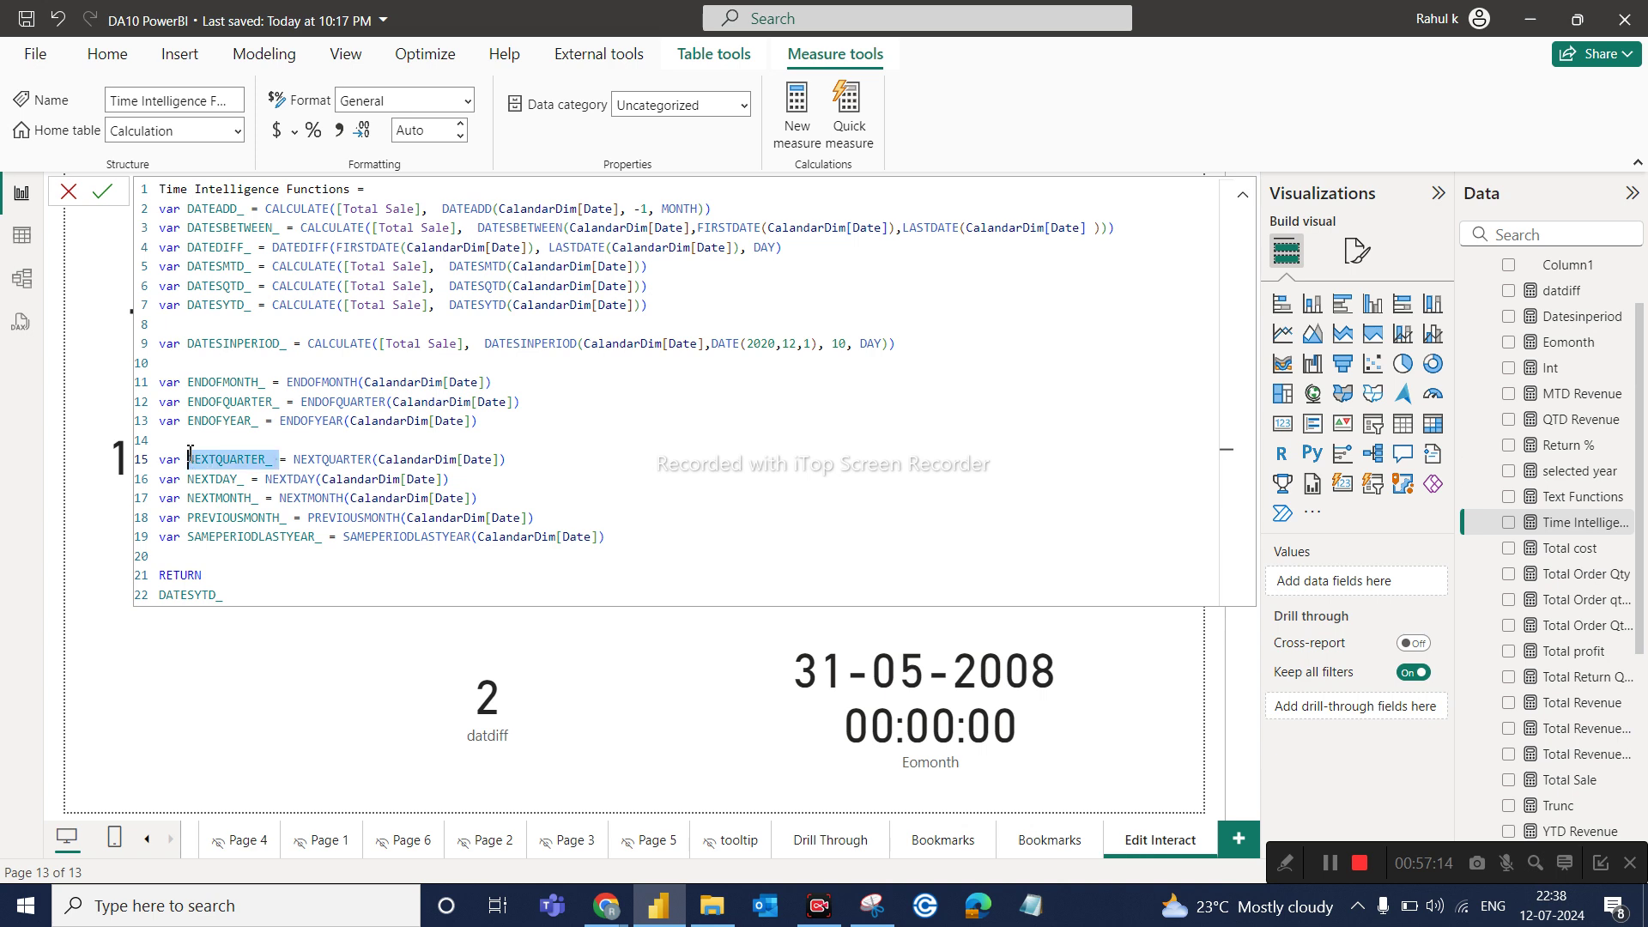
{"action": "double_click", "coordinate": [219, 596]}
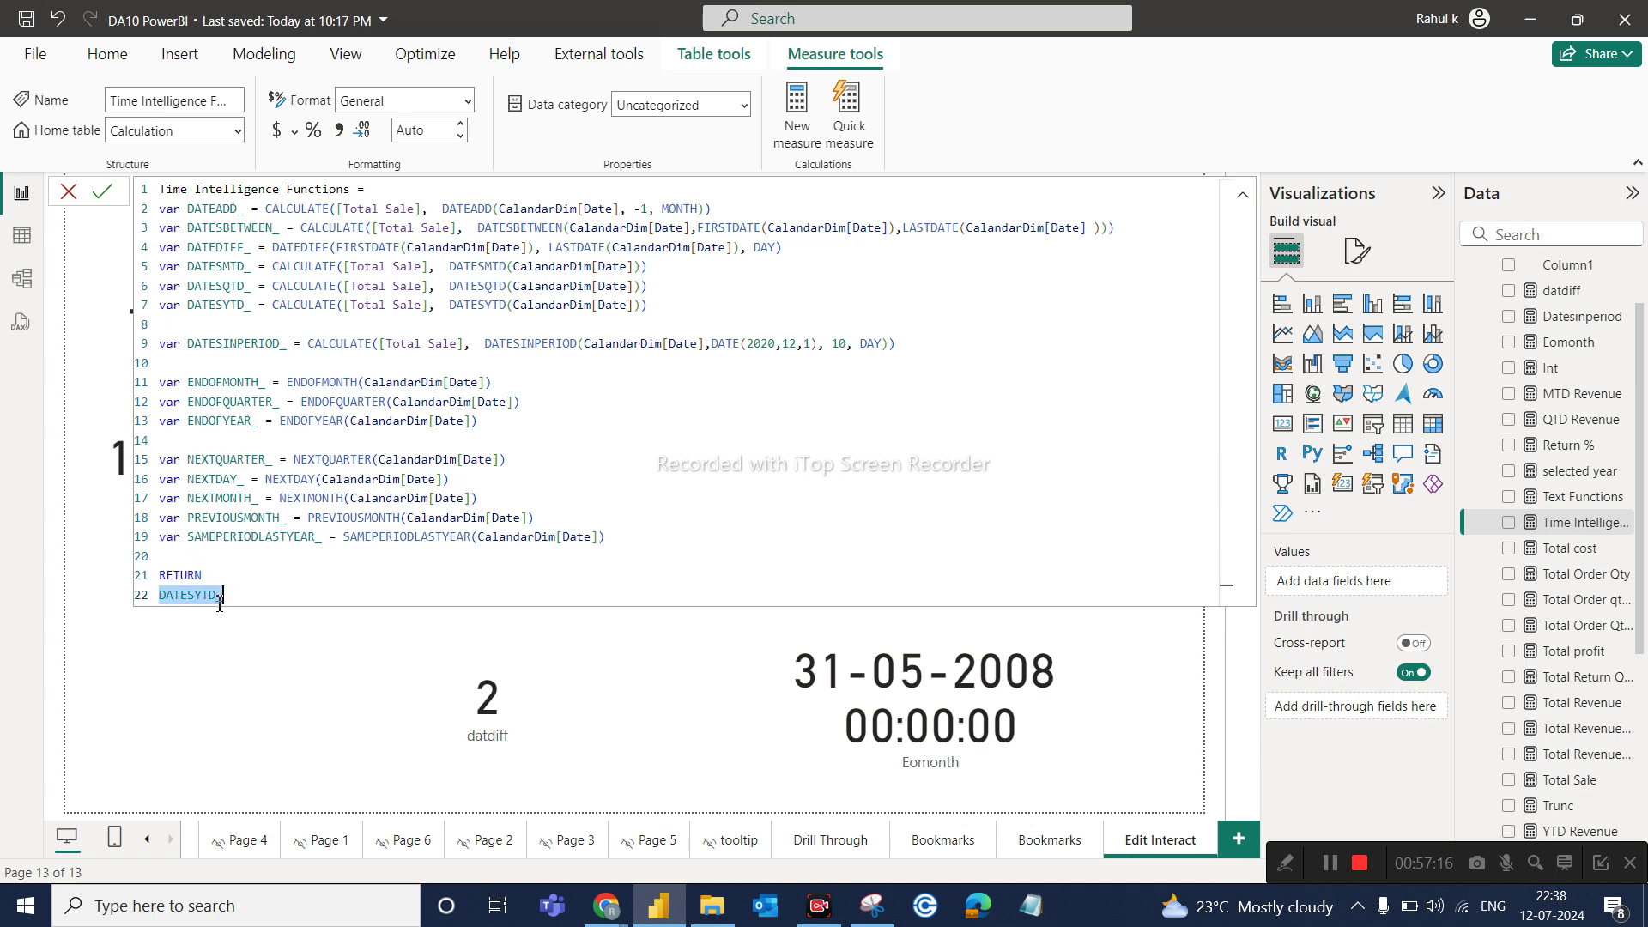
{"action": "key", "text": "ctrl+v"}
{"action": "left_click", "coordinate": [270, 672]}
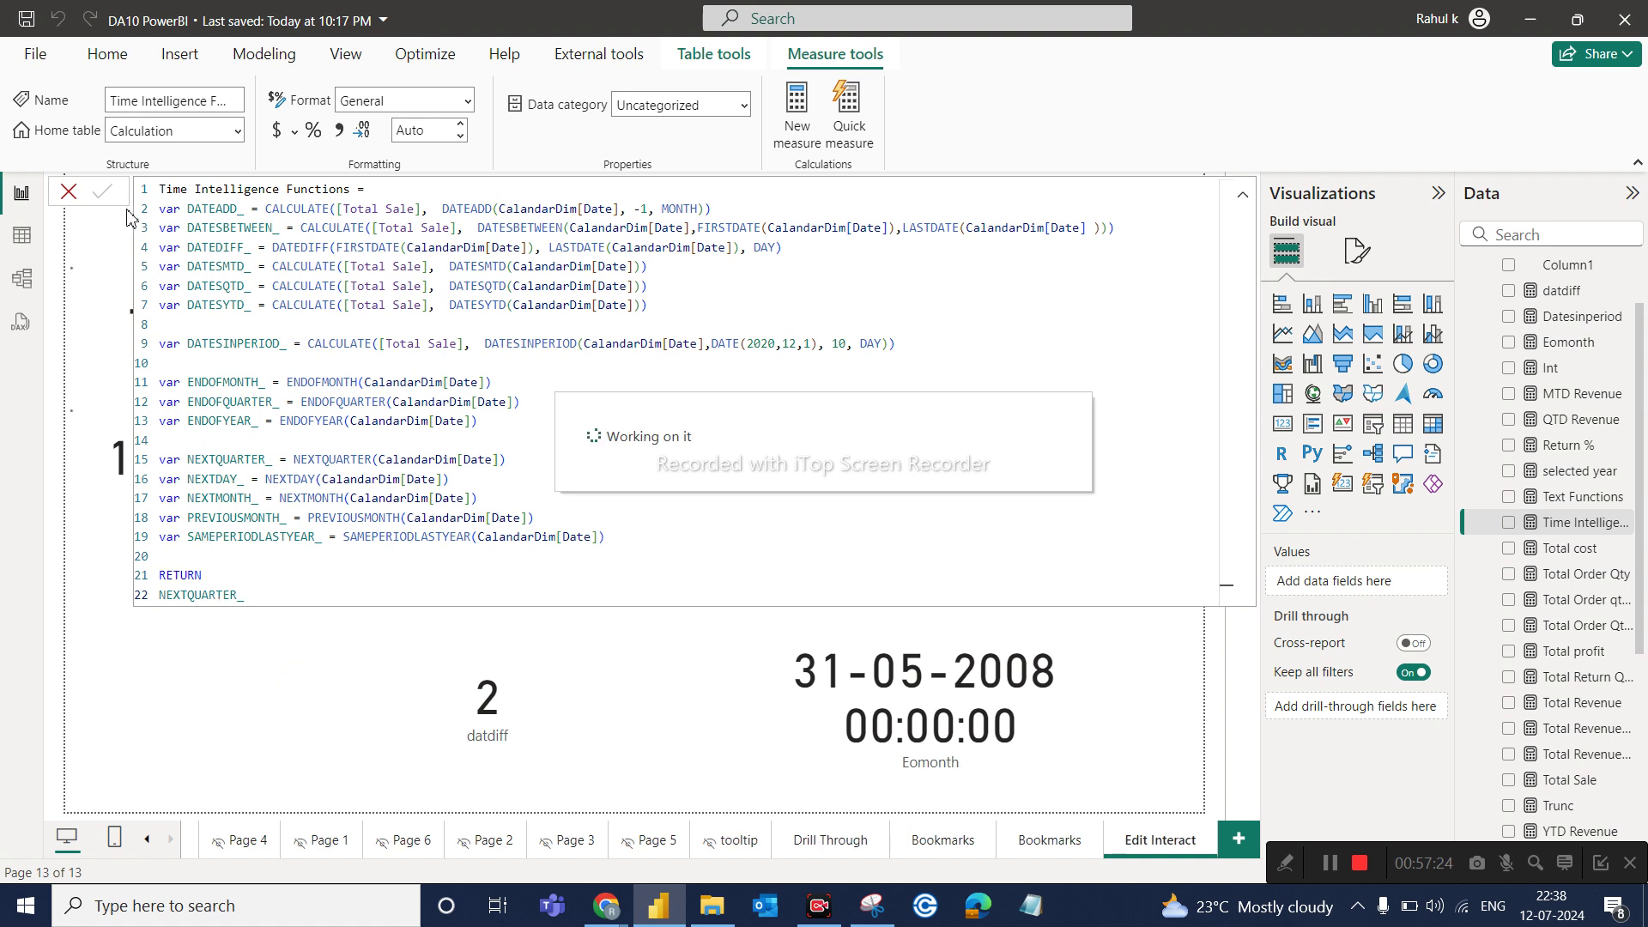
Add a card showing Time Intelligence Functions above the pie chart, currently reading (Blank).
{"action": "left_click", "coordinate": [71, 194]}
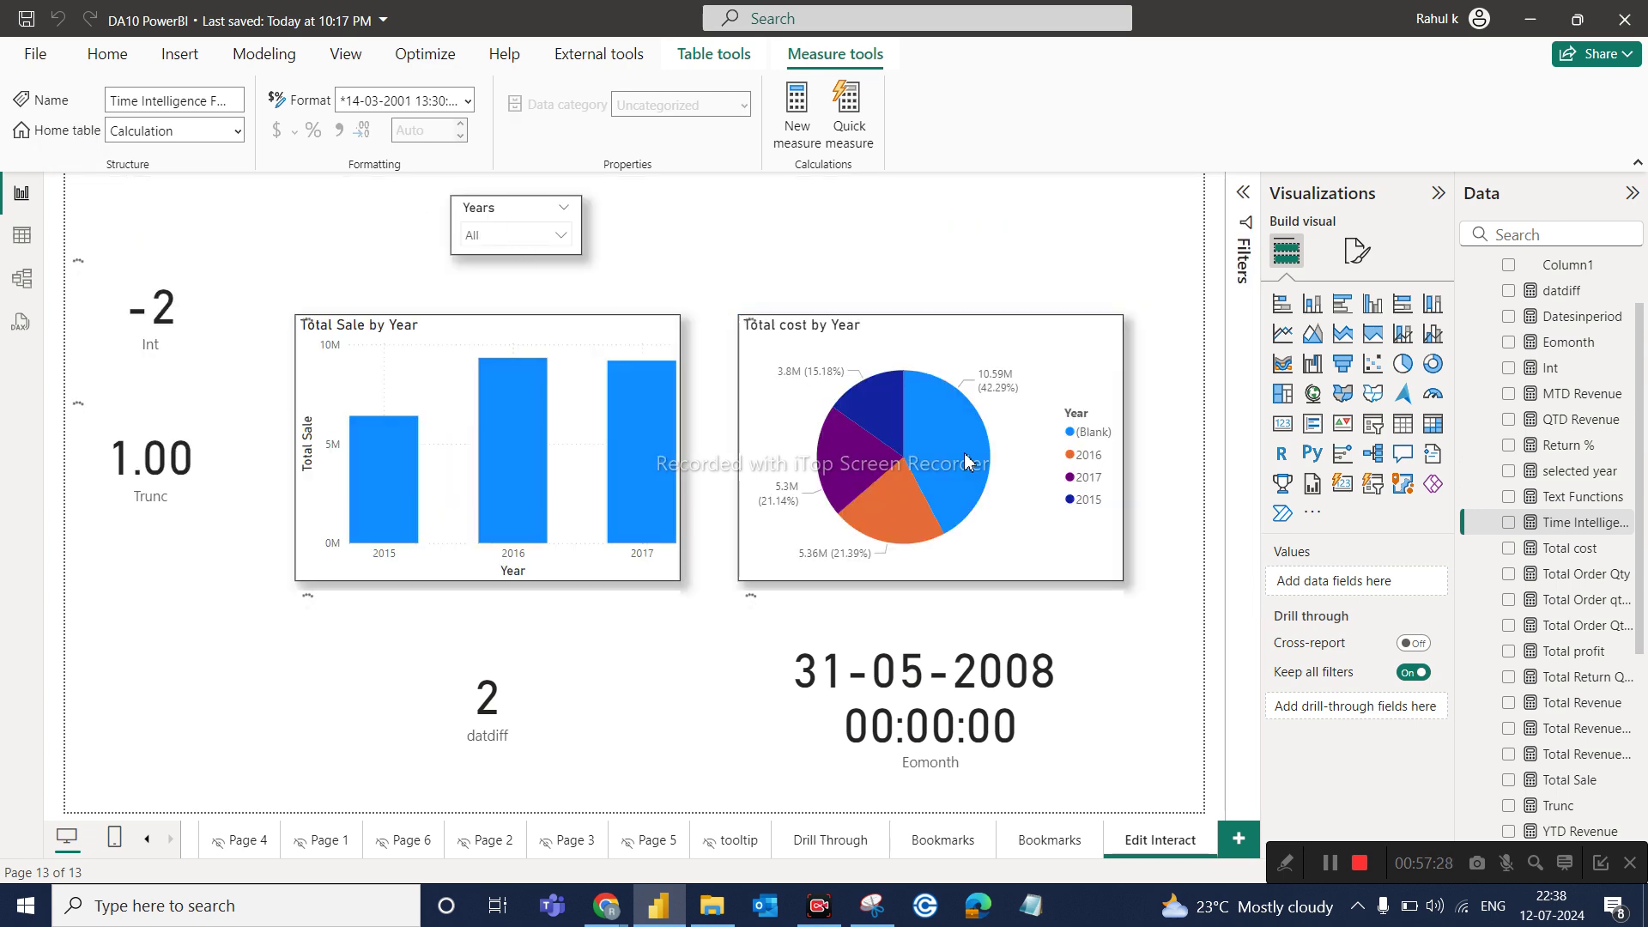
{"action": "left_click_drag", "start_coordinate": [1566, 525], "coordinate": [884, 216]}
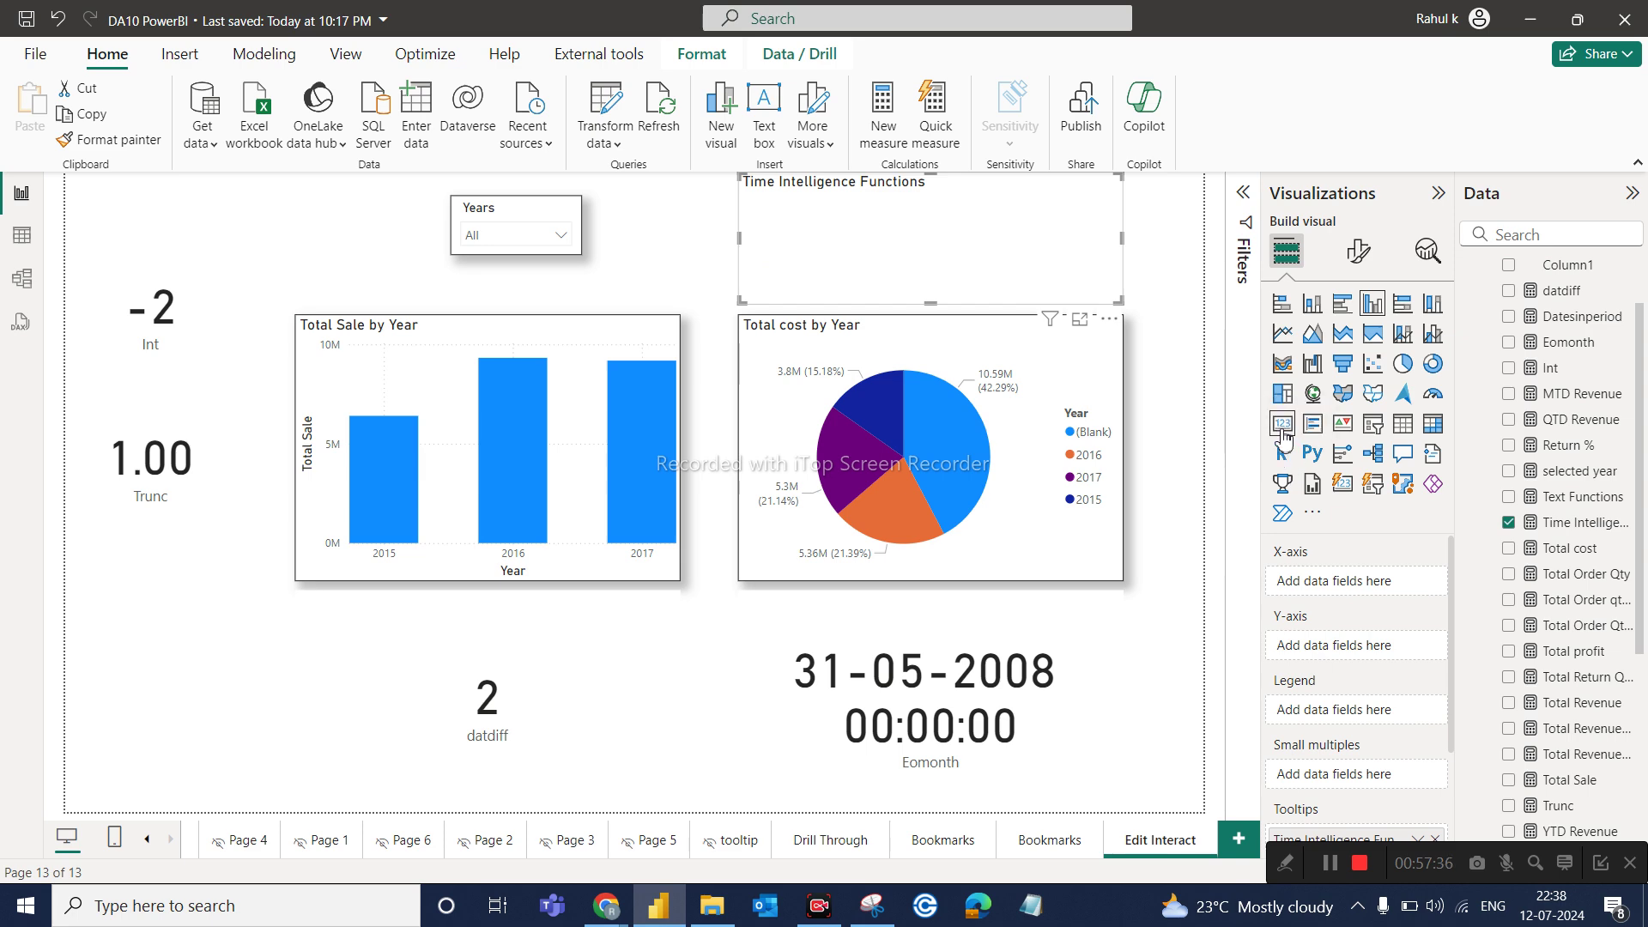
{"action": "left_click", "coordinate": [1281, 427]}
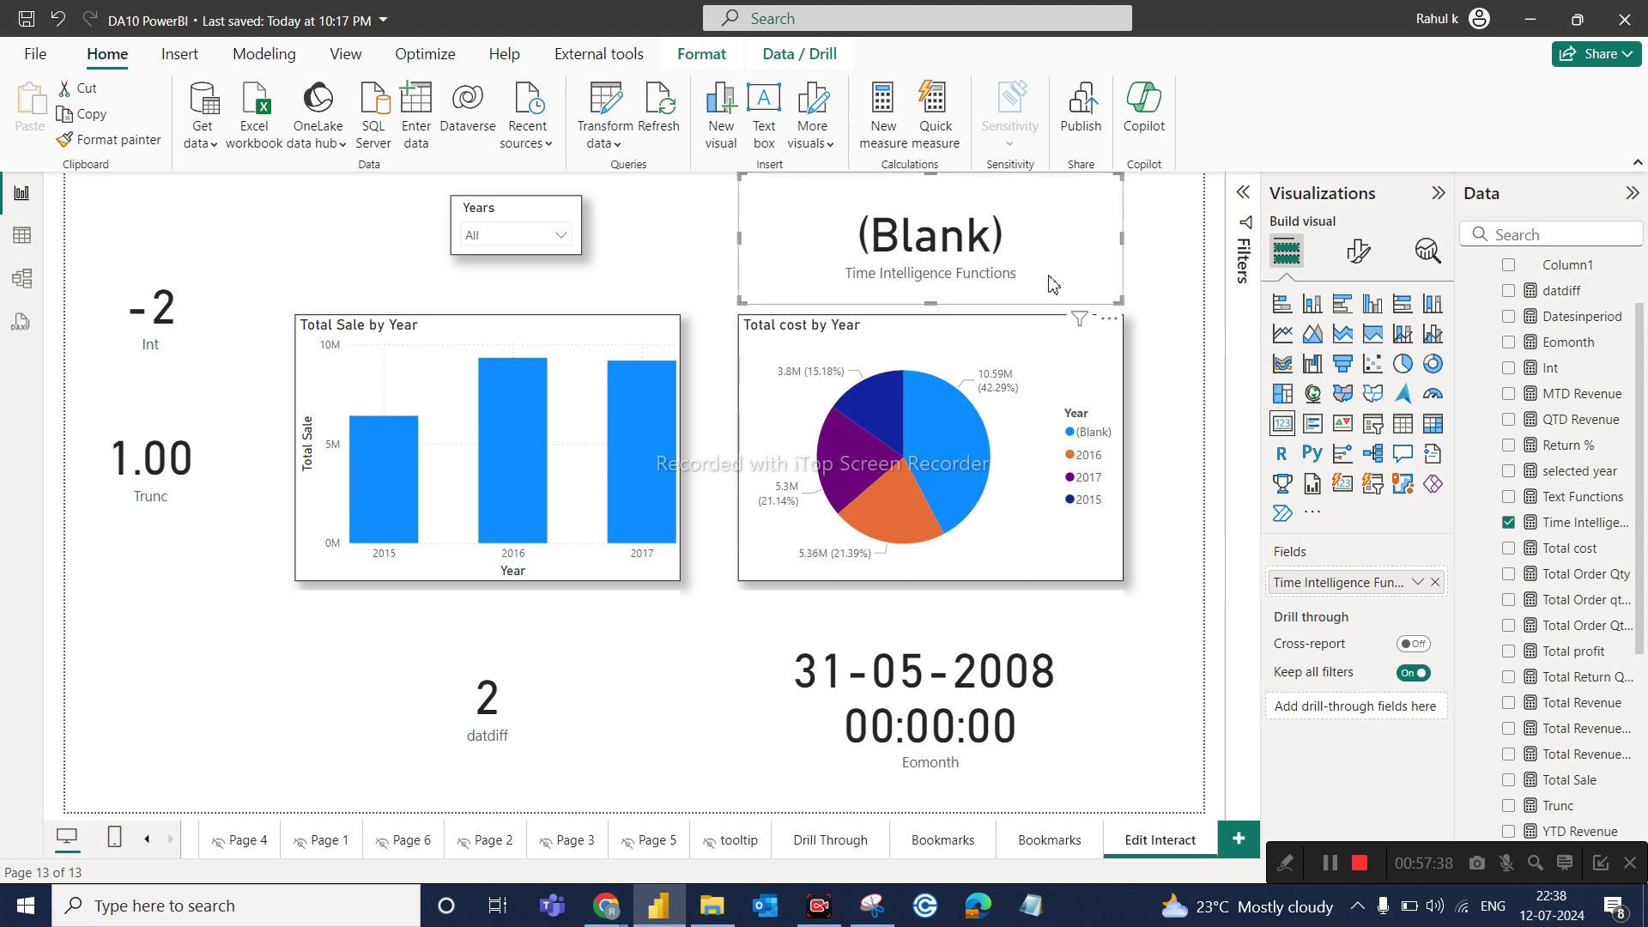